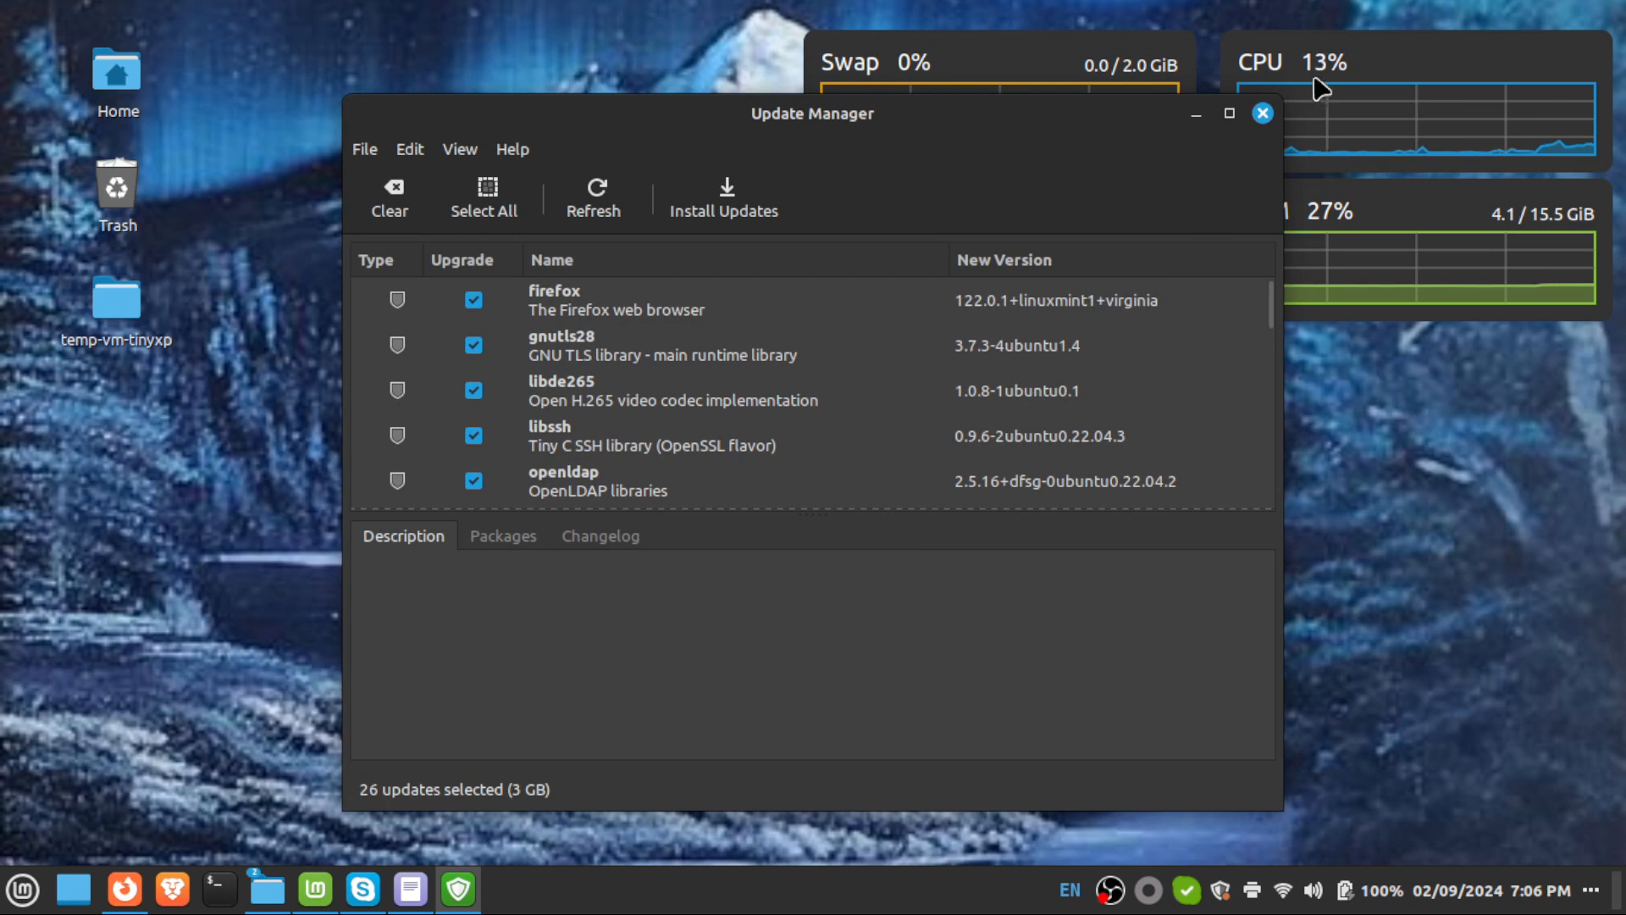
Close the Update Manager and reopen it to show the available updates.
click(1262, 114)
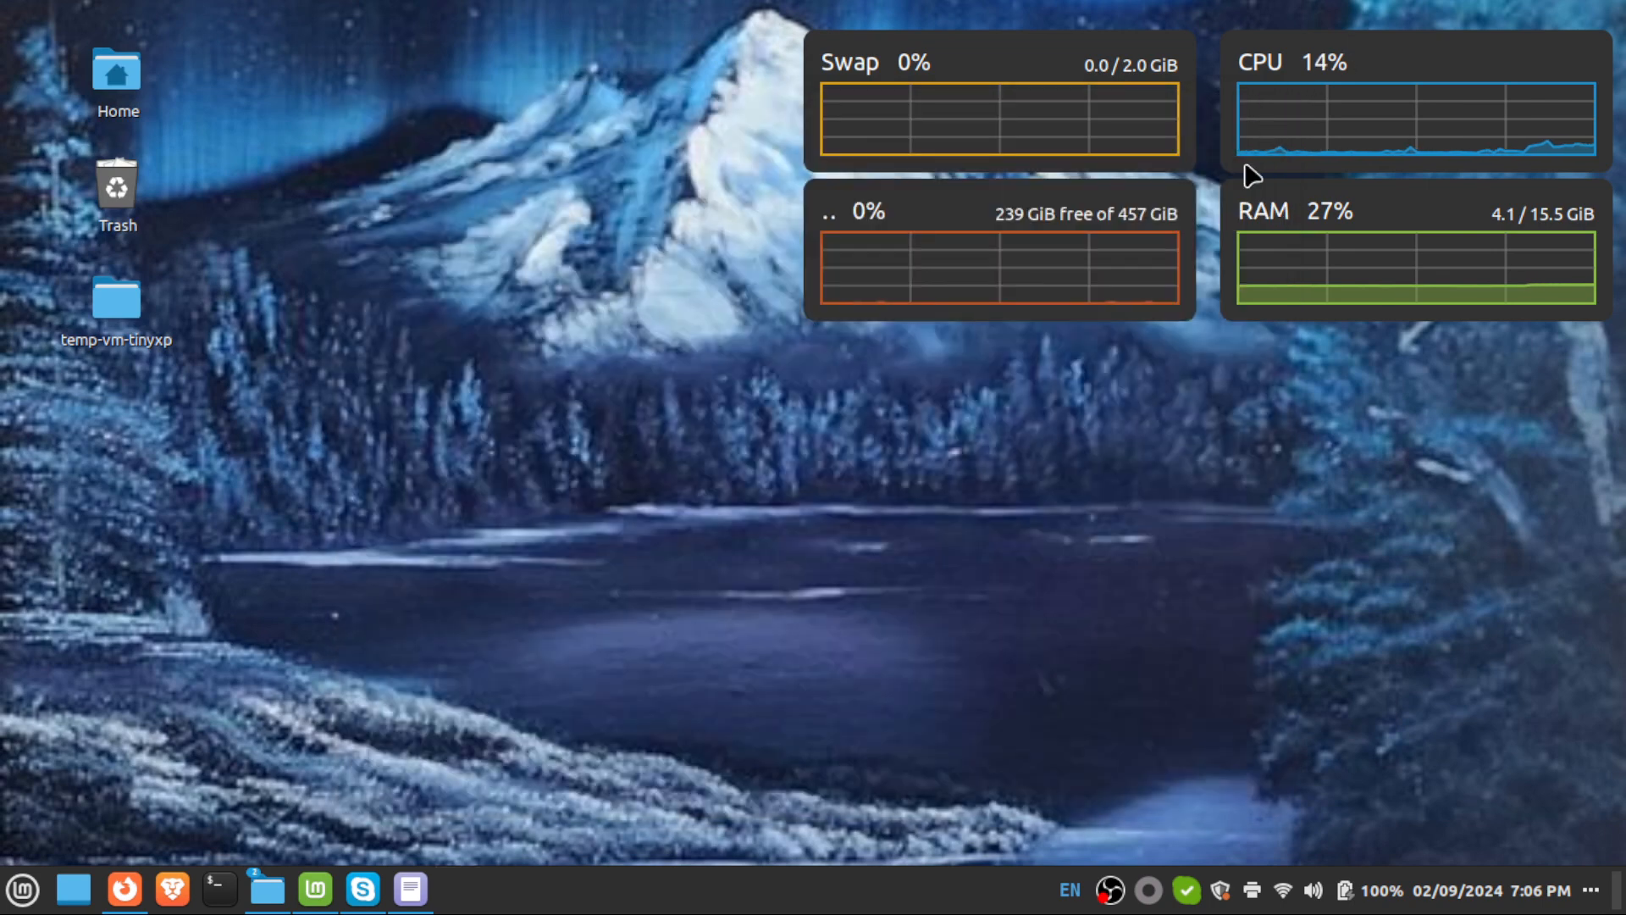
right_click(1219, 891)
click(1088, 733)
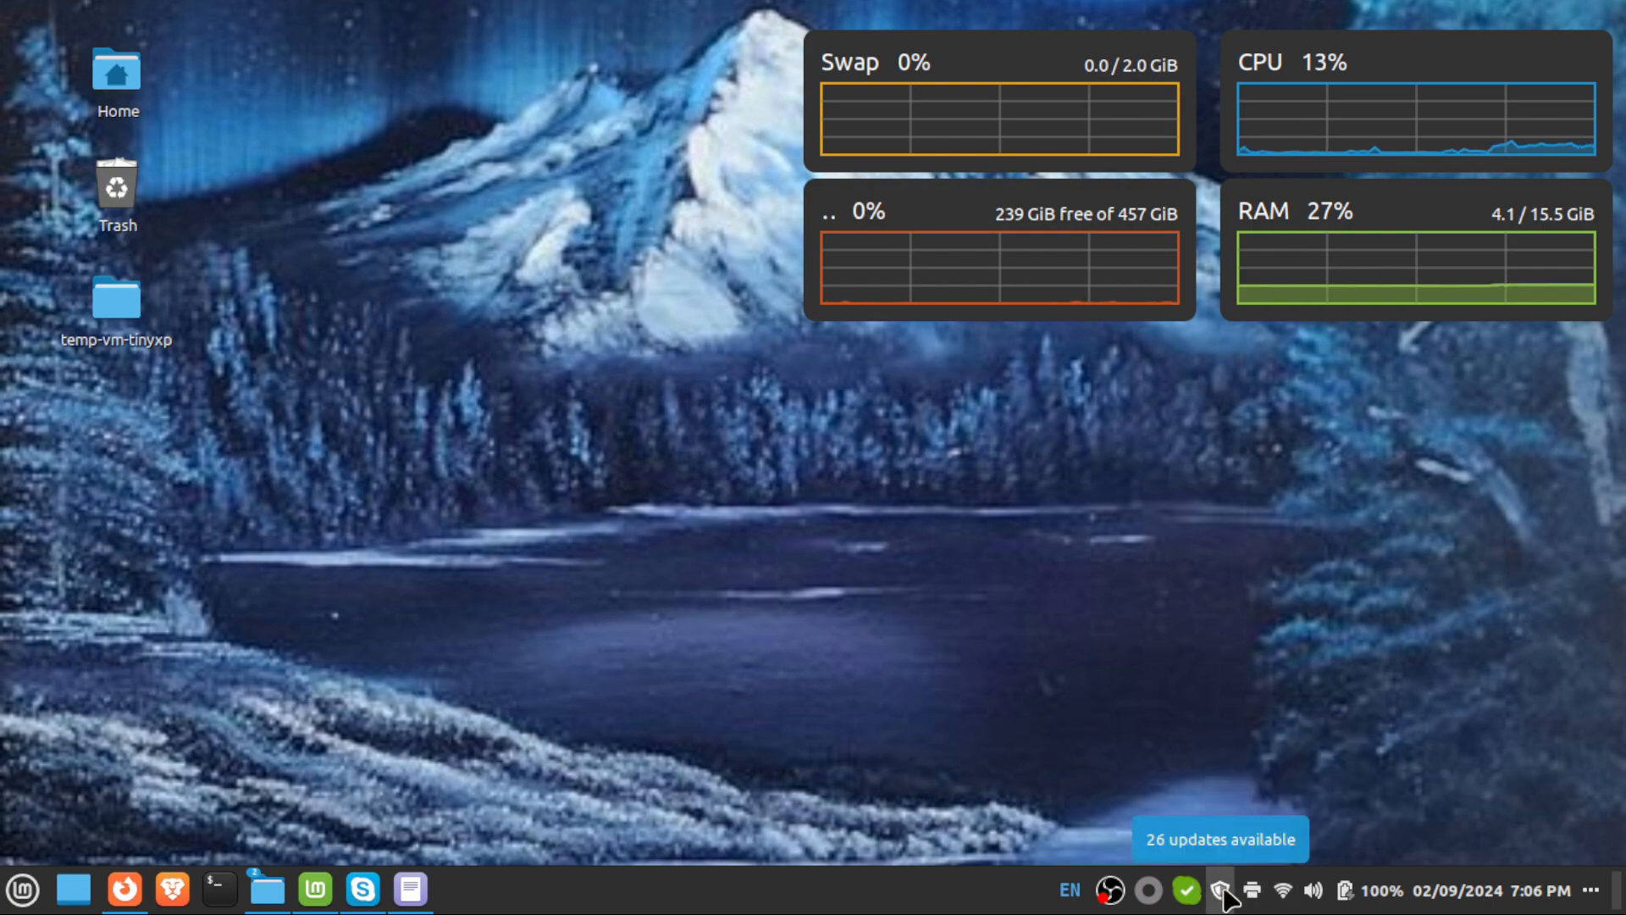
click(1221, 889)
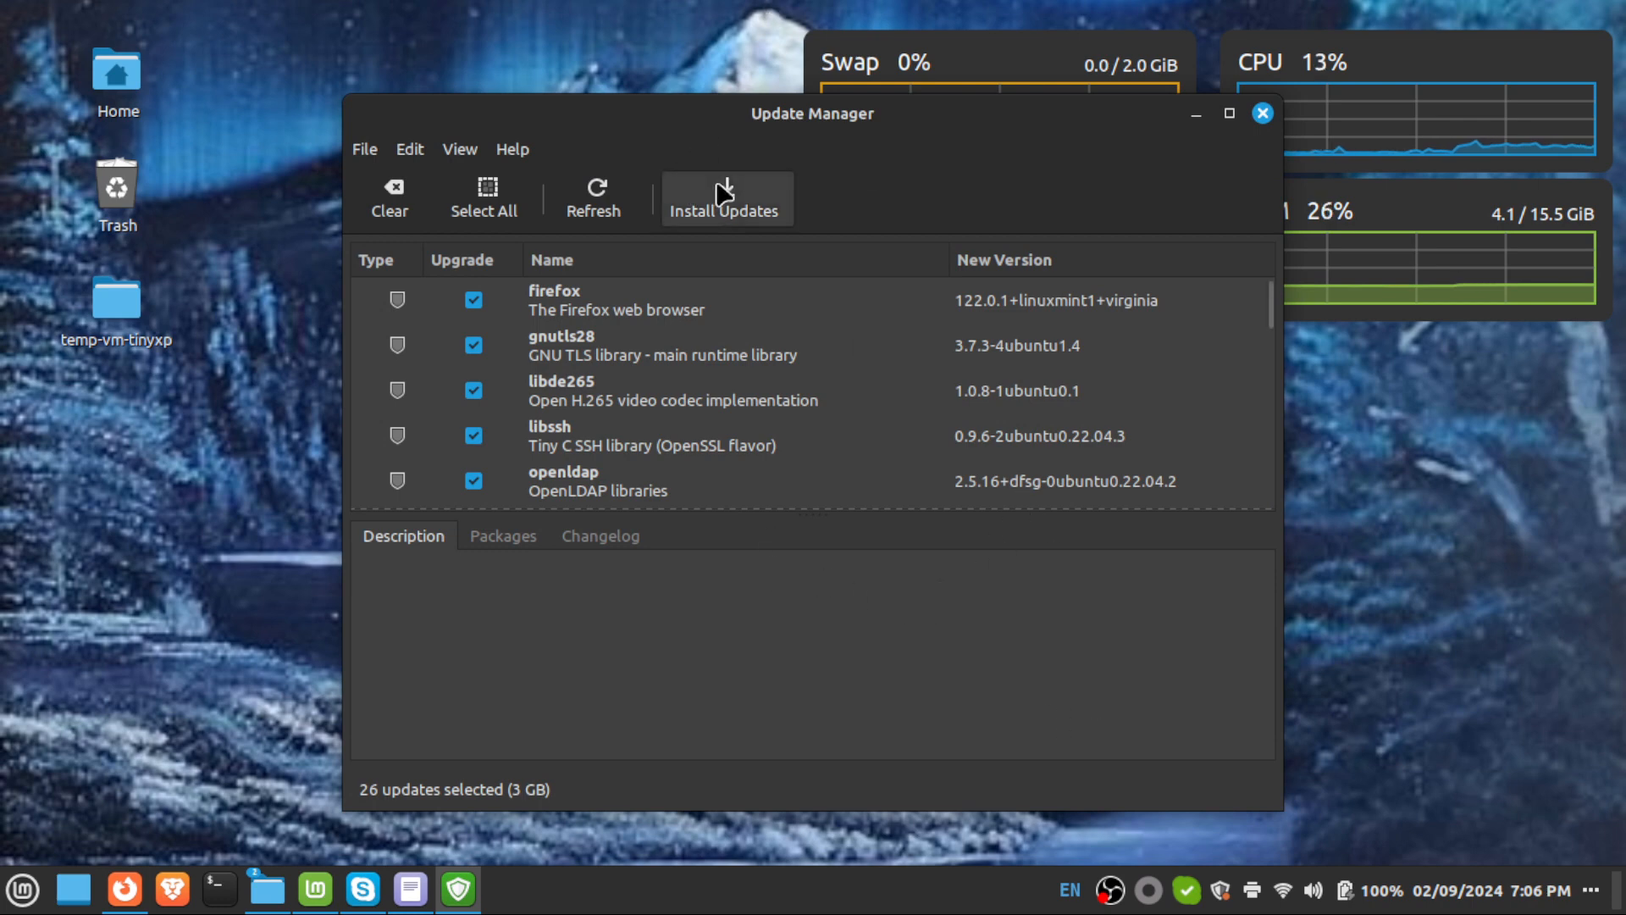
Start installing all selected updates in the Update Manager and accept the additional Linux kernel package changes.
click(733, 195)
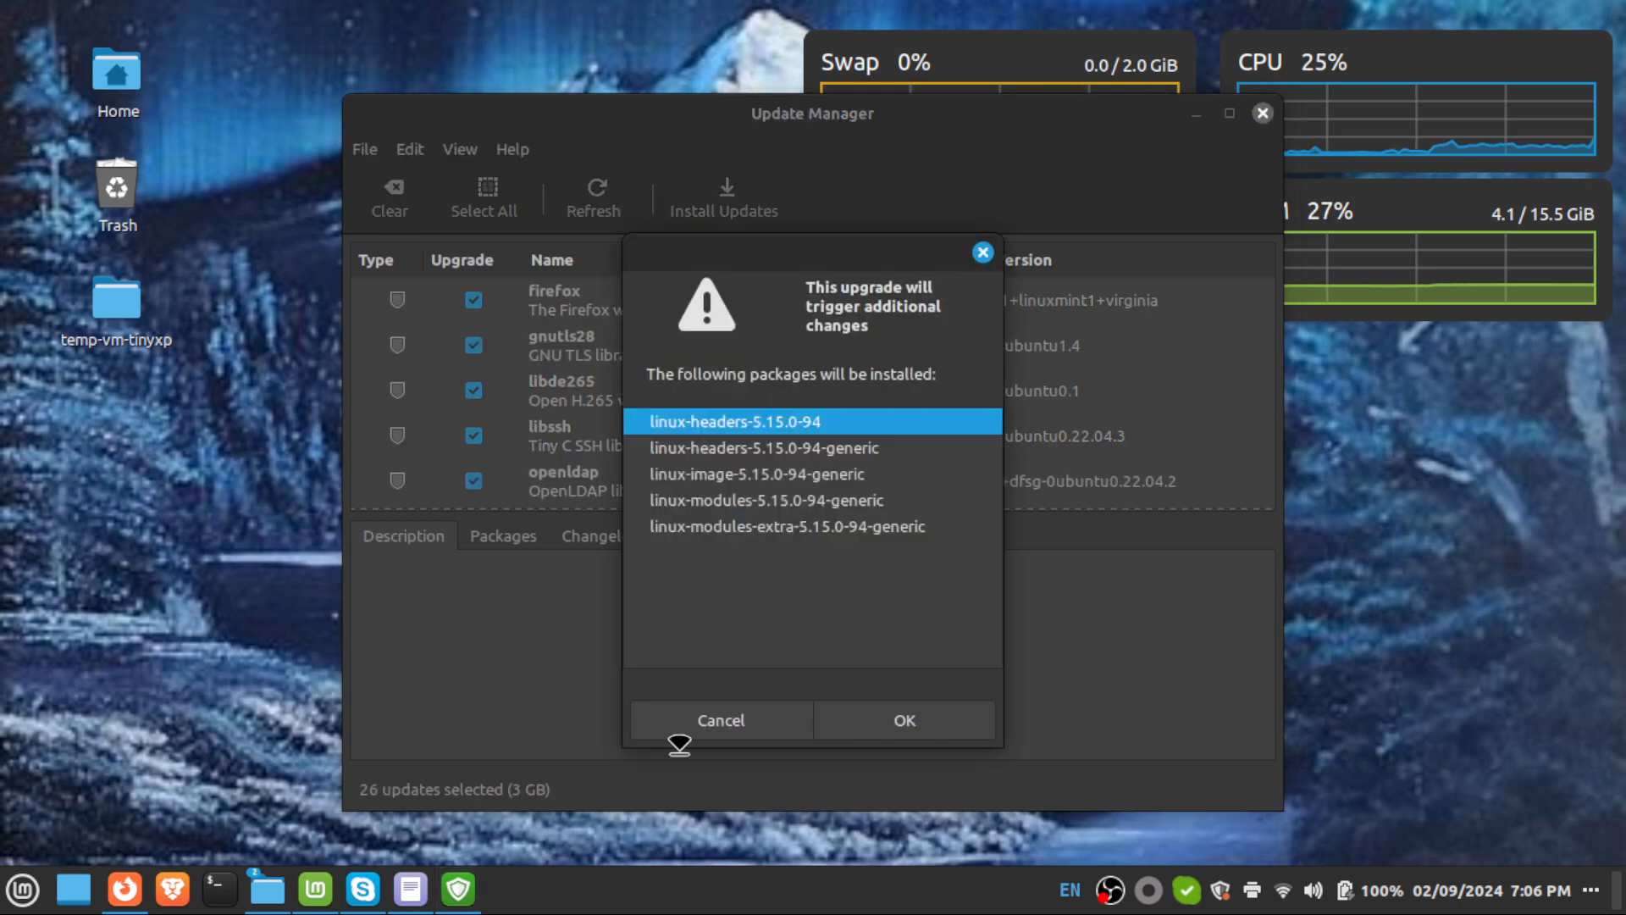
click(962, 721)
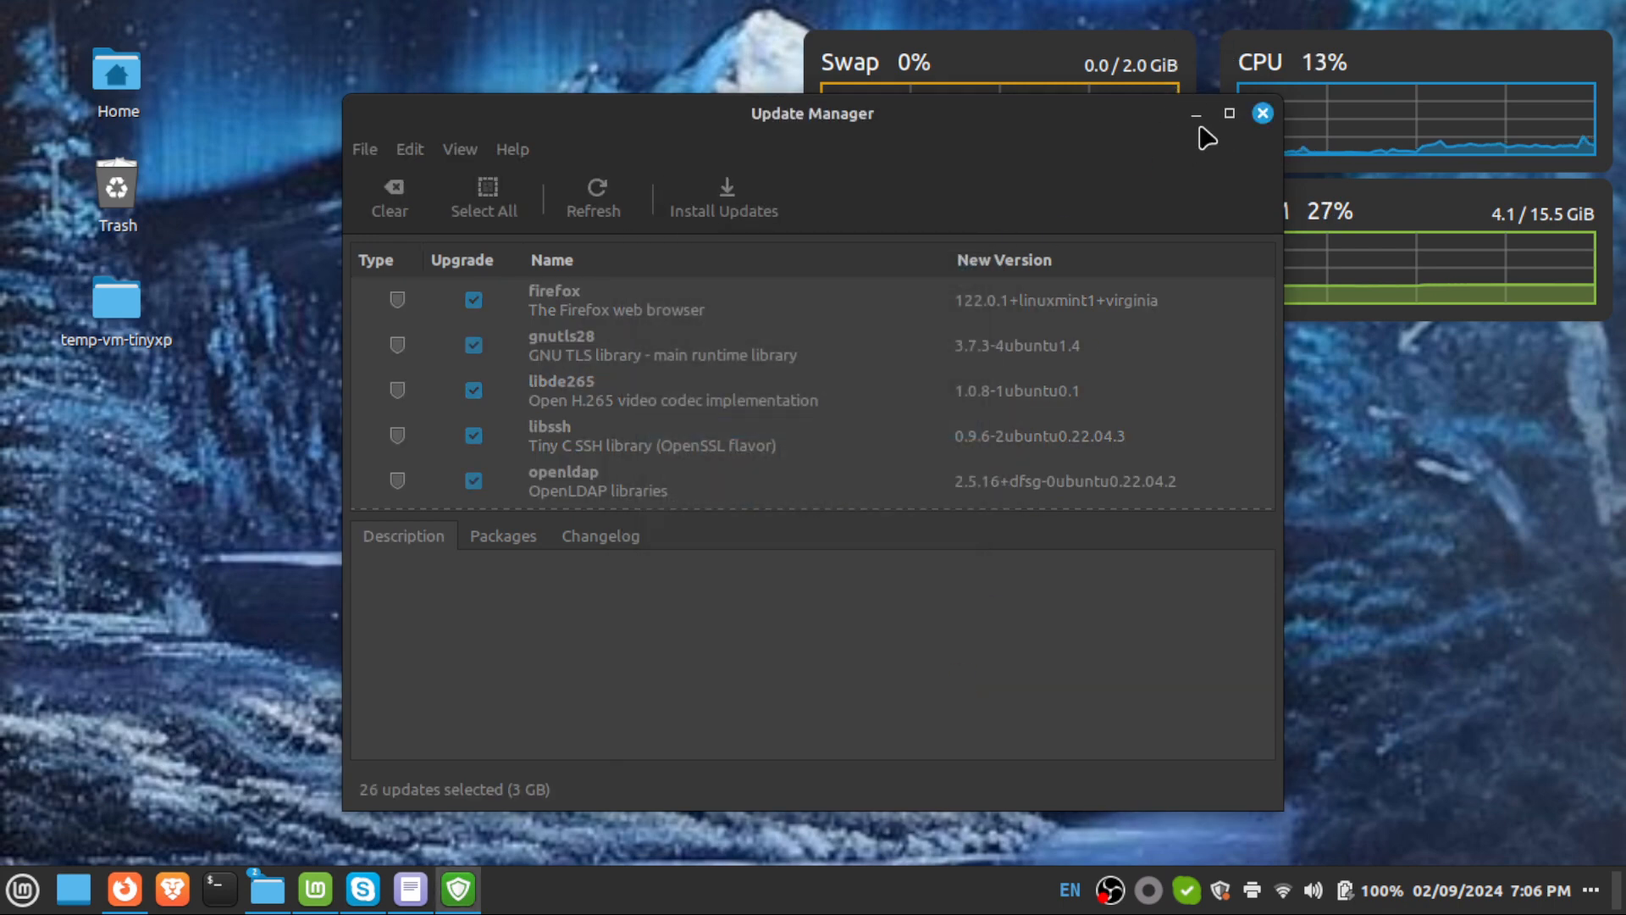
click(1035, 677)
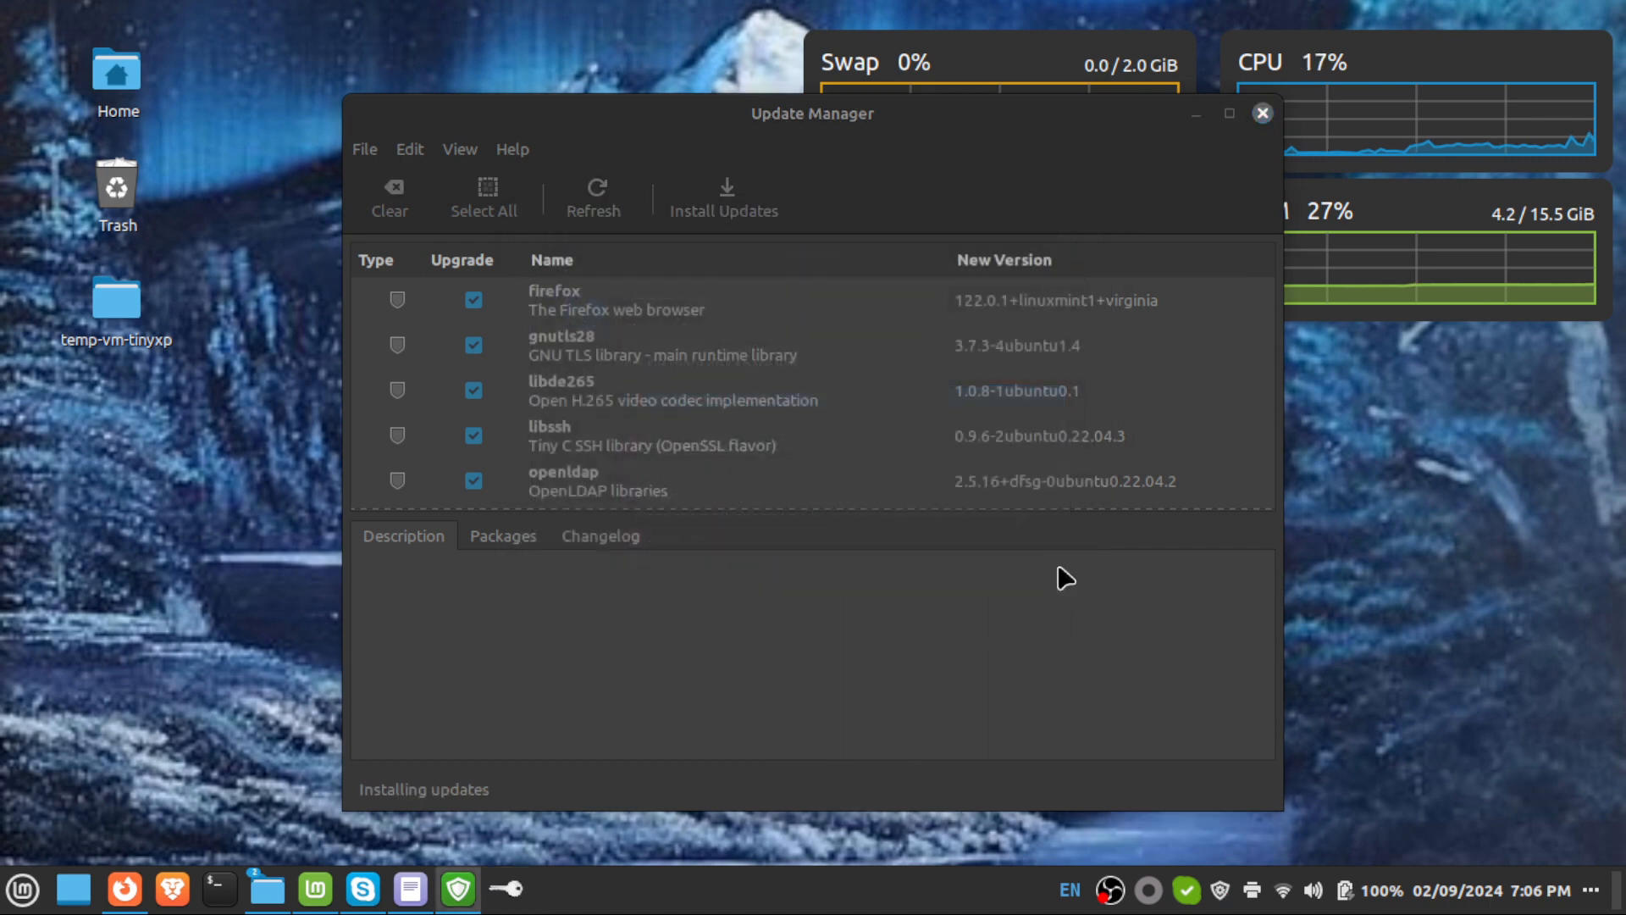
Authenticate the update installation with the account password and minimize the Update Manager.
text(•)
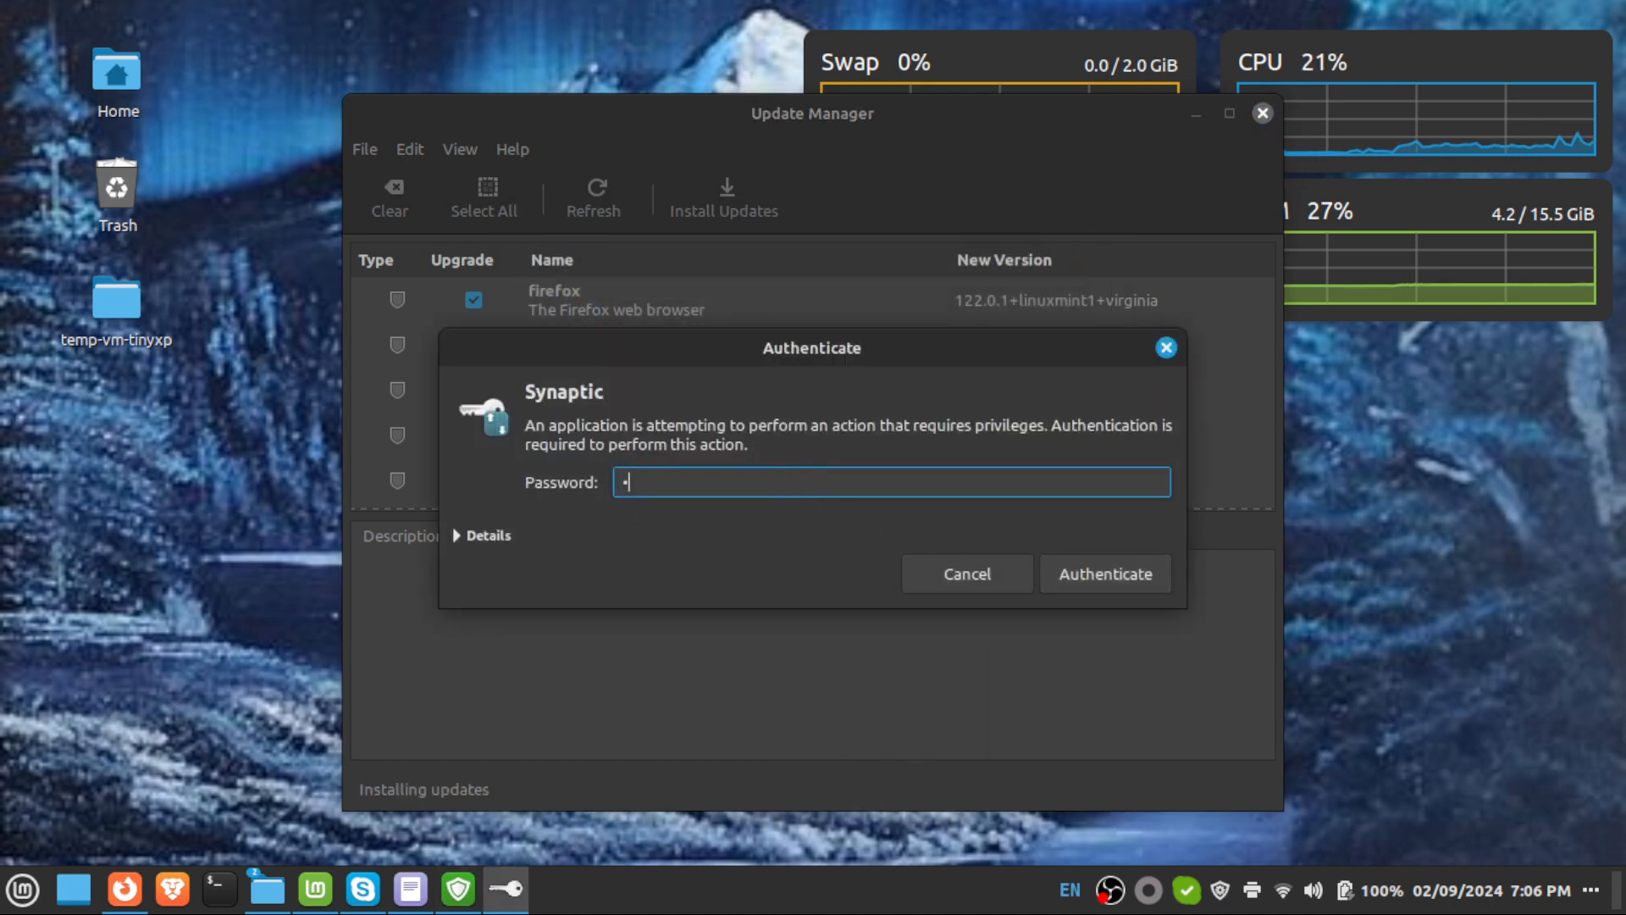
text(••••)
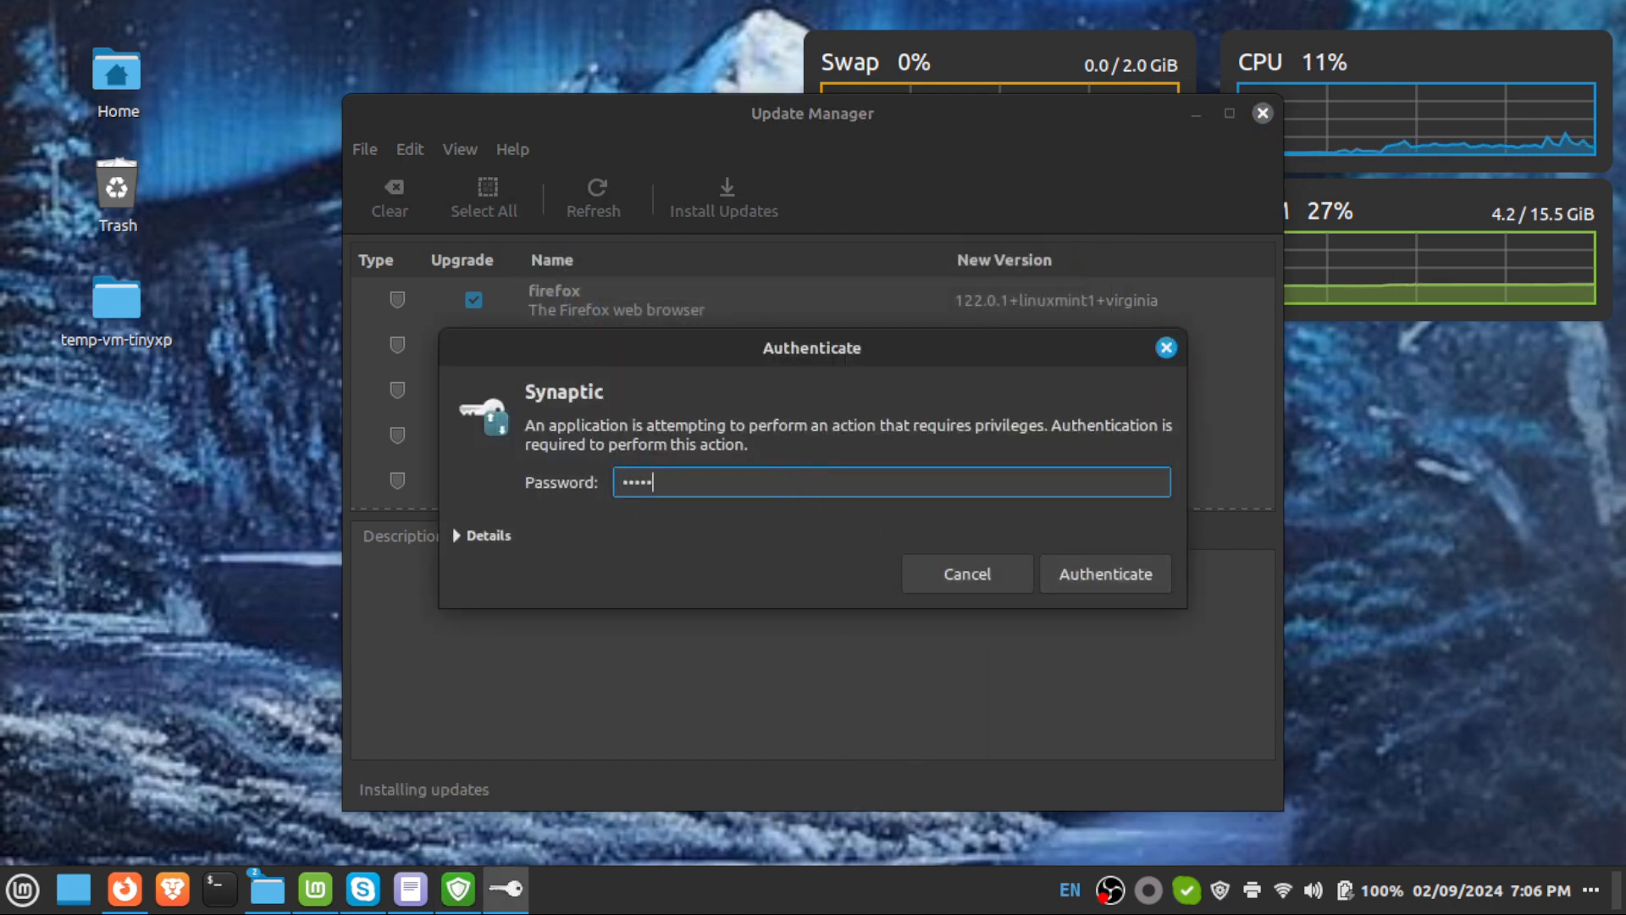
text(•••••)
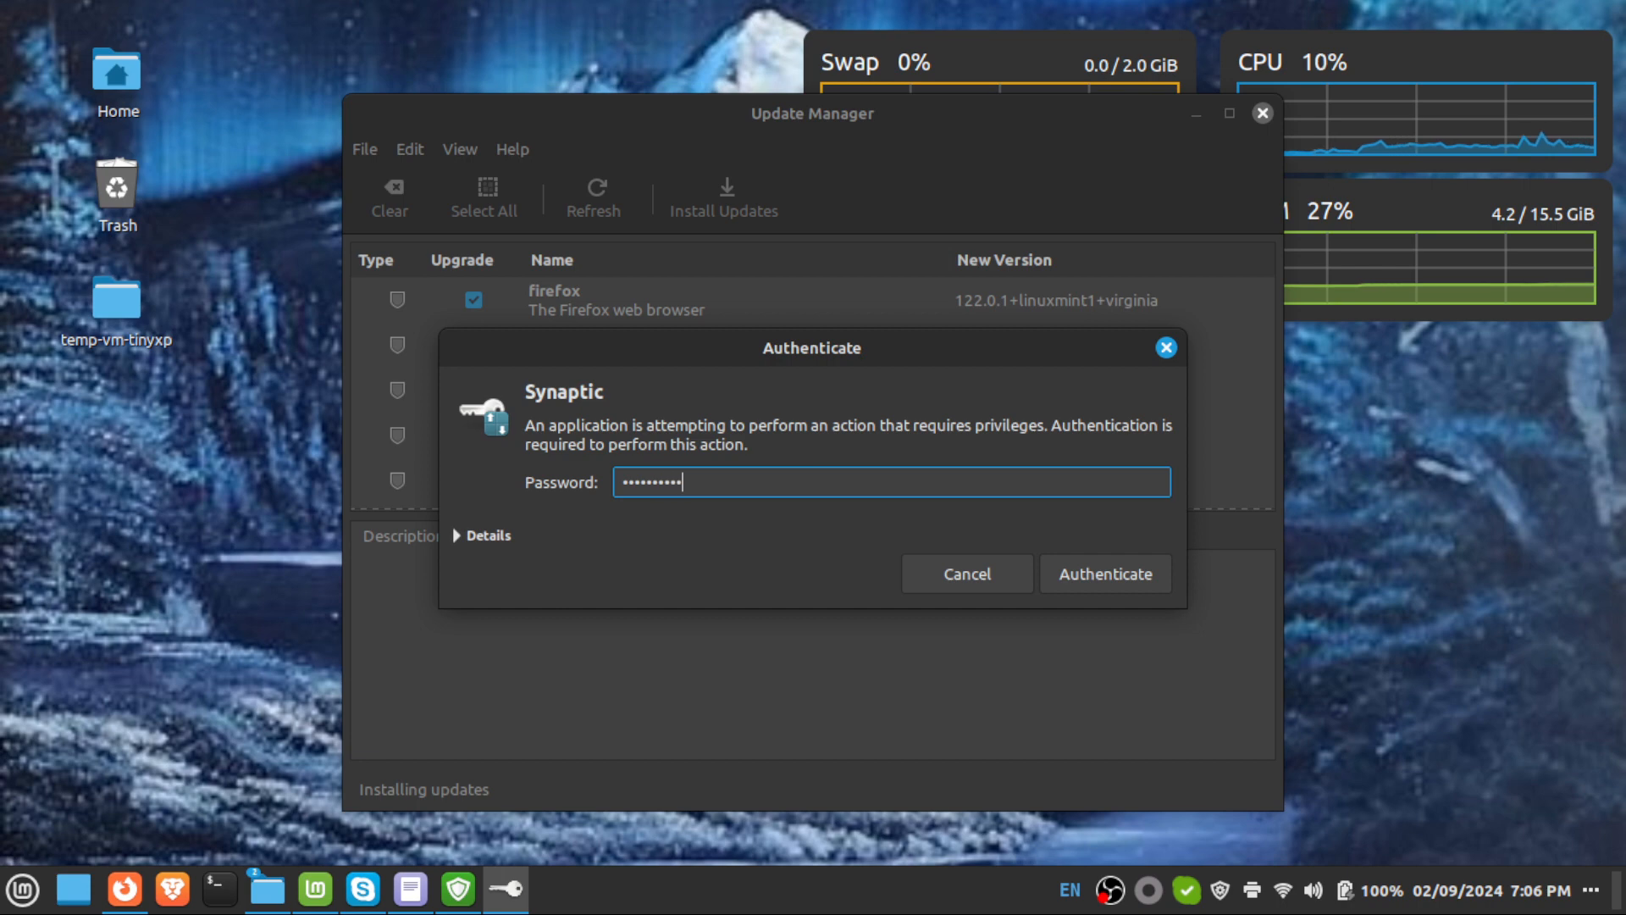
click(1090, 573)
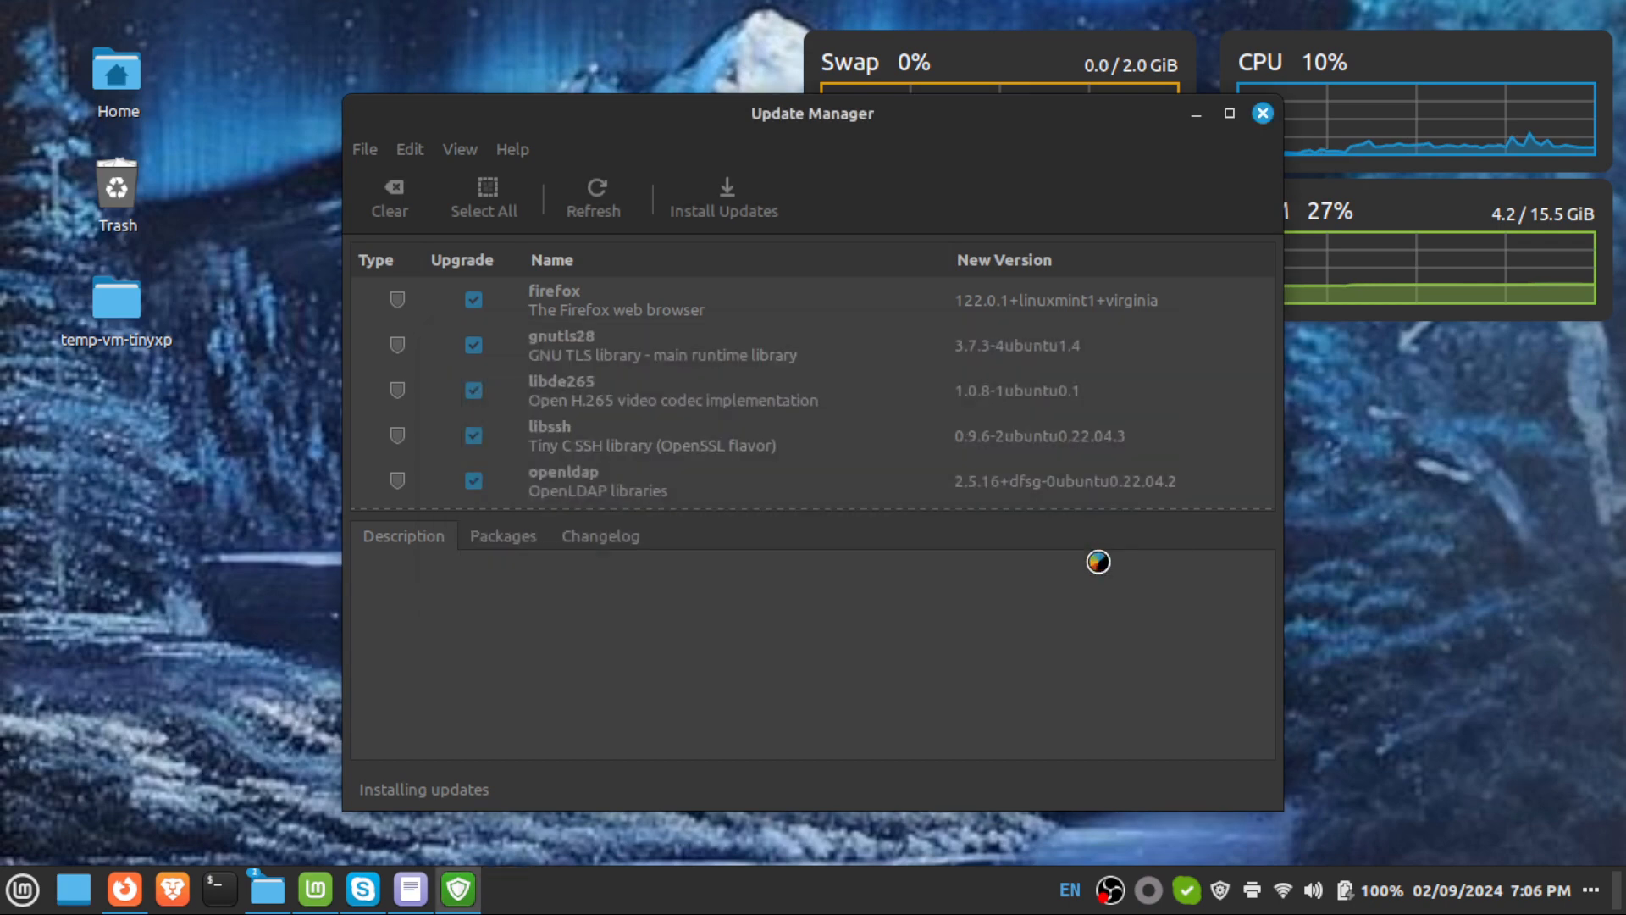
click(1195, 115)
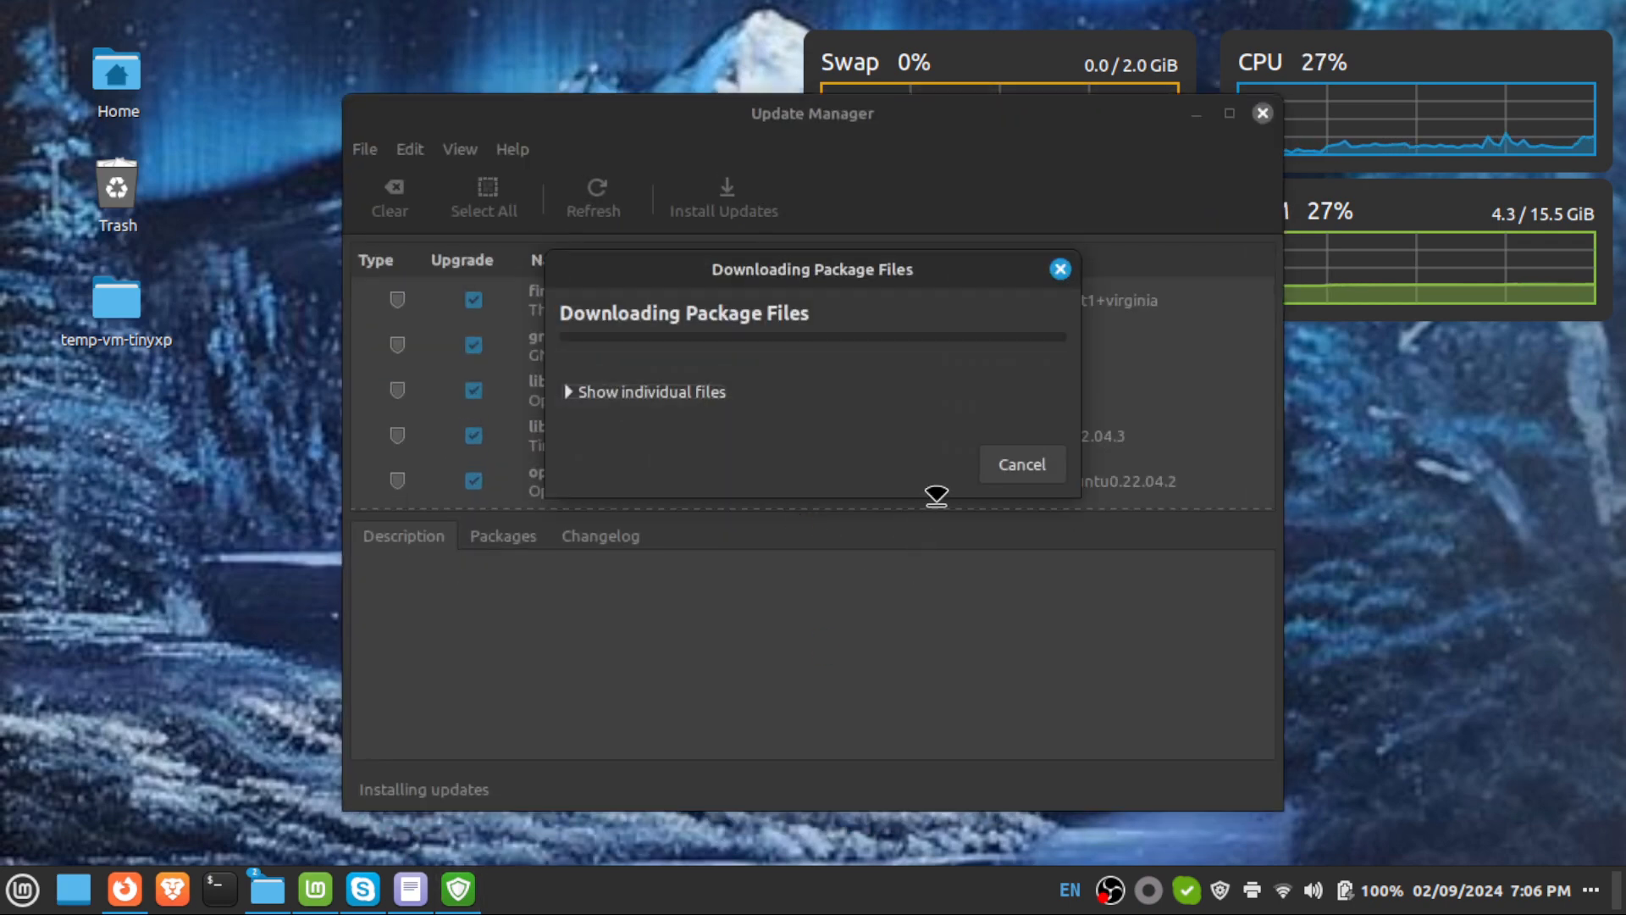
click(1196, 114)
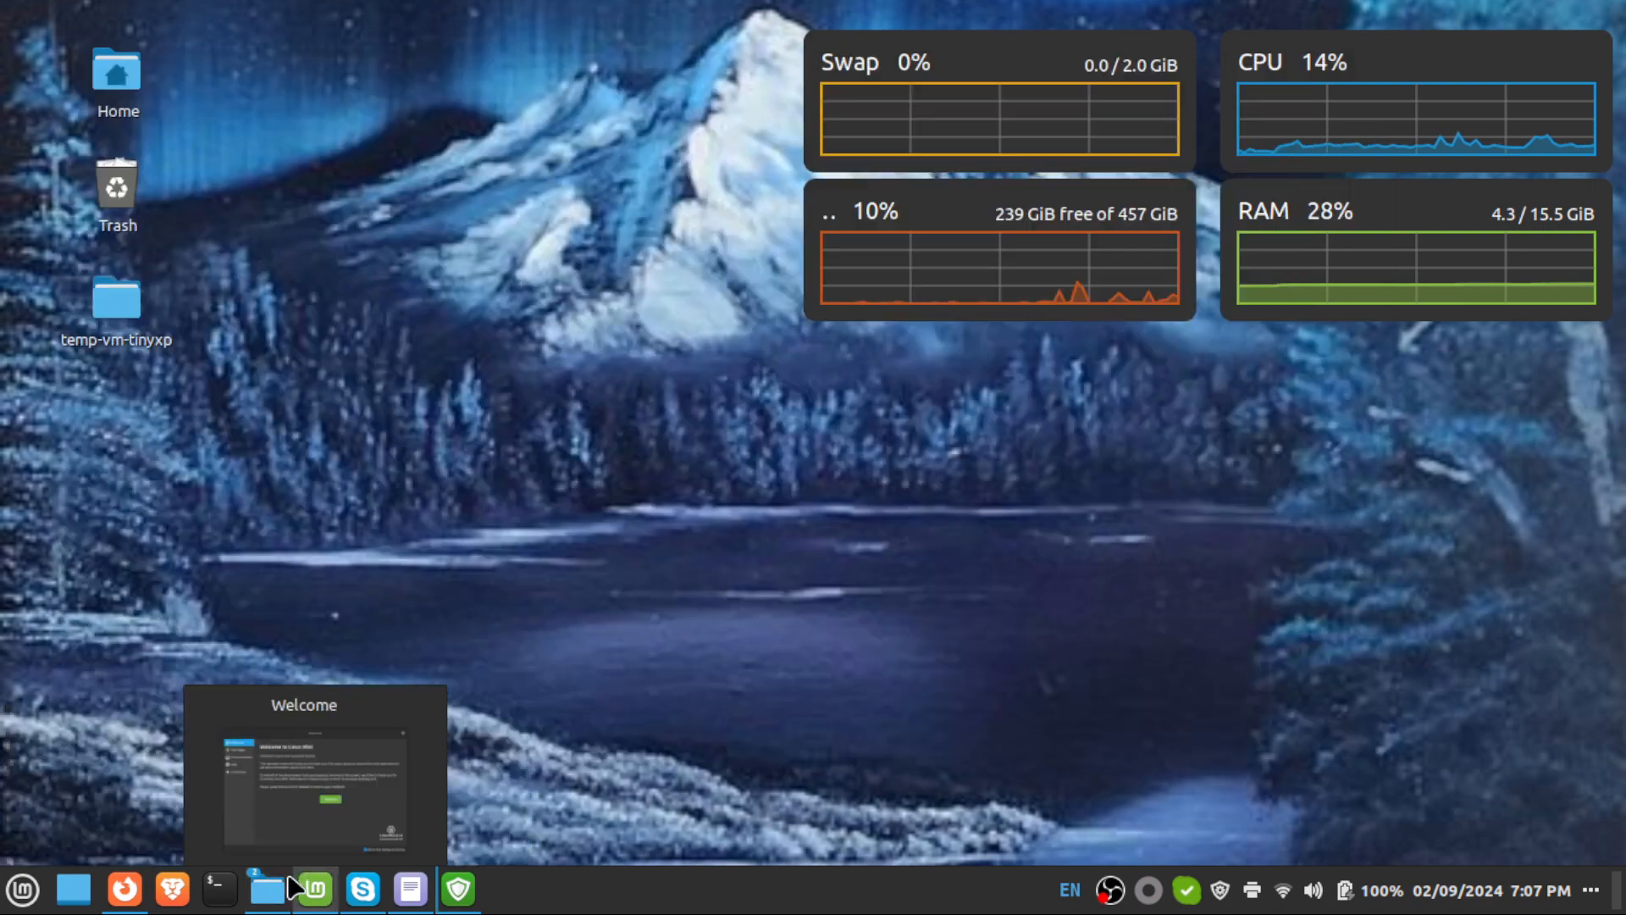
Open the home folder in the file manager and go to the path ~/.minecraft.
mouse_move(264, 891)
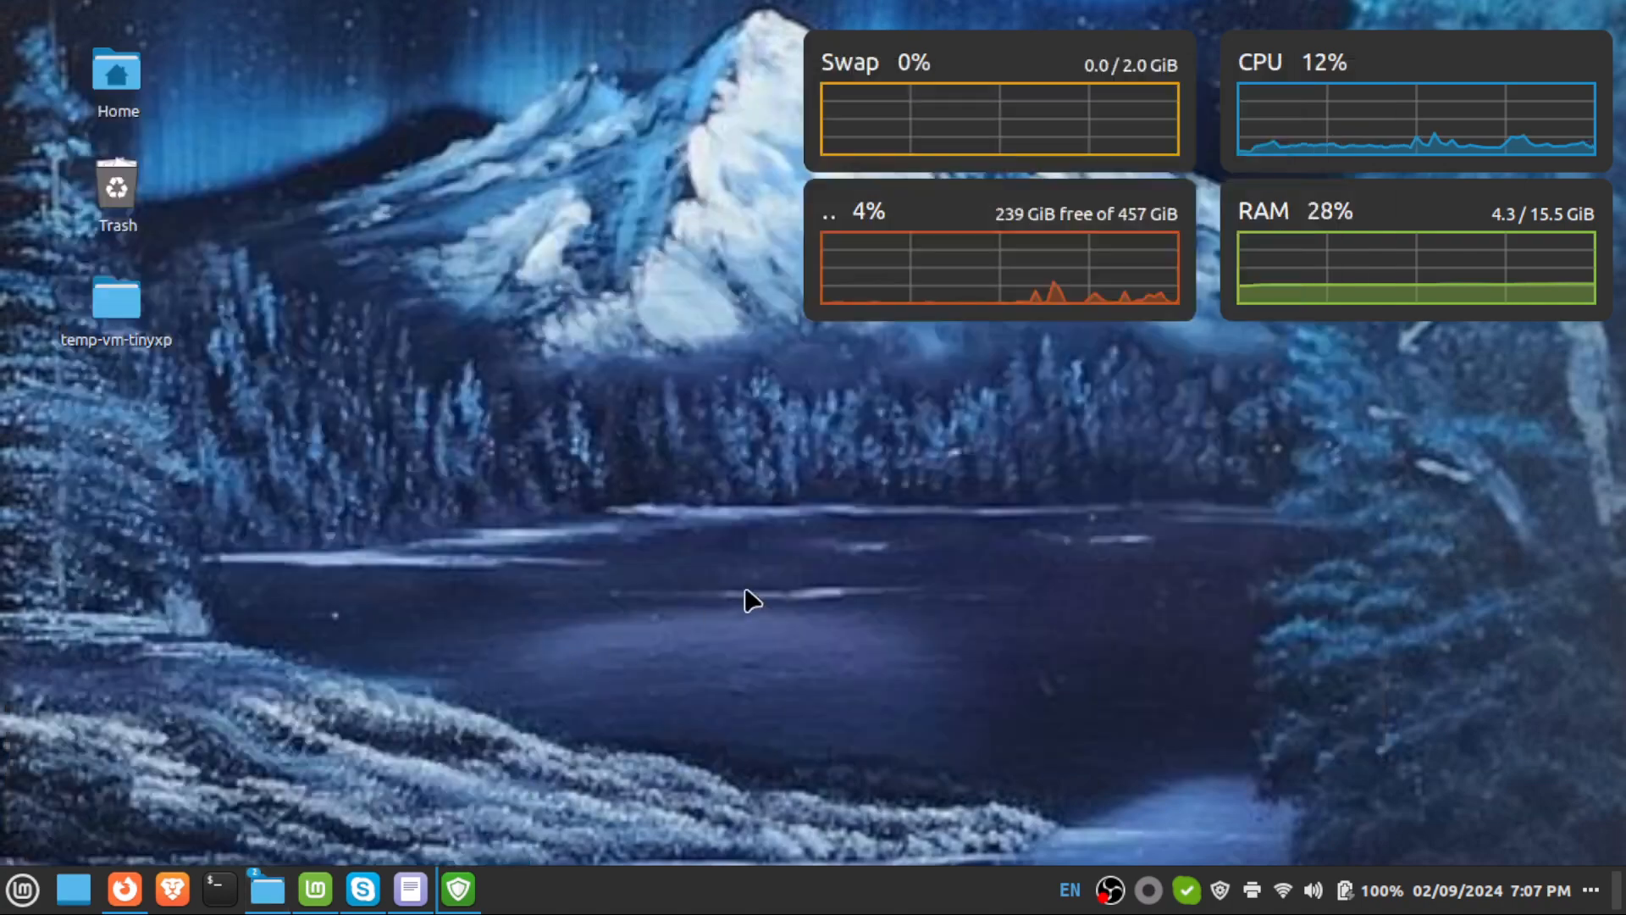
right_click(266, 892)
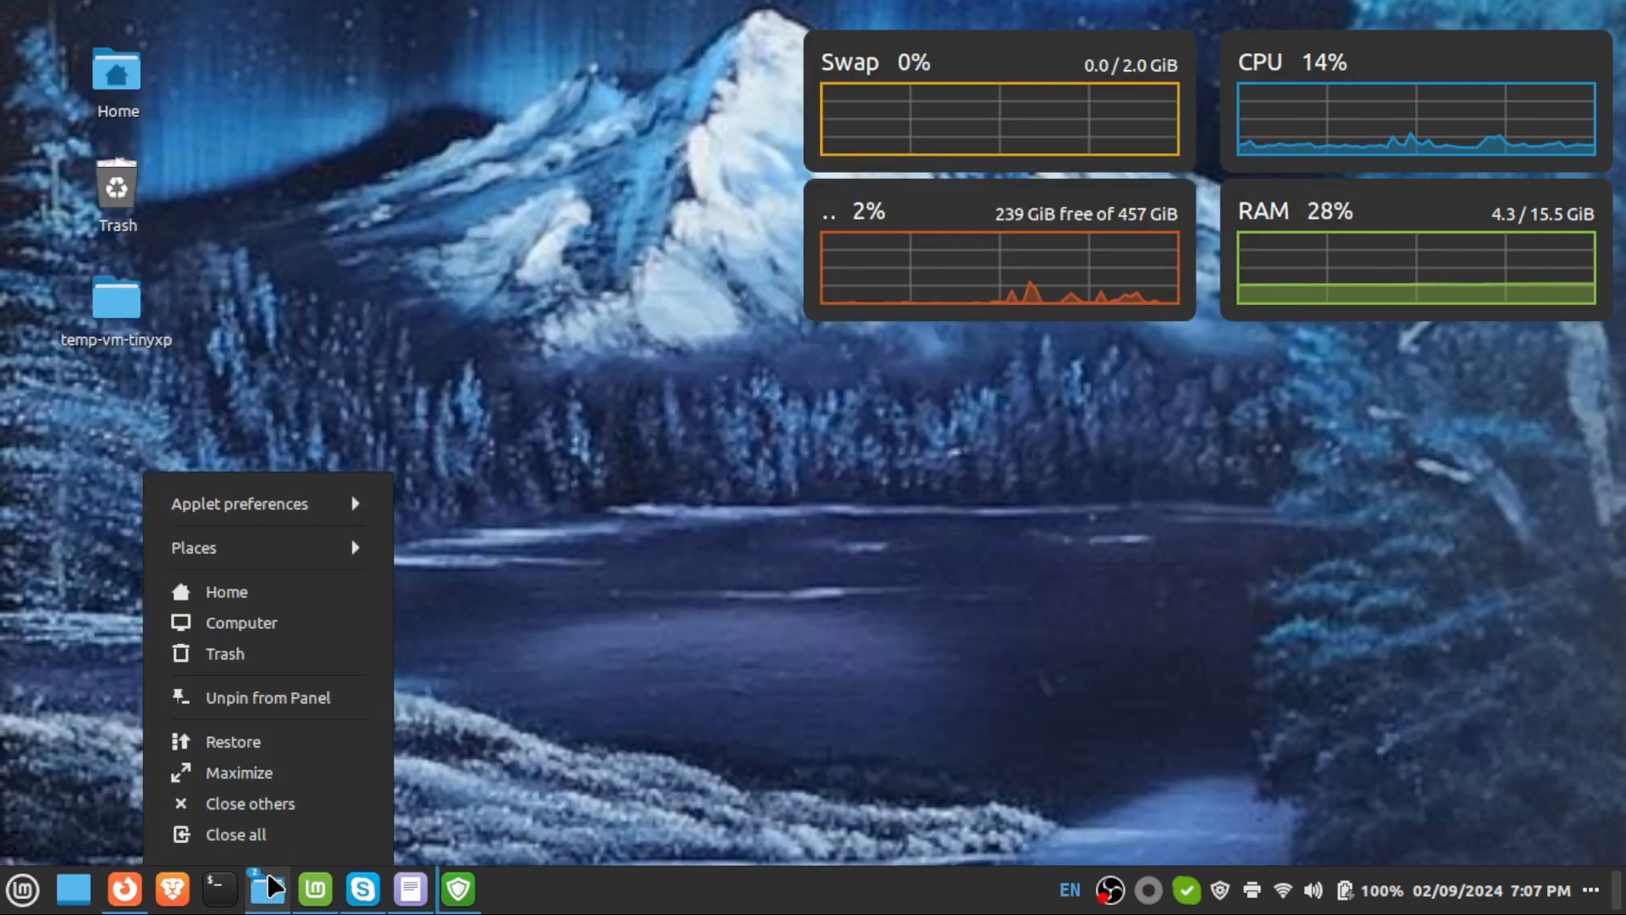
click(292, 607)
click(618, 149)
key(ctrl+a)
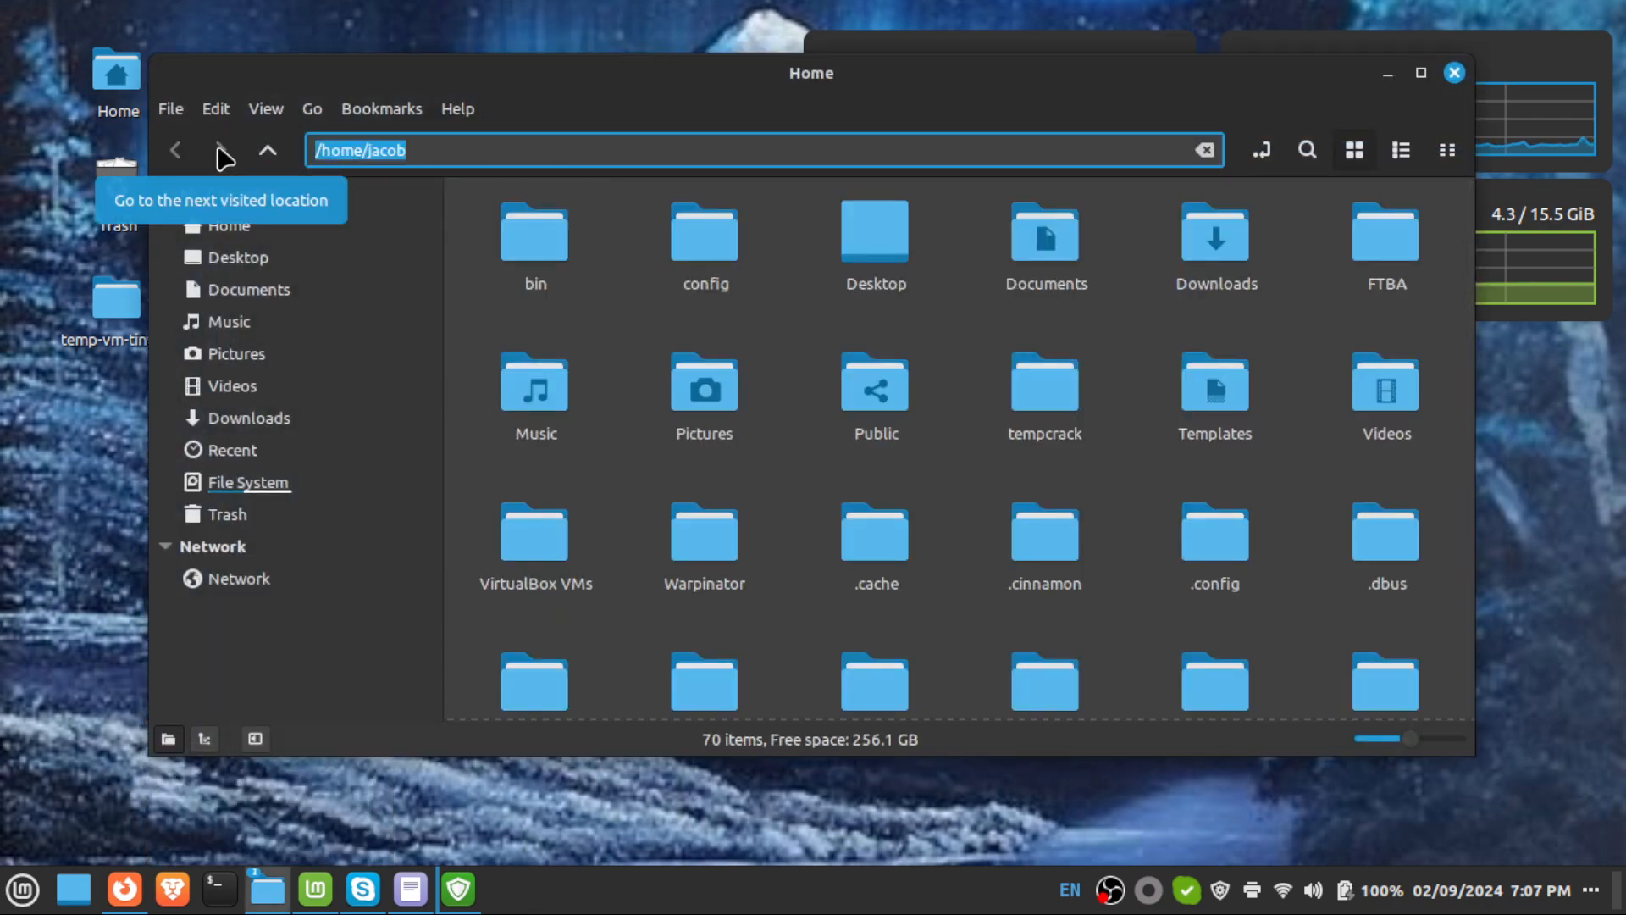
text(~/)
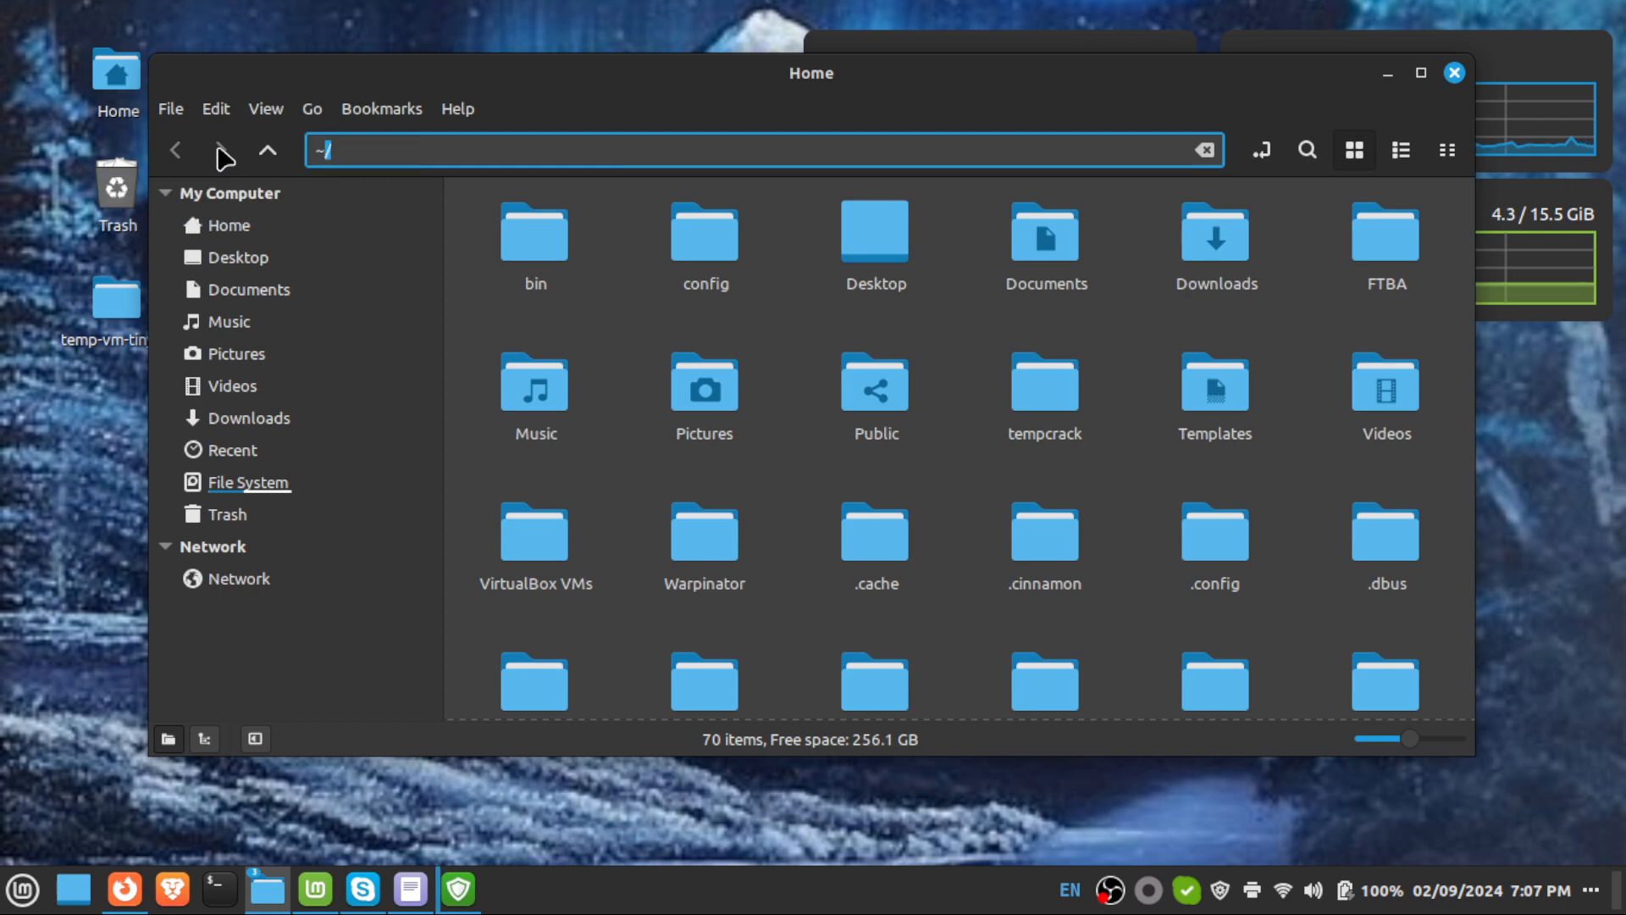
text(.mi)
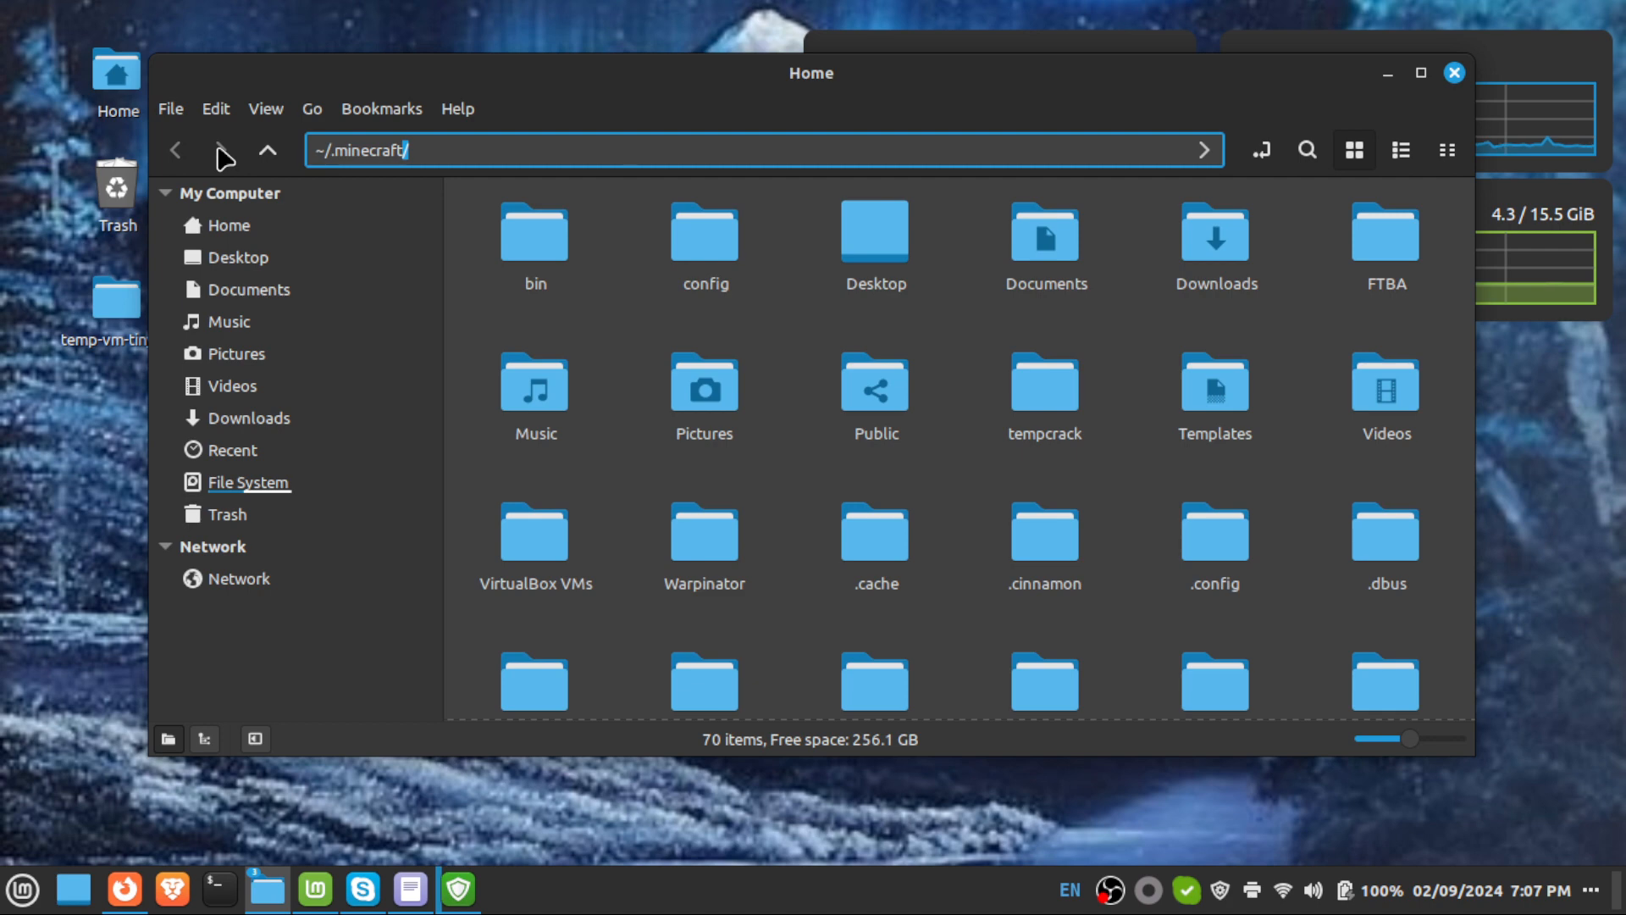
text(necraft)
key(Return)
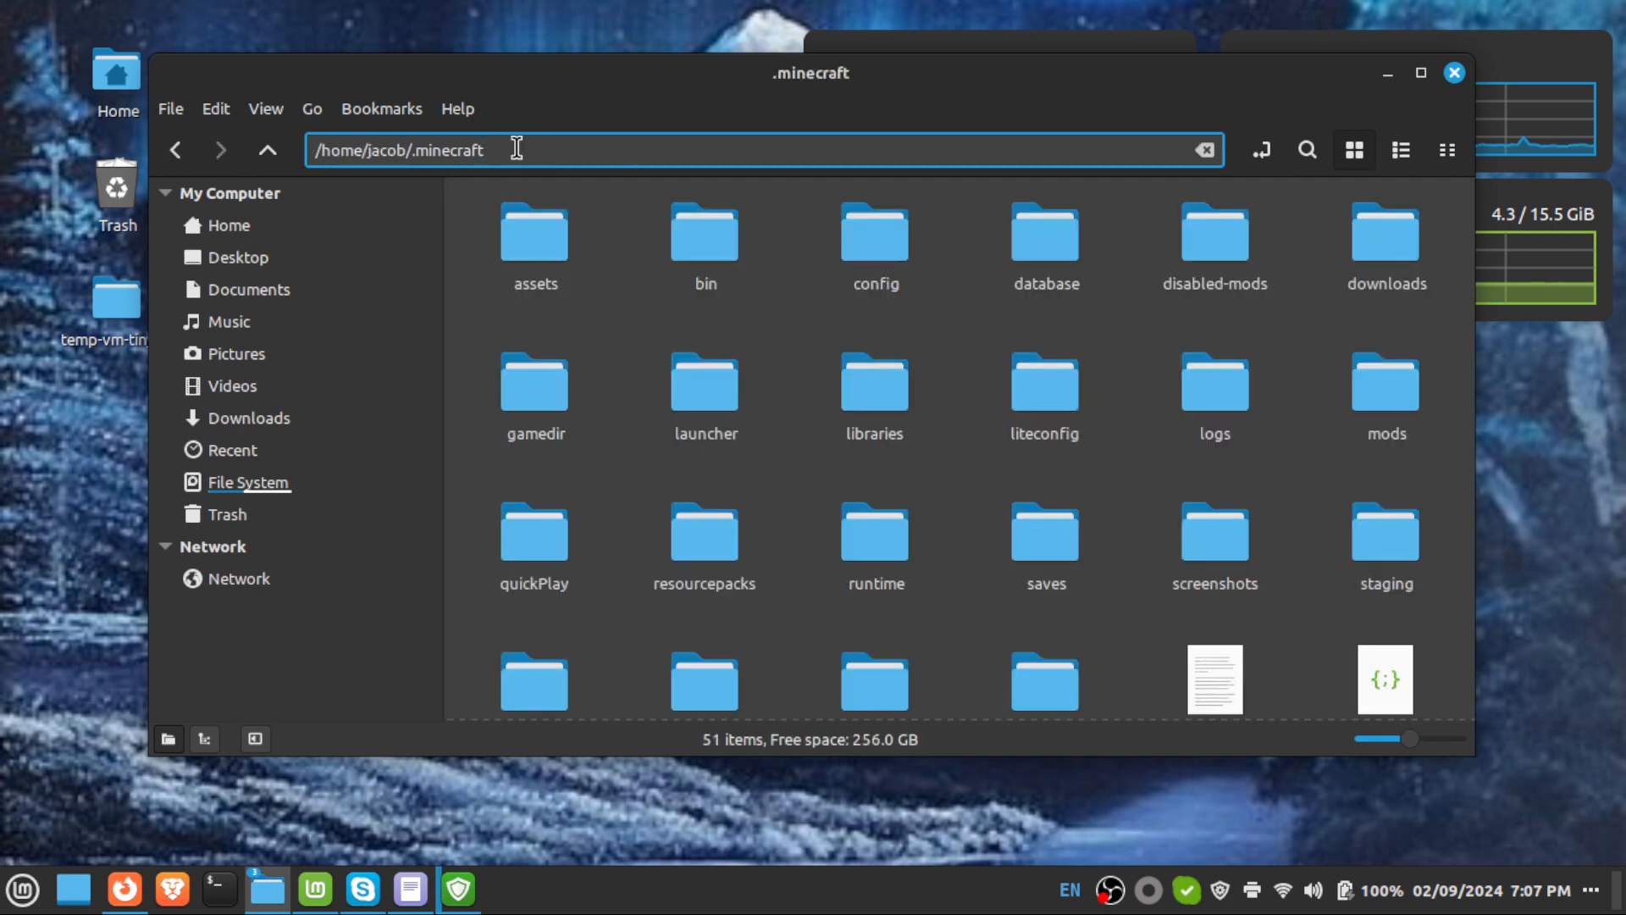
Enter the Windows equivalent path %appdata%\.minecraft as the location without going to it, and restore the current folder's path.
drag(516, 150, 167, 114)
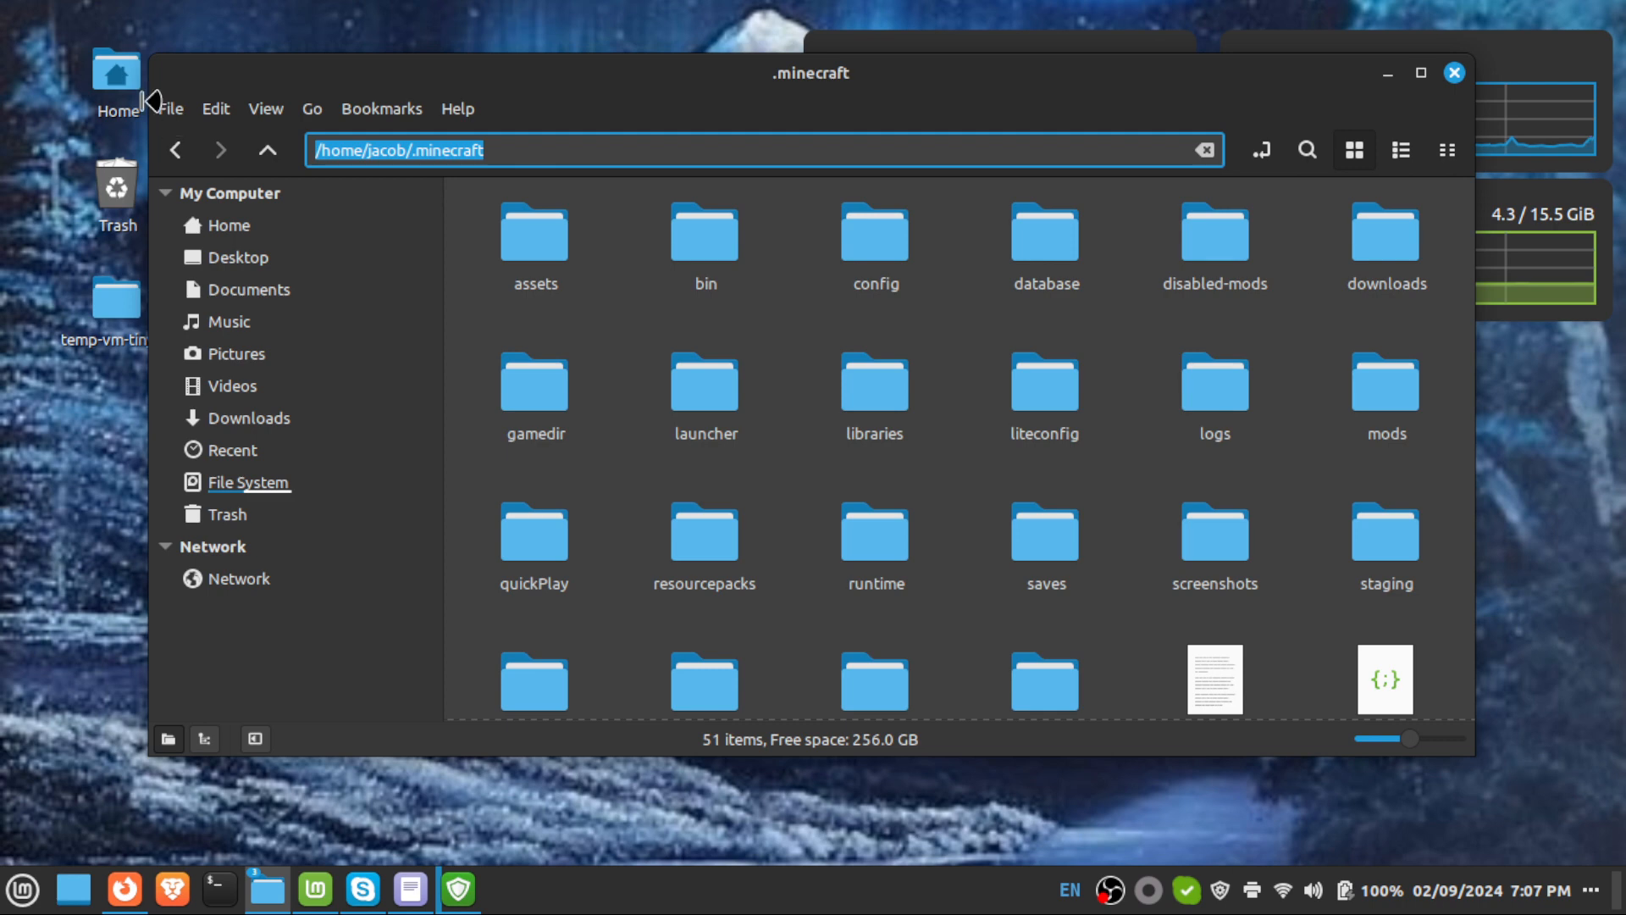
text(%appdata%\)
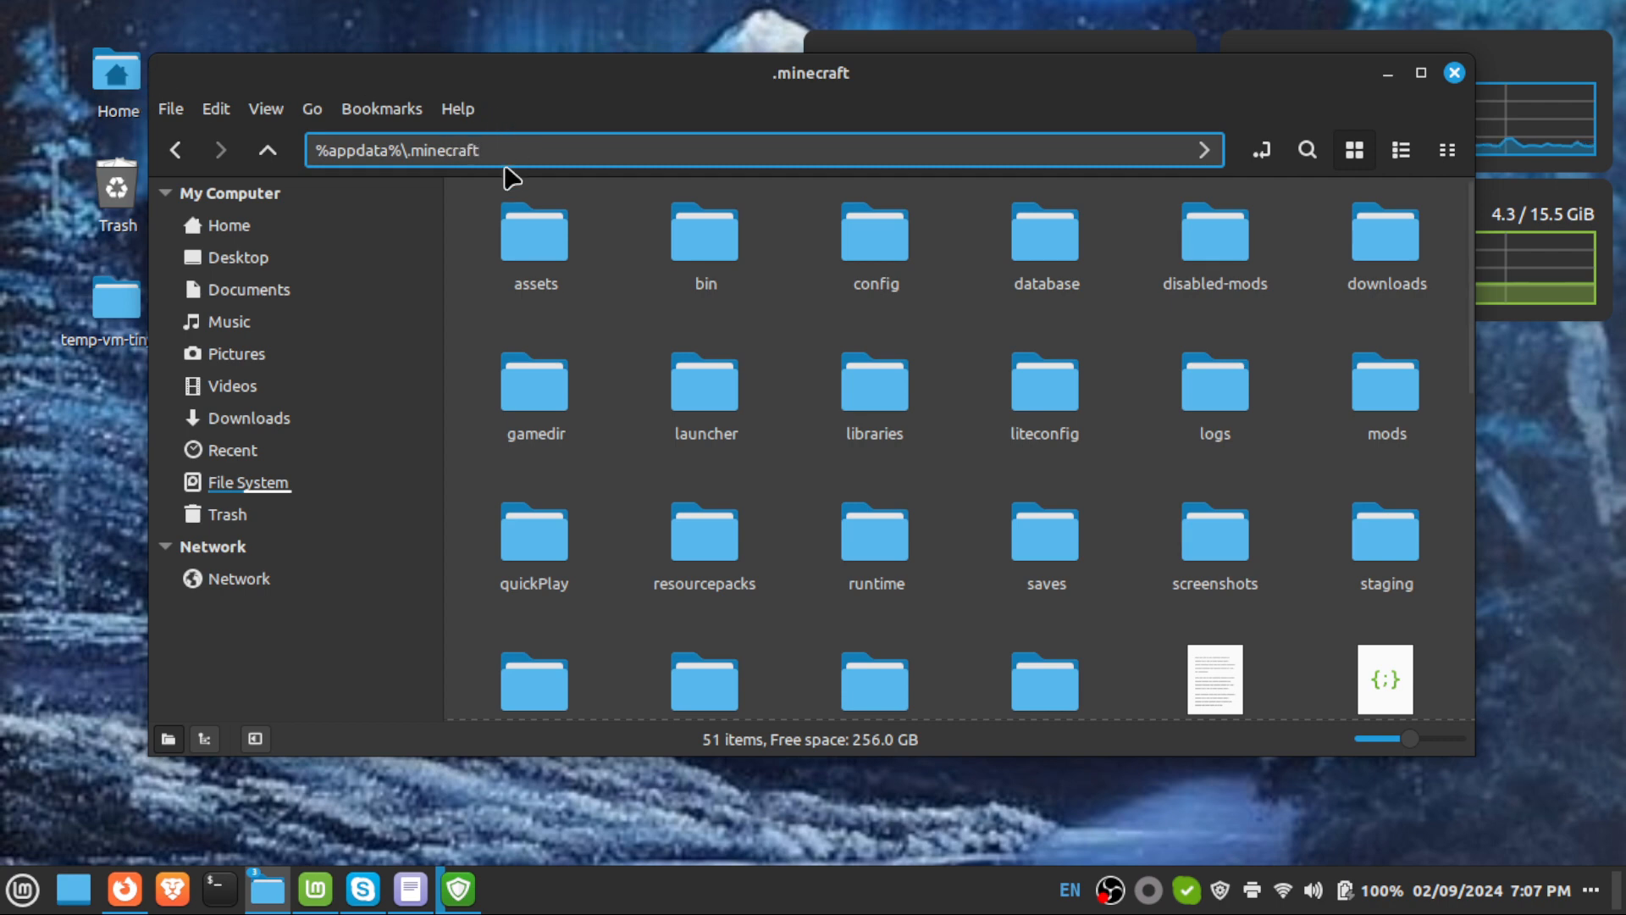
drag(512, 152, 127, 111)
click(158, 74)
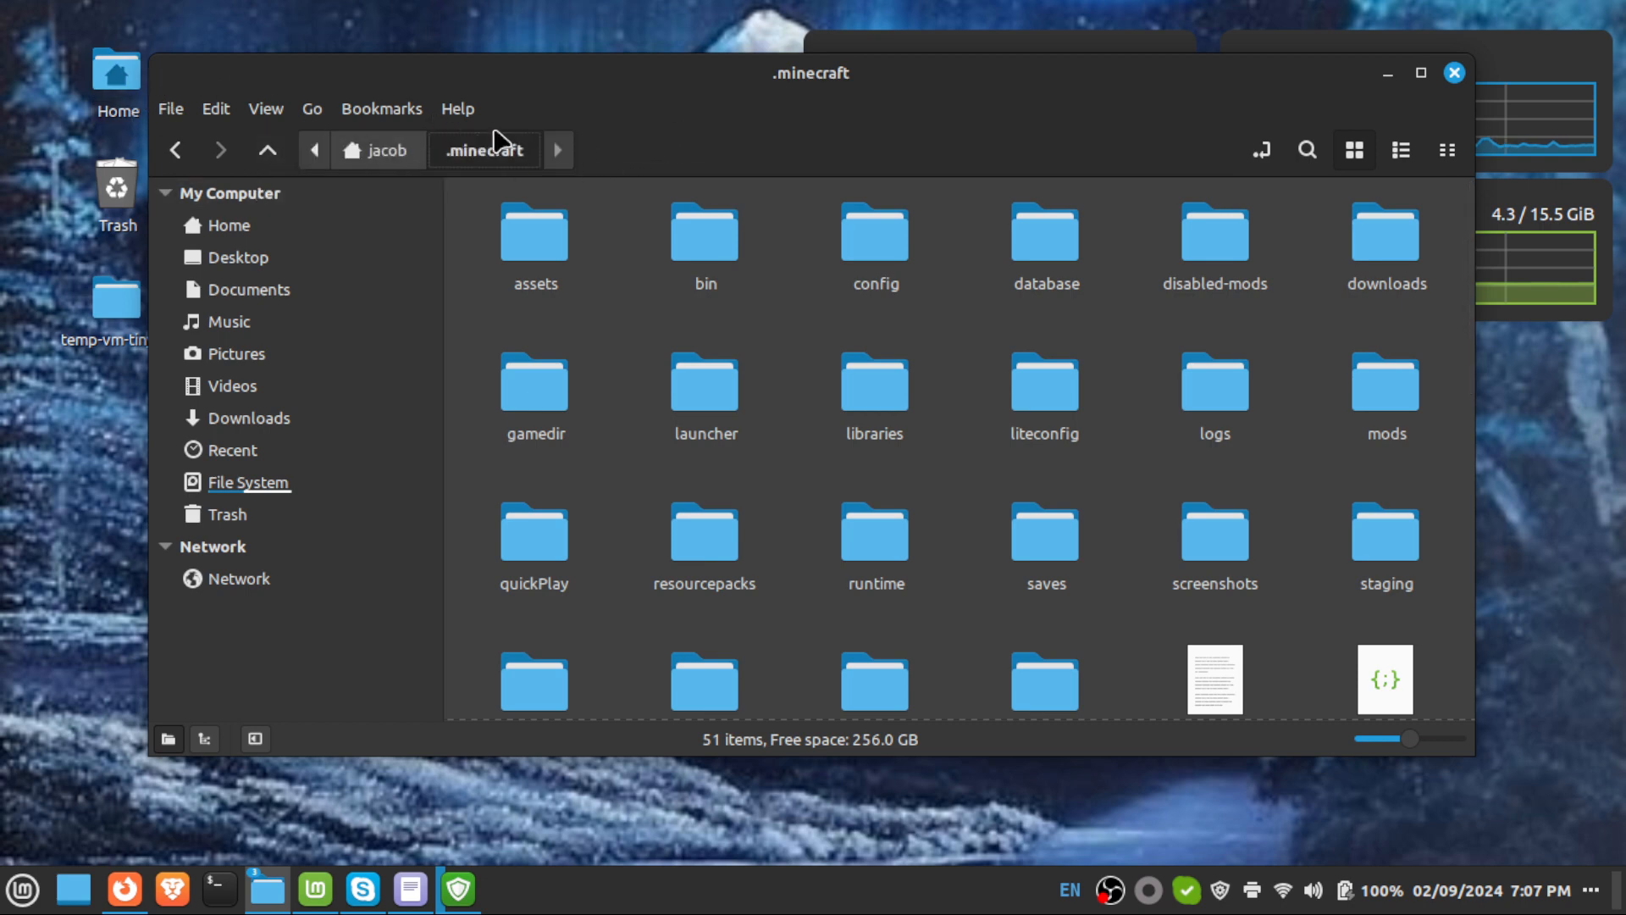
click(1262, 151)
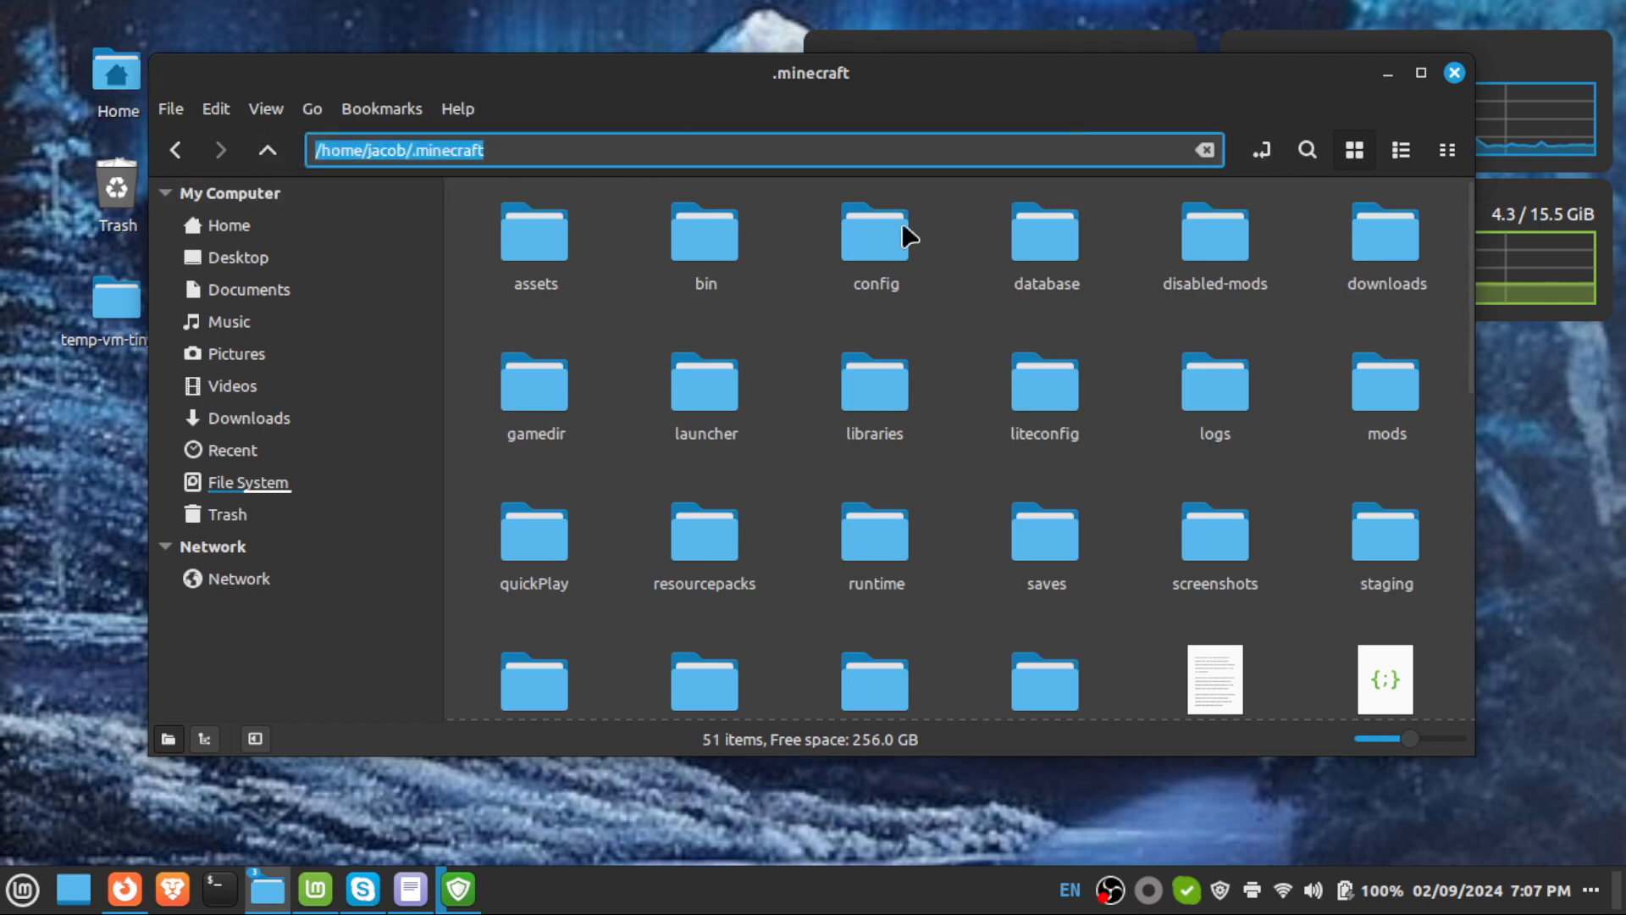
click(712, 150)
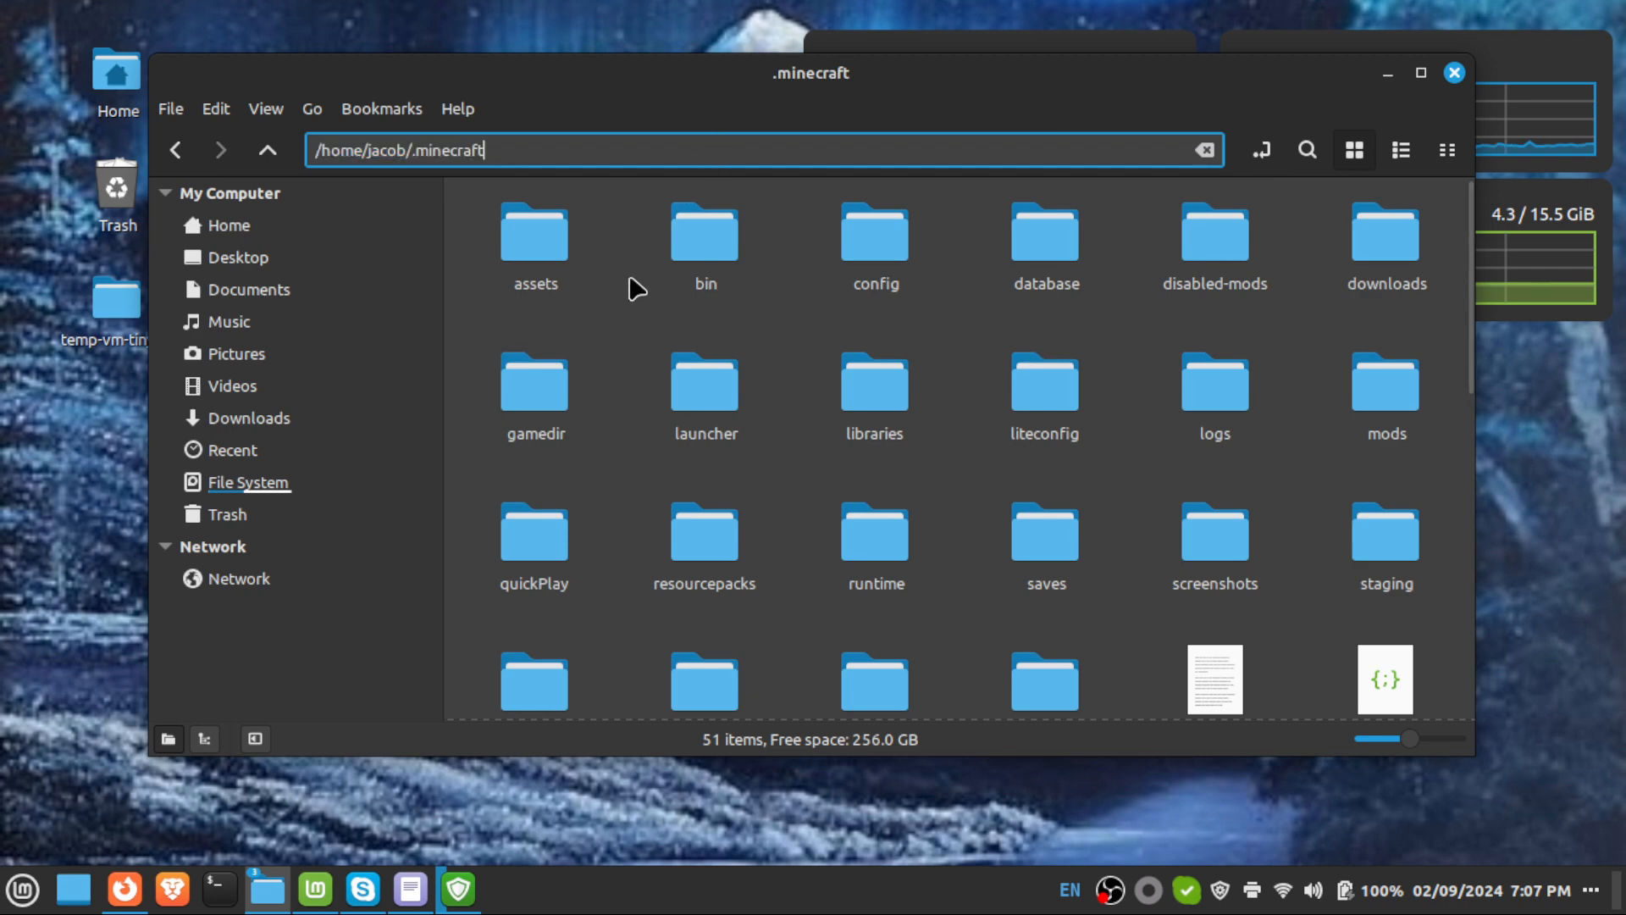
Open the gamedir folder inside .minecraft and go into its forge subfolder.
click(563, 247)
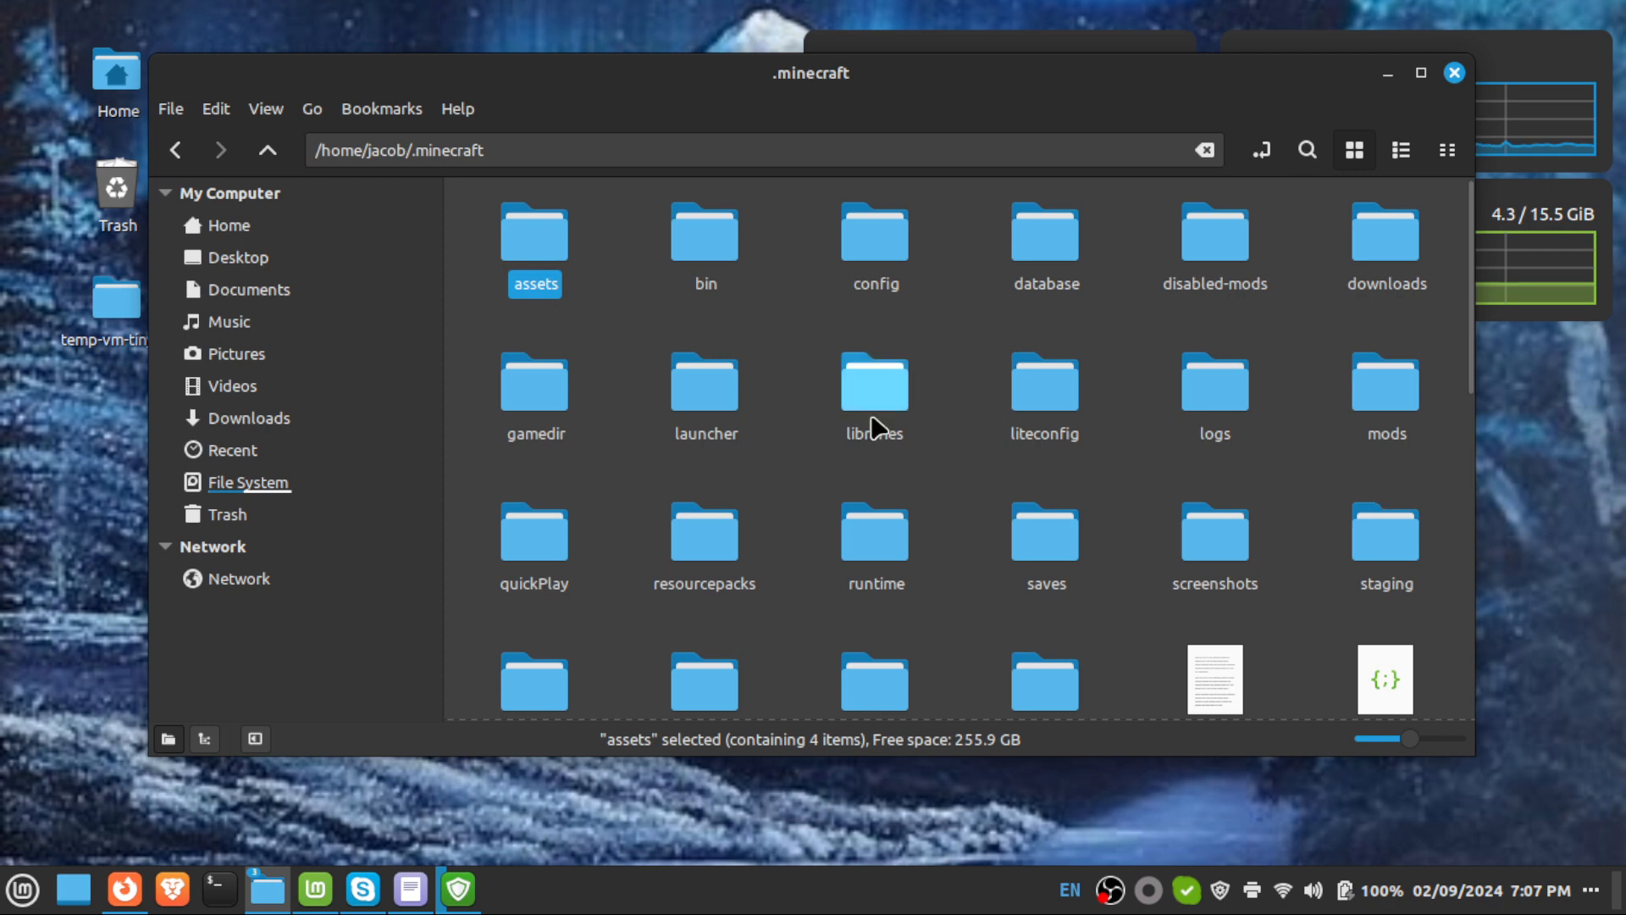
click(566, 385)
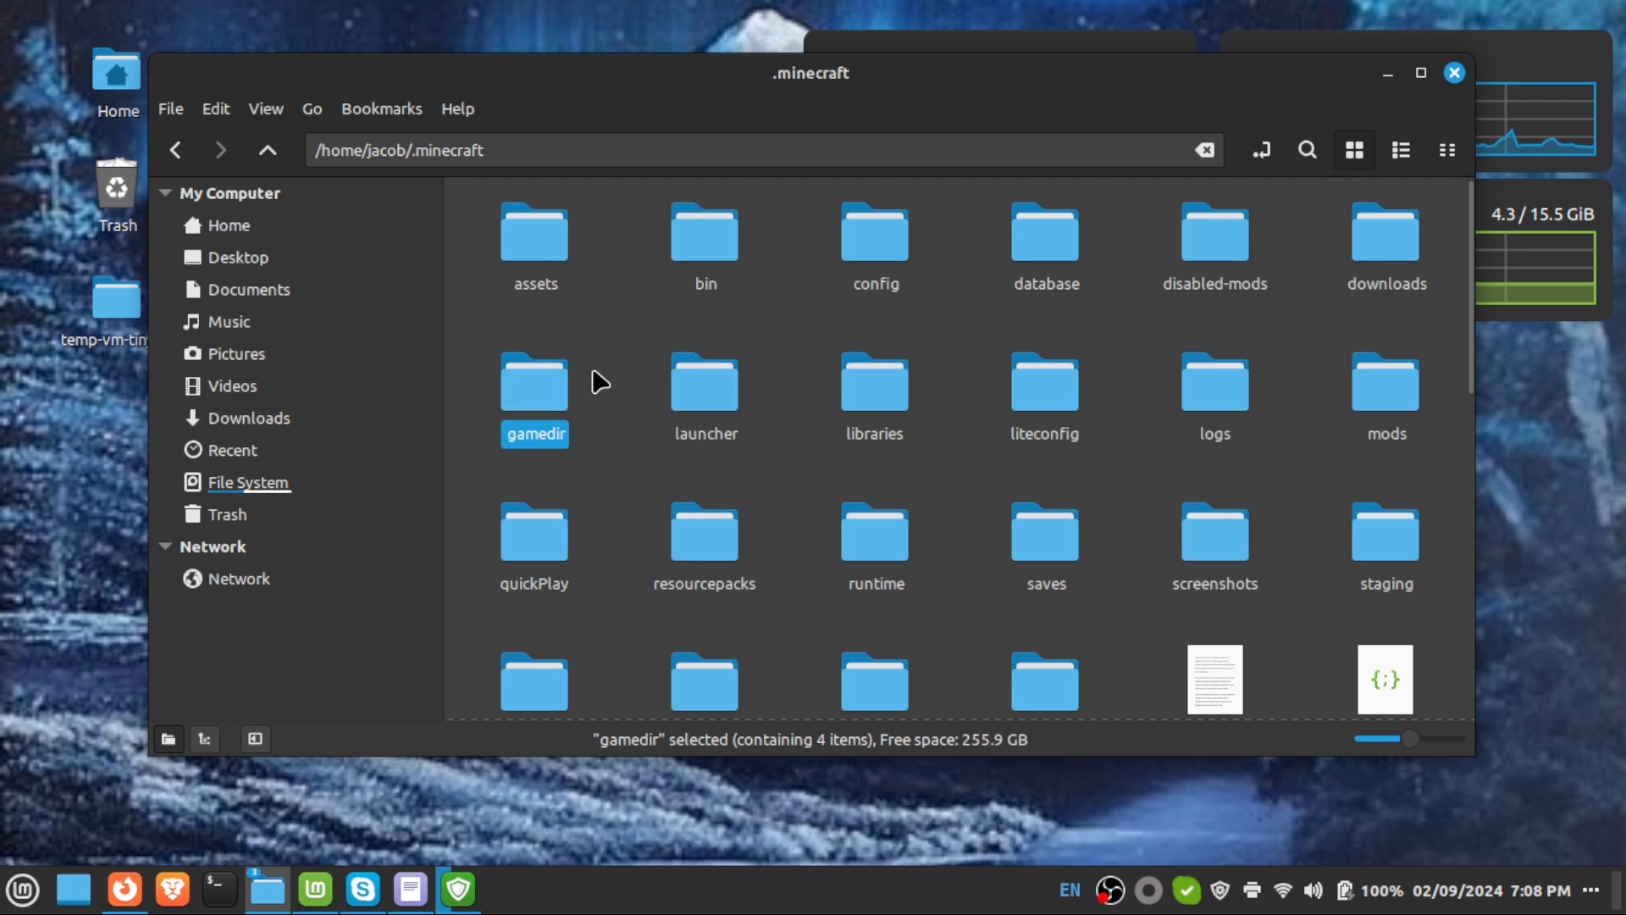
double_click(542, 392)
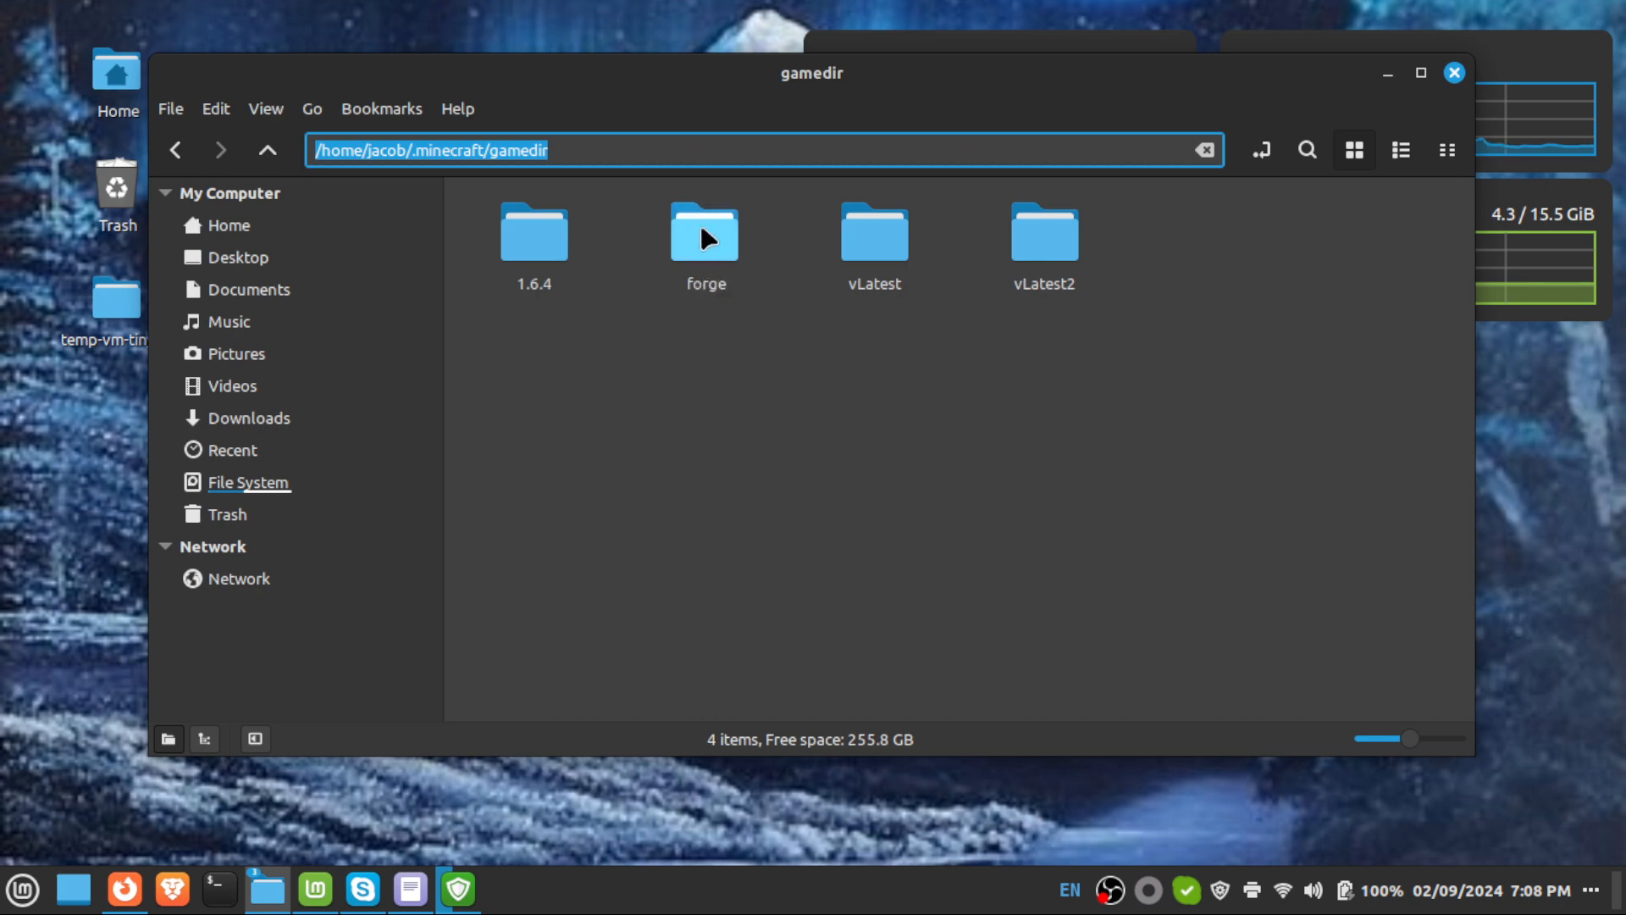
double_click(707, 256)
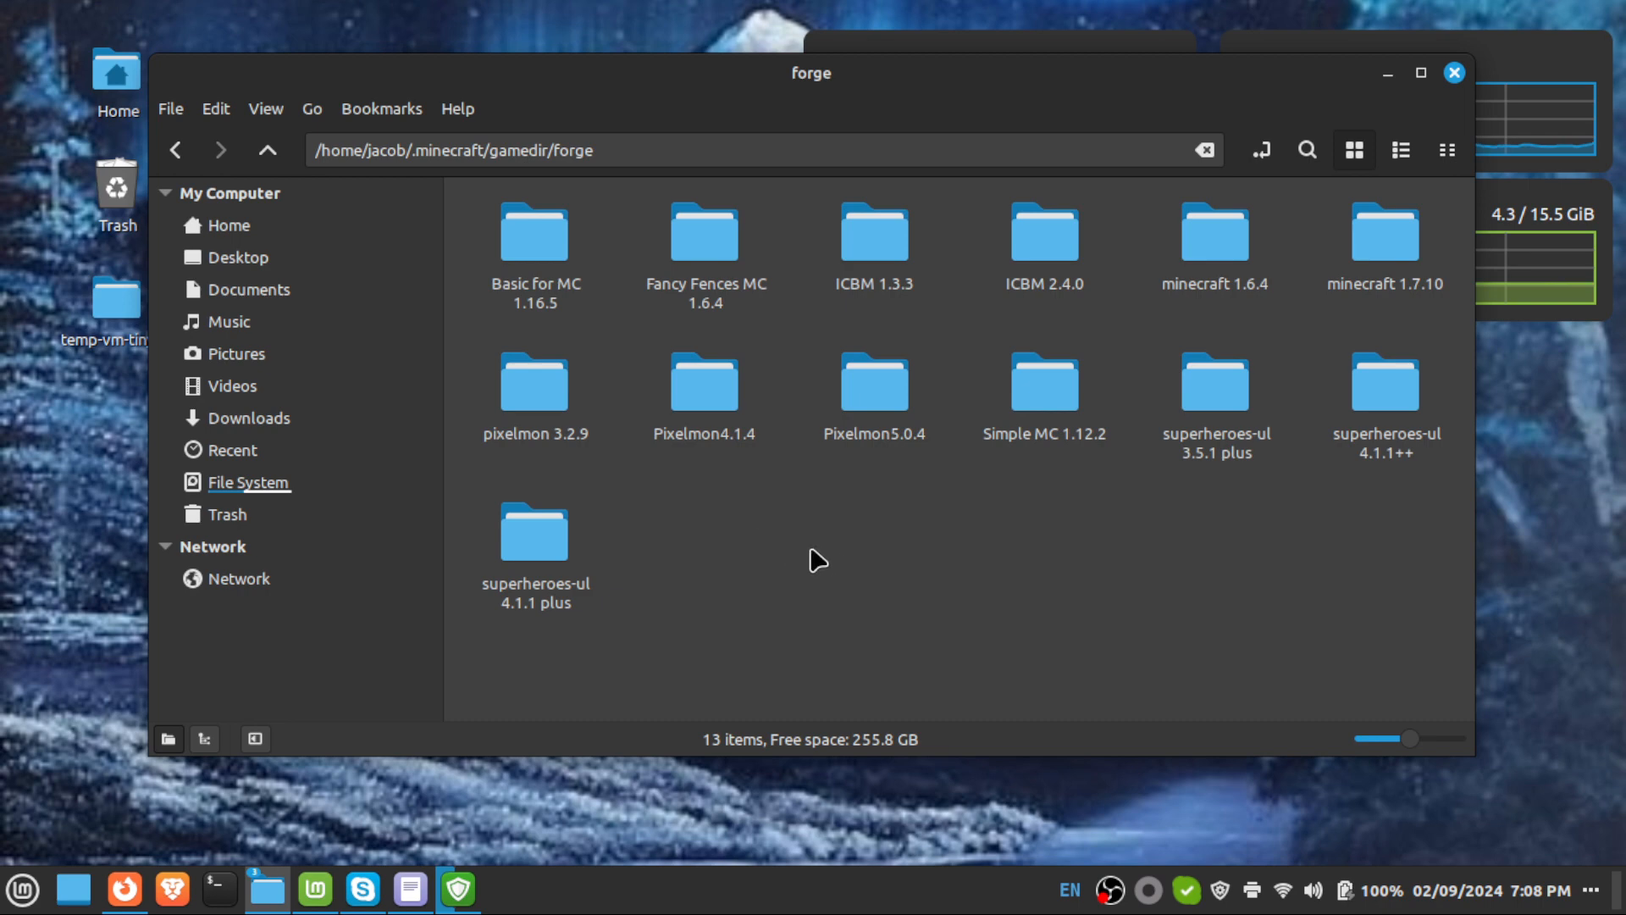
Examine the Basic for MC 1.16.5 and Fancy Fences MC 1.6.4 folders among the Forge game directories.
drag(828, 79, 785, 77)
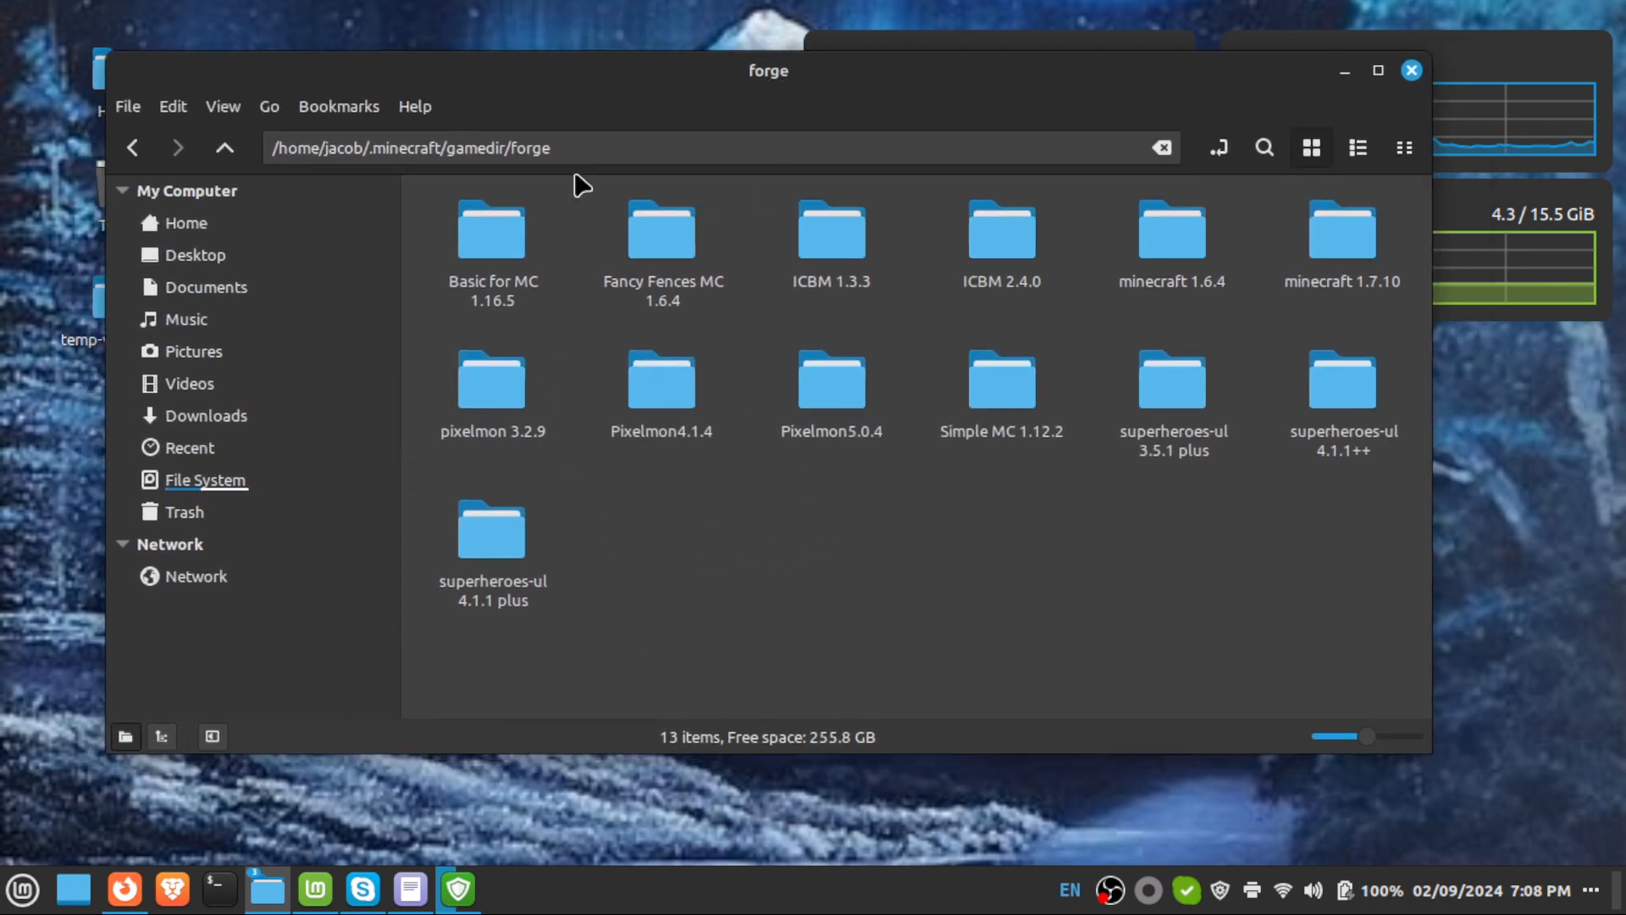
click(499, 239)
click(669, 231)
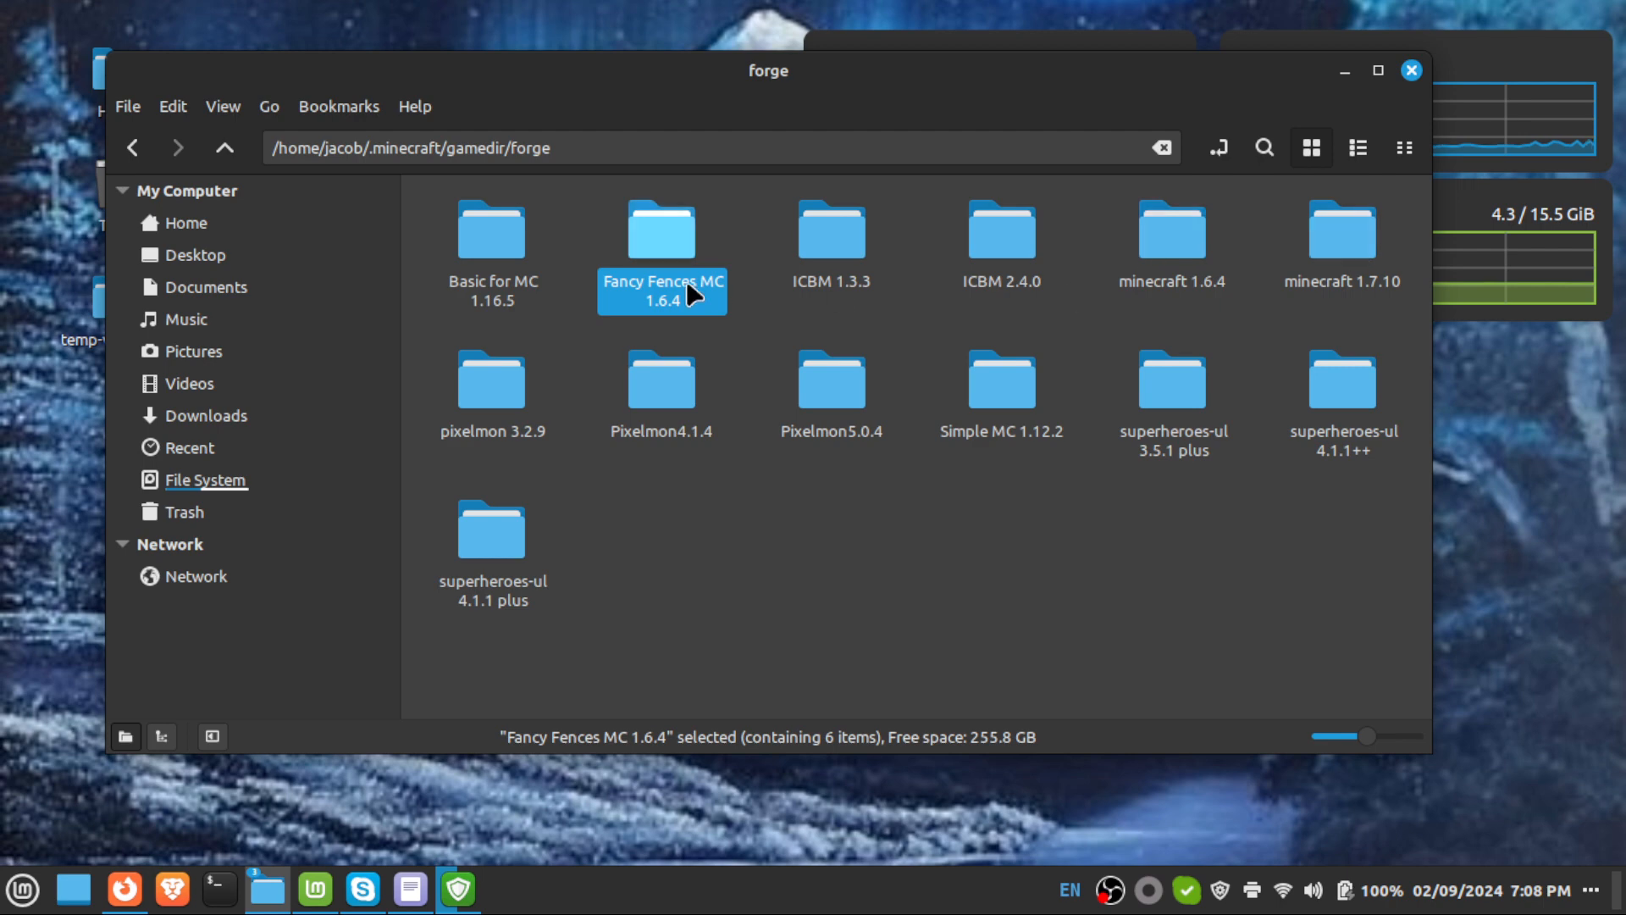
click(465, 230)
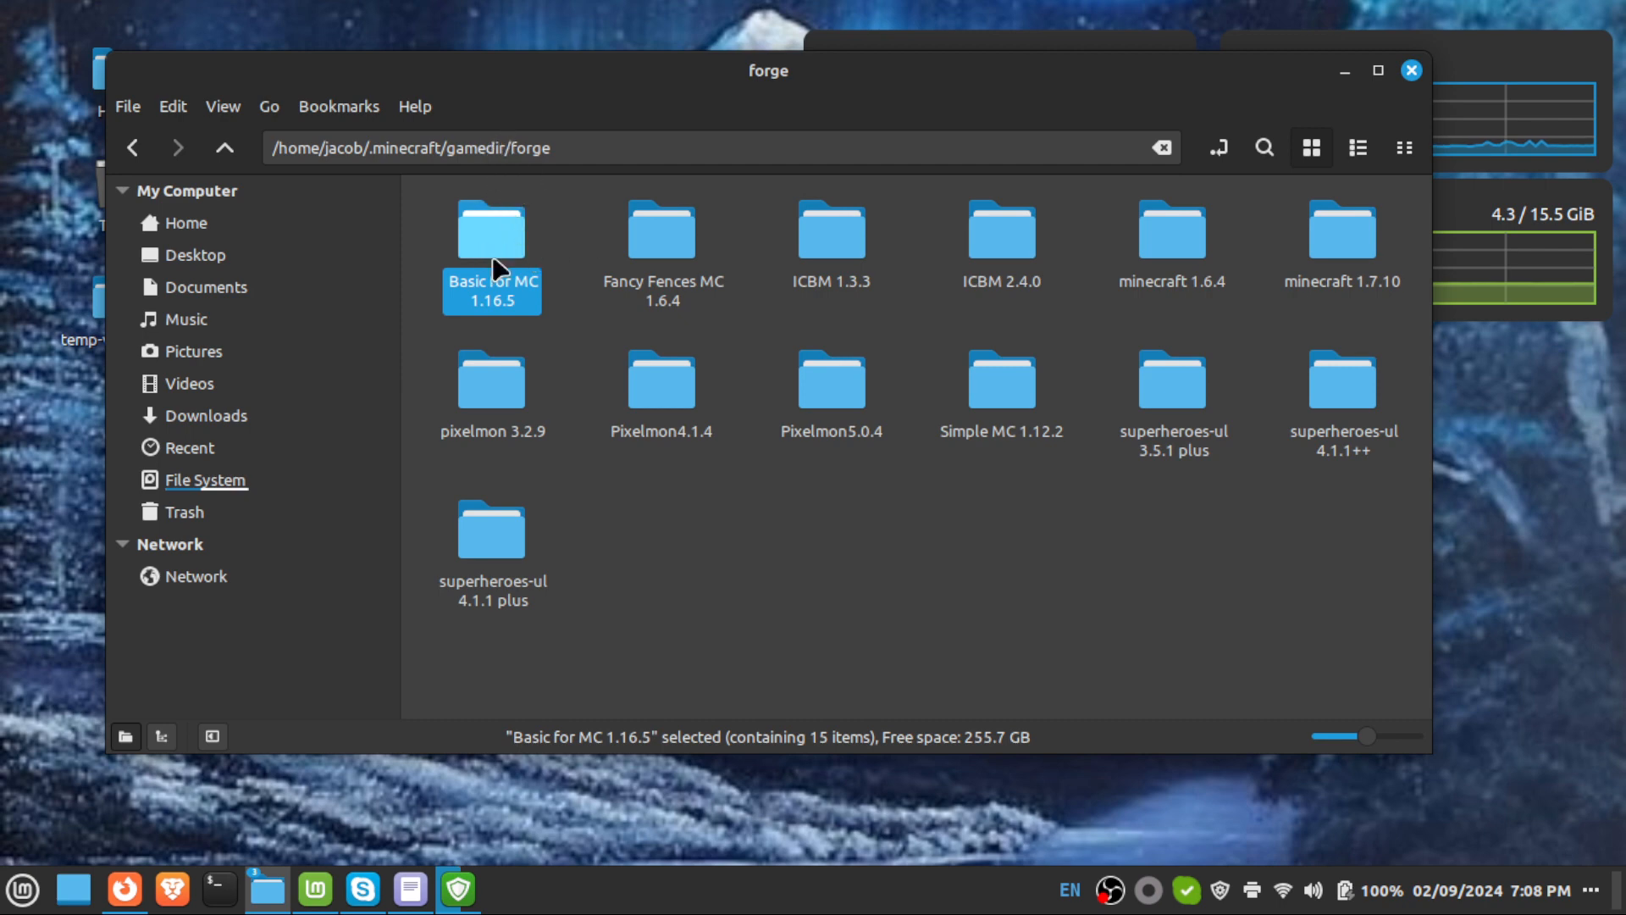
click(659, 229)
click(516, 230)
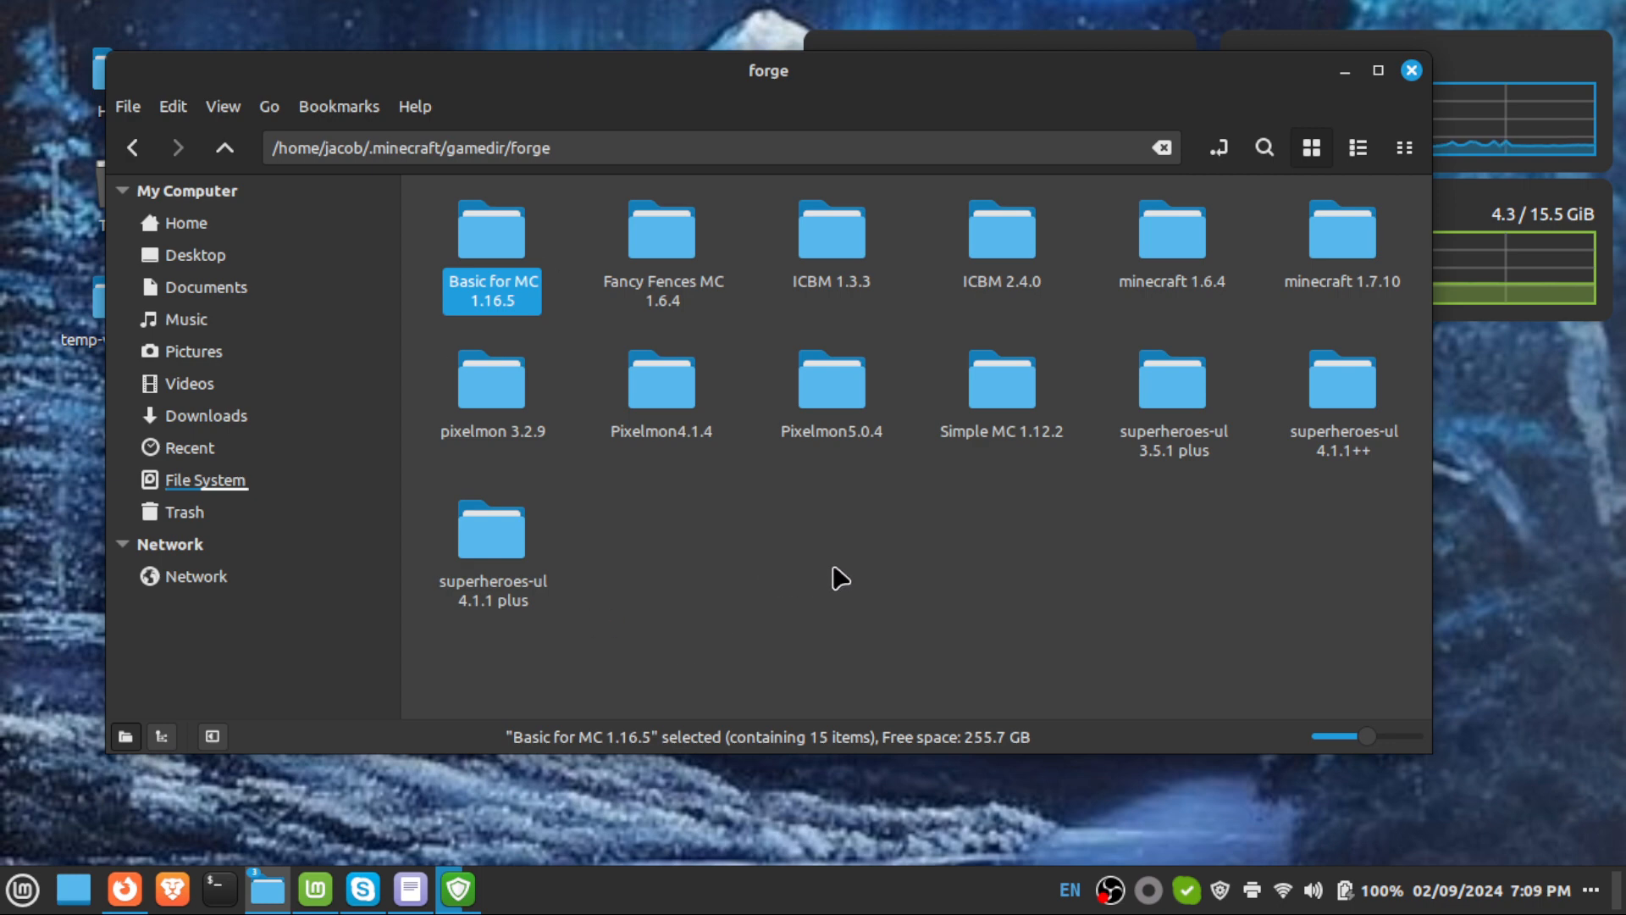
Search the installed applications for Minecraft and start the Minecraft Launcher.
click(25, 891)
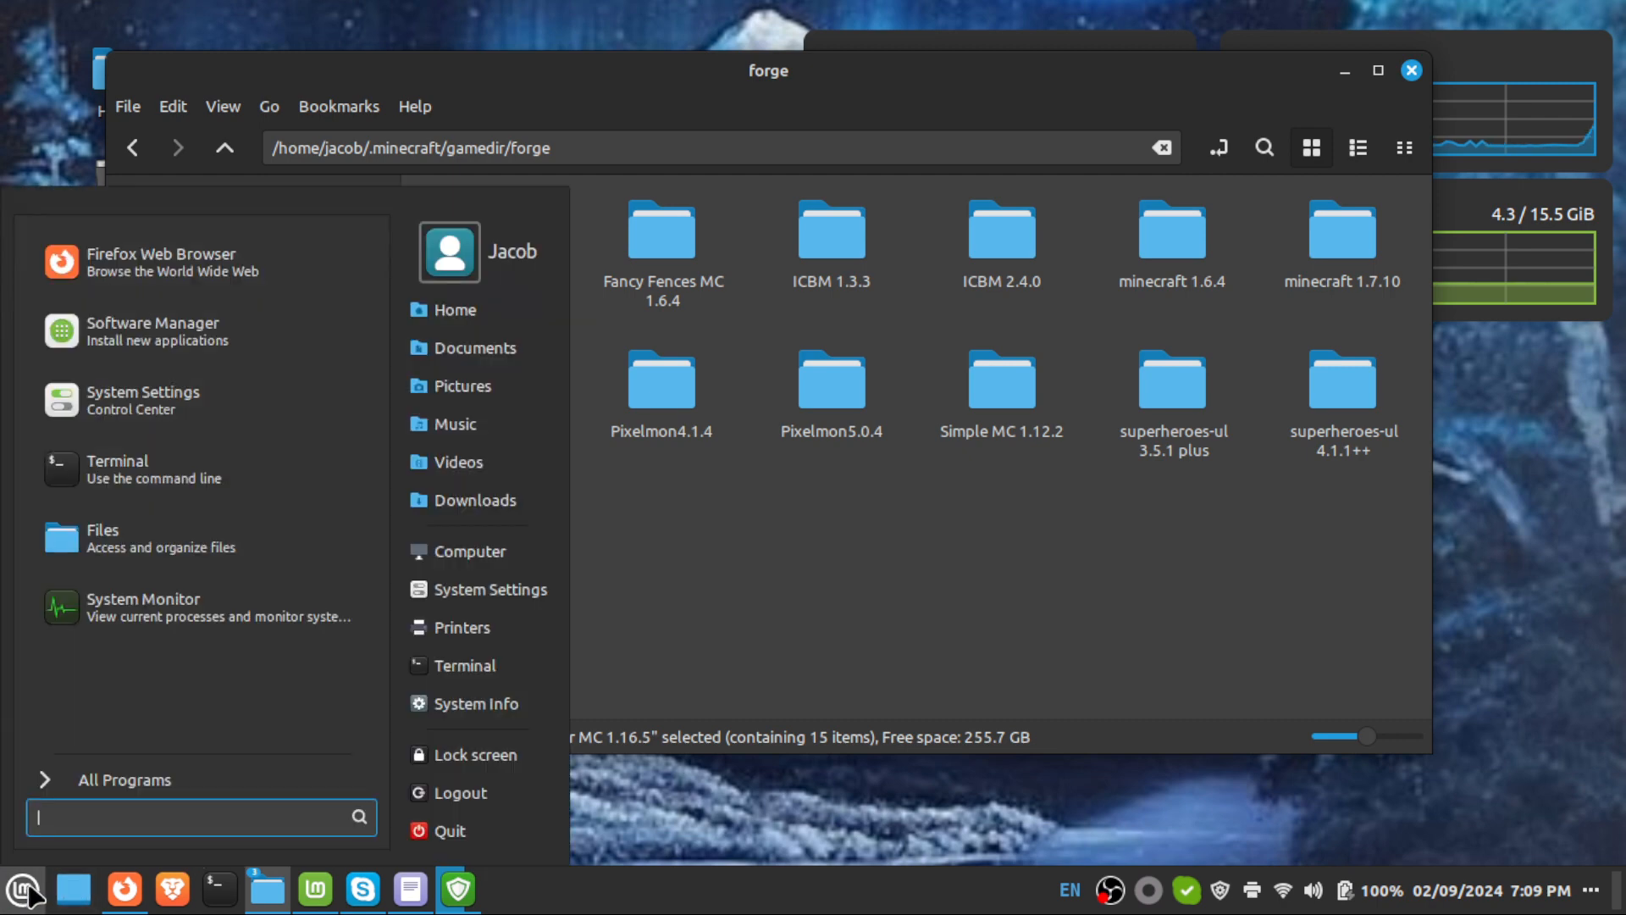
text(minecraff)
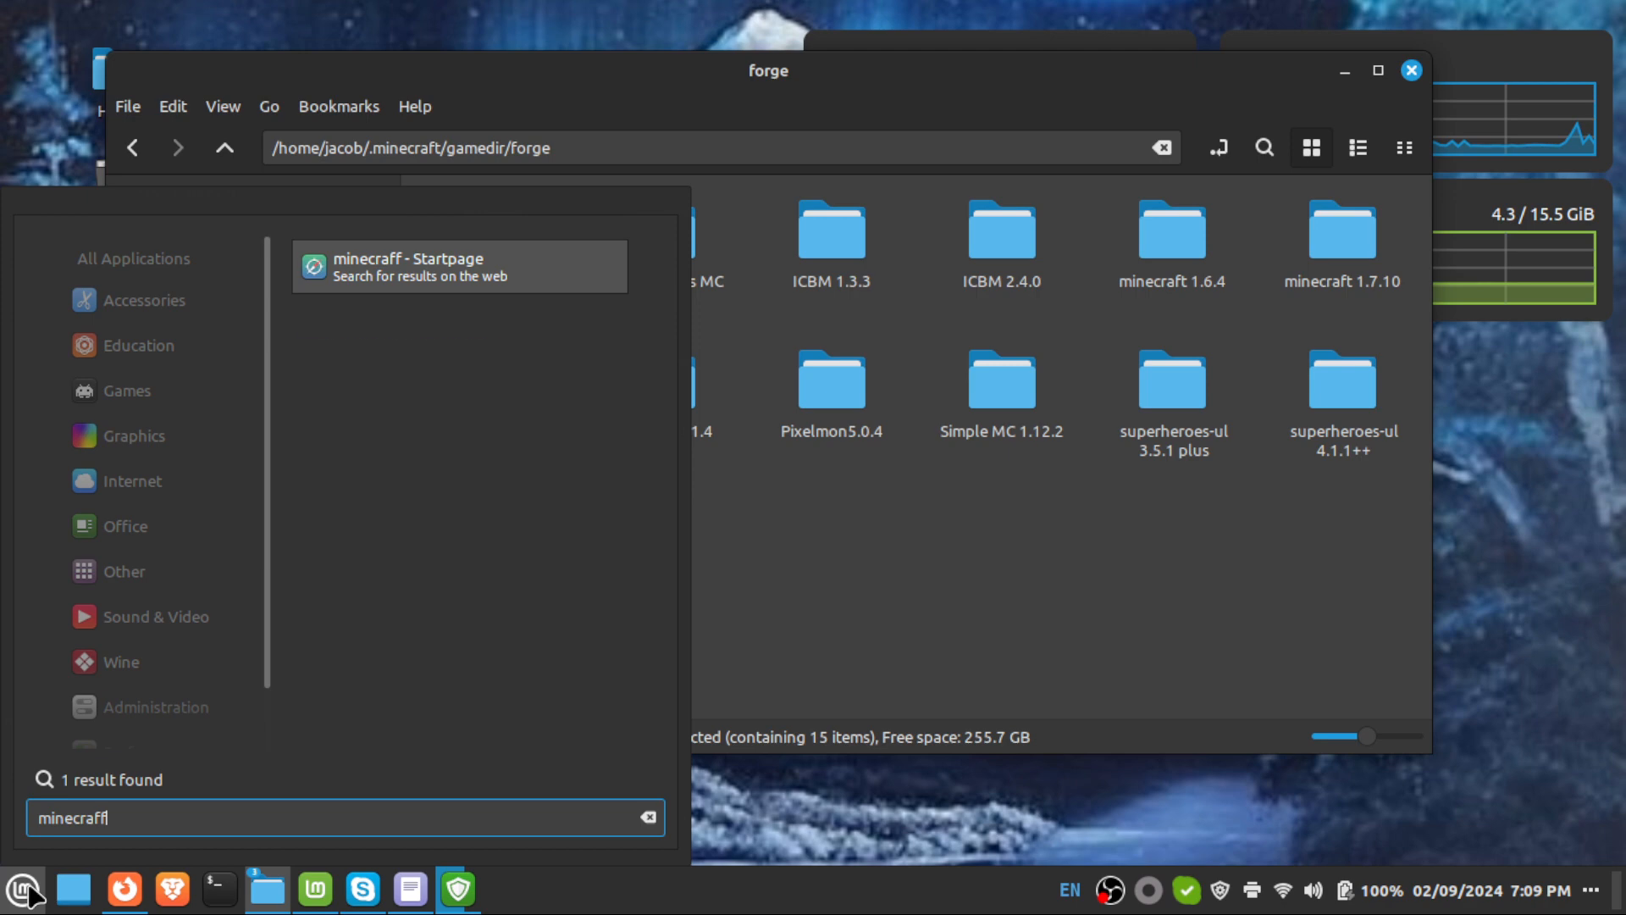
key(BackSpace)
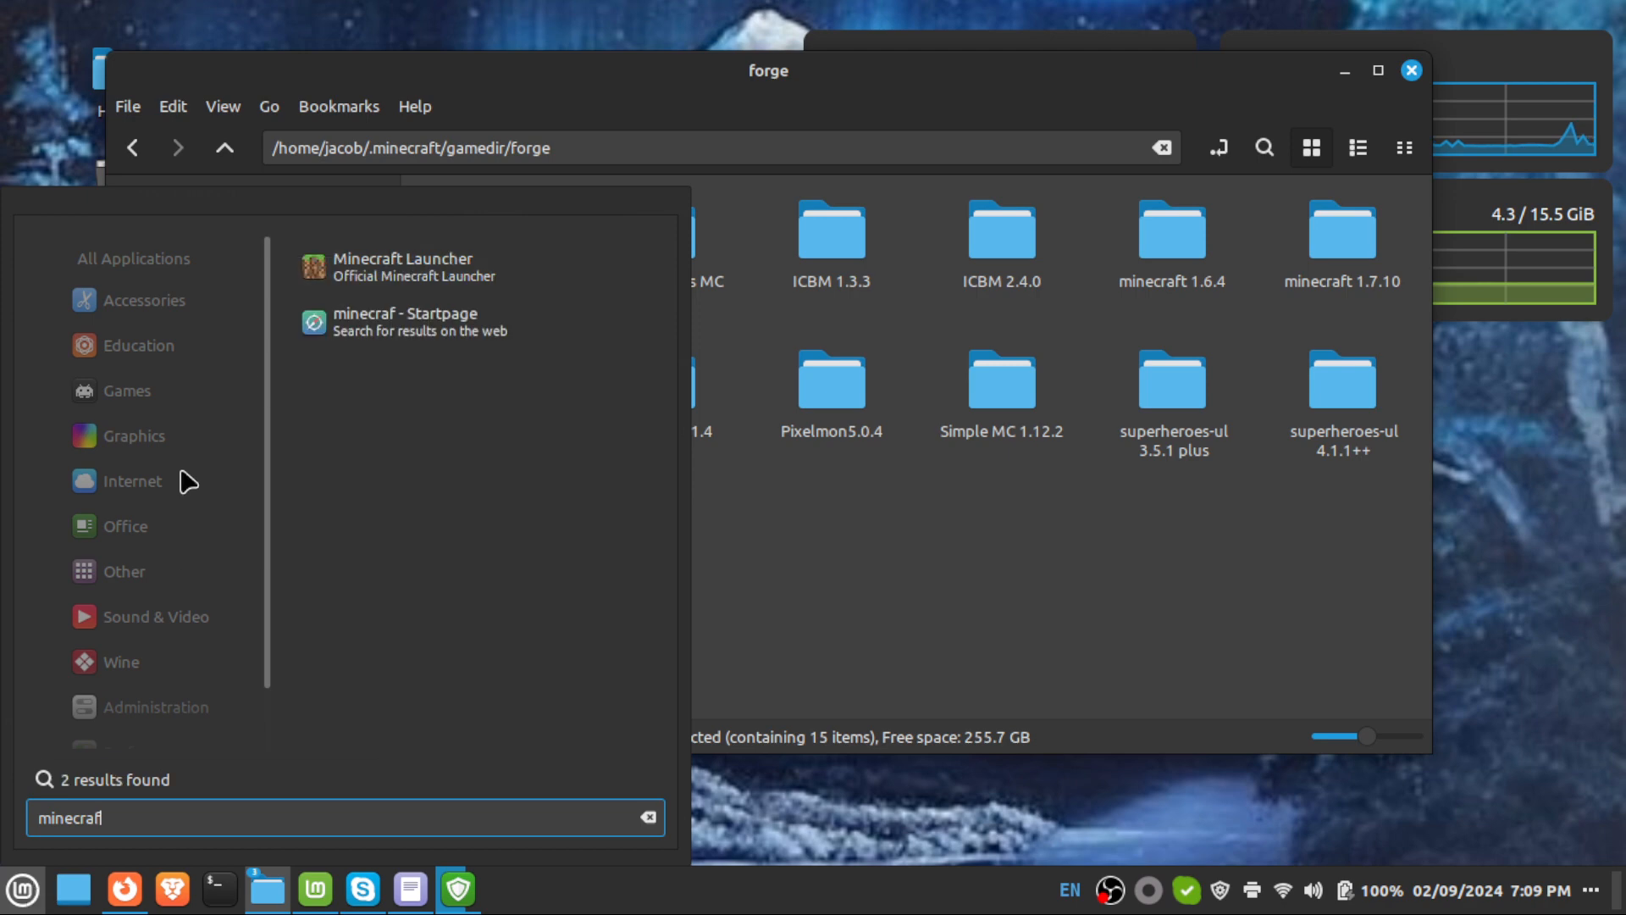
click(423, 262)
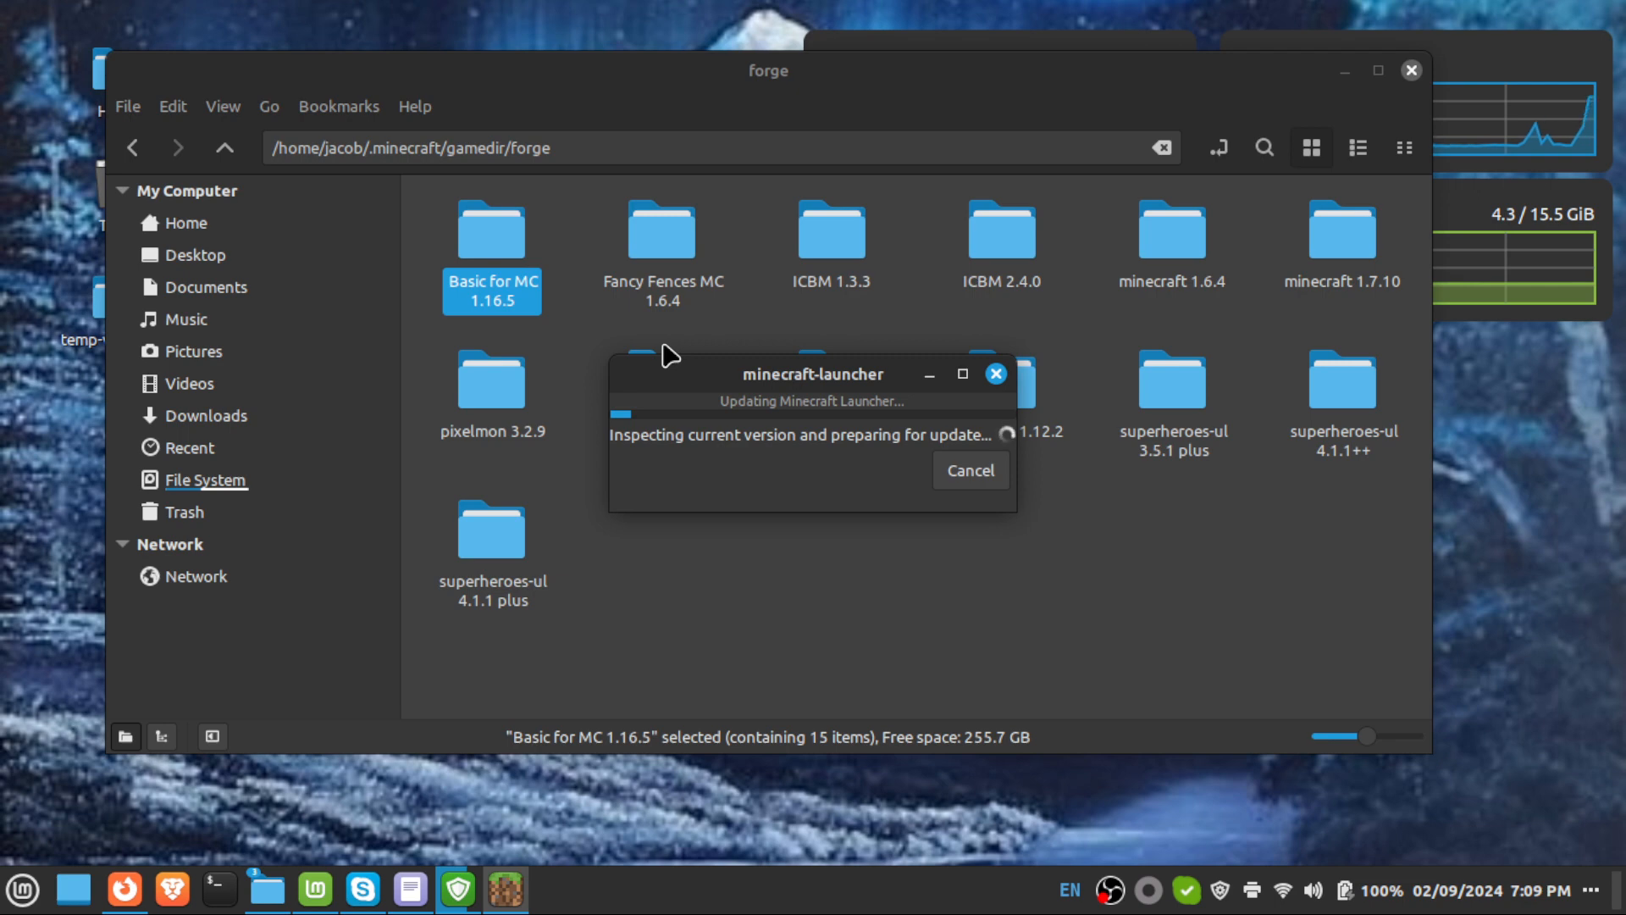
Switch to Firefox and read the ComputerCraft and ComputerCraftEdu 1.79 post for its downloads and Minecraft version requirement.
drag(781, 374, 606, 362)
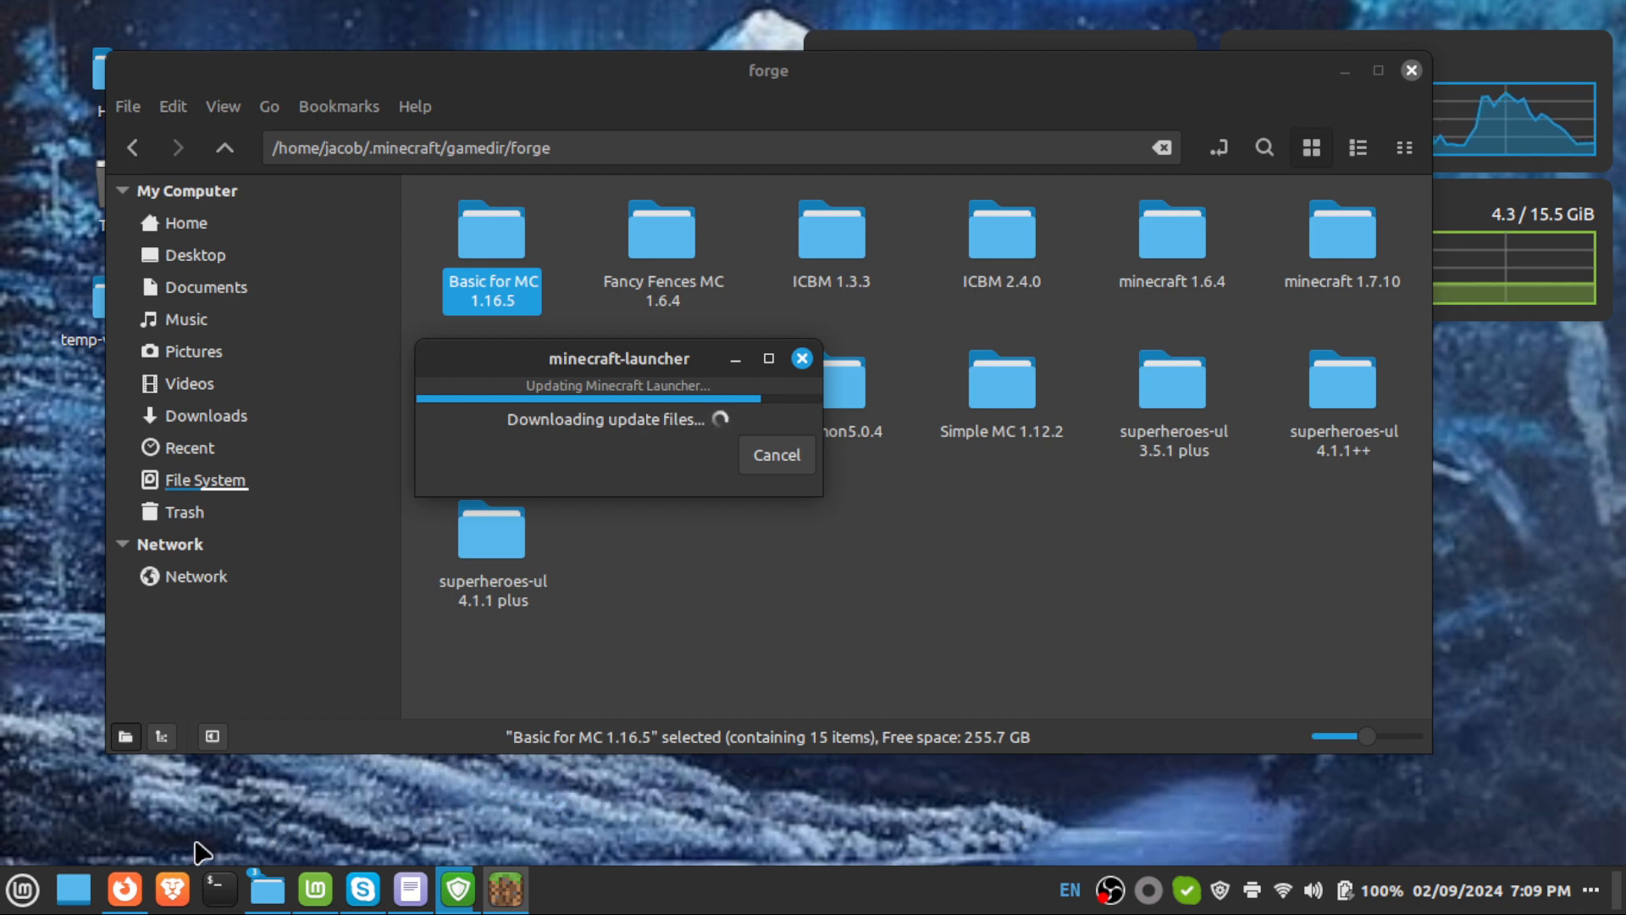
click(125, 896)
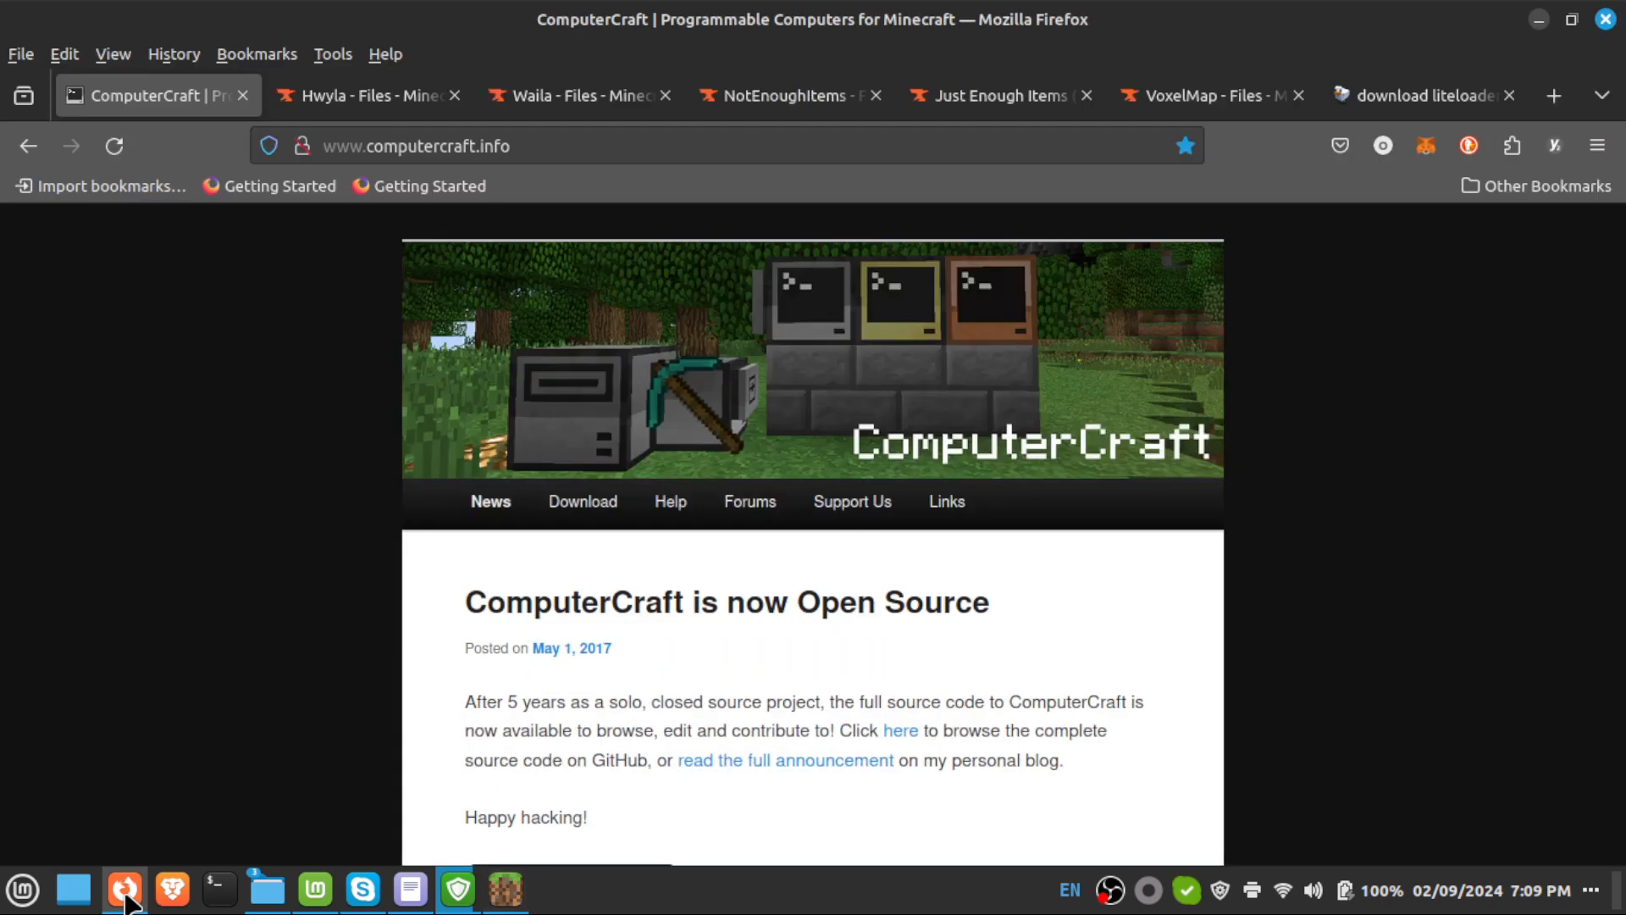
scroll(882, 320, down, 3)
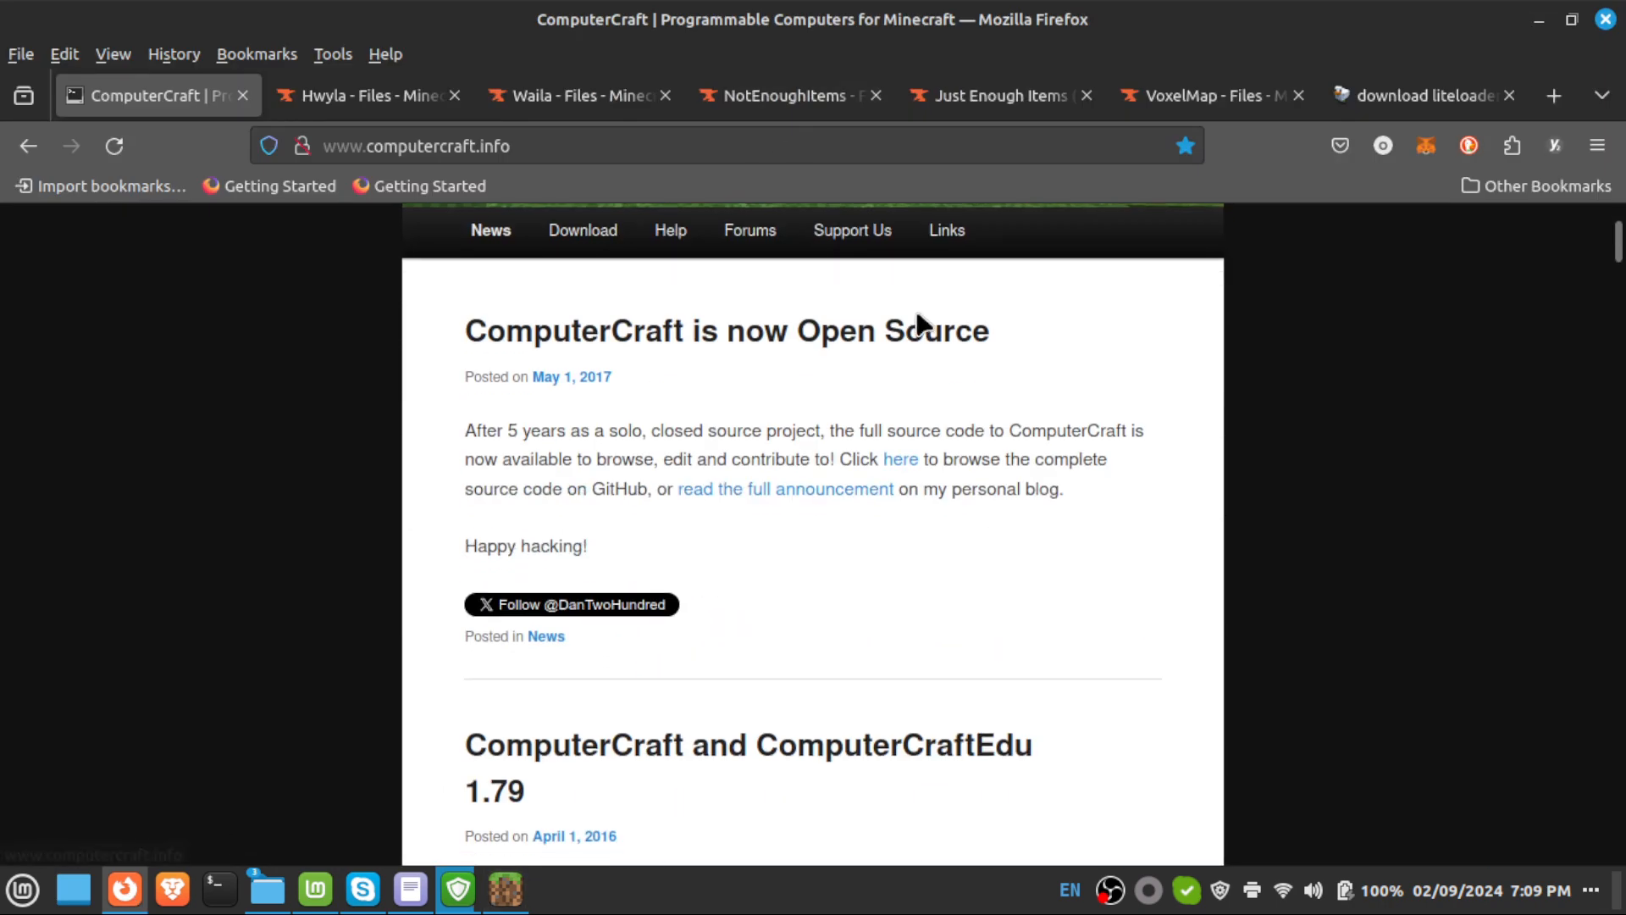
scroll(915, 317, down, 3)
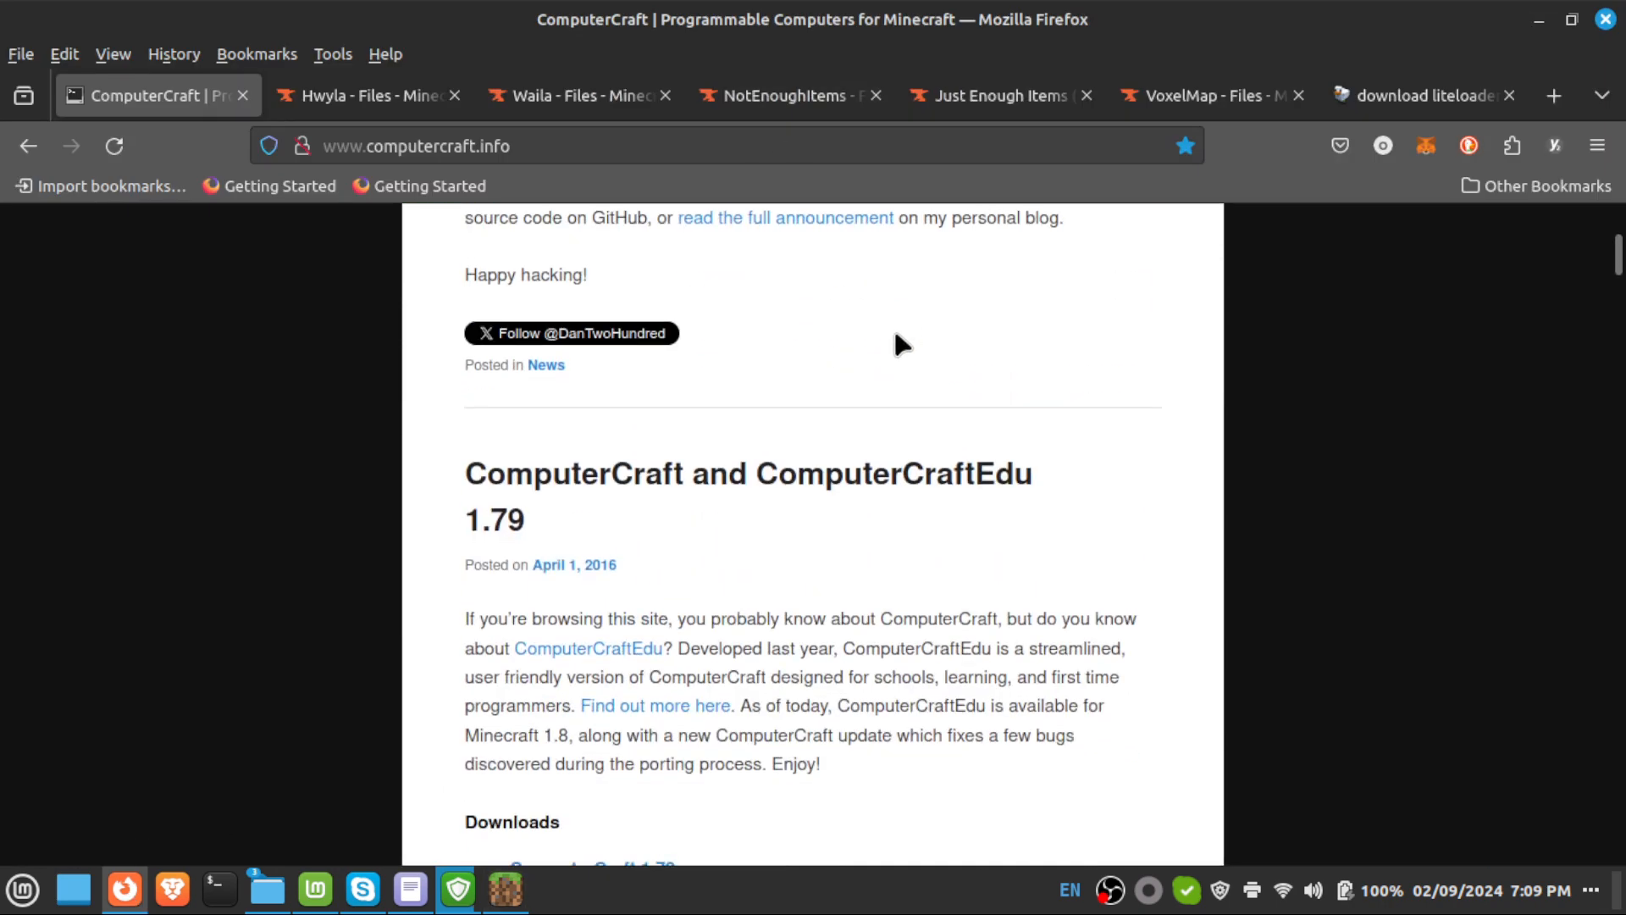
scroll(893, 341, up, 3)
scroll(915, 424, down, 3)
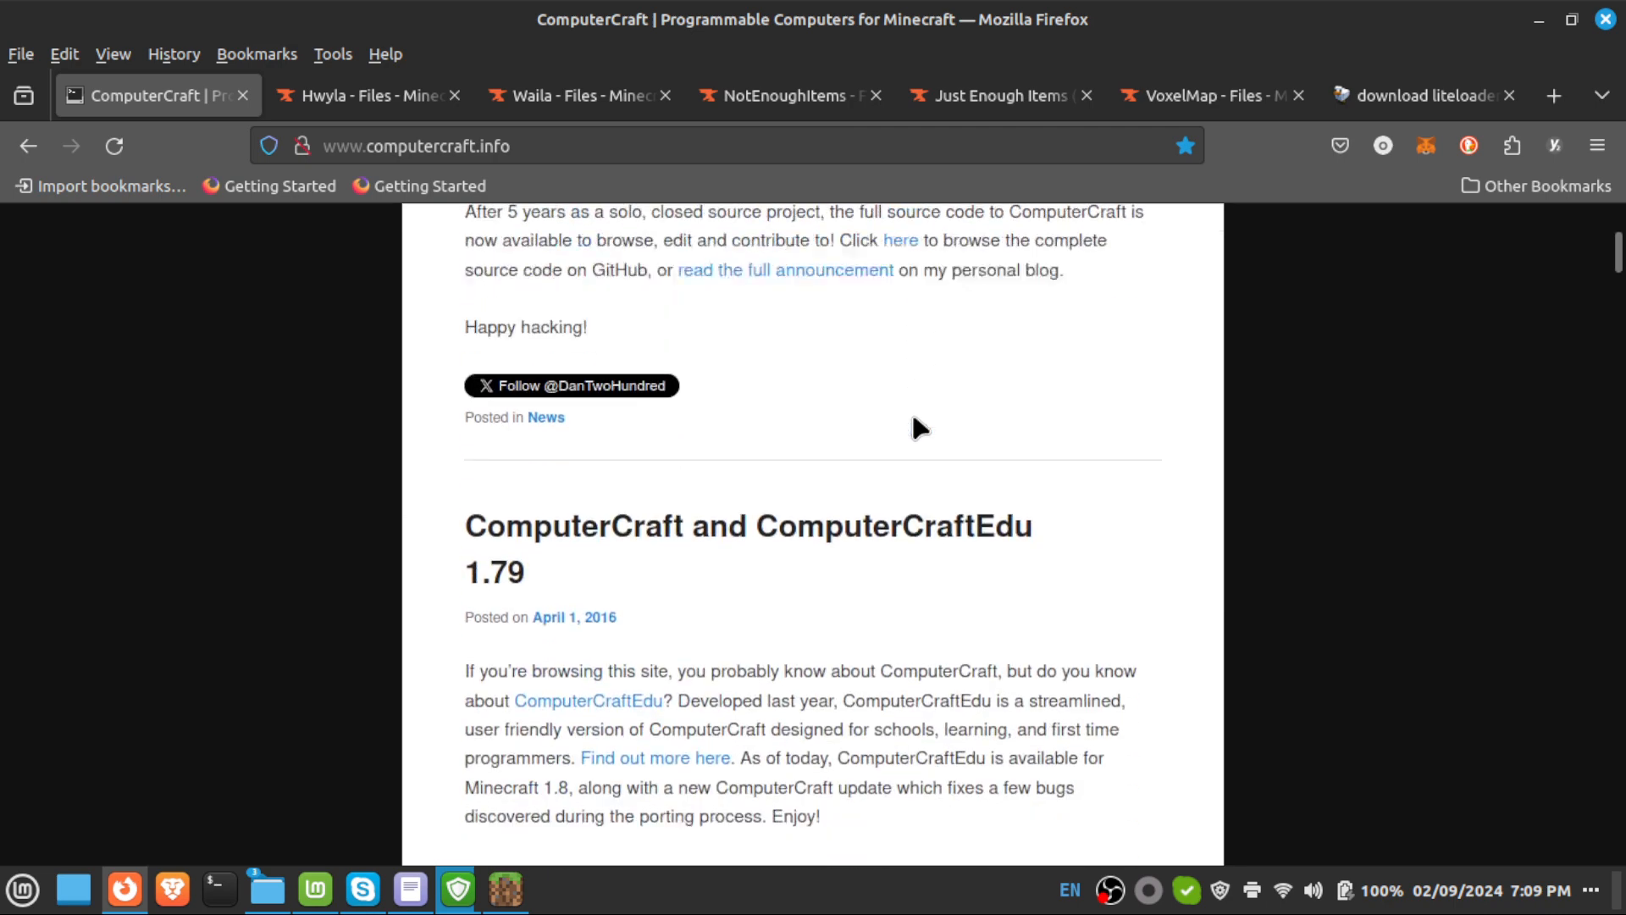
scroll(917, 422, up, 2)
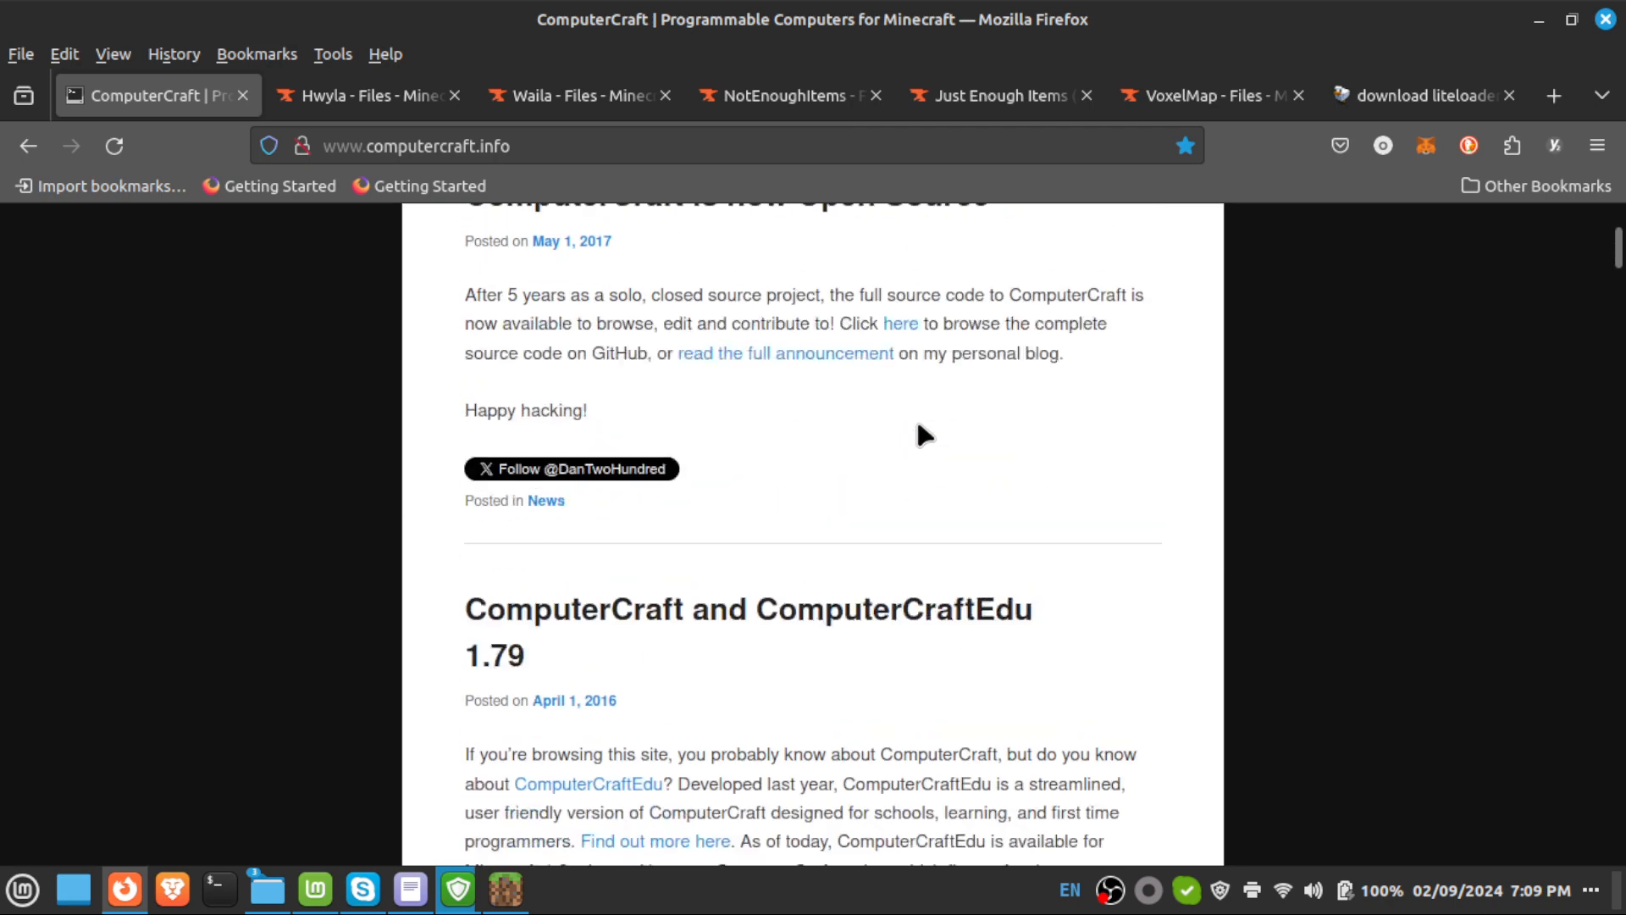
scroll(919, 423, down, 2)
scroll(919, 424, up, 2)
scroll(920, 423, down, 1)
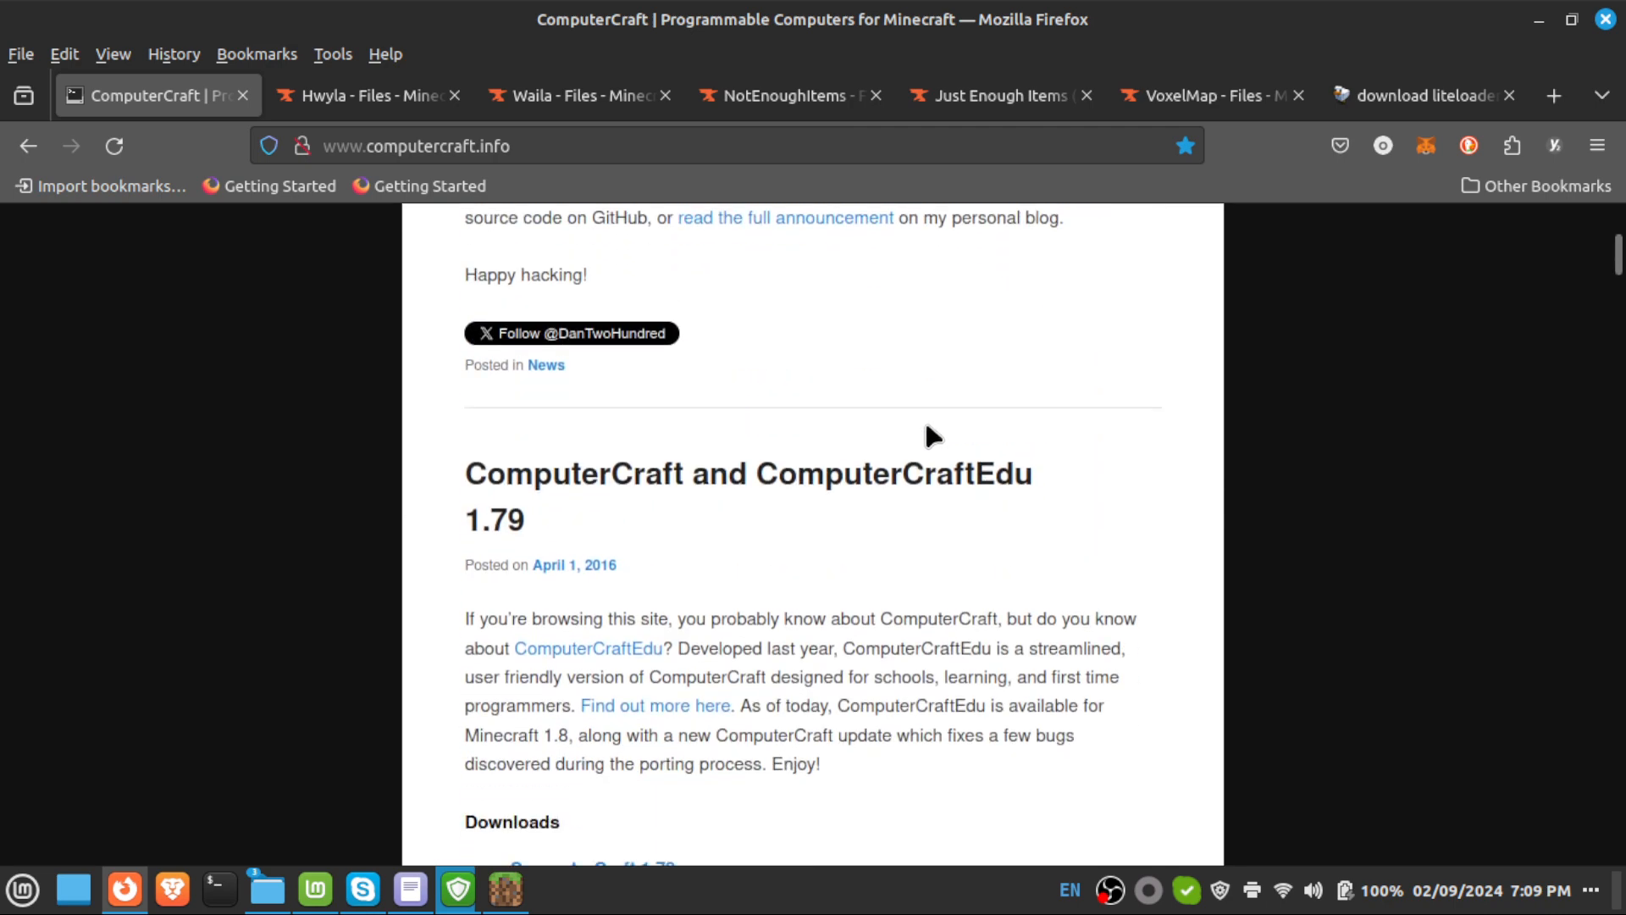
scroll(925, 428, down, 2)
scroll(925, 429, up, 2)
scroll(886, 439, down, 3)
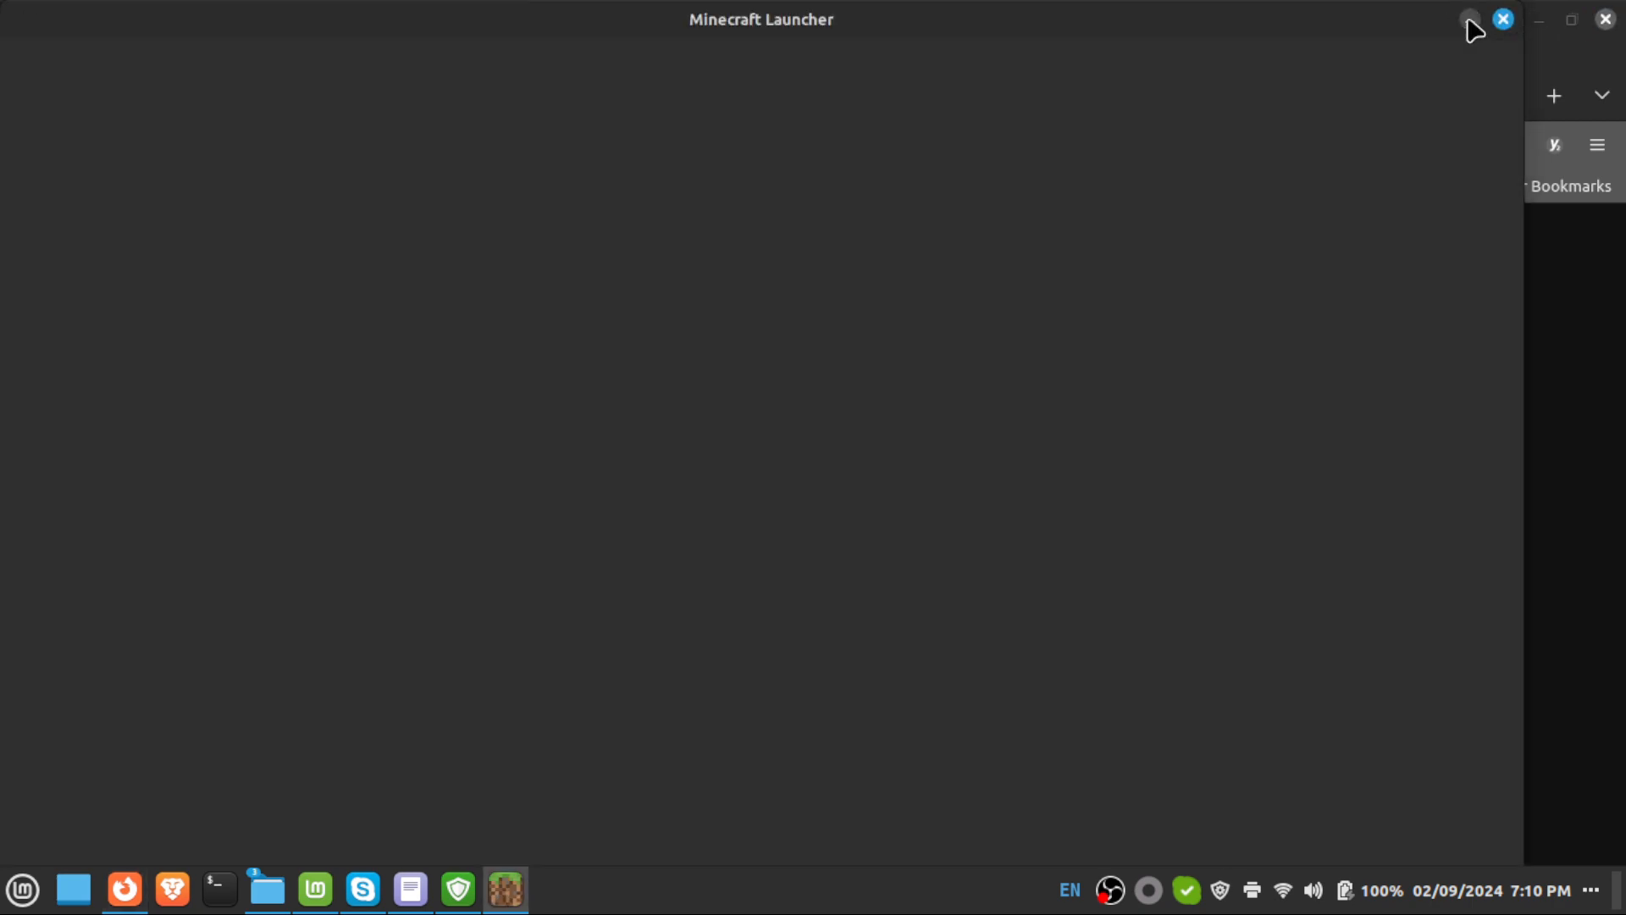
click(1470, 22)
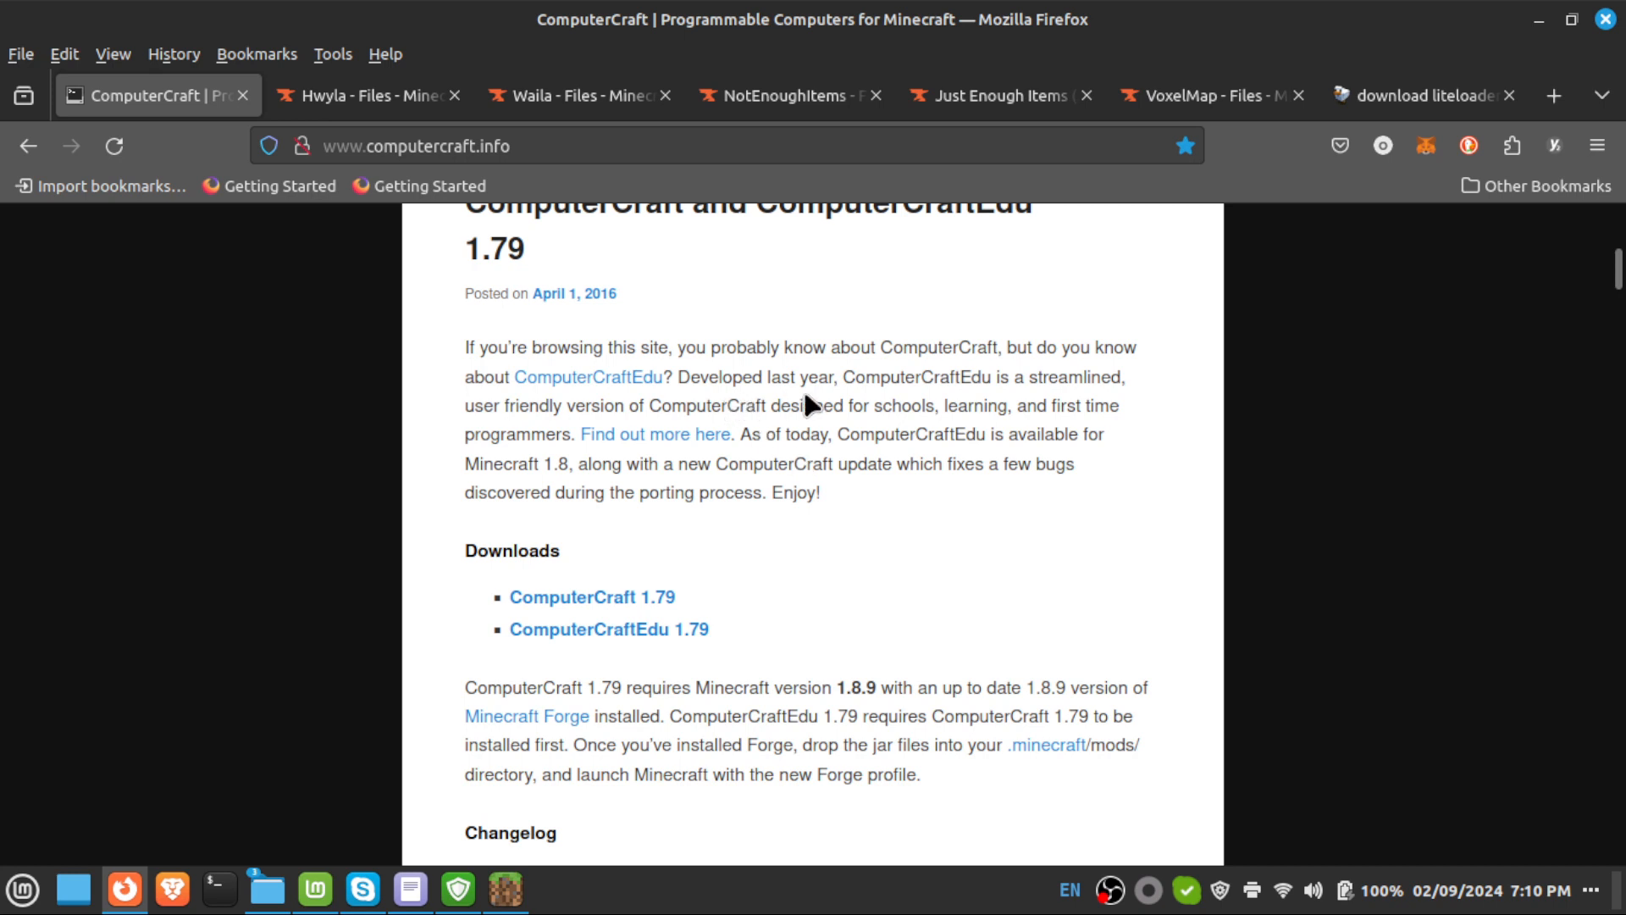
scroll(940, 466, down, 3)
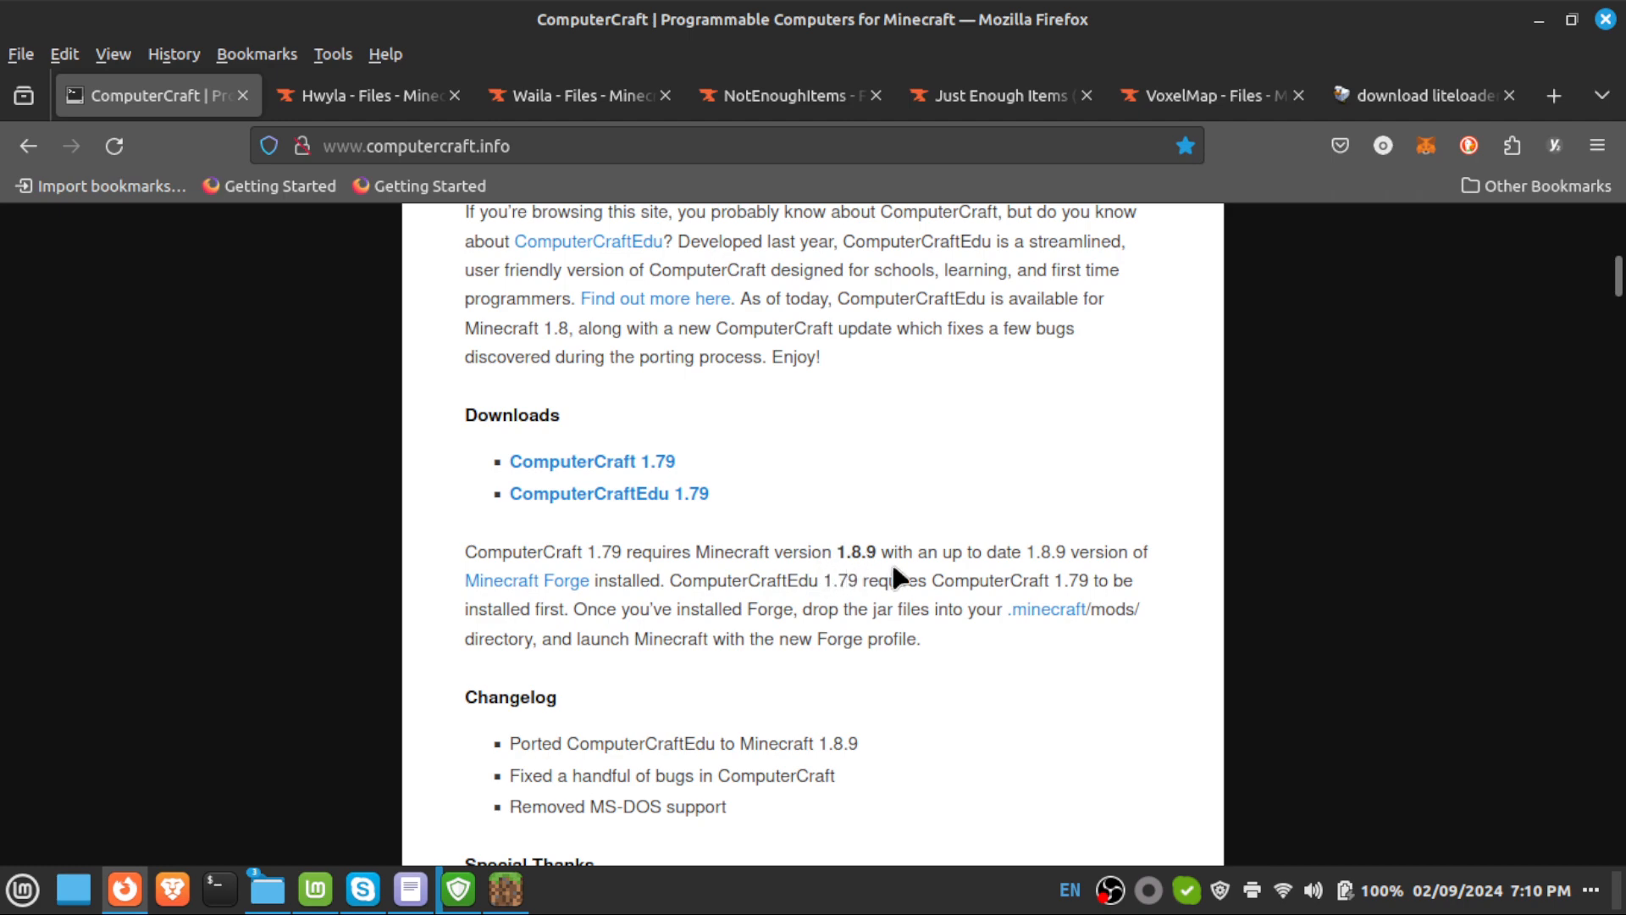
Start a new Java Edition installation in the Minecraft Launcher and name it ComputerCraft for MC 1.8.9.
click(505, 889)
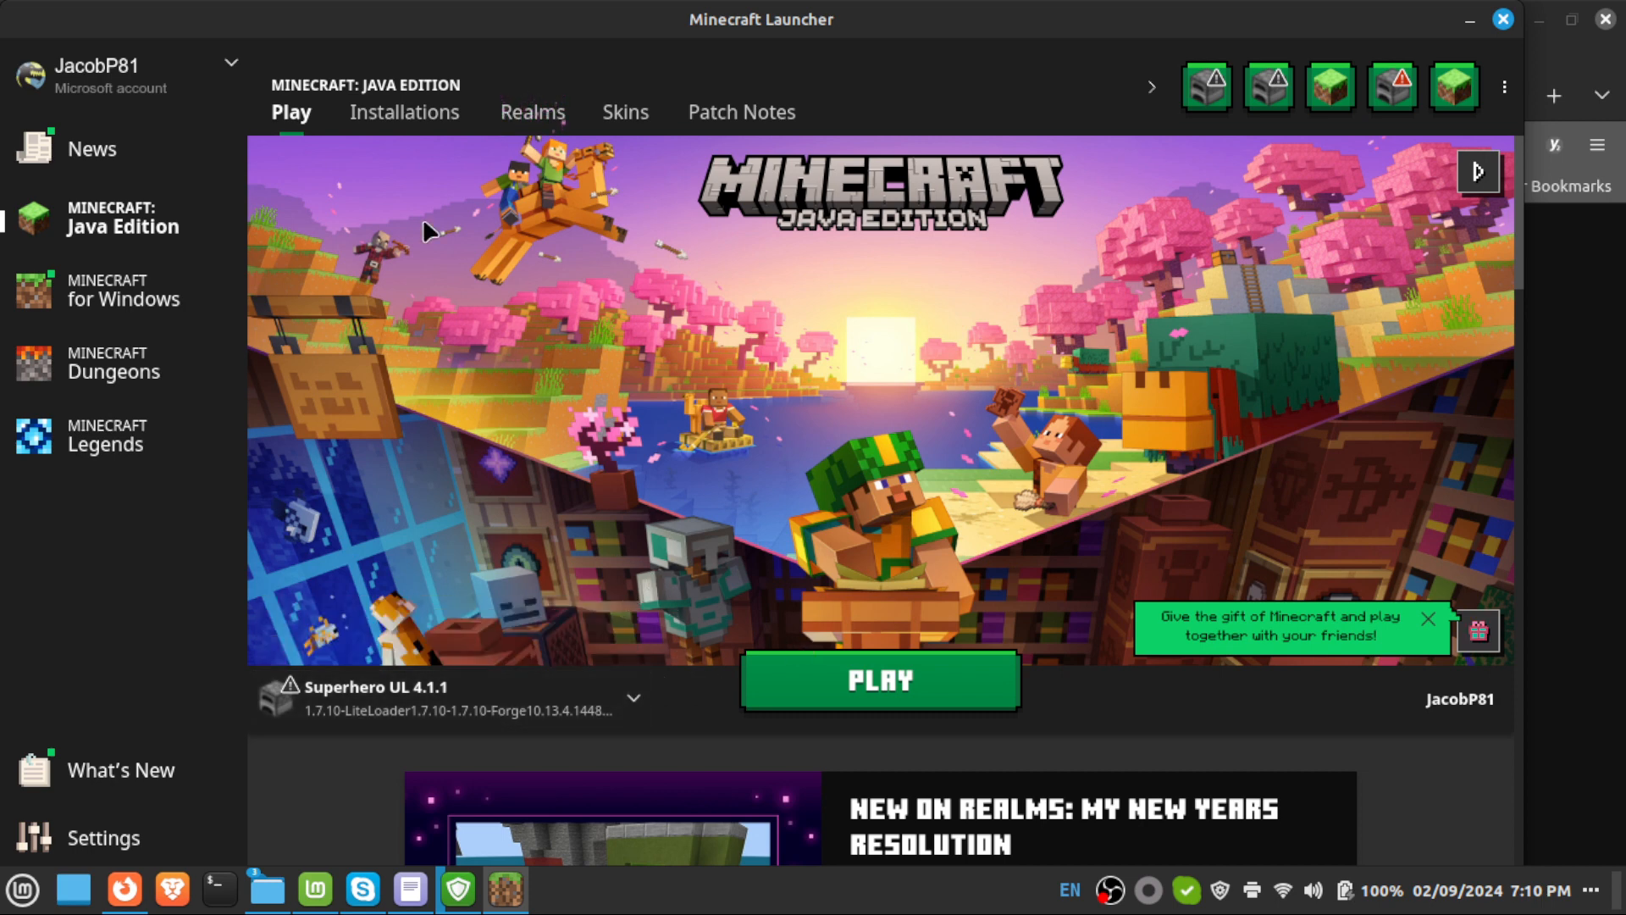
click(430, 118)
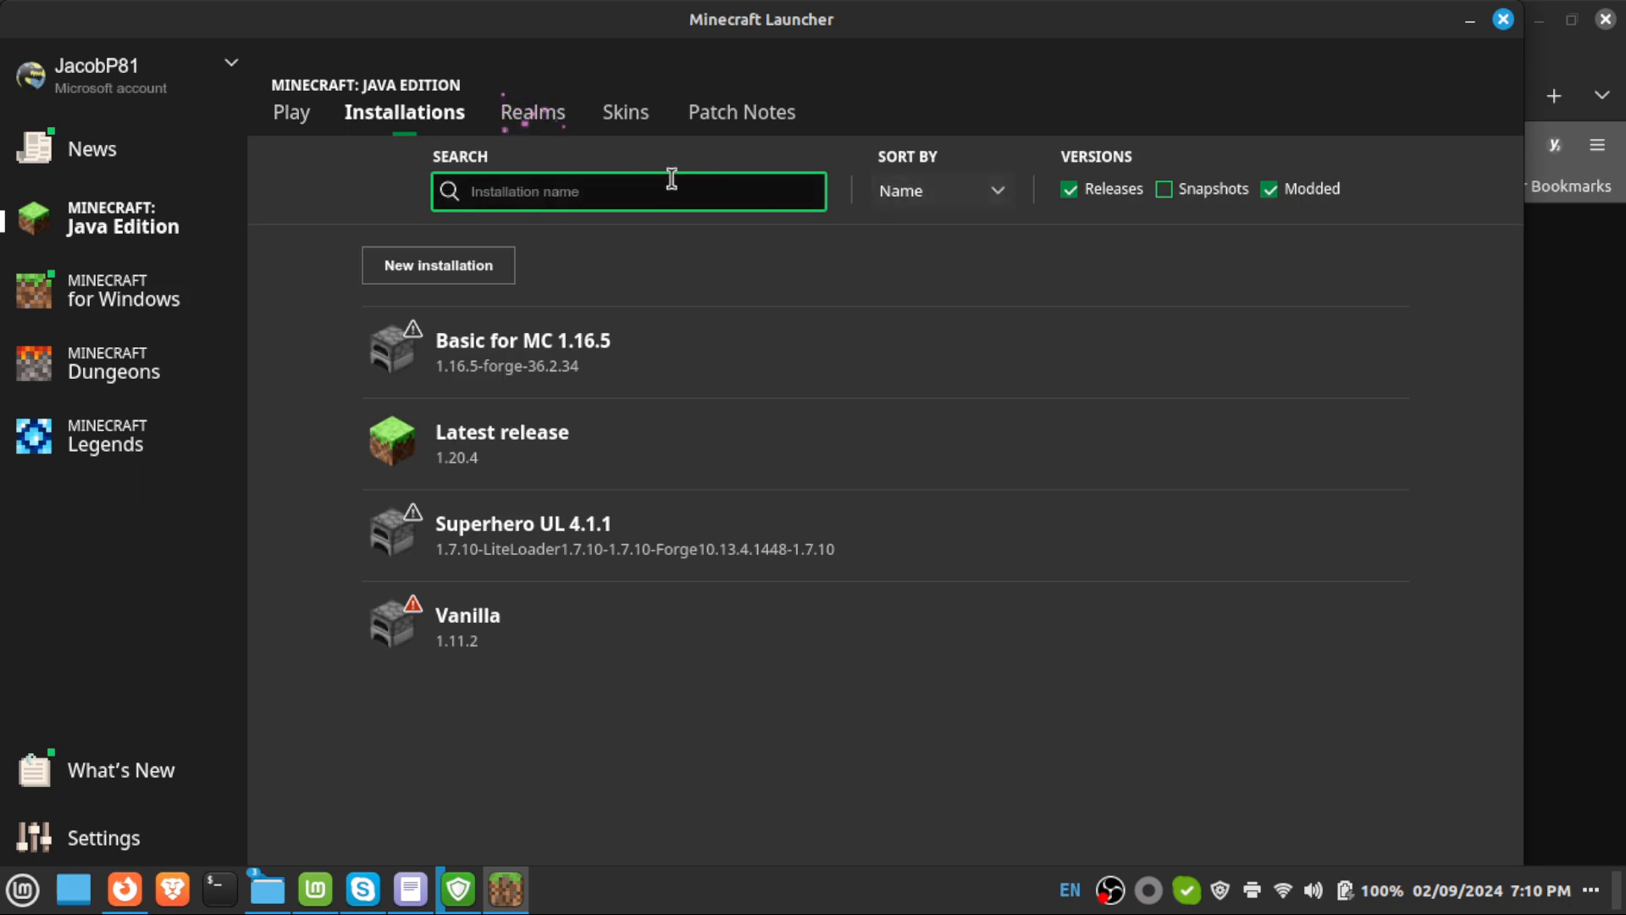
click(455, 273)
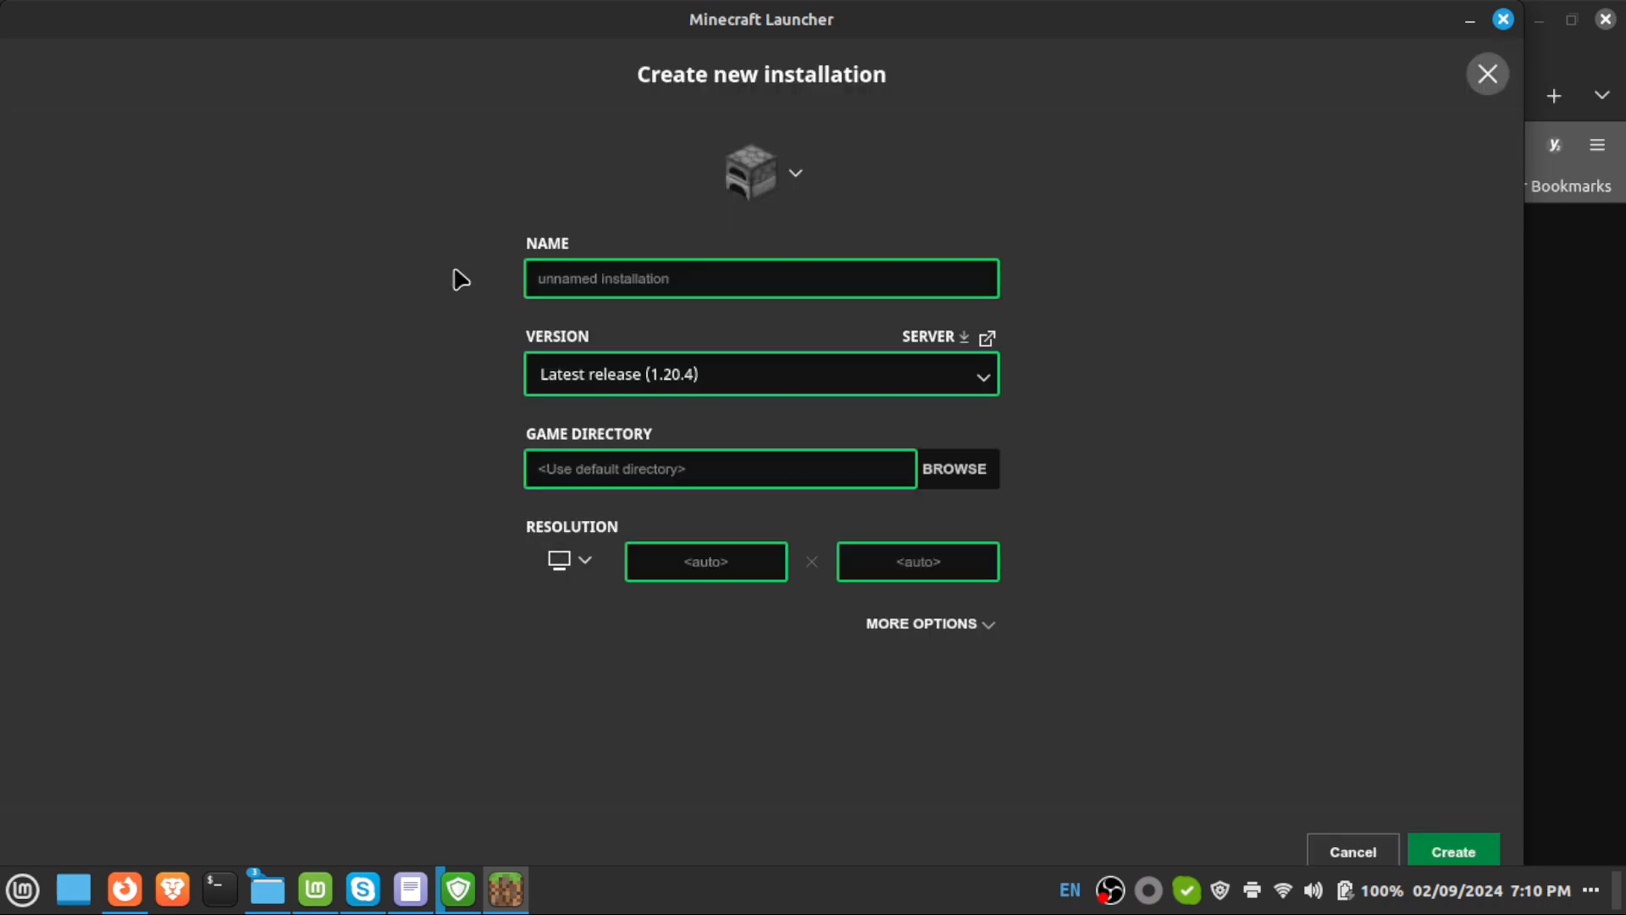
click(672, 271)
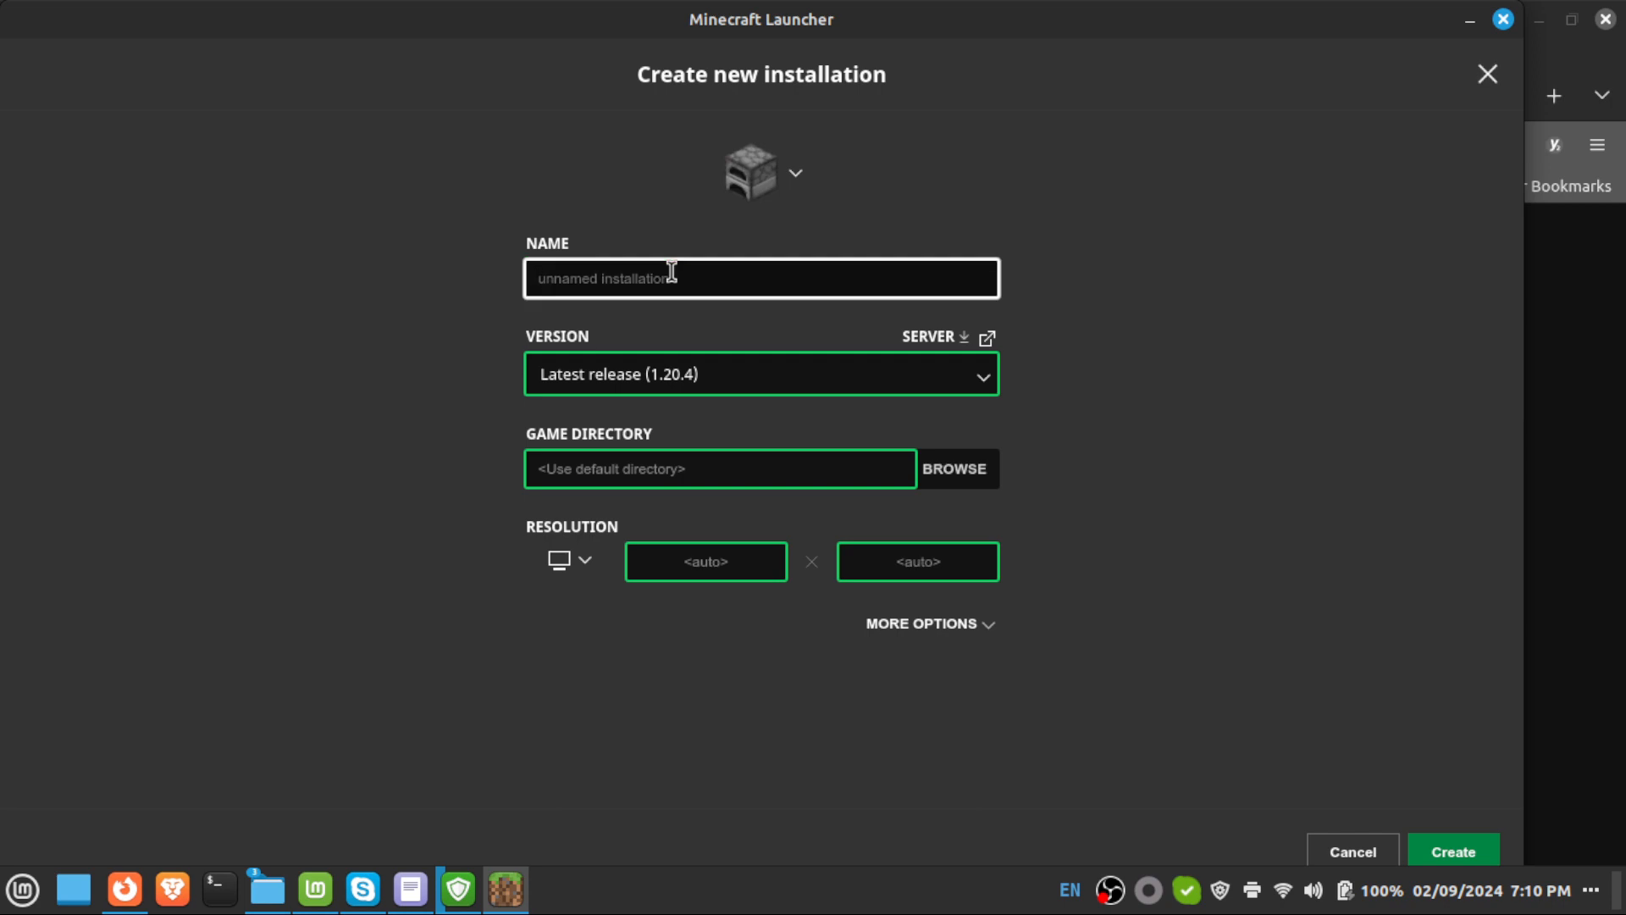
text(ComputerCraft for MC)
click(122, 891)
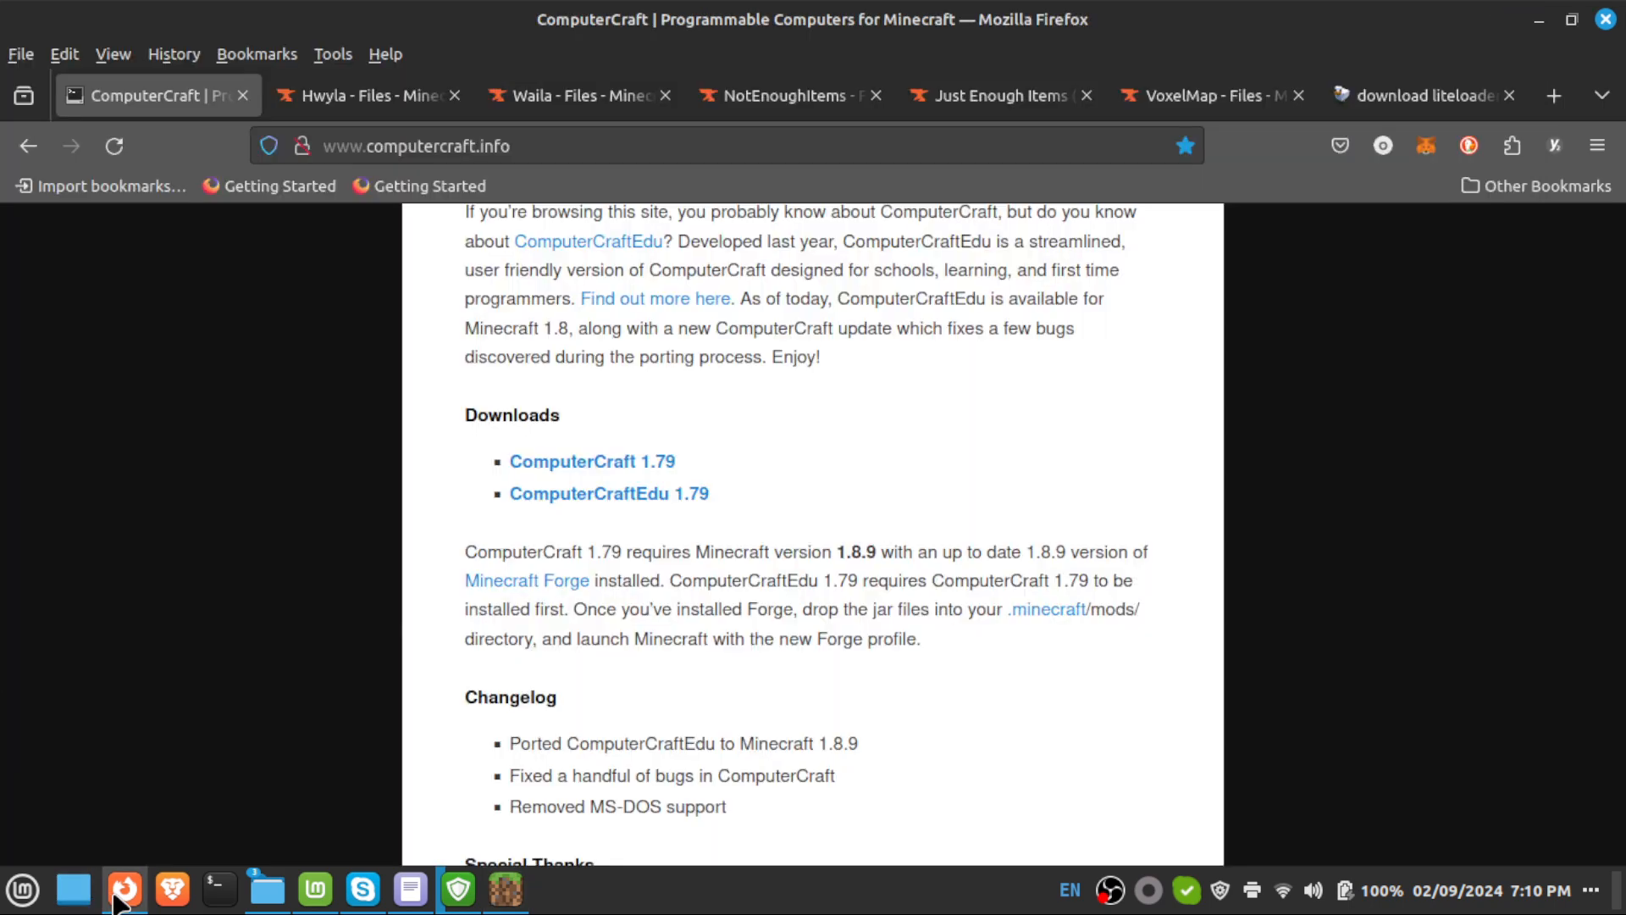
click(120, 895)
text(1)
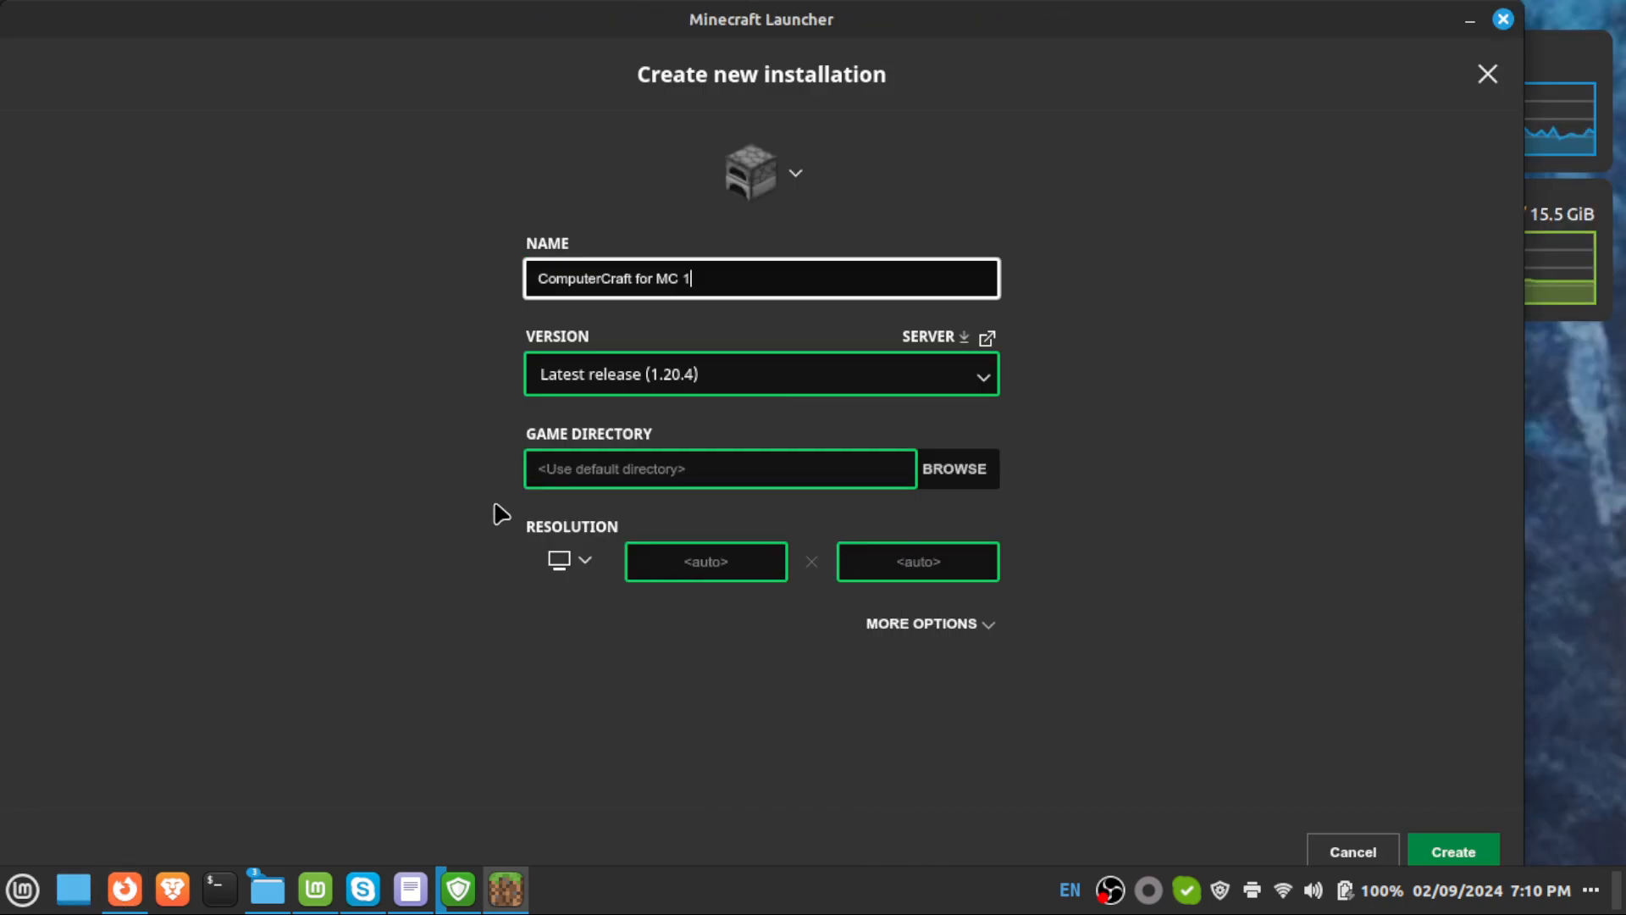
text(.8.9)
Set the new installation's version to release 1.8.9.
click(984, 377)
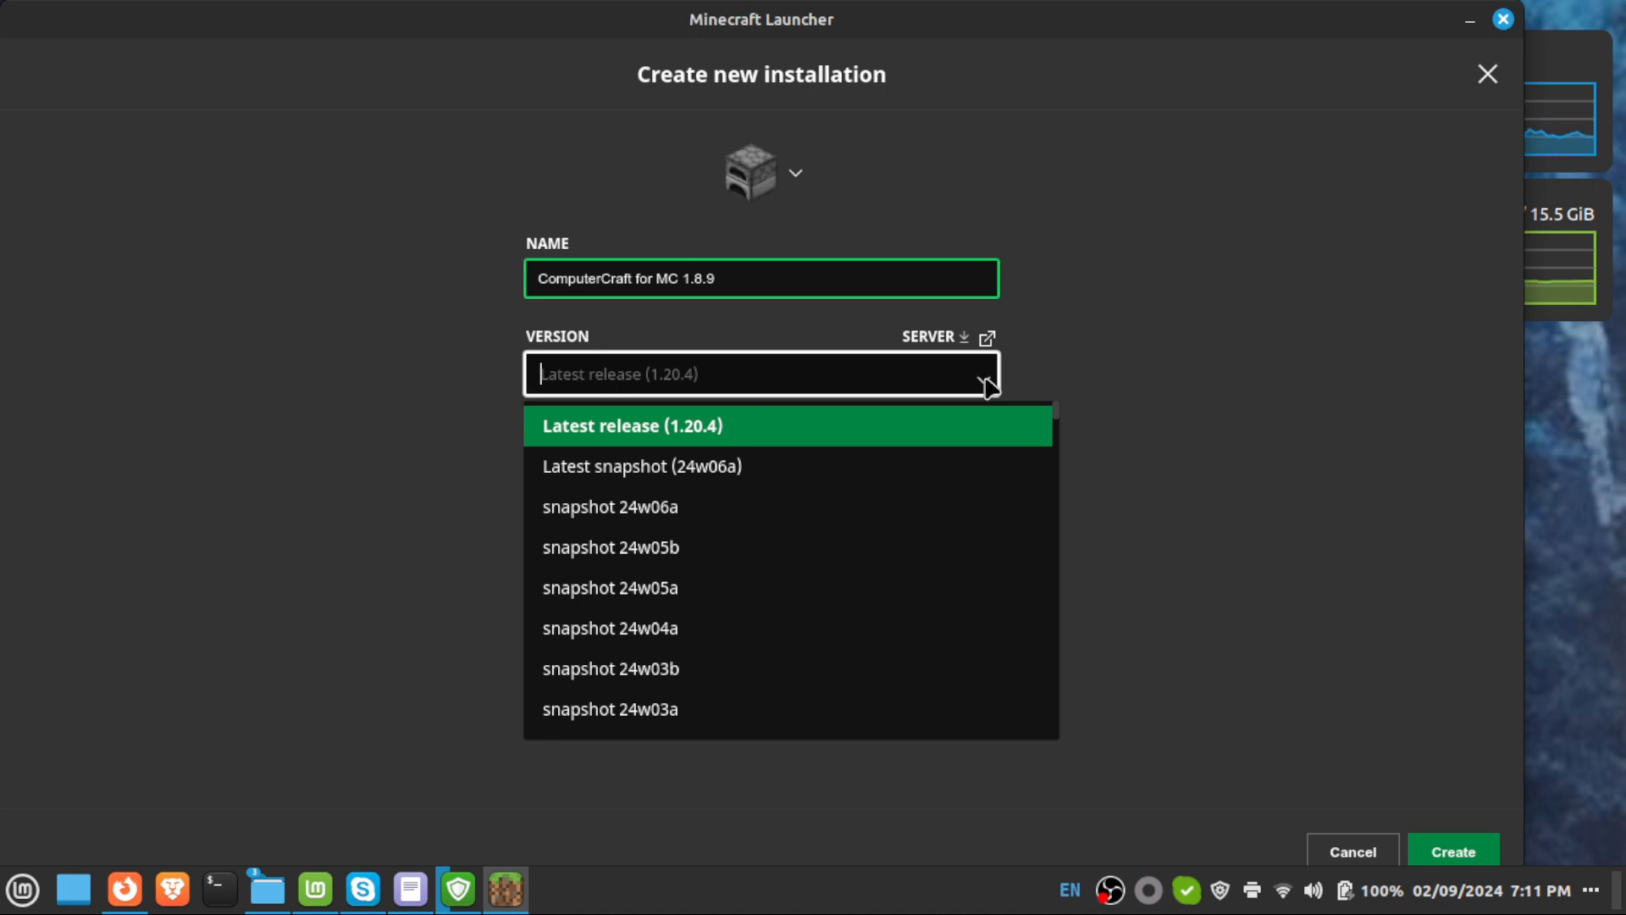
text(1.)
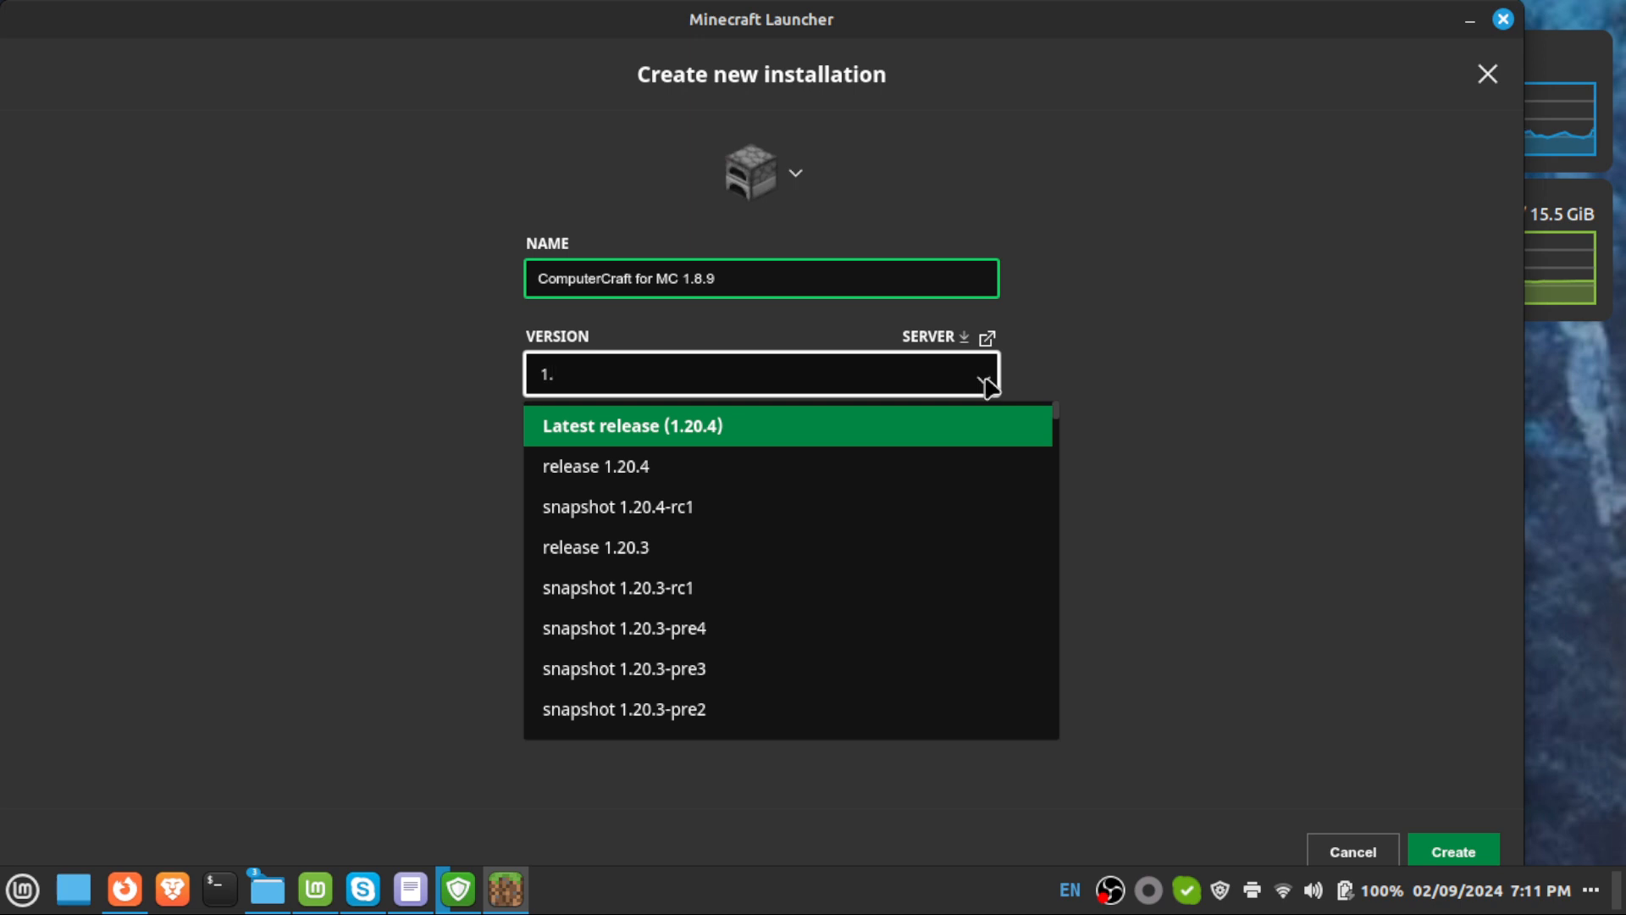
text(8.9)
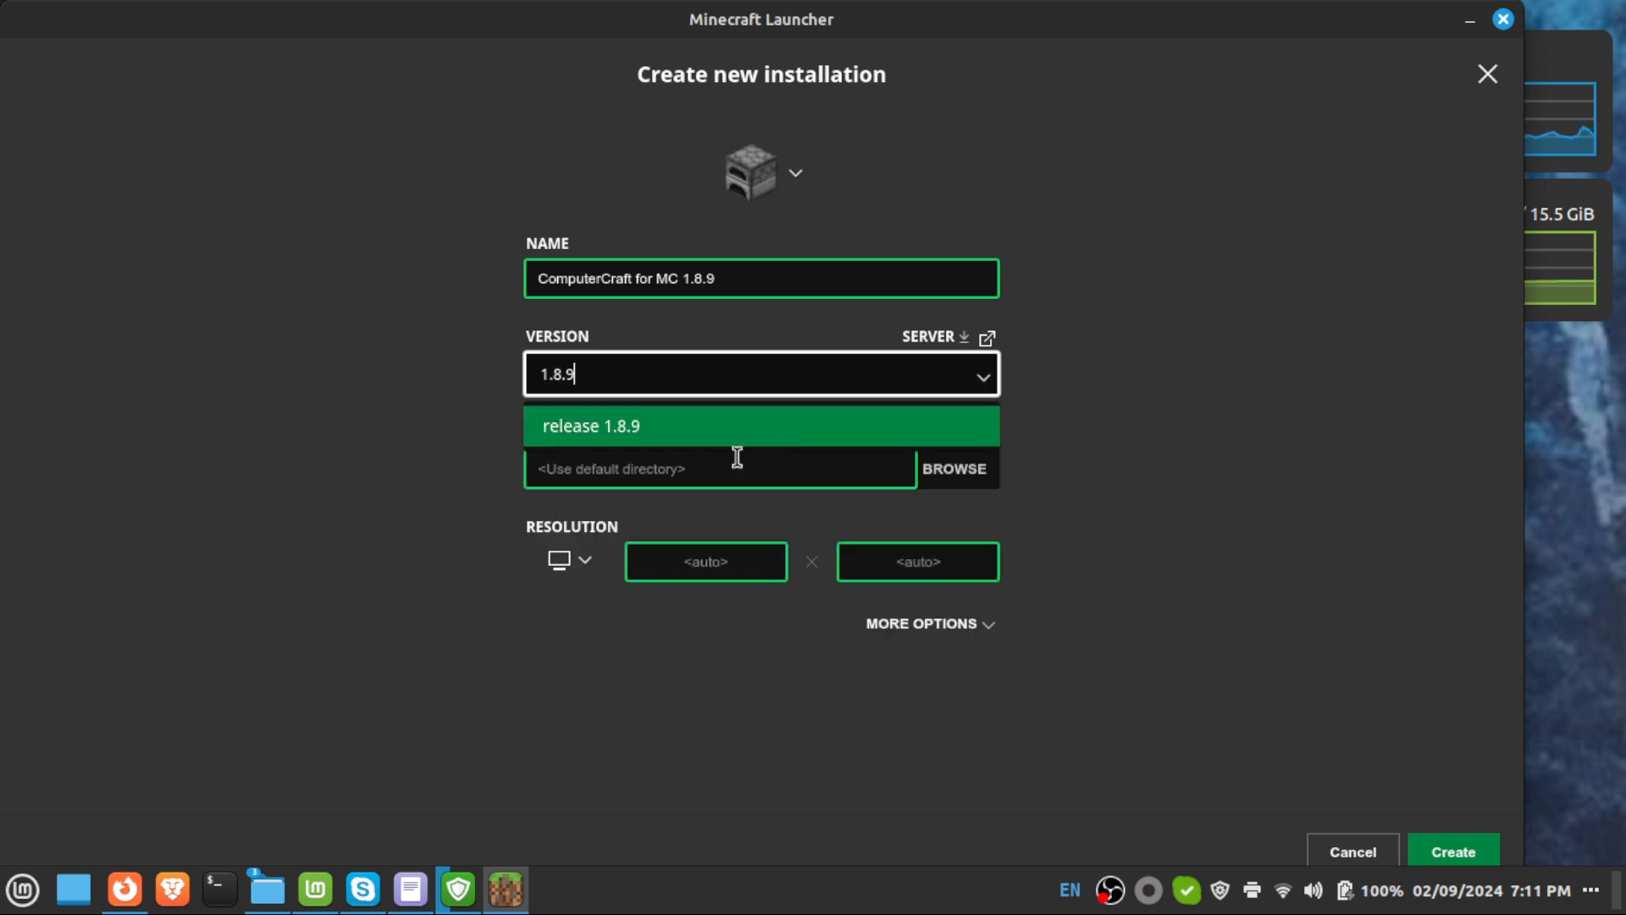
click(755, 431)
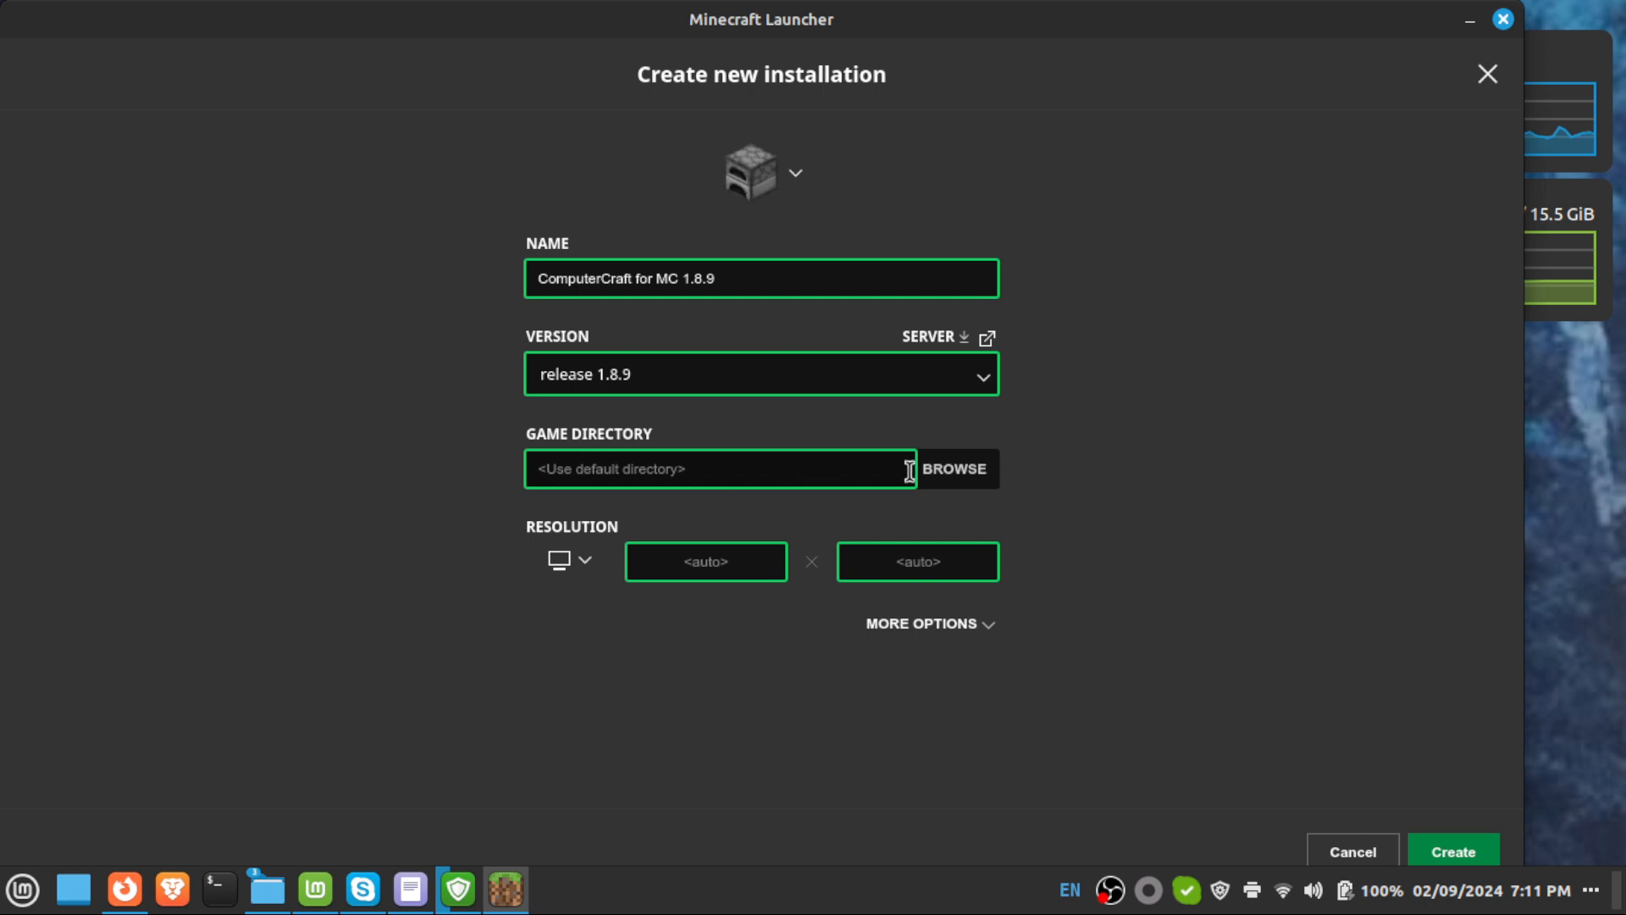
Browse for the installation's game directory and go into the forge folder inside .minecraft/gamedir.
click(963, 477)
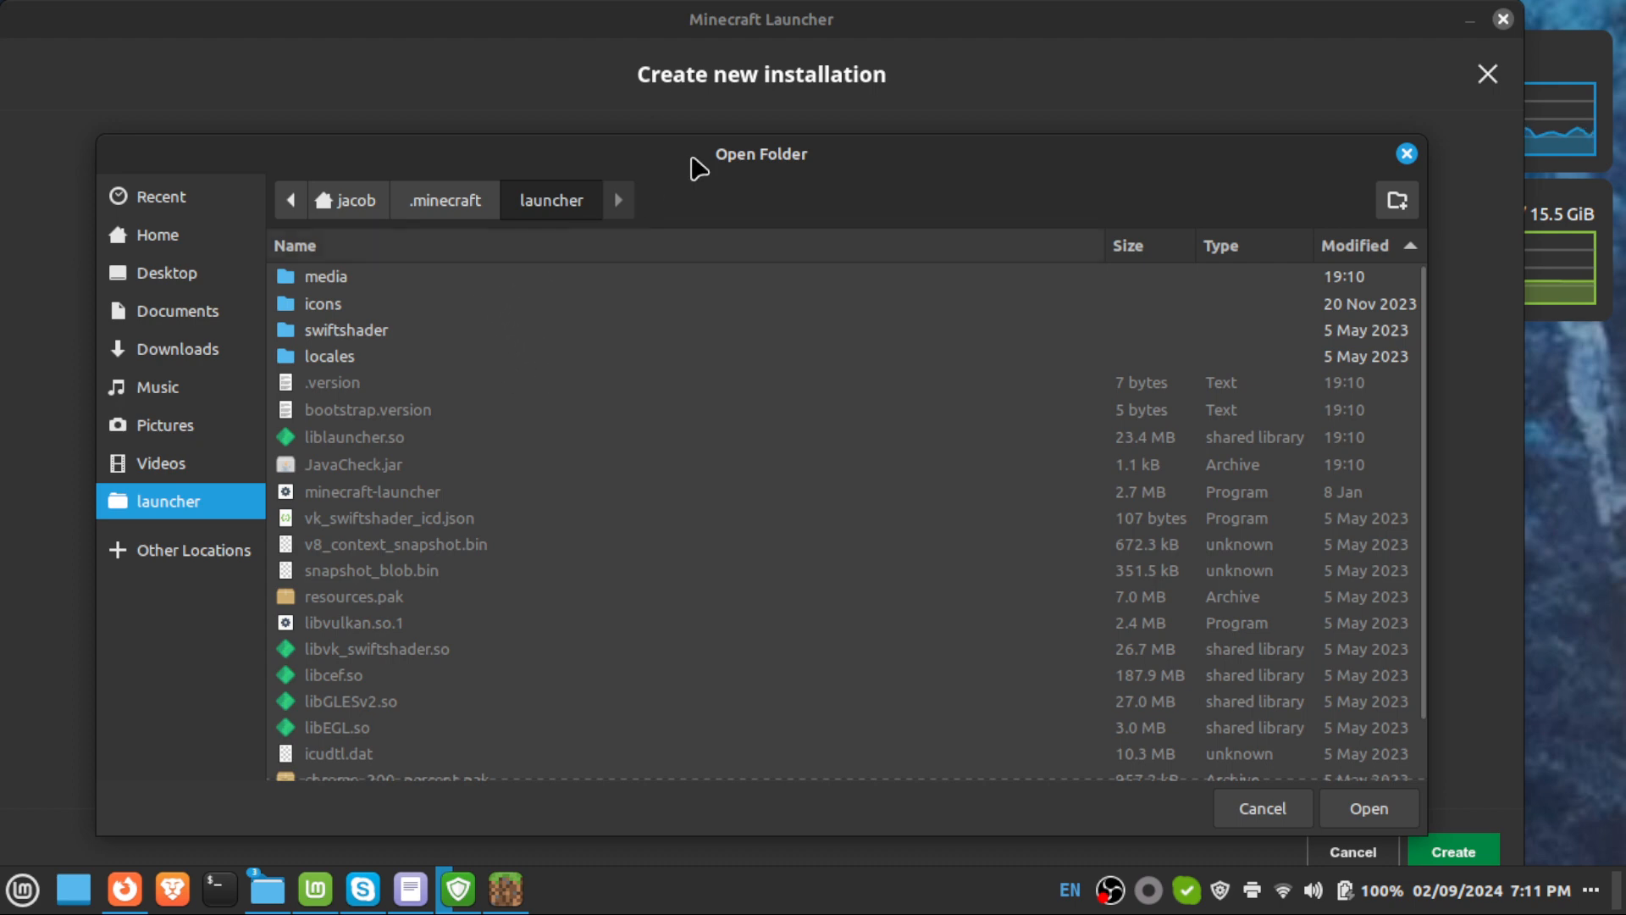
drag(715, 167, 686, 254)
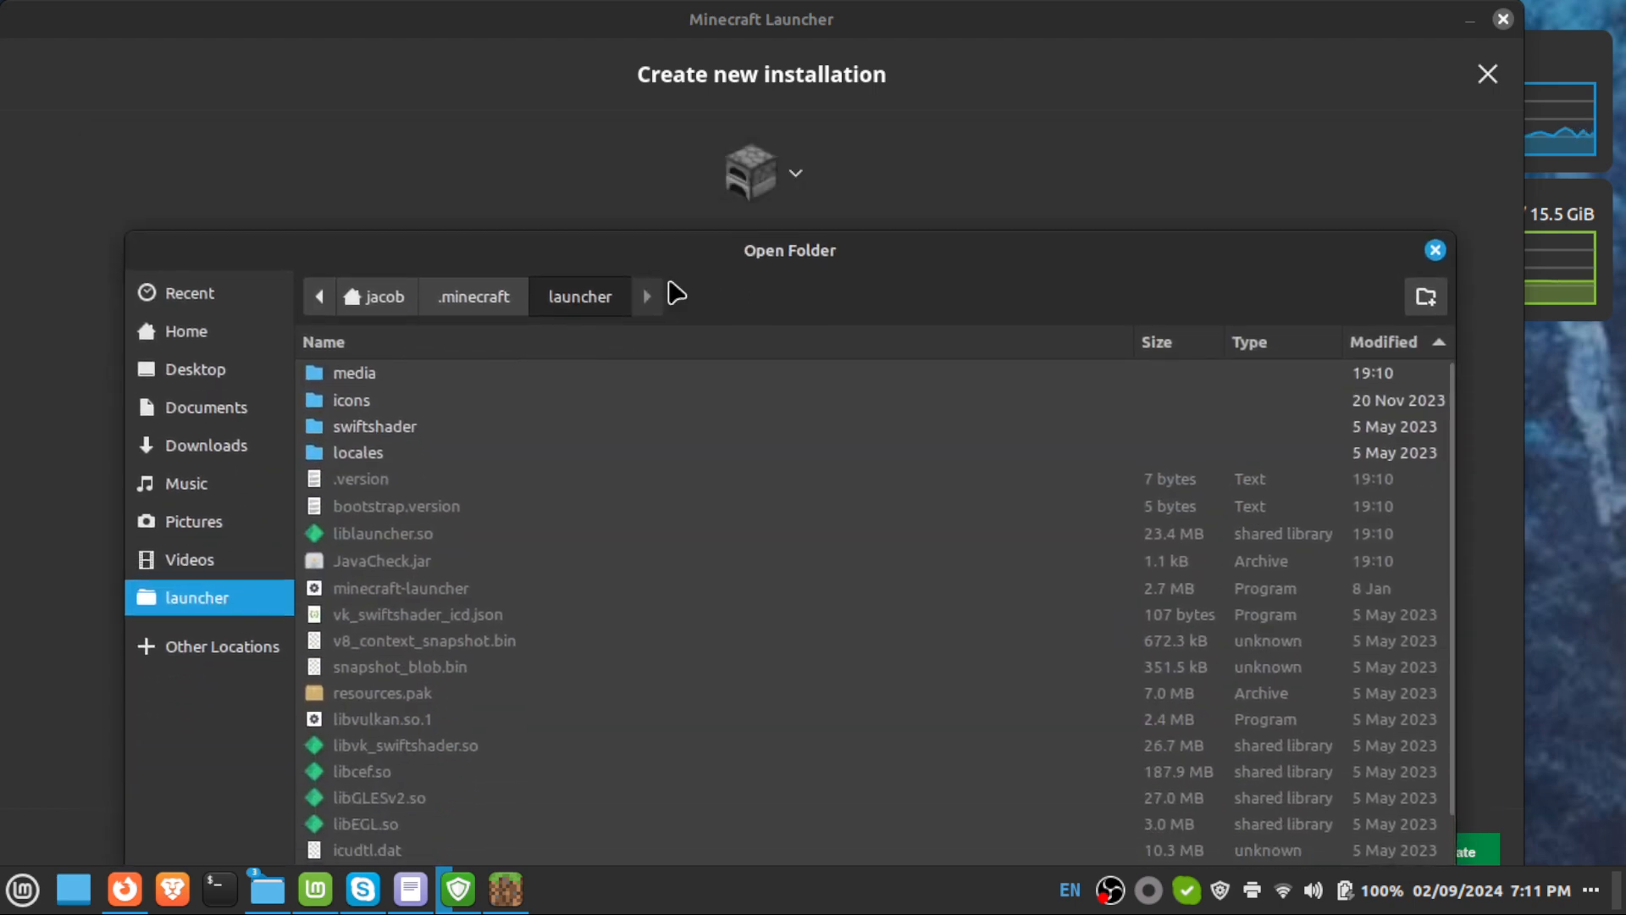
click(500, 304)
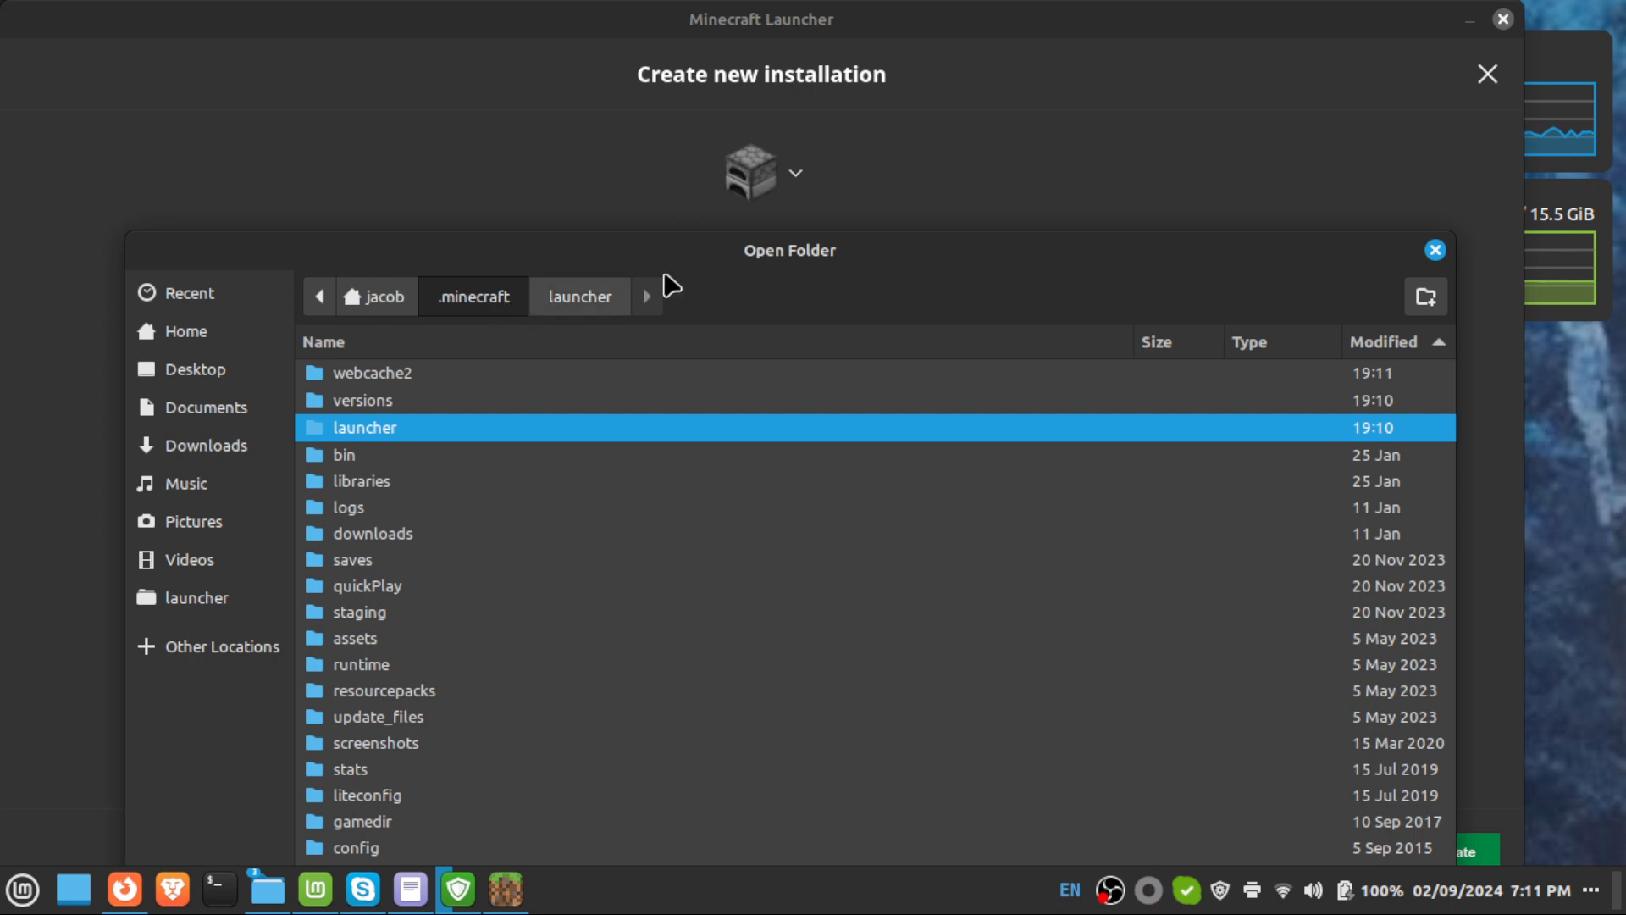
drag(719, 254, 709, 161)
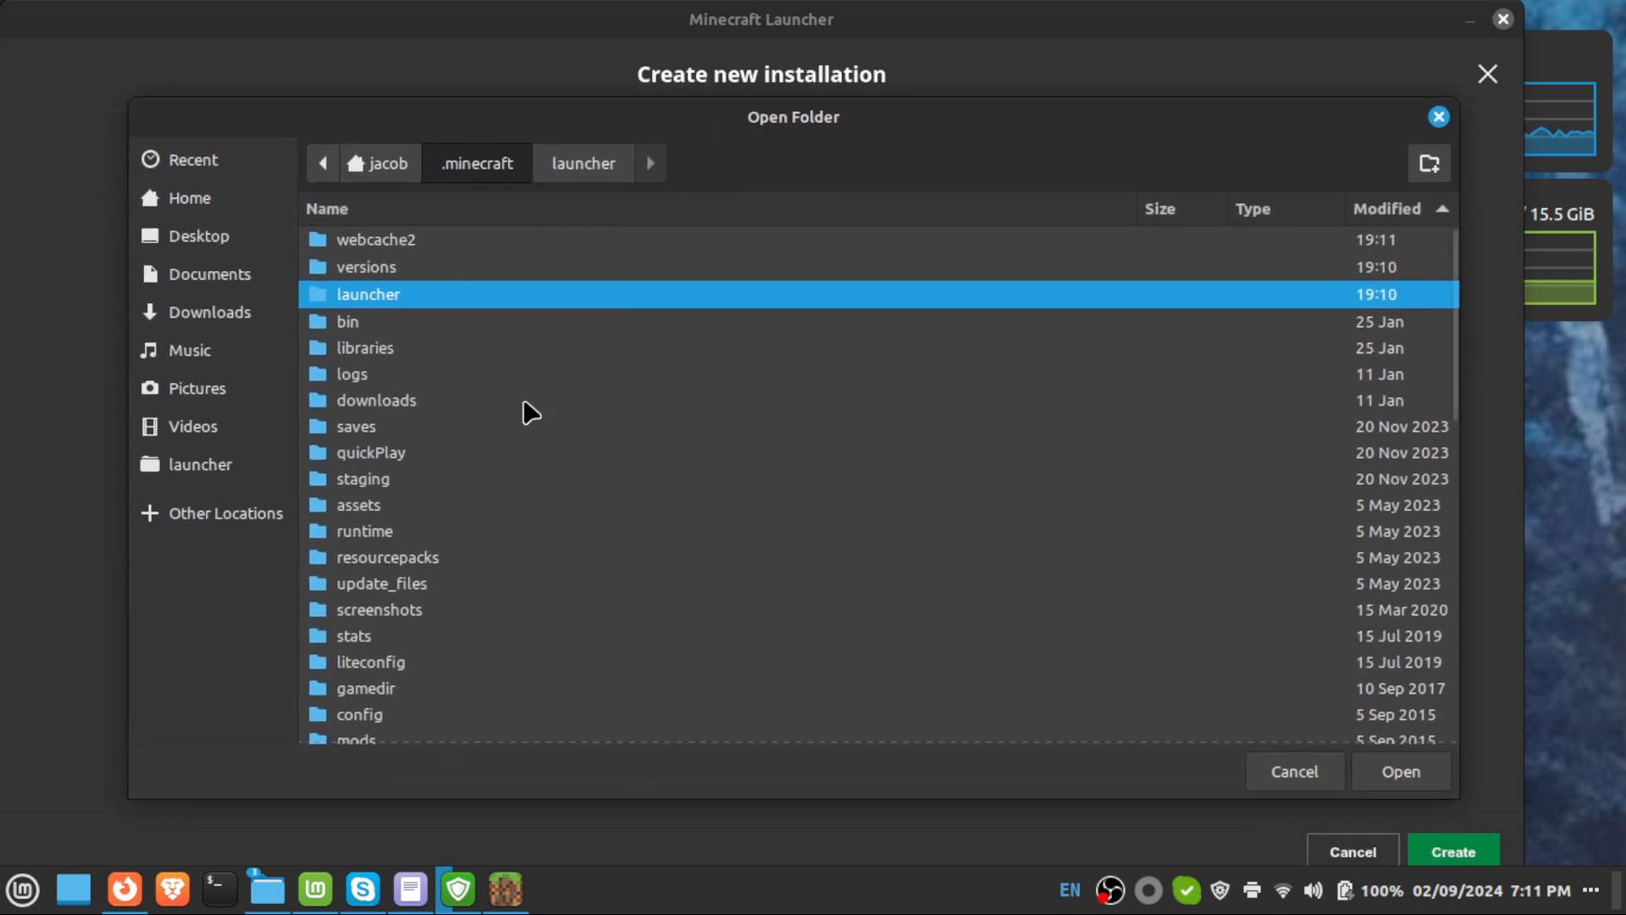
scroll(537, 404, down, 3)
scroll(537, 404, up, 3)
scroll(408, 436, down, 2)
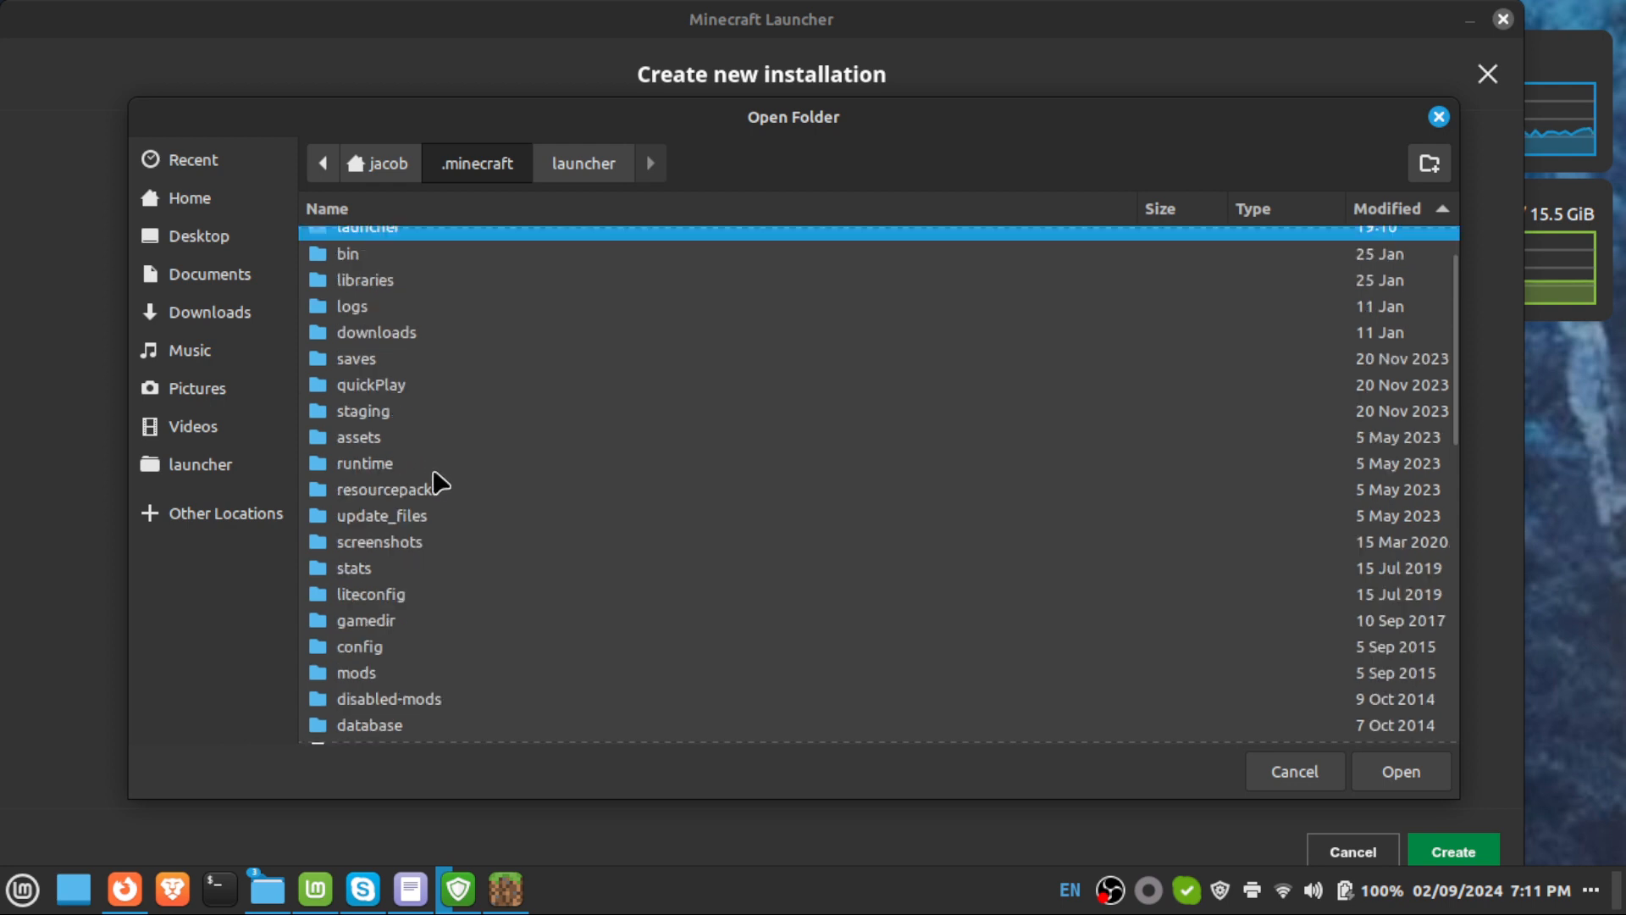
scroll(435, 479, down, 2)
double_click(365, 557)
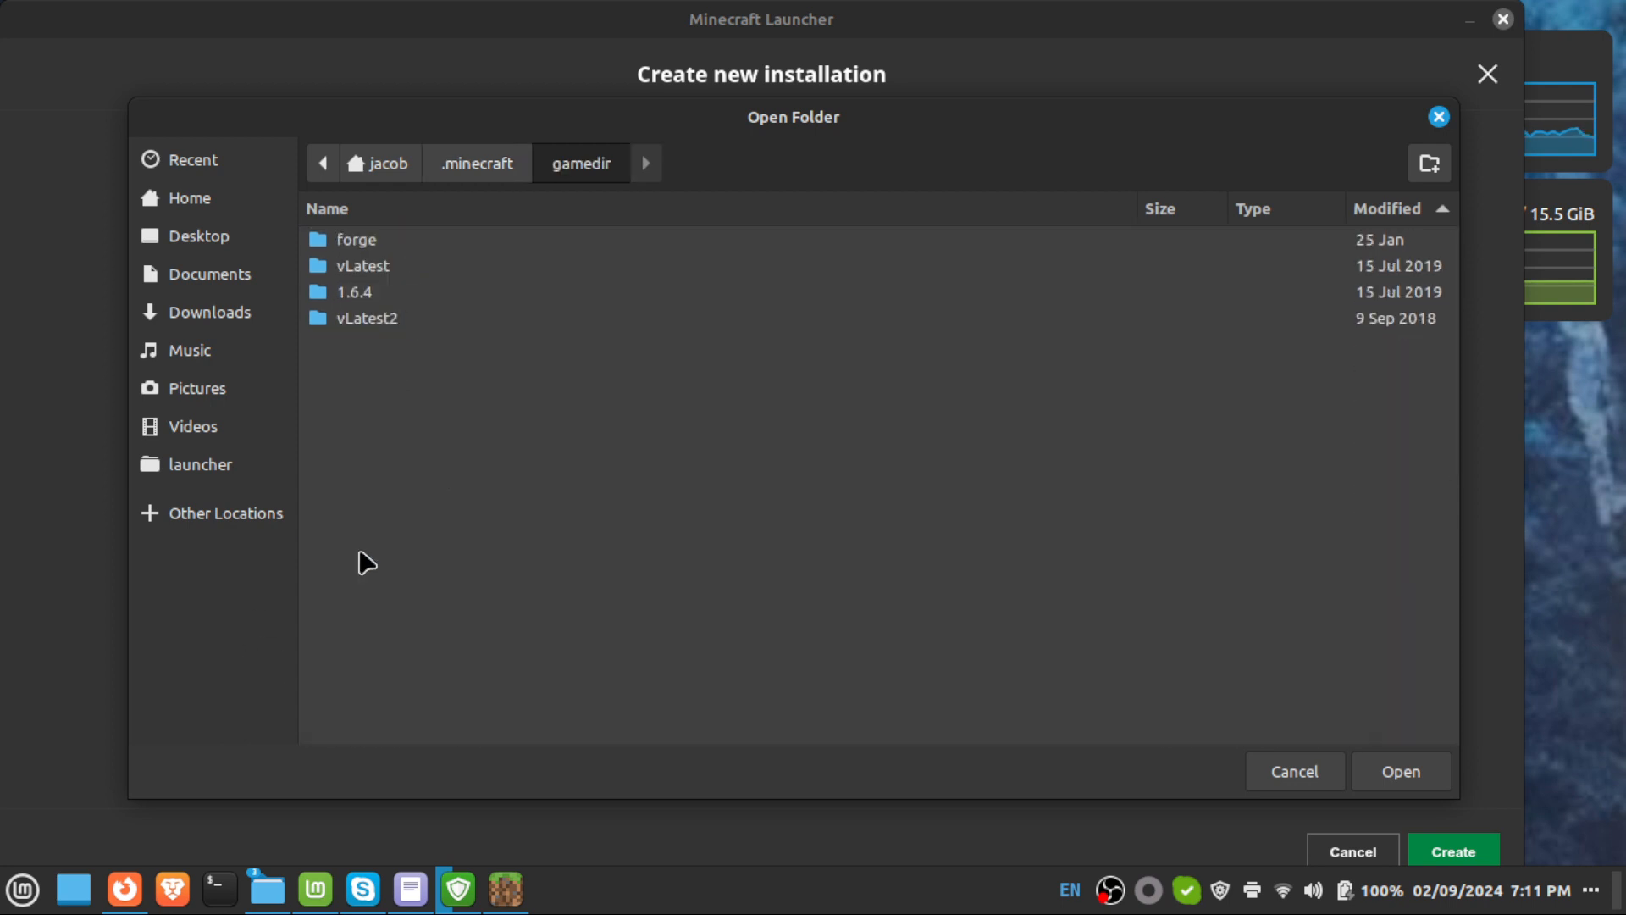
double_click(343, 244)
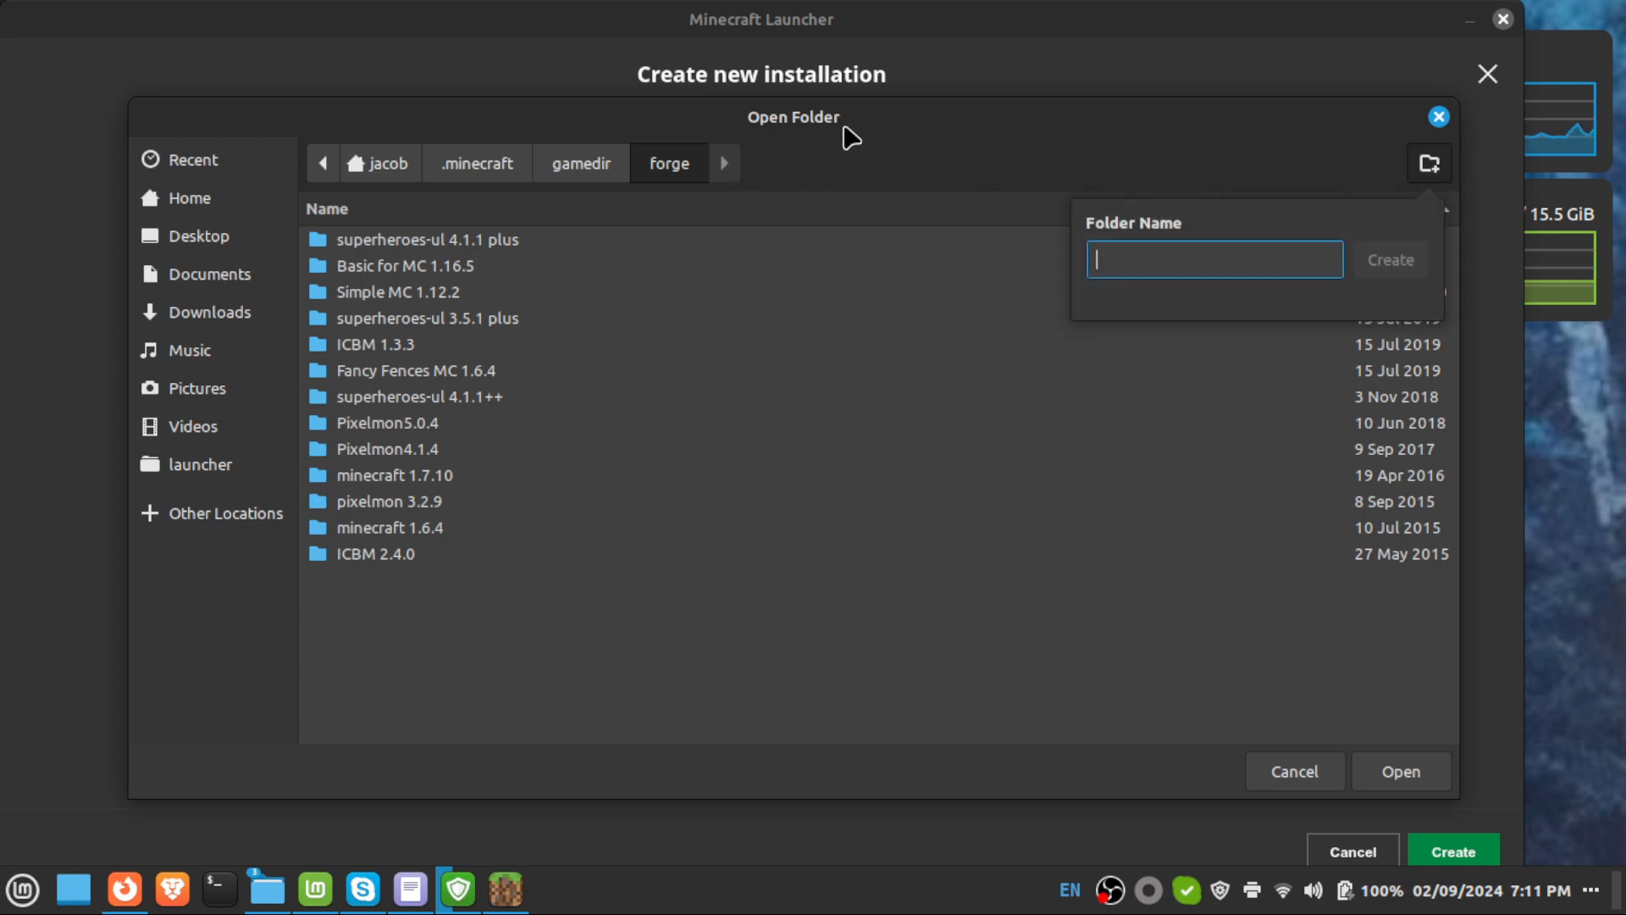
Create a folder named ComputerCraft for MC 1.8.9 inside forge and choose it as the game directory.
text(Comput)
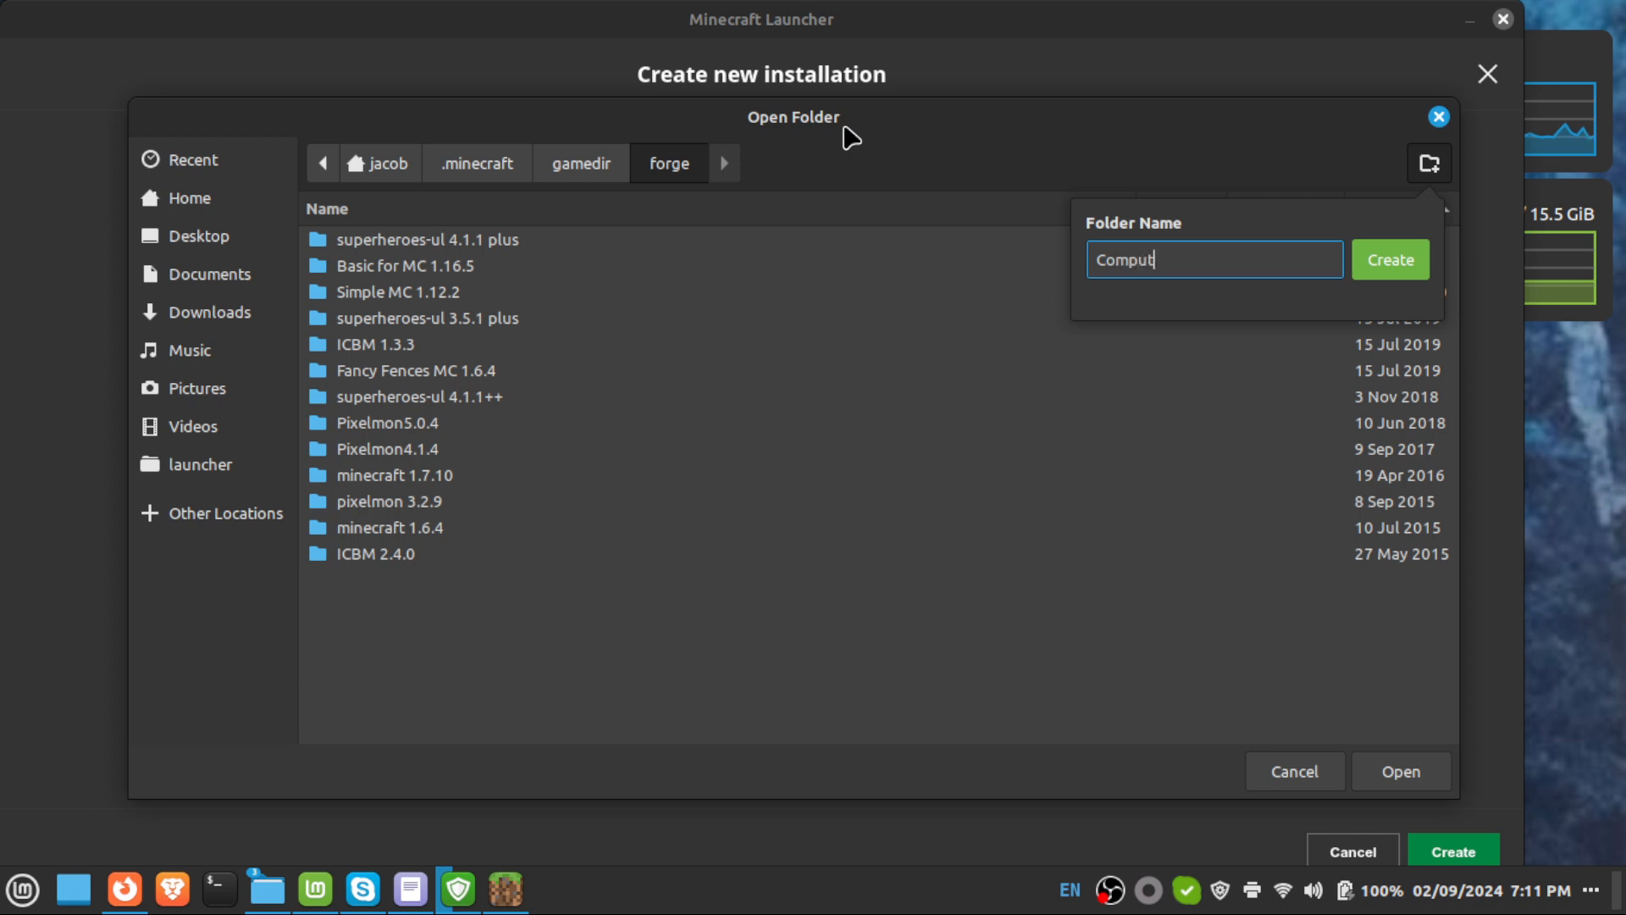
text(erCraft for )
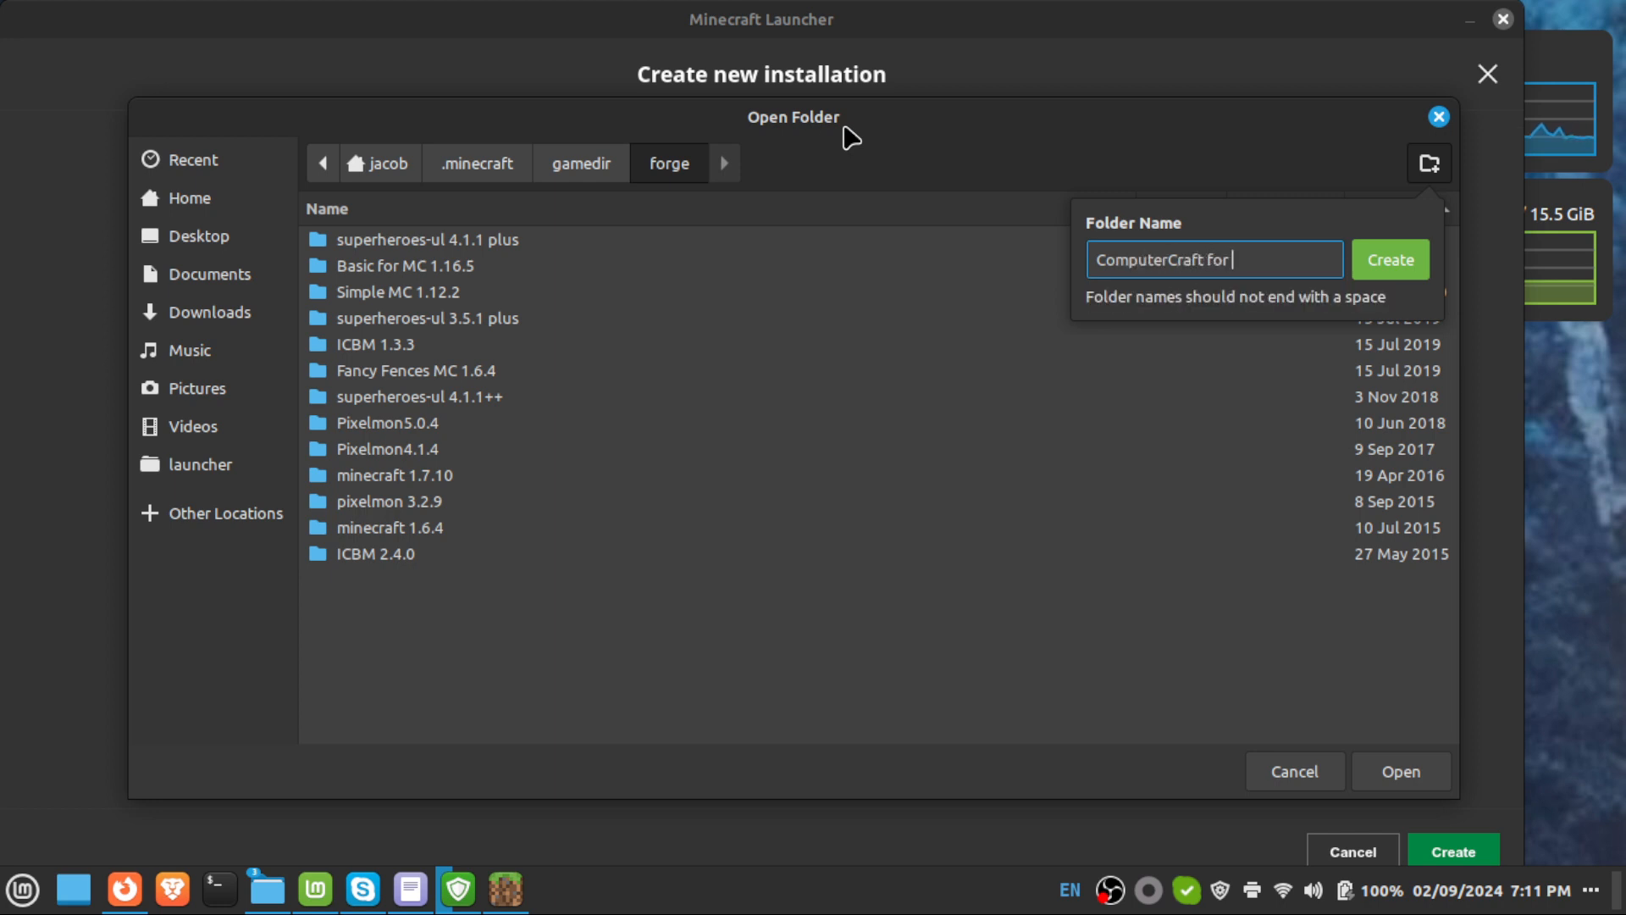
text(1.)
key(BackSpace)
key(BackSpace)
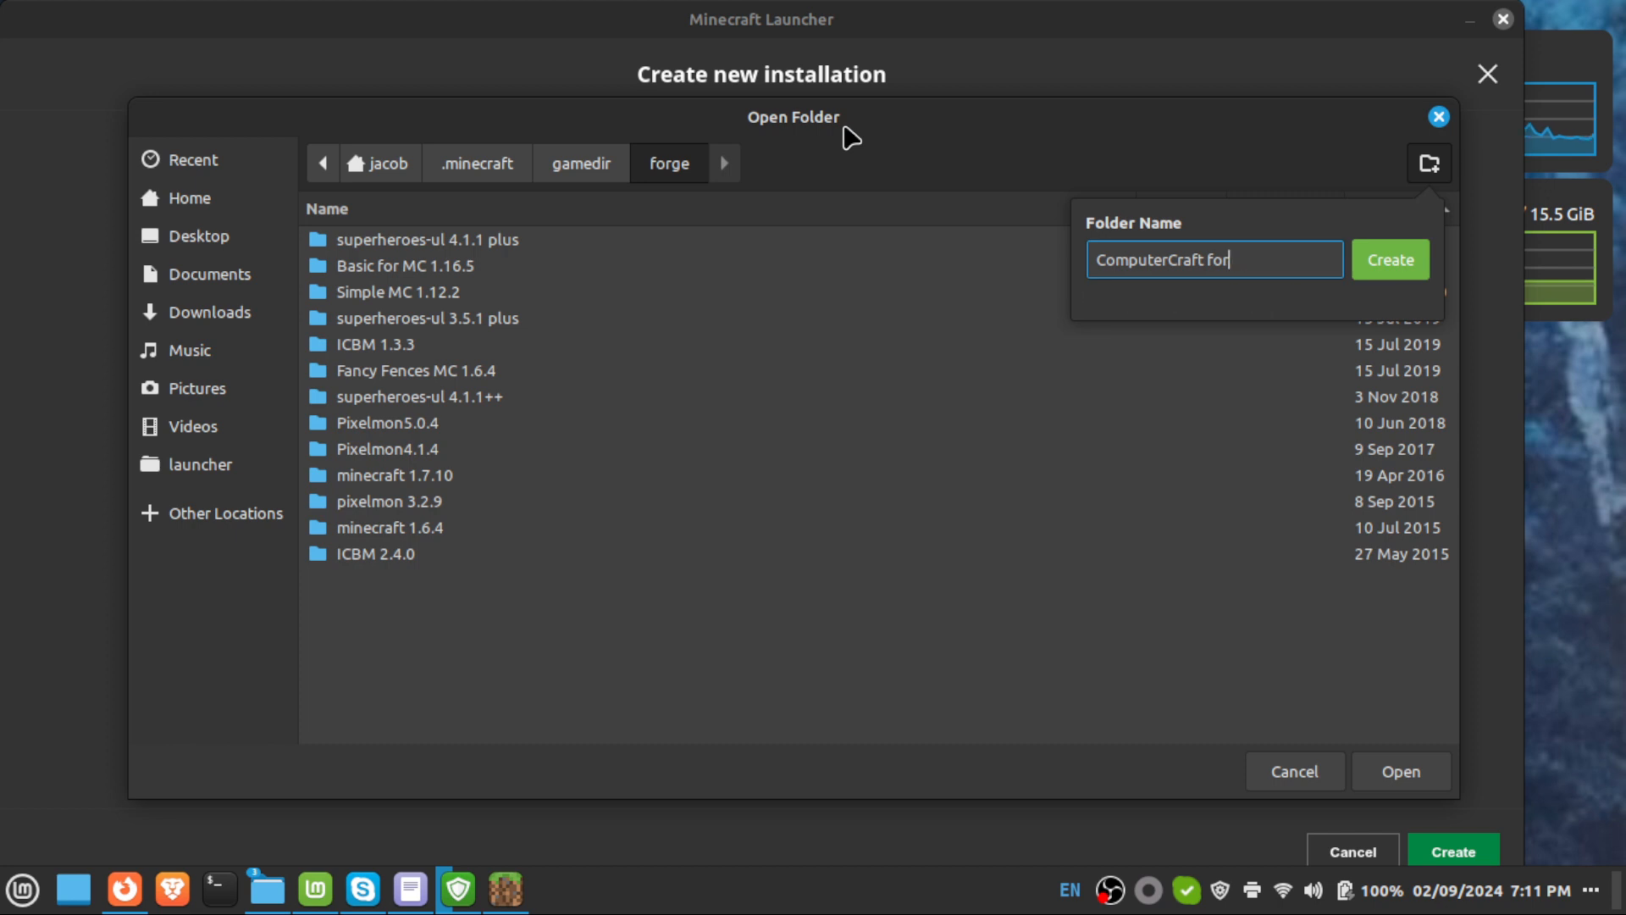
text(MC 1.8.9)
click(1389, 259)
mouse_move(685, 126)
mouse_down()
mouse_move(650, 357)
mouse_move(691, 153)
mouse_up()
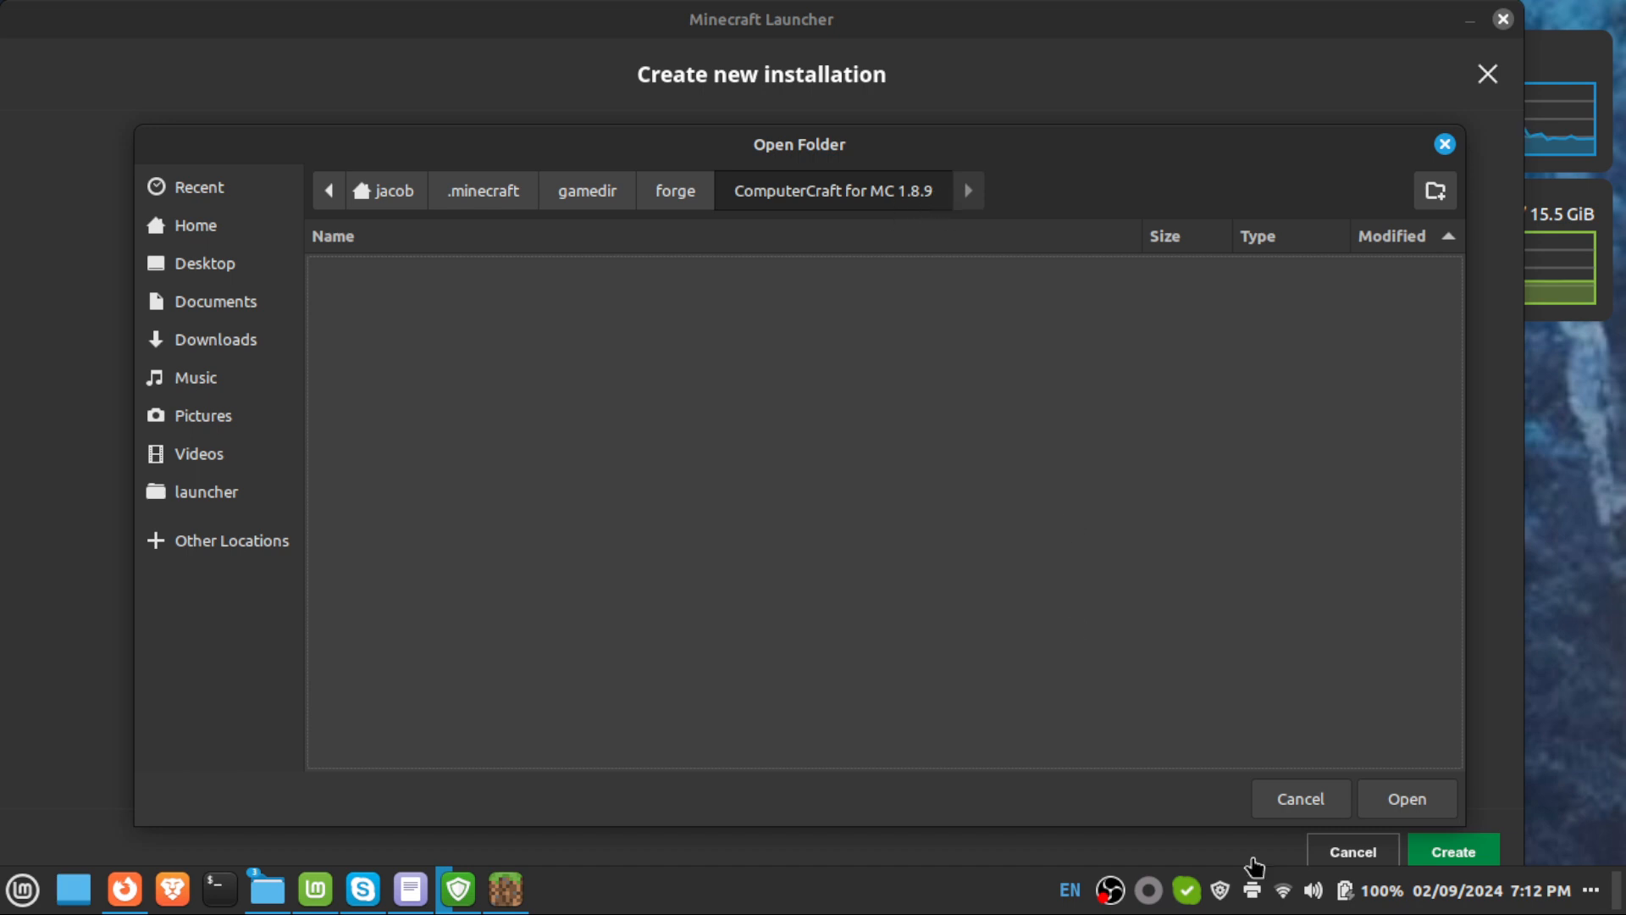
click(1411, 809)
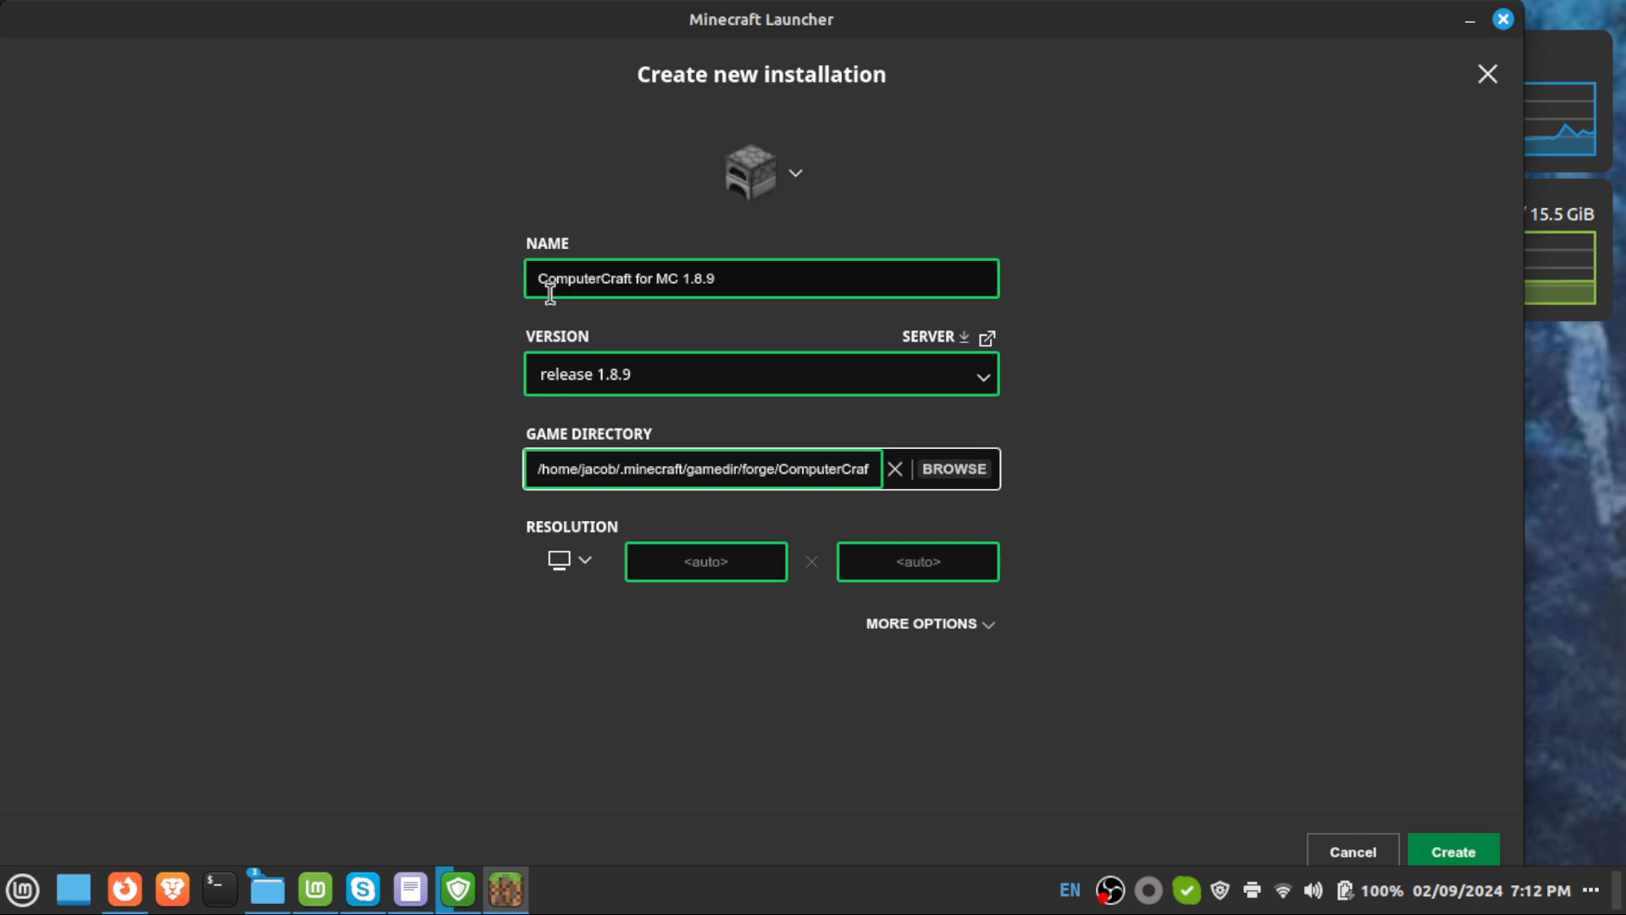
Create the ComputerCraft for MC 1.8.9 installation and open its settings from the installations list.
click(762, 272)
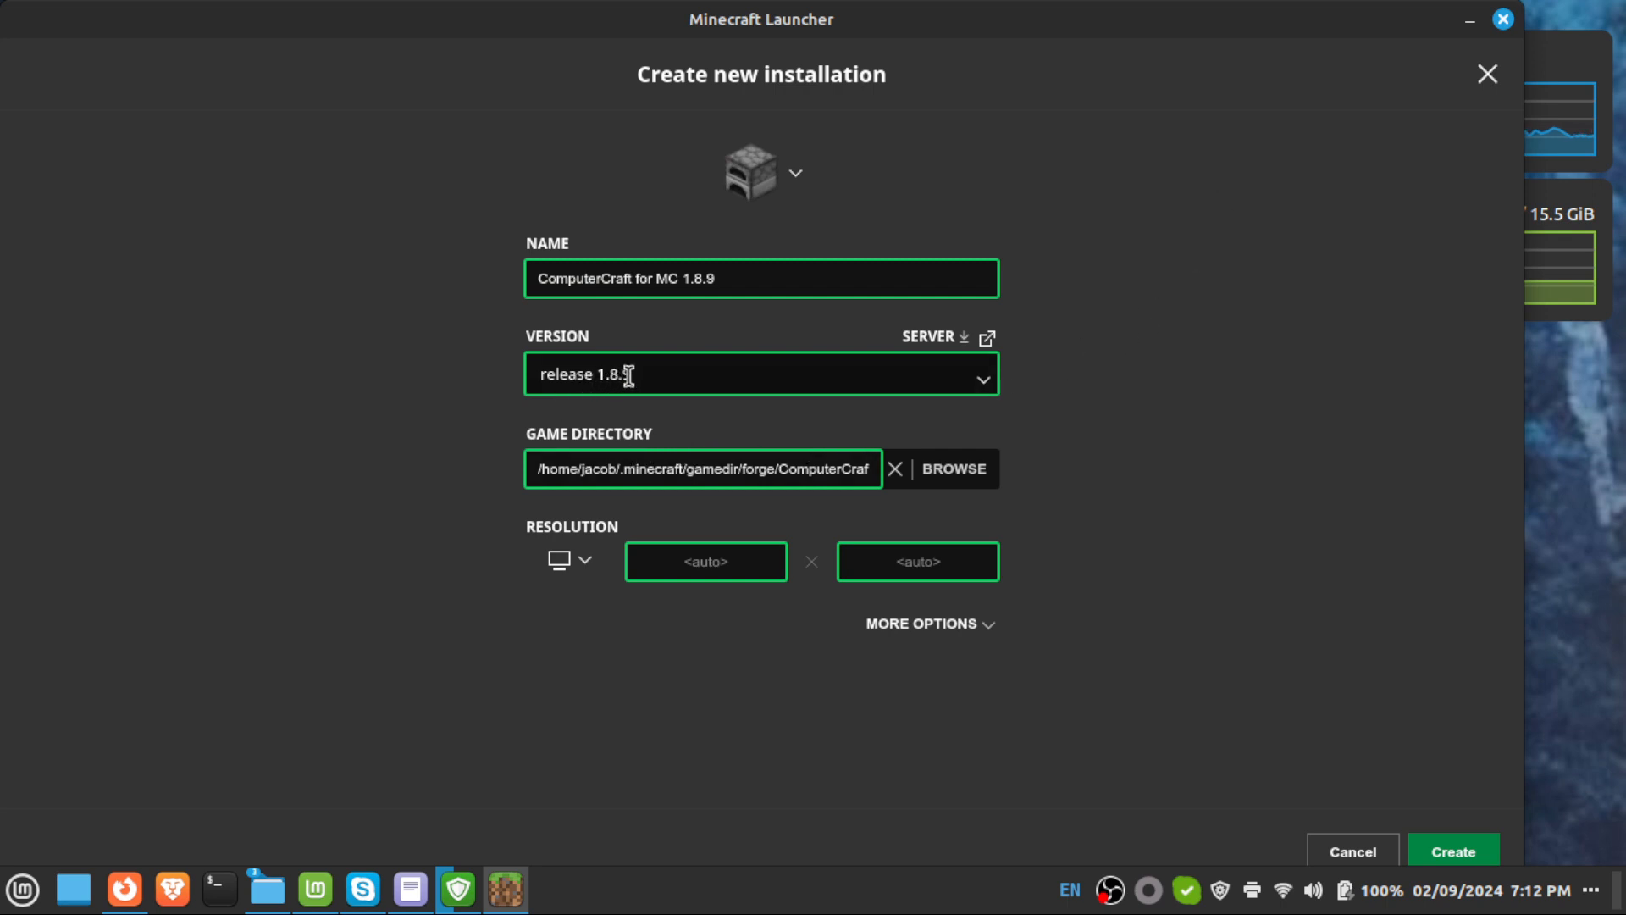
click(687, 383)
click(1242, 265)
click(1450, 854)
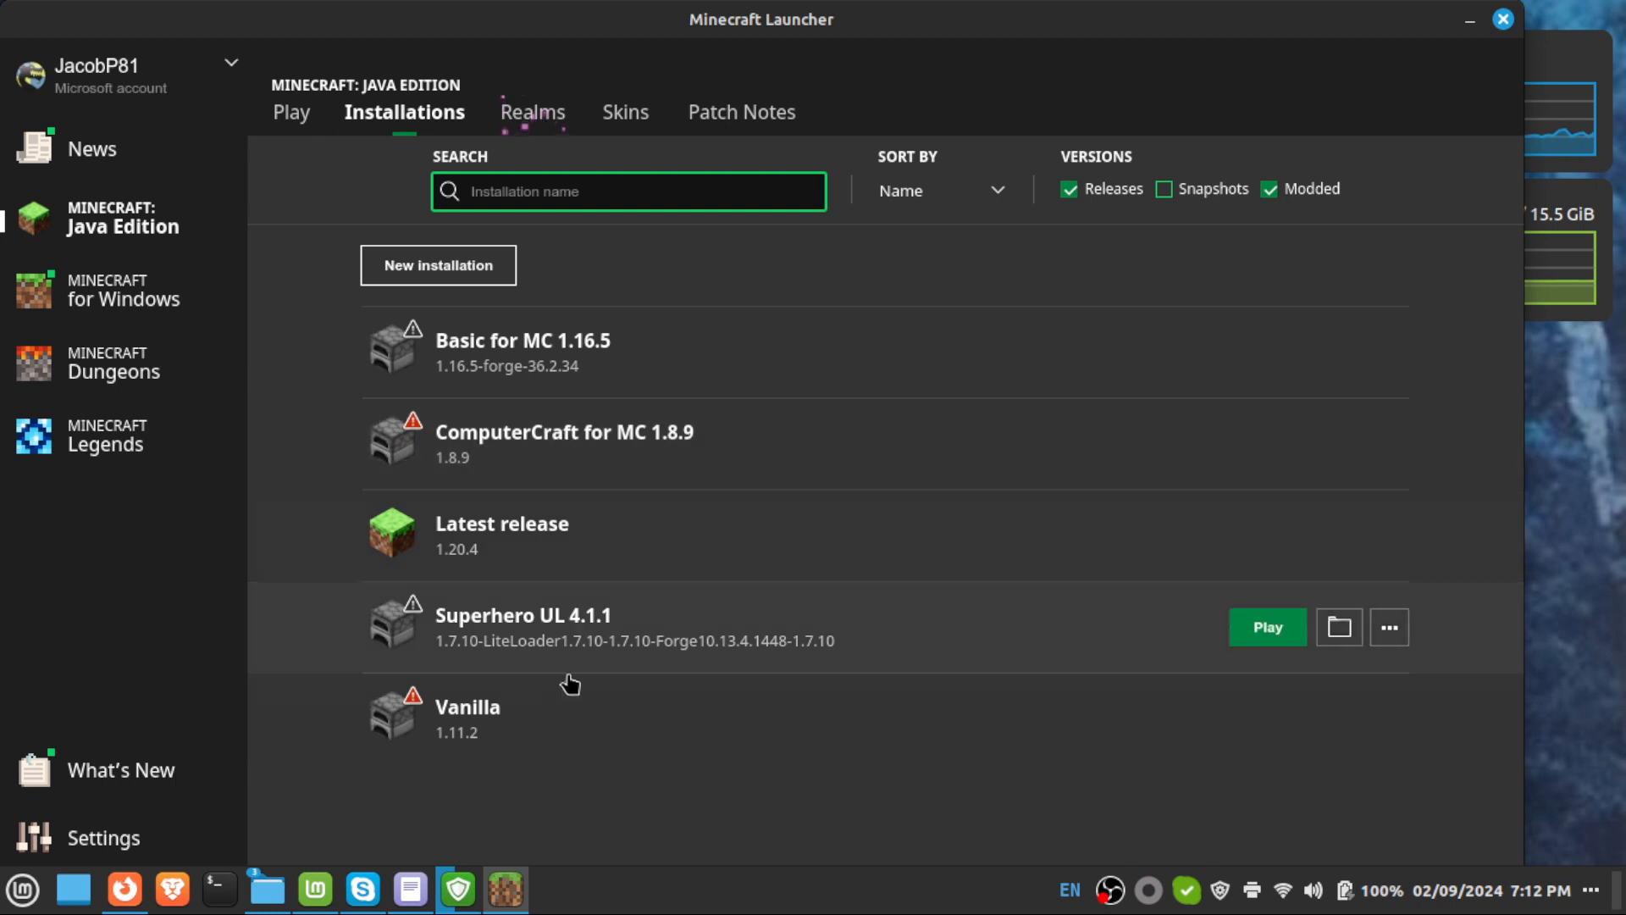
click(584, 442)
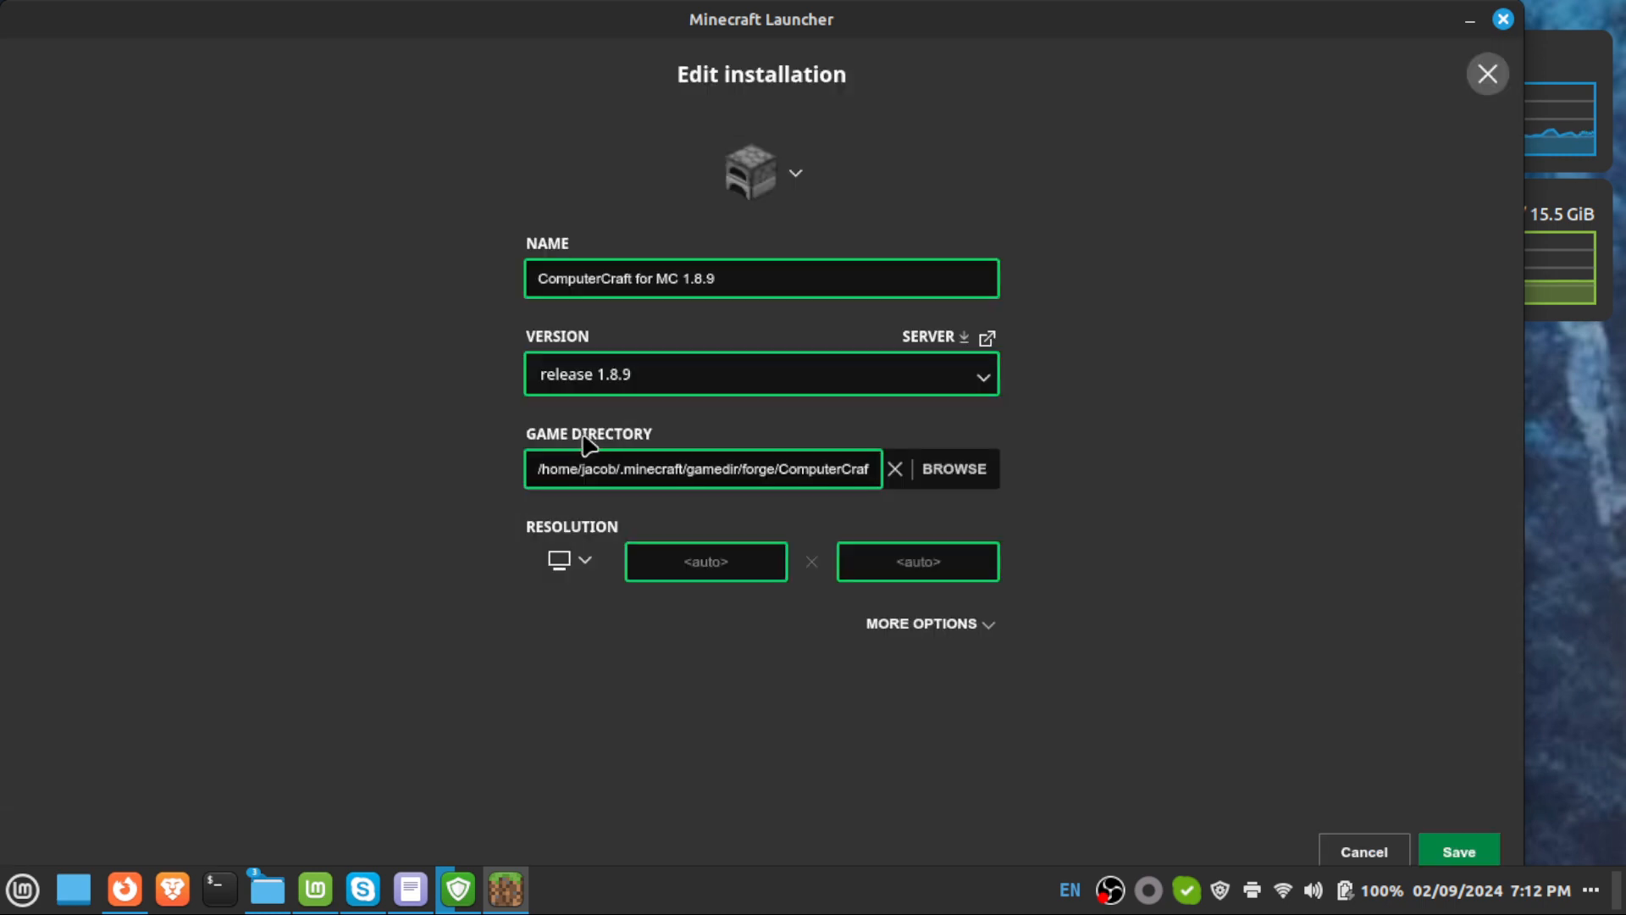
Leave the installation's settings without saving and select ComputerCraft for MC 1.8.9 as the installation to play.
click(1361, 850)
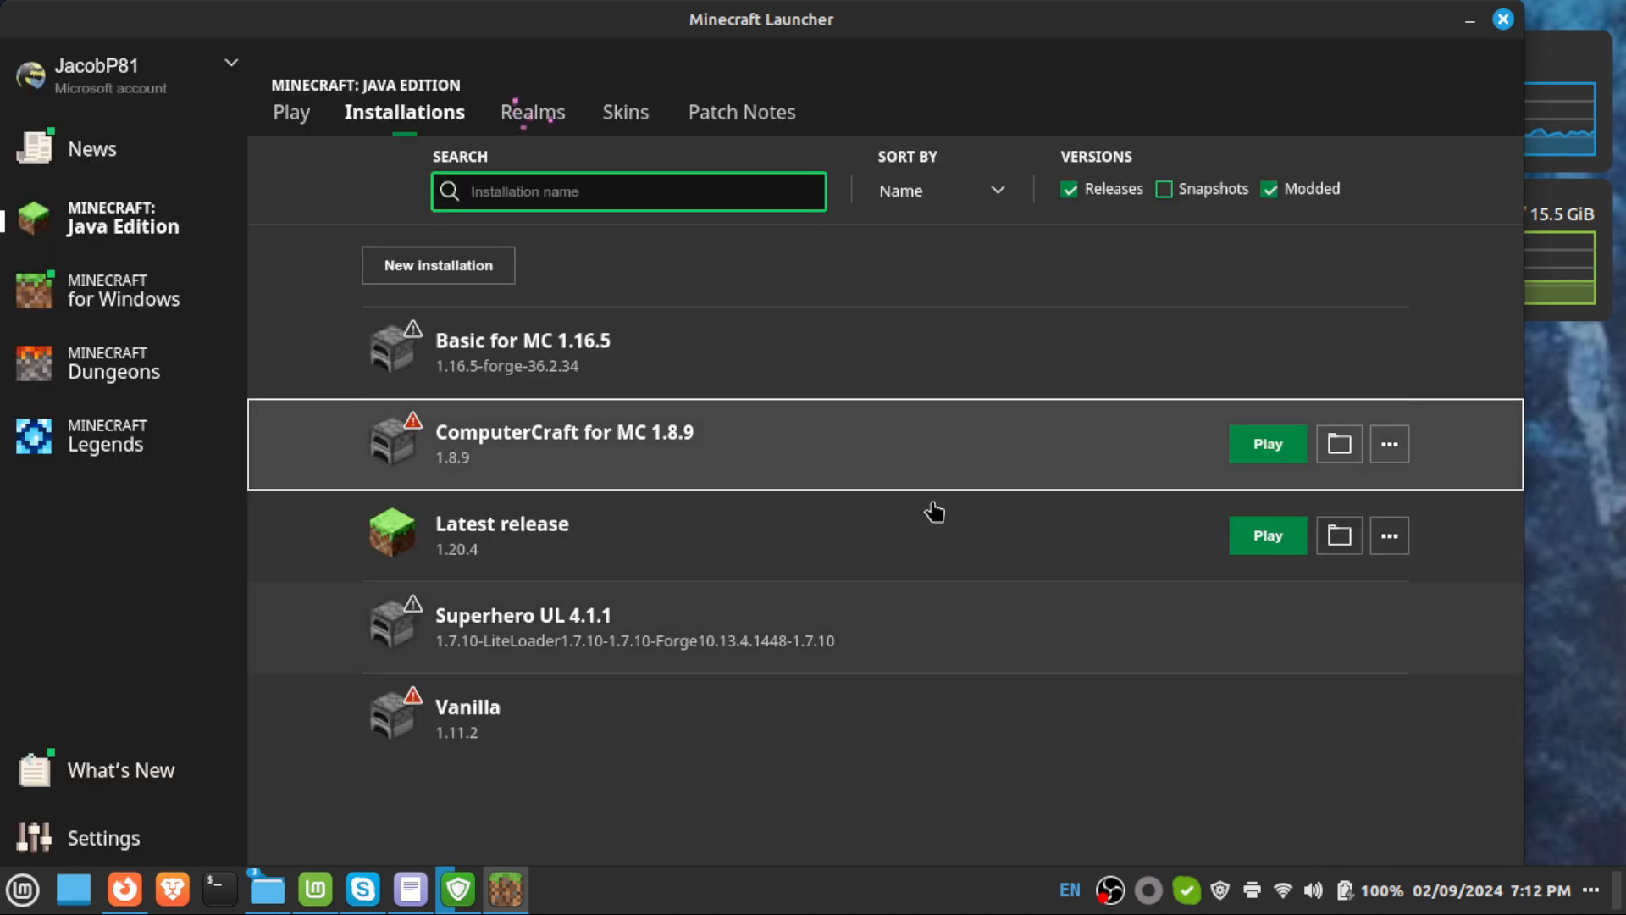
click(286, 117)
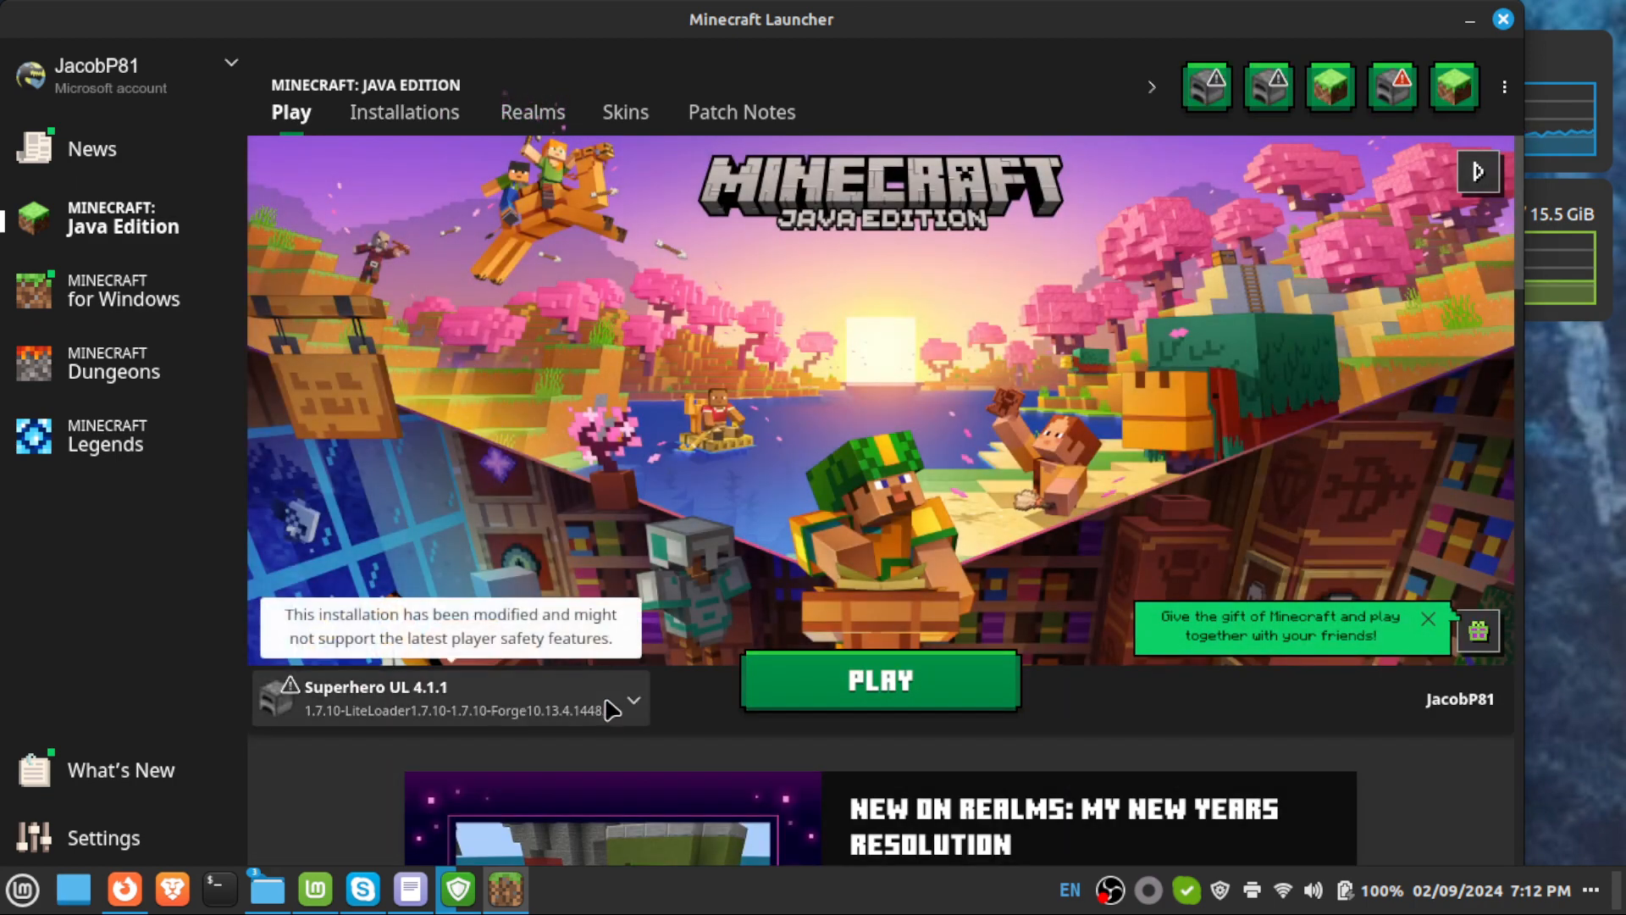
click(563, 696)
scroll(437, 378, down, 1)
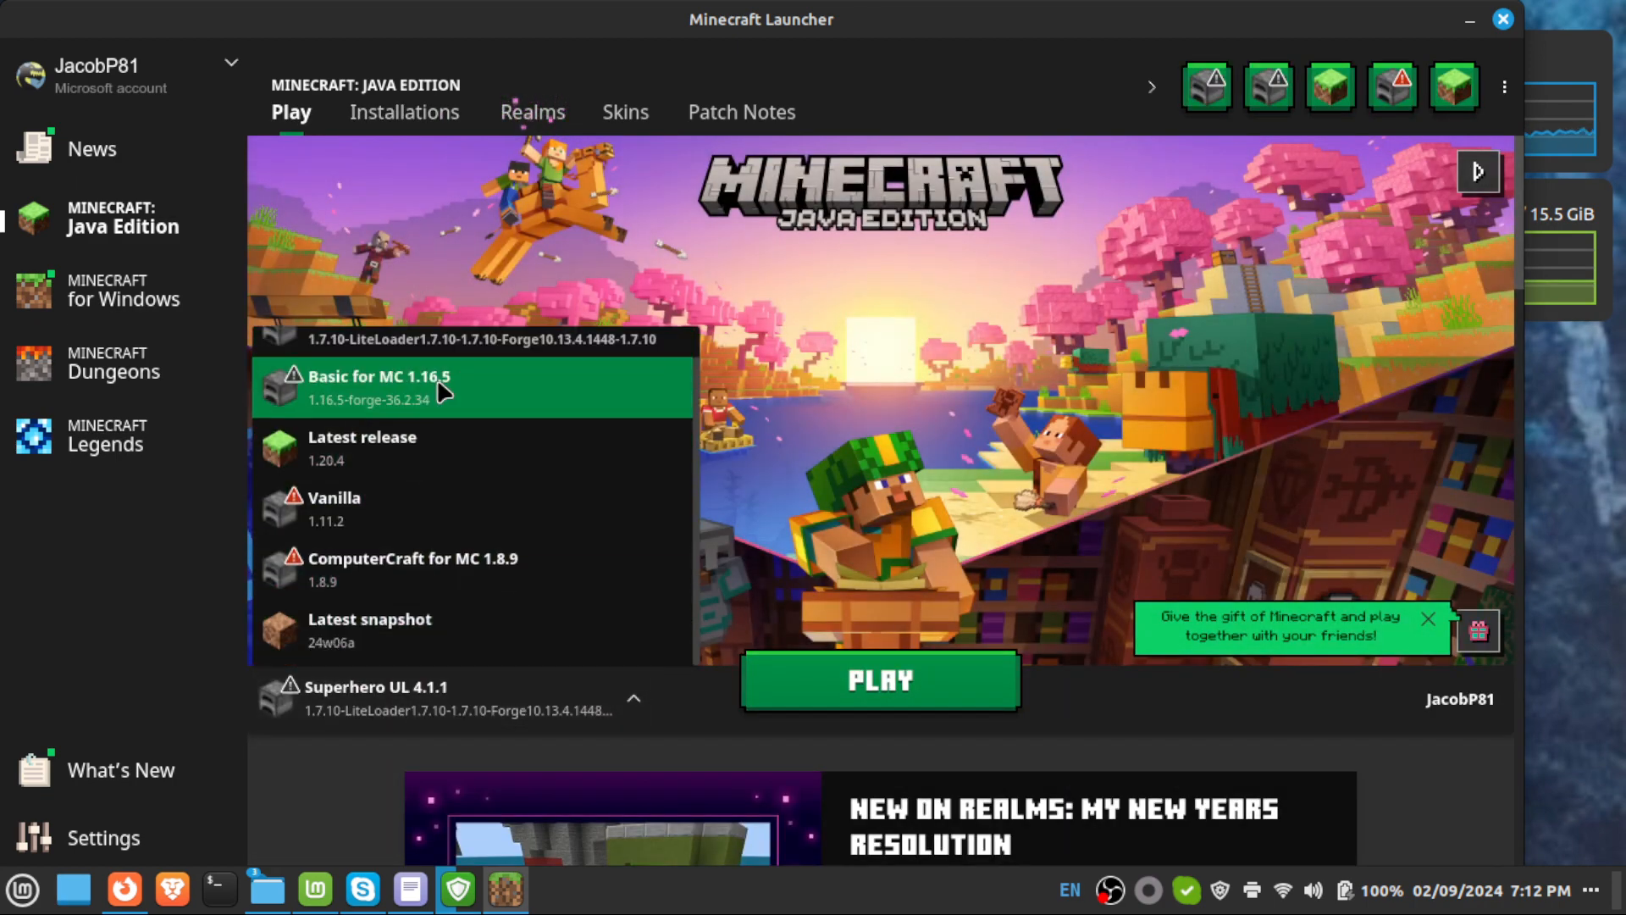
click(450, 563)
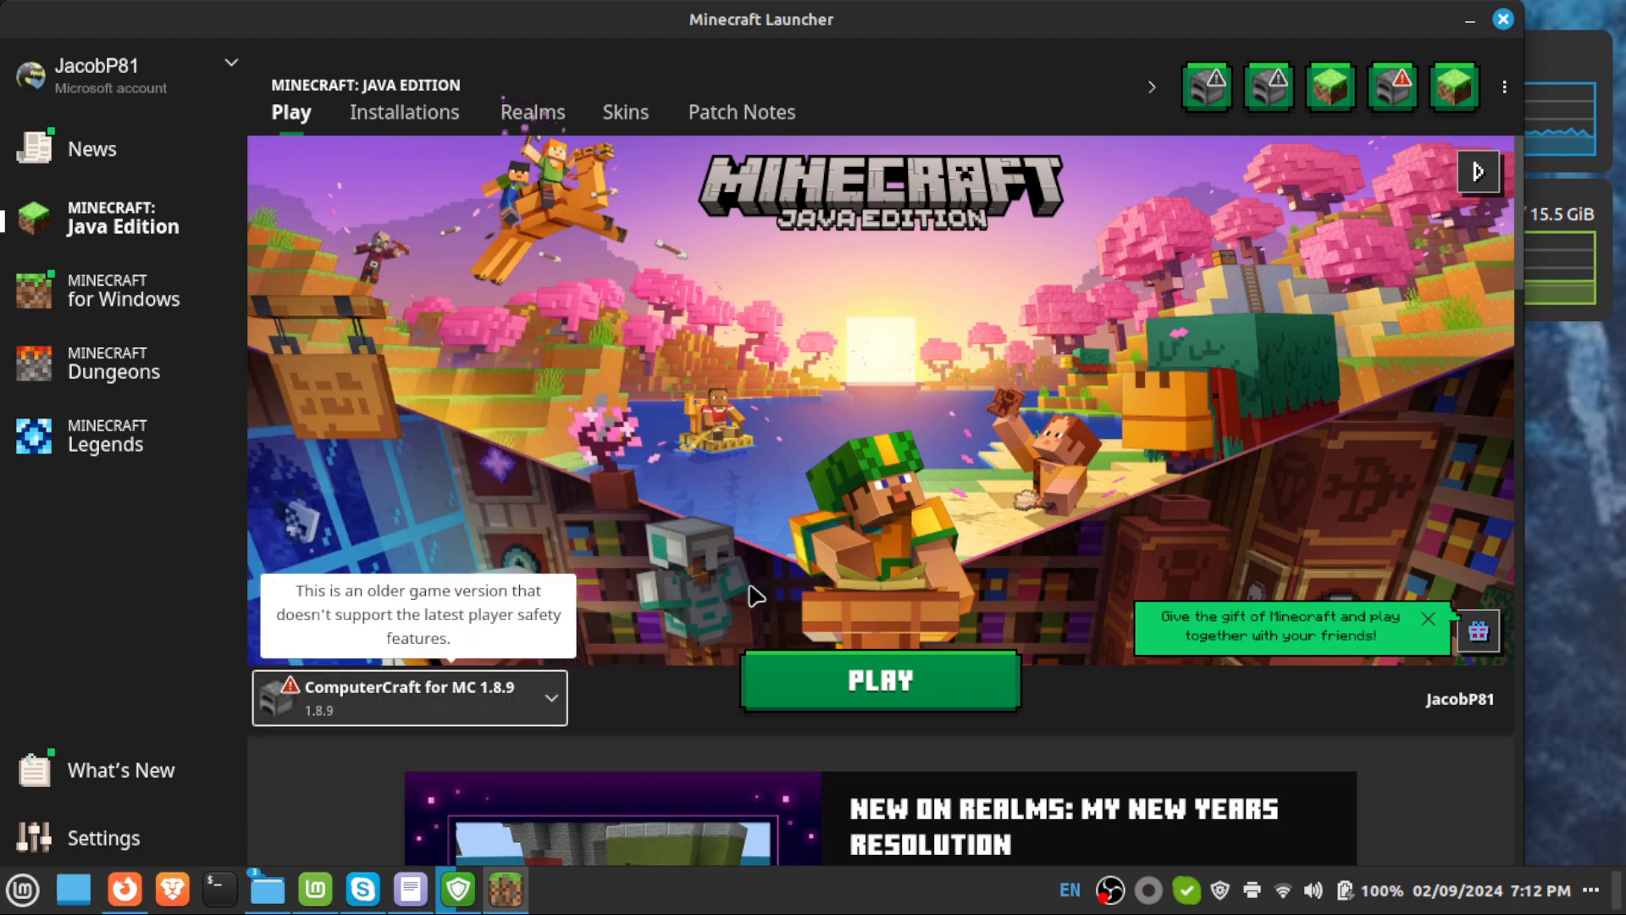
Launch the selected installation, acknowledging the older-version risks and disabling further warnings for it.
click(881, 684)
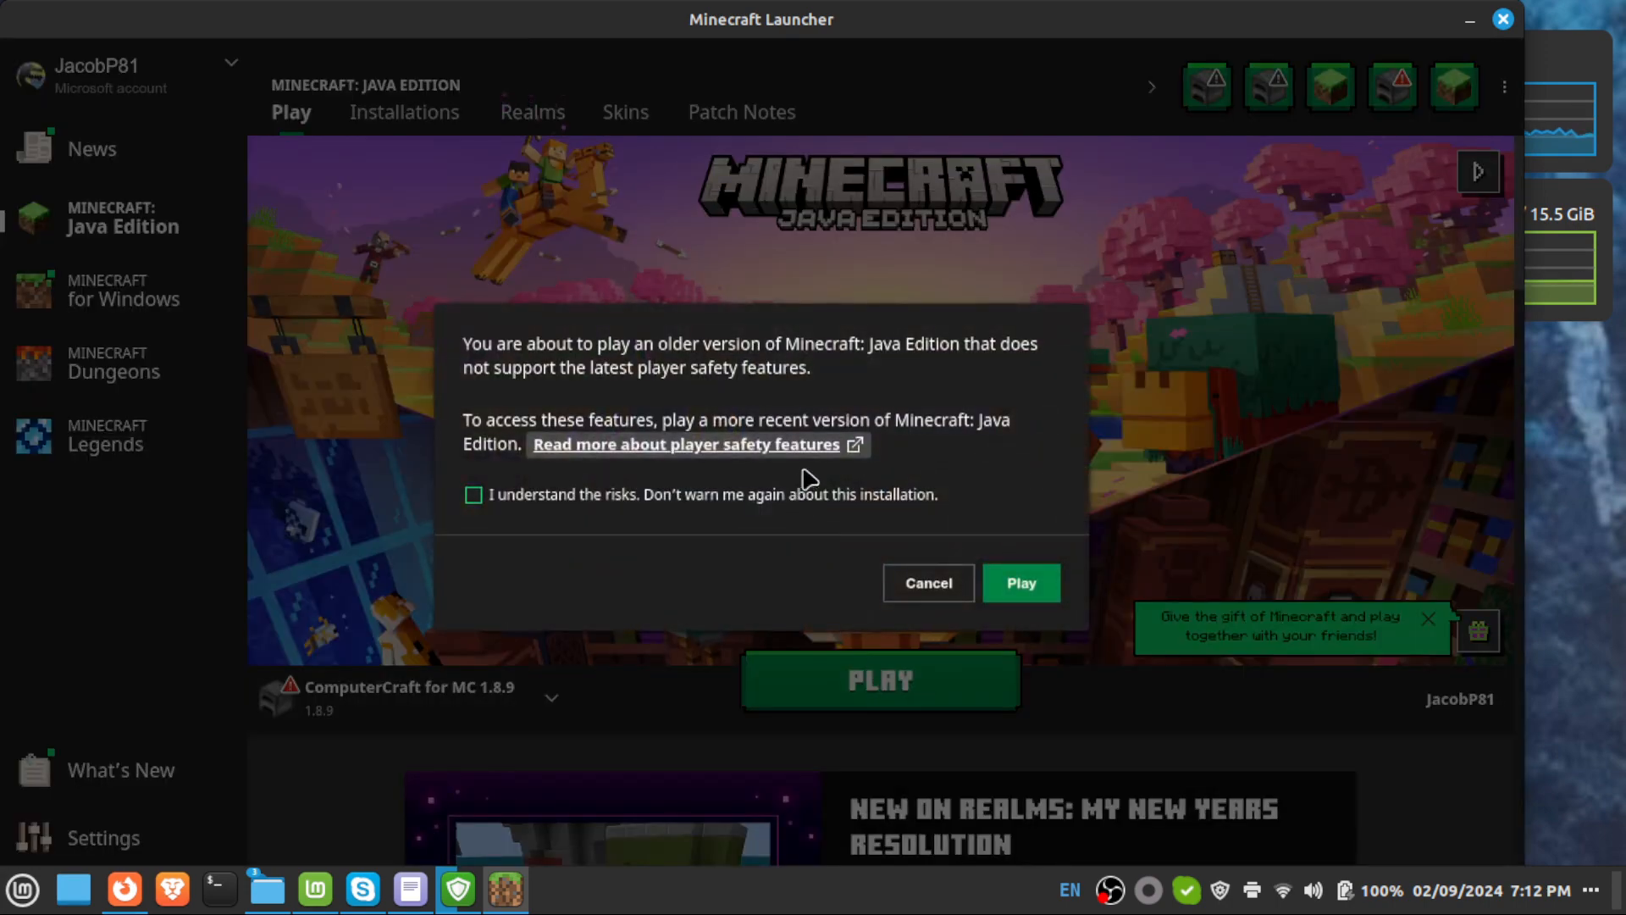
click(467, 508)
click(479, 494)
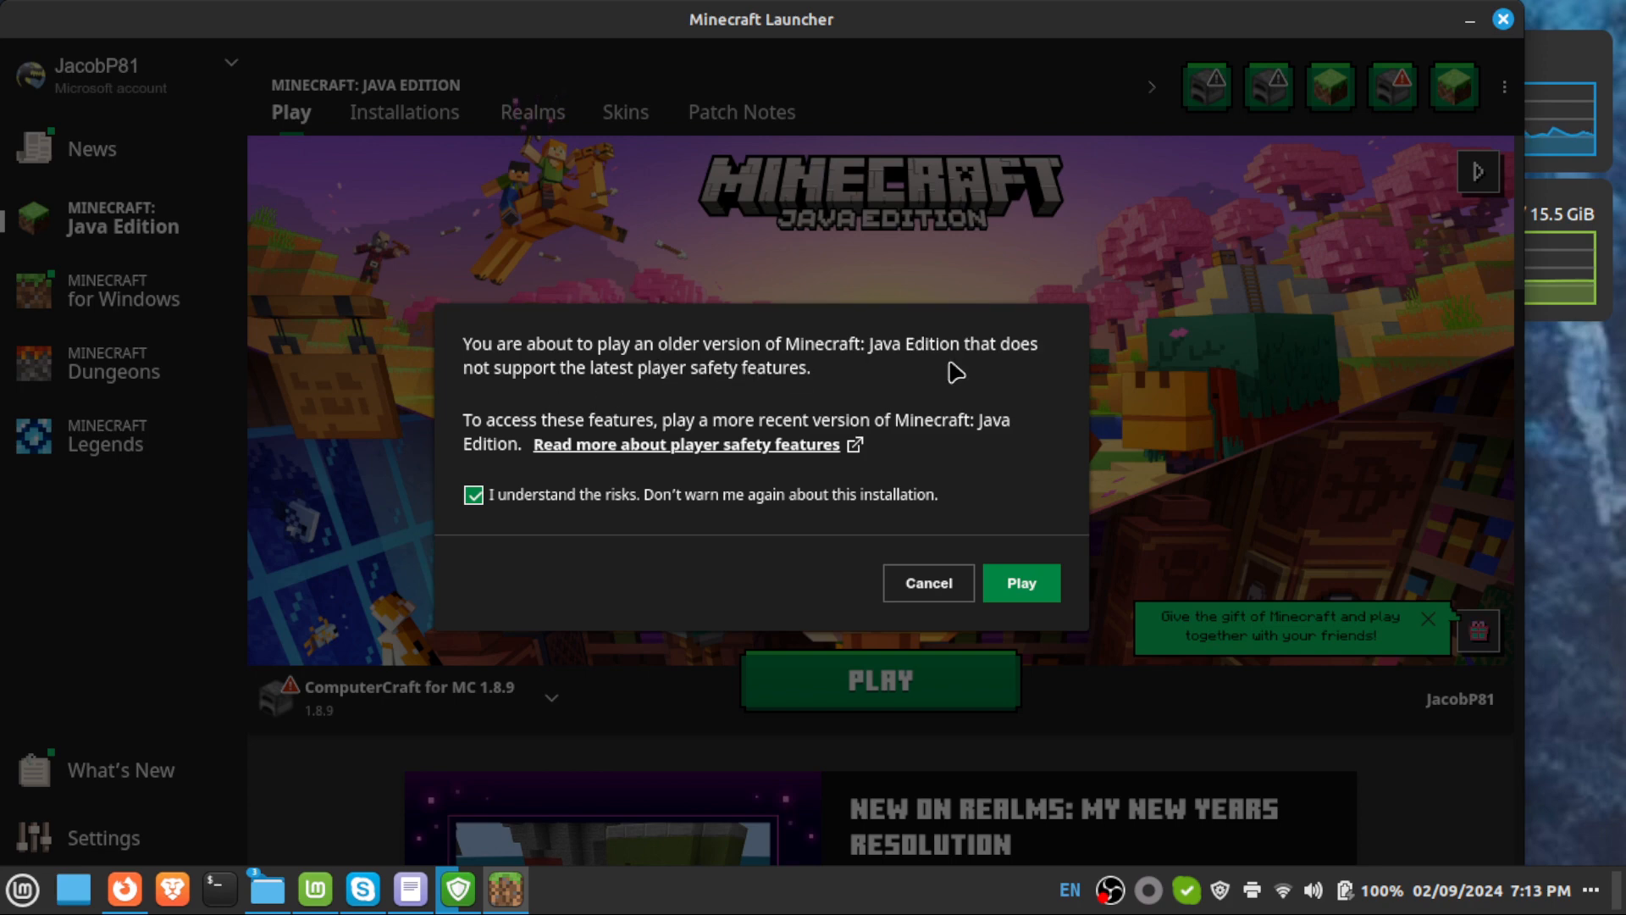
click(1021, 589)
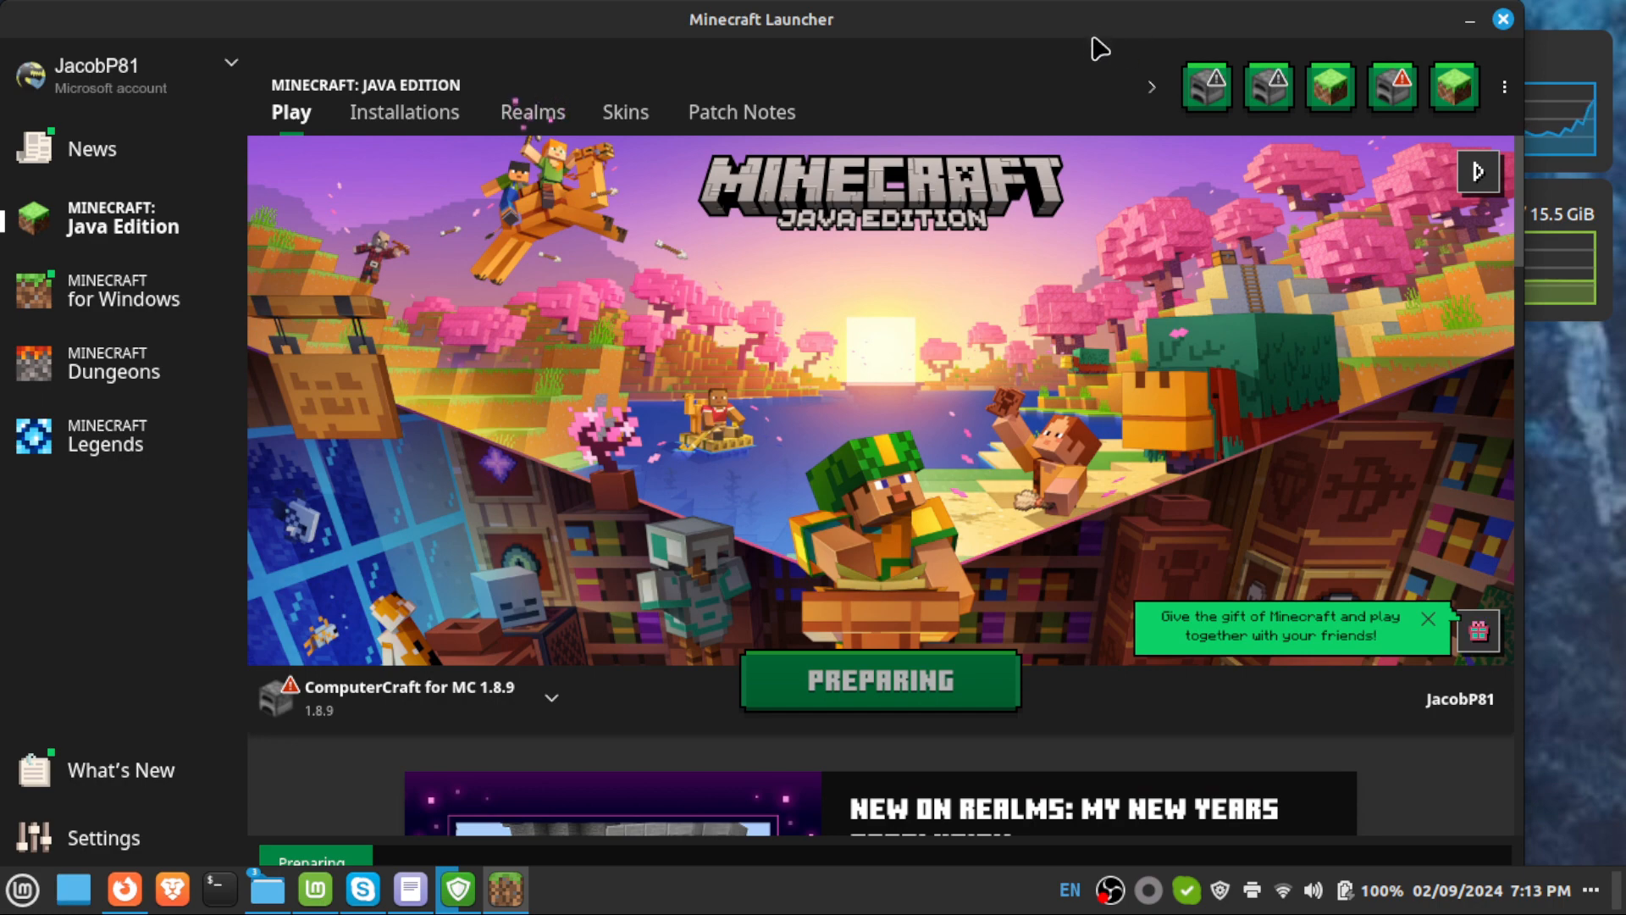
Examine the contents of the ComputerCraft for MC 1.8.9 folder inside forge, go back up to forge and minimize the file manager.
mouse_move(267, 903)
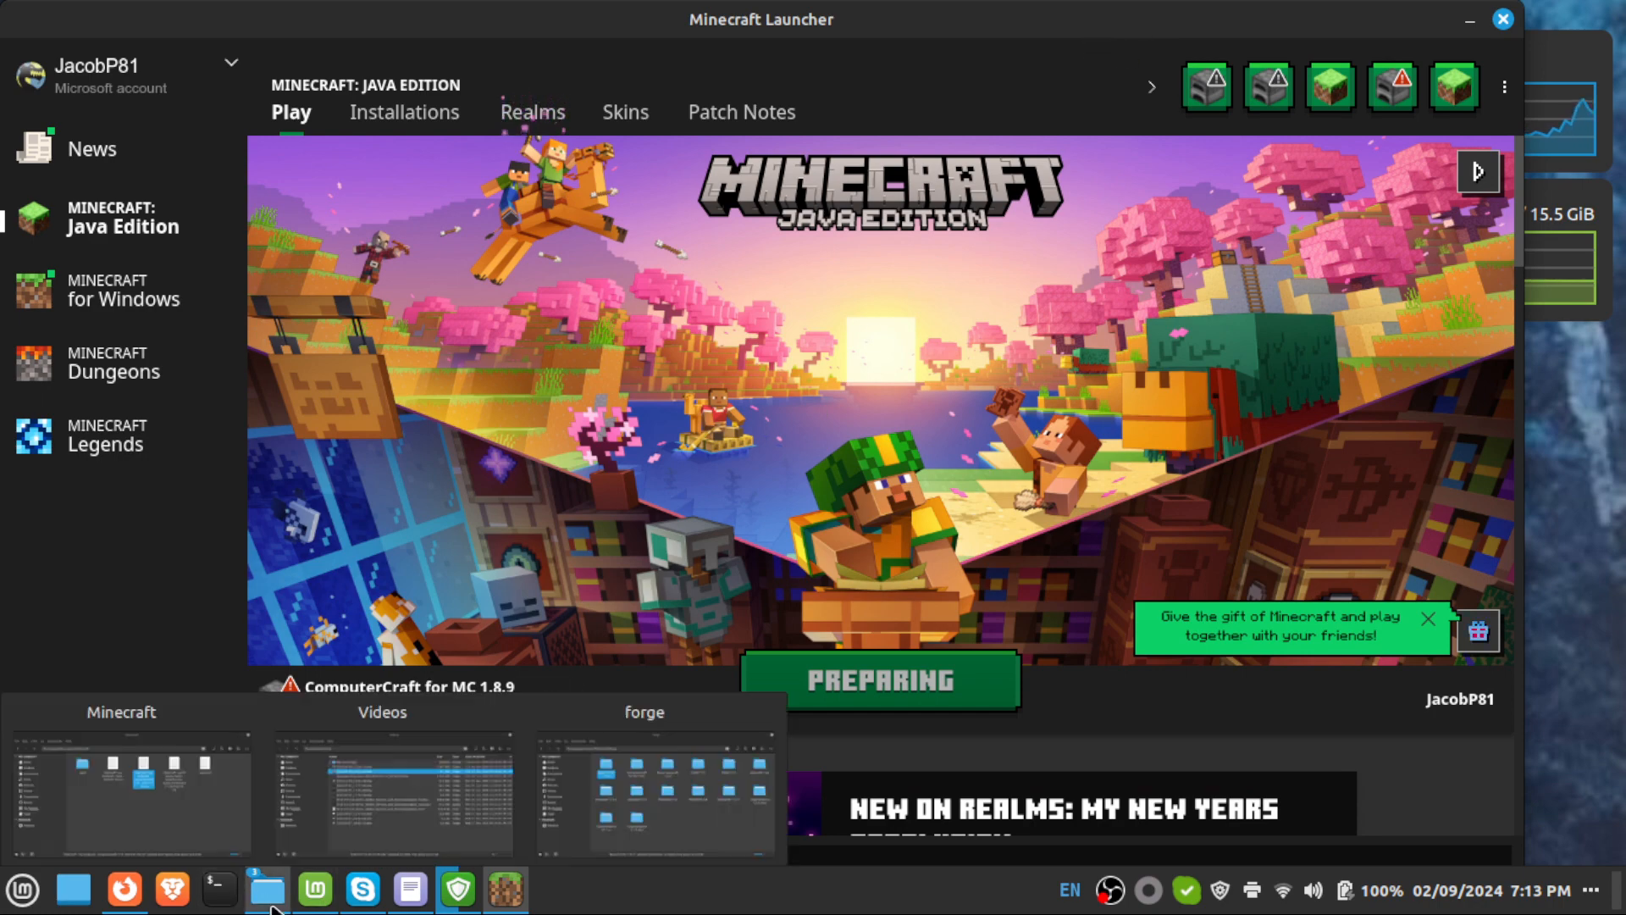
click(647, 799)
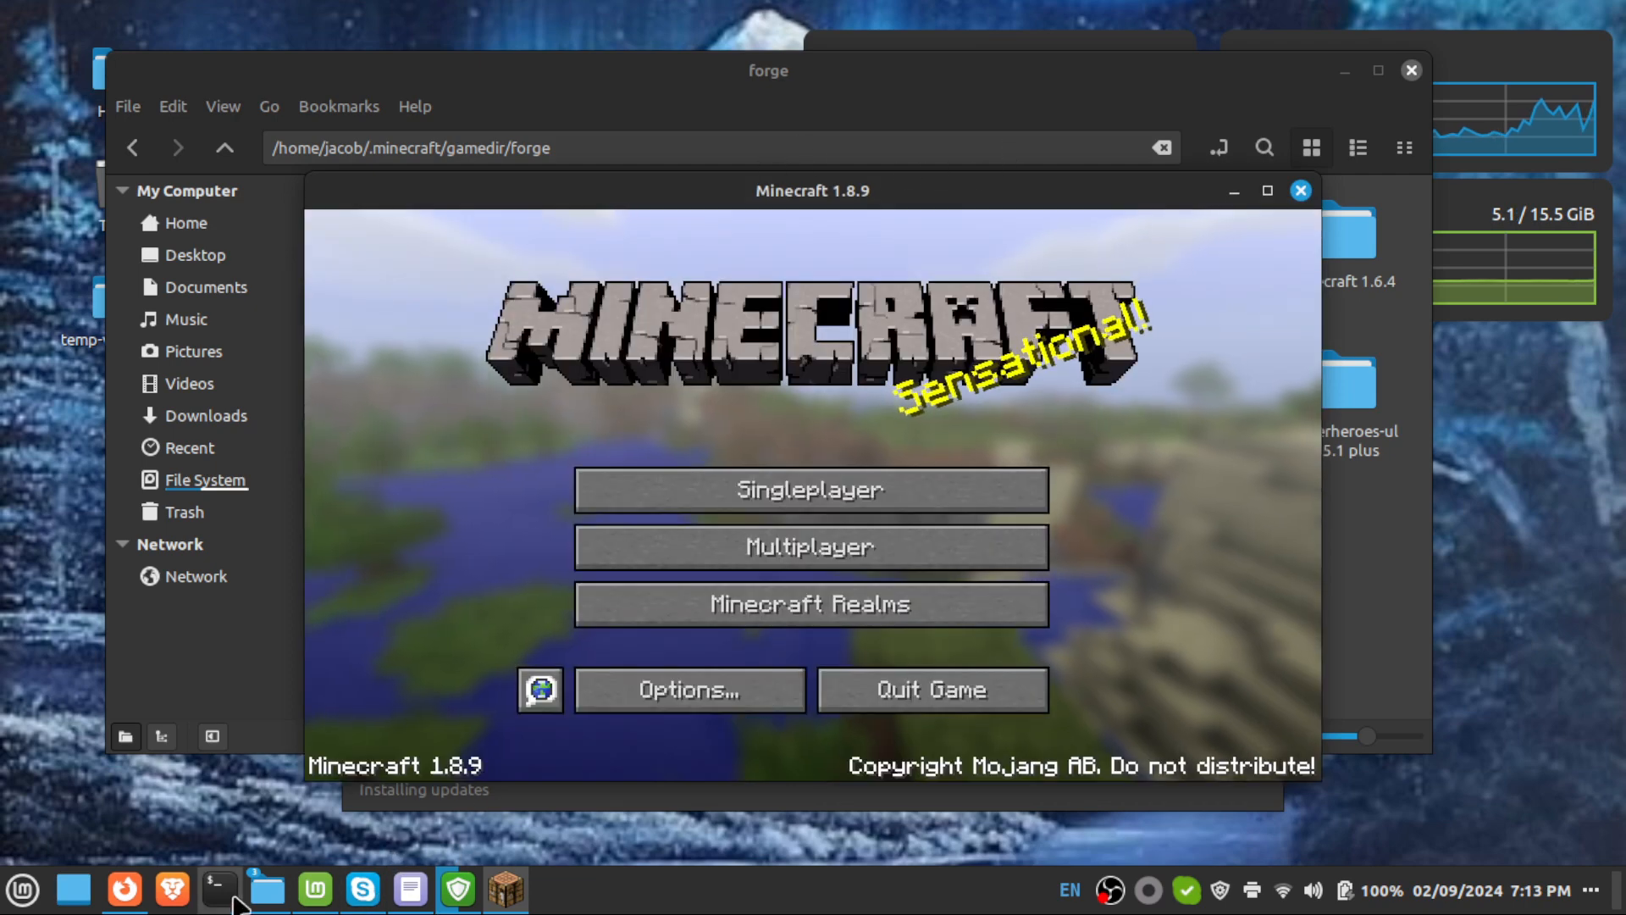
click(263, 903)
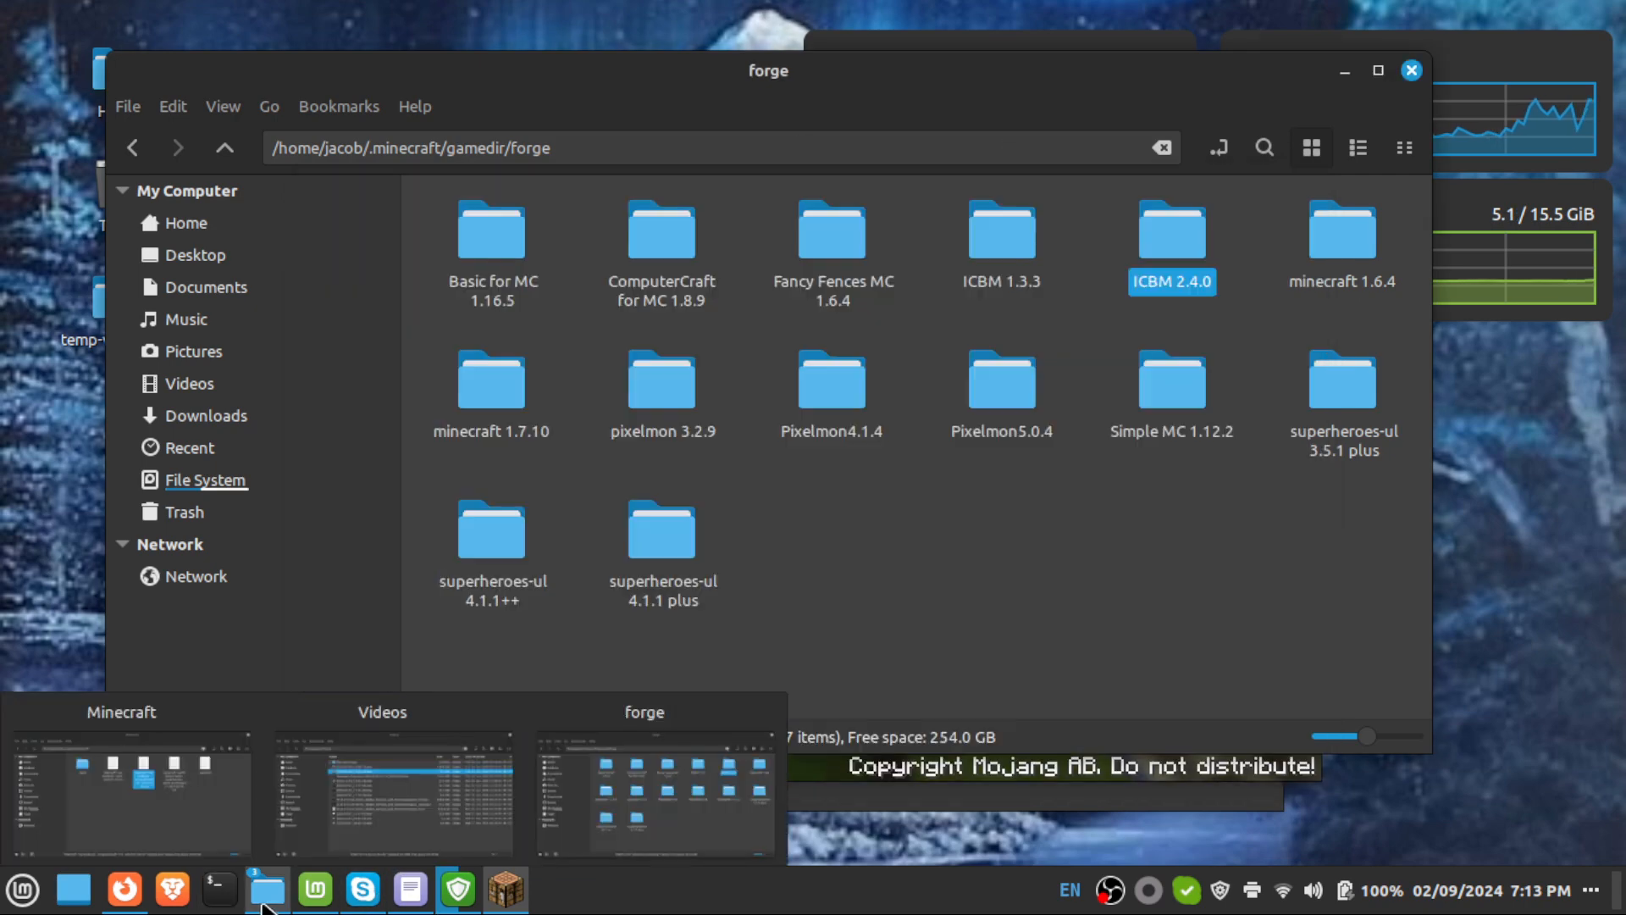
double_click(661, 253)
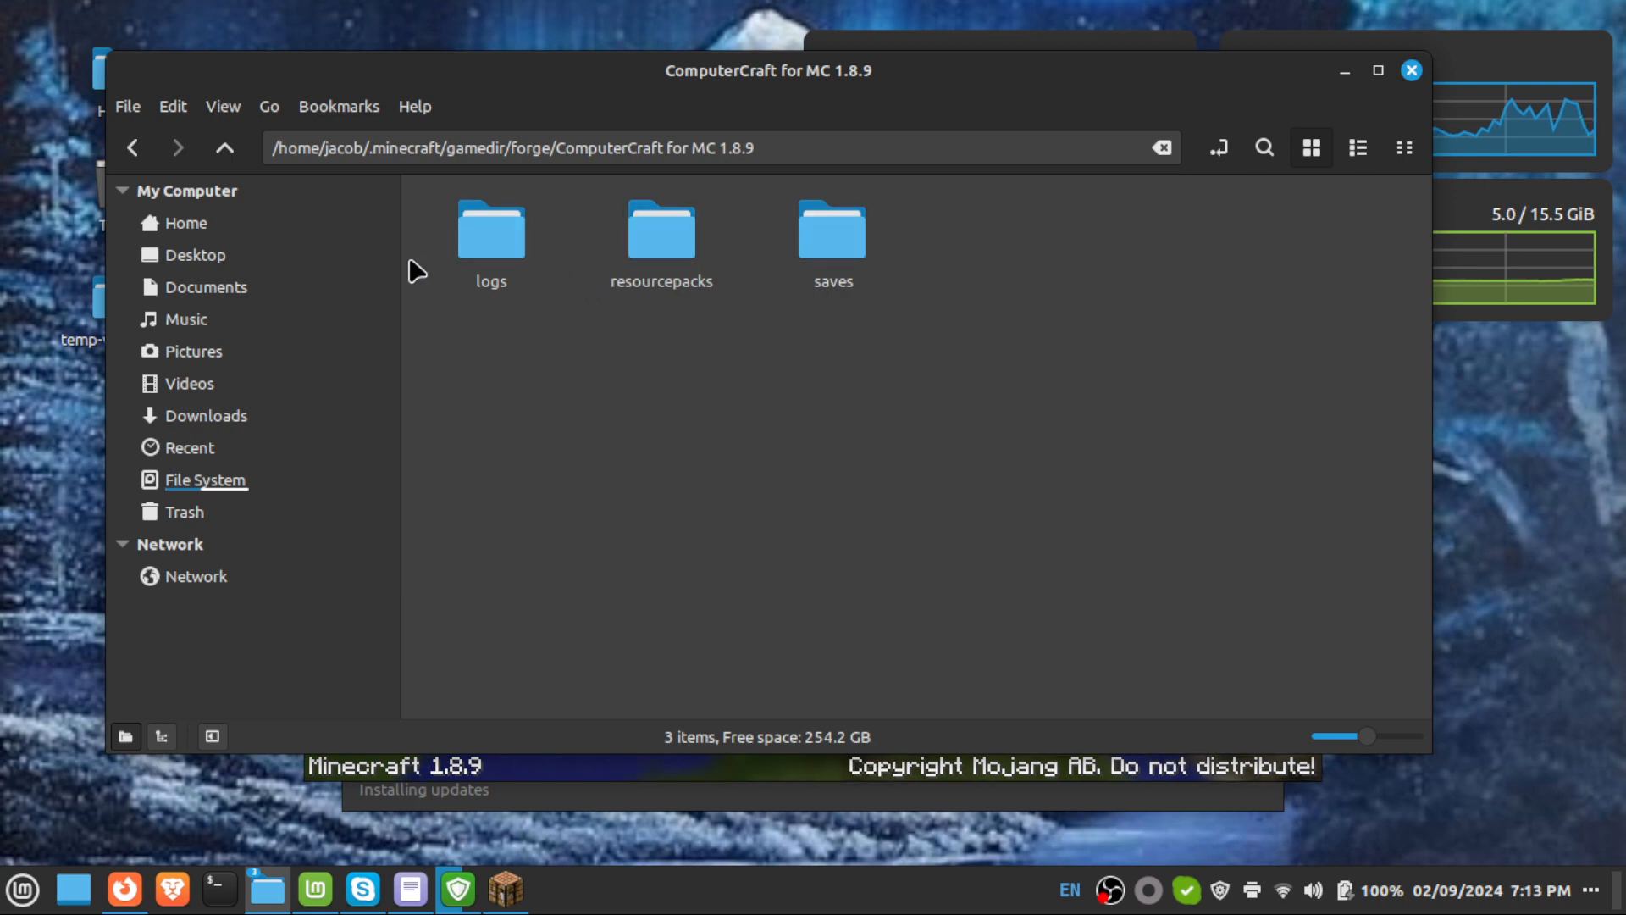
click(1344, 71)
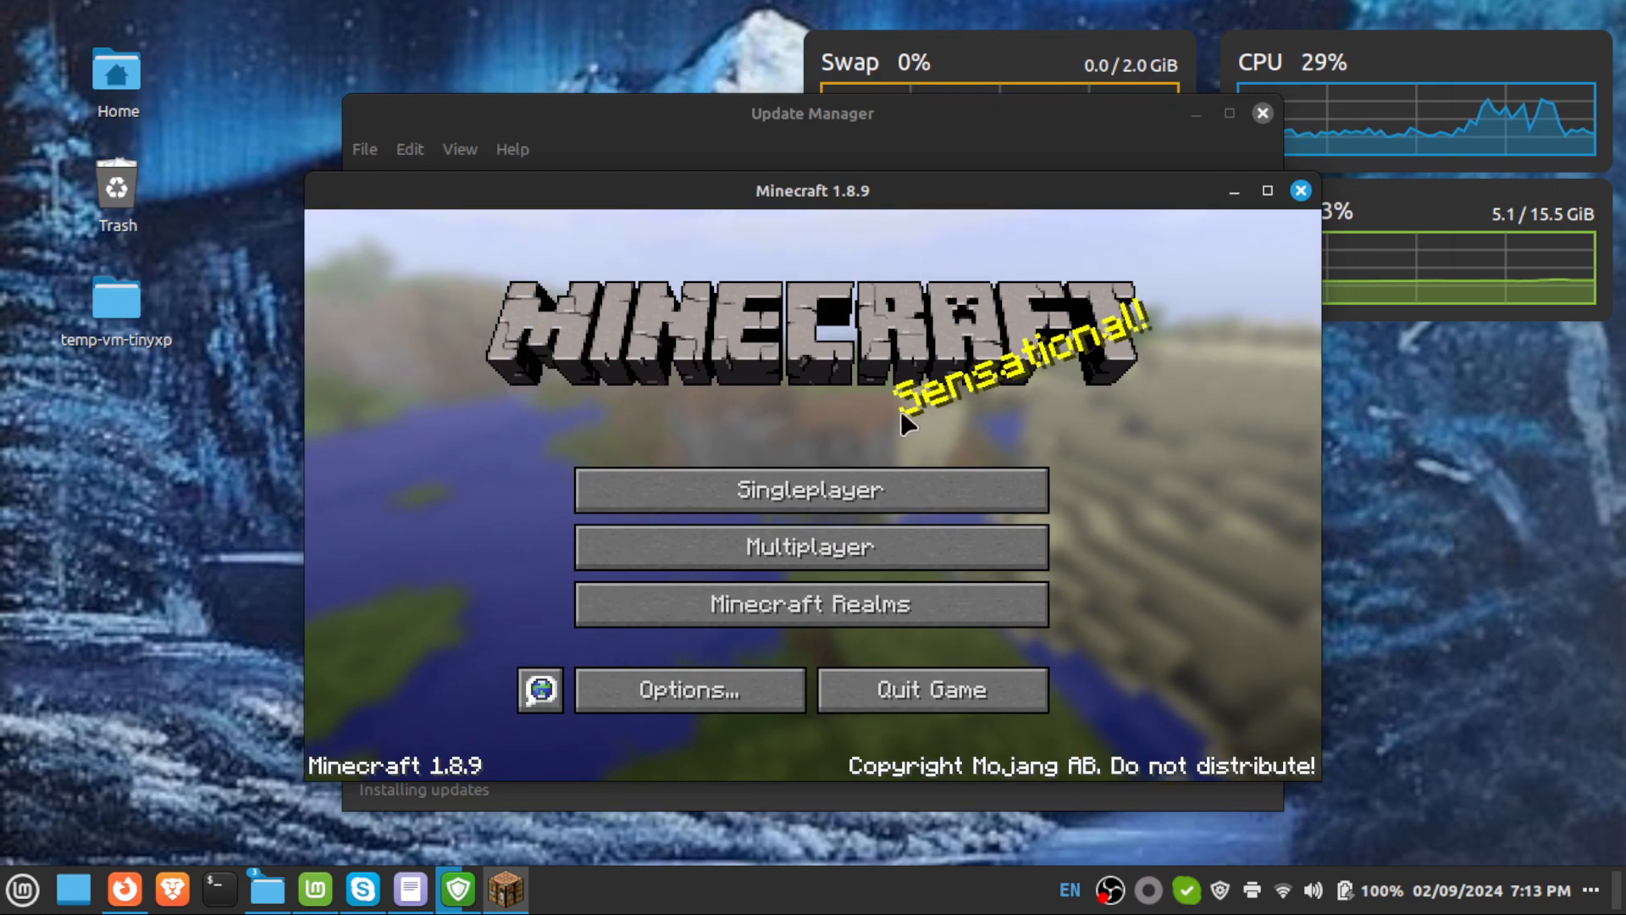
mouse_move(412, 903)
click(268, 885)
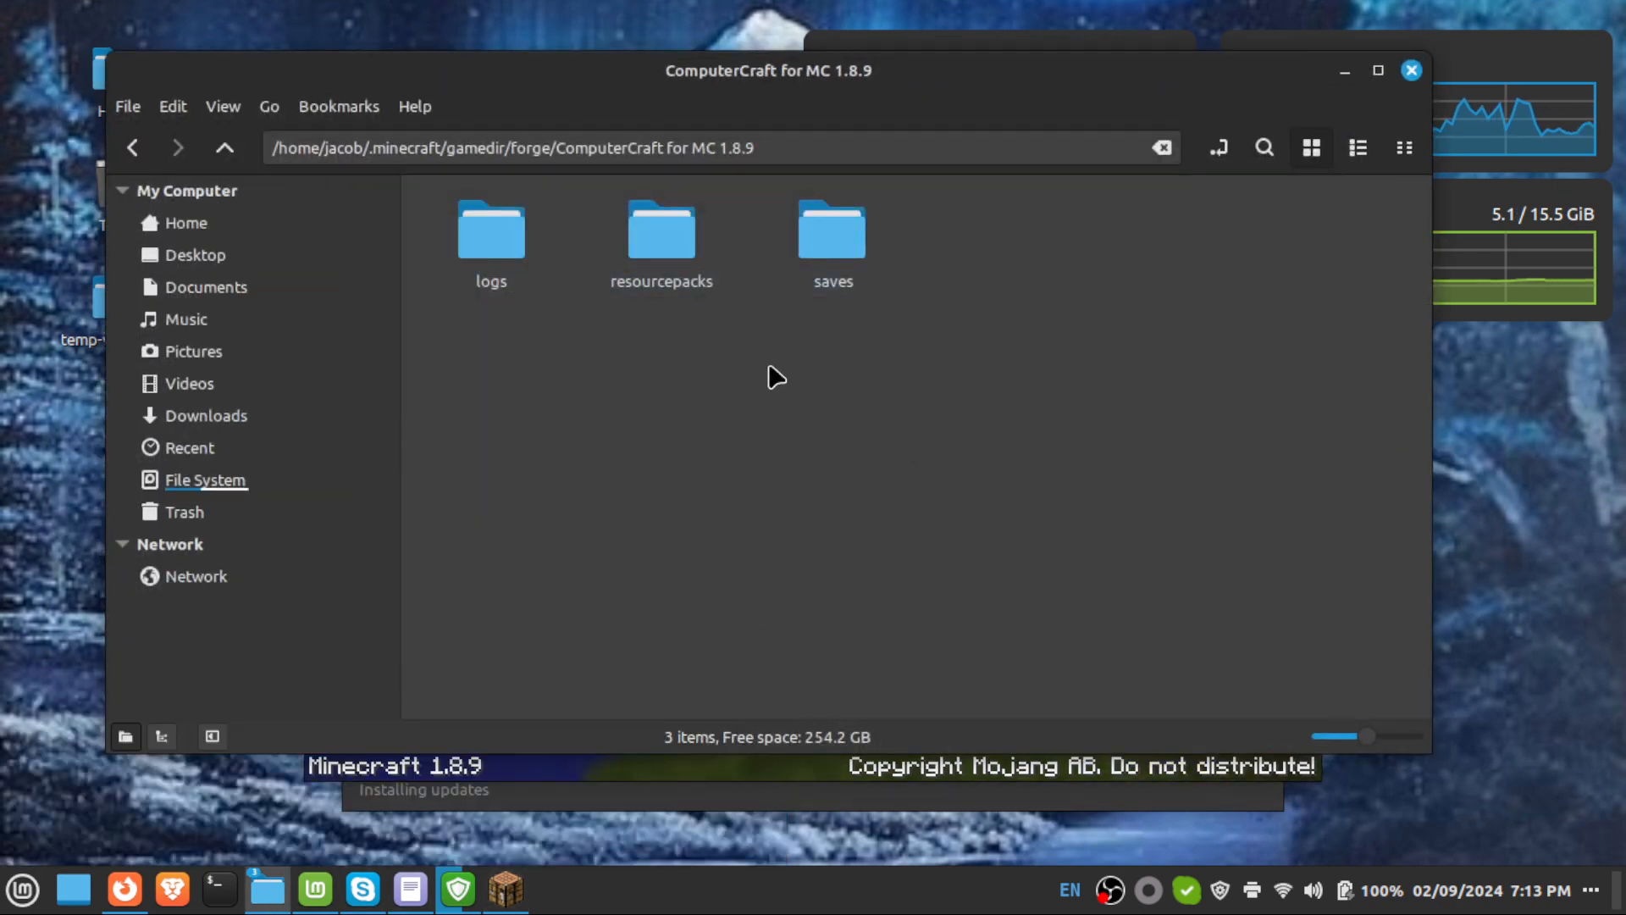
click(223, 150)
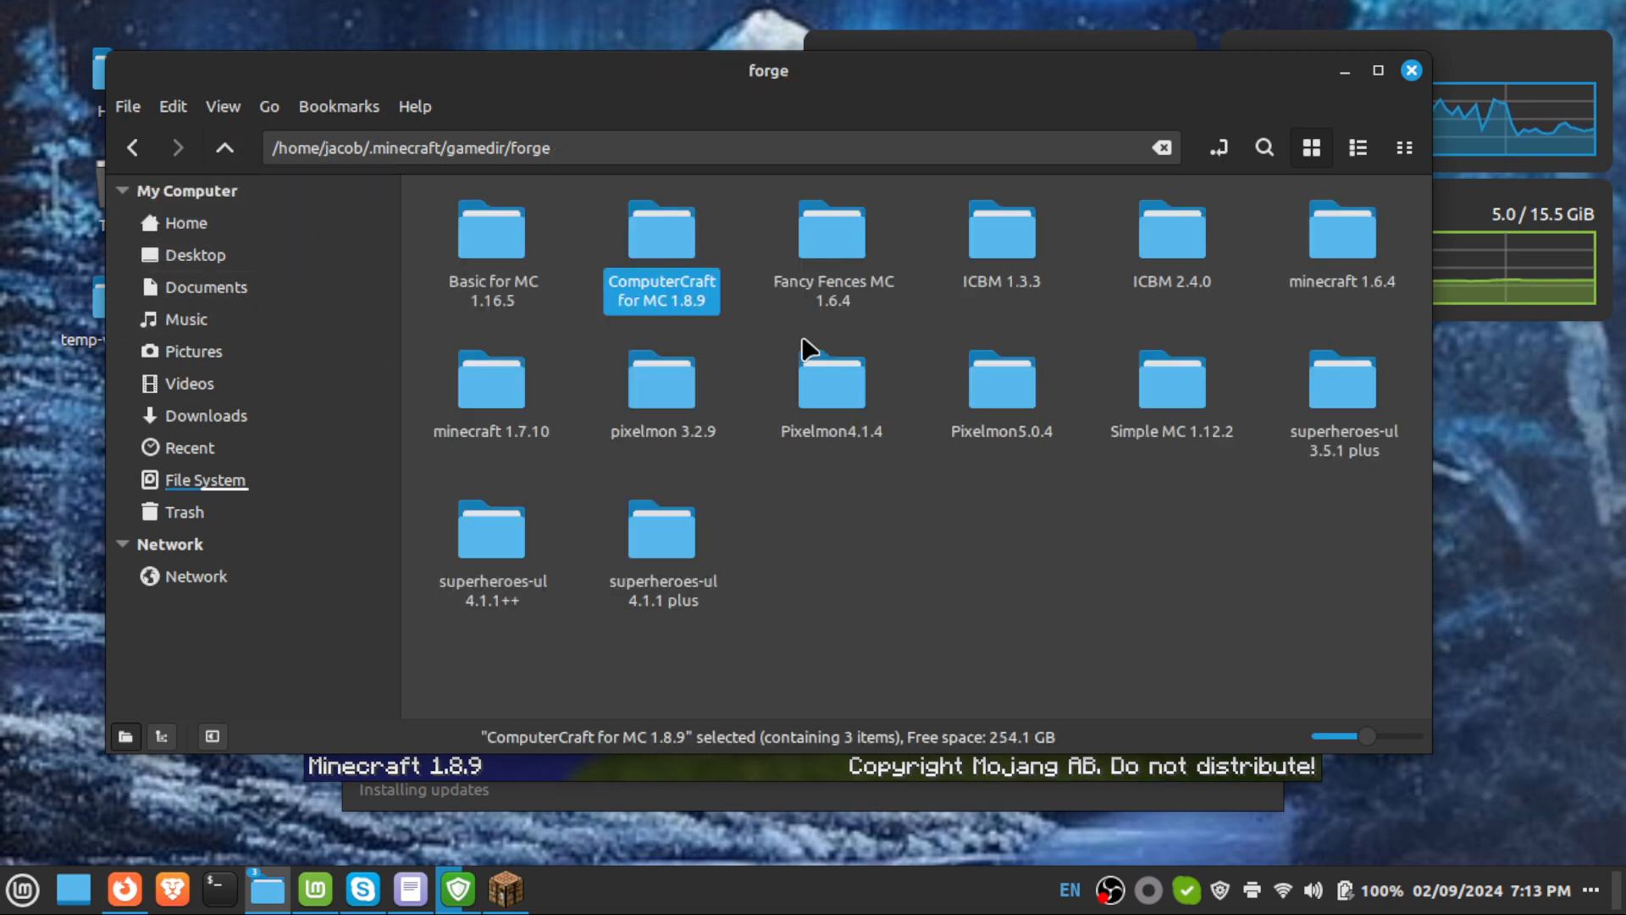
click(1345, 72)
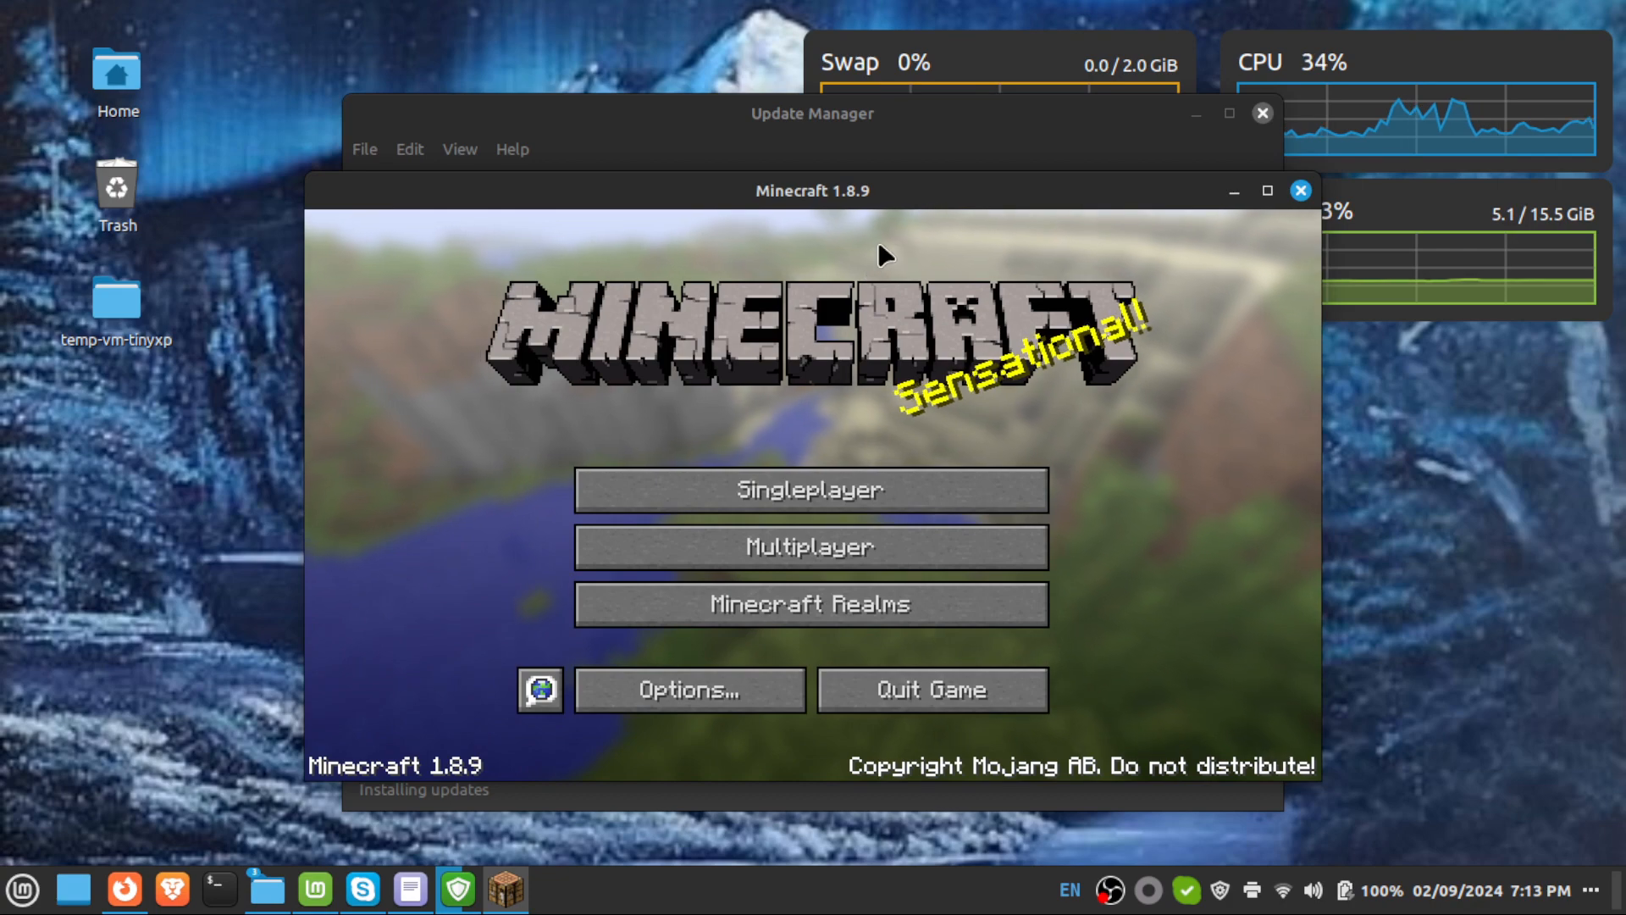
Check the singleplayer world list in Minecraft 1.8.9 and quit the game.
click(826, 495)
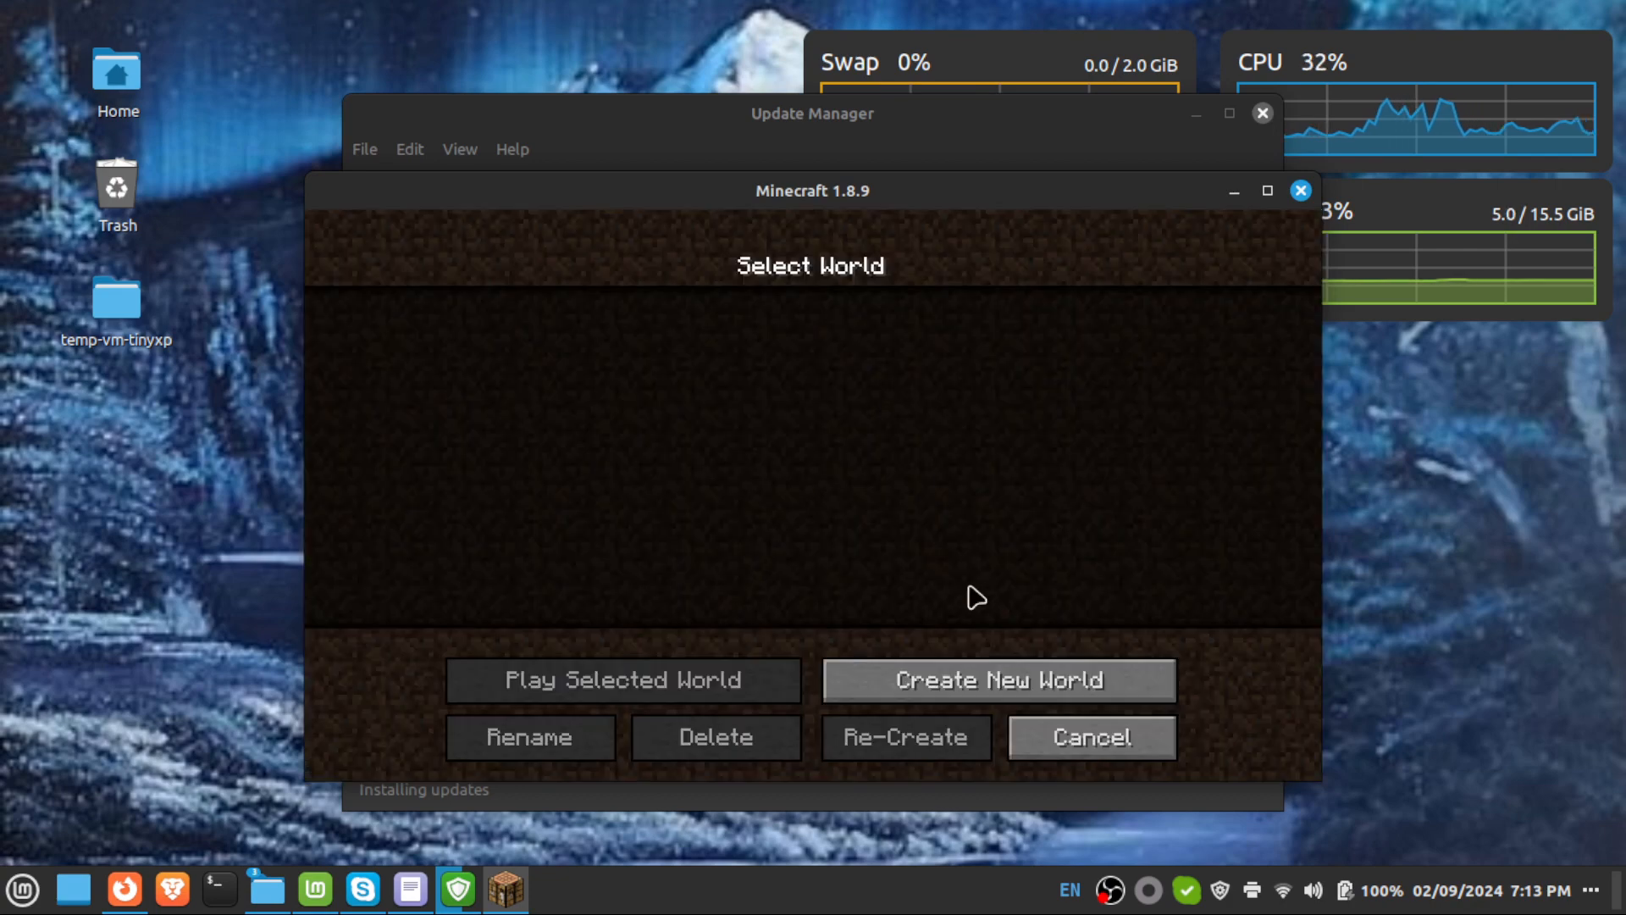
click(1069, 733)
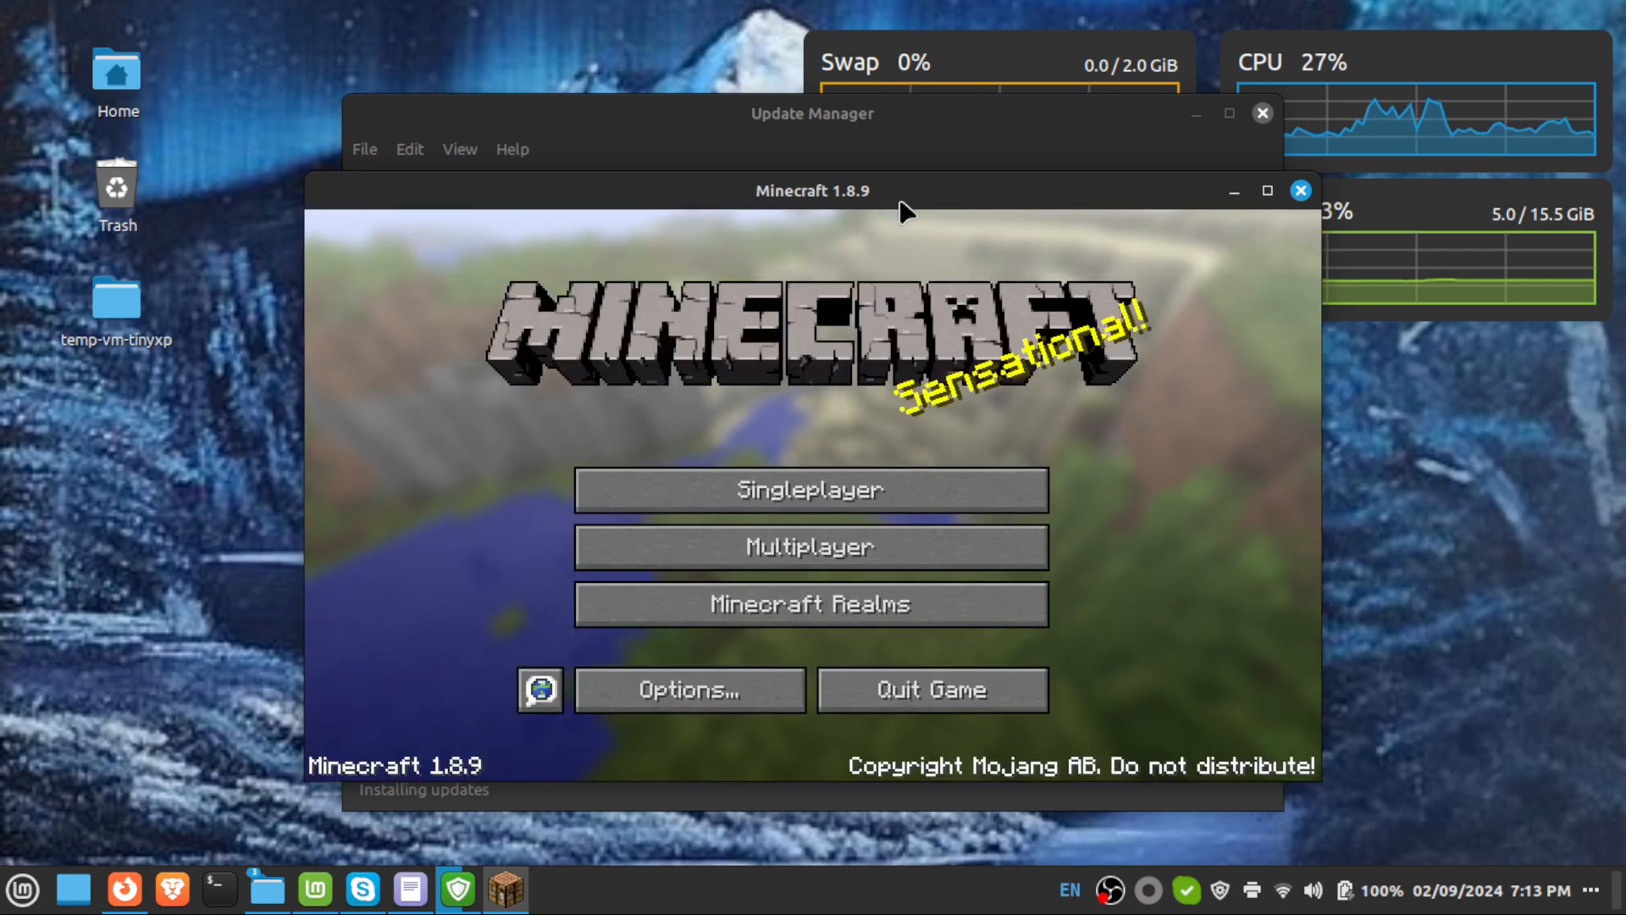
click(959, 703)
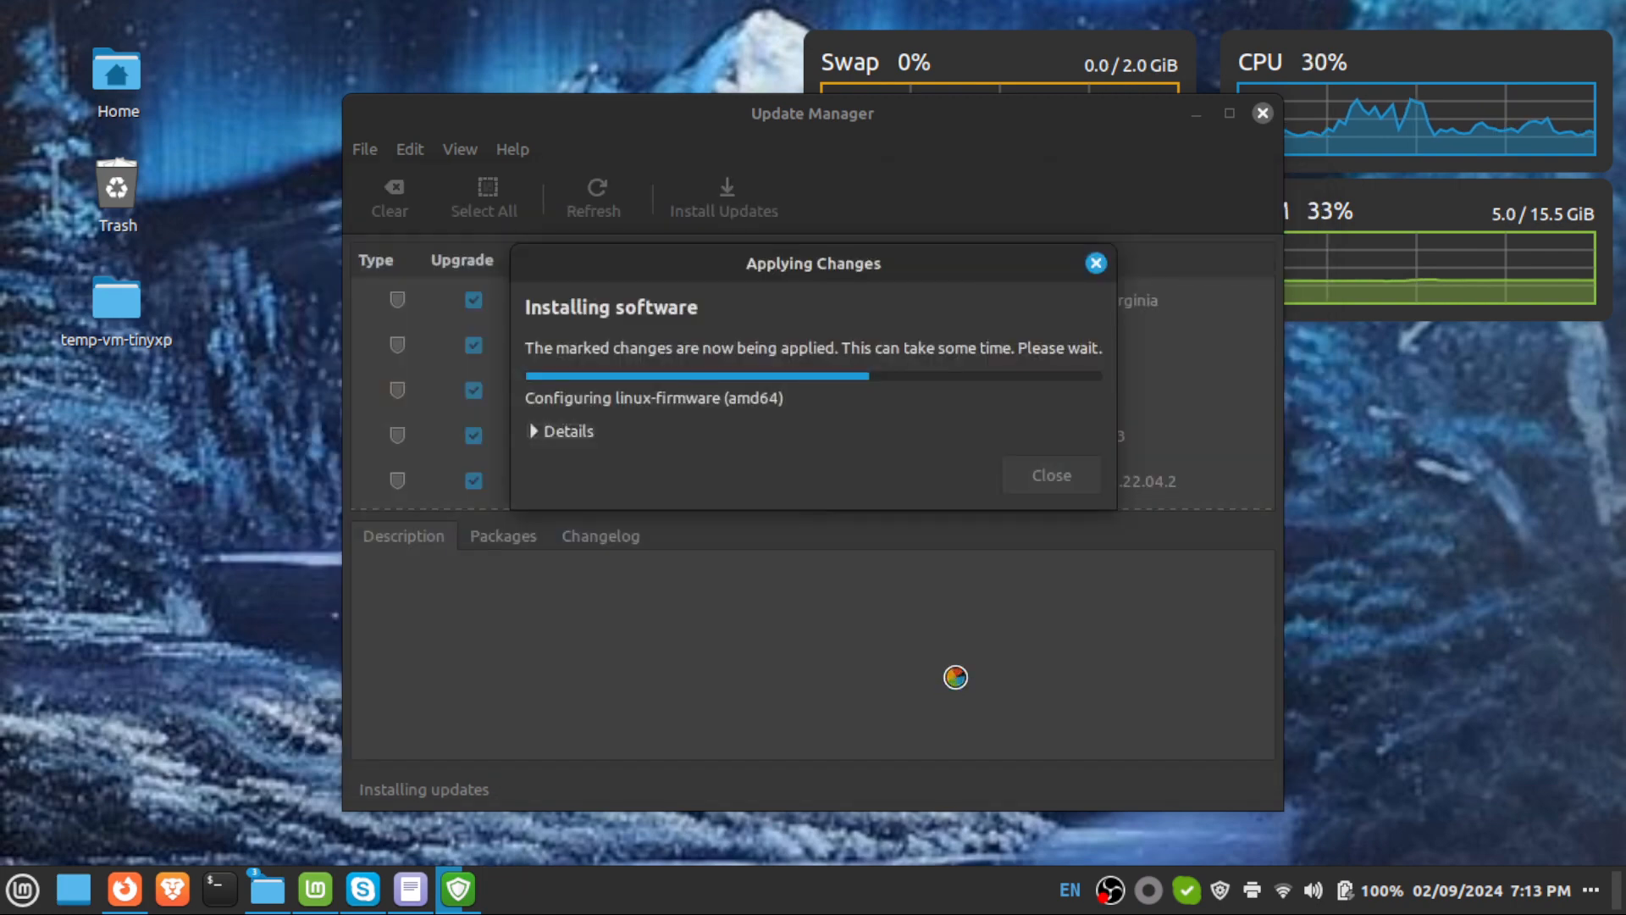
Move the Applying Changes dialog and Update Manager window apart and minimize Update Manager.
drag(820, 255, 1290, 346)
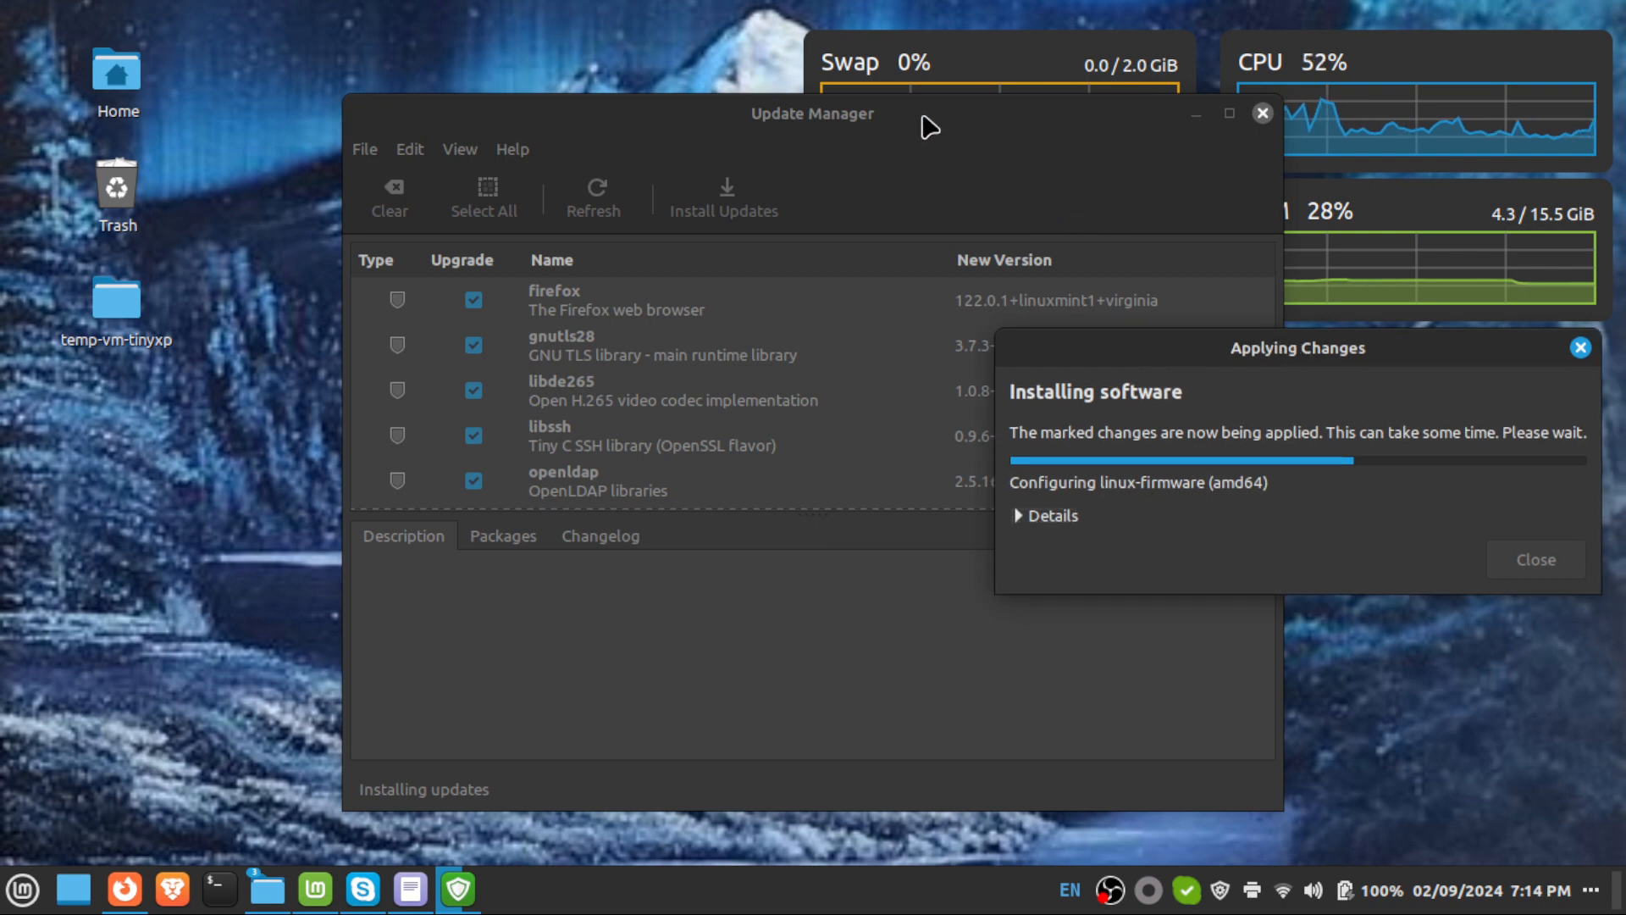
drag(923, 115, 717, 116)
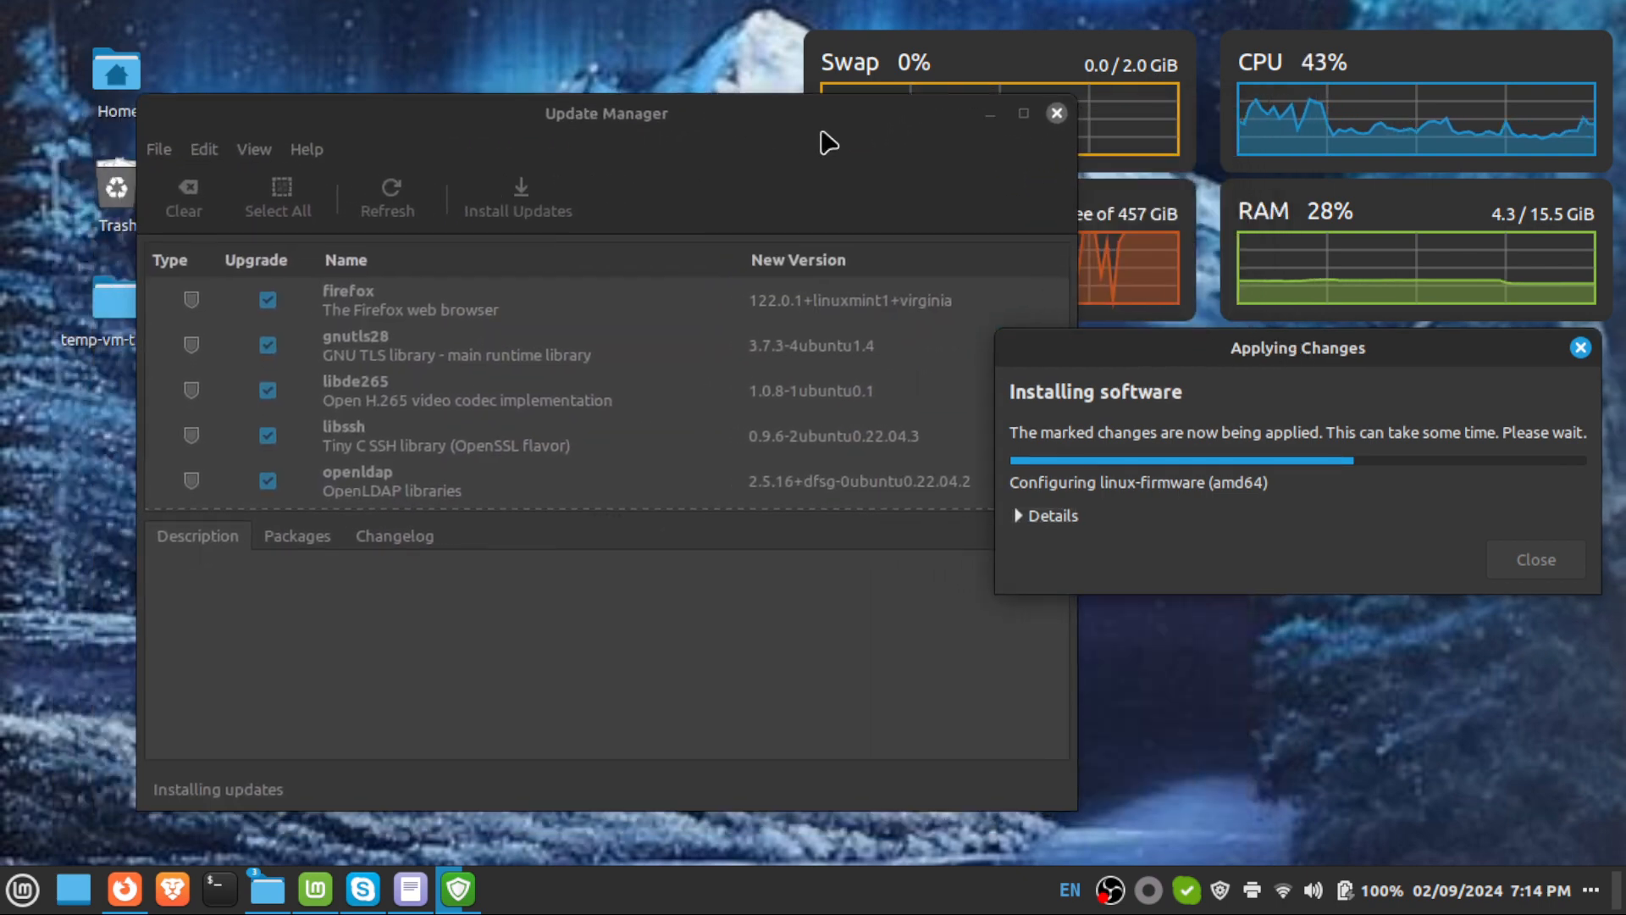
click(990, 115)
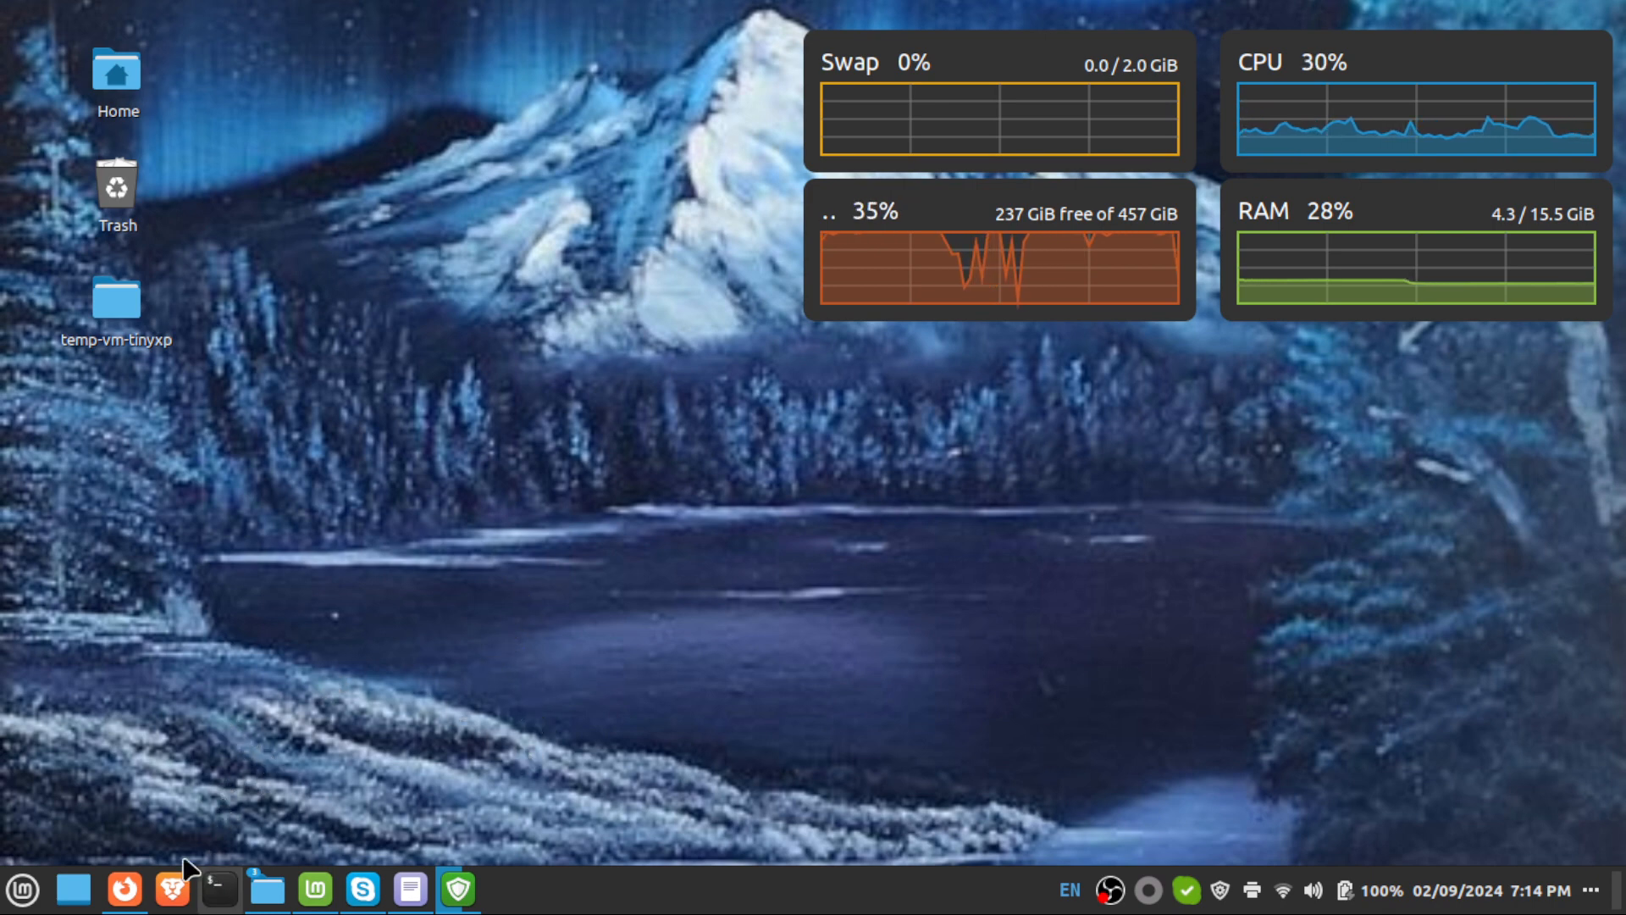
click(126, 900)
click(125, 900)
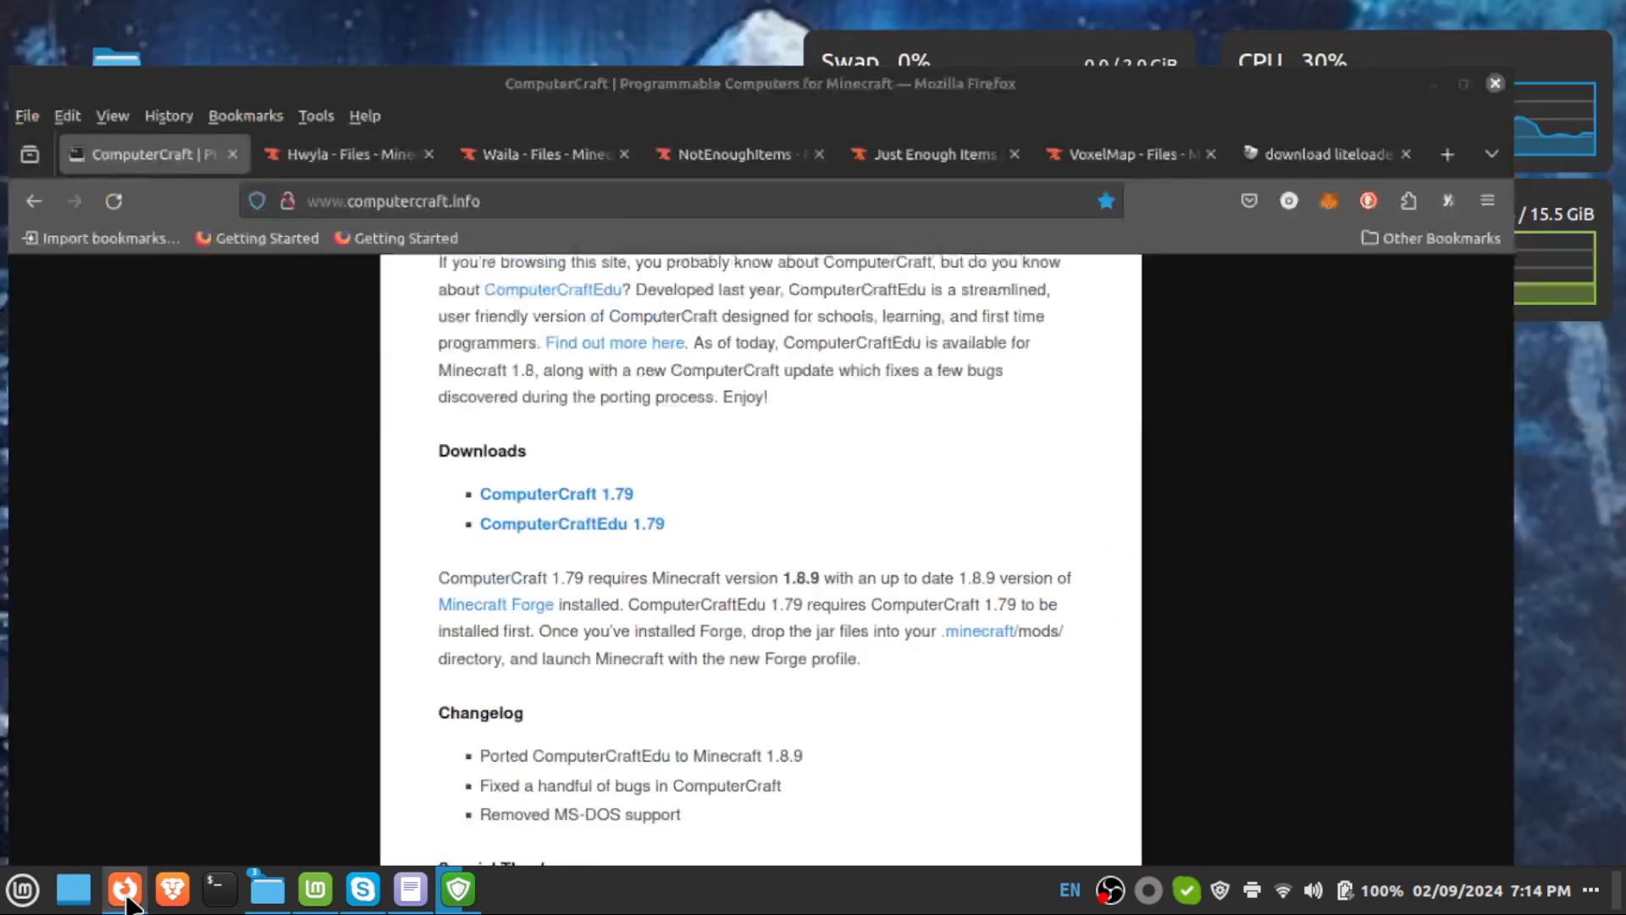
mouse_move(331, 889)
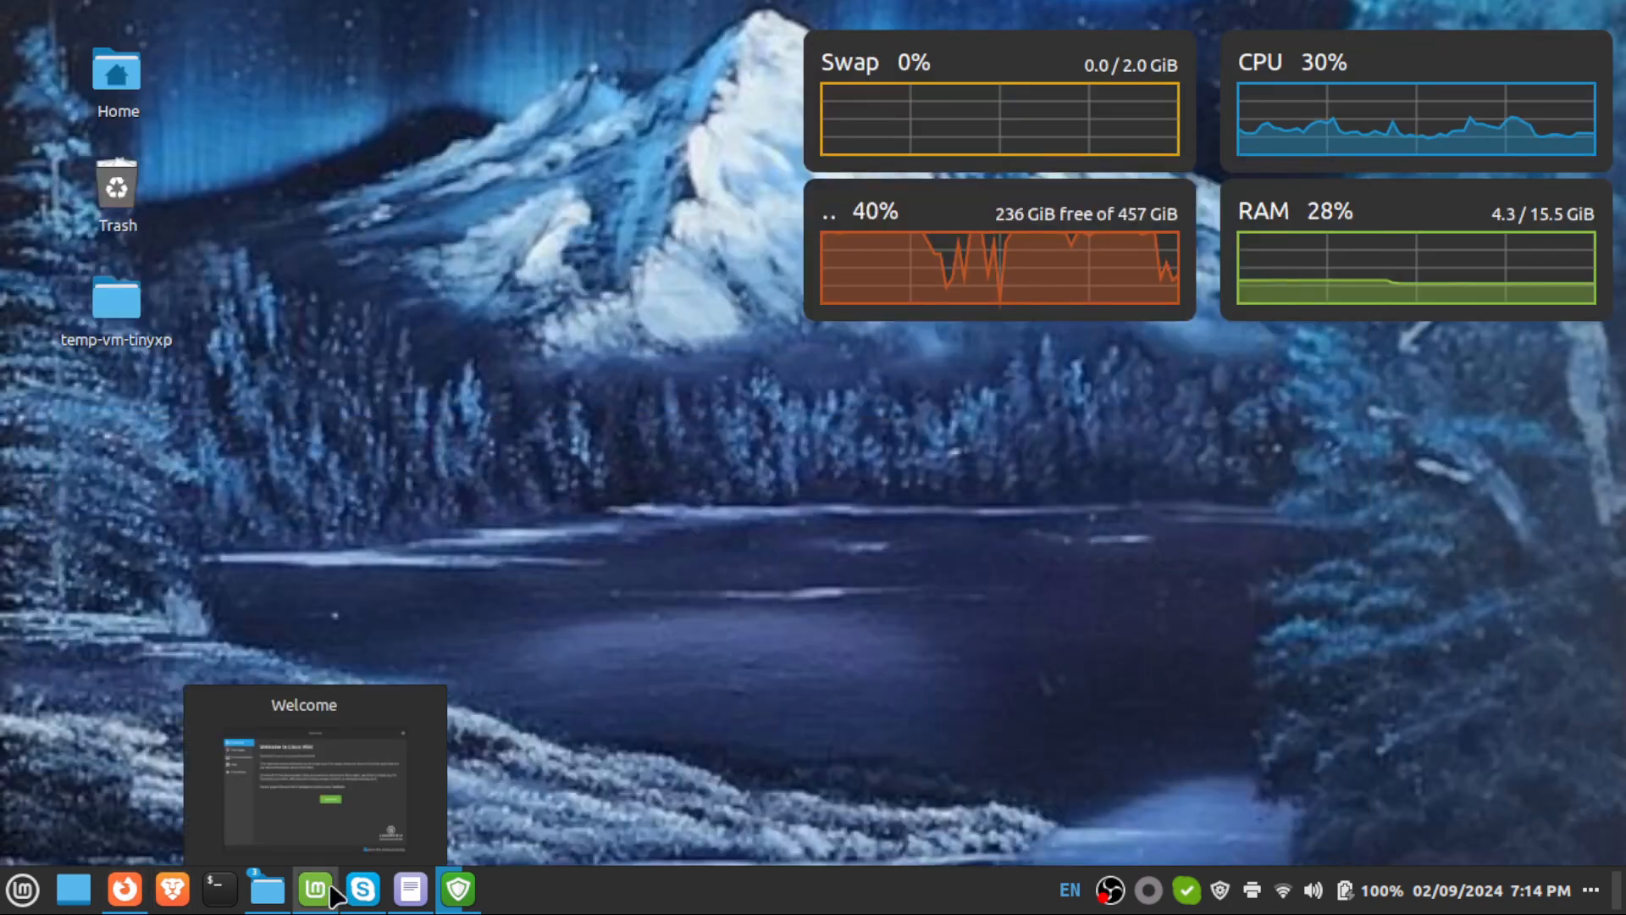
click(410, 891)
click(410, 891)
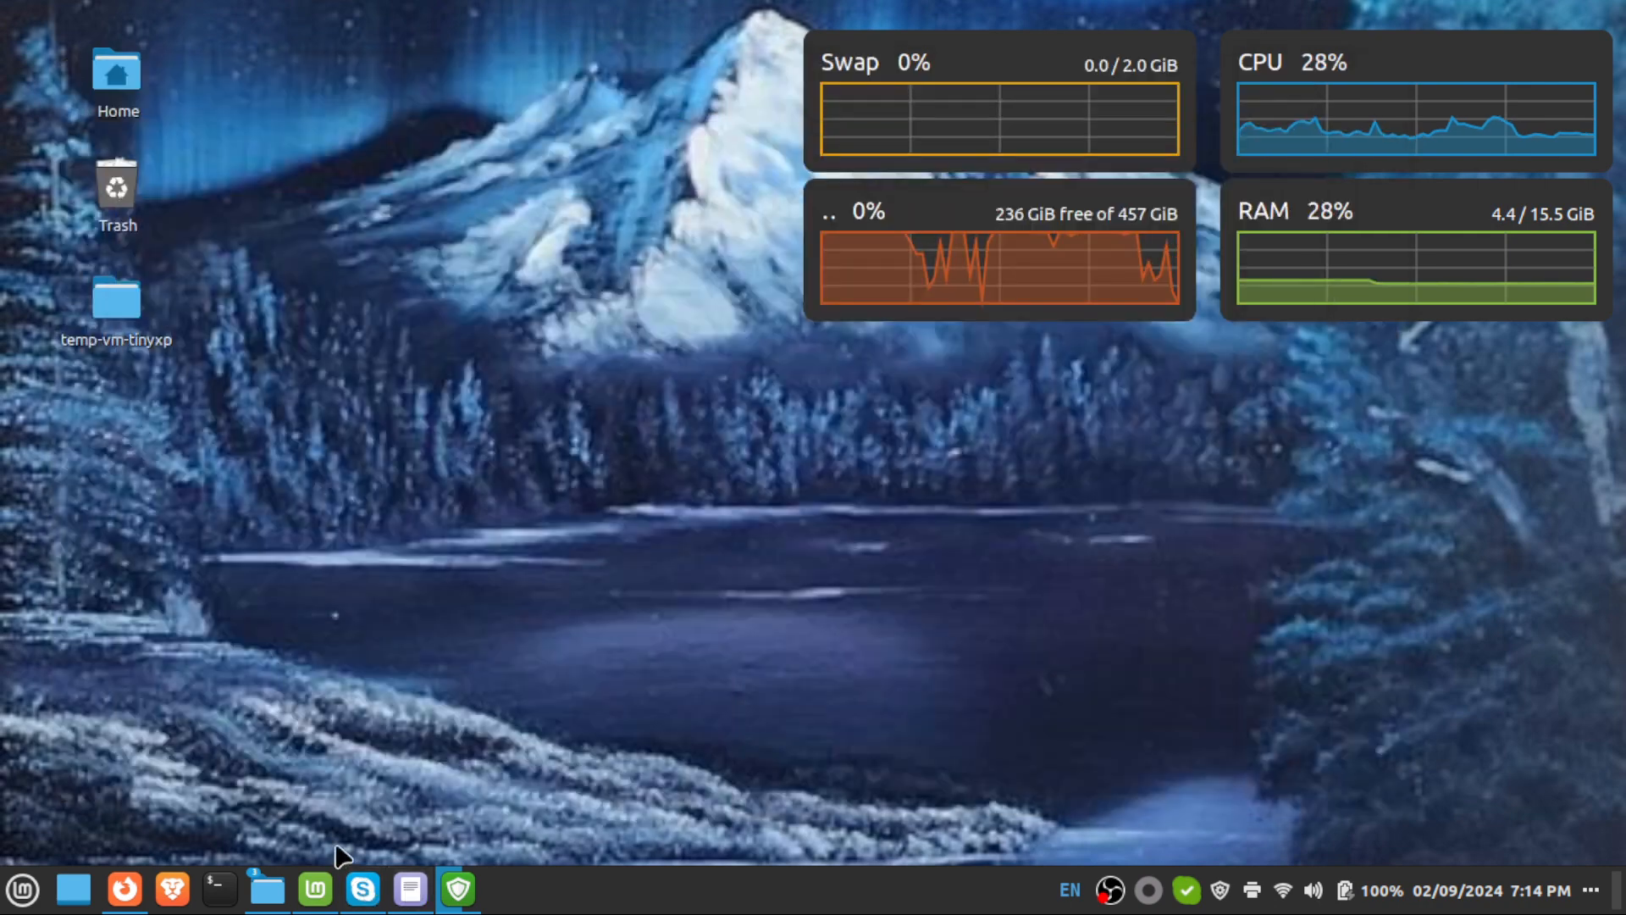
click(119, 902)
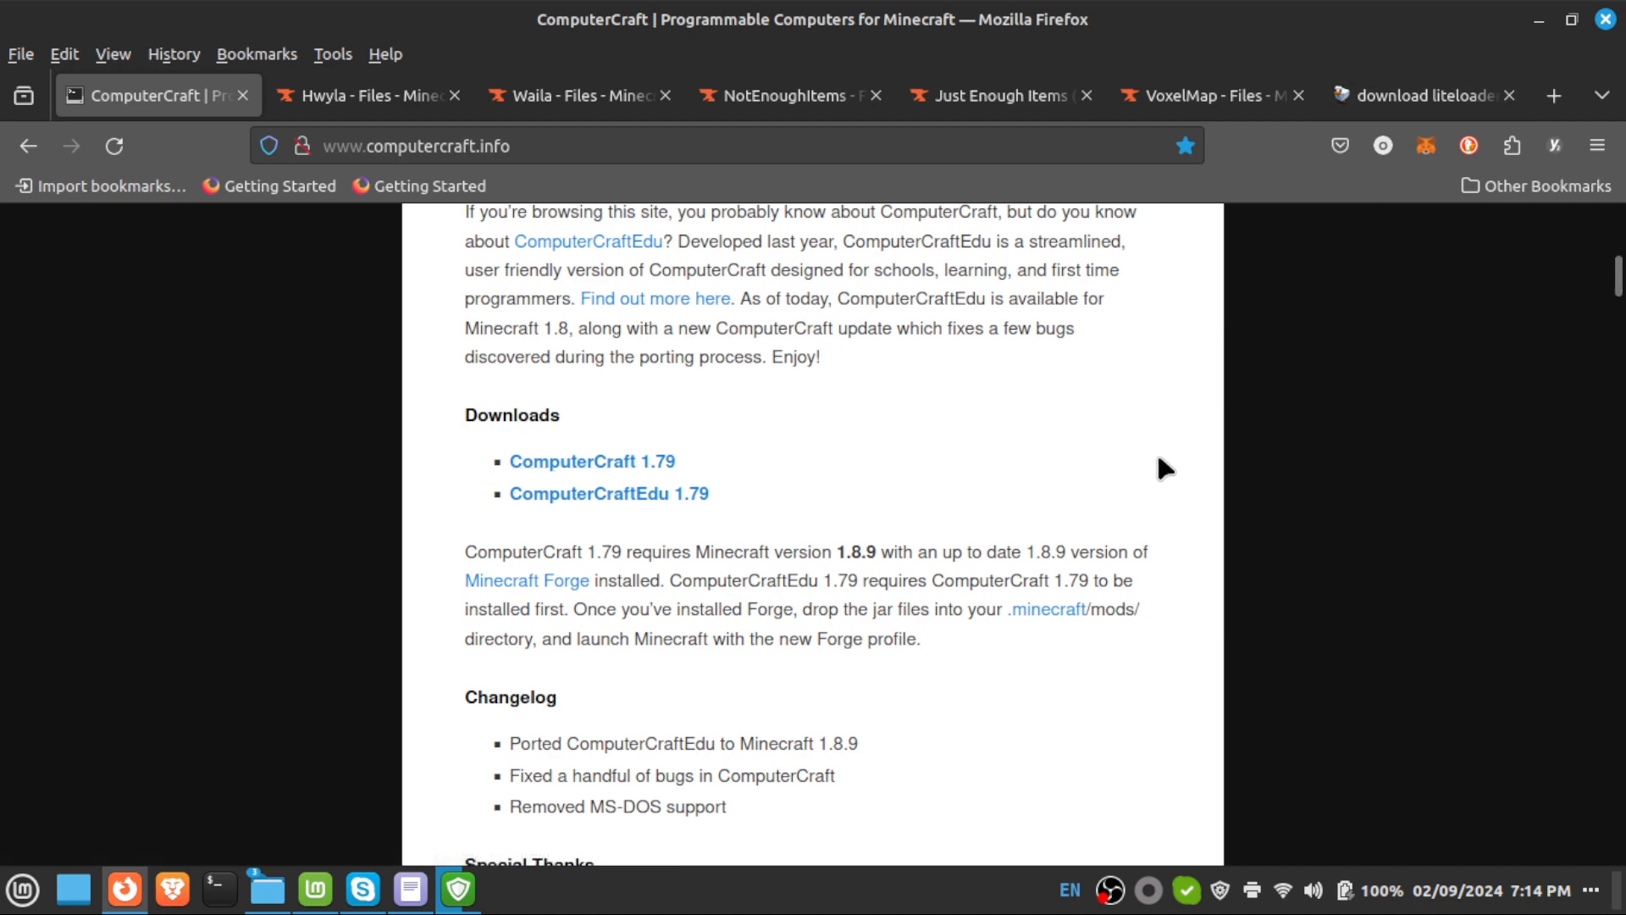
click(1540, 20)
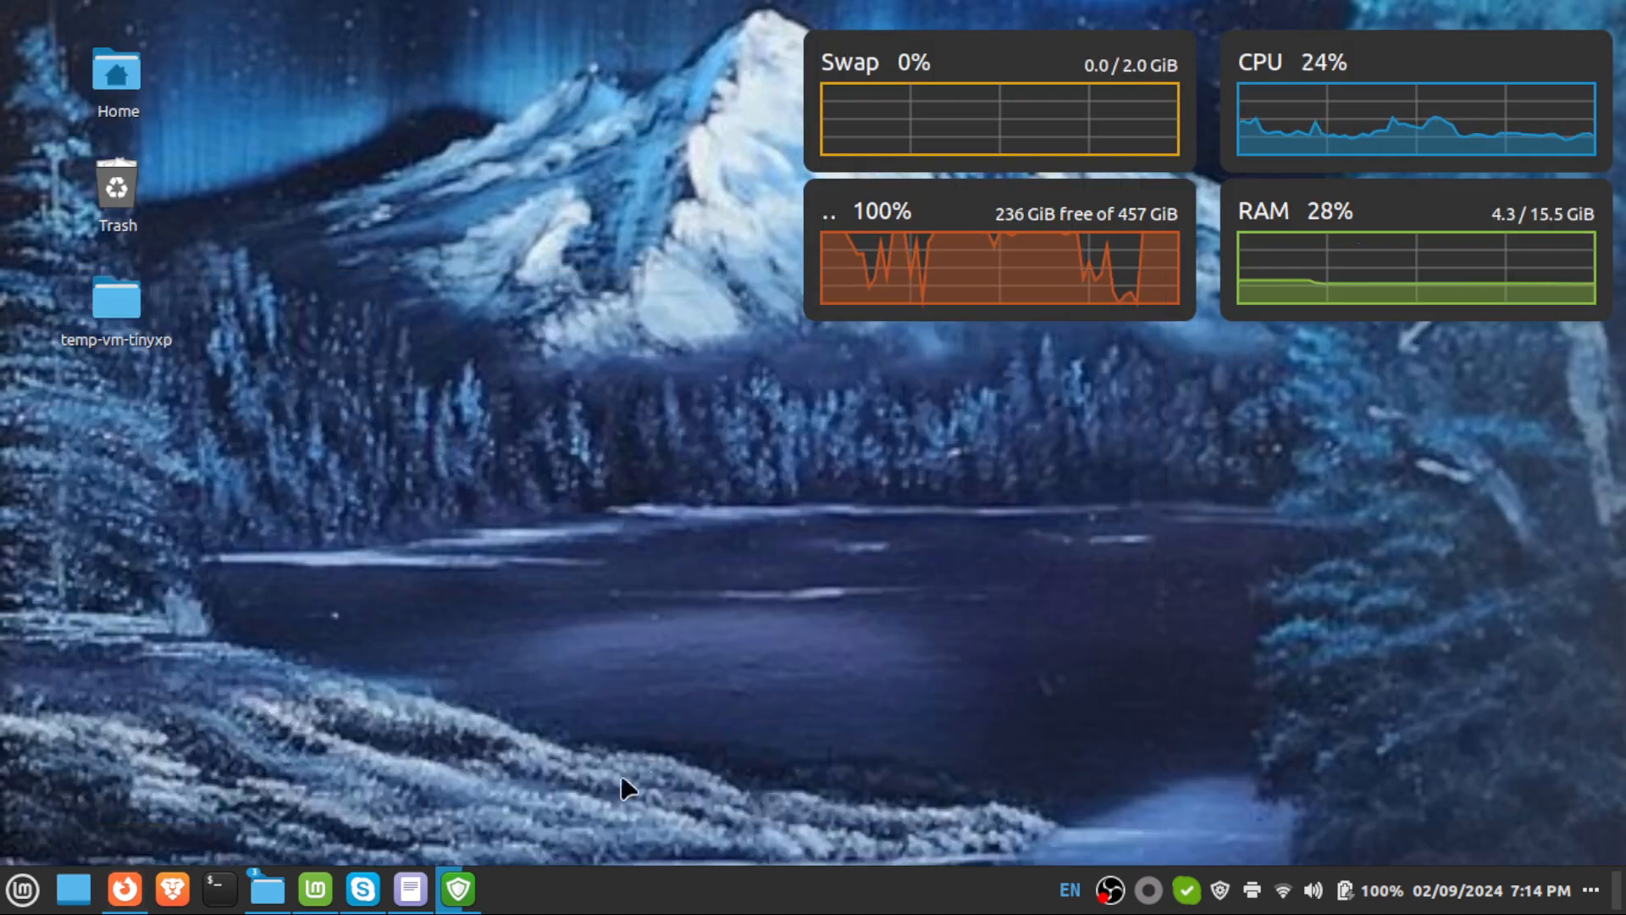
mouse_move(271, 893)
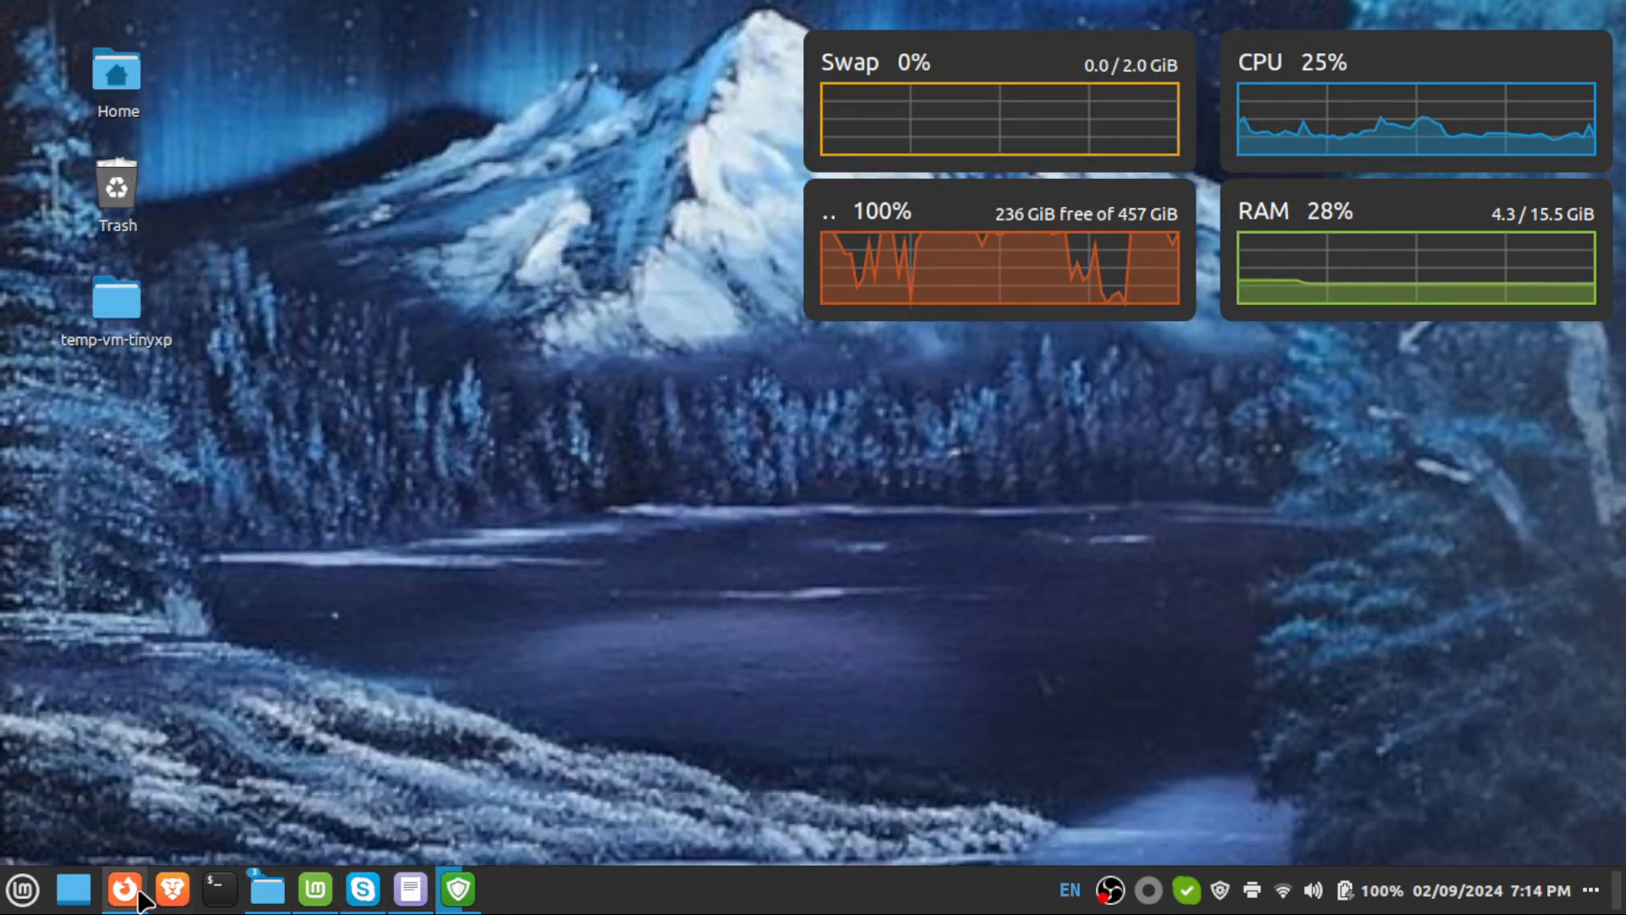
Switch to Firefox, search for forge in a new tab and open the Minecraft Forge MC 1.16.5 downloads page.
click(124, 889)
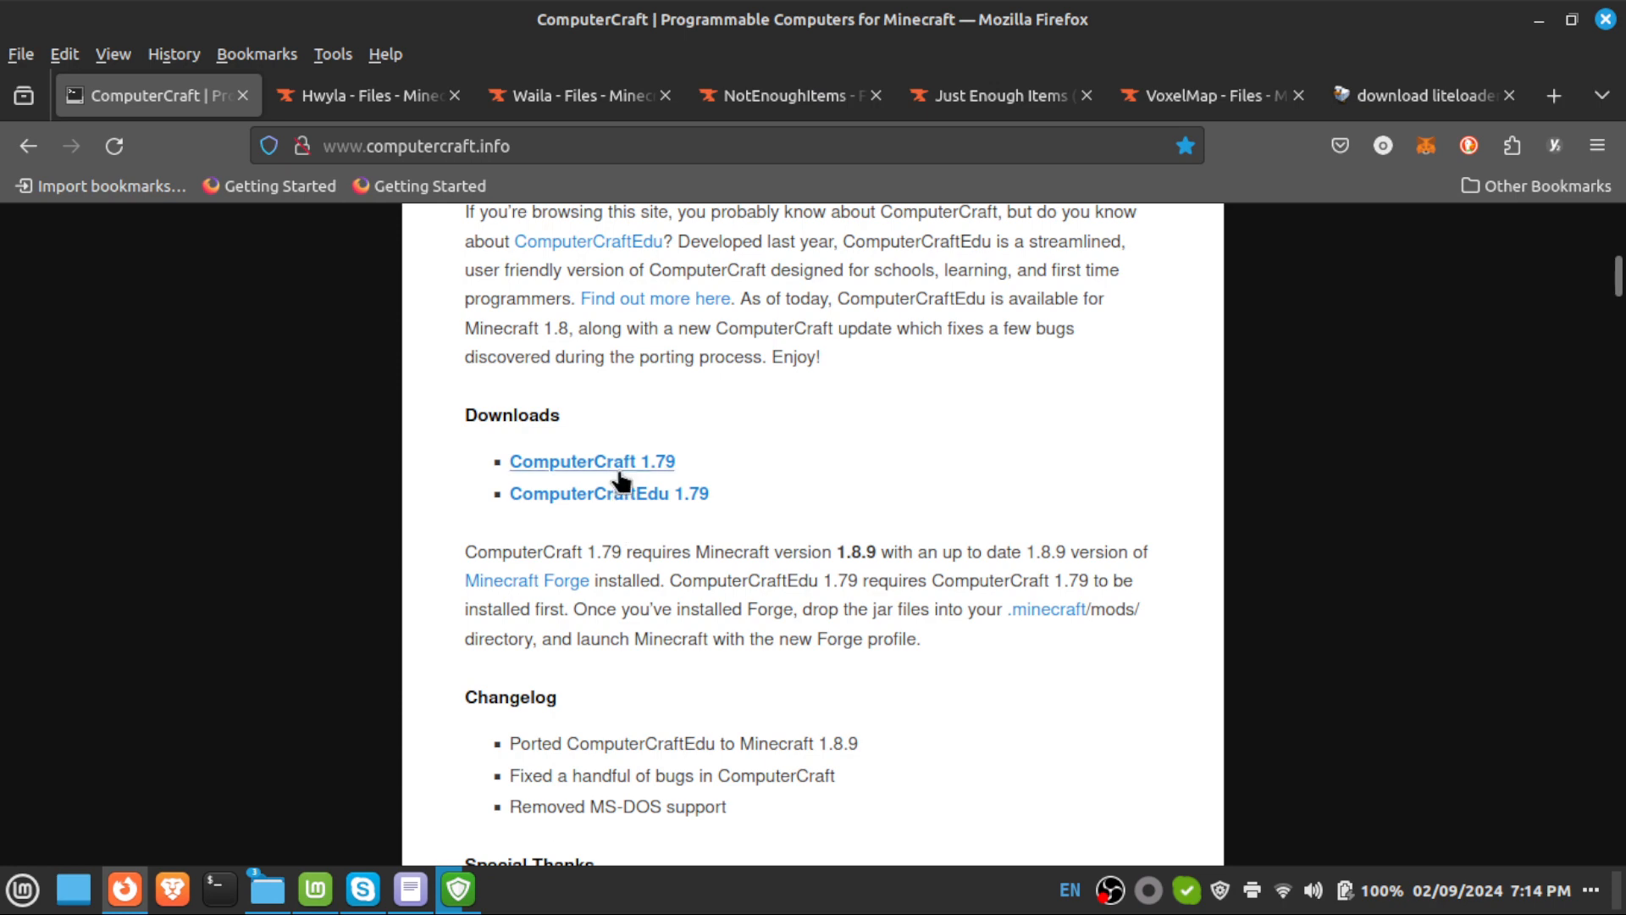
click(1556, 95)
click(951, 138)
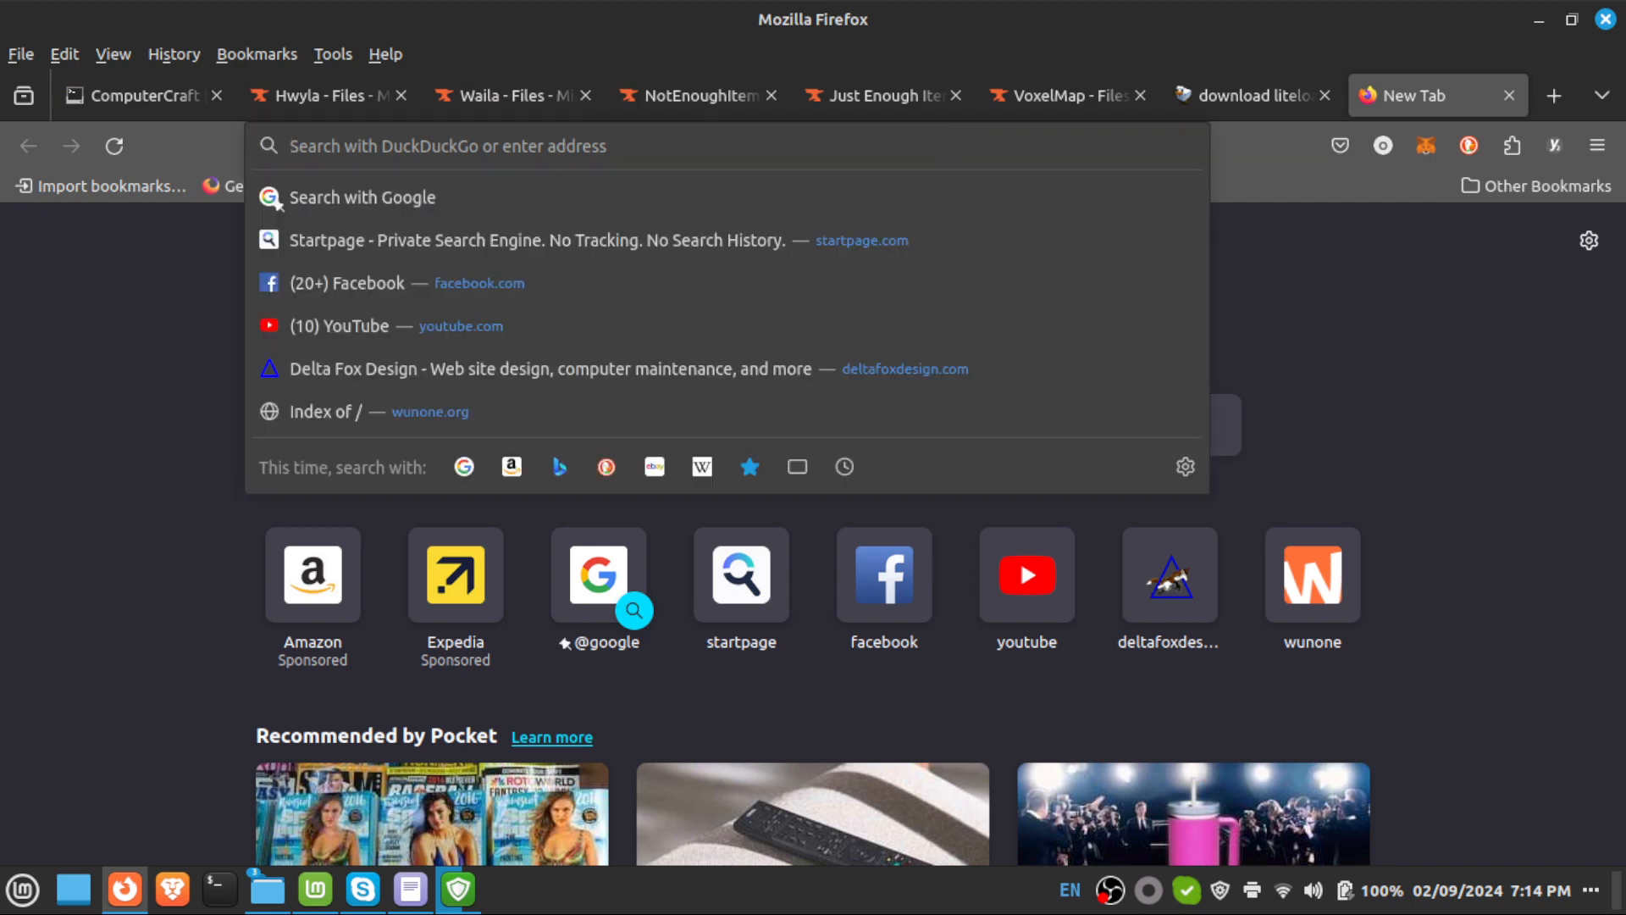
text(forge)
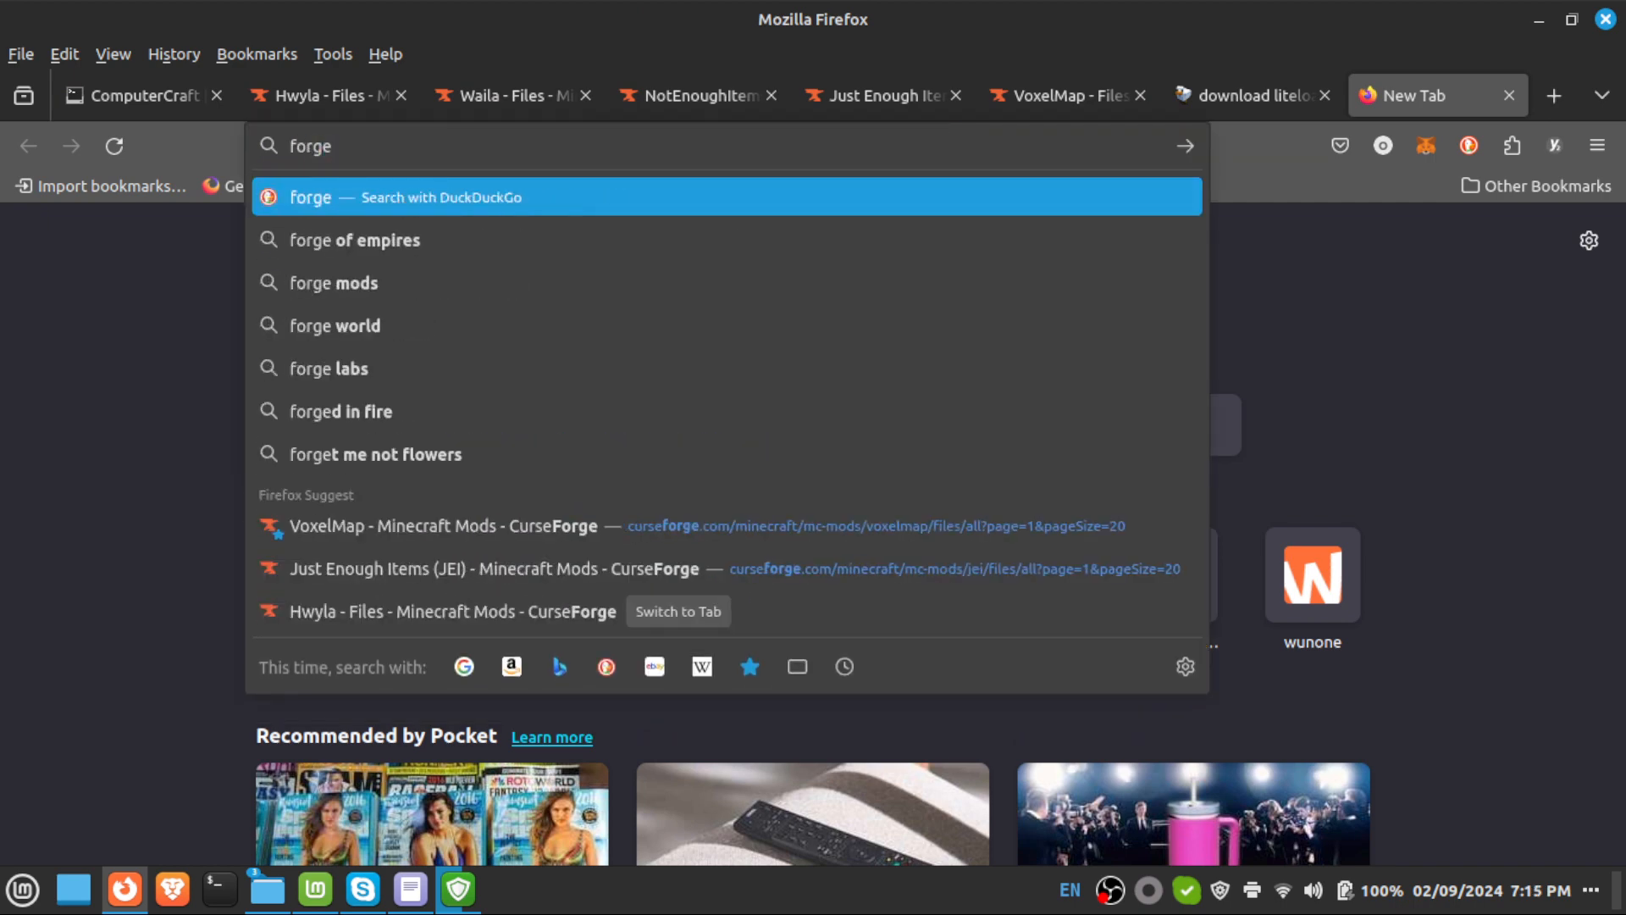
key(Return)
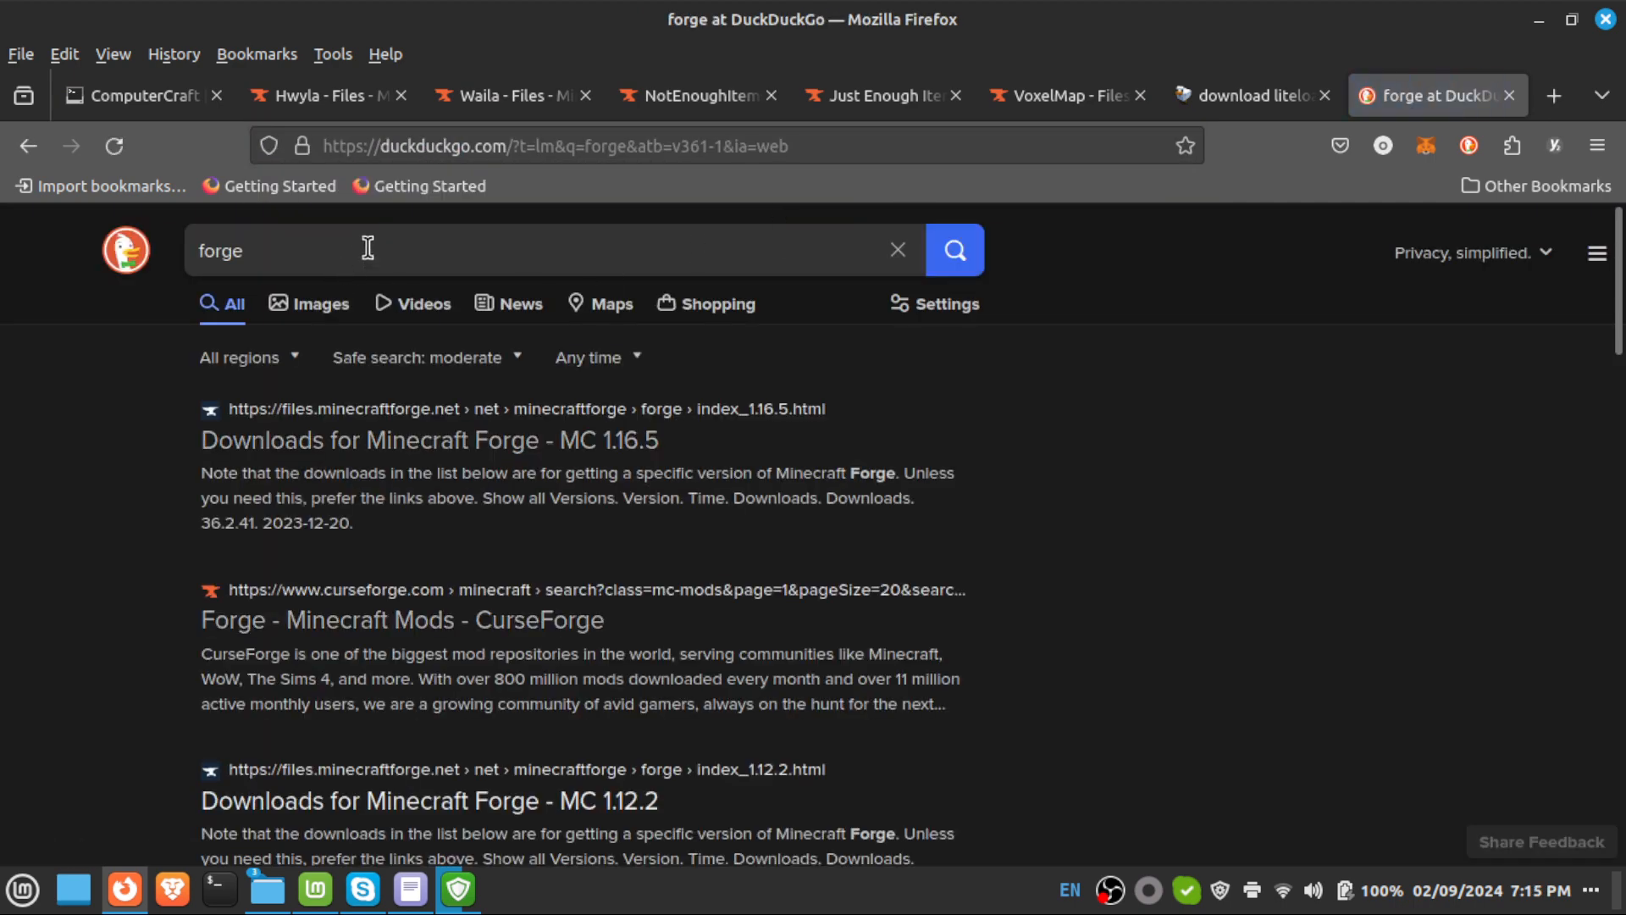
click(449, 441)
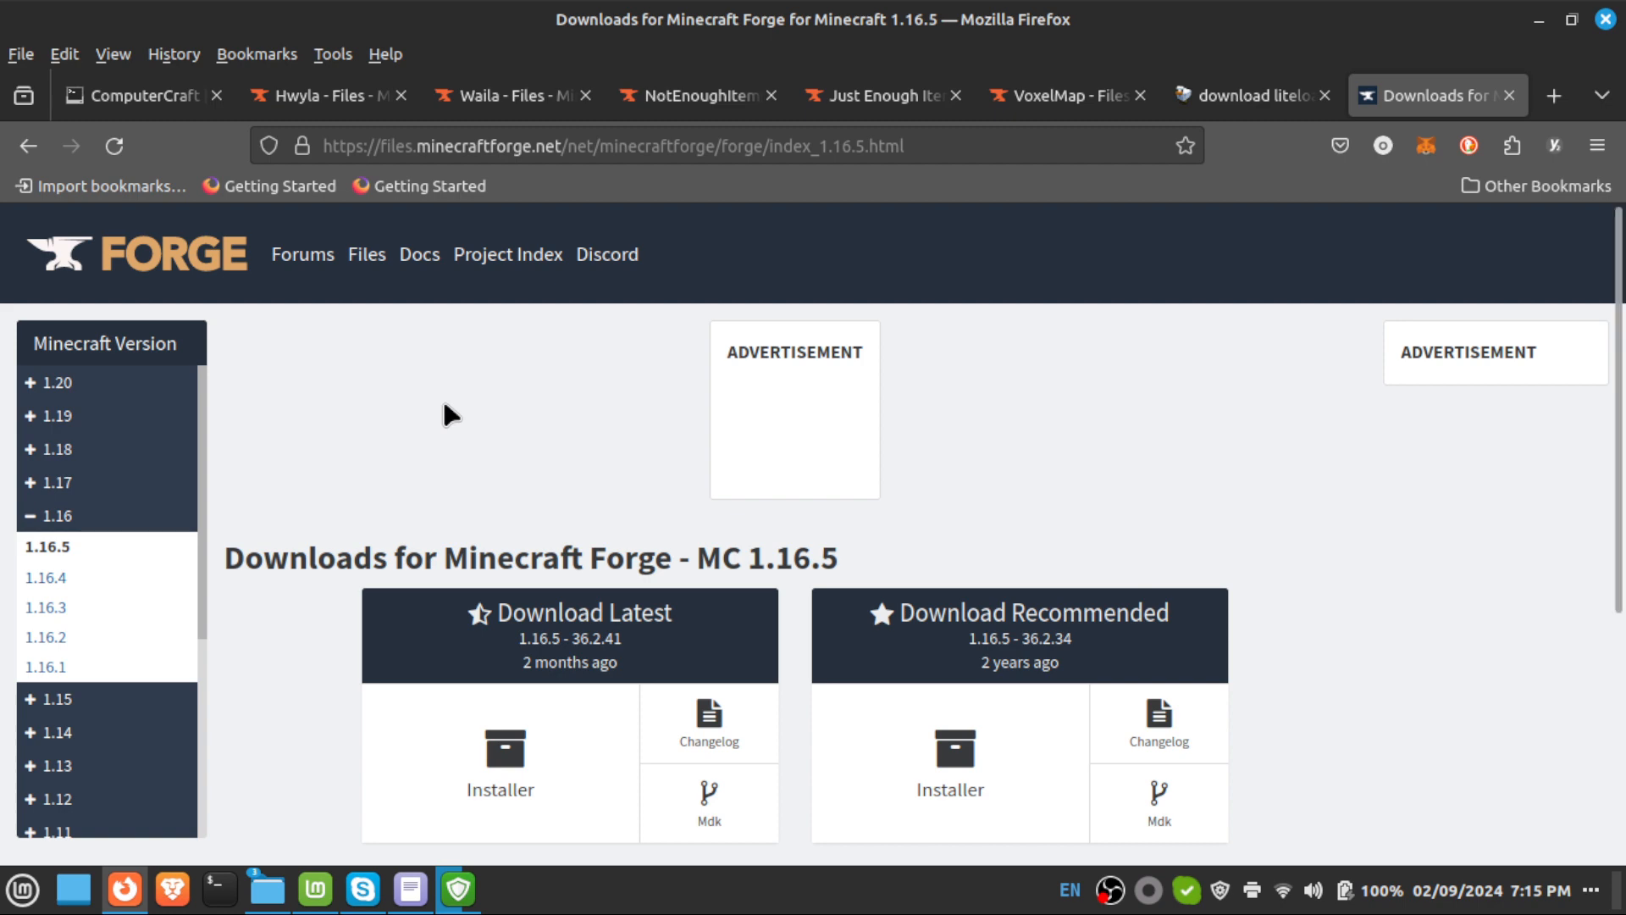
Find Minecraft 1.8 in the Forge version list and open the downloads page for 1.8.9.
scroll(443, 405, down, 3)
scroll(446, 410, up, 3)
scroll(207, 537, down, 4)
scroll(138, 487, up, 4)
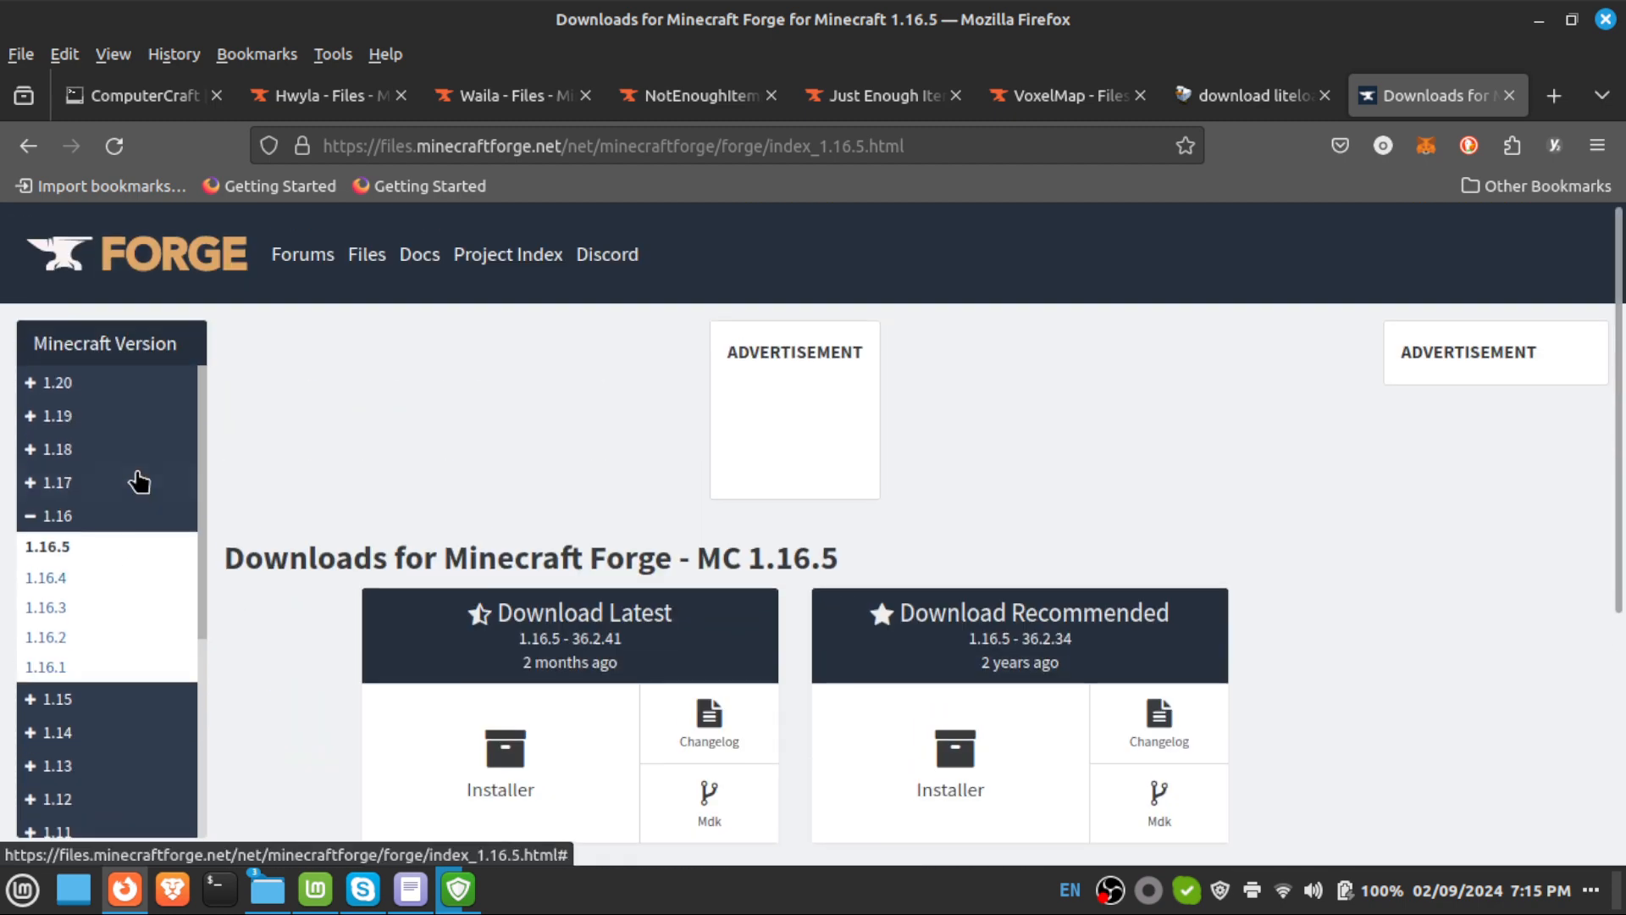
scroll(204, 504, down, 3)
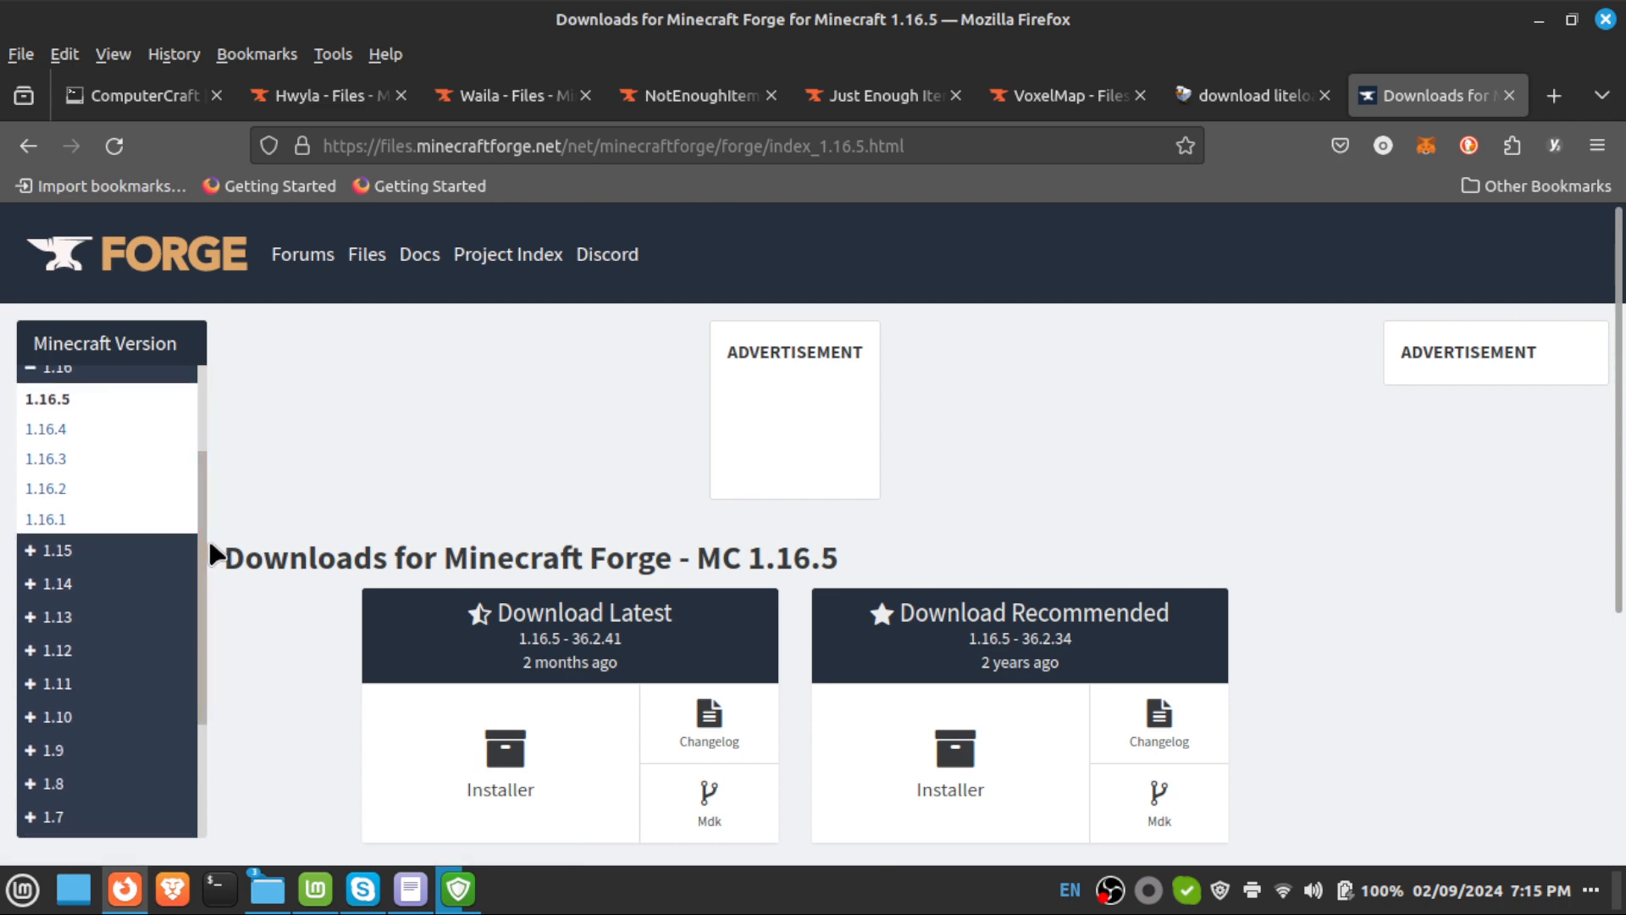
drag(210, 543, 220, 590)
click(63, 709)
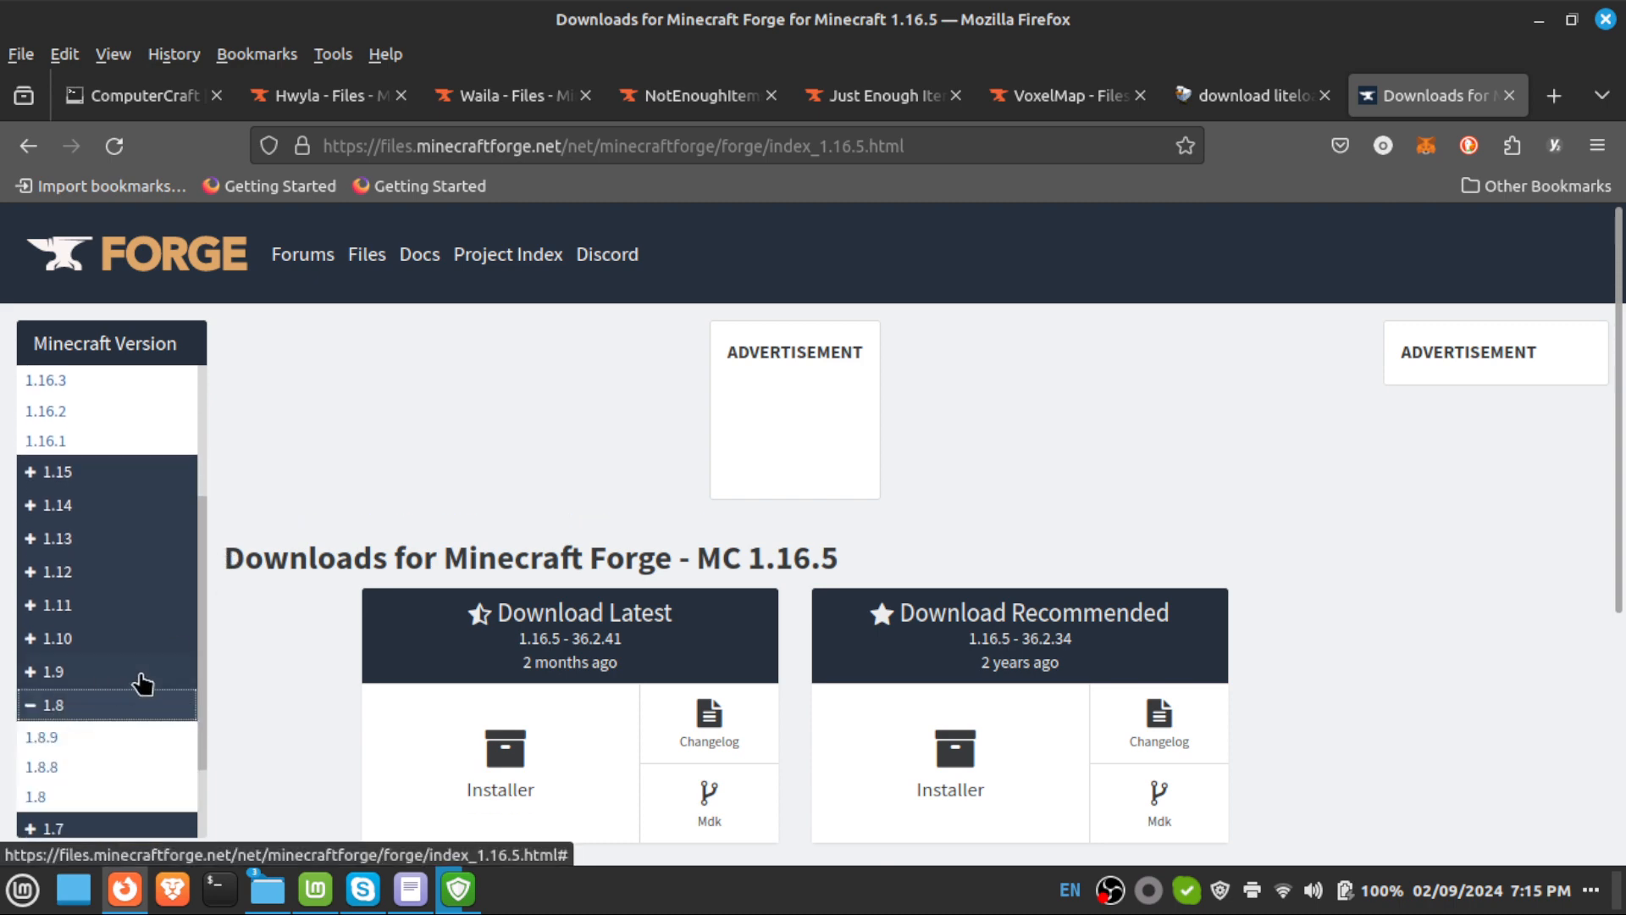
click(56, 738)
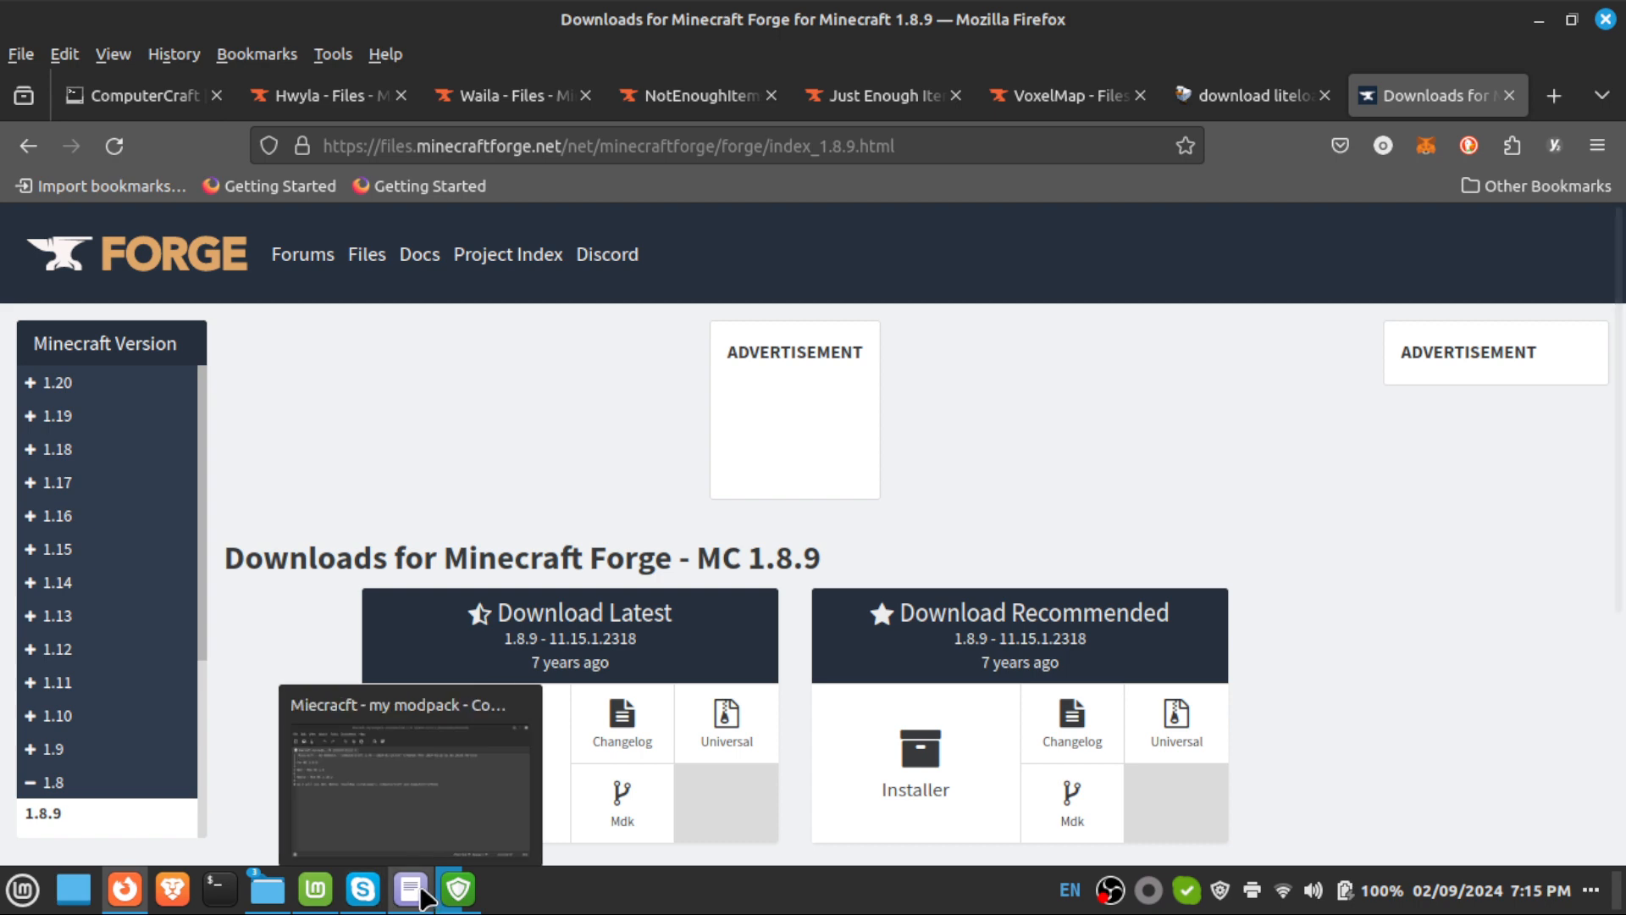
Check the modpack notes and download the recommended Forge 1.8.9 - 11.15.1.2318 installer, skipping the advertisement.
click(414, 889)
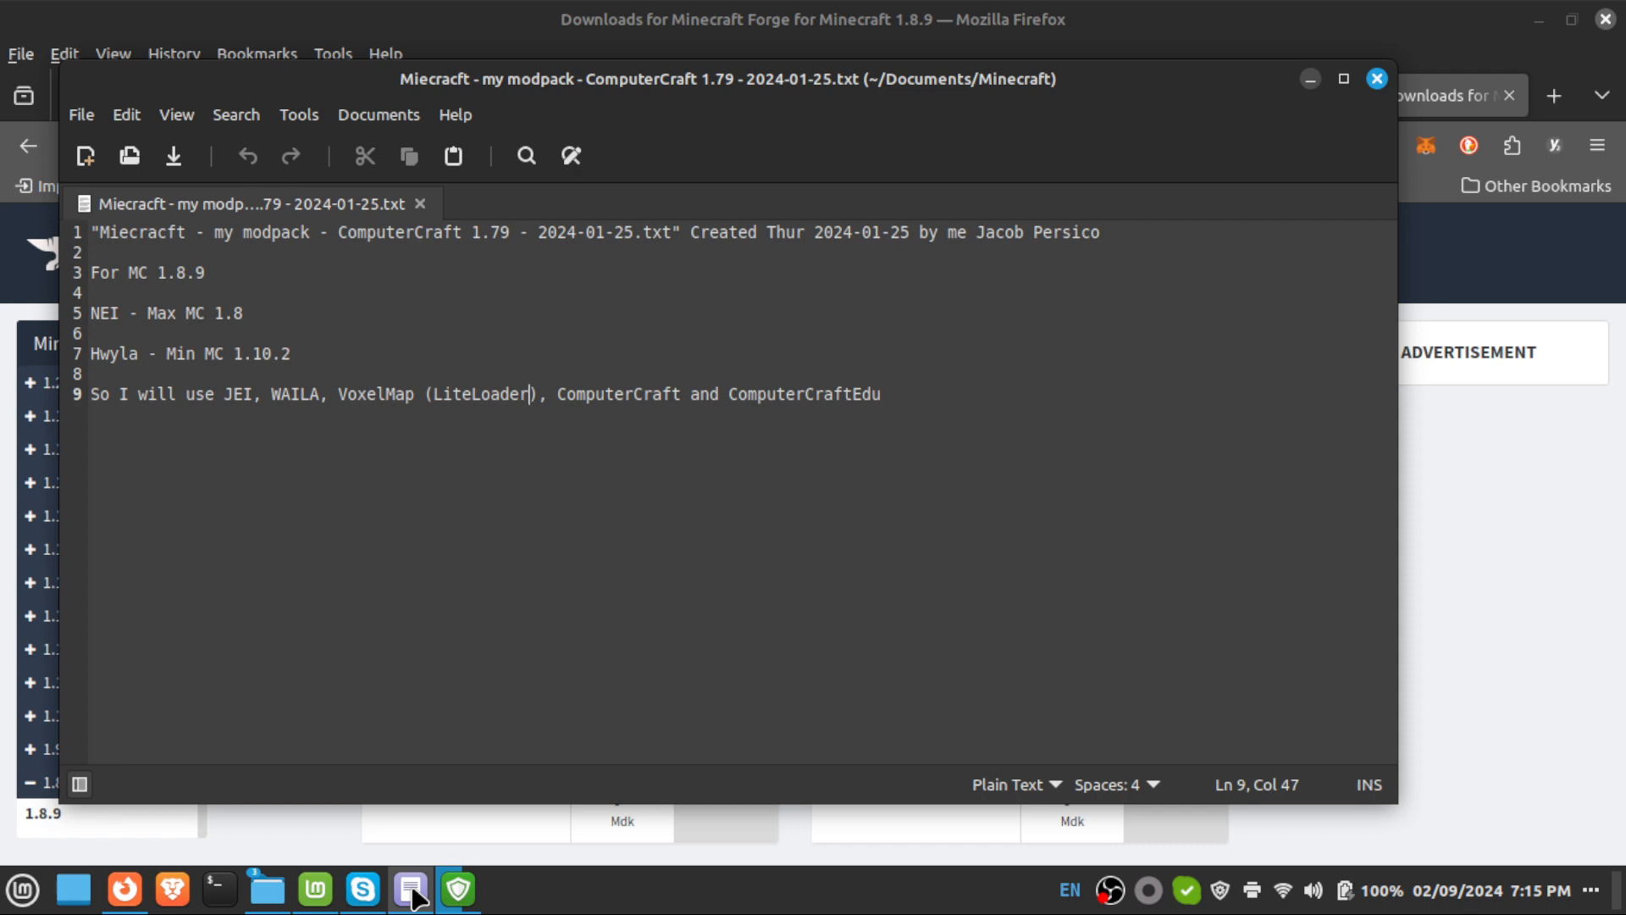
click(414, 889)
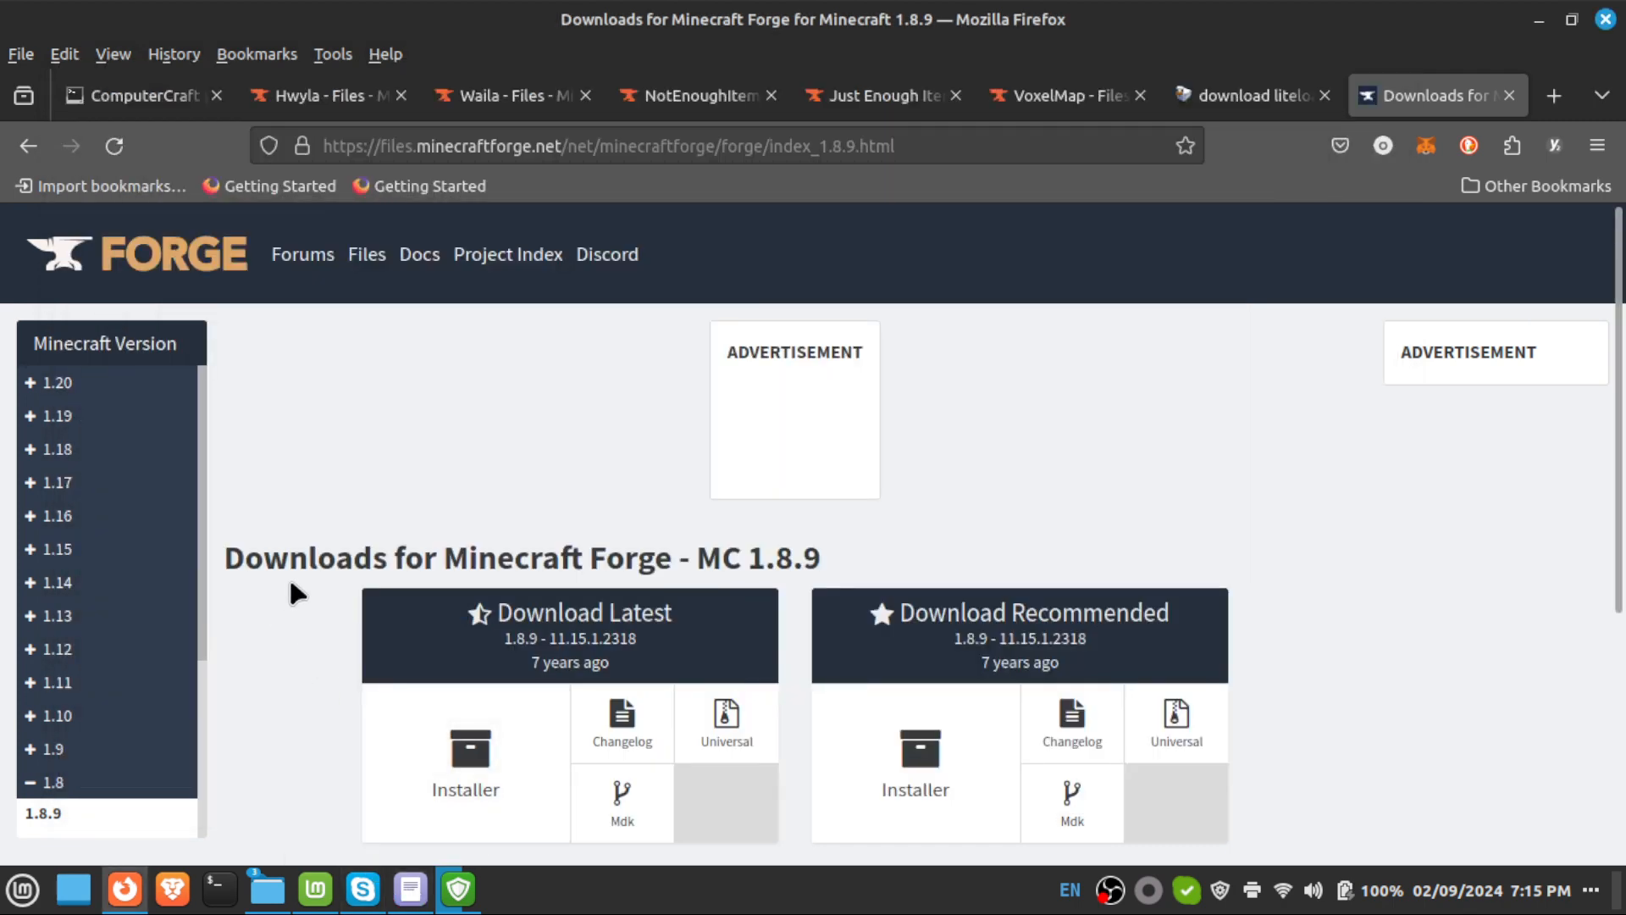
scroll(516, 433, down, 3)
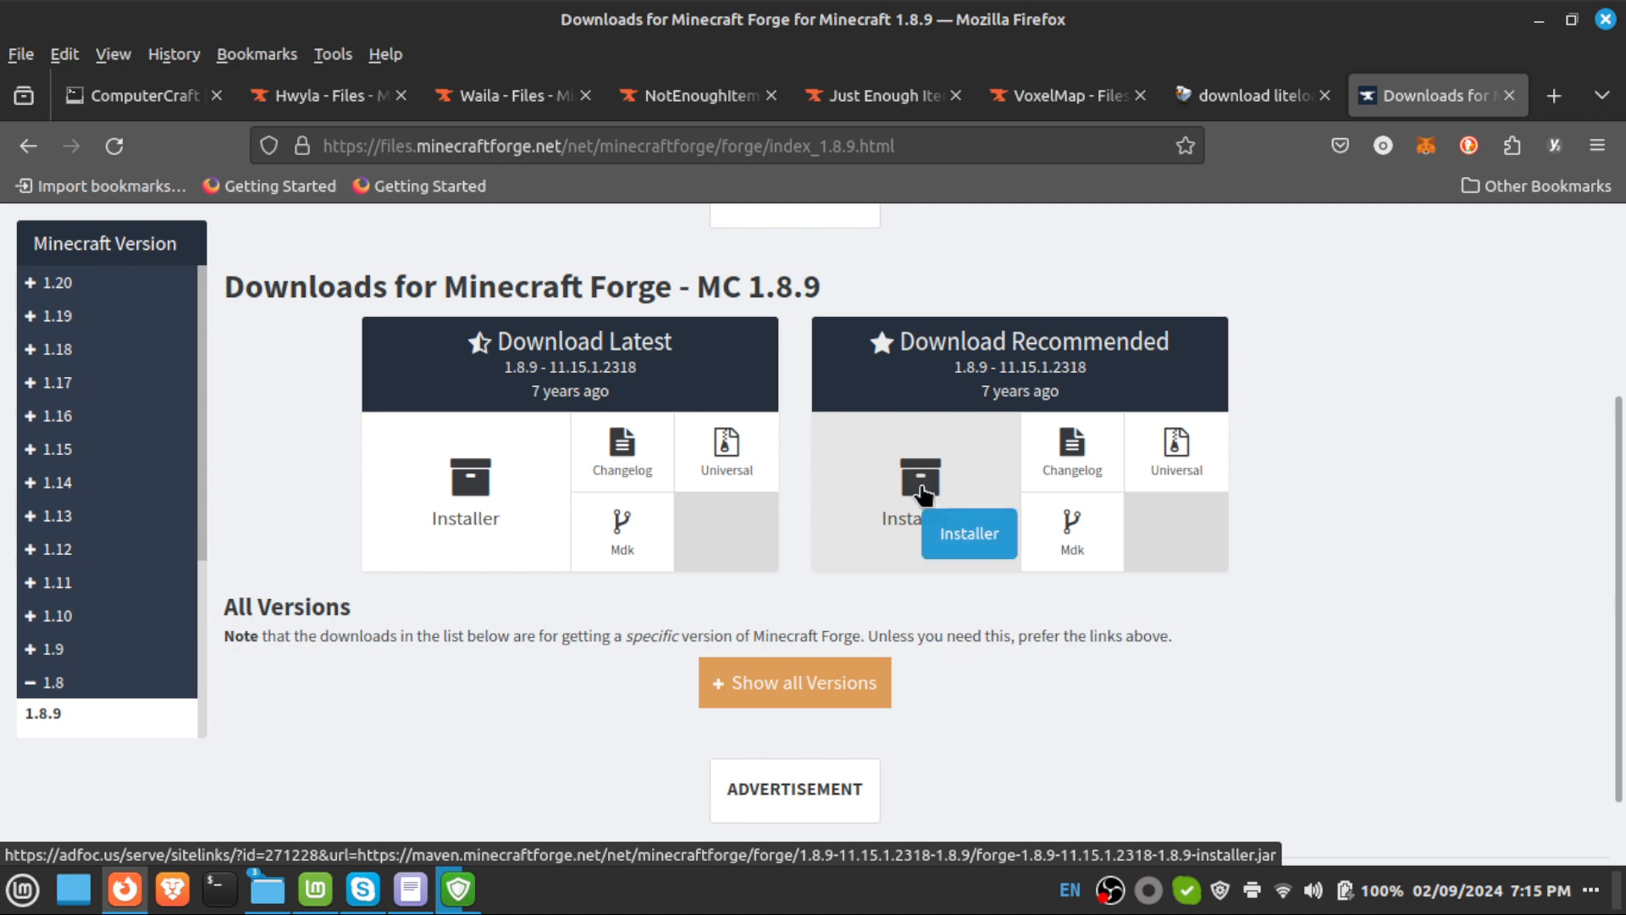
click(923, 496)
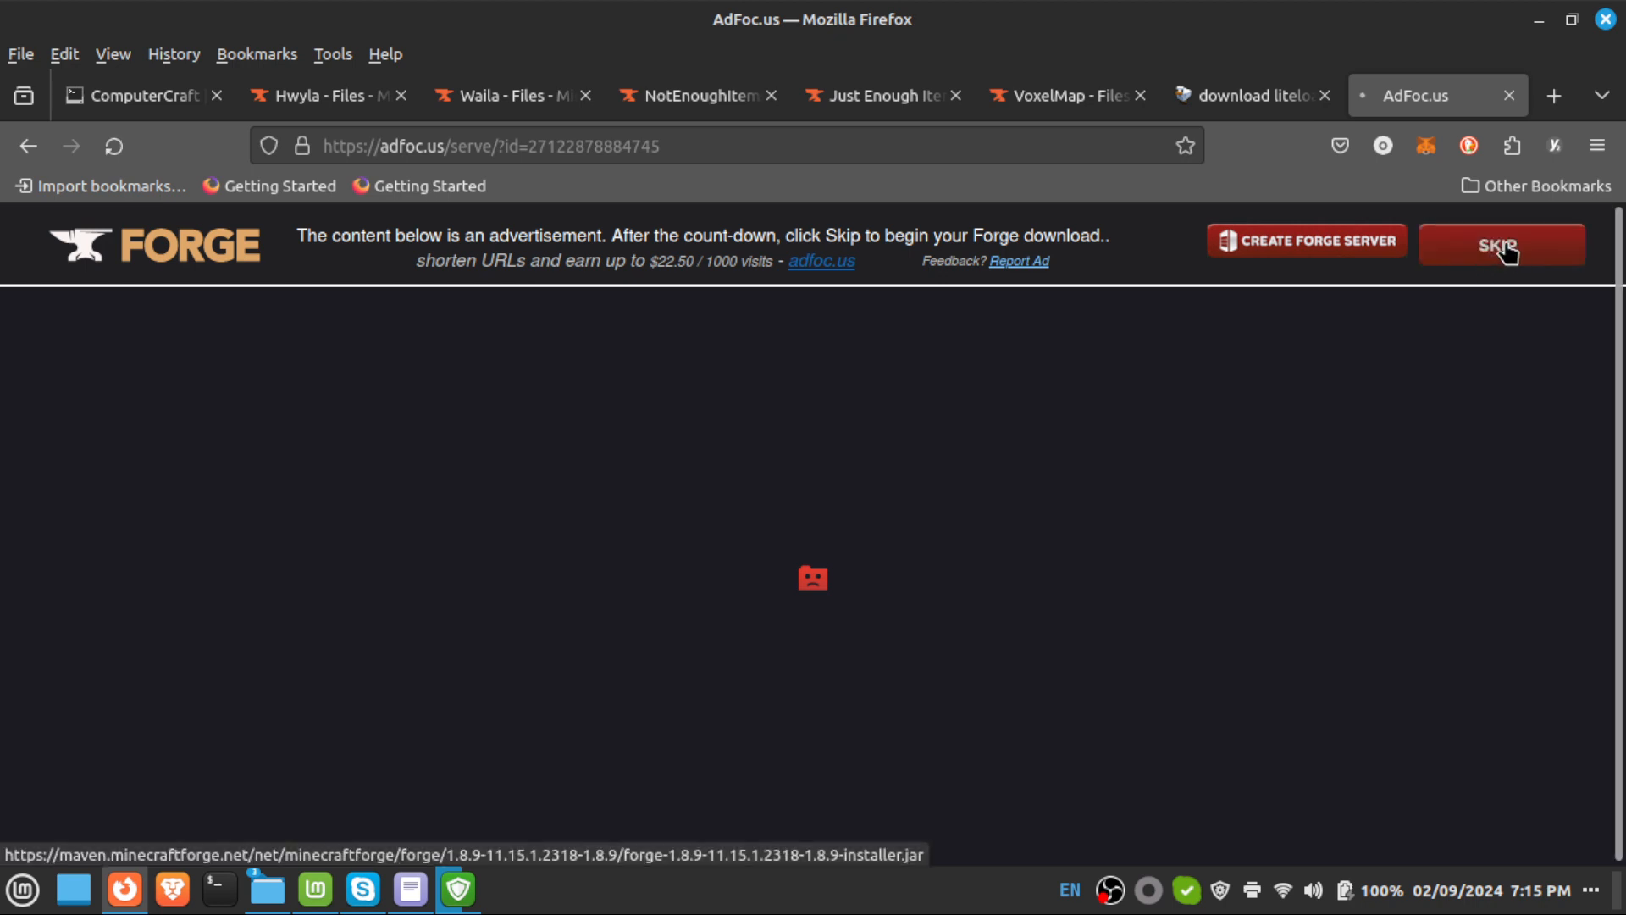
click(1505, 250)
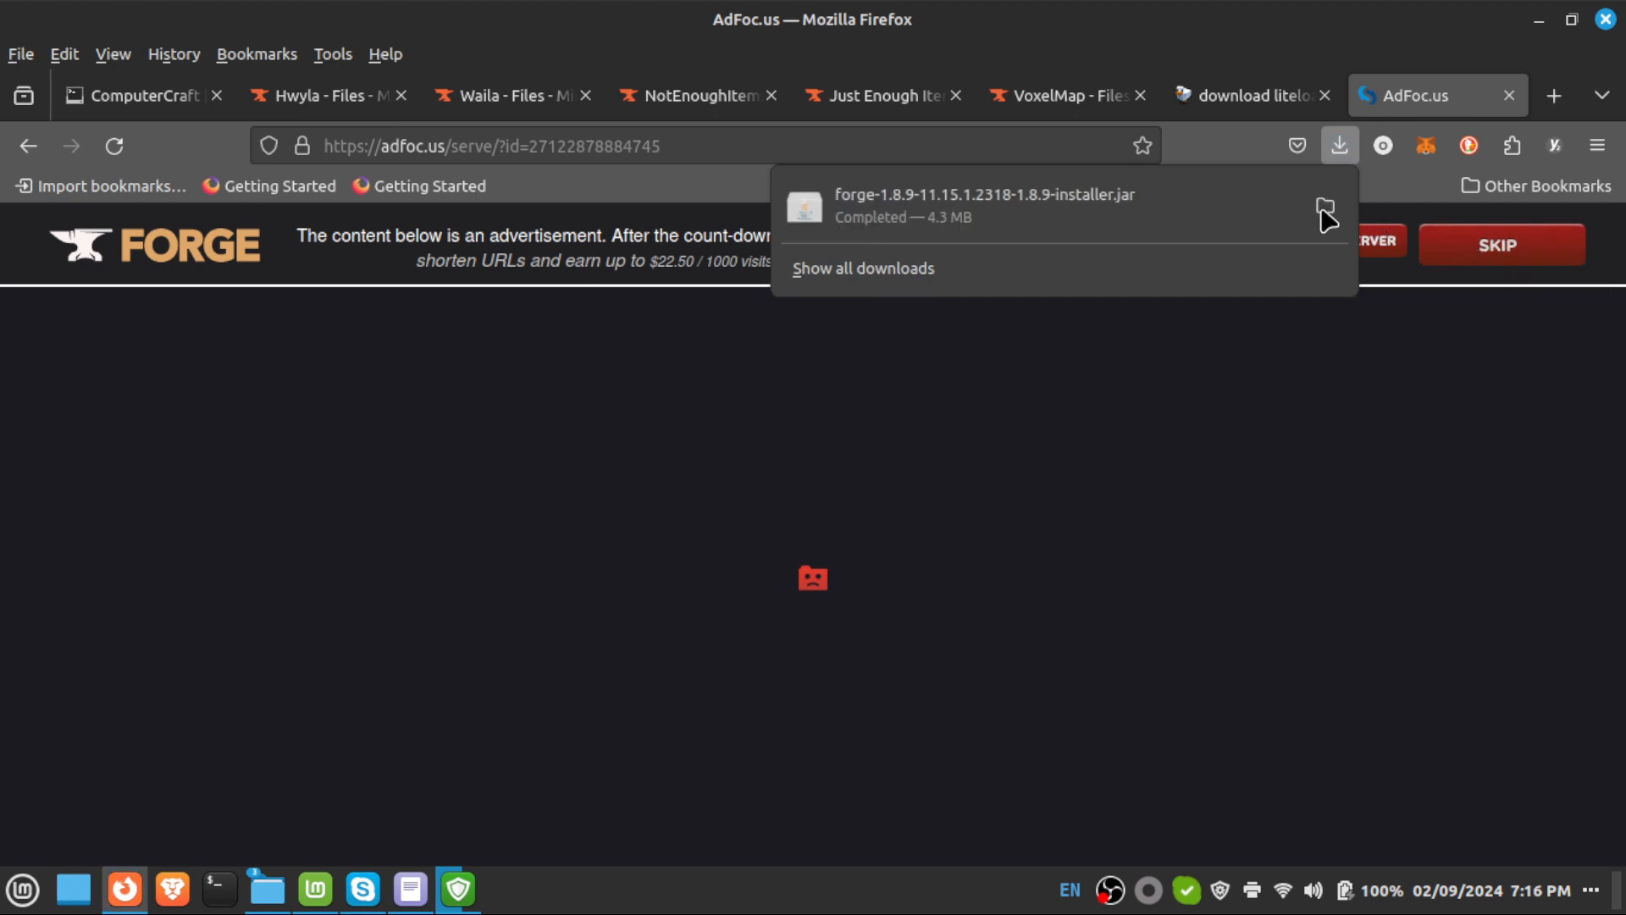
Show the downloaded Forge installer in the Downloads folder, minimize Firefox and try to run the file.
click(1325, 209)
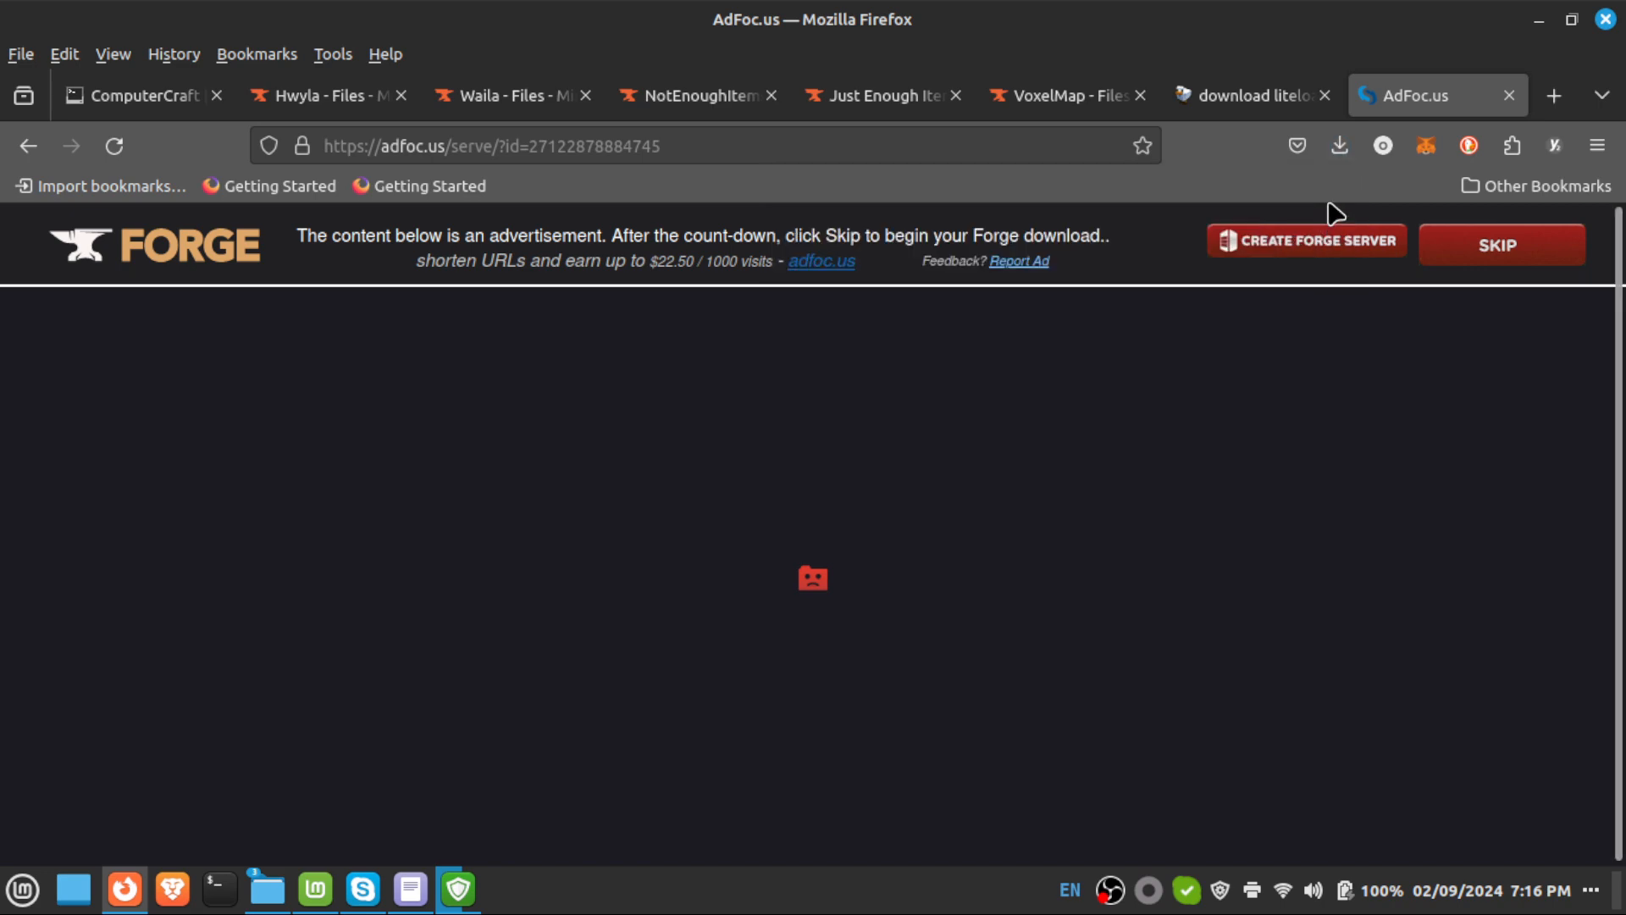
click(1539, 21)
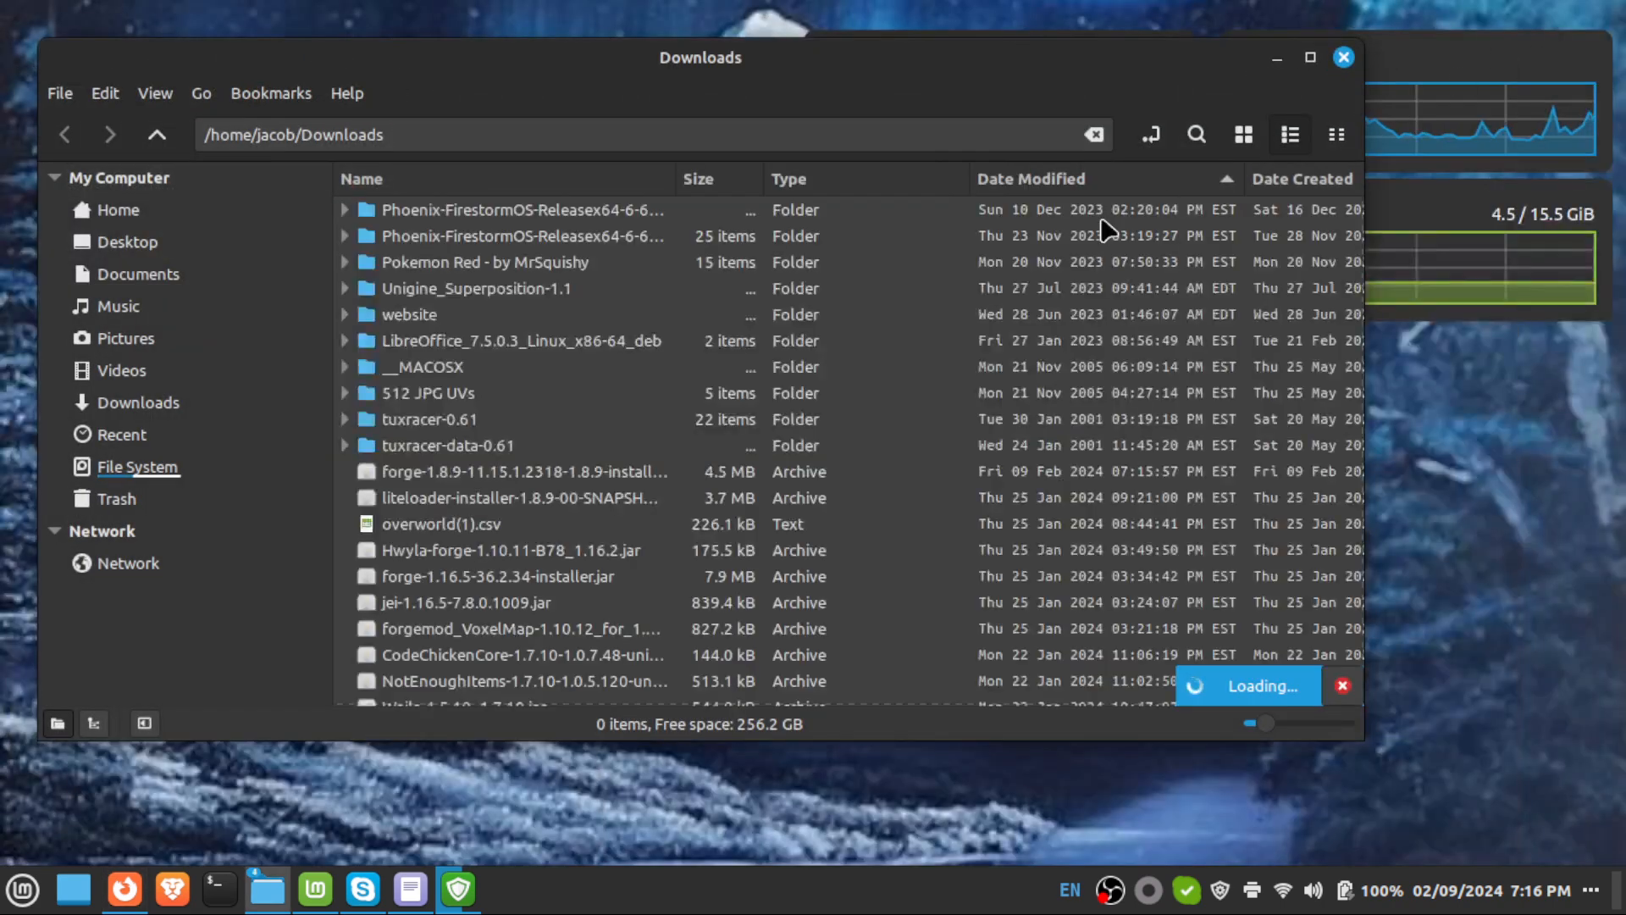
scroll(771, 373, up, 3)
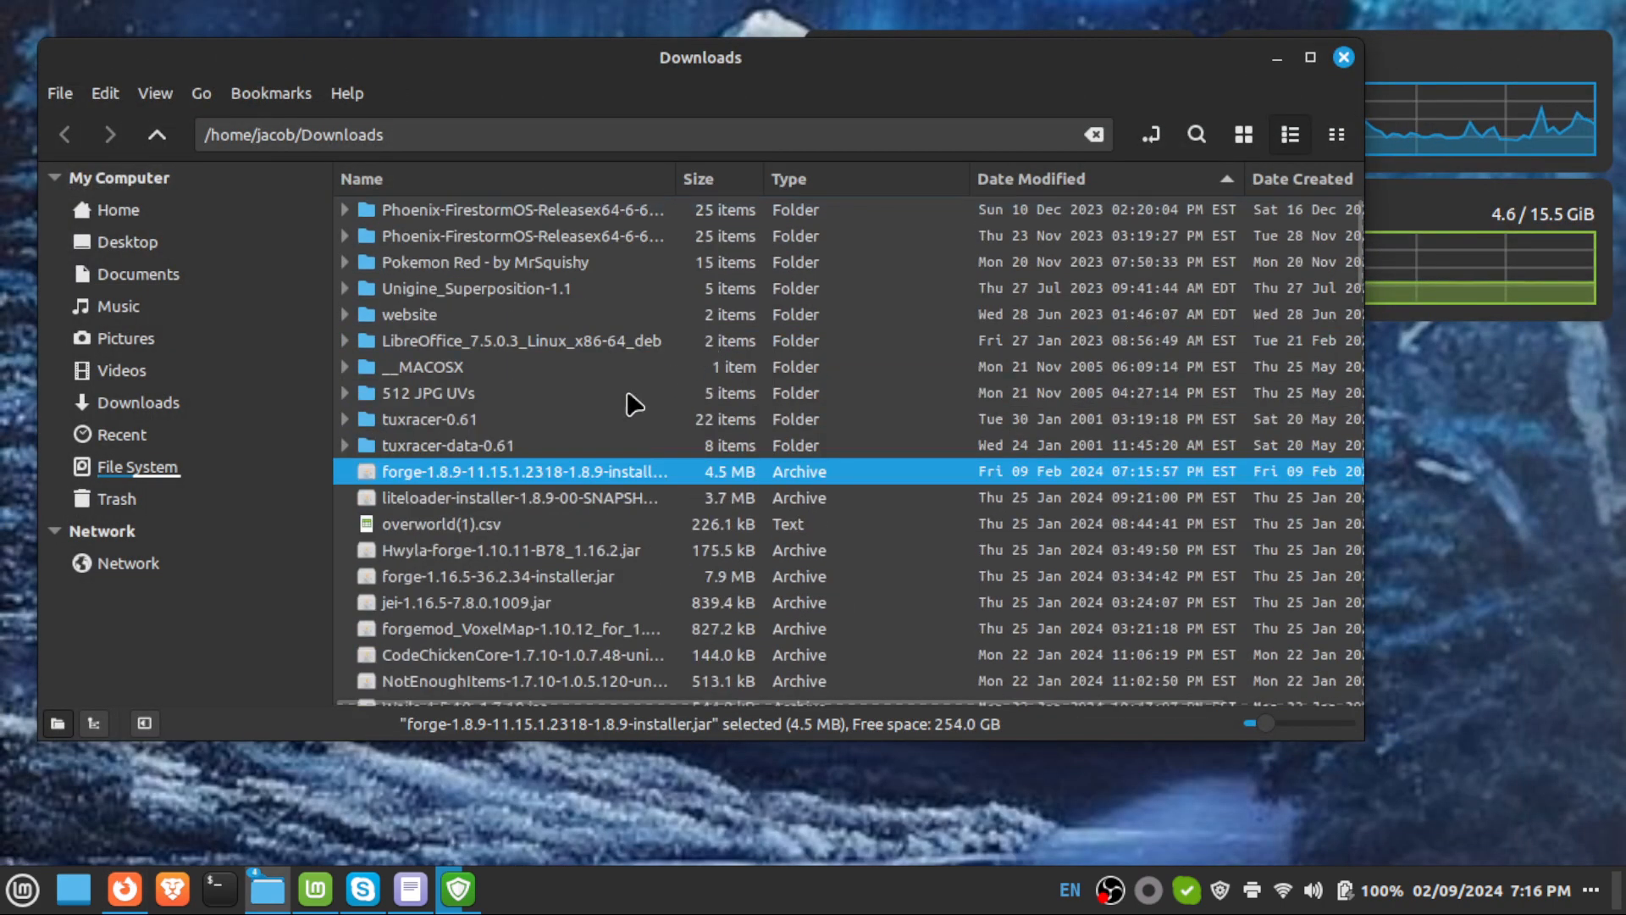
double_click(500, 481)
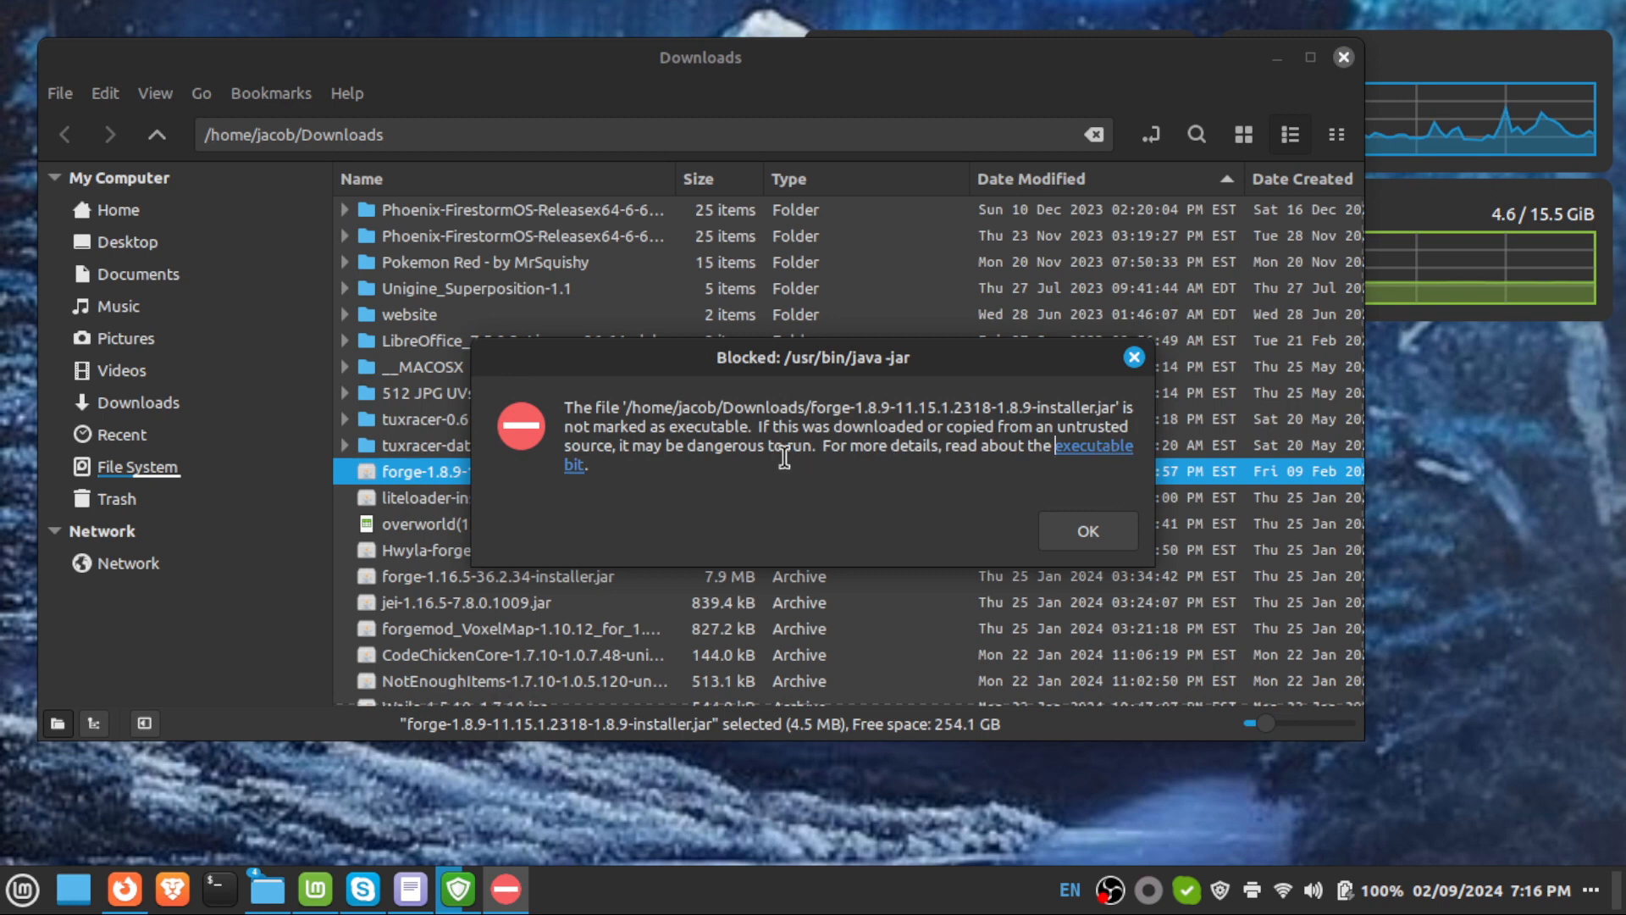
click(1061, 532)
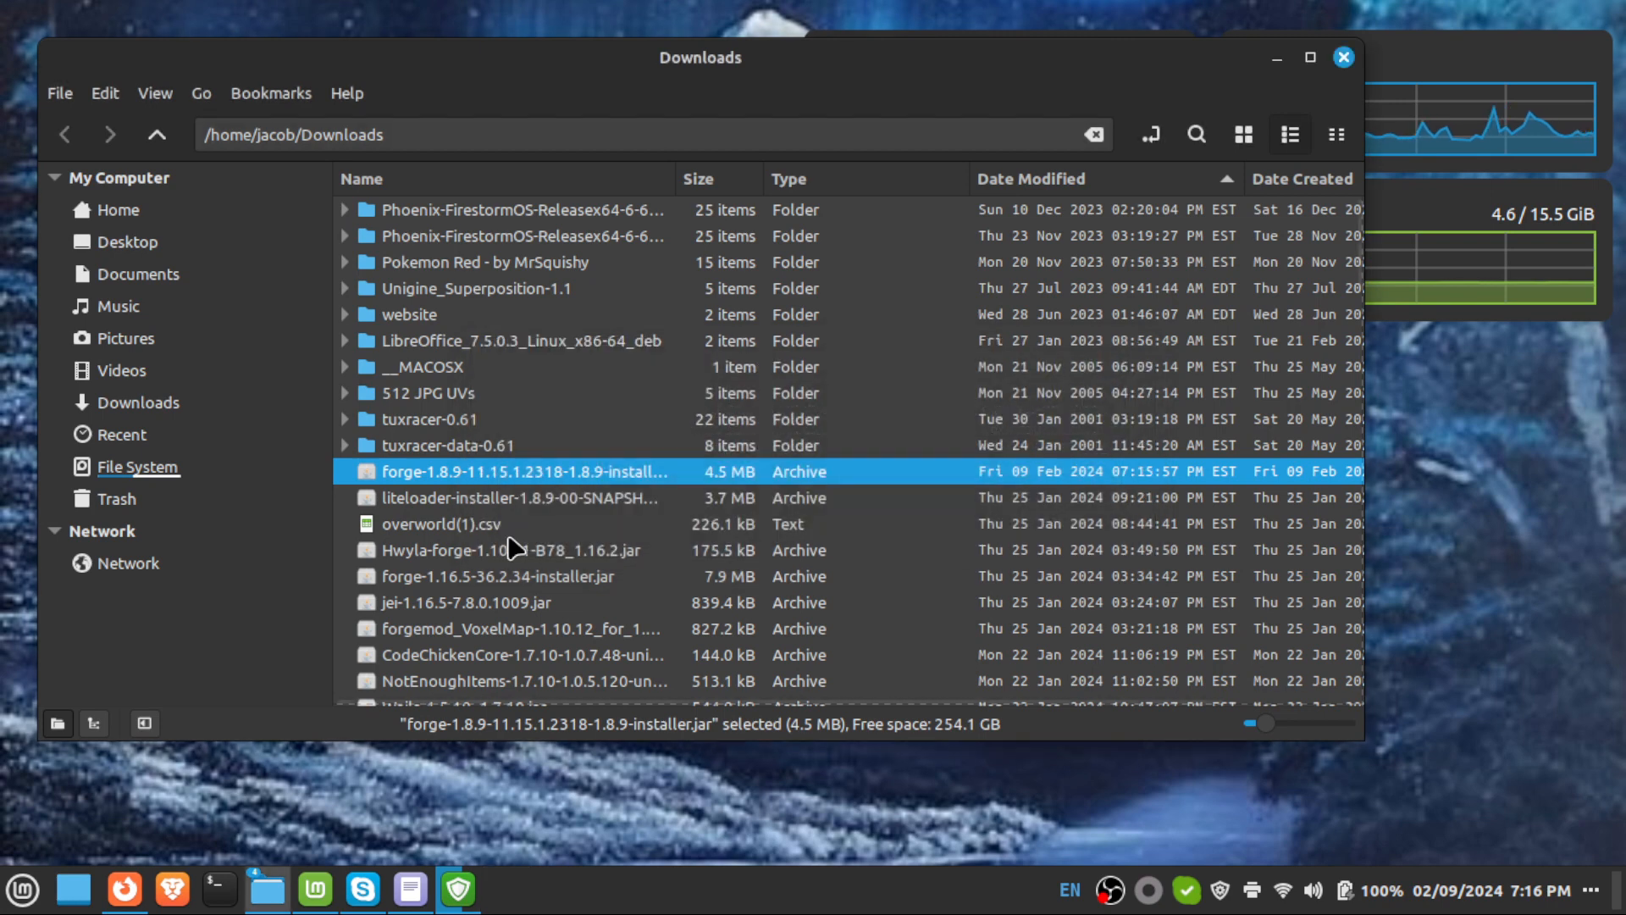
Allow forge-1.8.9-11.15.1.2318-1.8.9-installer.jar to be executed as a program.
right_click(407, 480)
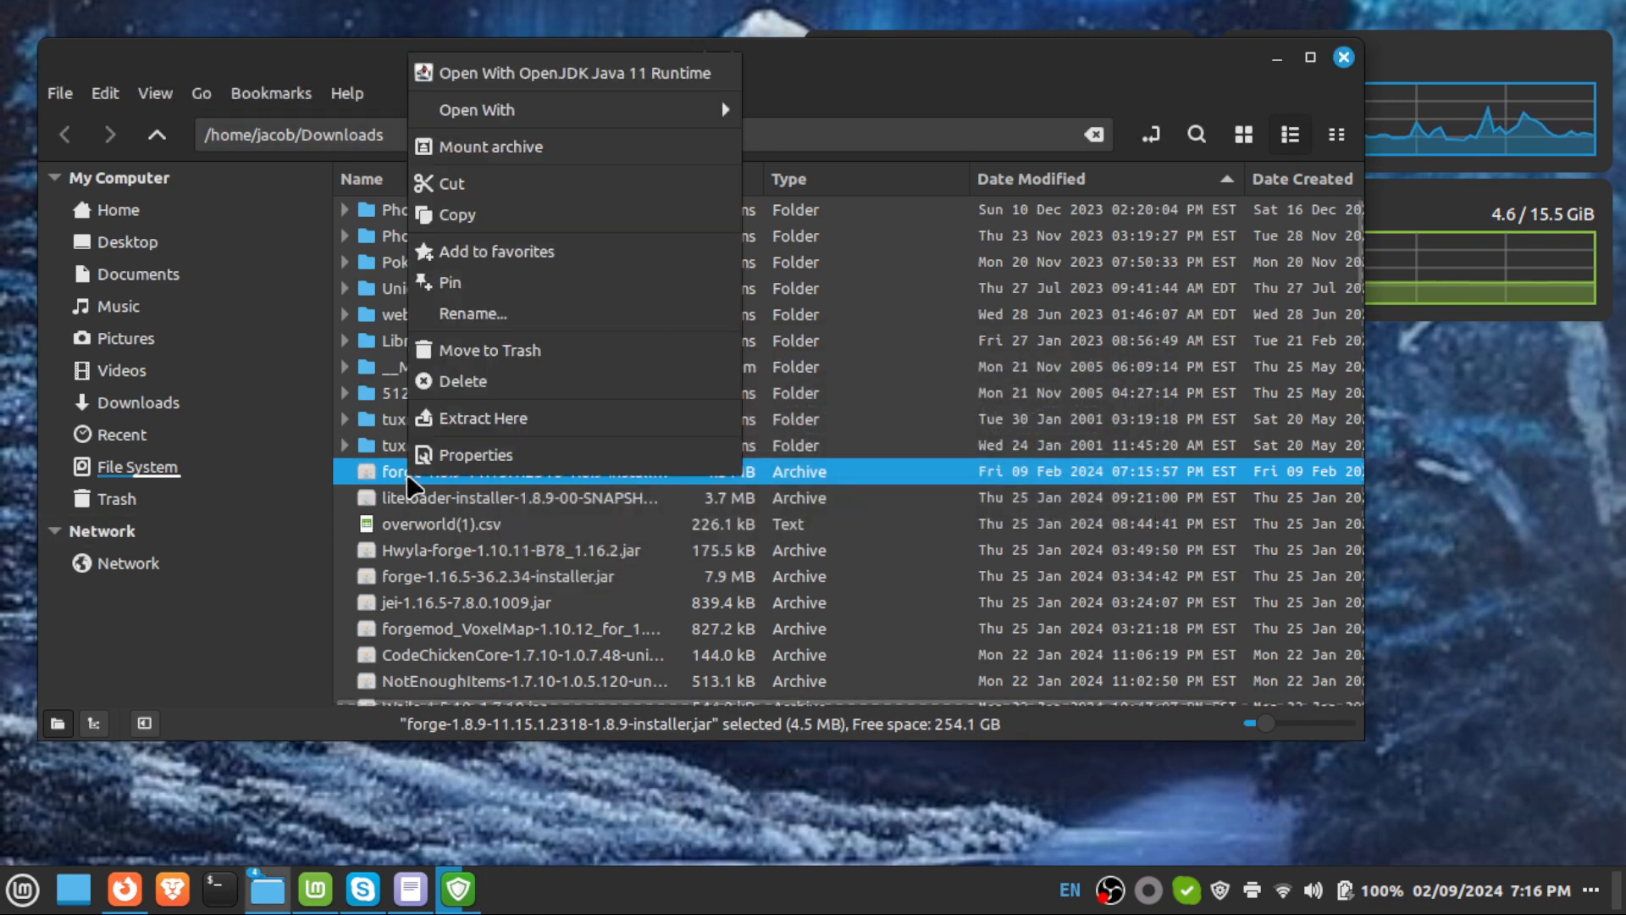
click(459, 456)
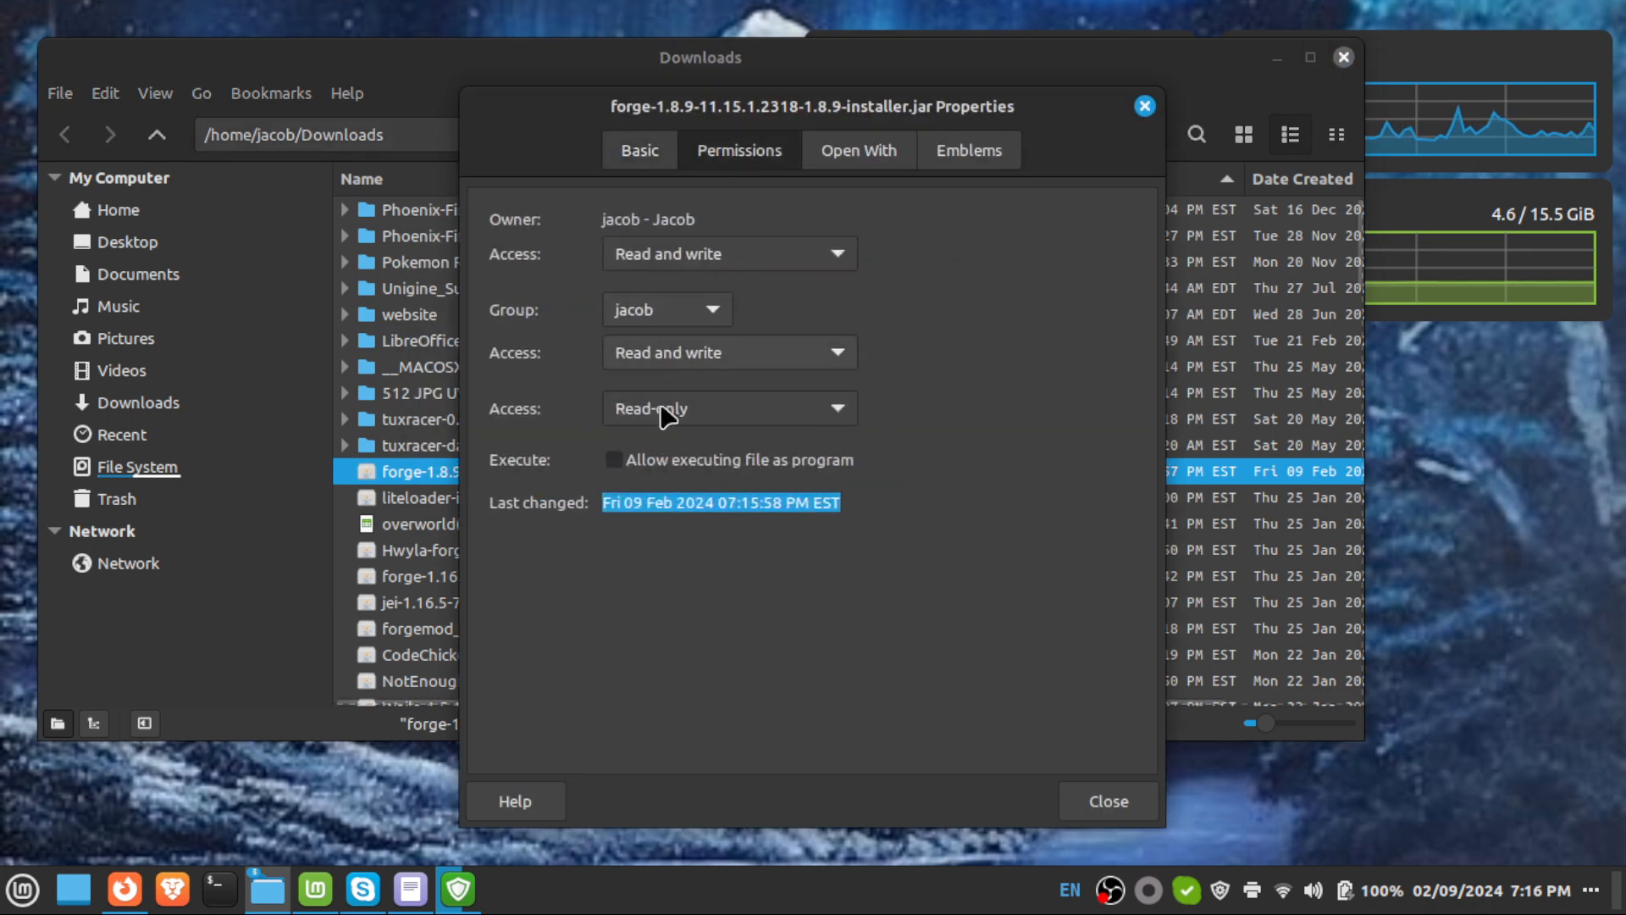
click(614, 460)
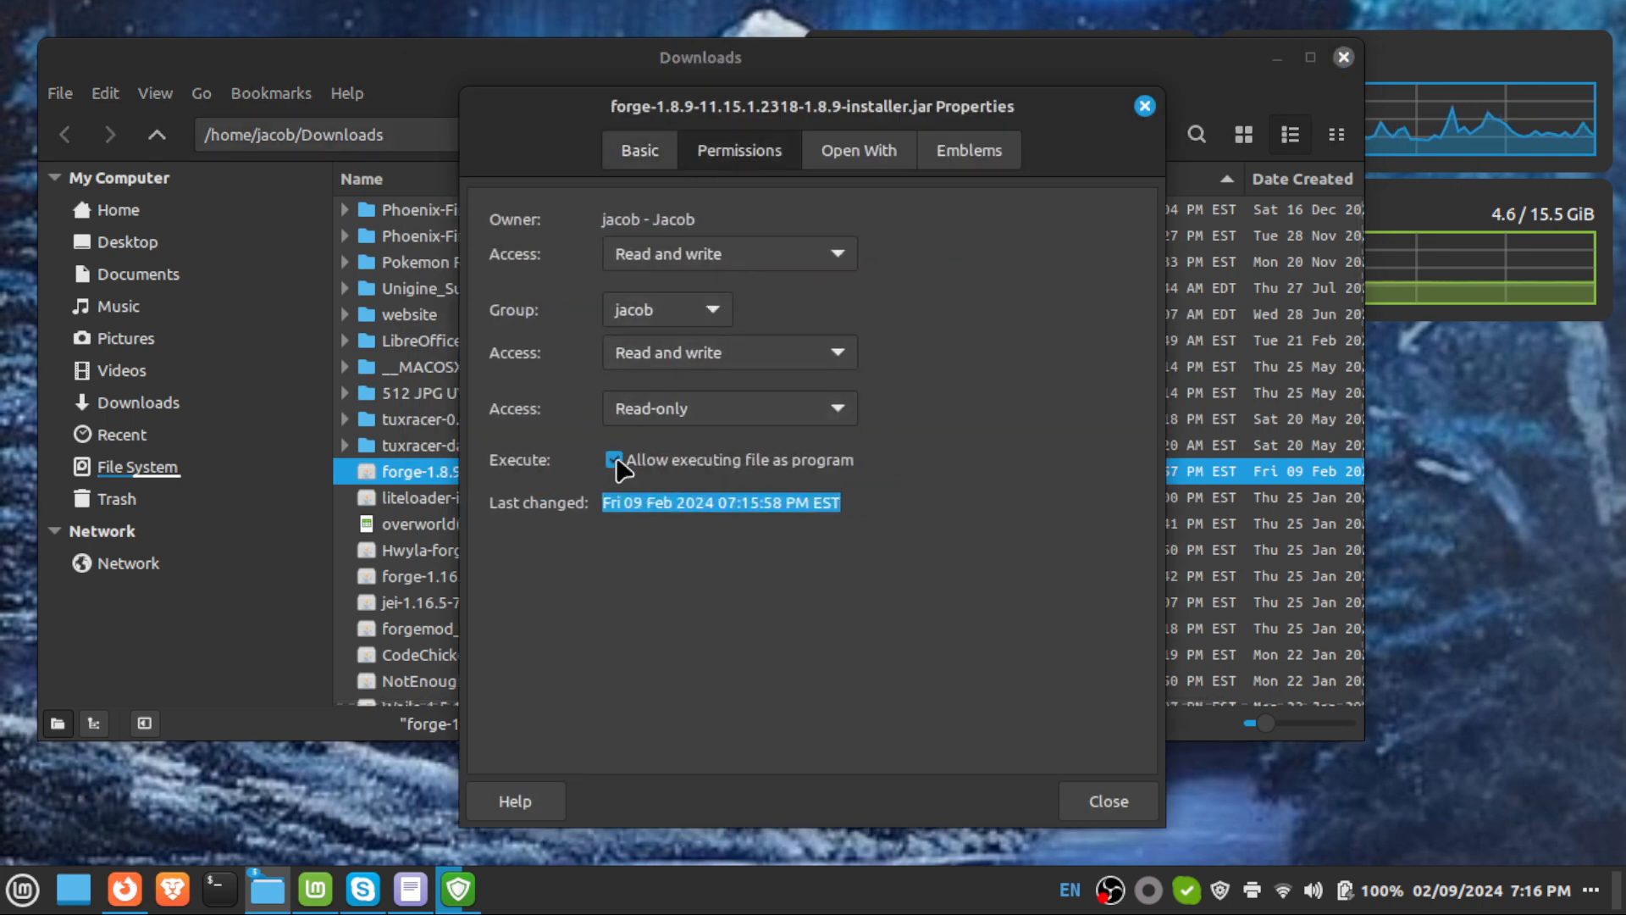
click(1109, 801)
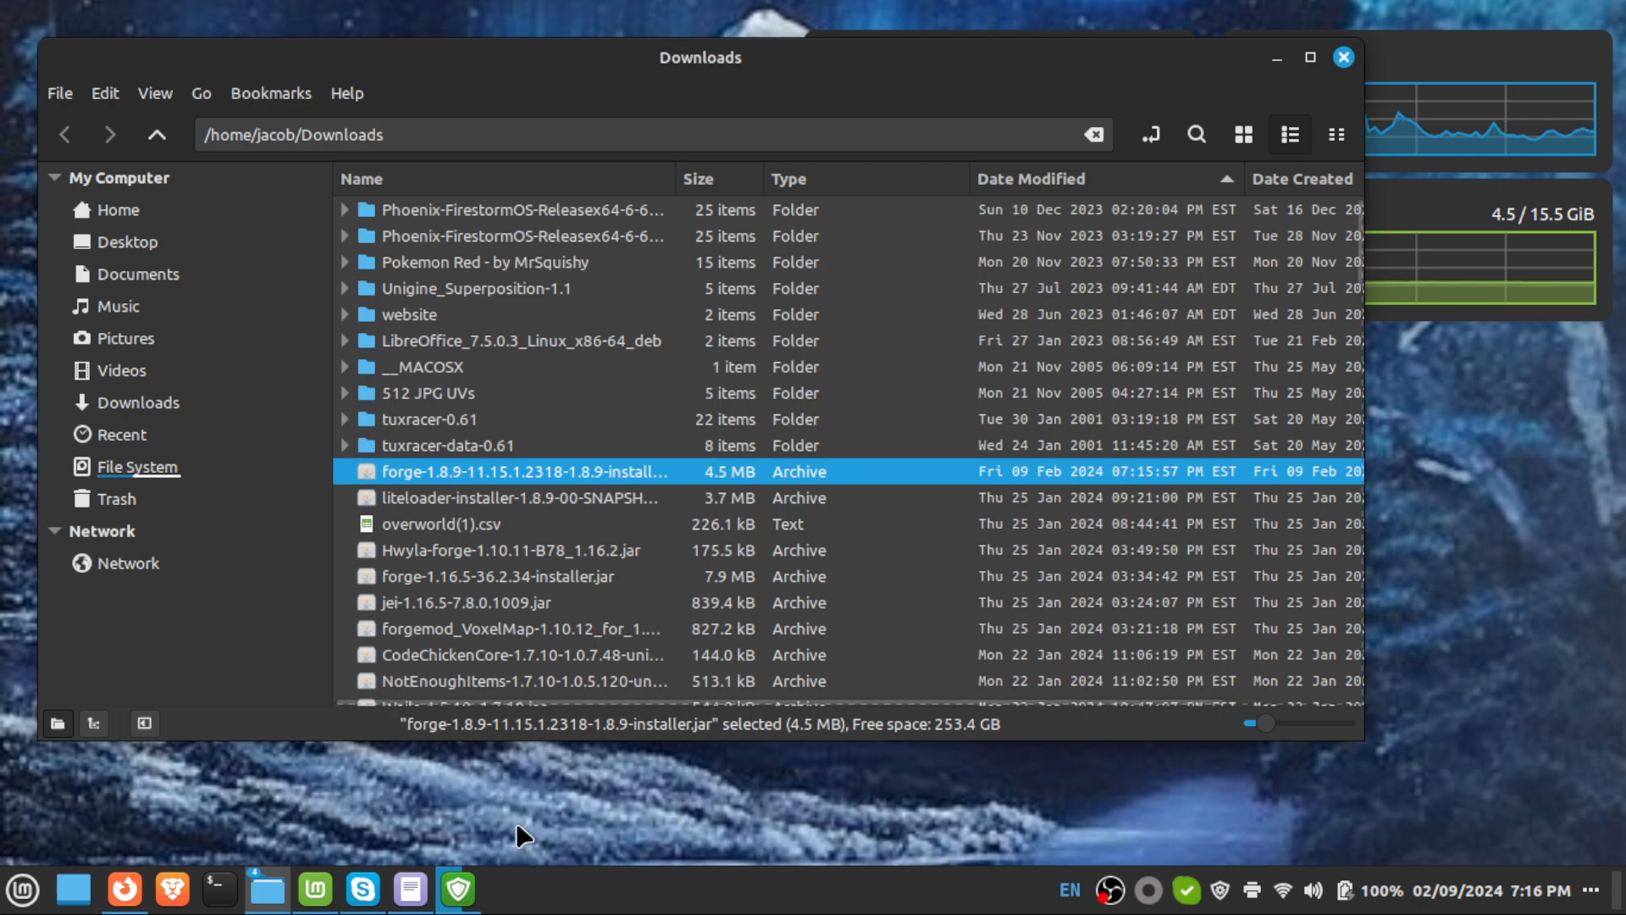
Reposition the Downloads window, then run the Forge 1.8.9 installer and install the client into the default .minecraft directory.
drag(449, 74, 615, 241)
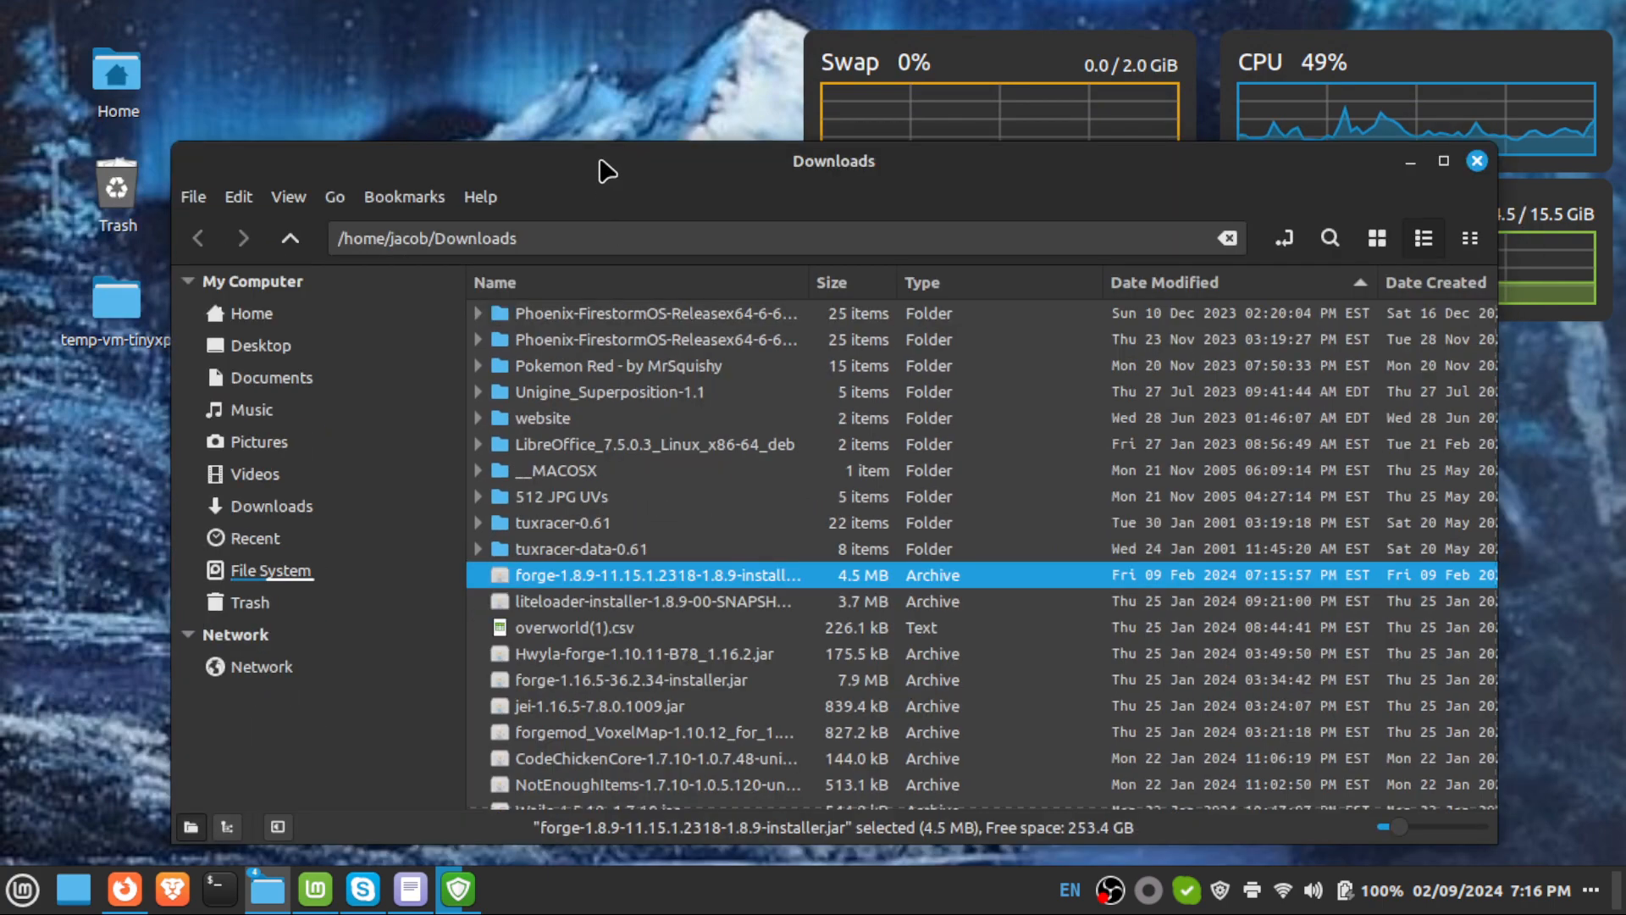
drag(606, 165, 530, 141)
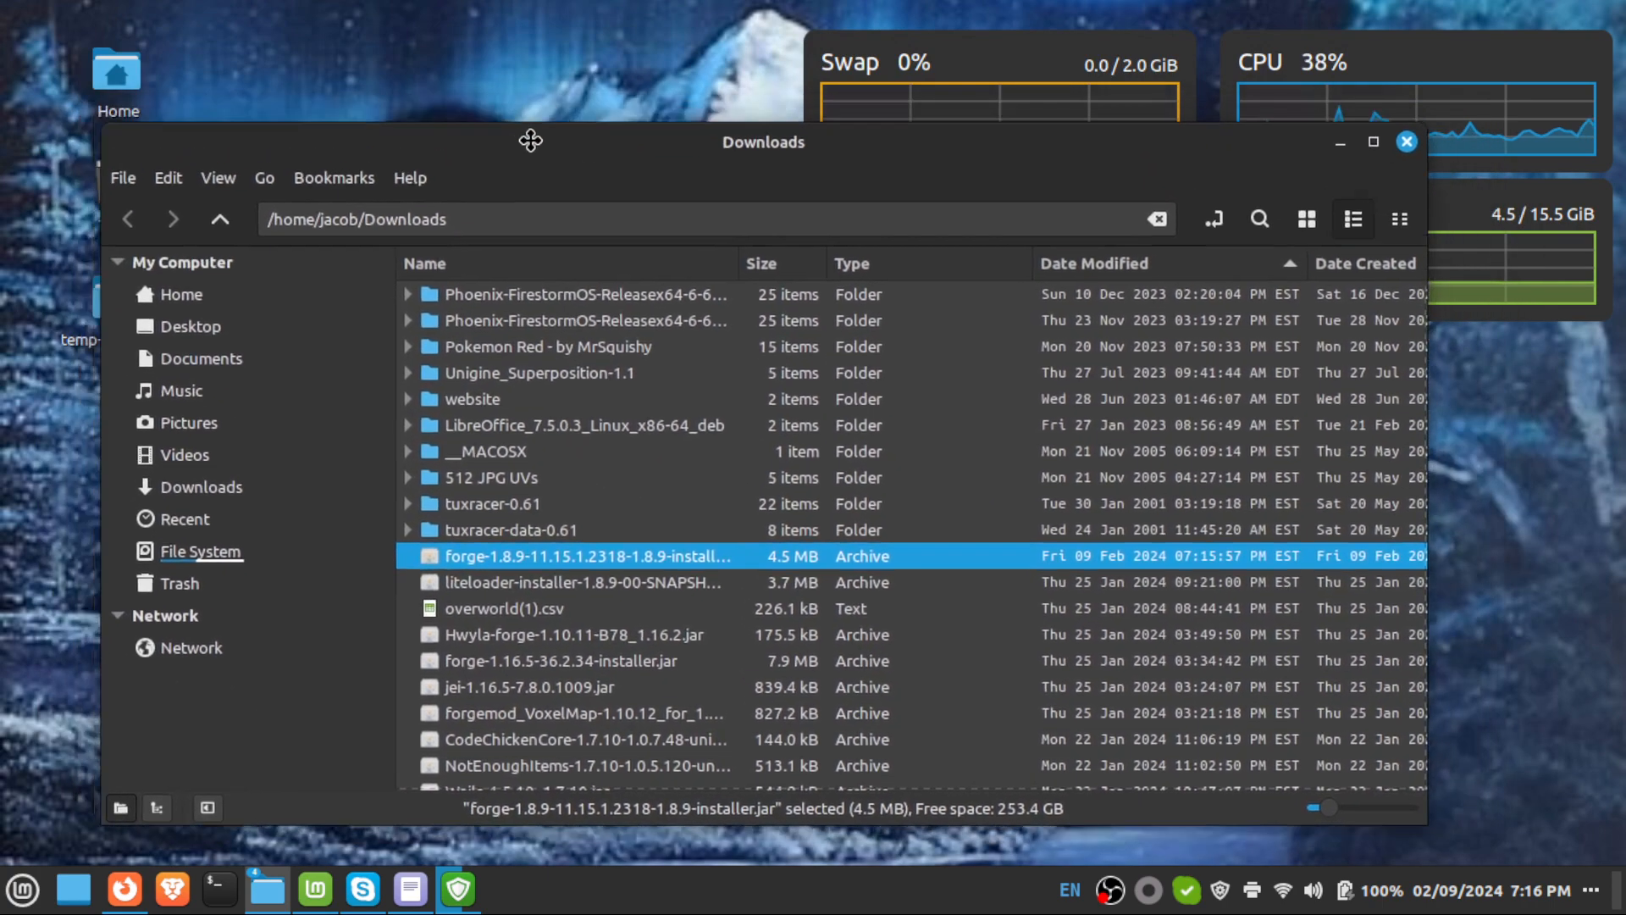
double_click(528, 556)
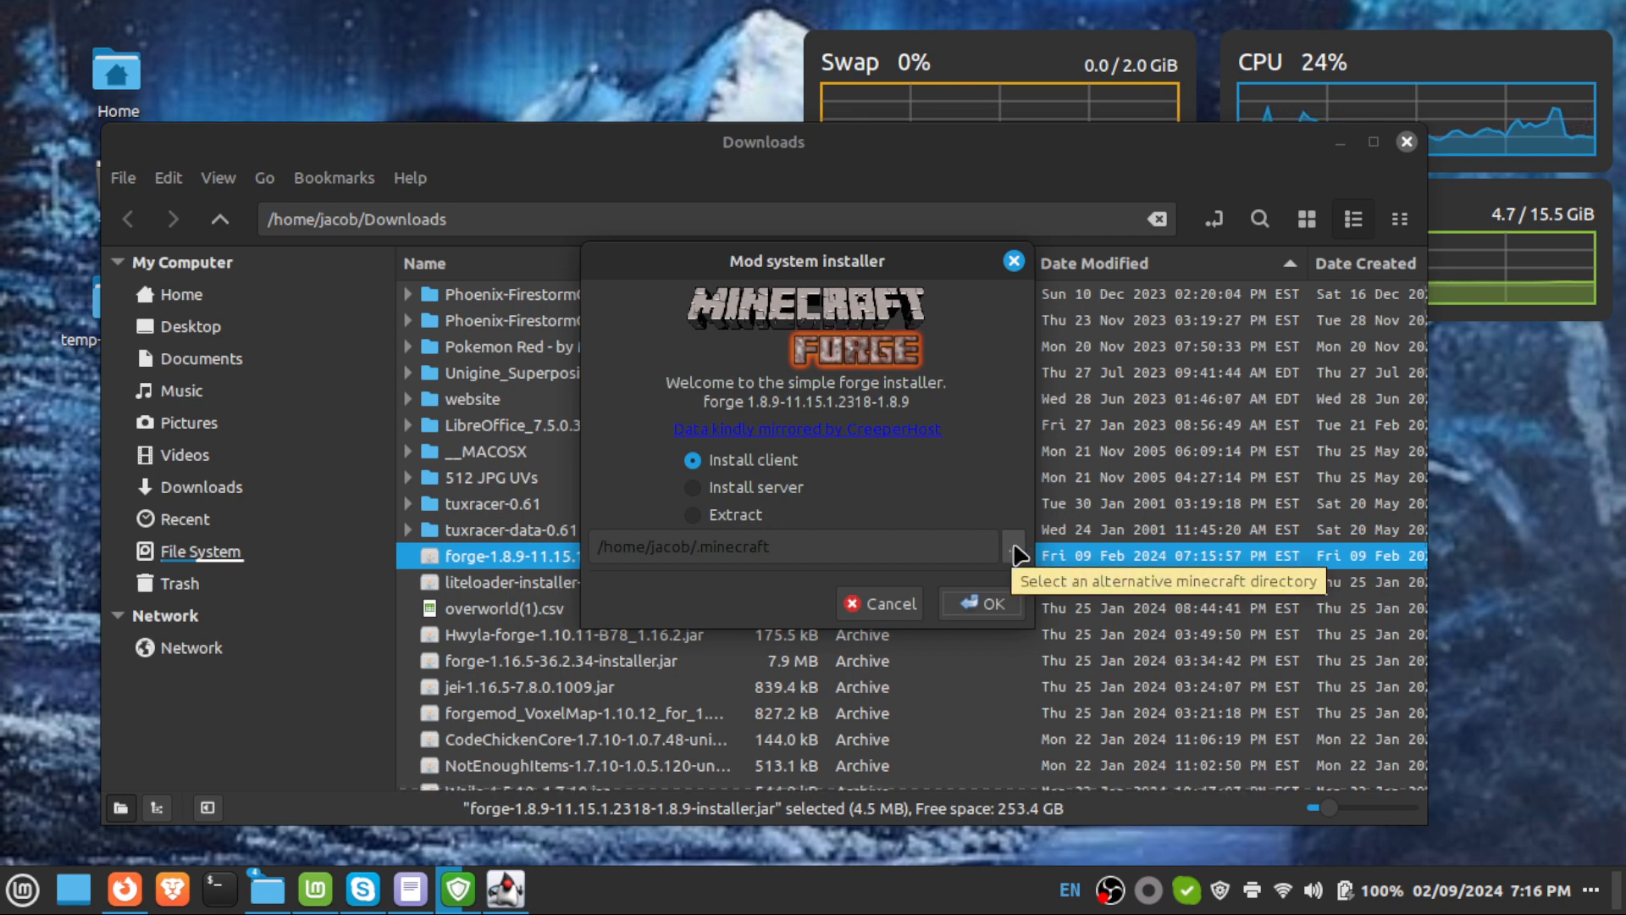
click(970, 607)
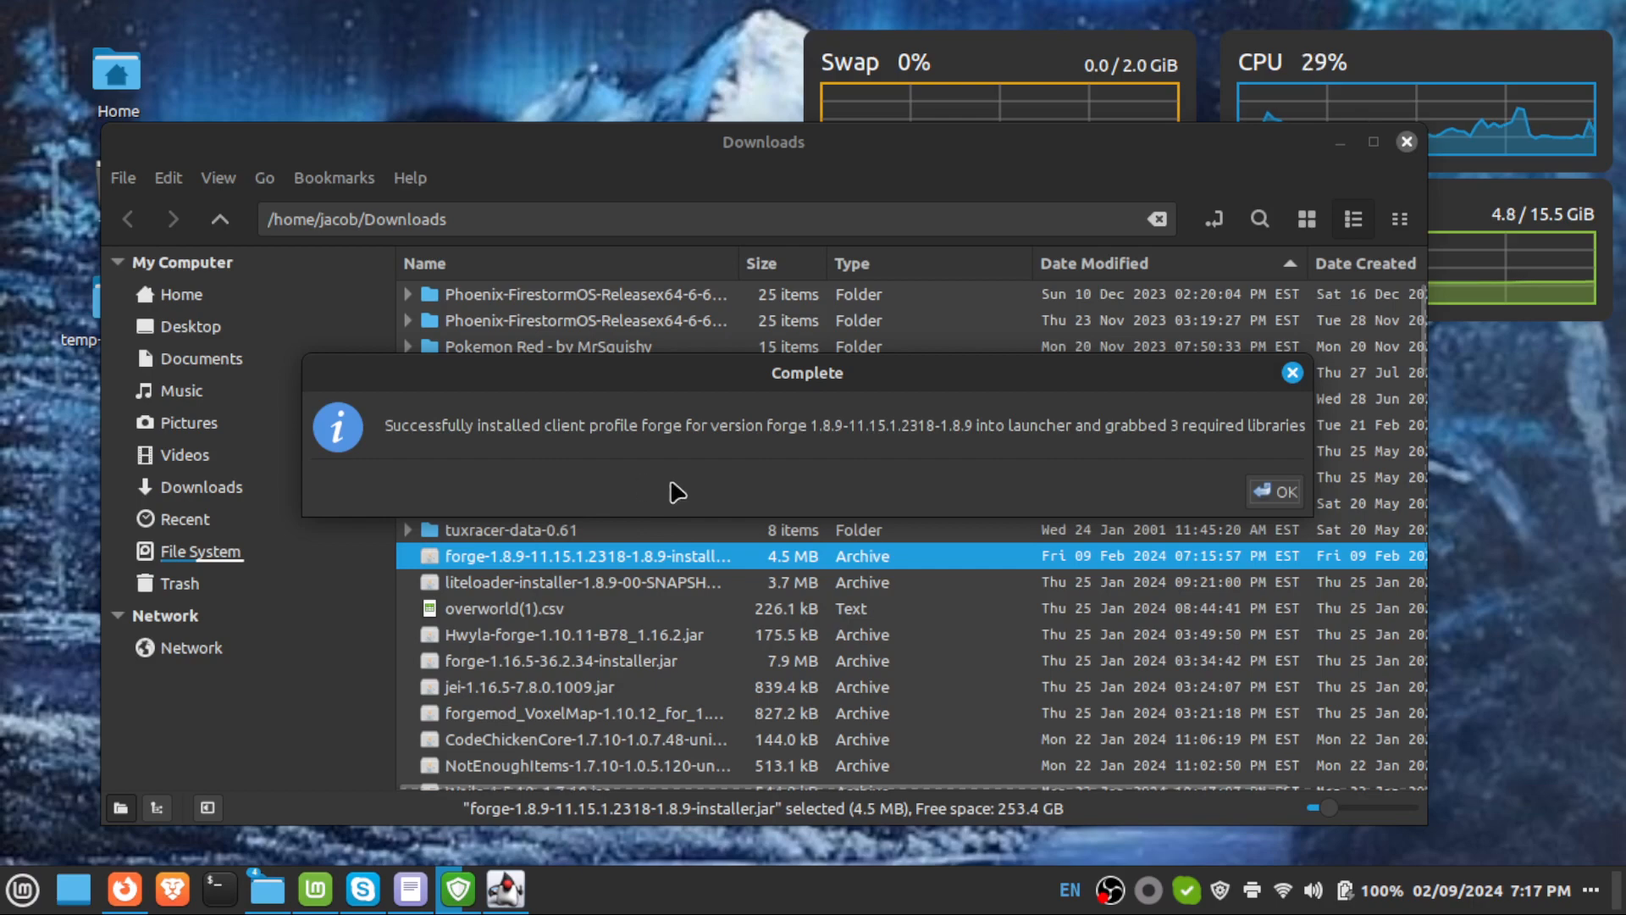
click(1275, 491)
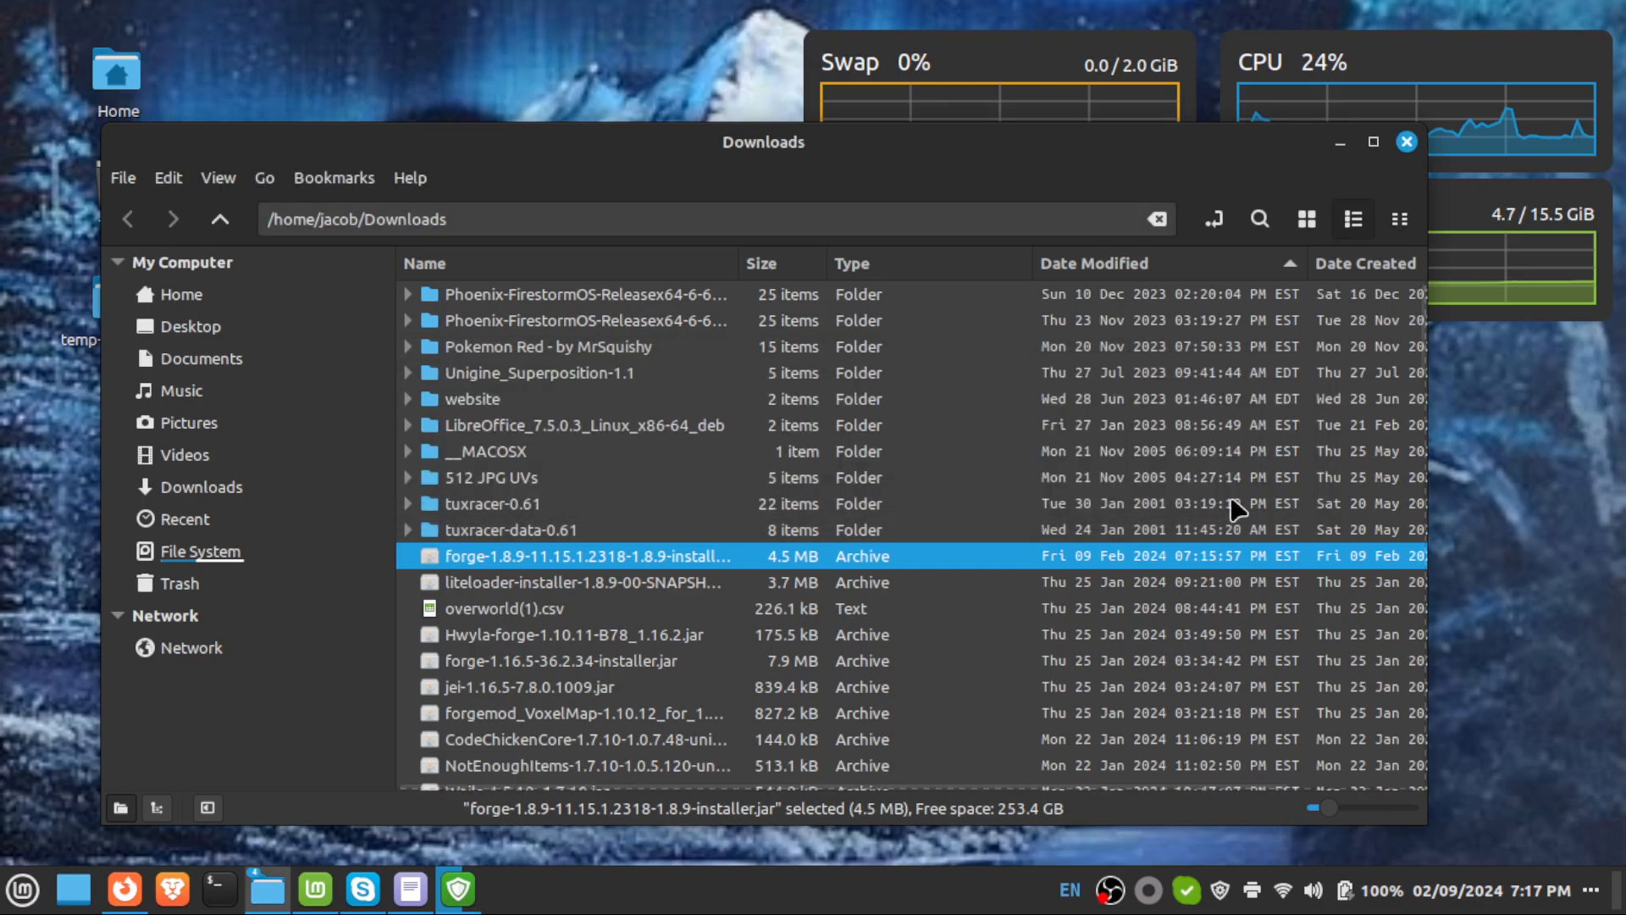
Minimize the Downloads window, search the applications for minecraf and start Minecraft Launcher.
click(1340, 141)
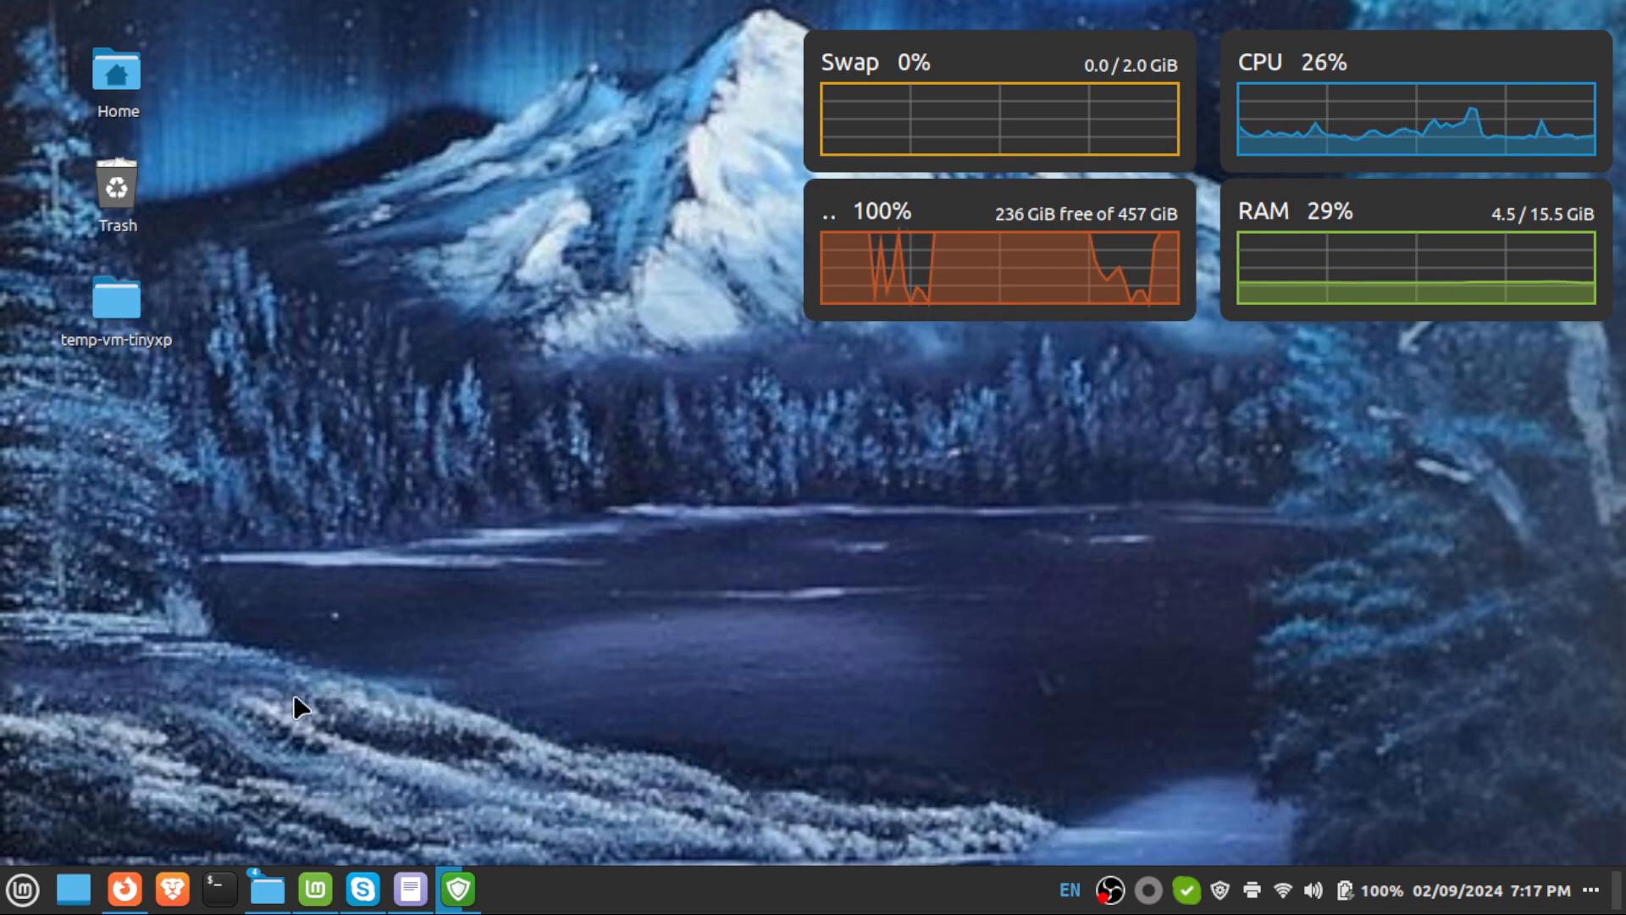
click(22, 897)
text(minecraf)
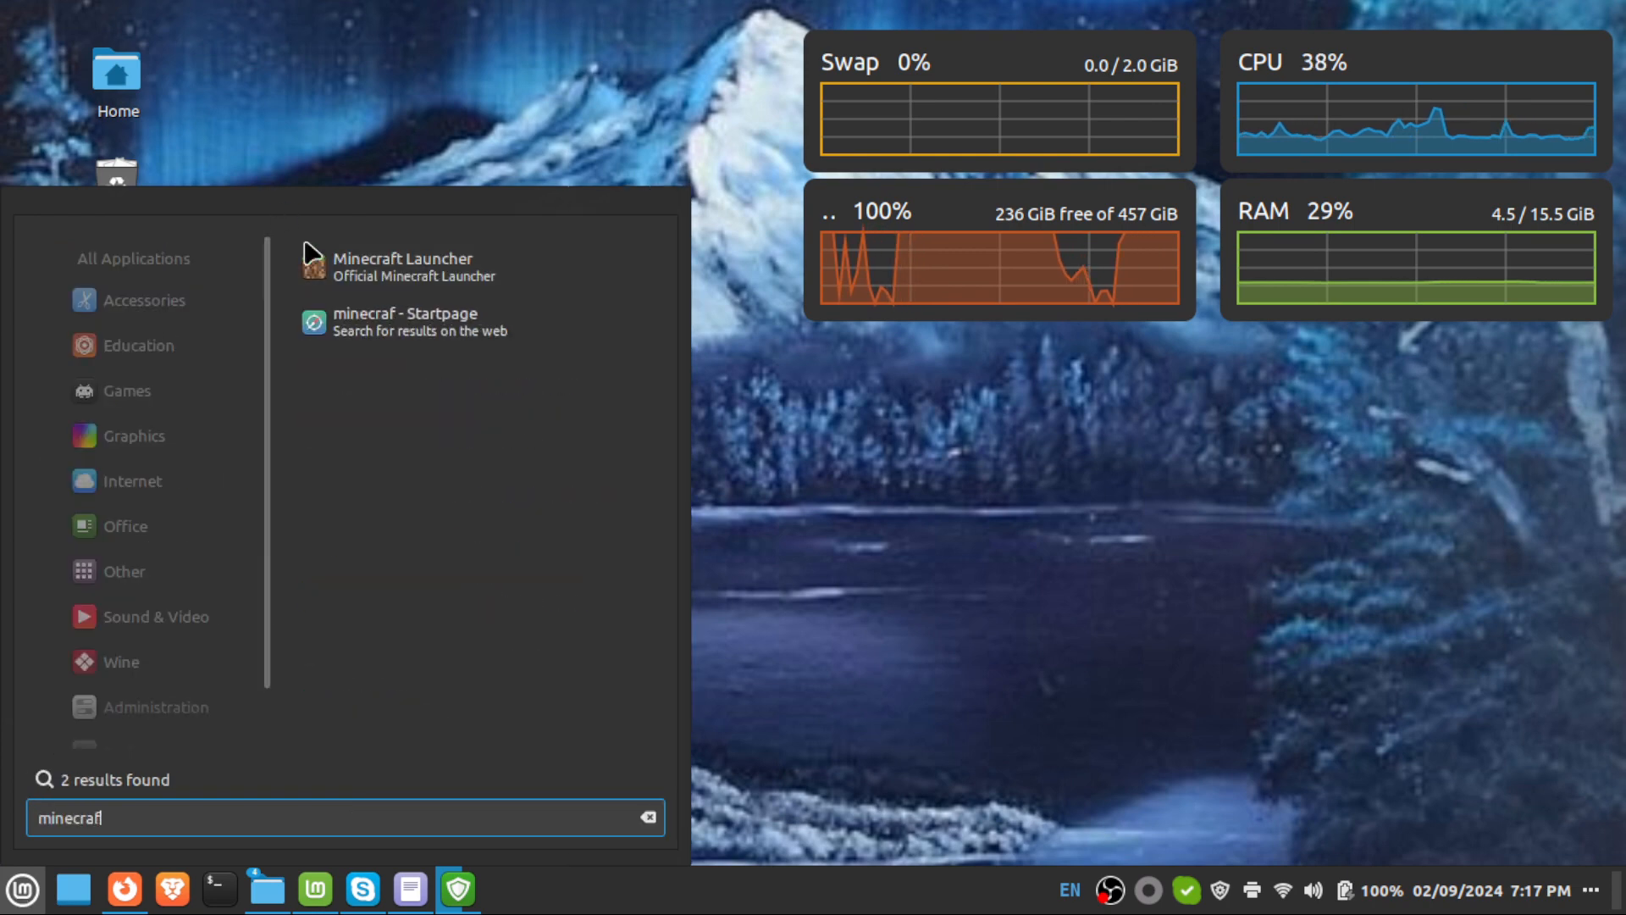
click(394, 259)
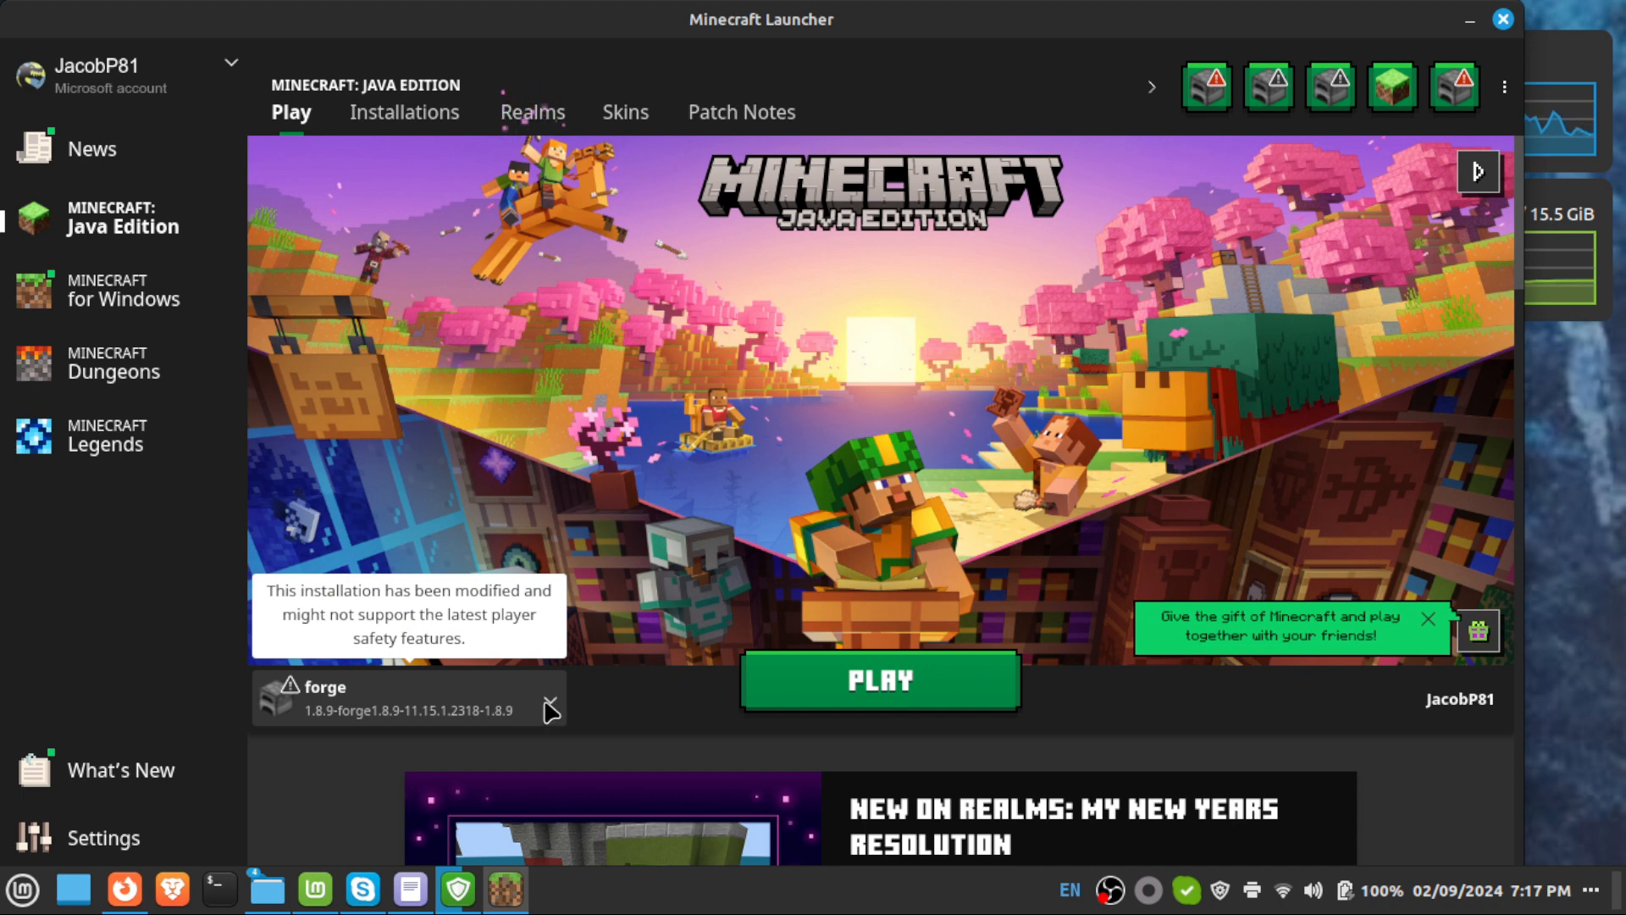
click(272, 891)
click(272, 896)
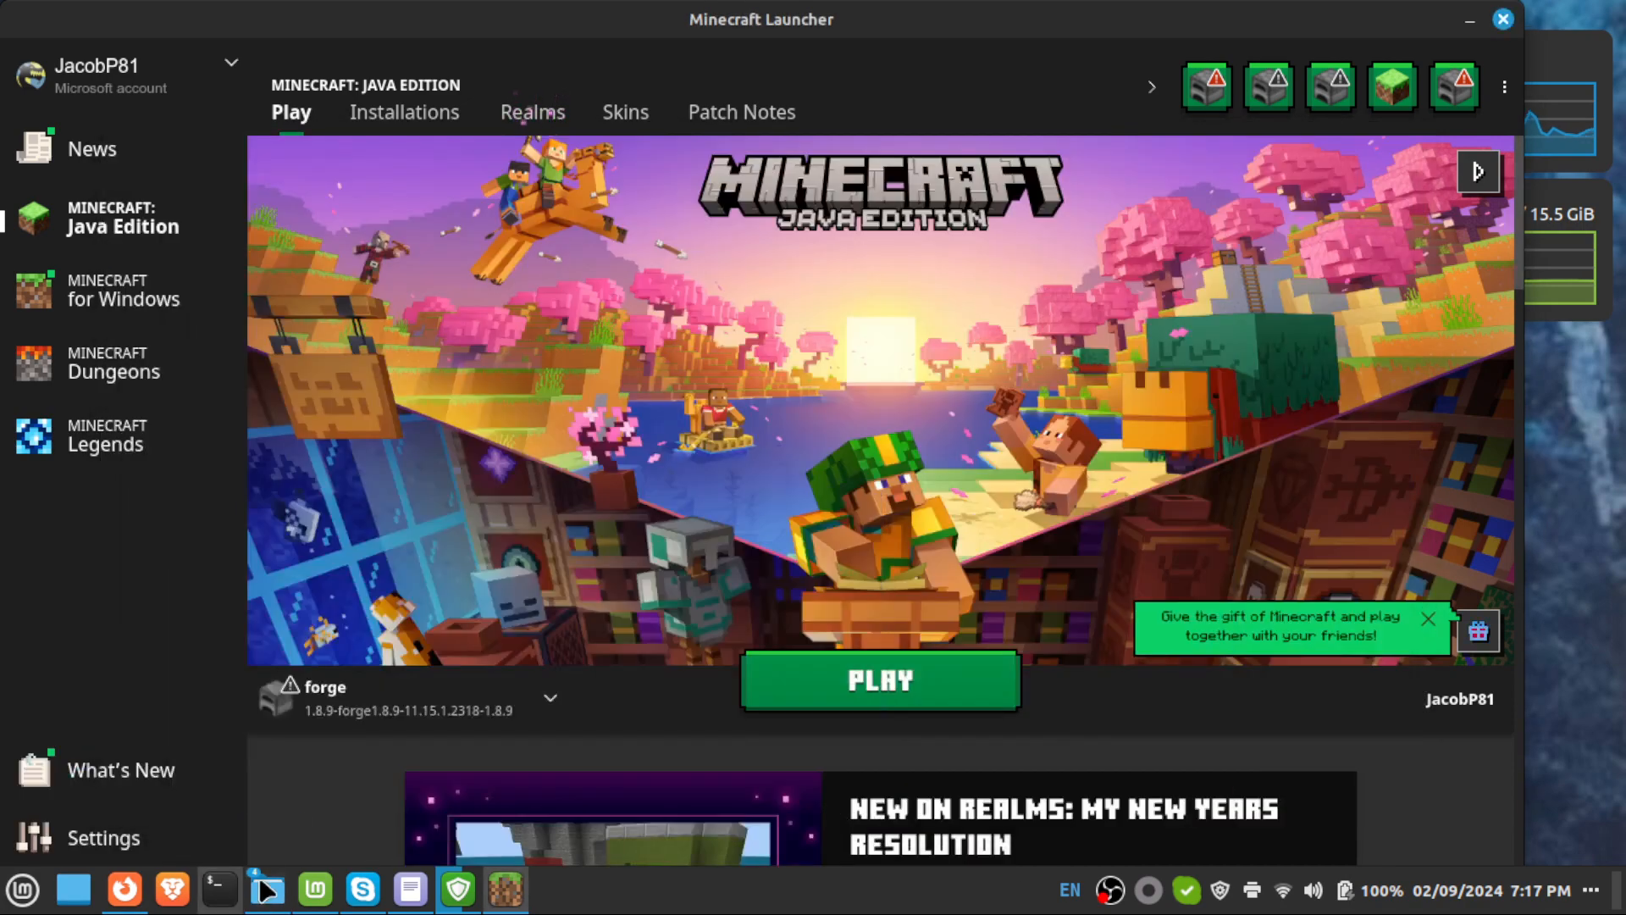
mouse_move(274, 900)
mouse_move(465, 894)
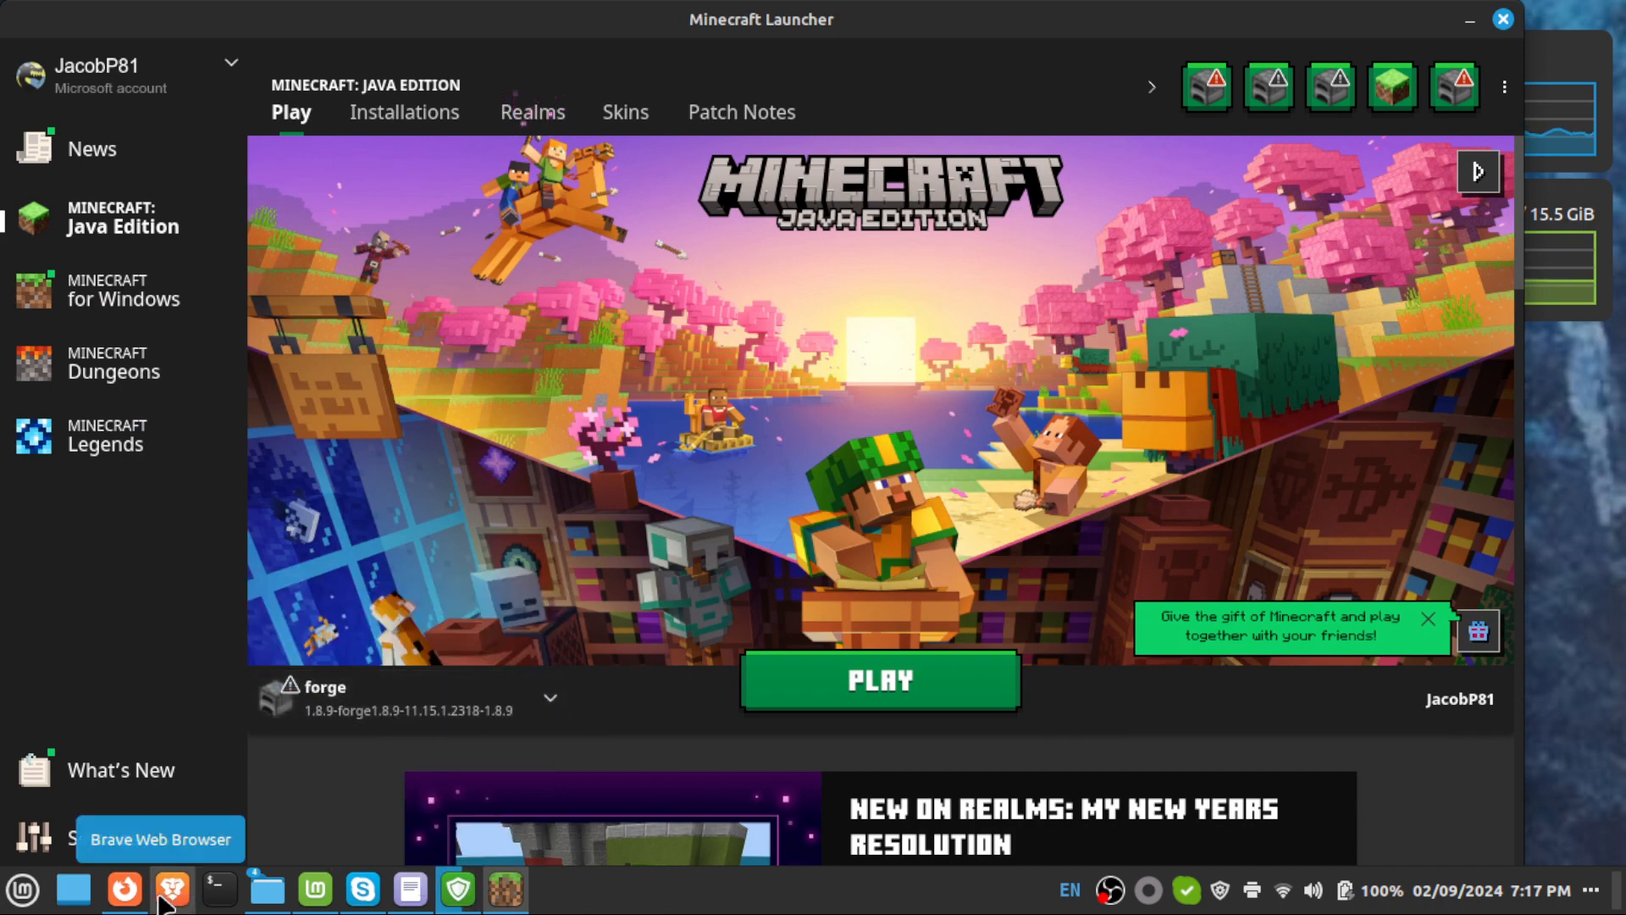
mouse_move(405, 895)
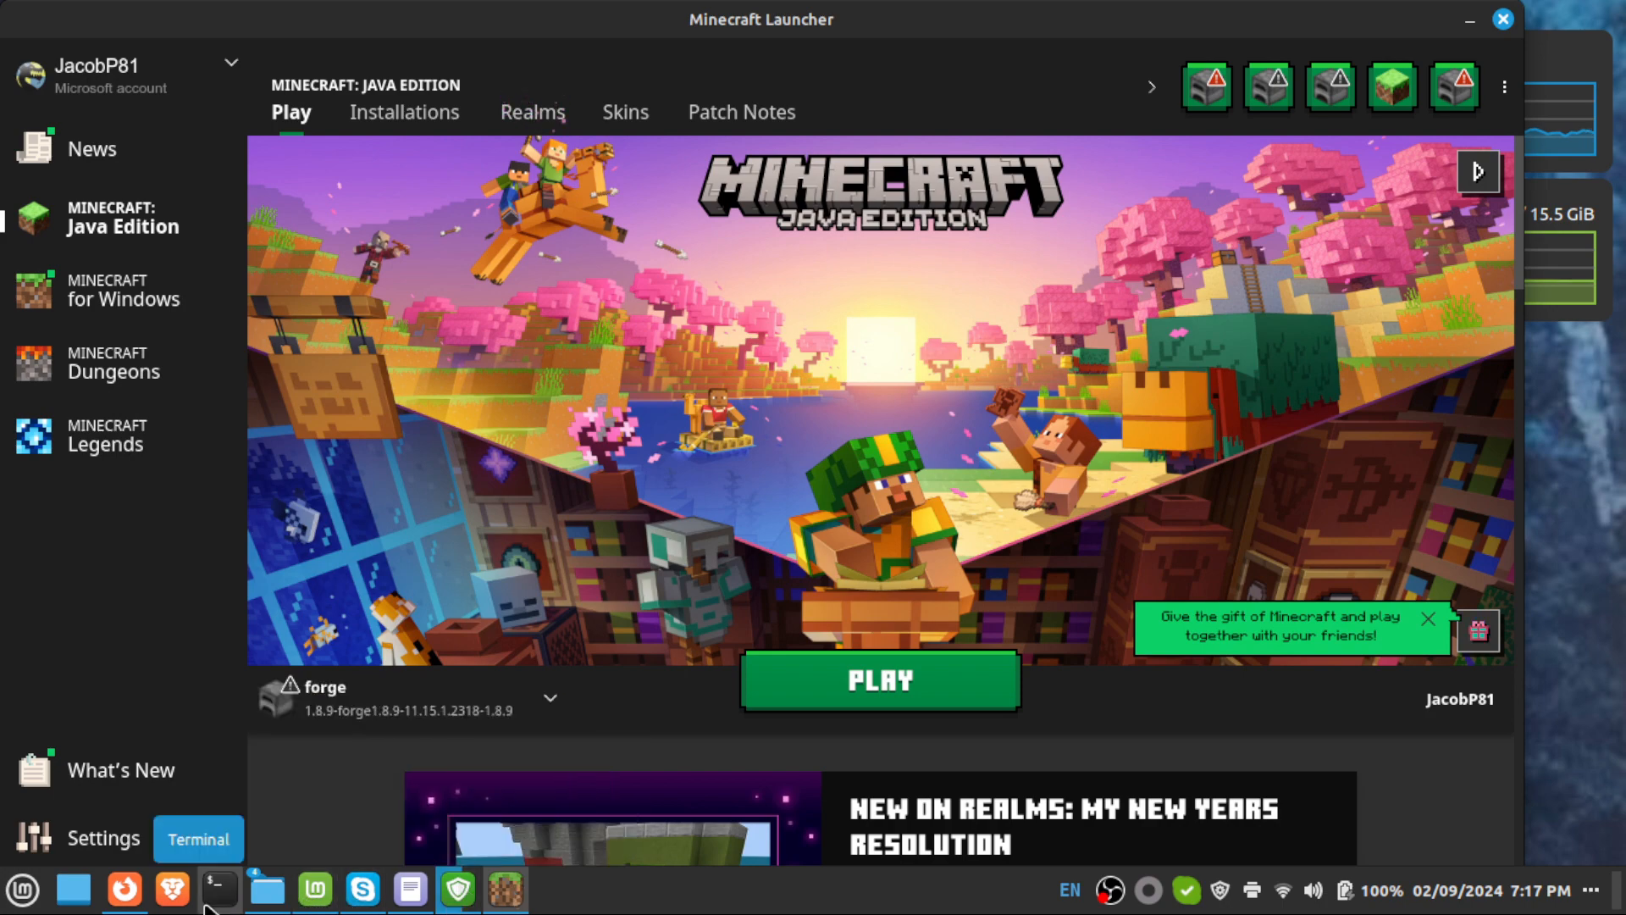
Switch to Firefox, download the LiteLoader 1.8.9 snapshot JAR installer and show it in its folder.
click(136, 901)
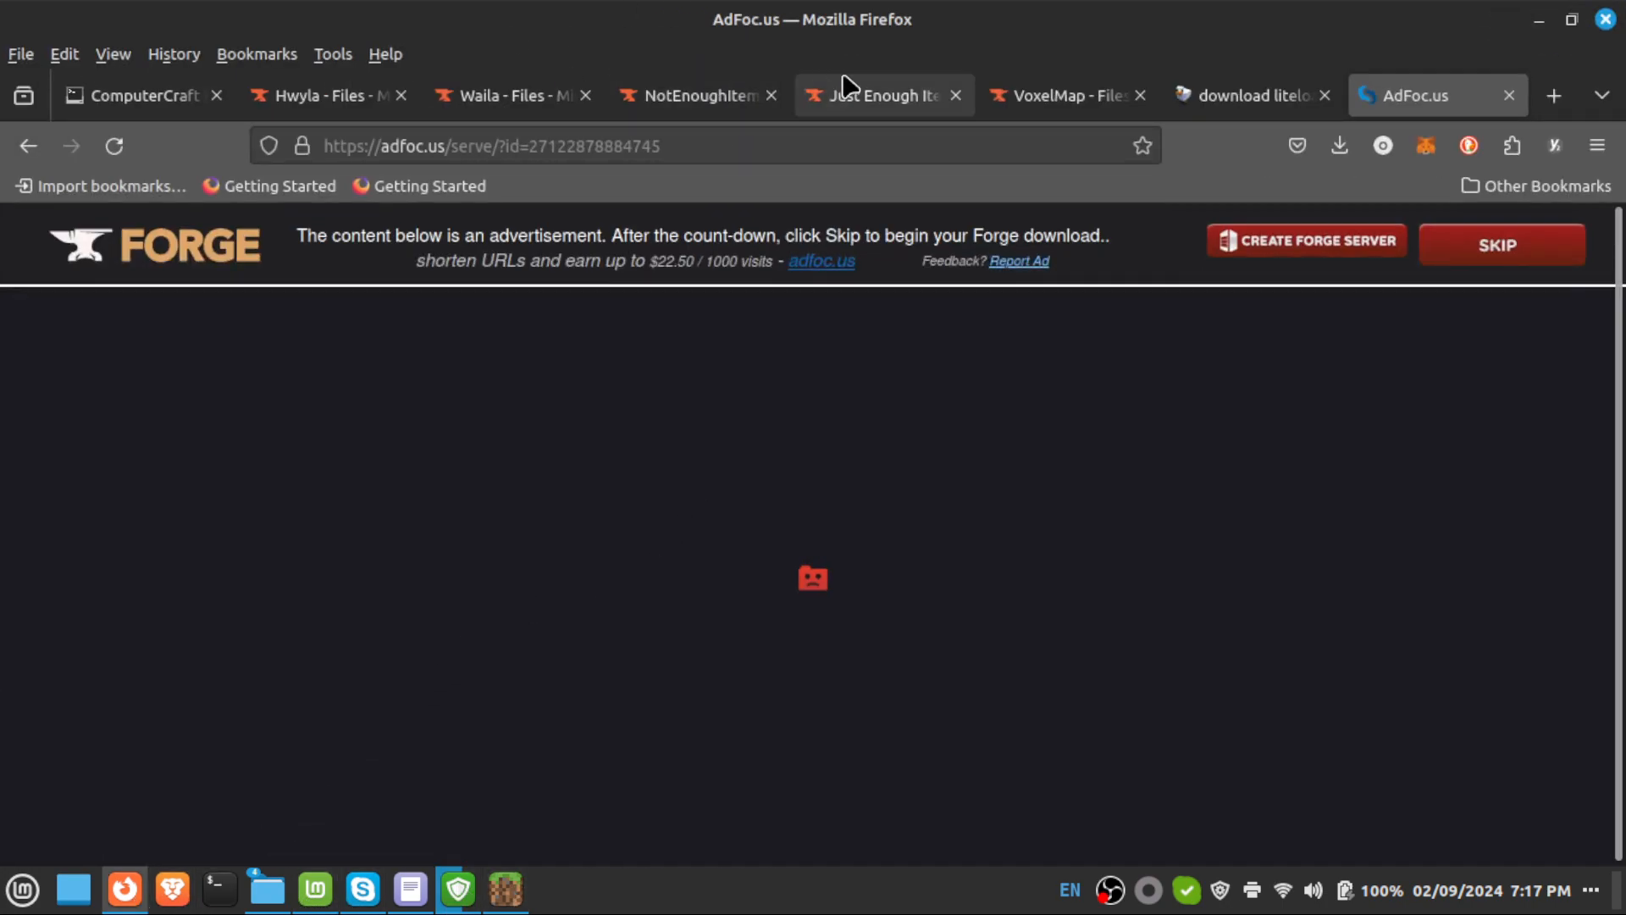
click(1253, 96)
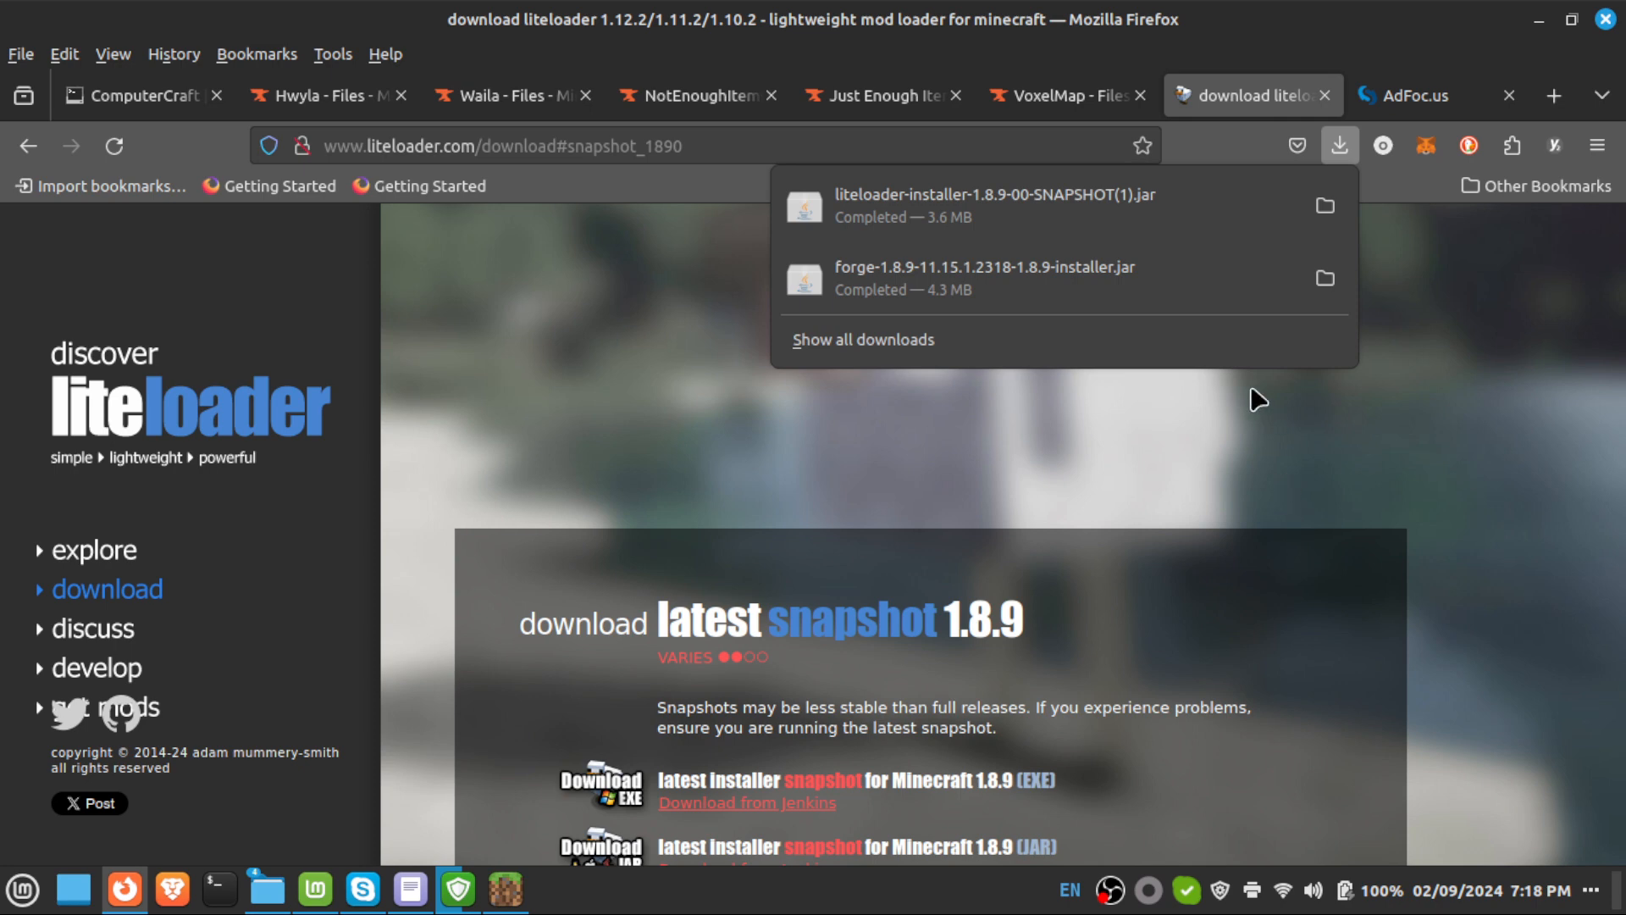
click(1326, 205)
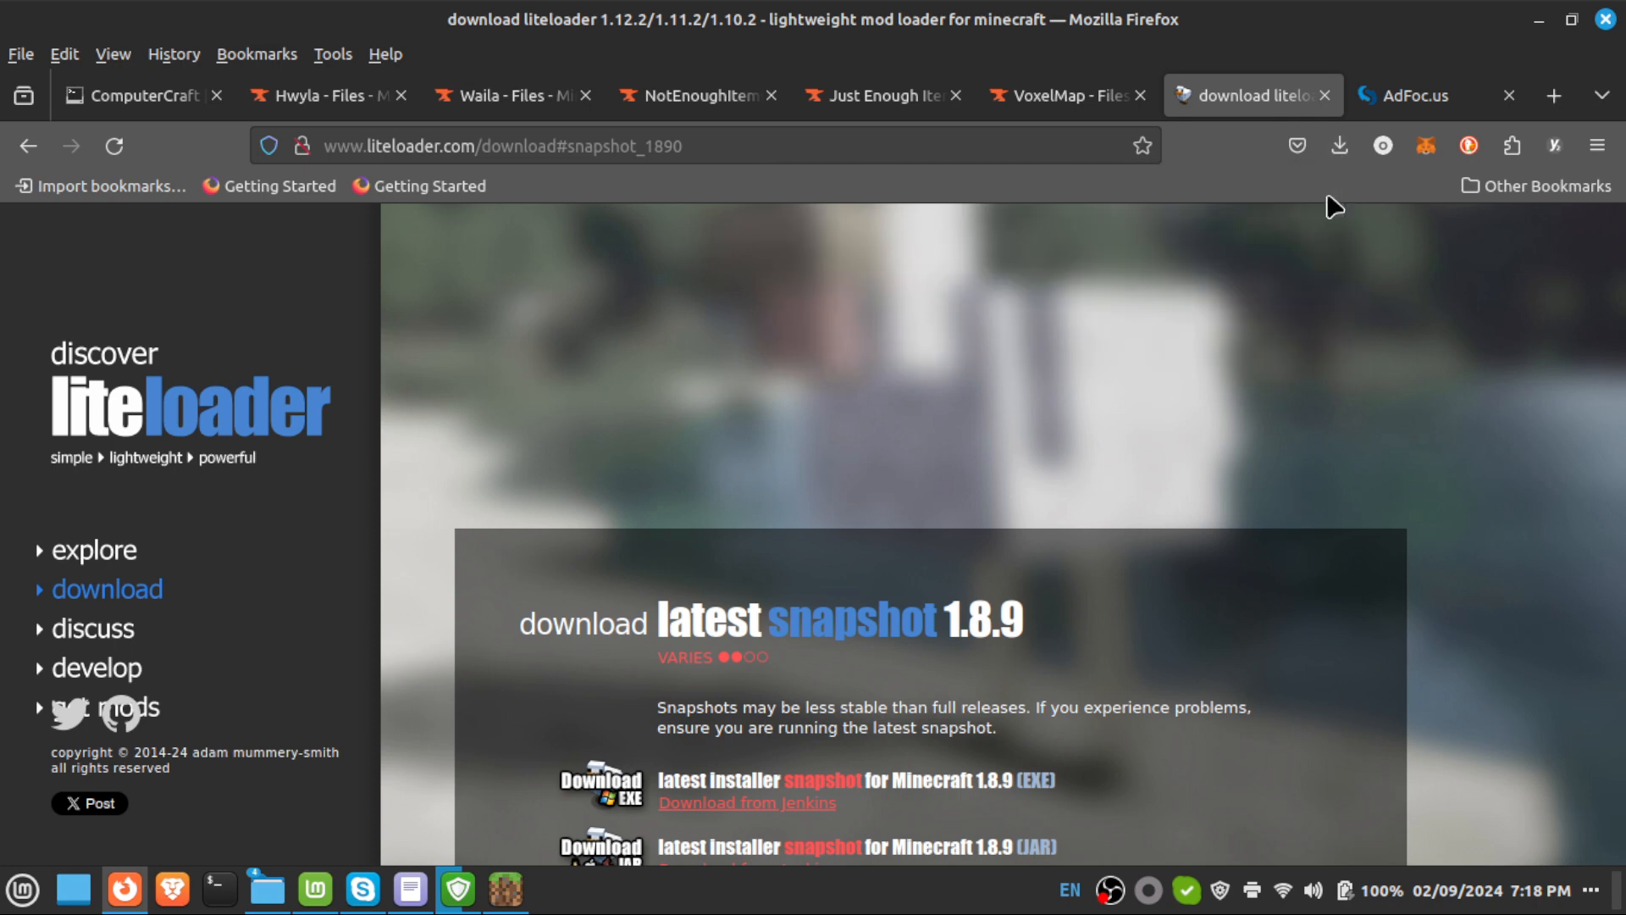
Try to run liteloader-installer-1.8.9-00-SNAPSHOT(1).jar from the Downloads folder and dismiss the resulting dialog.
scroll(539, 364, up, 2)
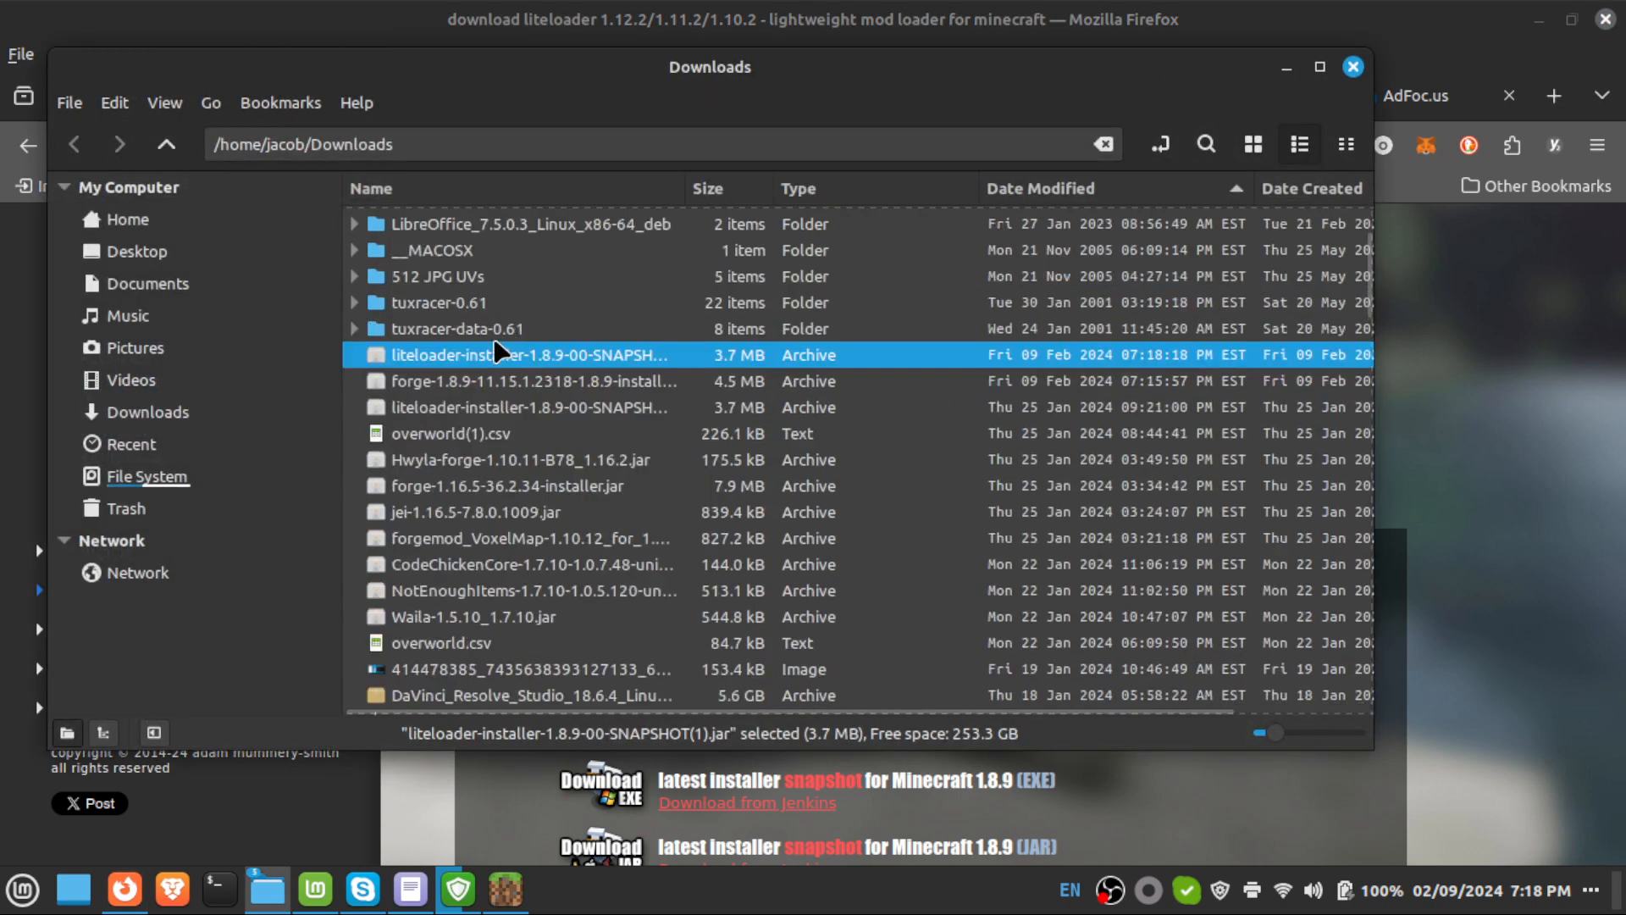
double_click(506, 361)
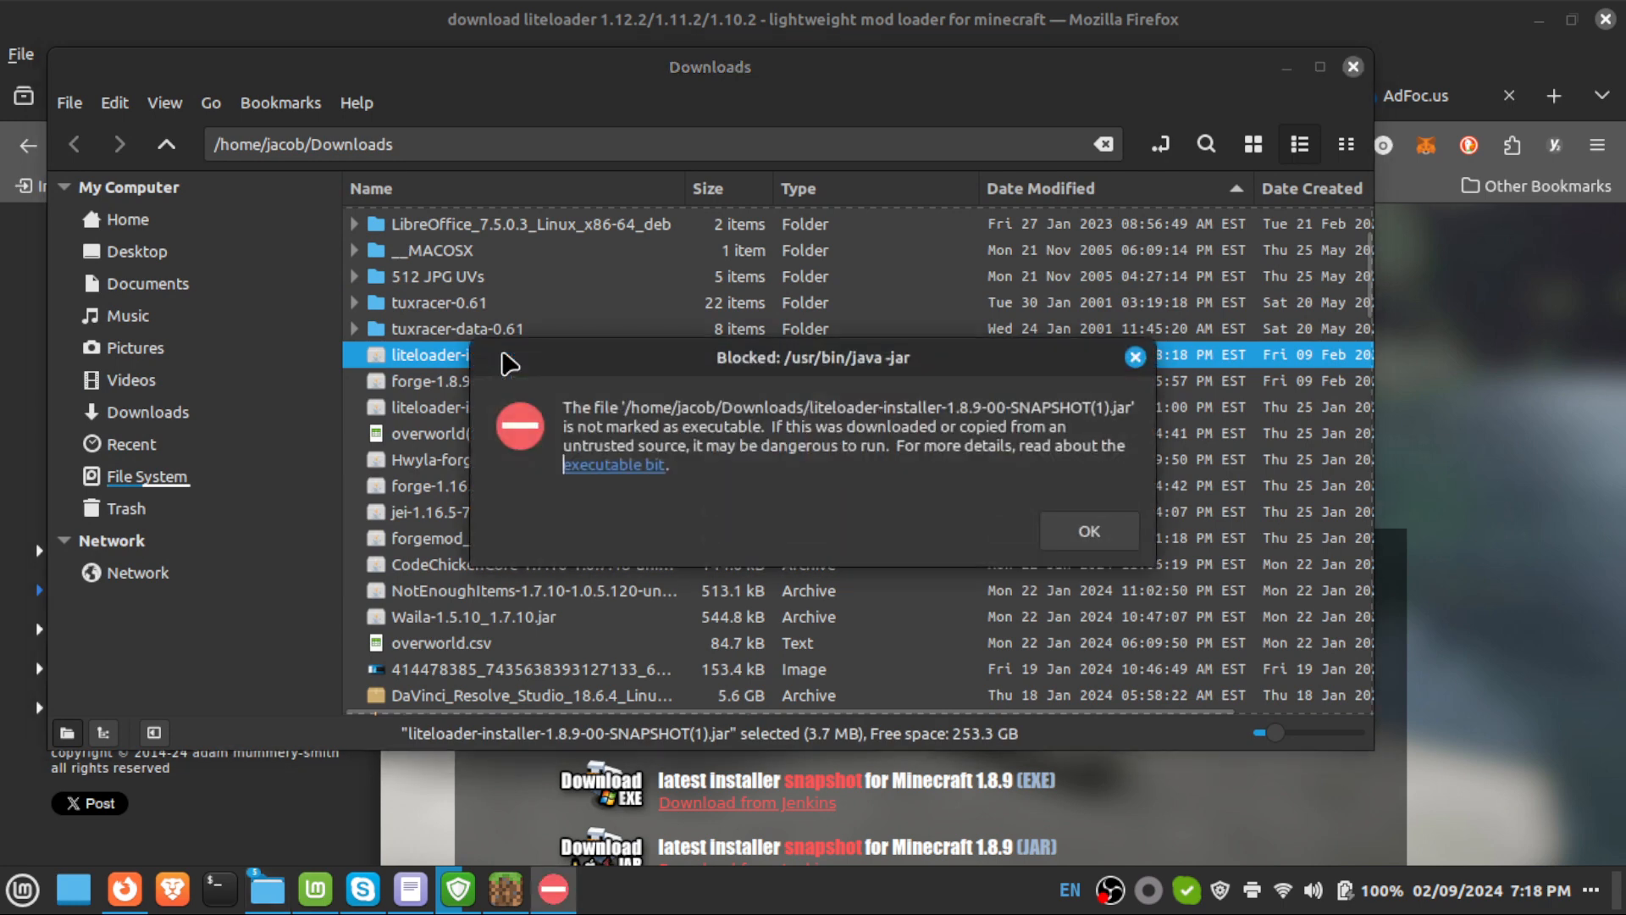
click(1135, 356)
Widen the Name column, then allow liteloader-installer-1.8.9-00-SNAPSHOT(1).jar to be executed as a program in its permissions.
drag(691, 205, 770, 178)
right_click(534, 364)
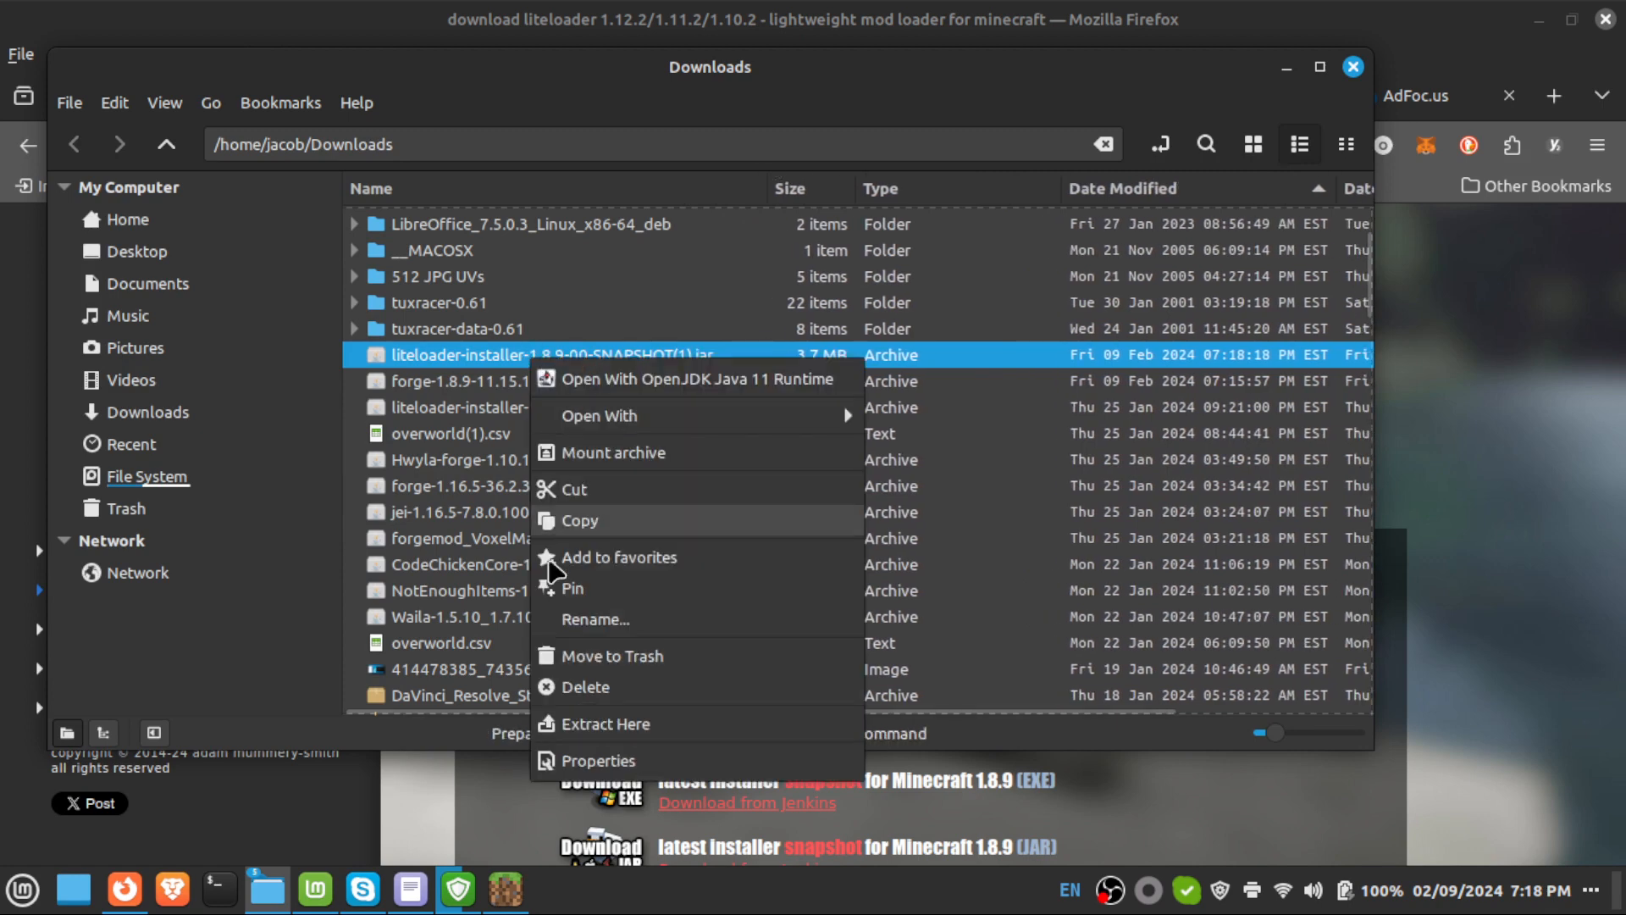
click(577, 753)
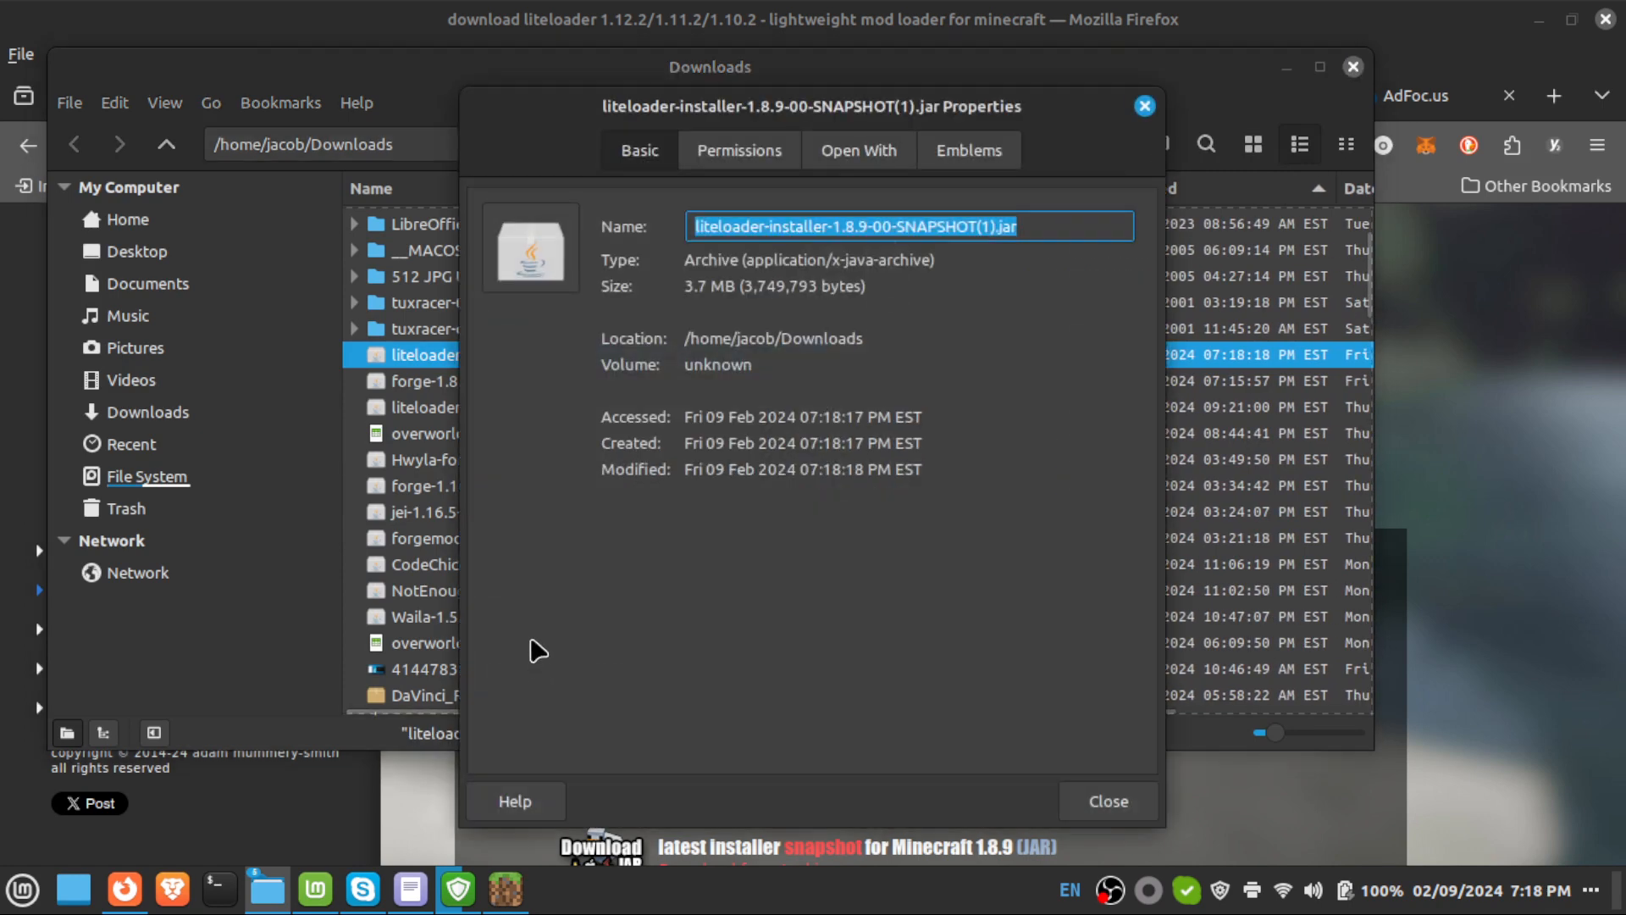
click(749, 153)
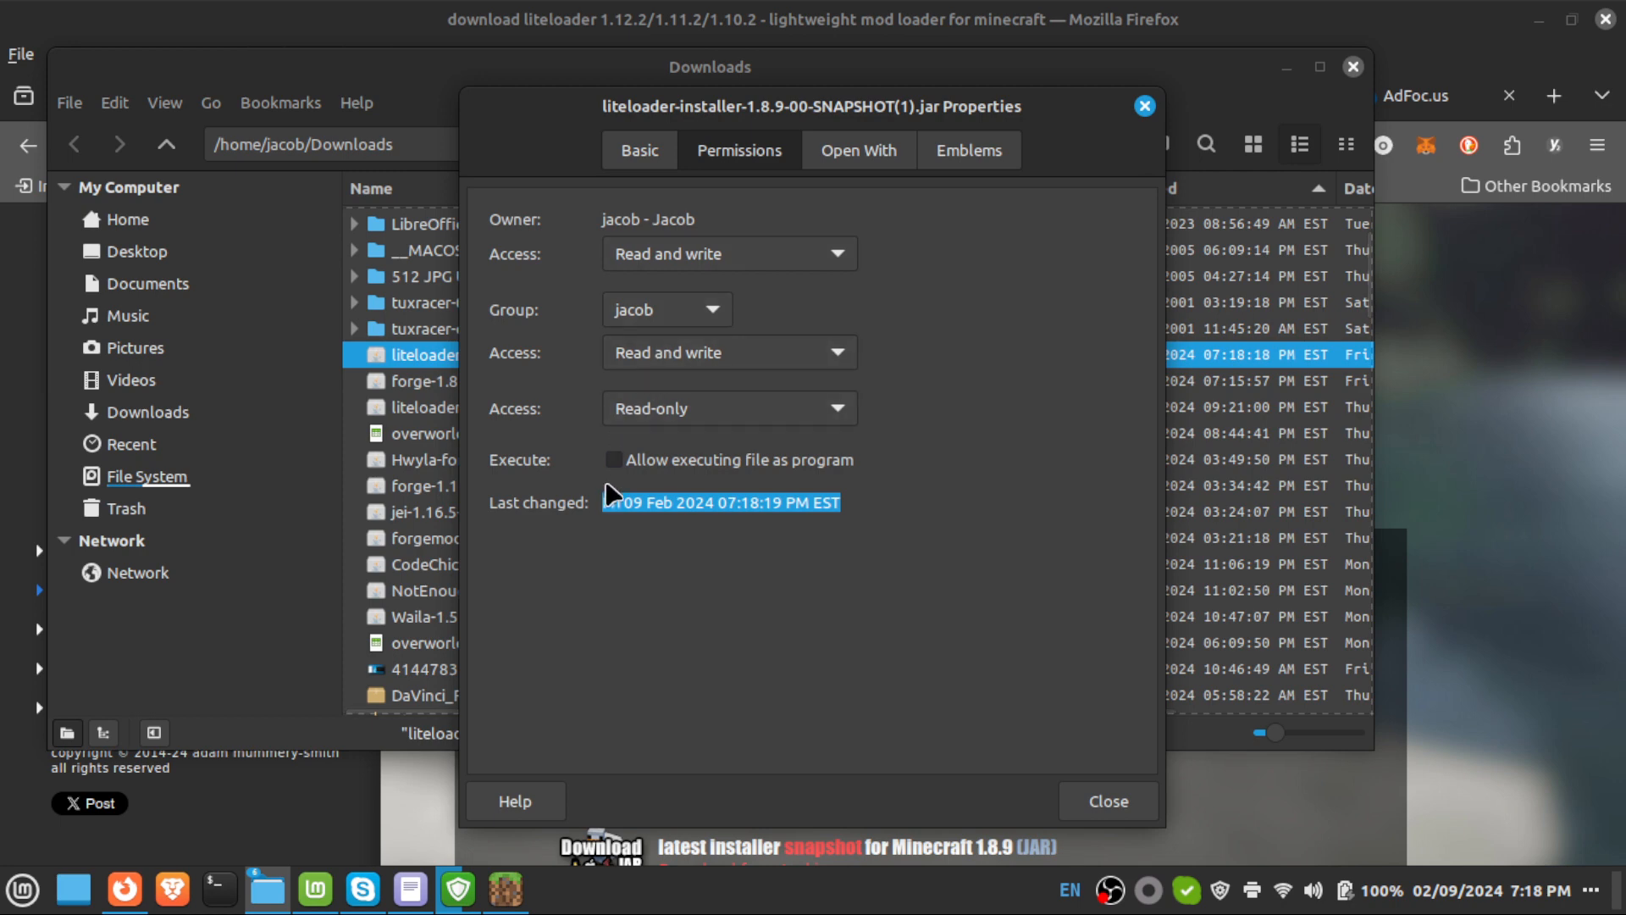
click(614, 459)
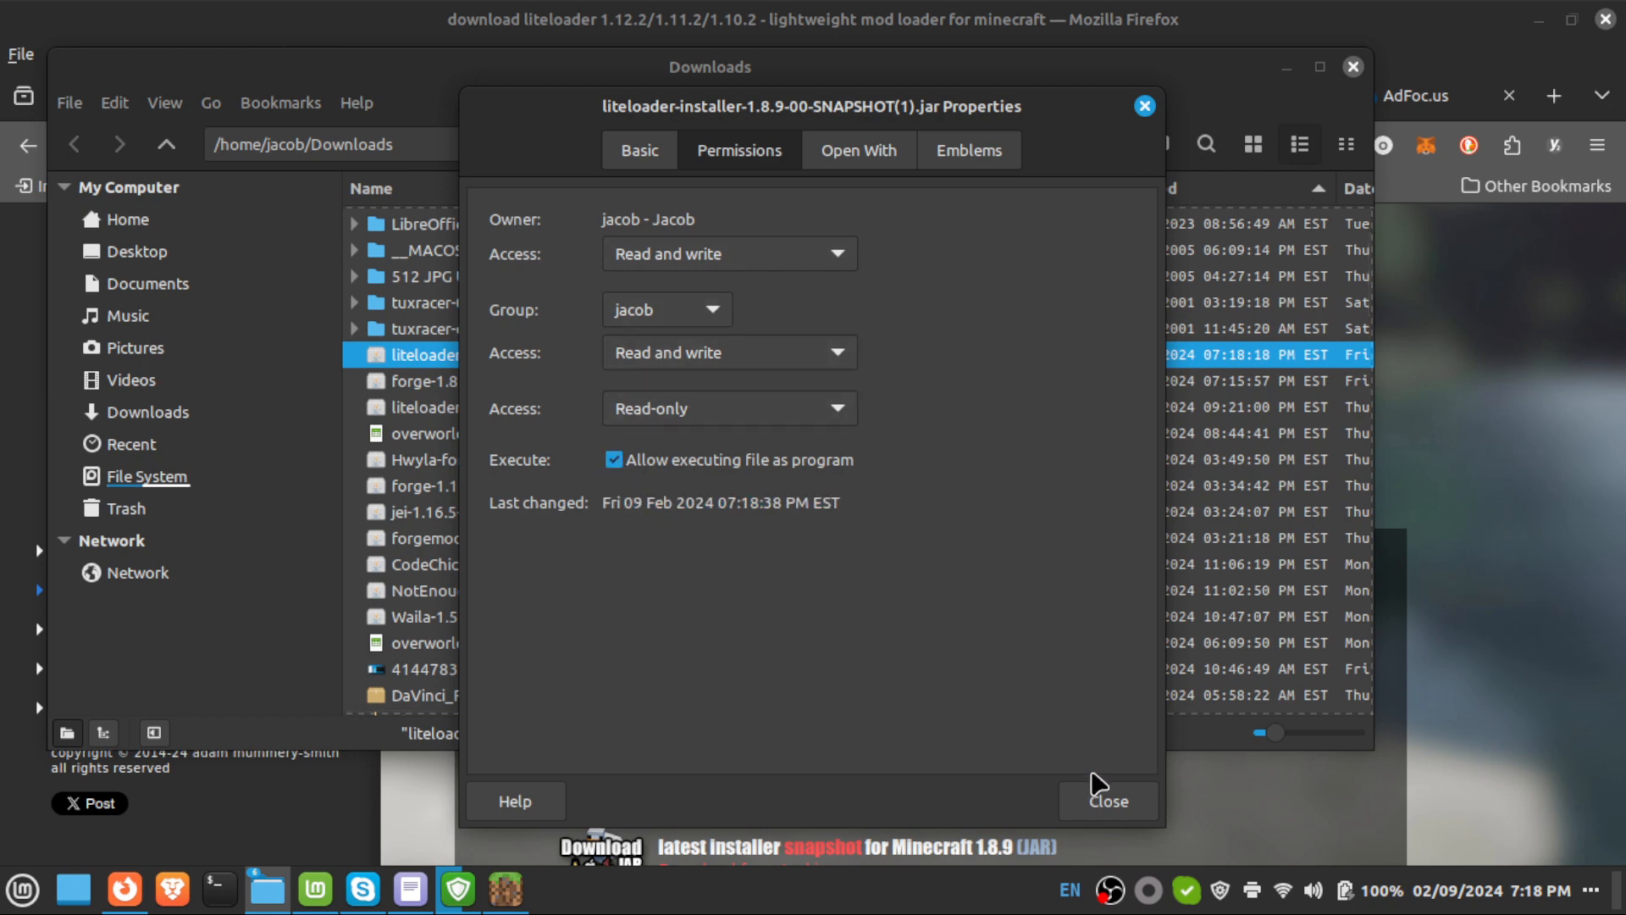
click(1107, 796)
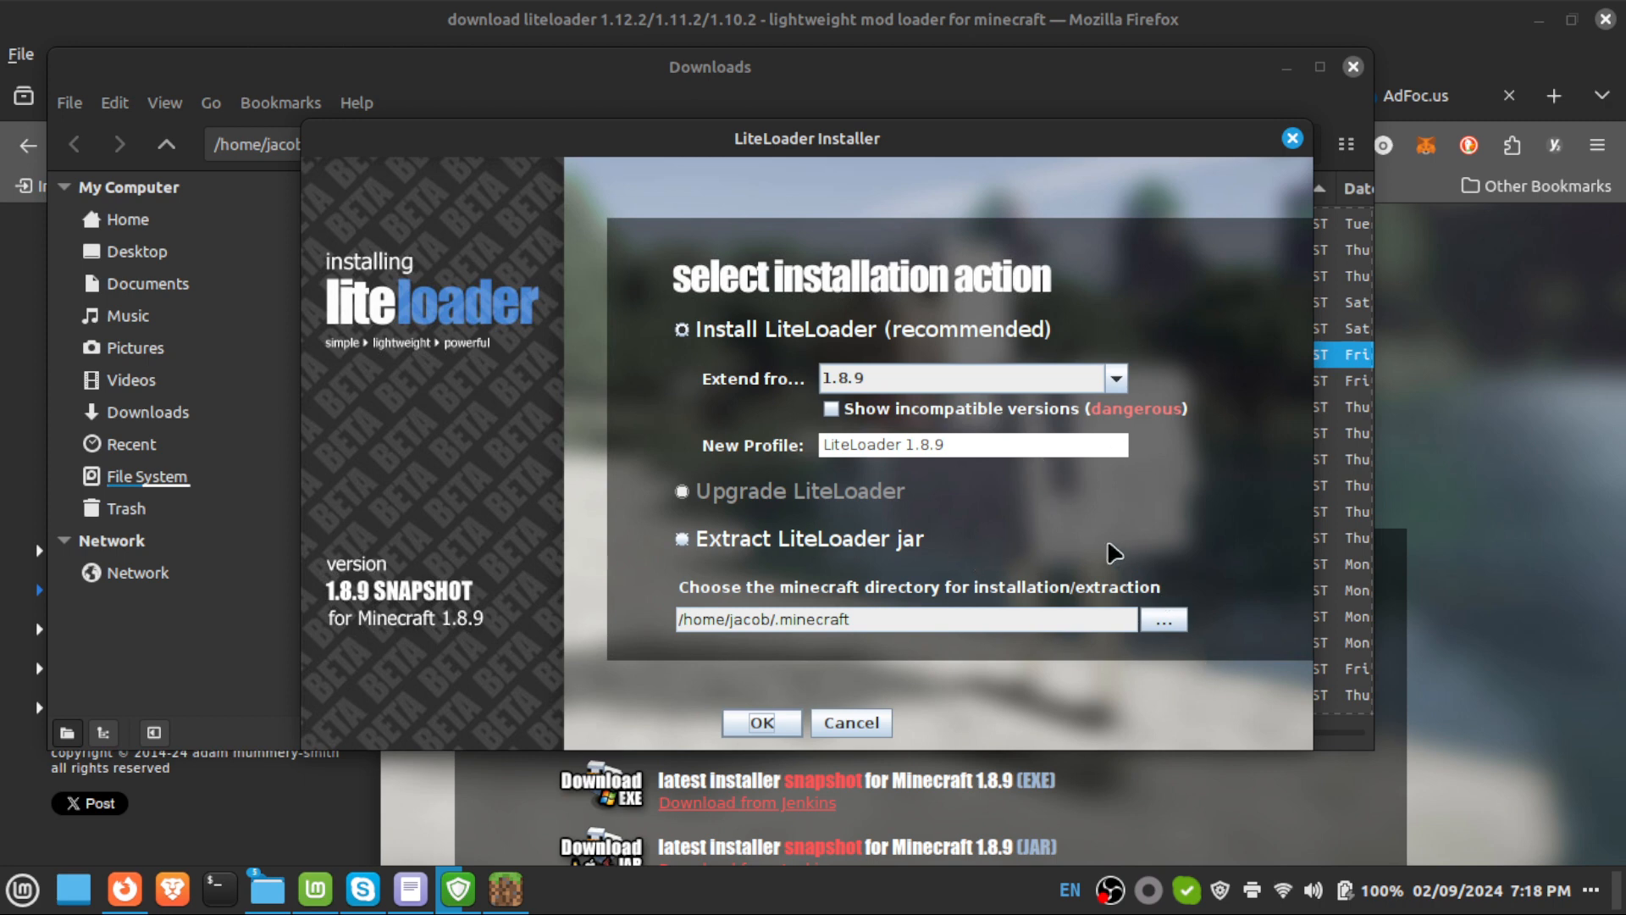
In the LiteLoader installer, extend from 1.8.9-forge1.8.9-11.15.1.2318-1.8.9 and install the profile LiteLoader 1.8.9 with Forge 1.8.9 into the .minecraft directory.
click(1116, 379)
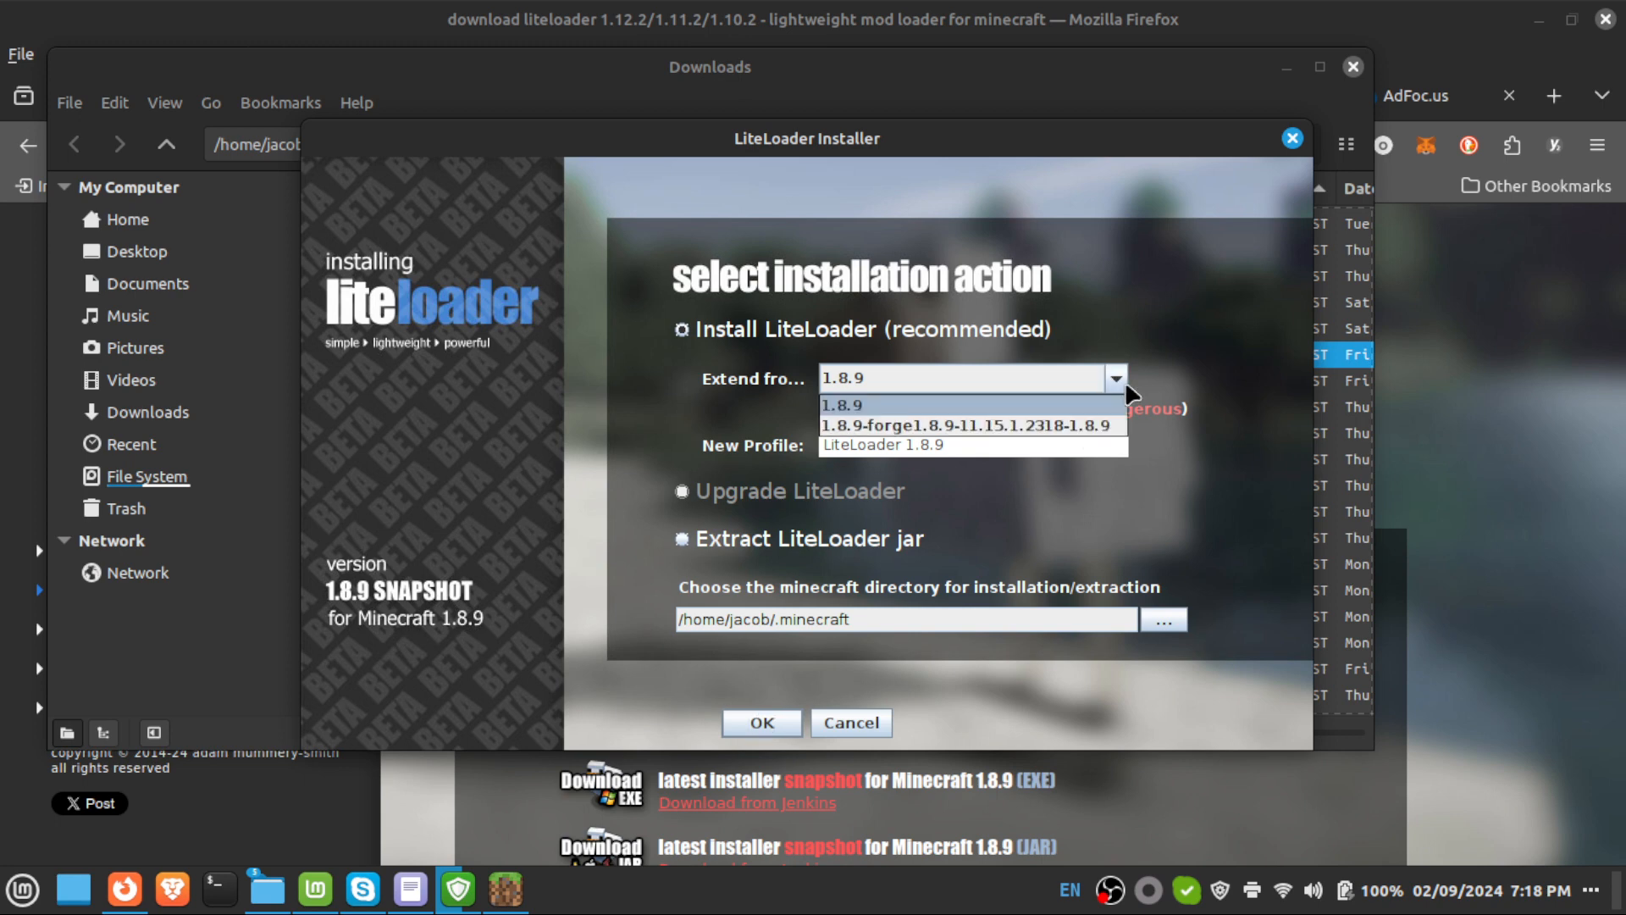
click(954, 426)
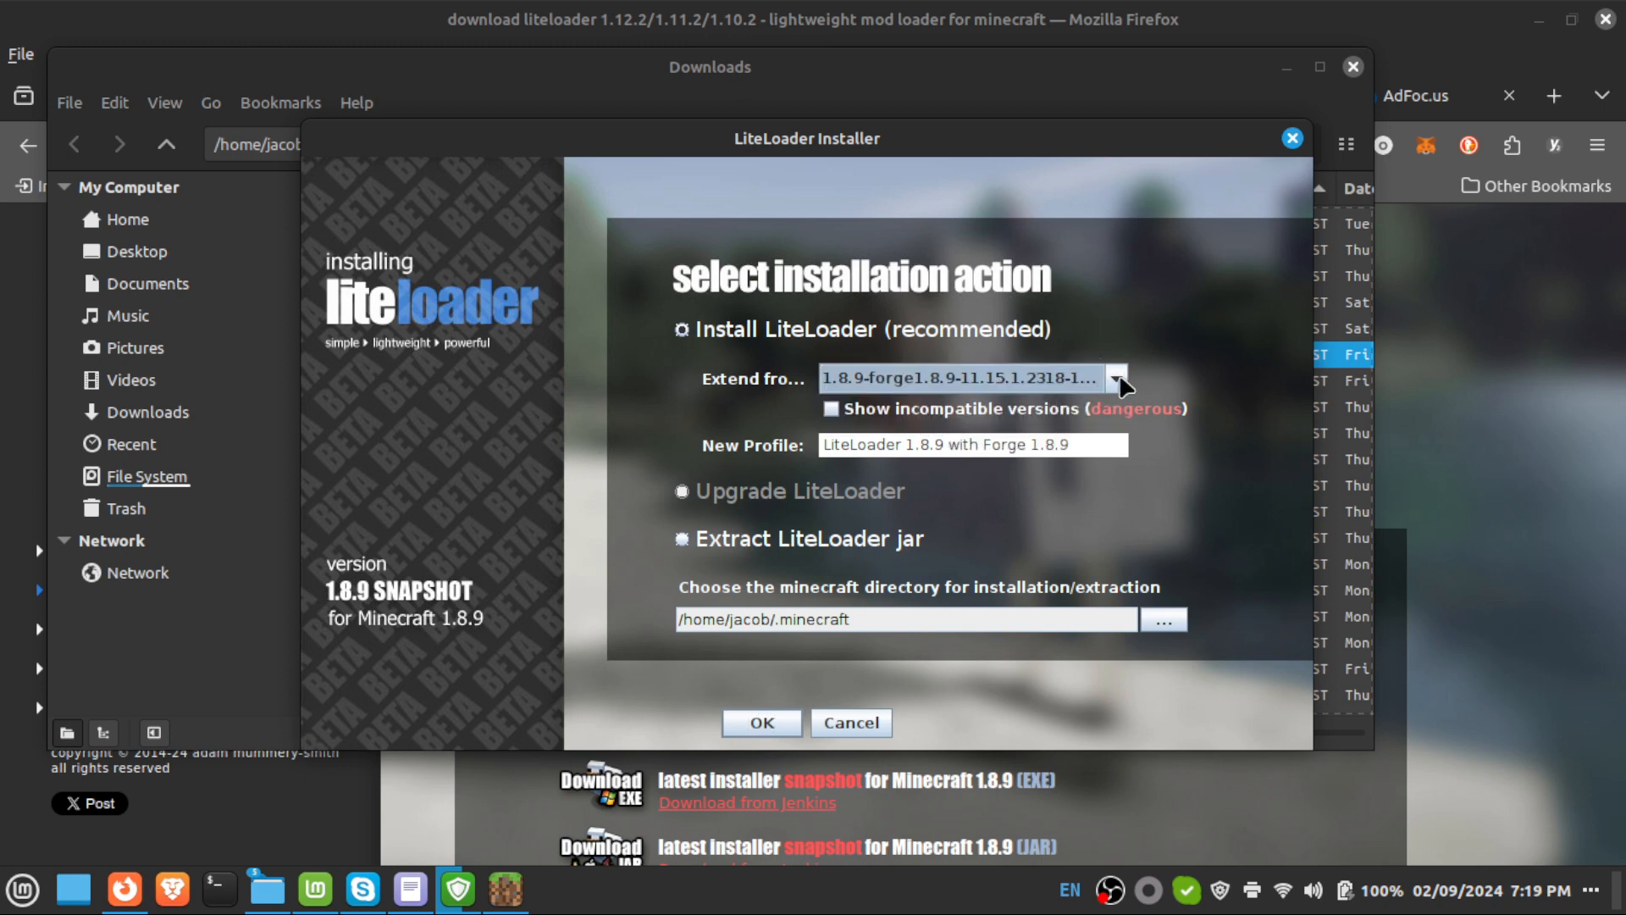
click(1118, 380)
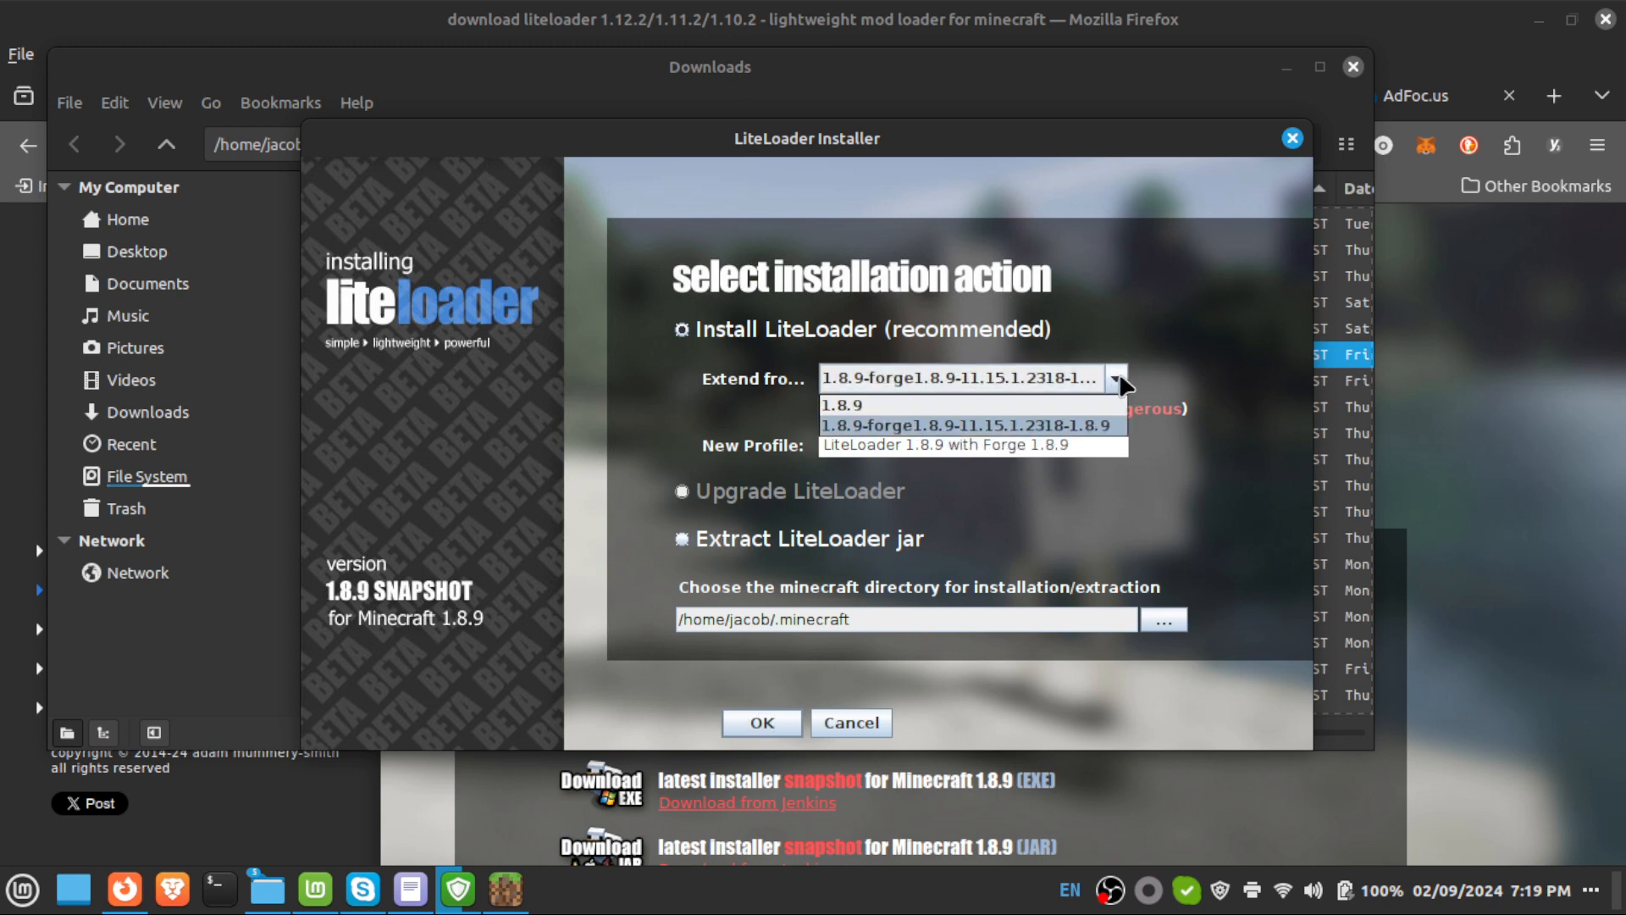
click(932, 406)
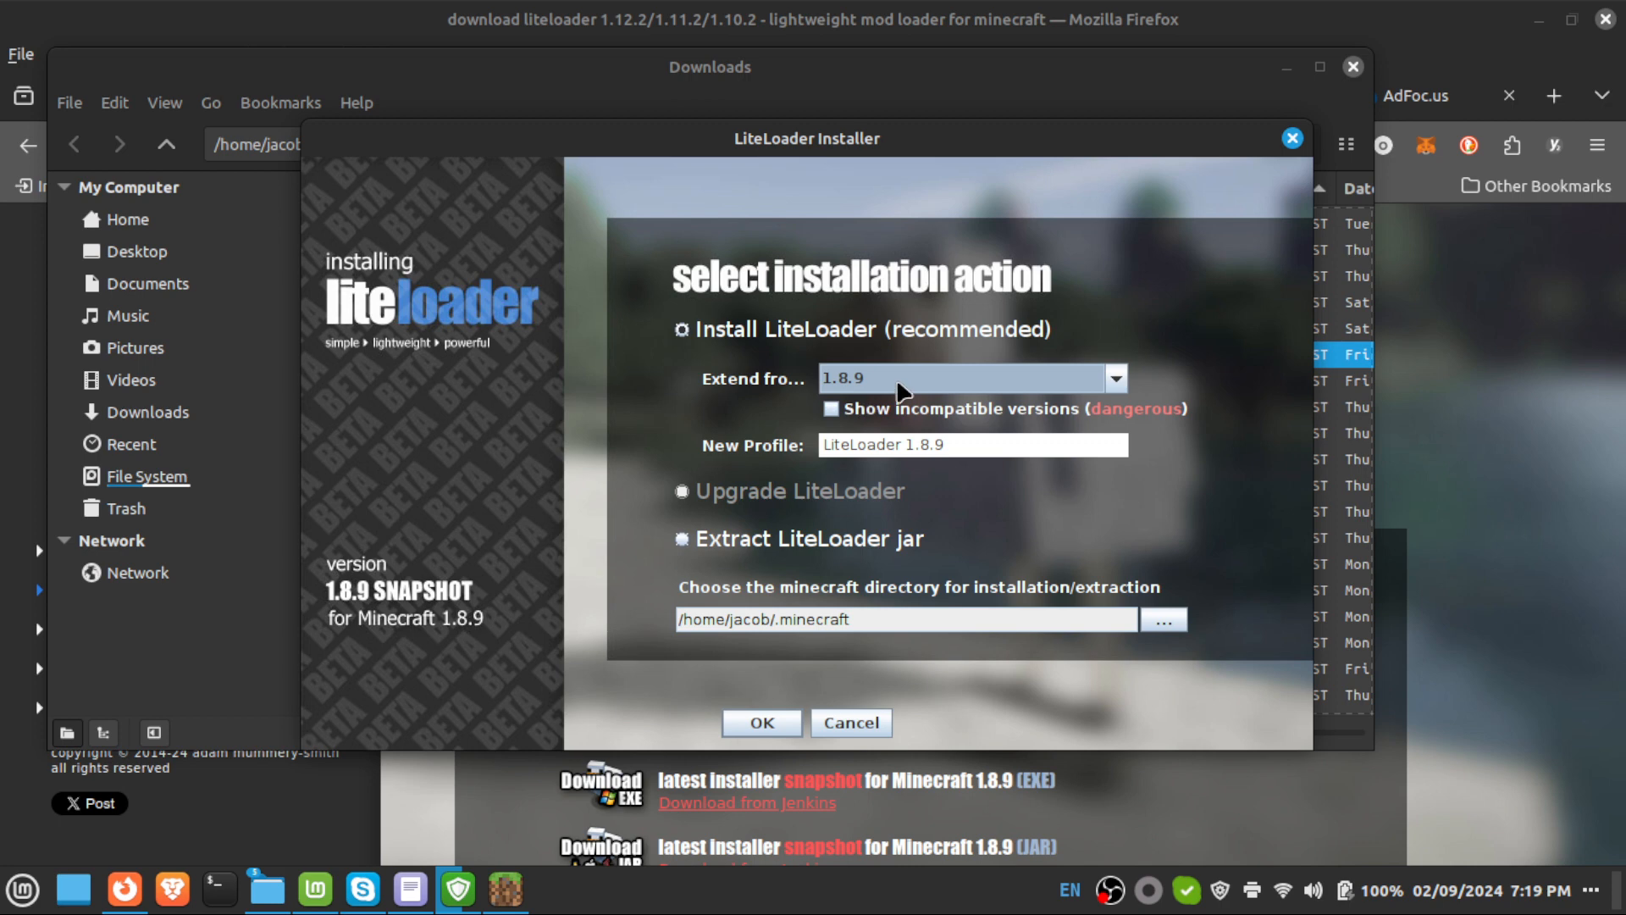
click(1118, 379)
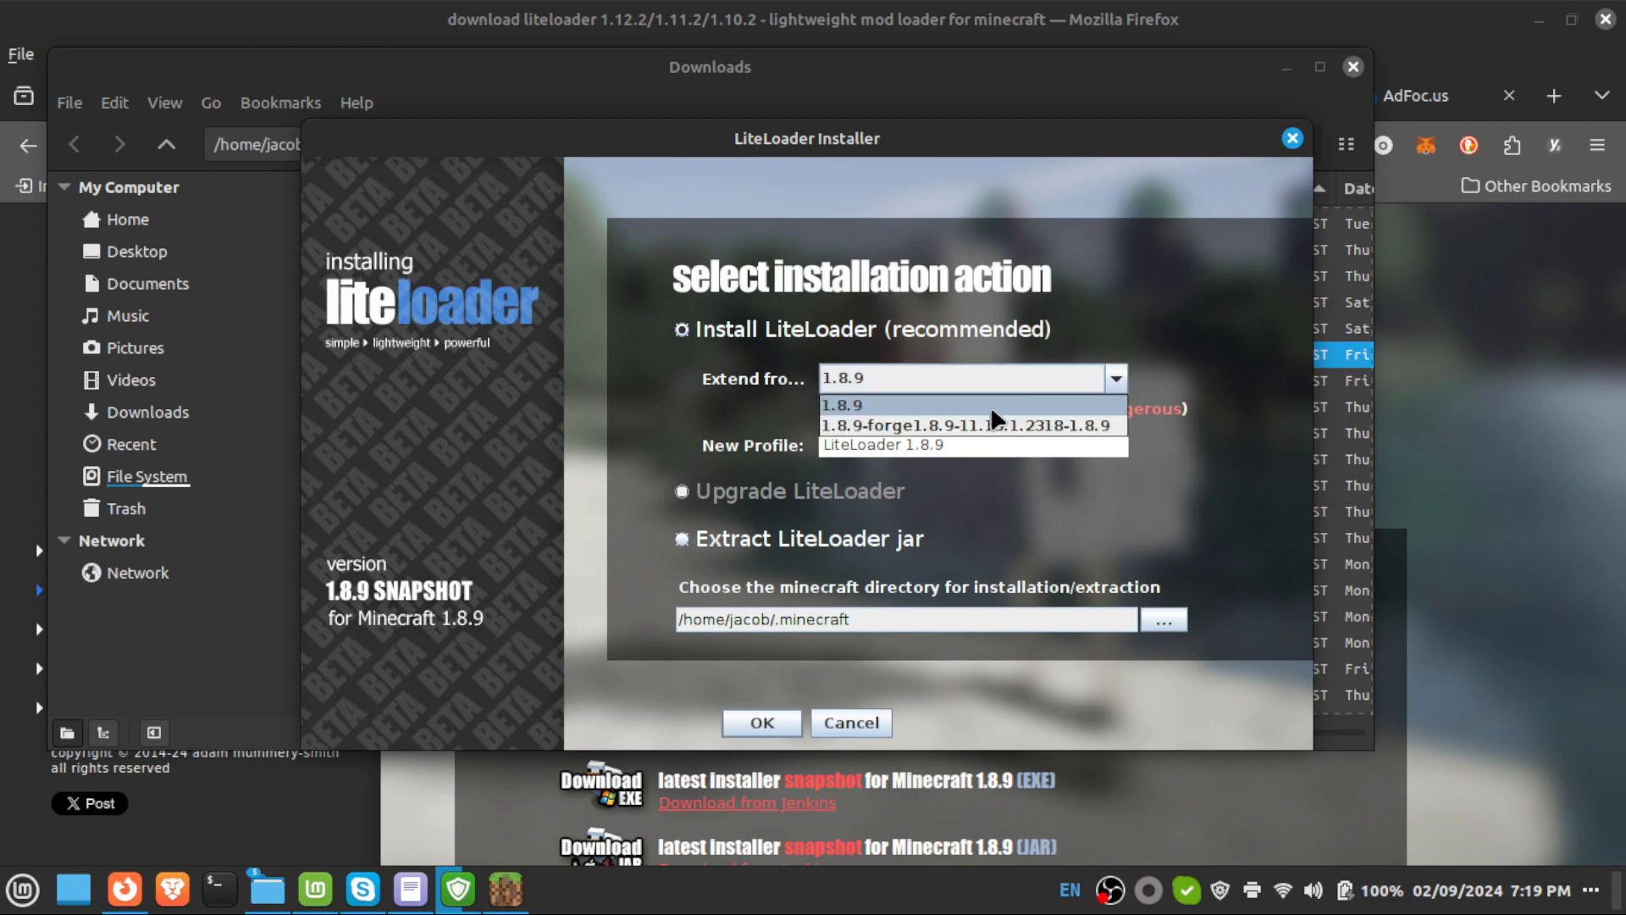
click(1000, 426)
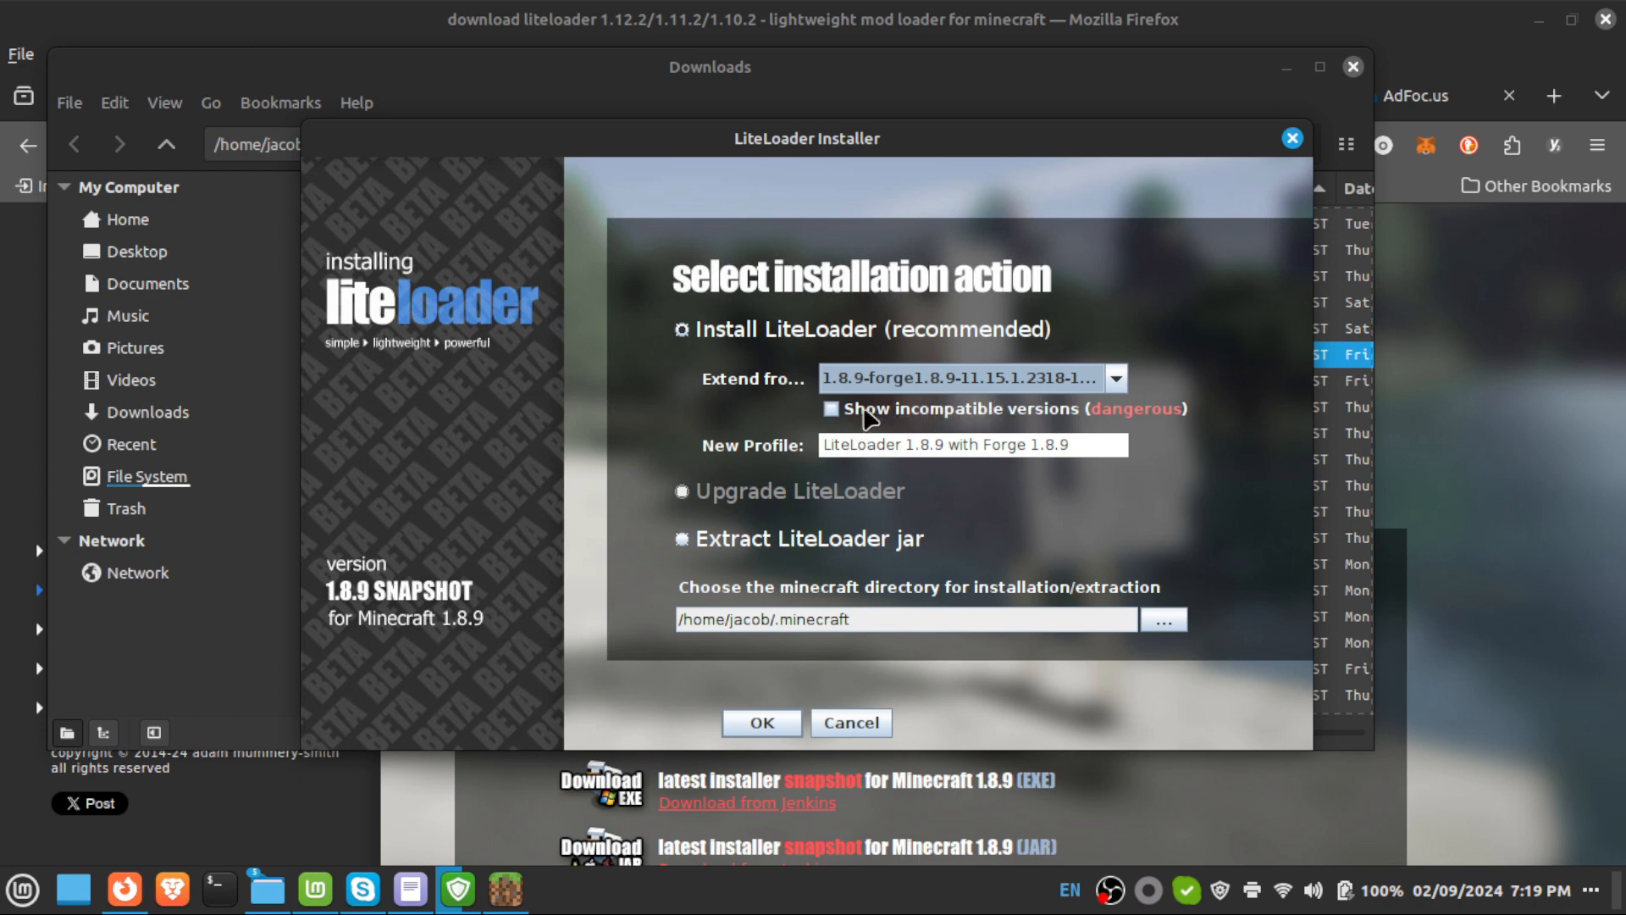
click(769, 722)
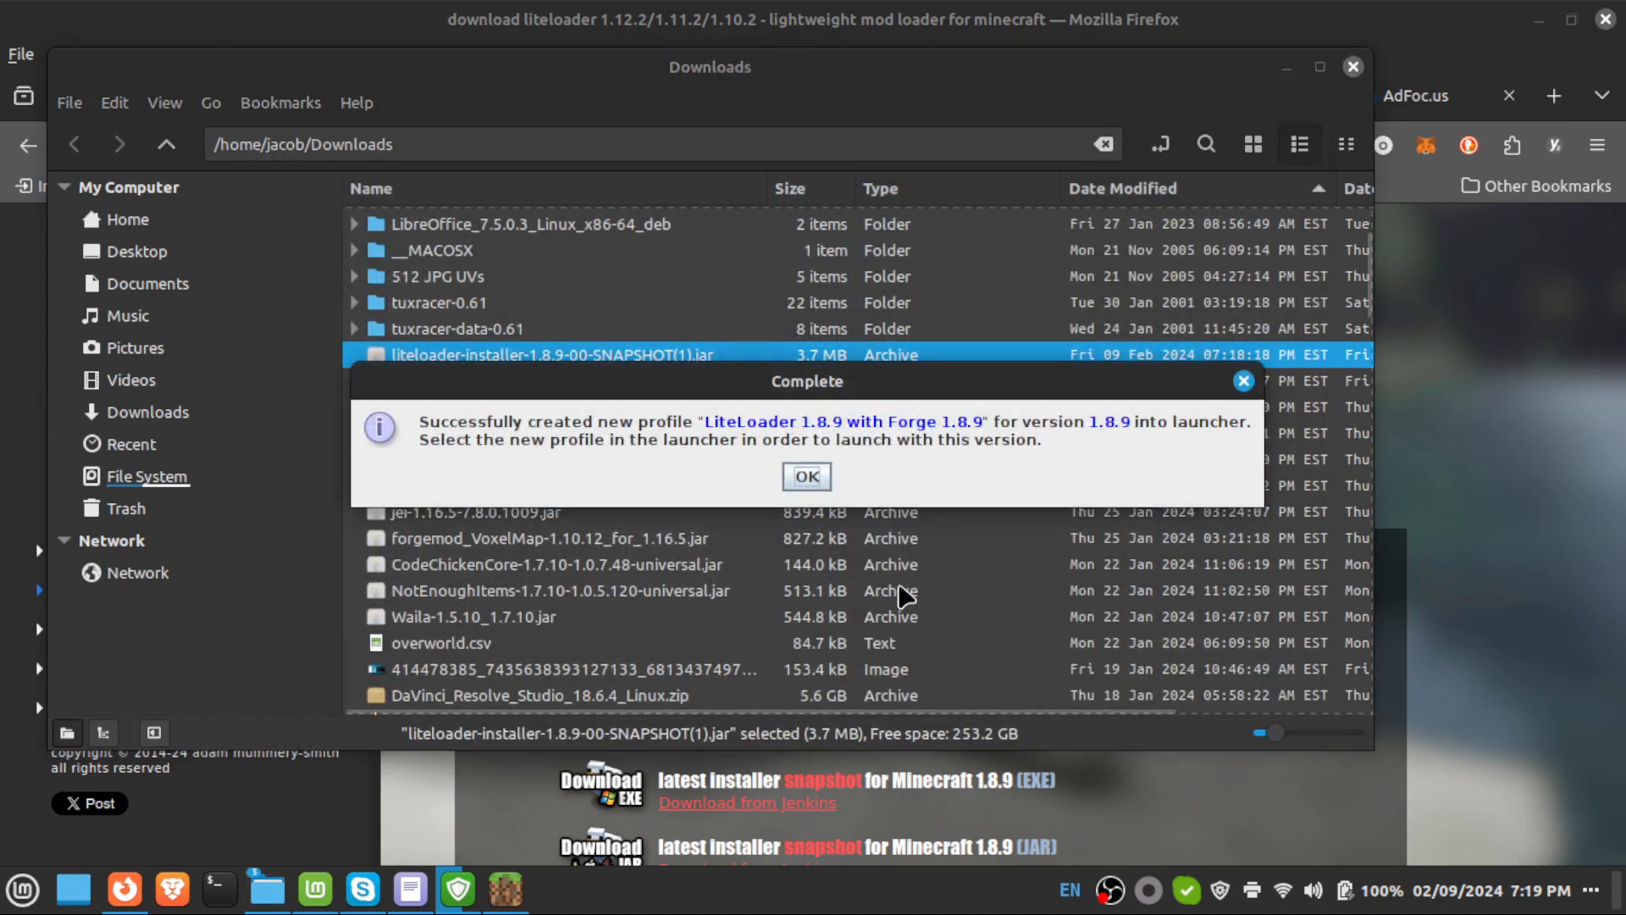
click(808, 479)
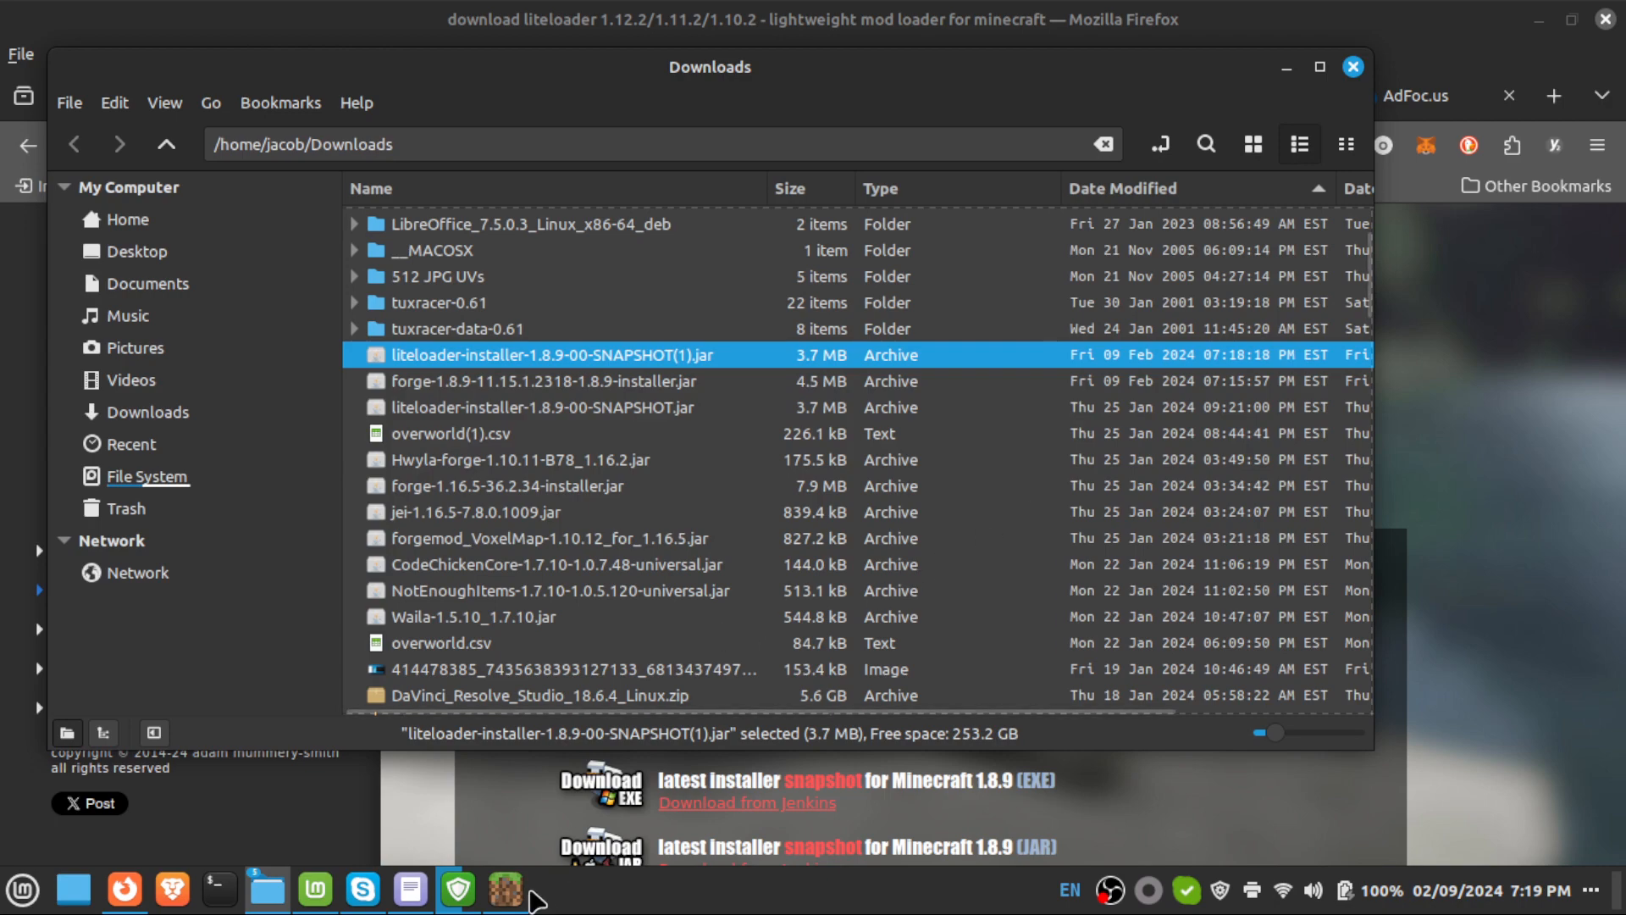
Switch to Minecraft Launcher, look through the selectable installations for the new LiteLoader profile and keep forge selected.
click(514, 891)
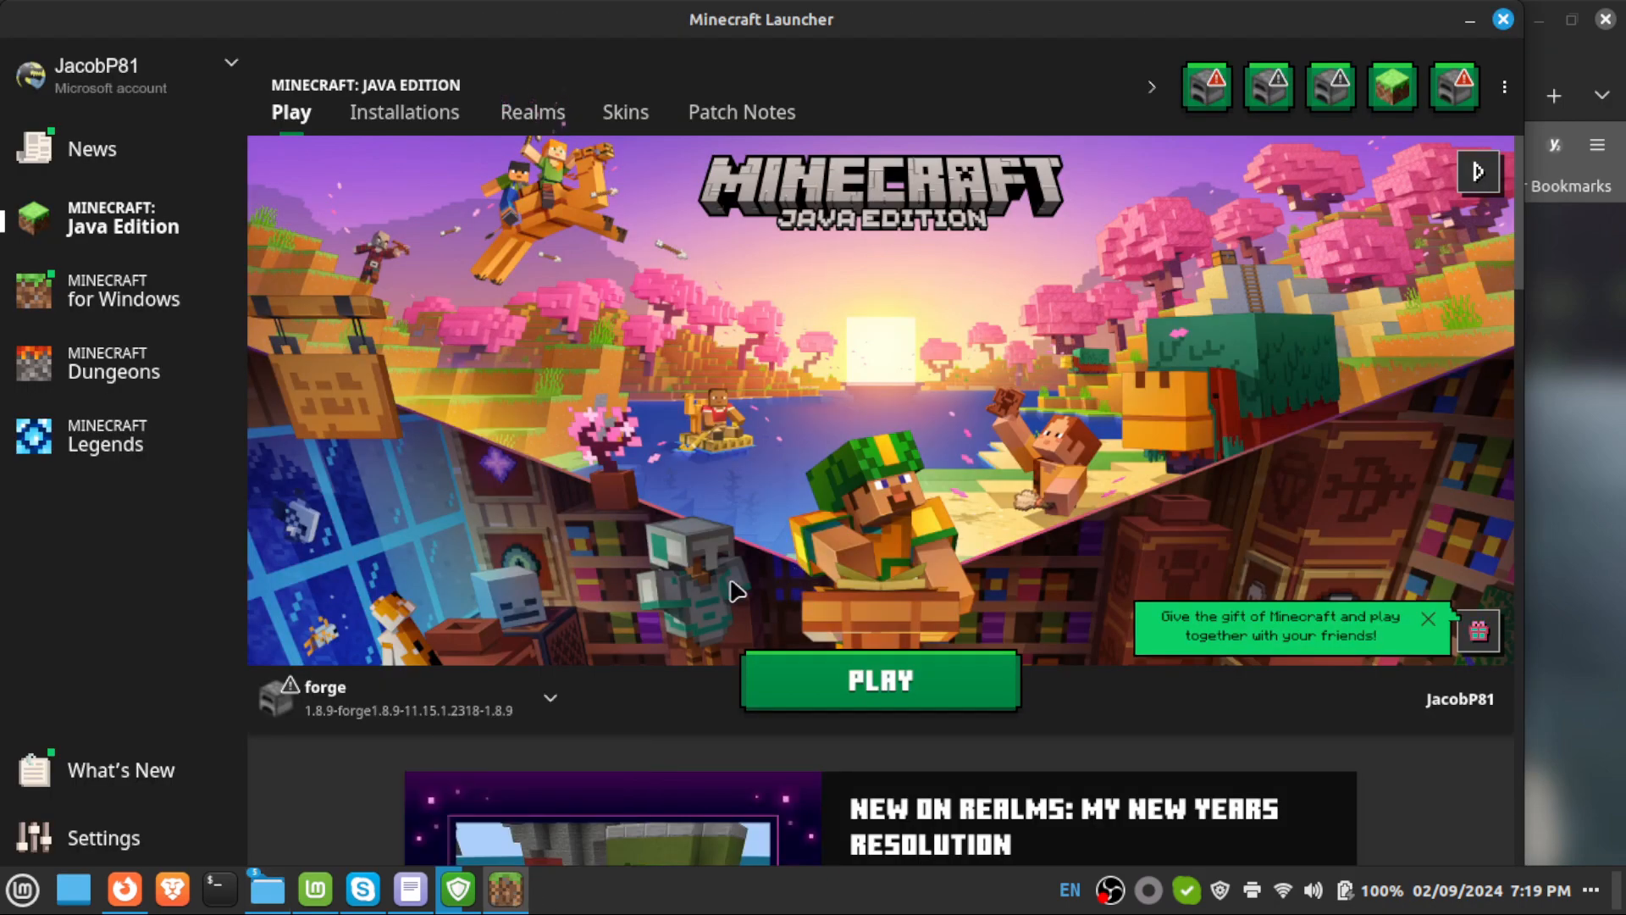
click(552, 702)
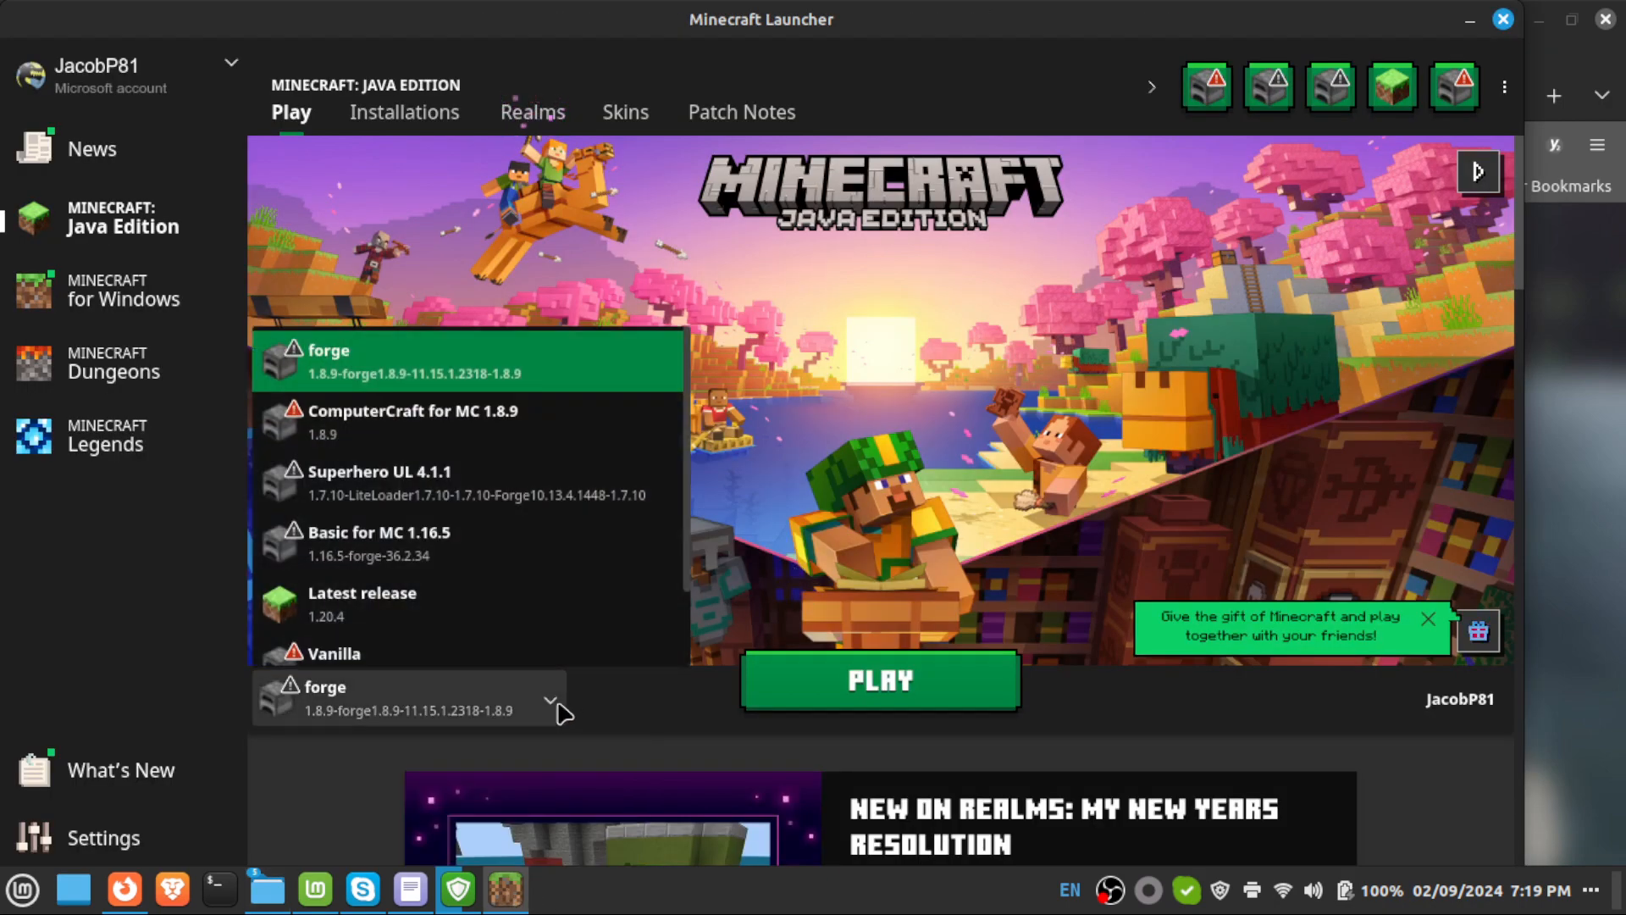
scroll(581, 542, down, 2)
scroll(506, 610, up, 2)
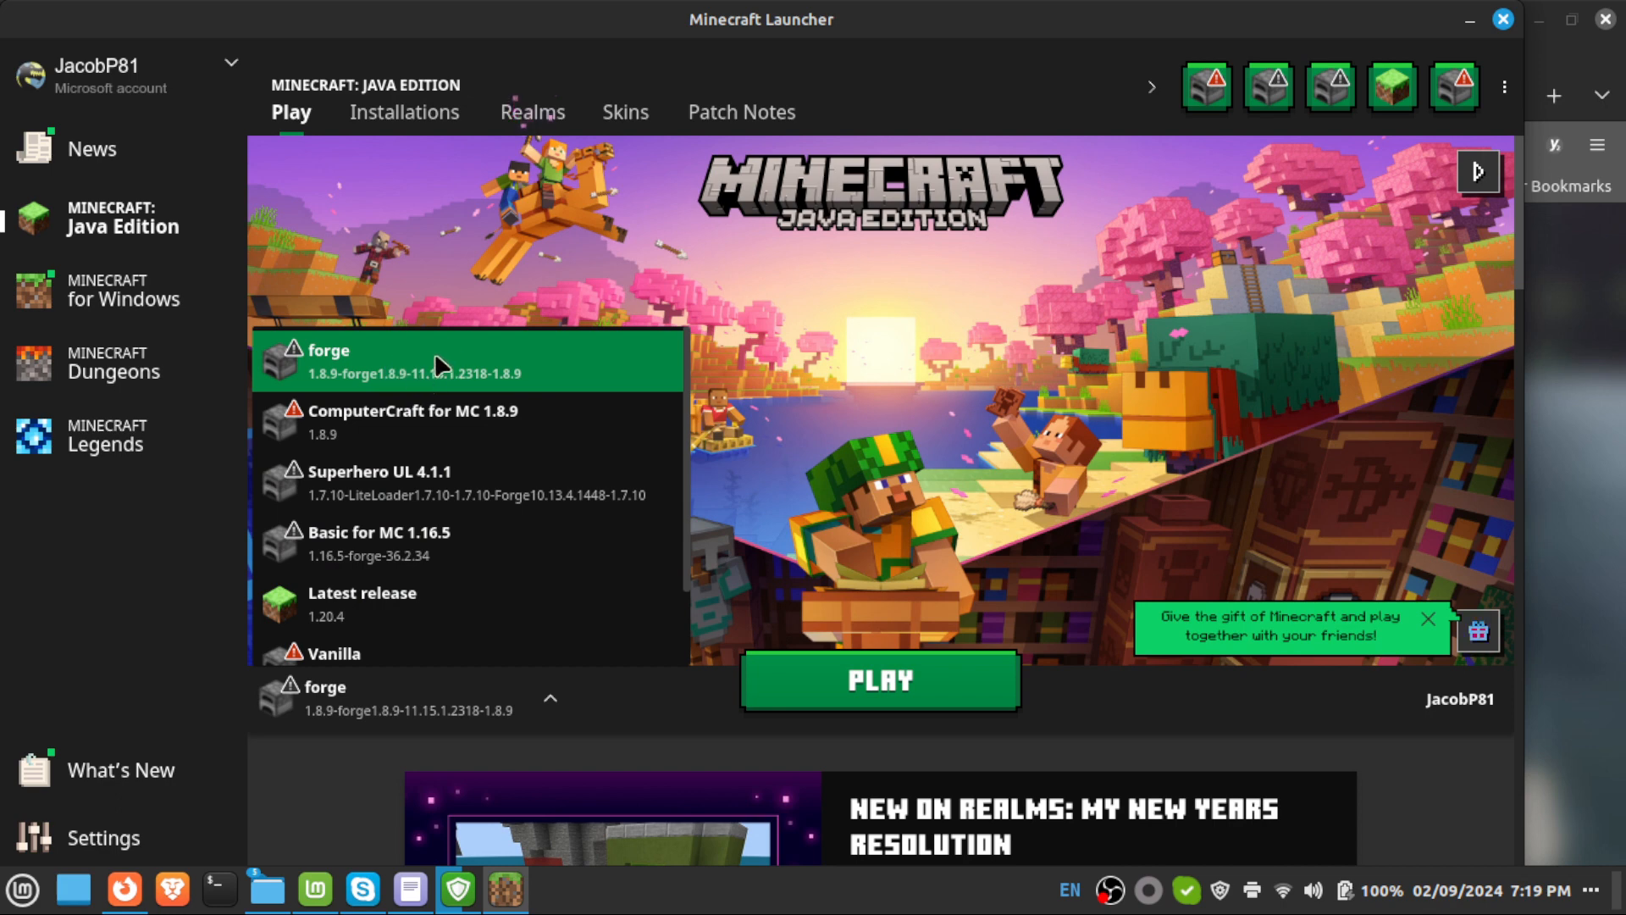
click(458, 360)
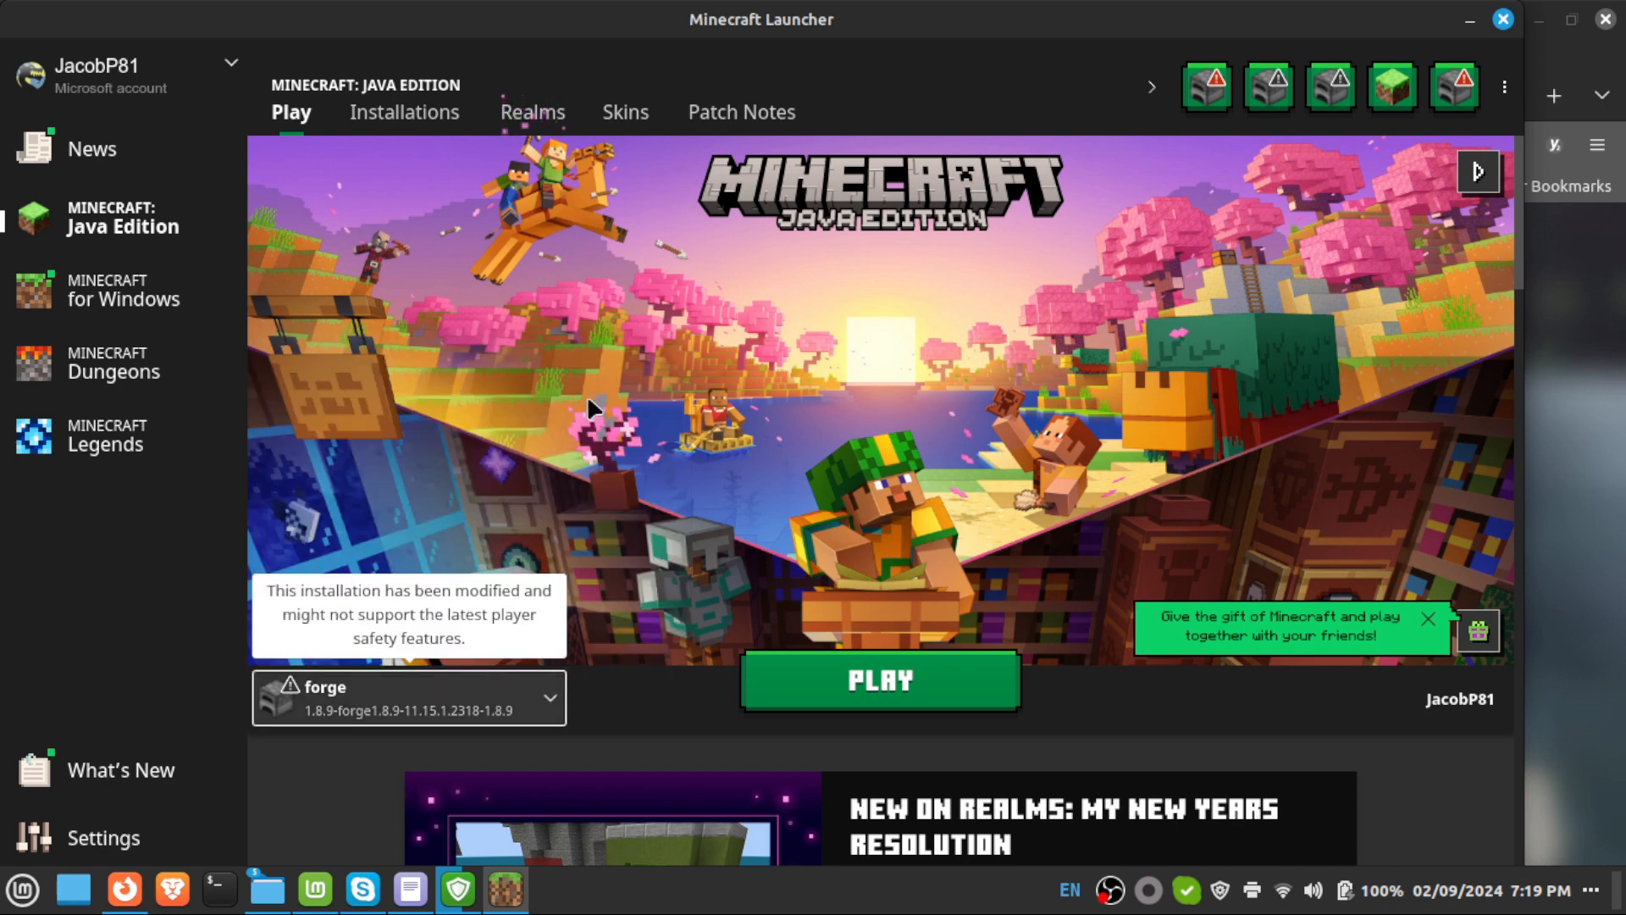
Check the settings of the forge installation without changing them, then delete that installation.
click(430, 121)
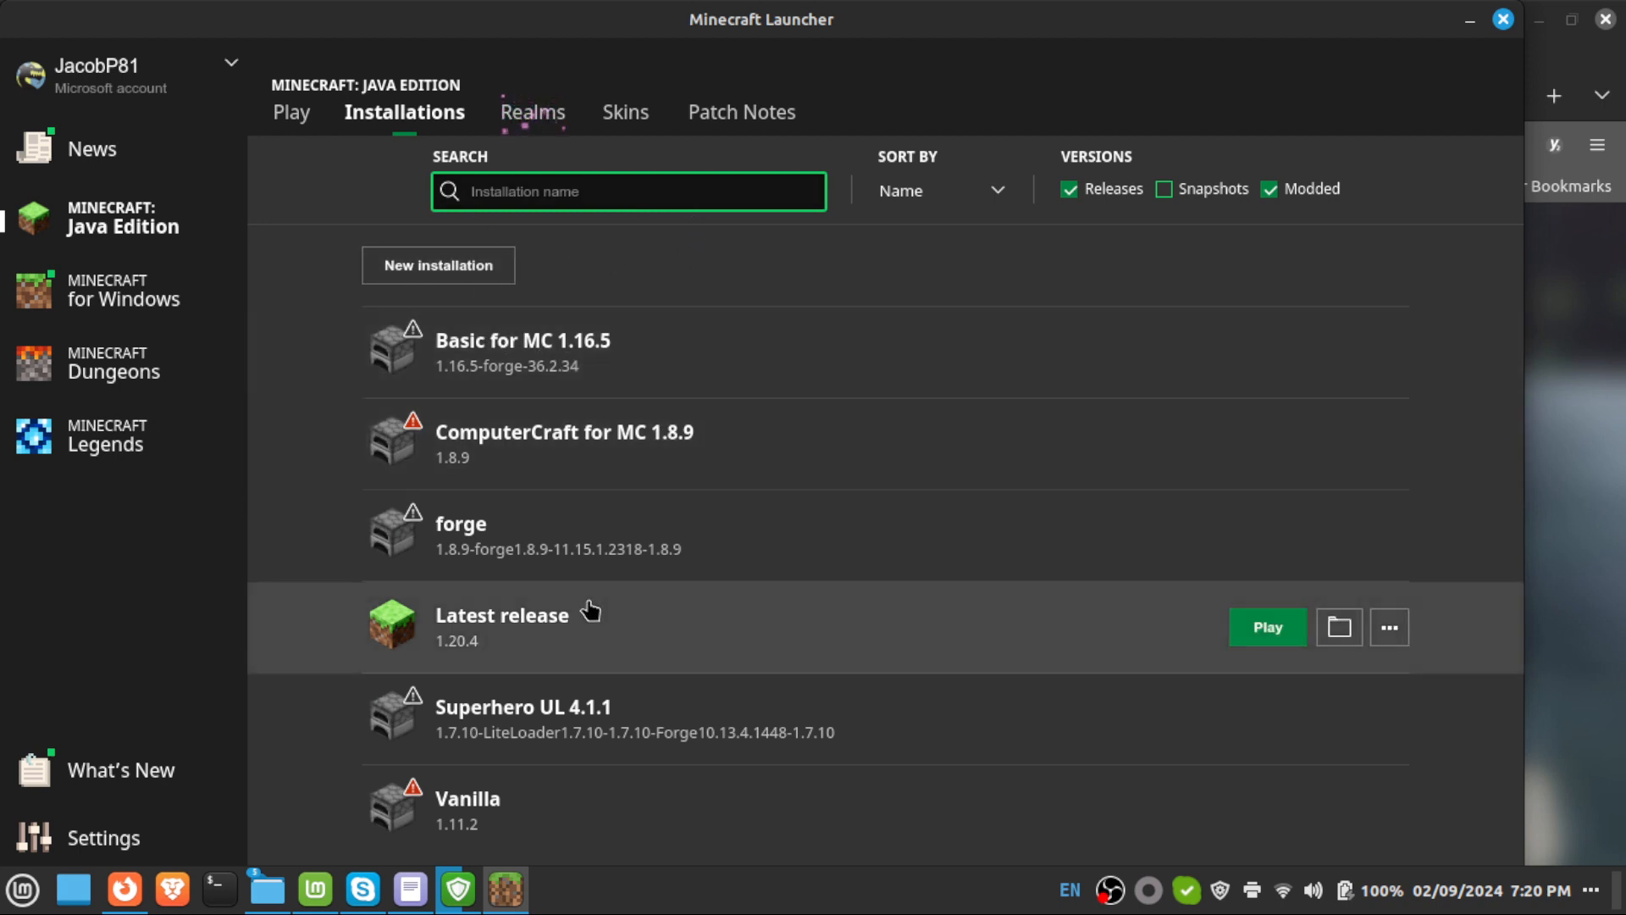
click(562, 538)
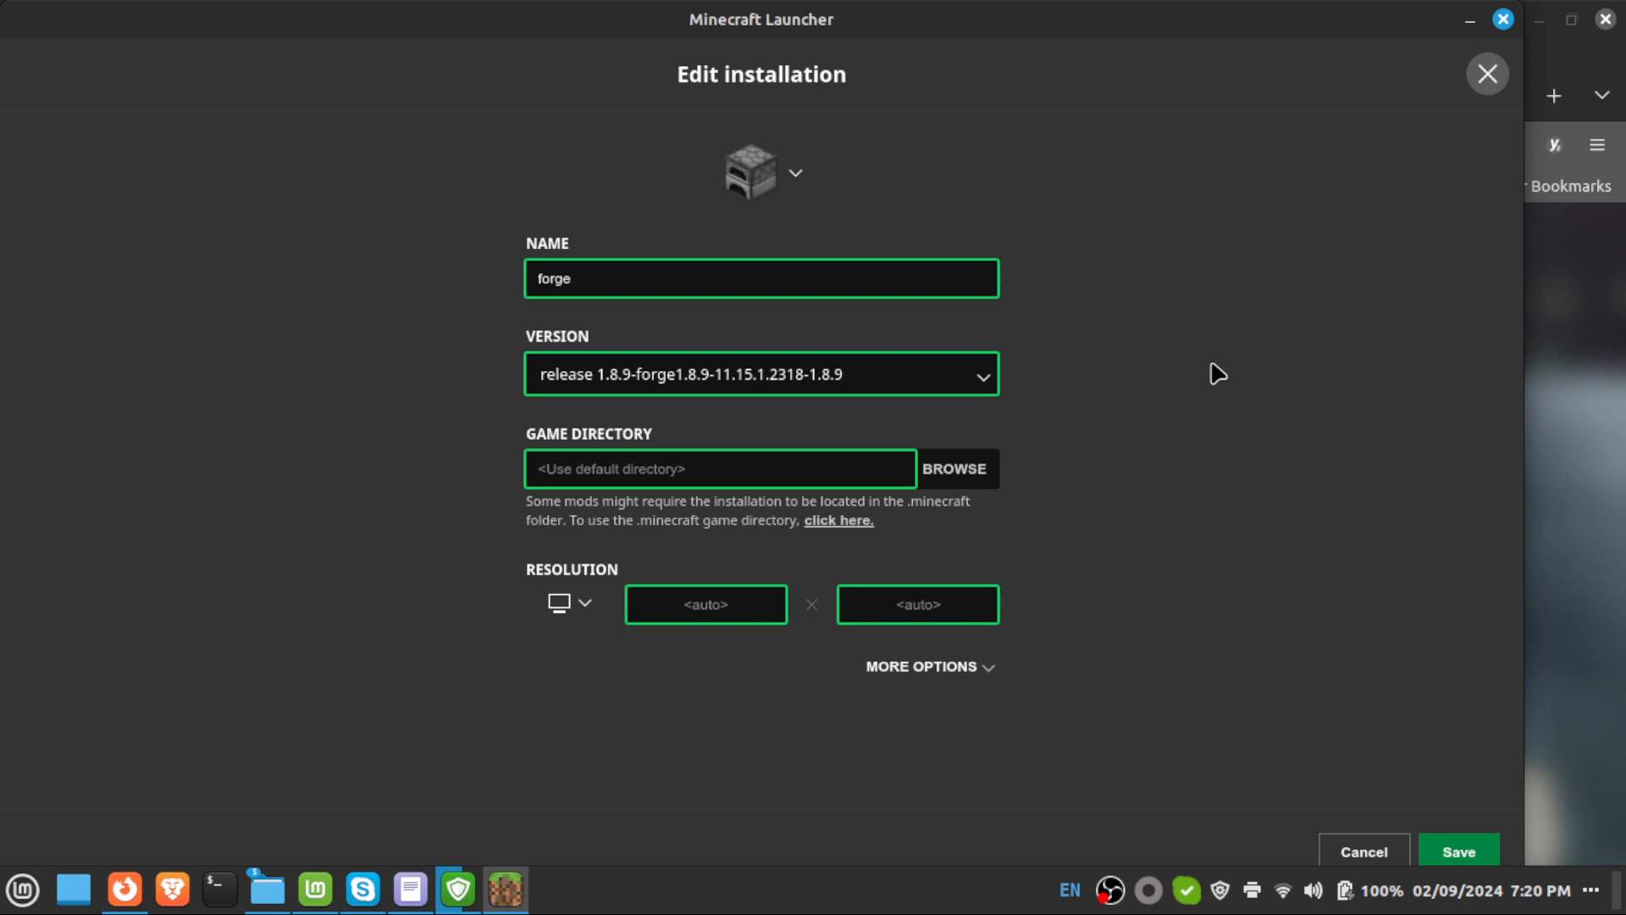
click(1363, 852)
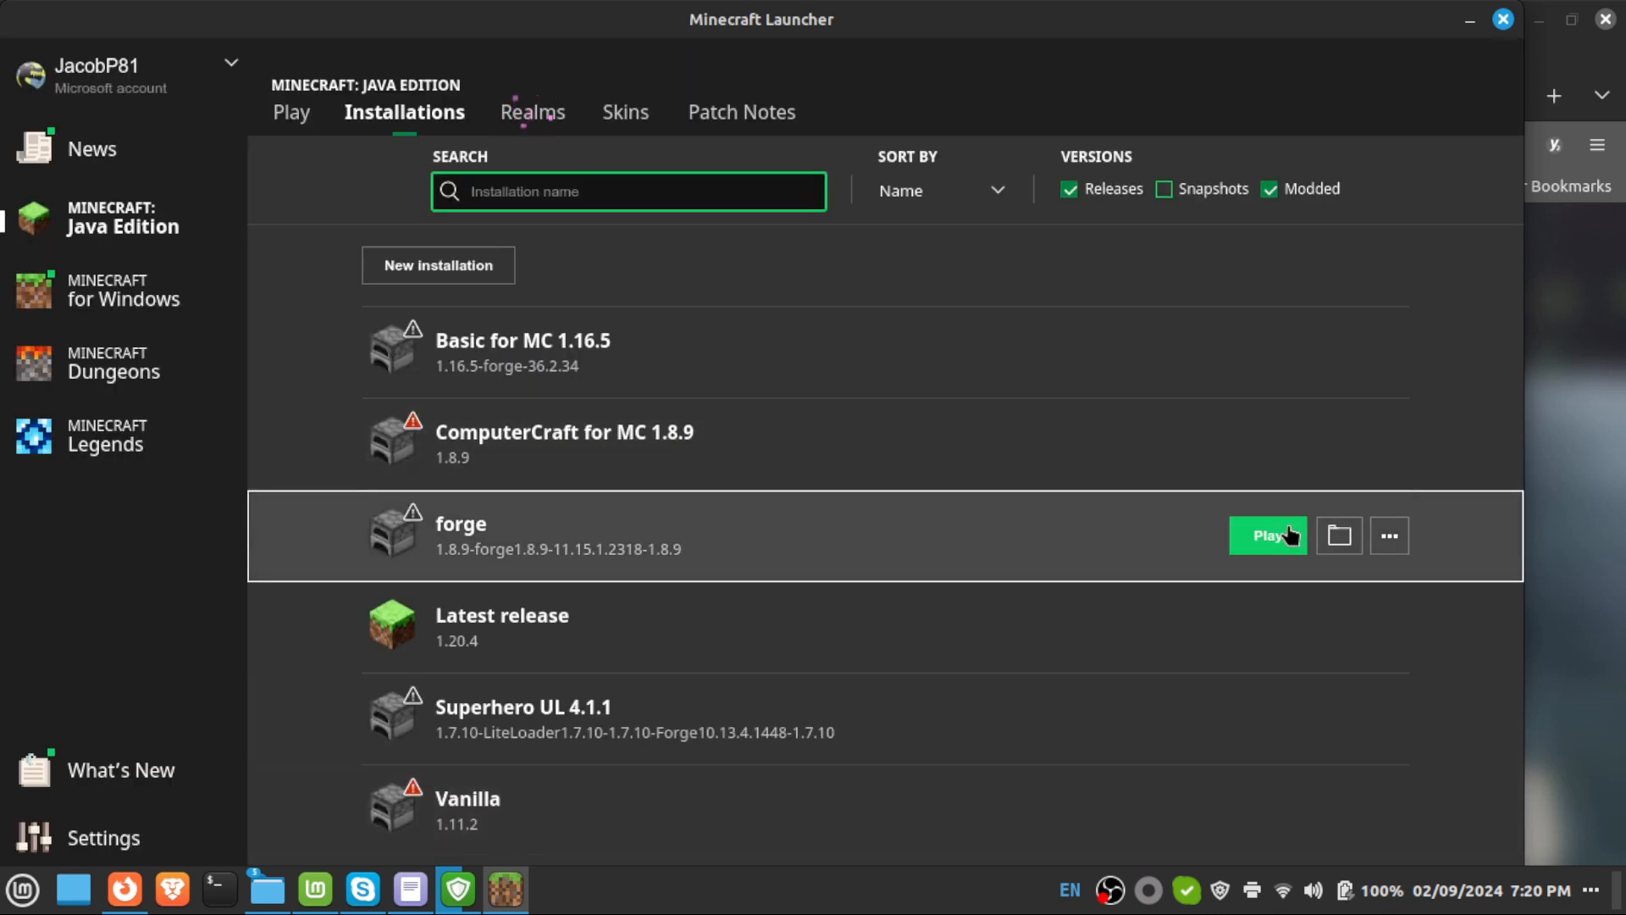
click(1389, 536)
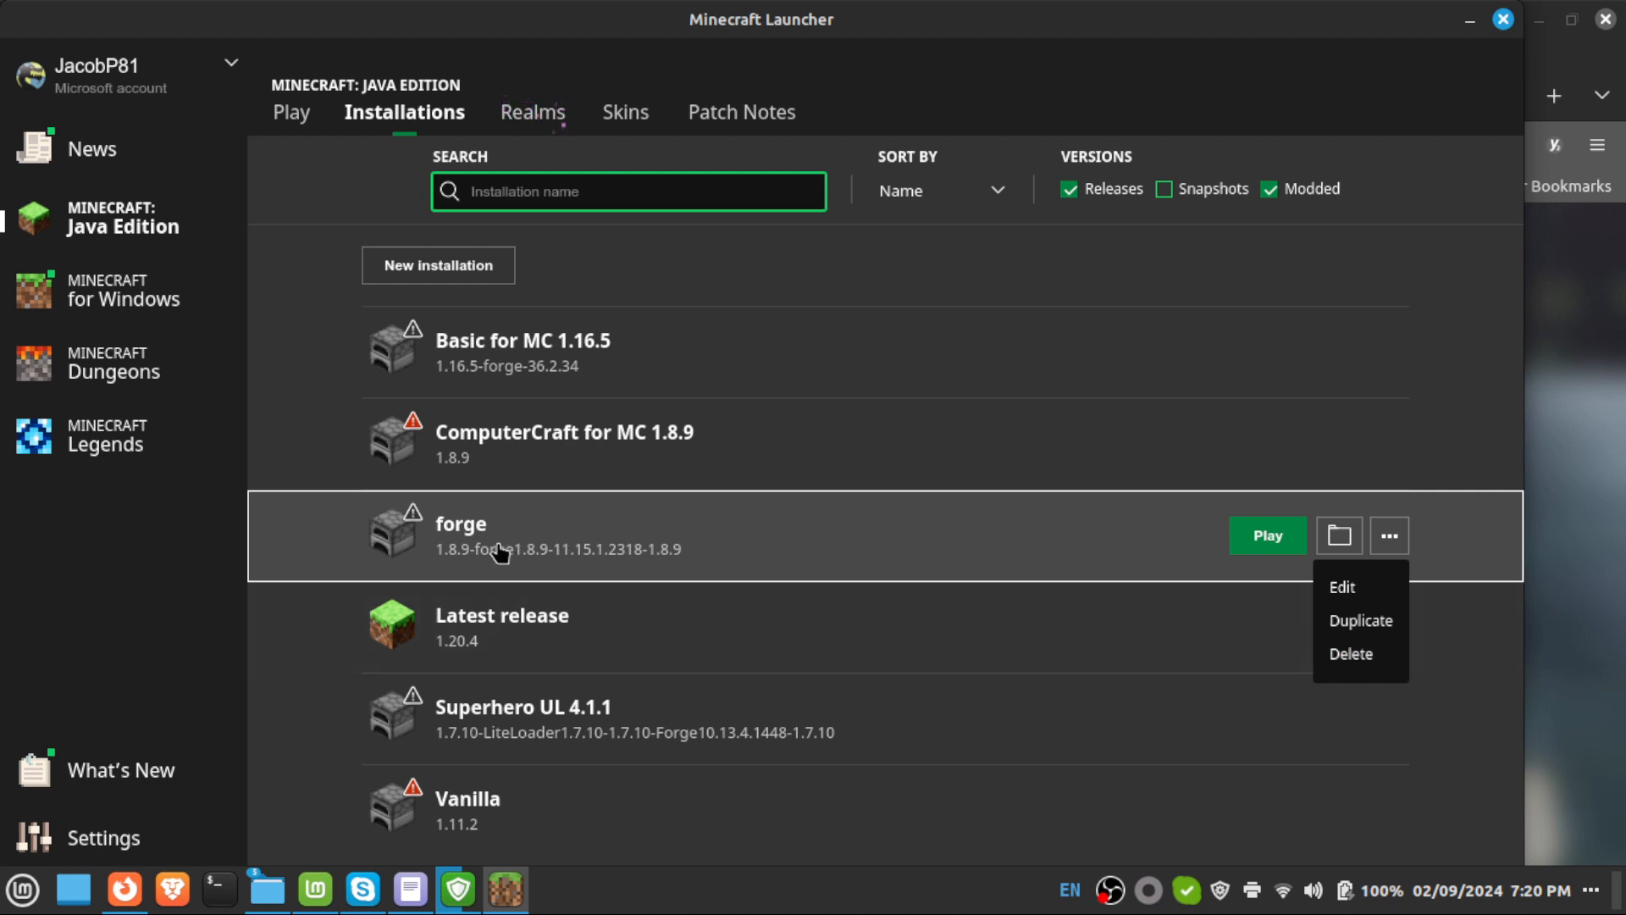
click(1353, 659)
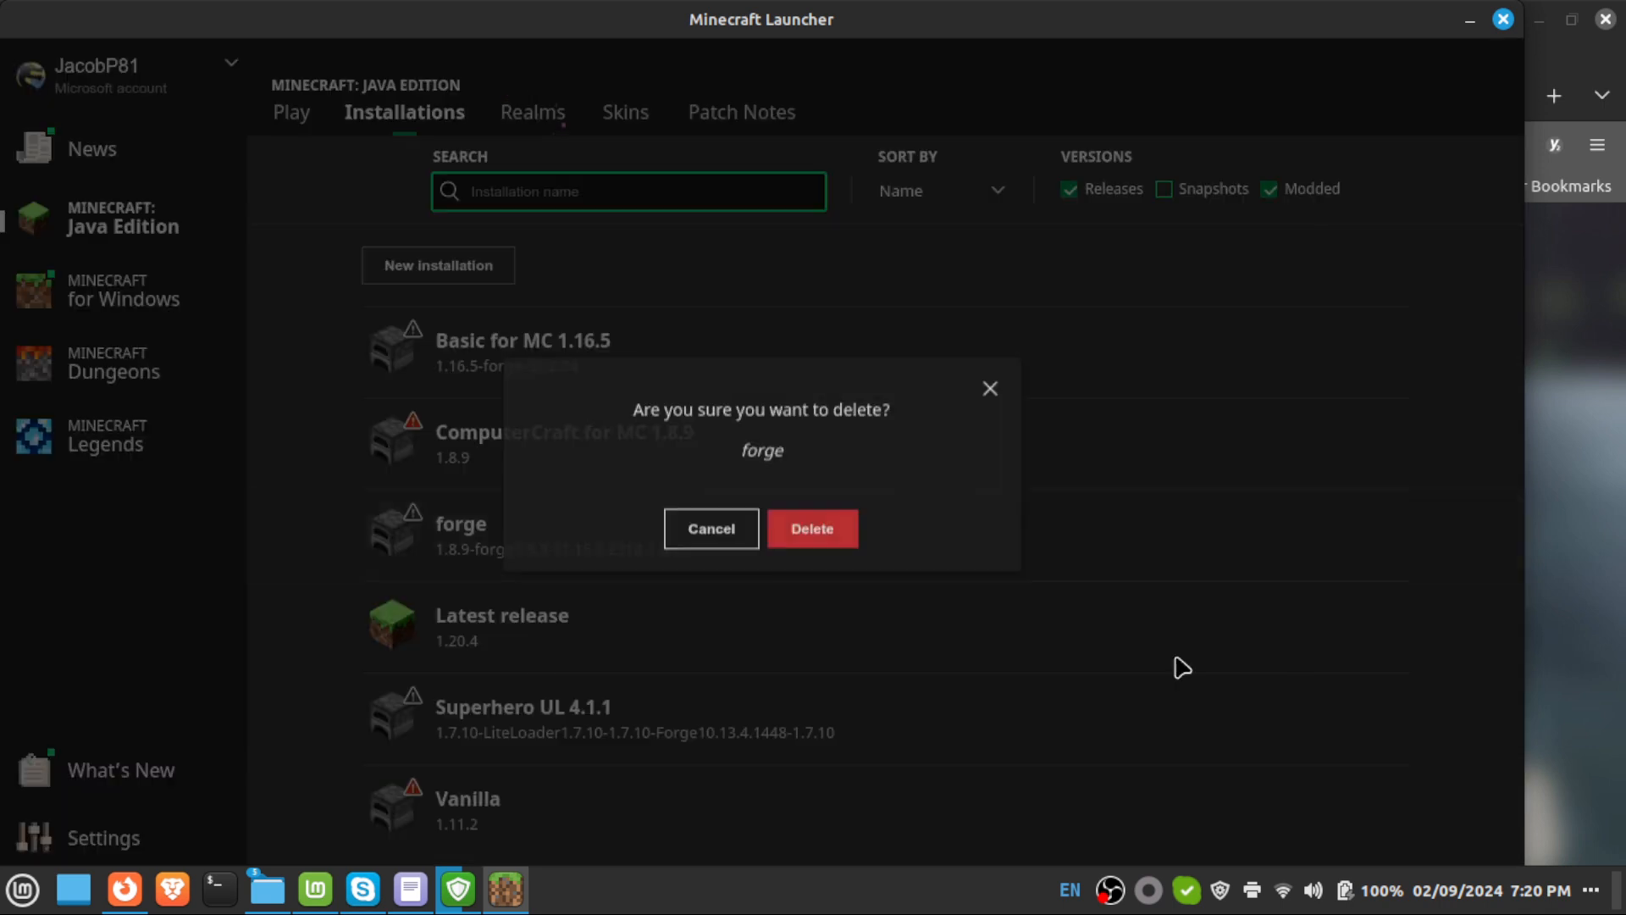
click(823, 547)
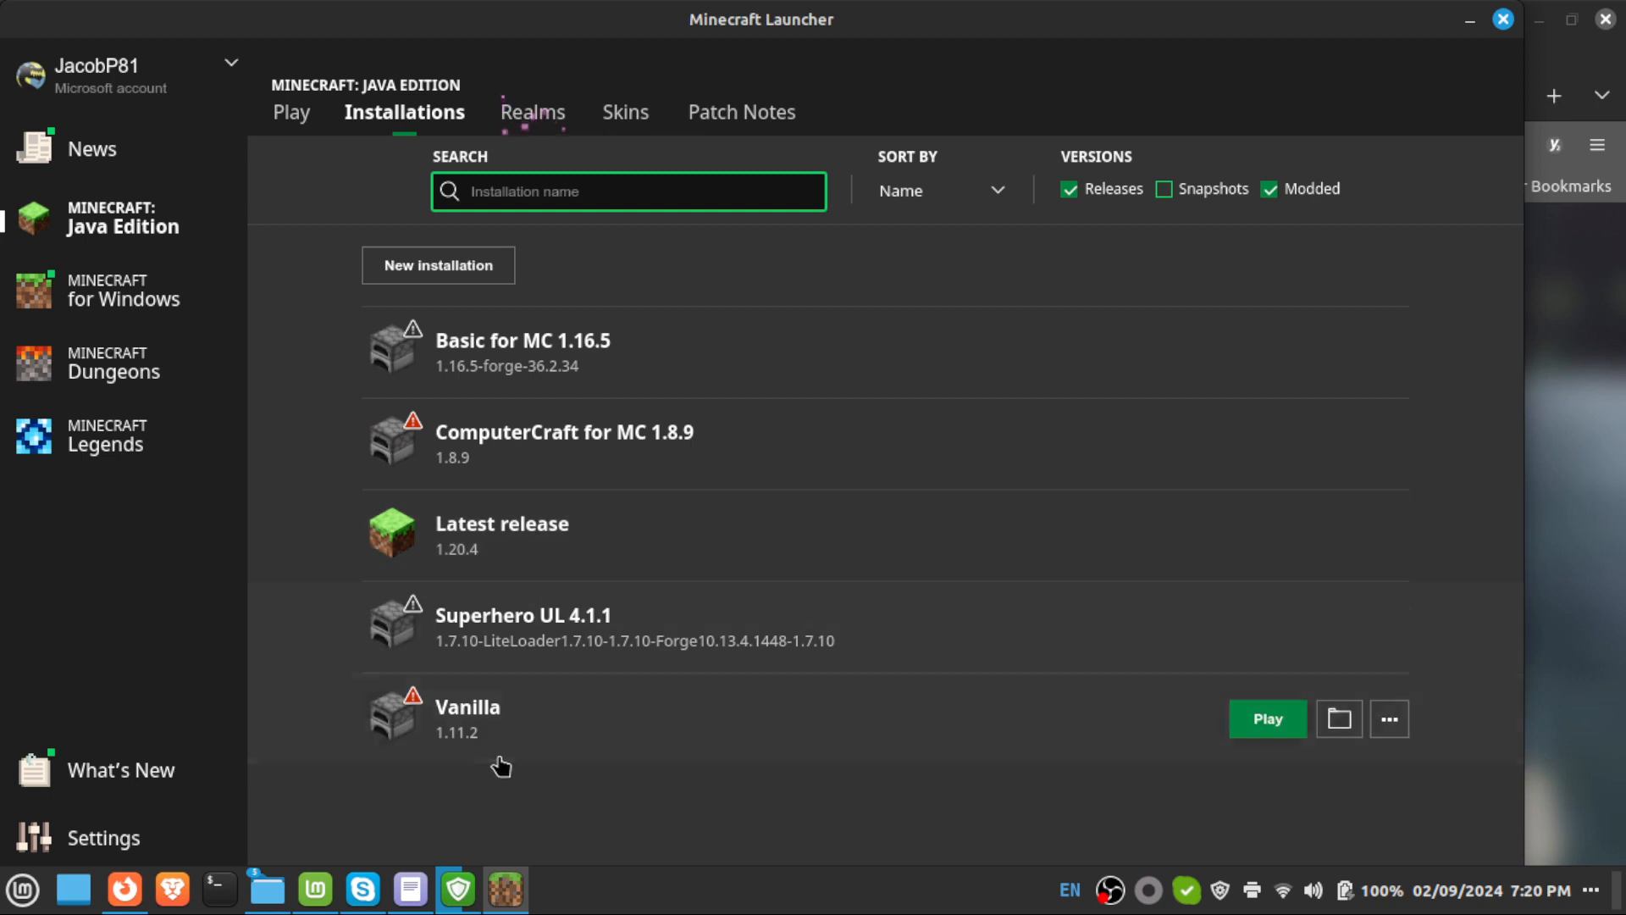
Try to set the version of the ComputerCraft for MC 1.8.9 installation to release 1.8.9-forge1.8.9-11.15.1.2318-1.8.9.
click(579, 467)
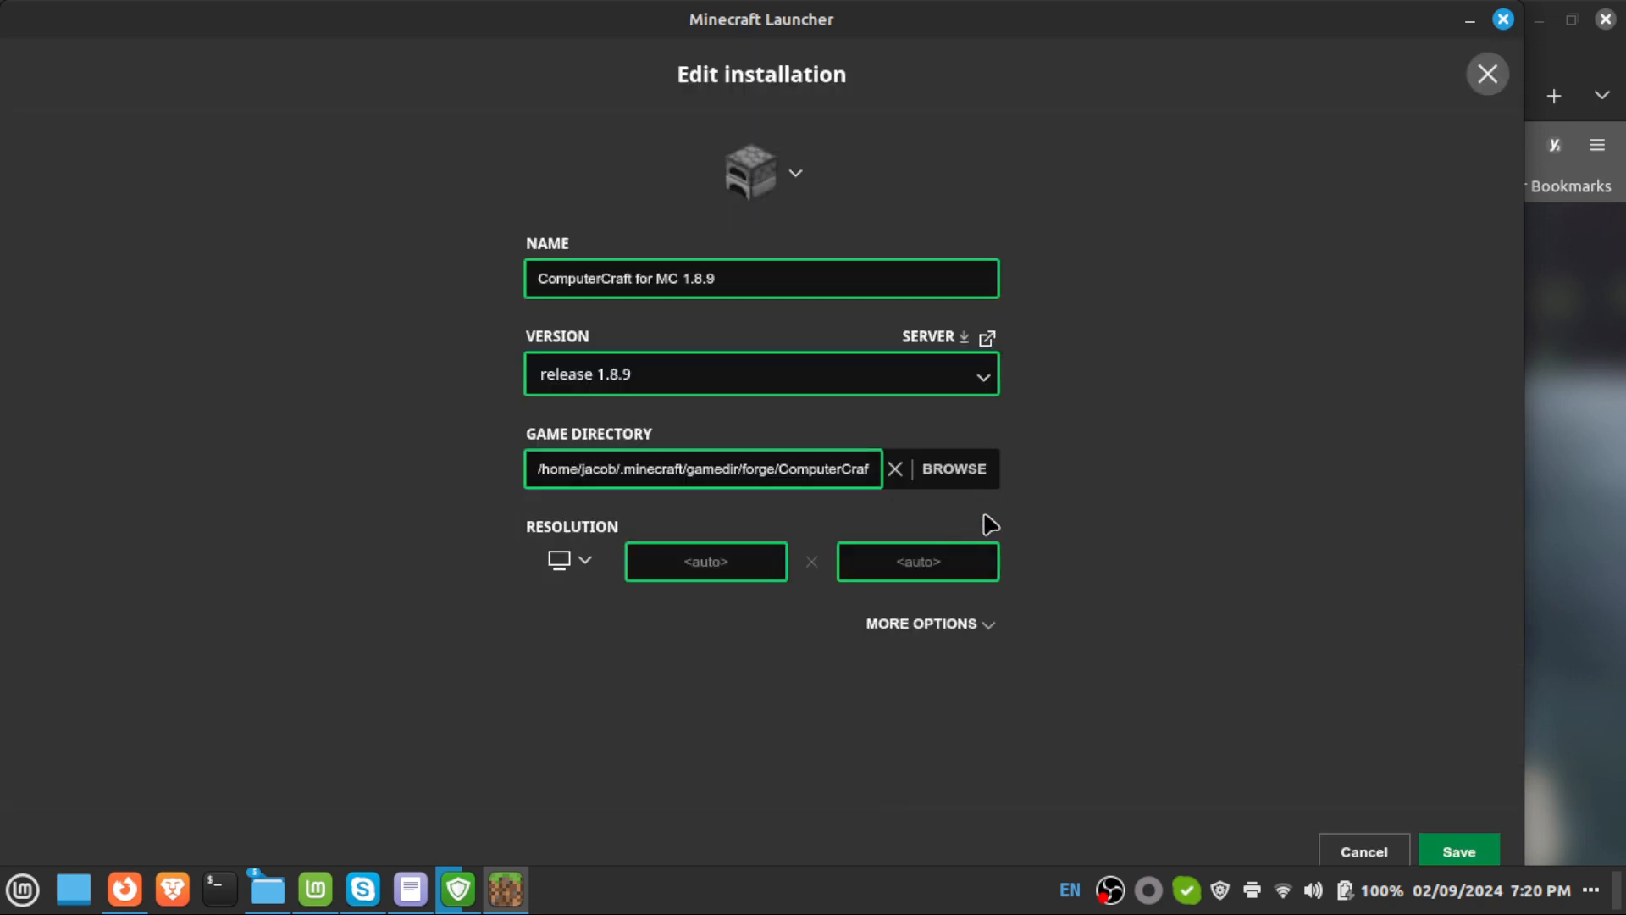
click(989, 379)
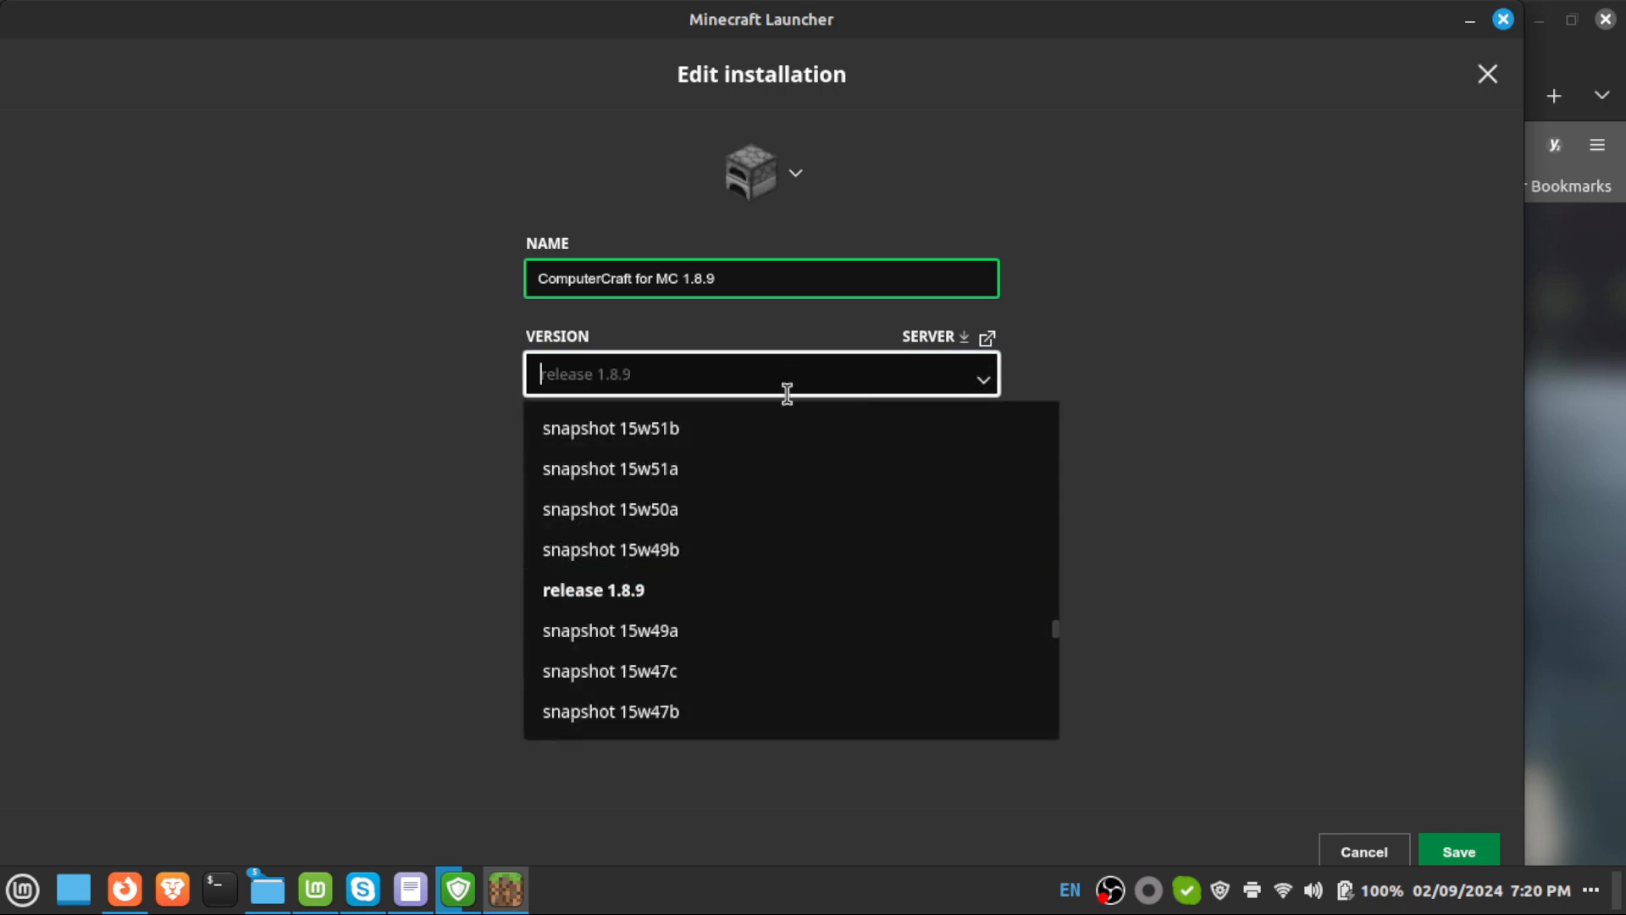
text(1.8.9)
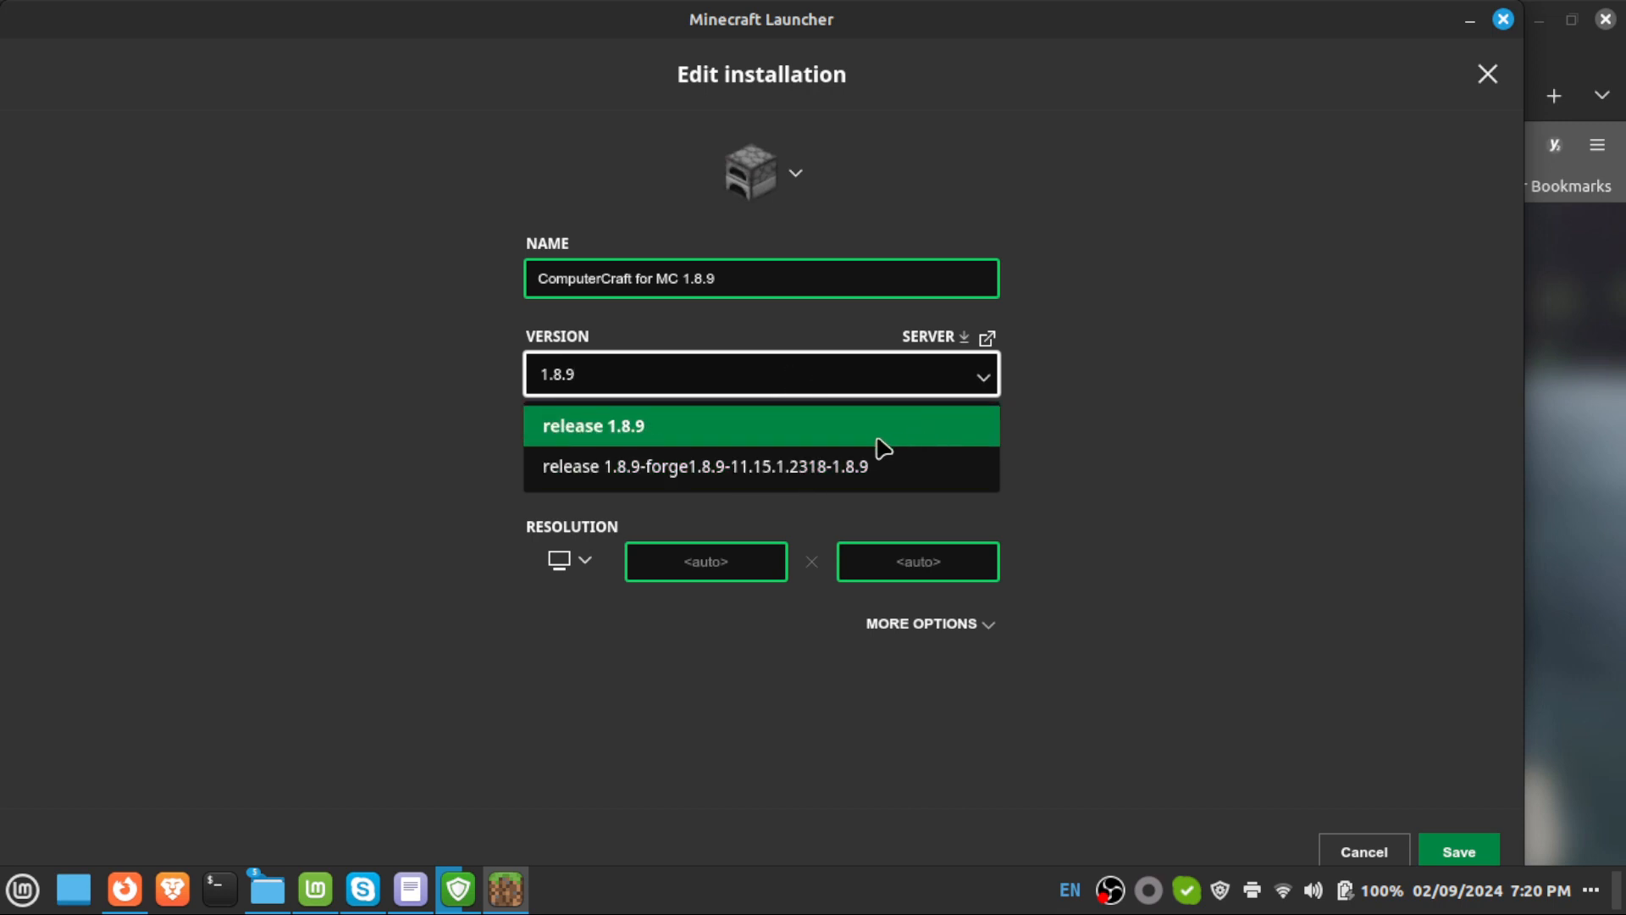
click(850, 481)
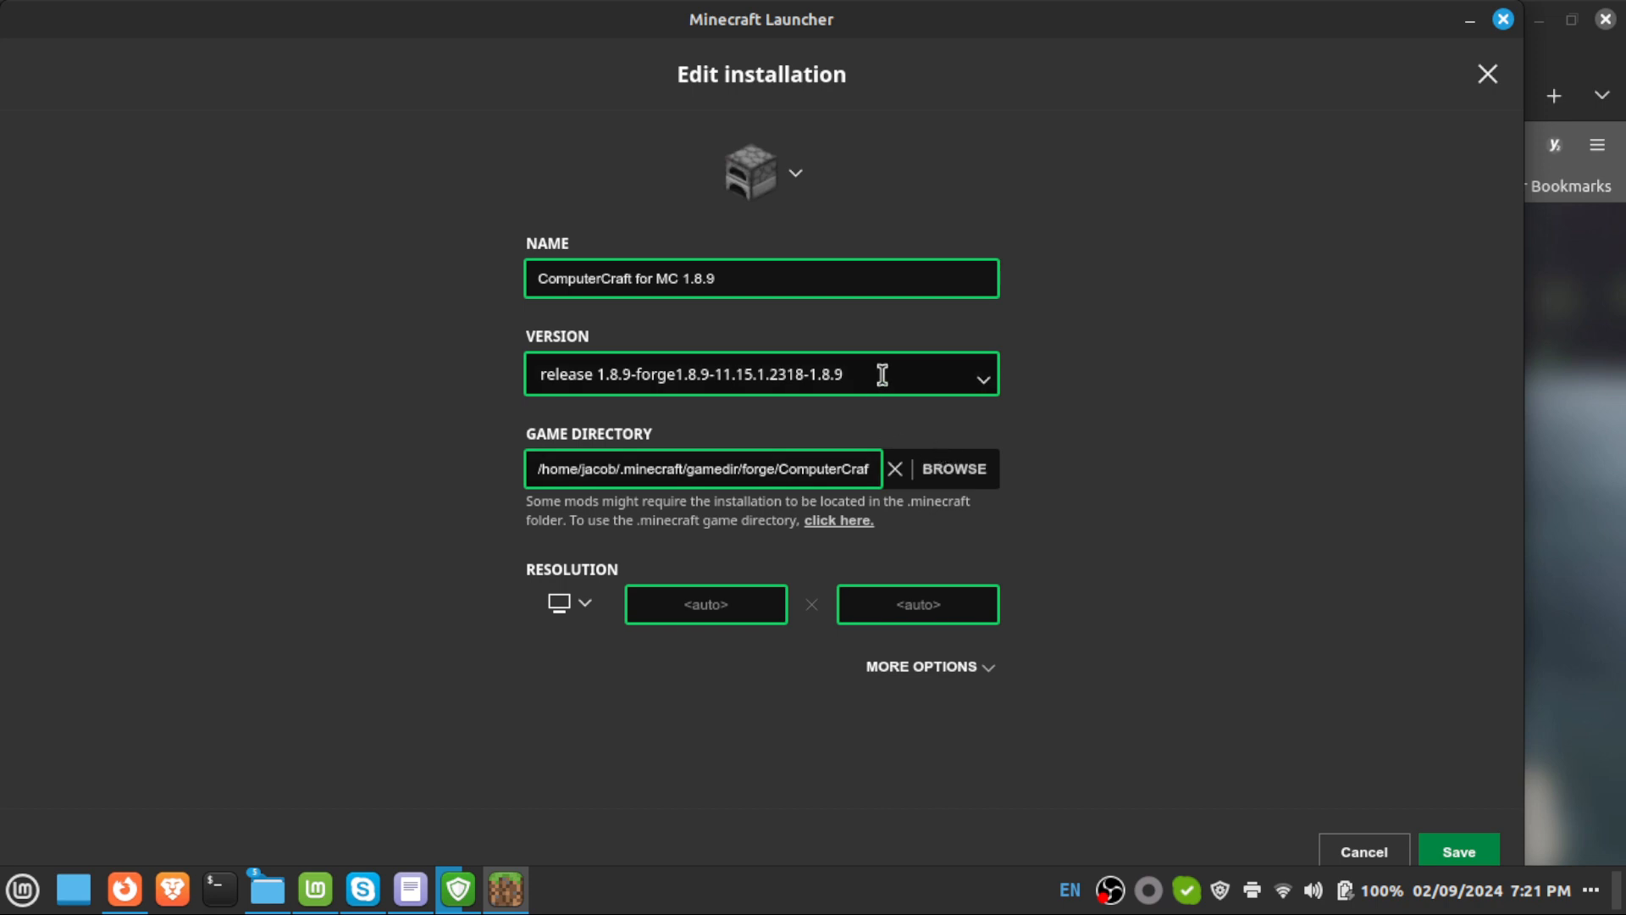
Look through the version list for a LiteLoader 1.8.9 entry, then leave the installation editor without saving.
click(989, 379)
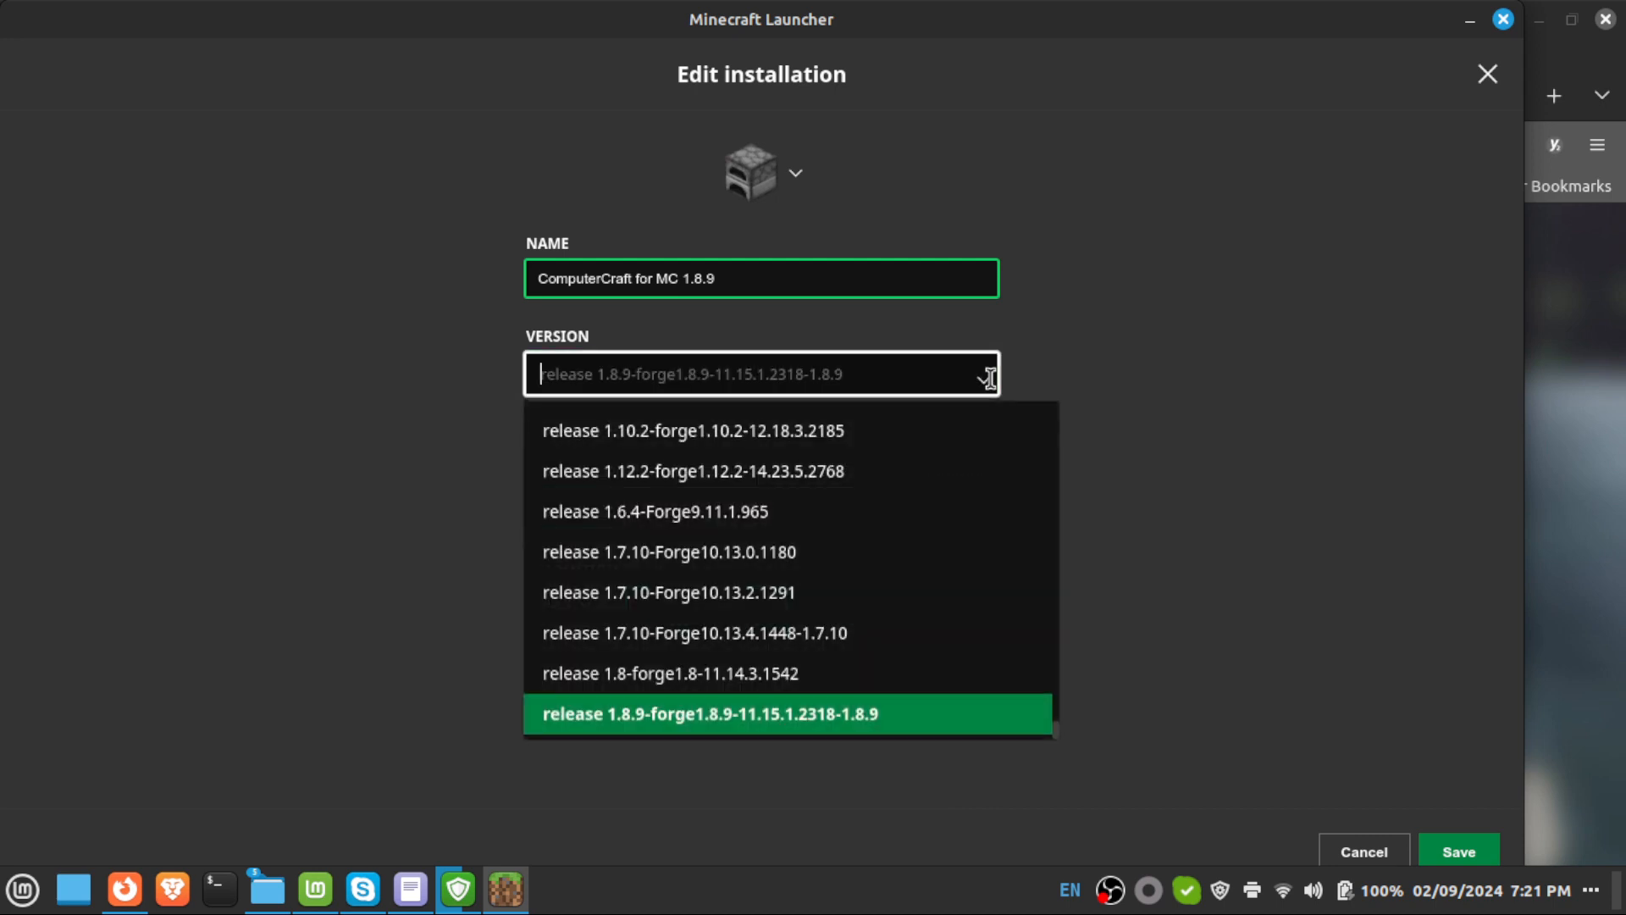
scroll(856, 517, up, 3)
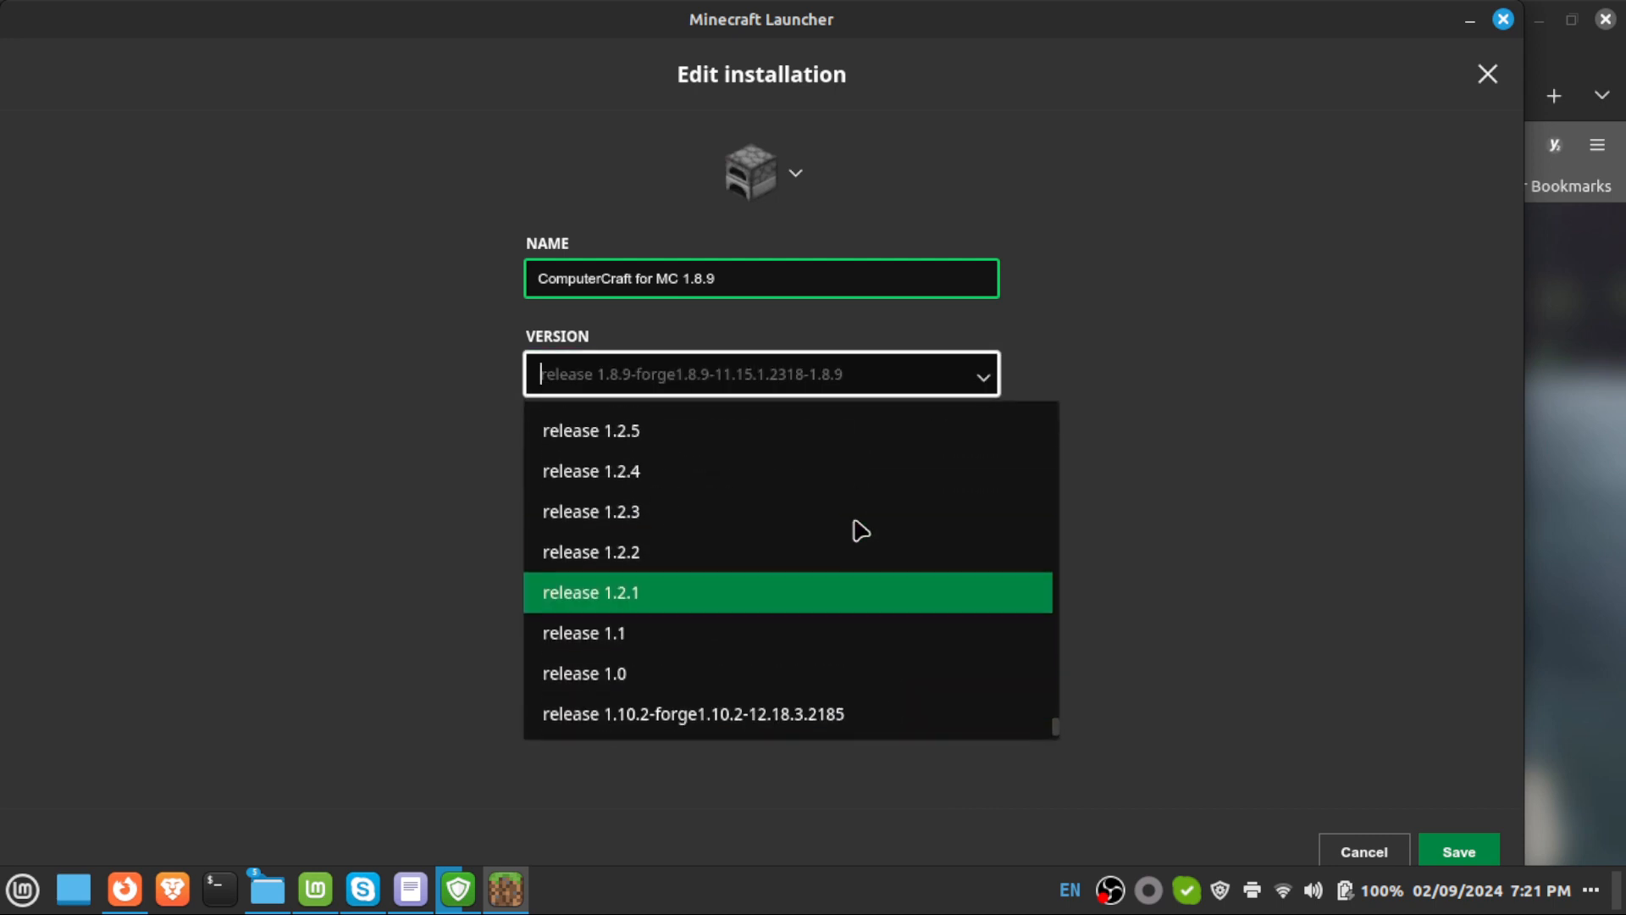
scroll(855, 518, down, 3)
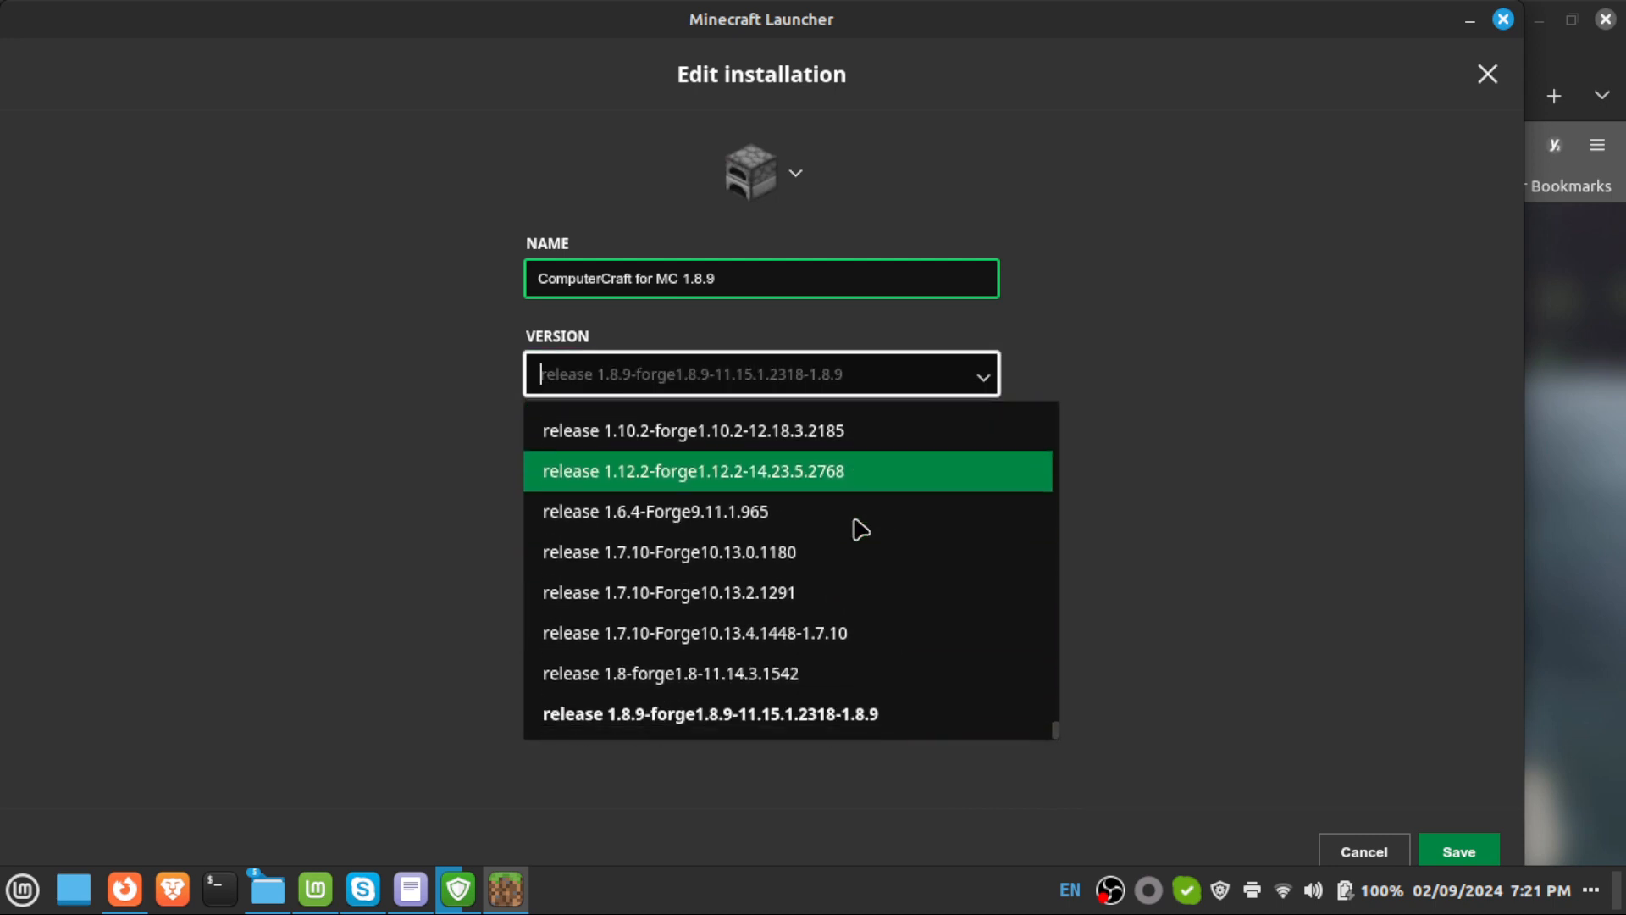
scroll(857, 530, up, 6)
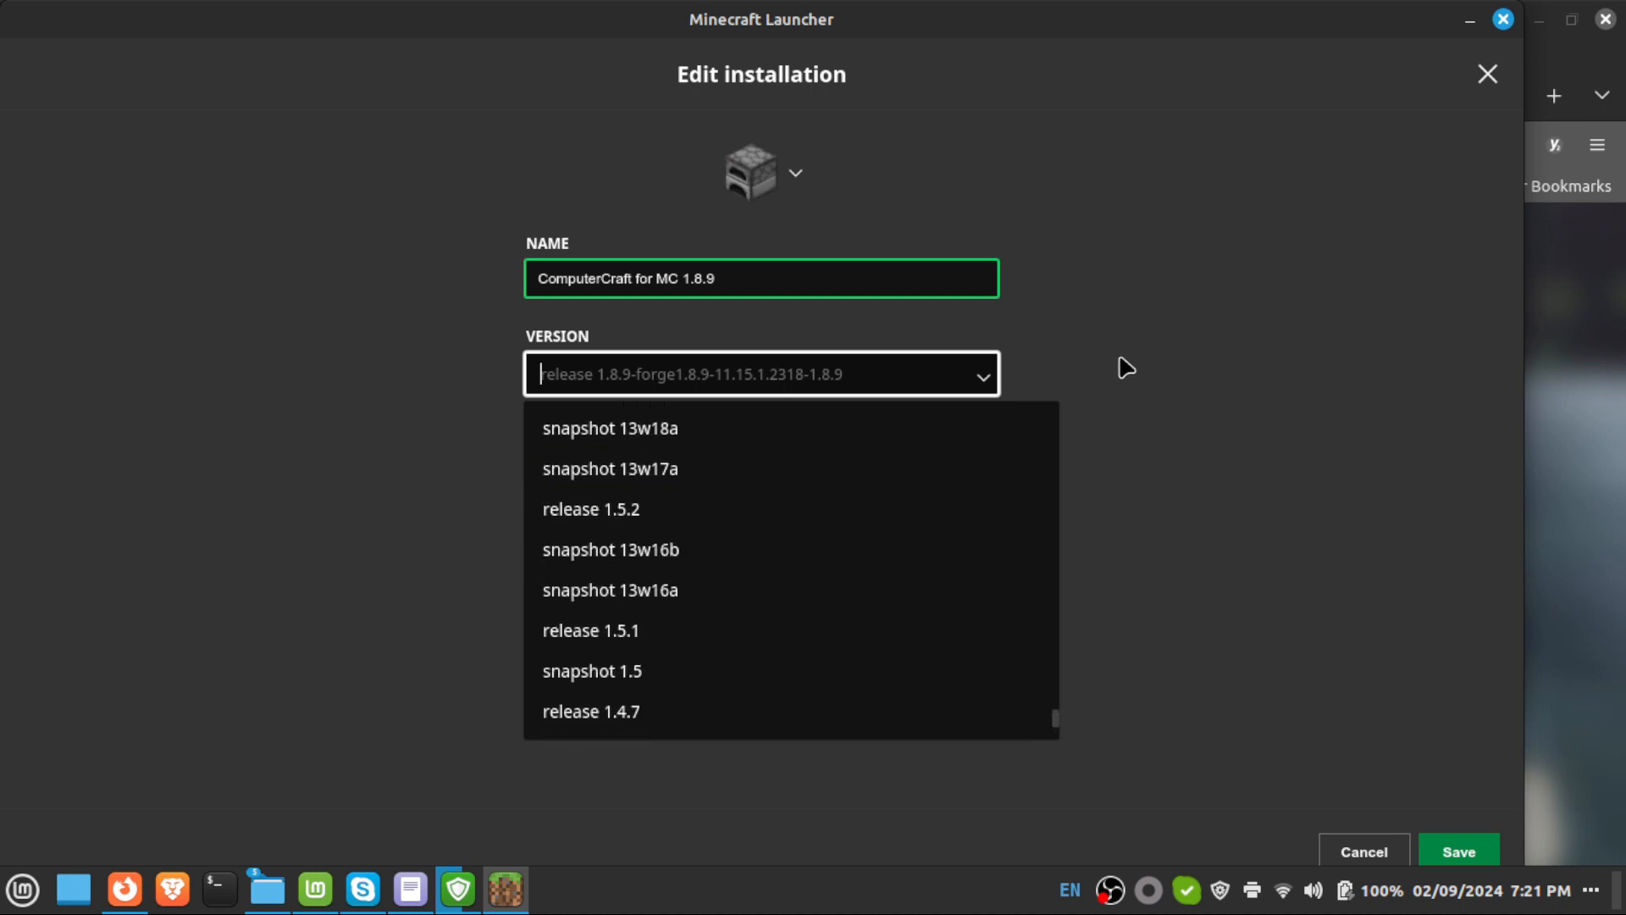
click(1125, 366)
click(1488, 73)
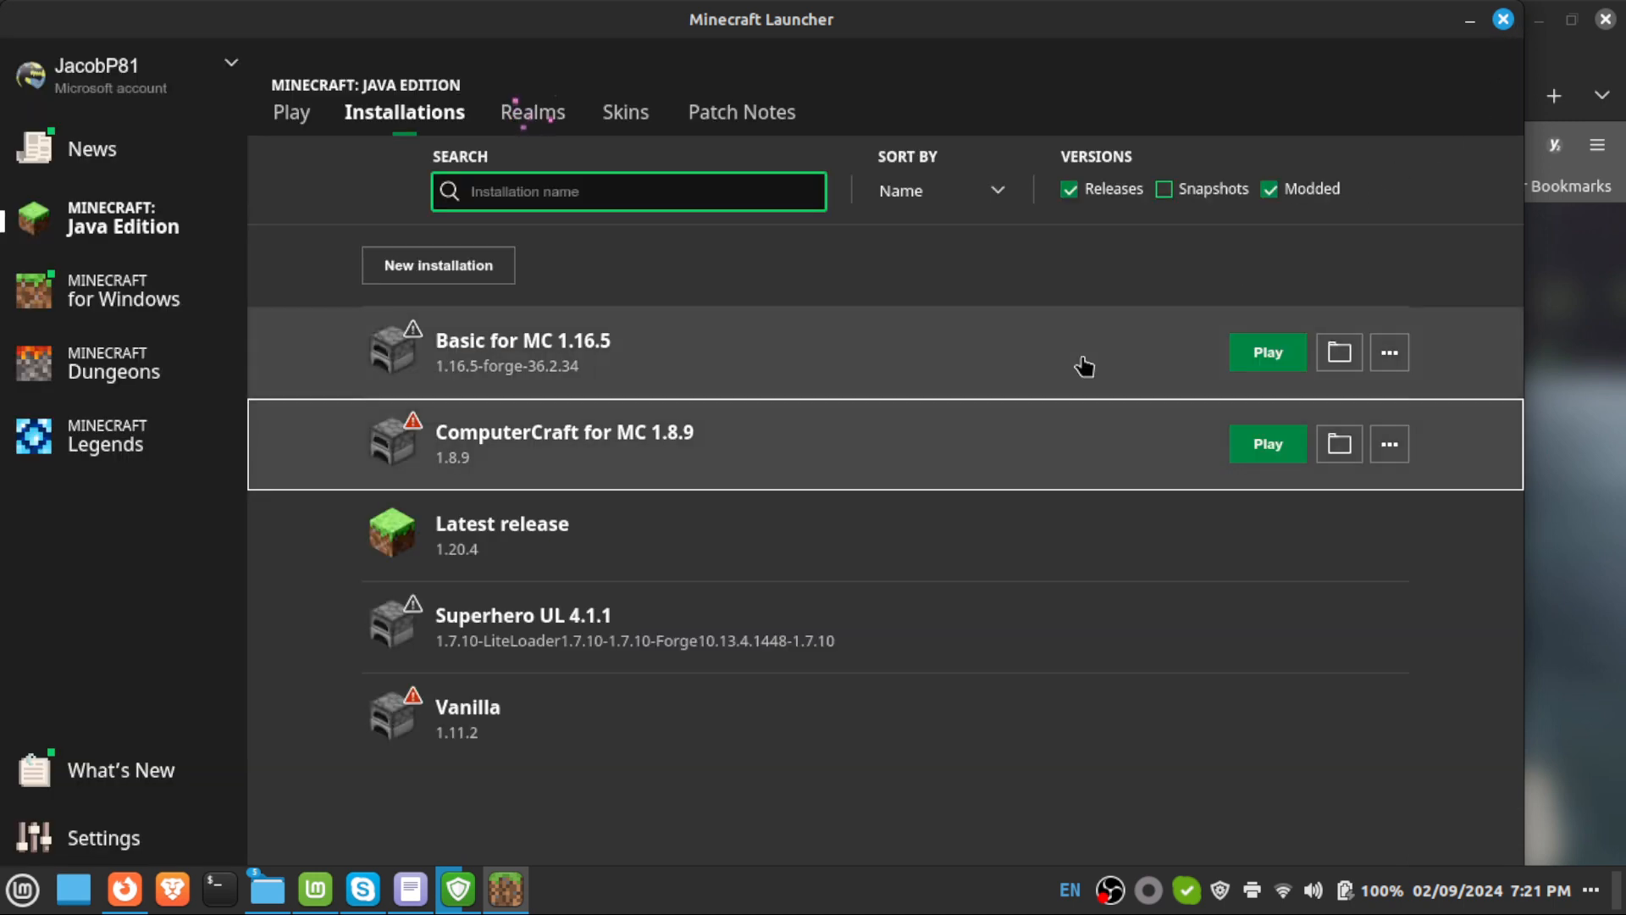
Close Minecraft Launcher and start it again from the applications search.
click(1503, 21)
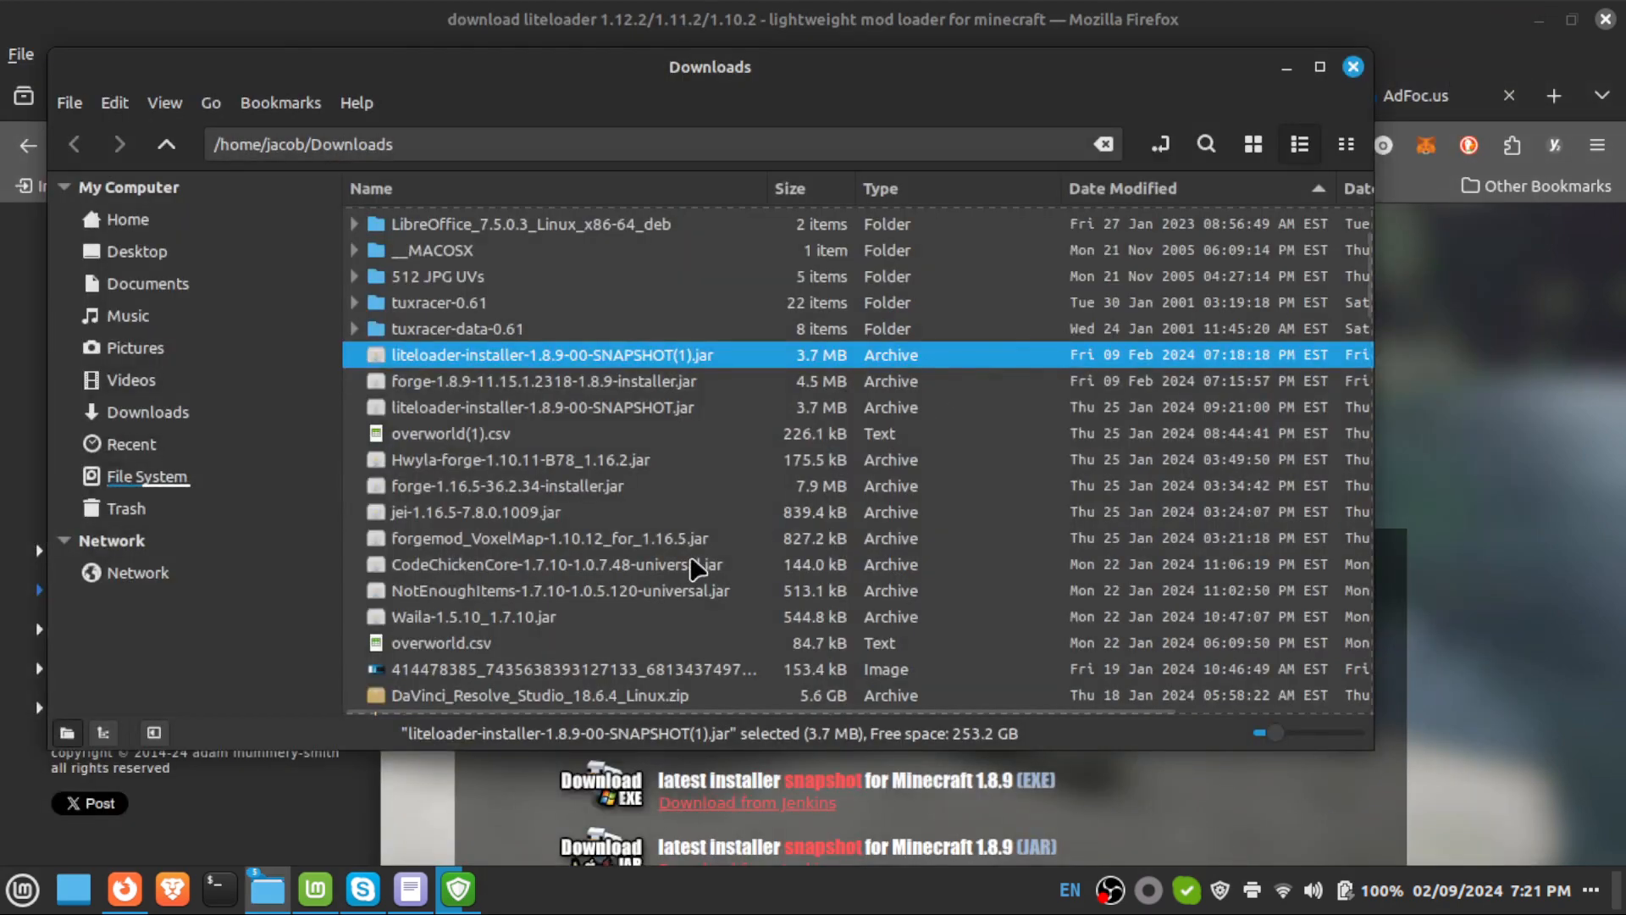
click(7, 903)
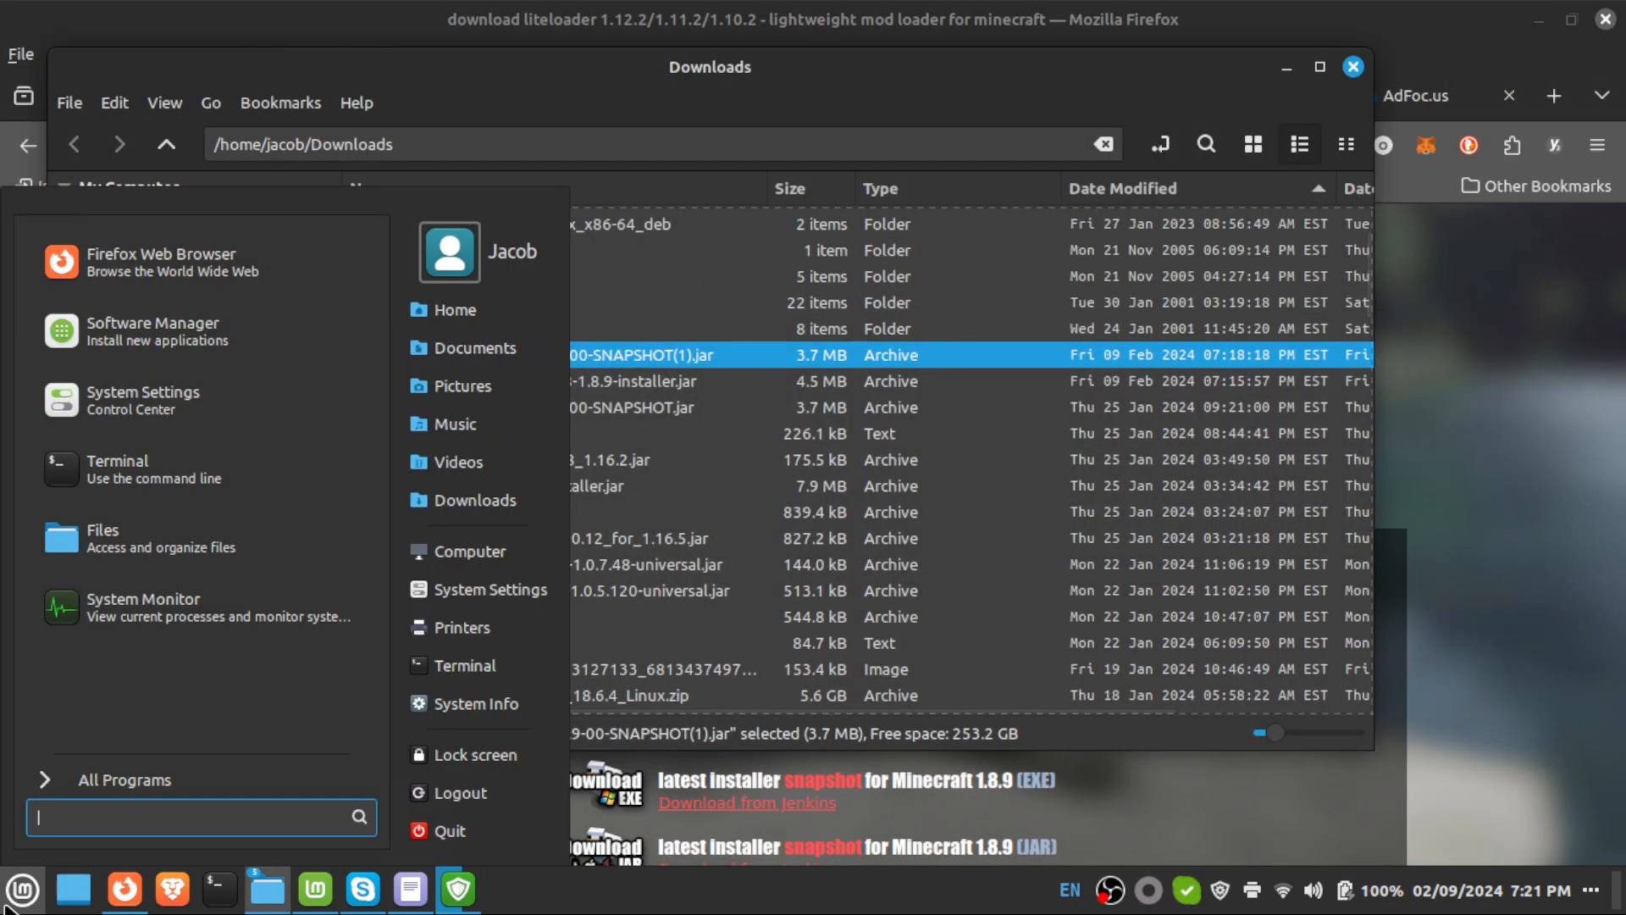
text(mine)
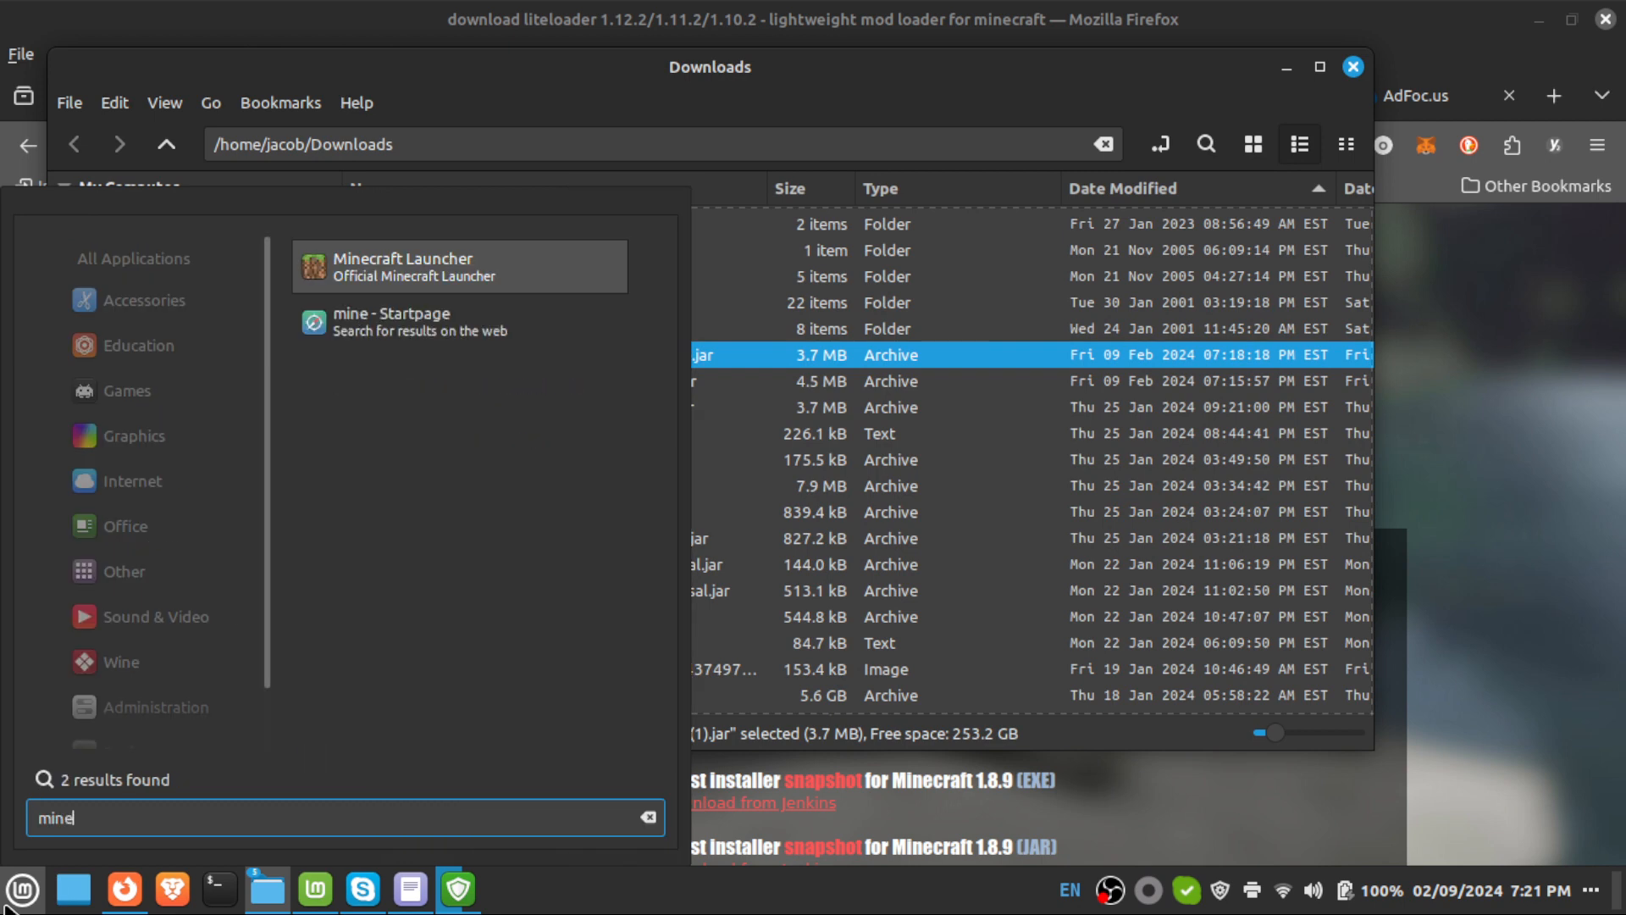
click(392, 269)
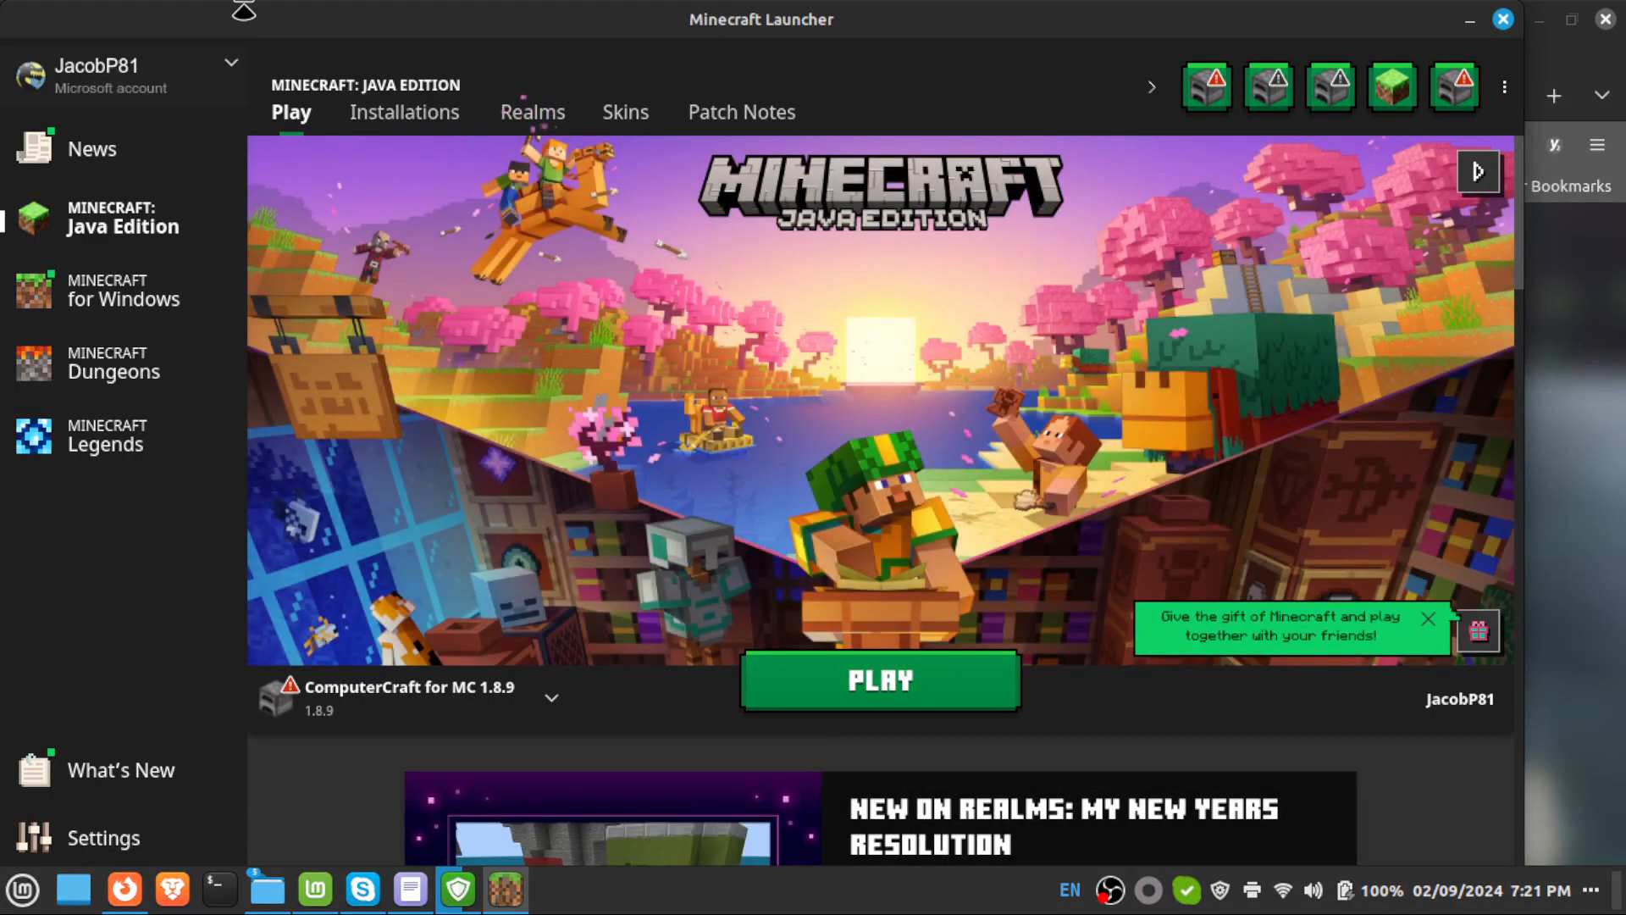
Set the ComputerCraft for MC 1.8.9 installation's version to release 1.8.9-LiteLoader1.8.9-1.8.9-forge1.8.9-11.15.1.2318-1.8.9 and save the installation.
click(378, 123)
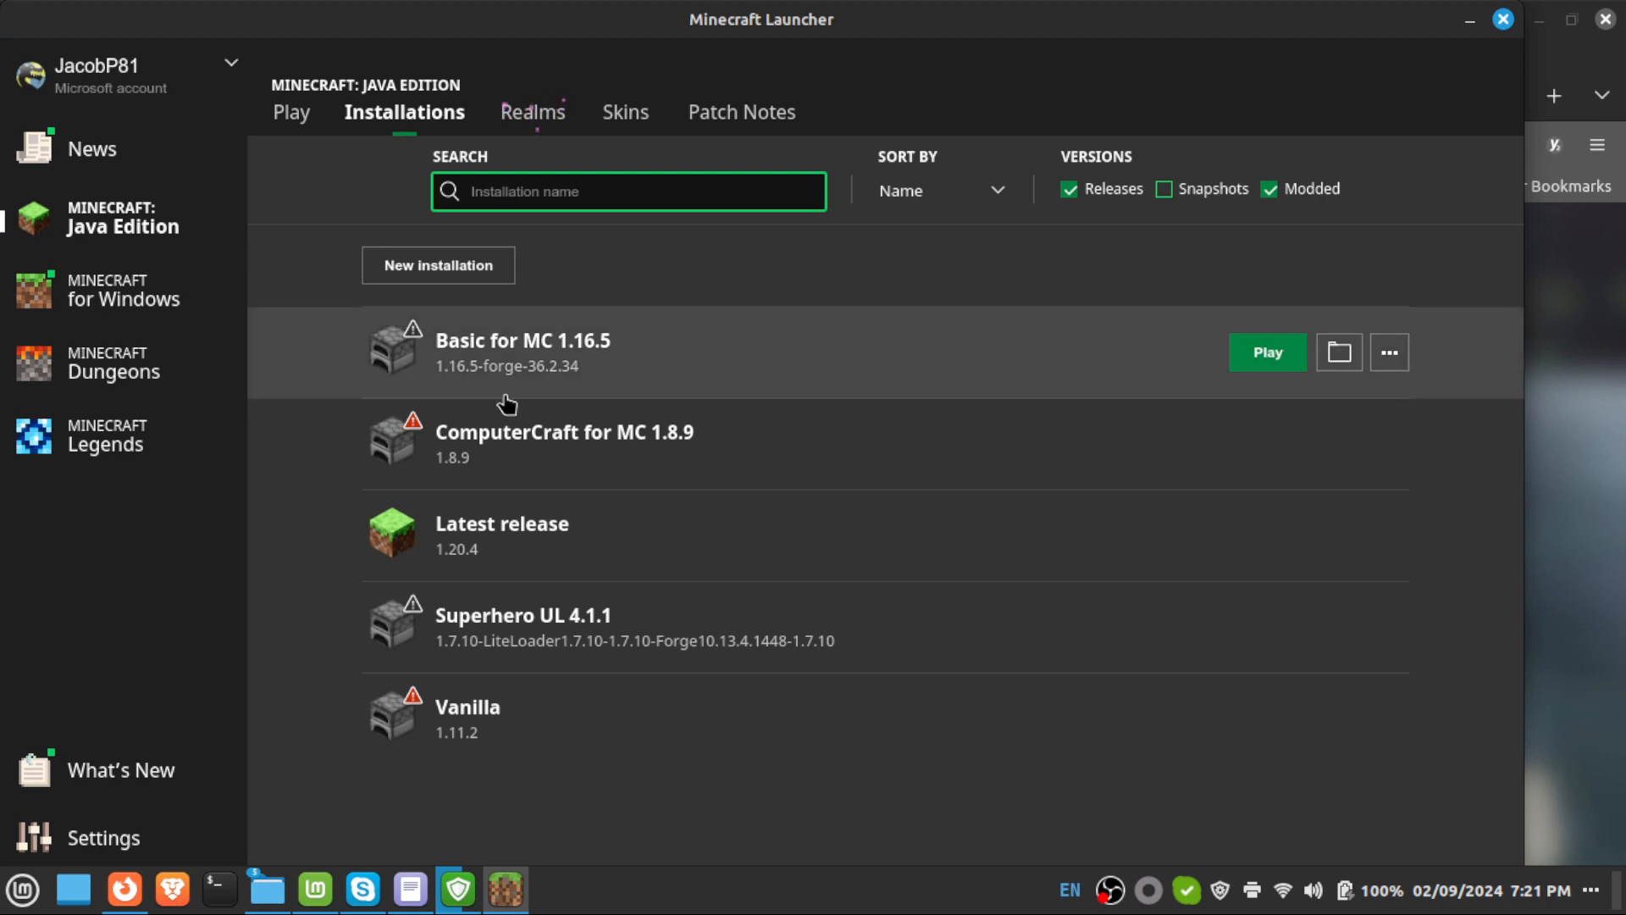
click(537, 464)
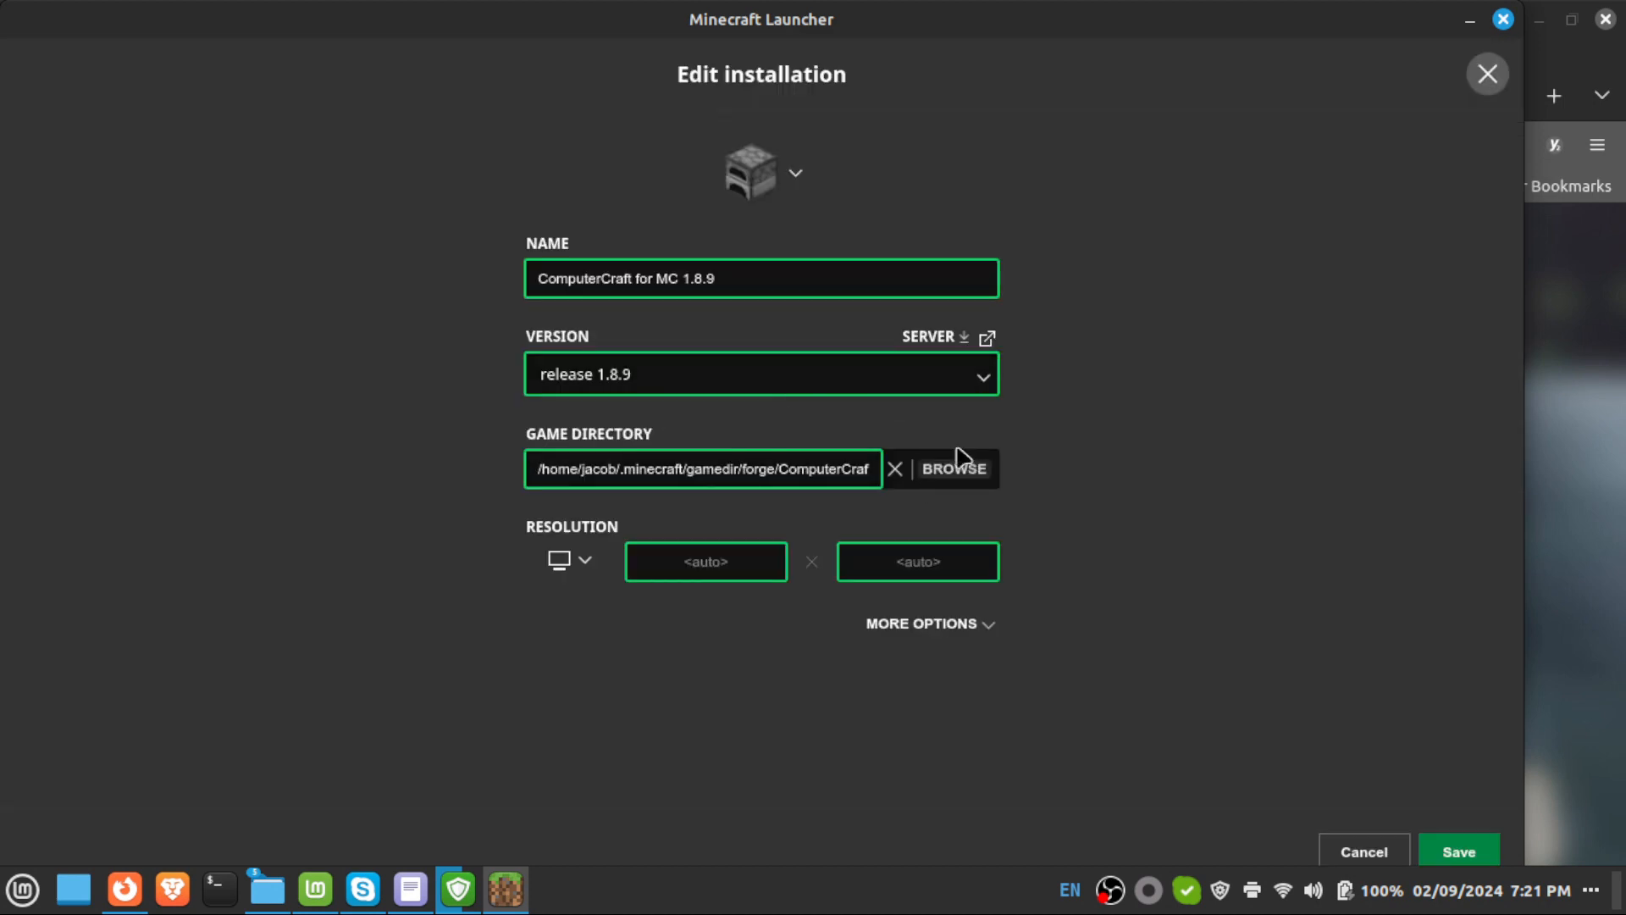
click(988, 371)
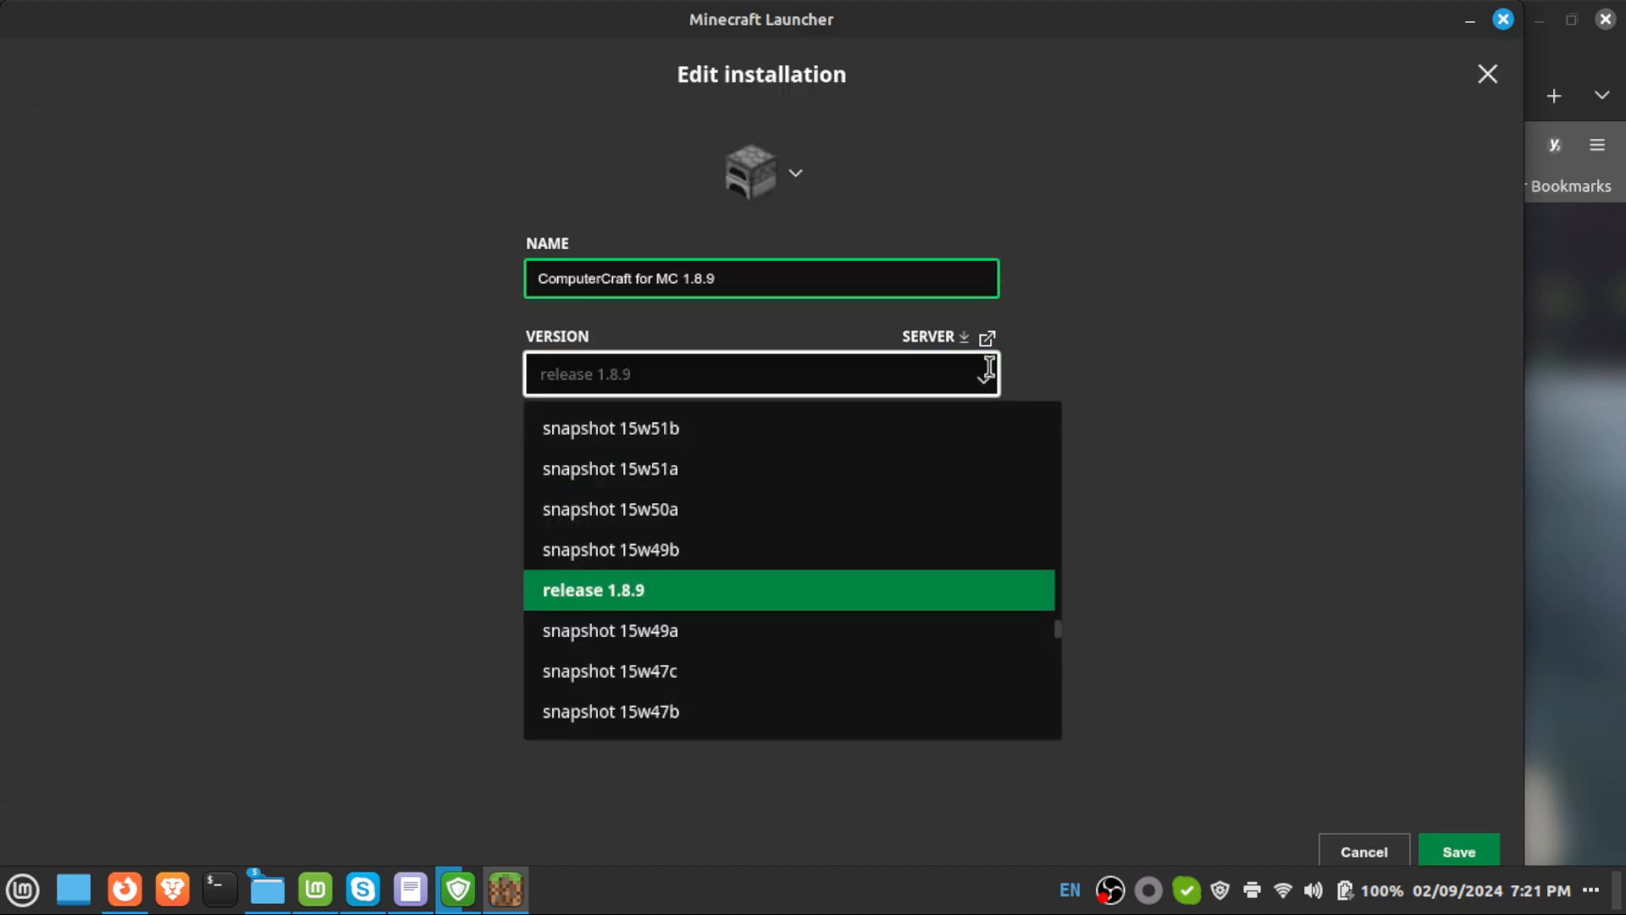
text(1.)
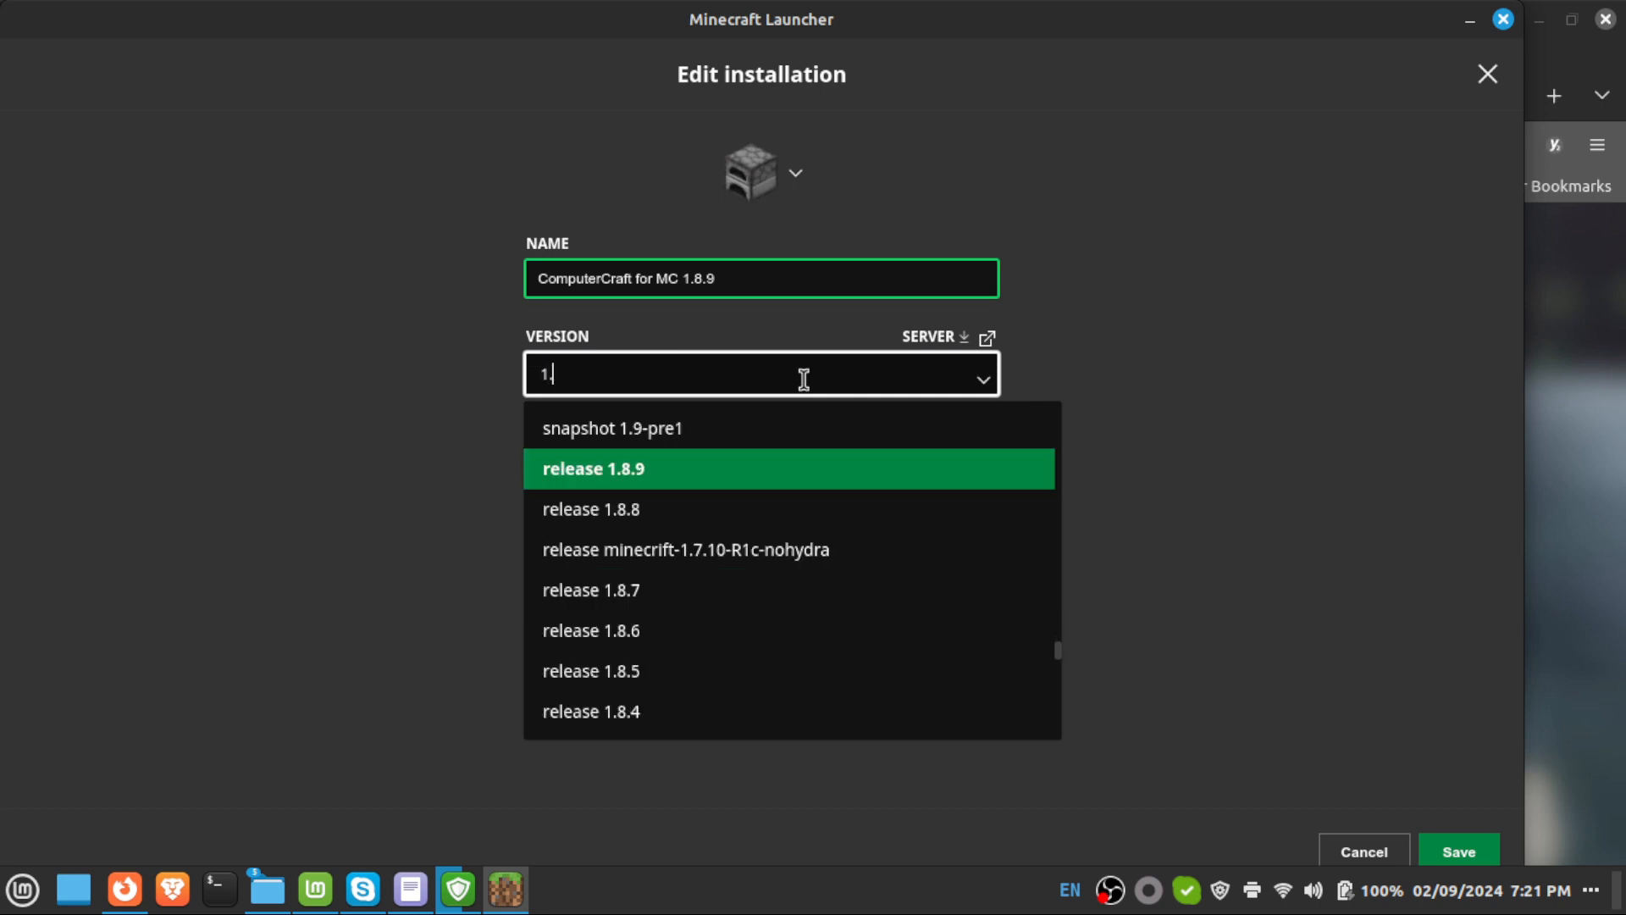
text(8.9)
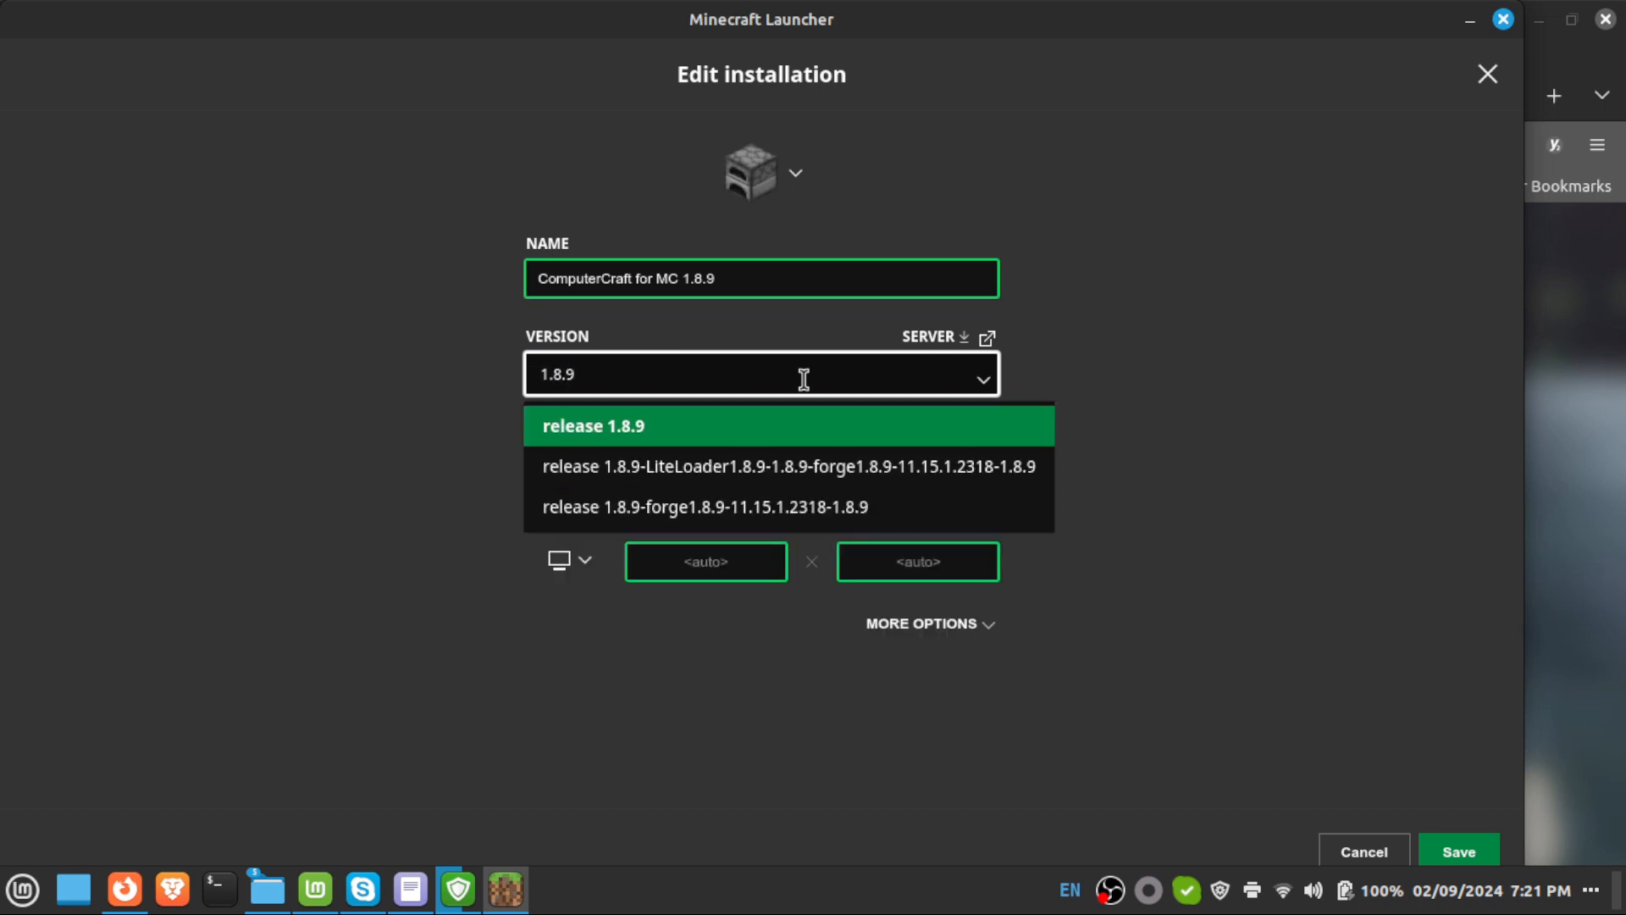
click(895, 475)
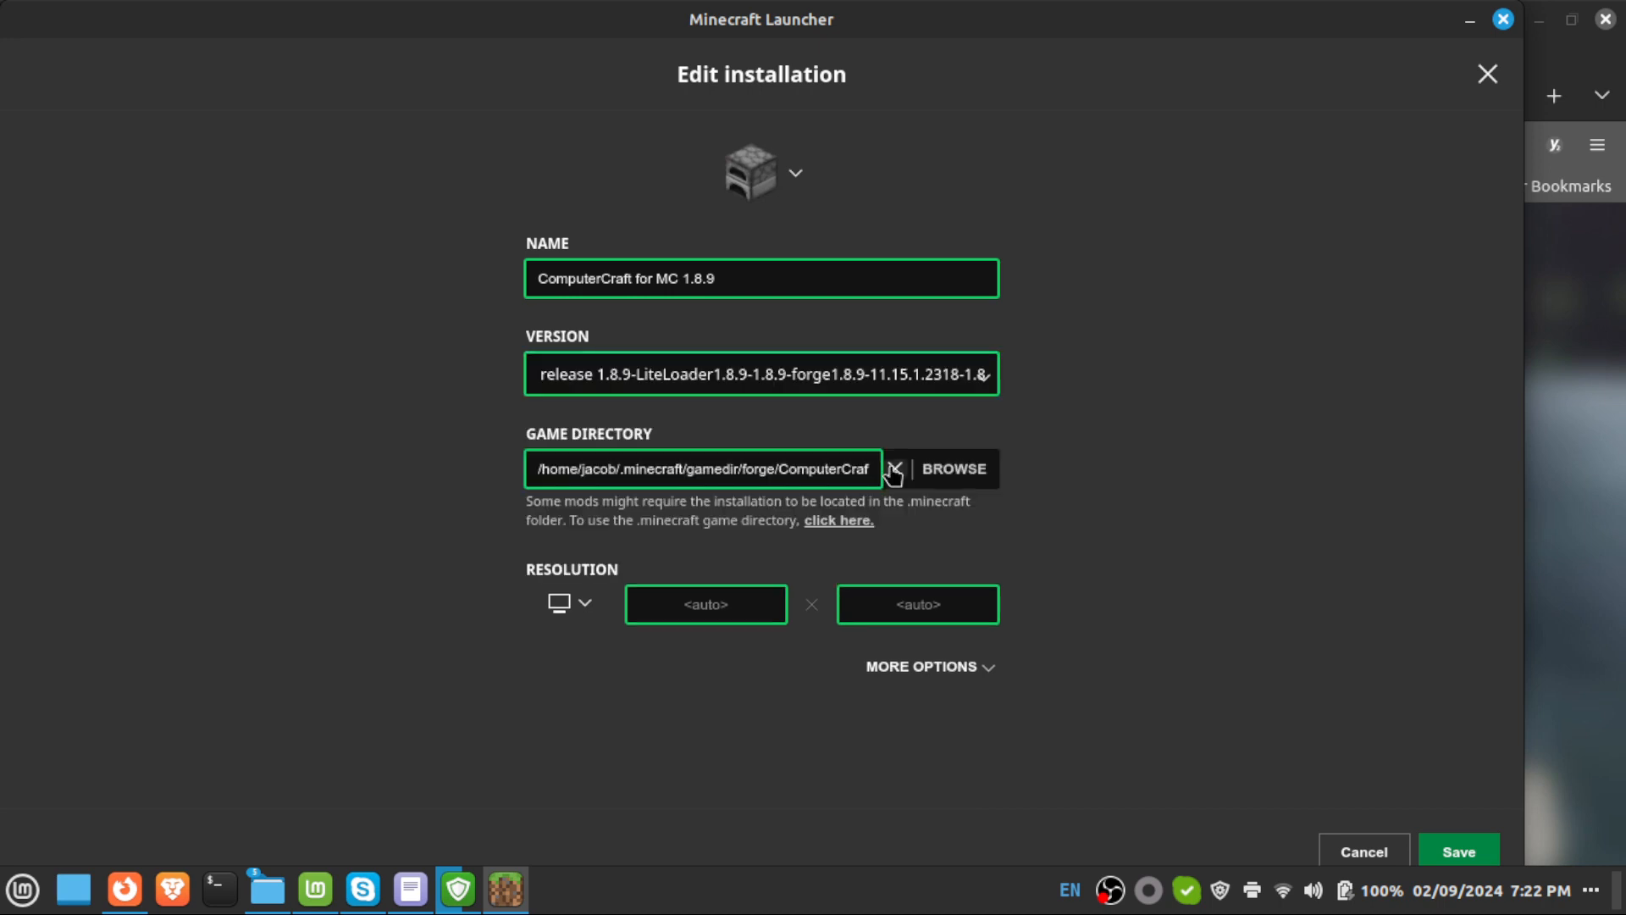
click(1478, 851)
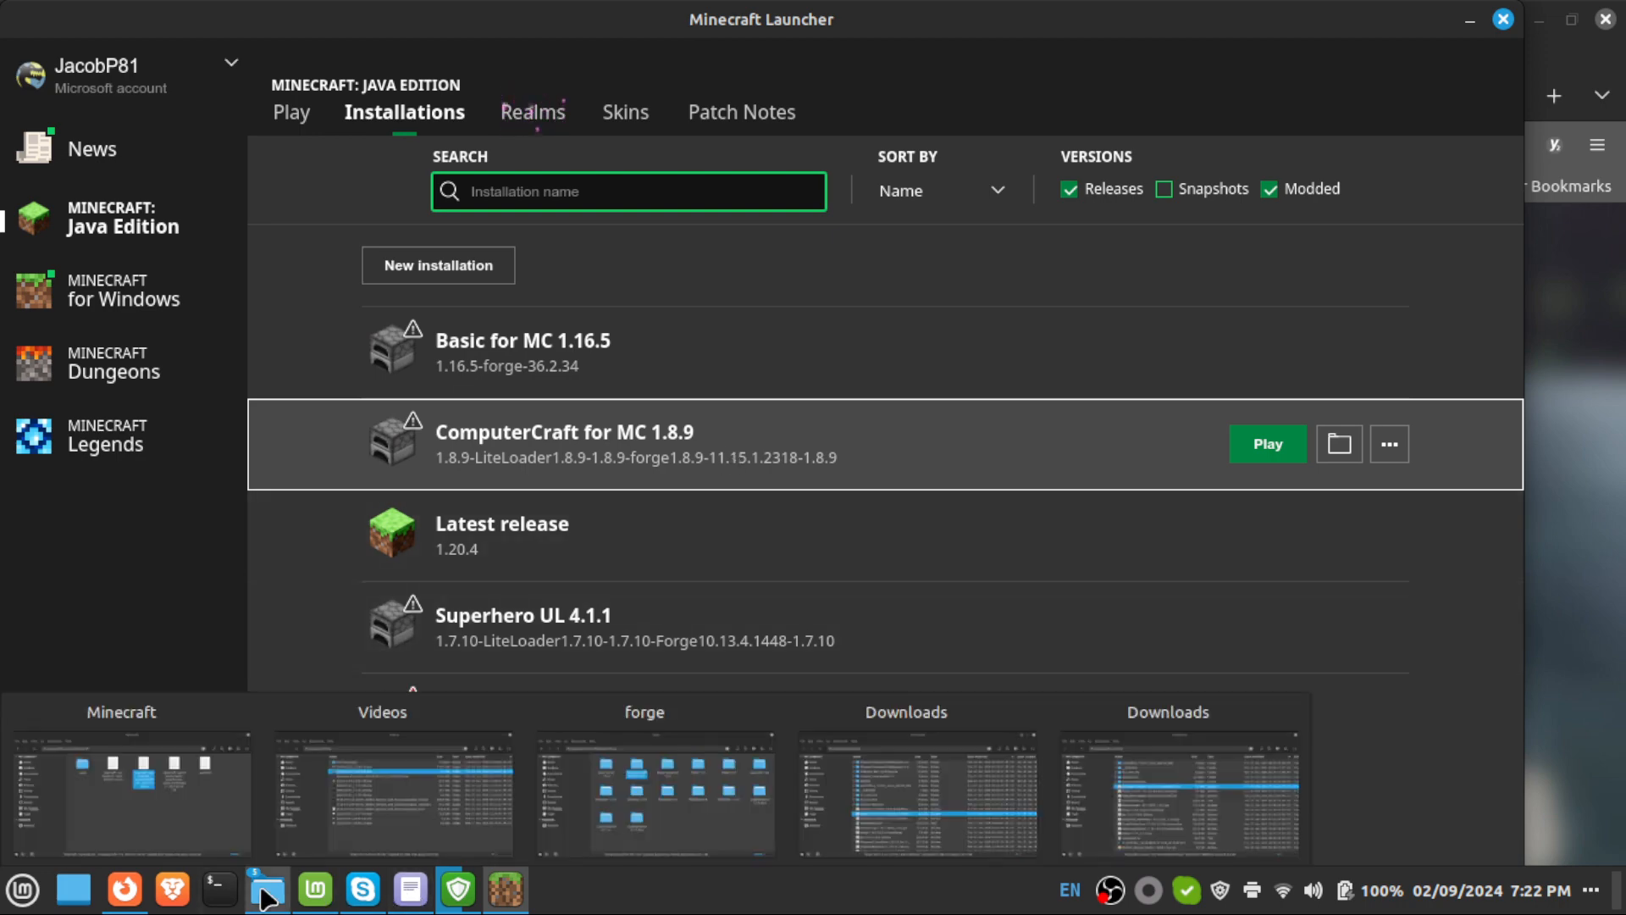
Switch to the file manager's forge folder and look at the subfolders inside ComputerCraft for MC 1.8.9.
click(268, 896)
click(266, 898)
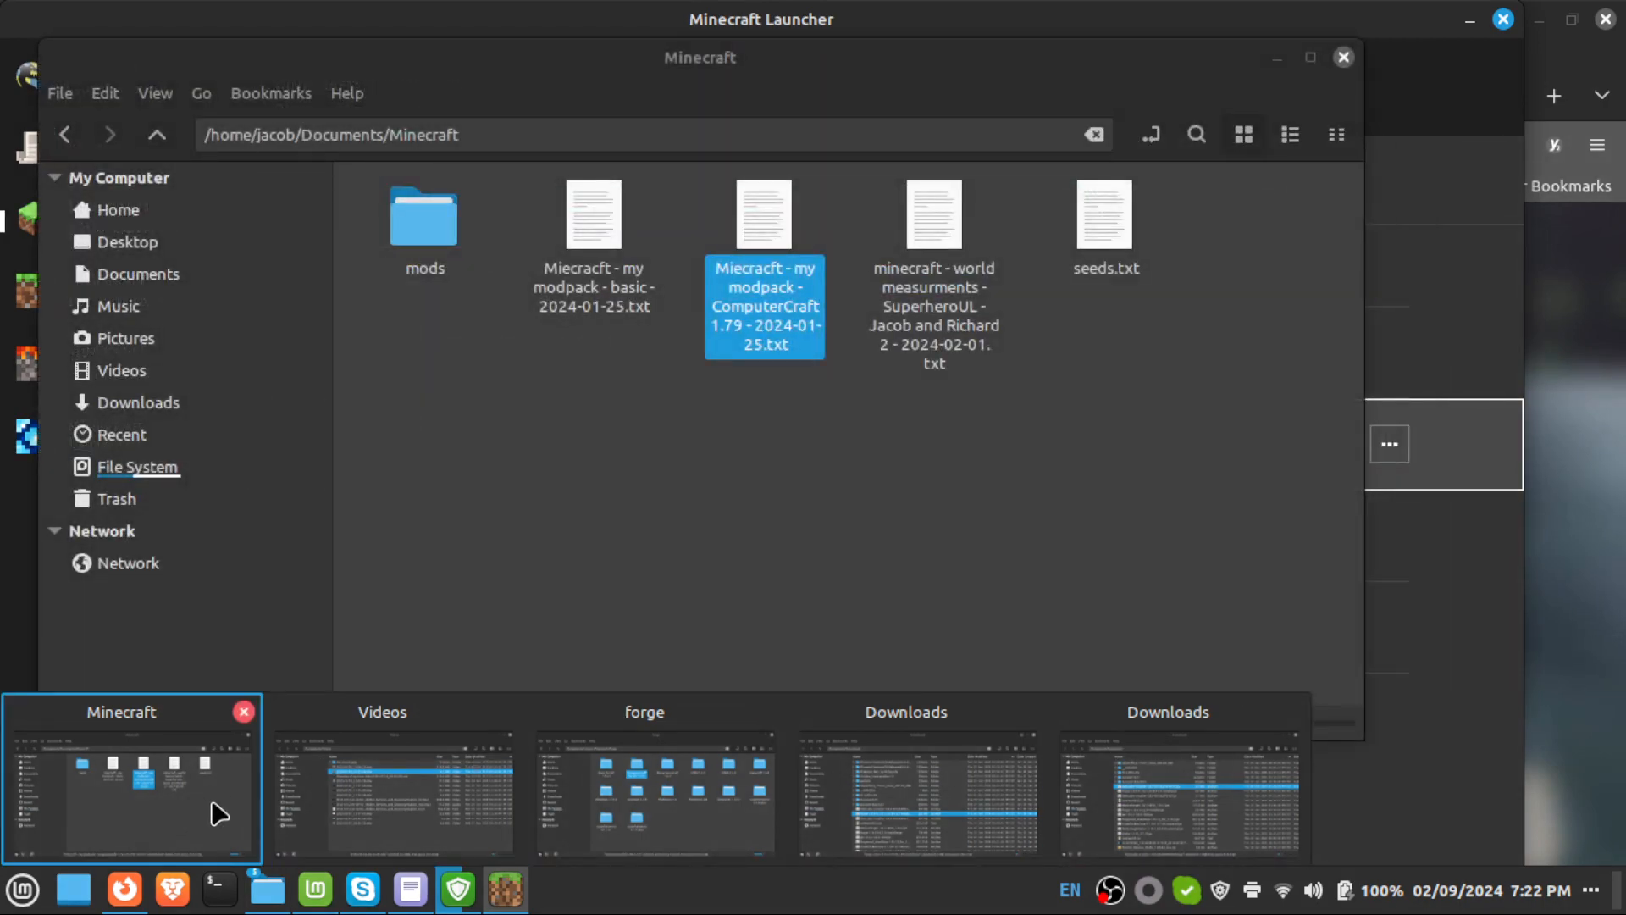
click(716, 811)
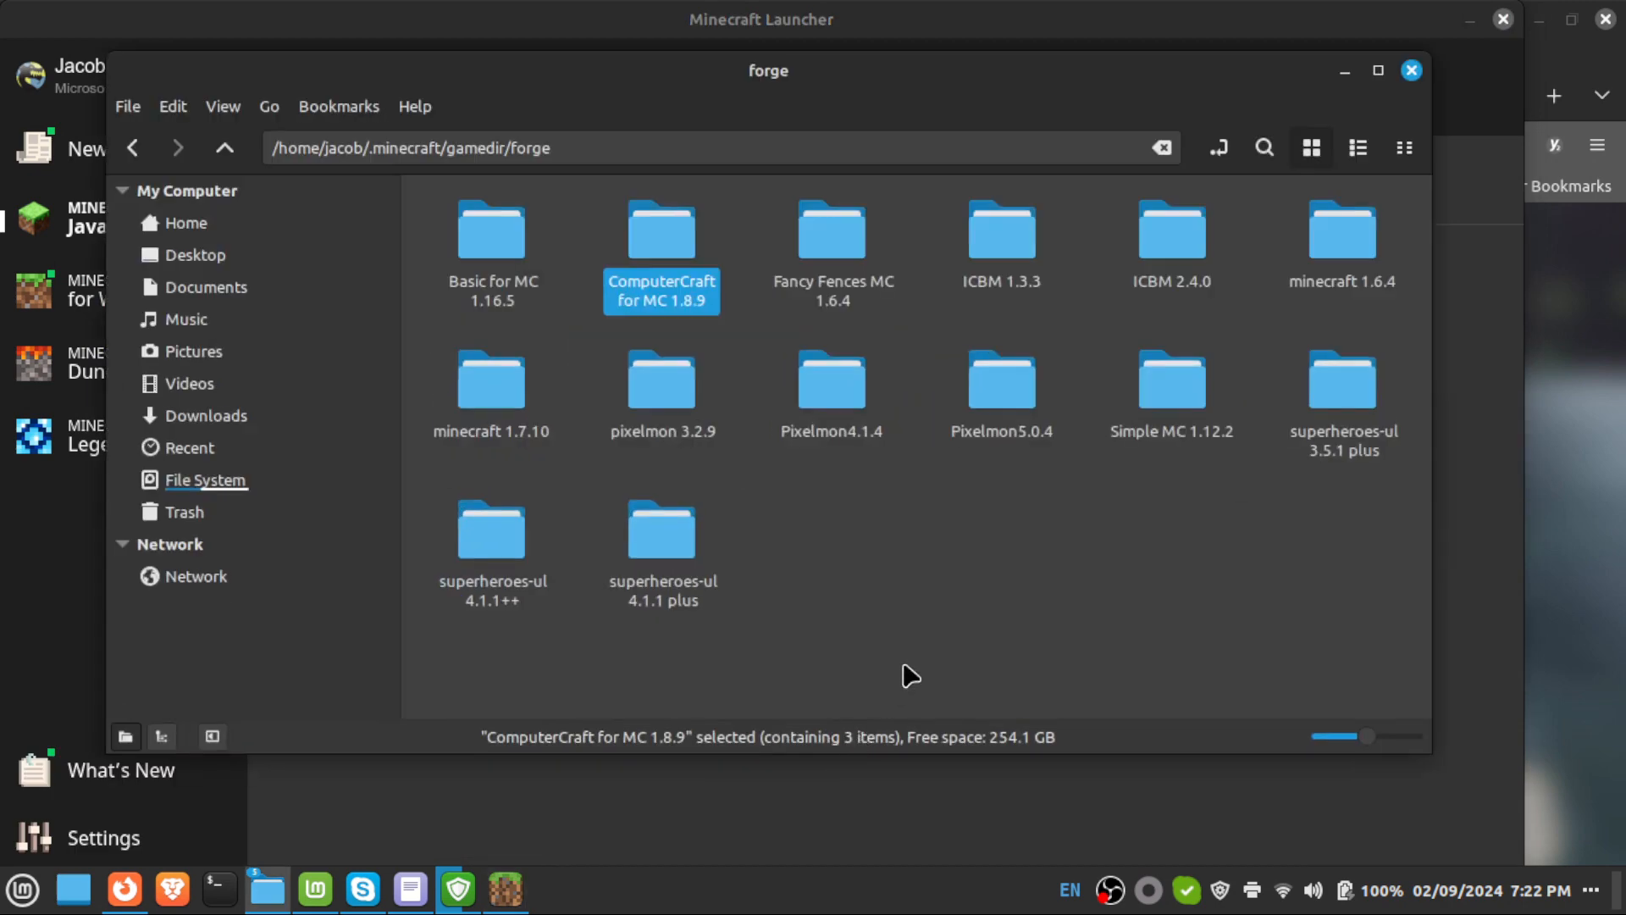
double_click(660, 236)
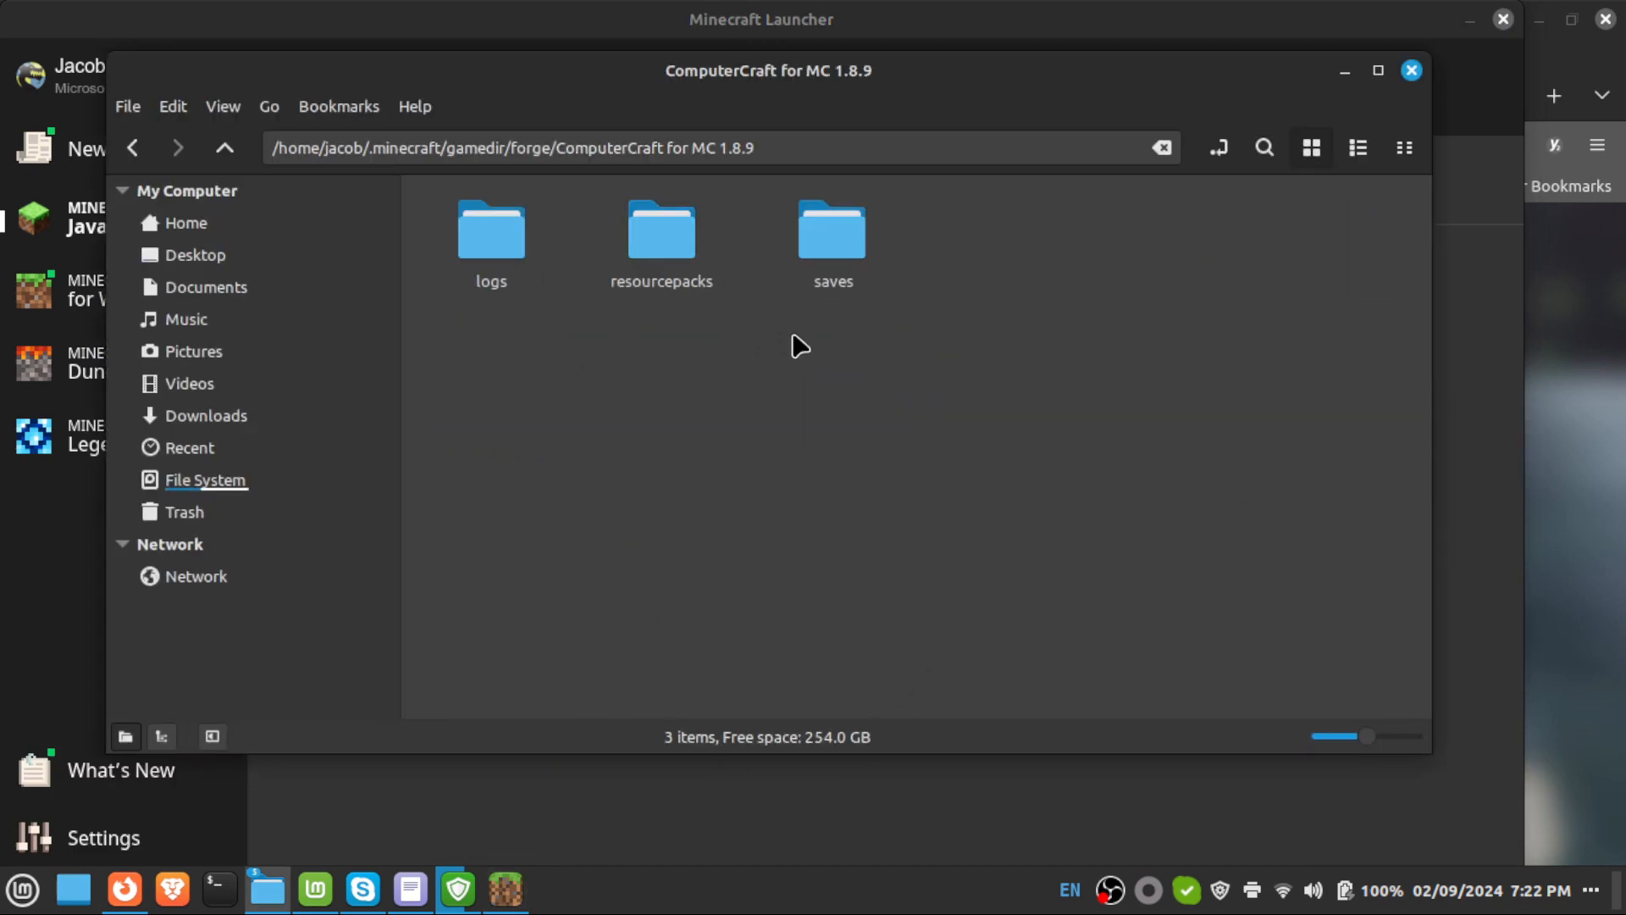
click(834, 237)
click(662, 241)
click(472, 239)
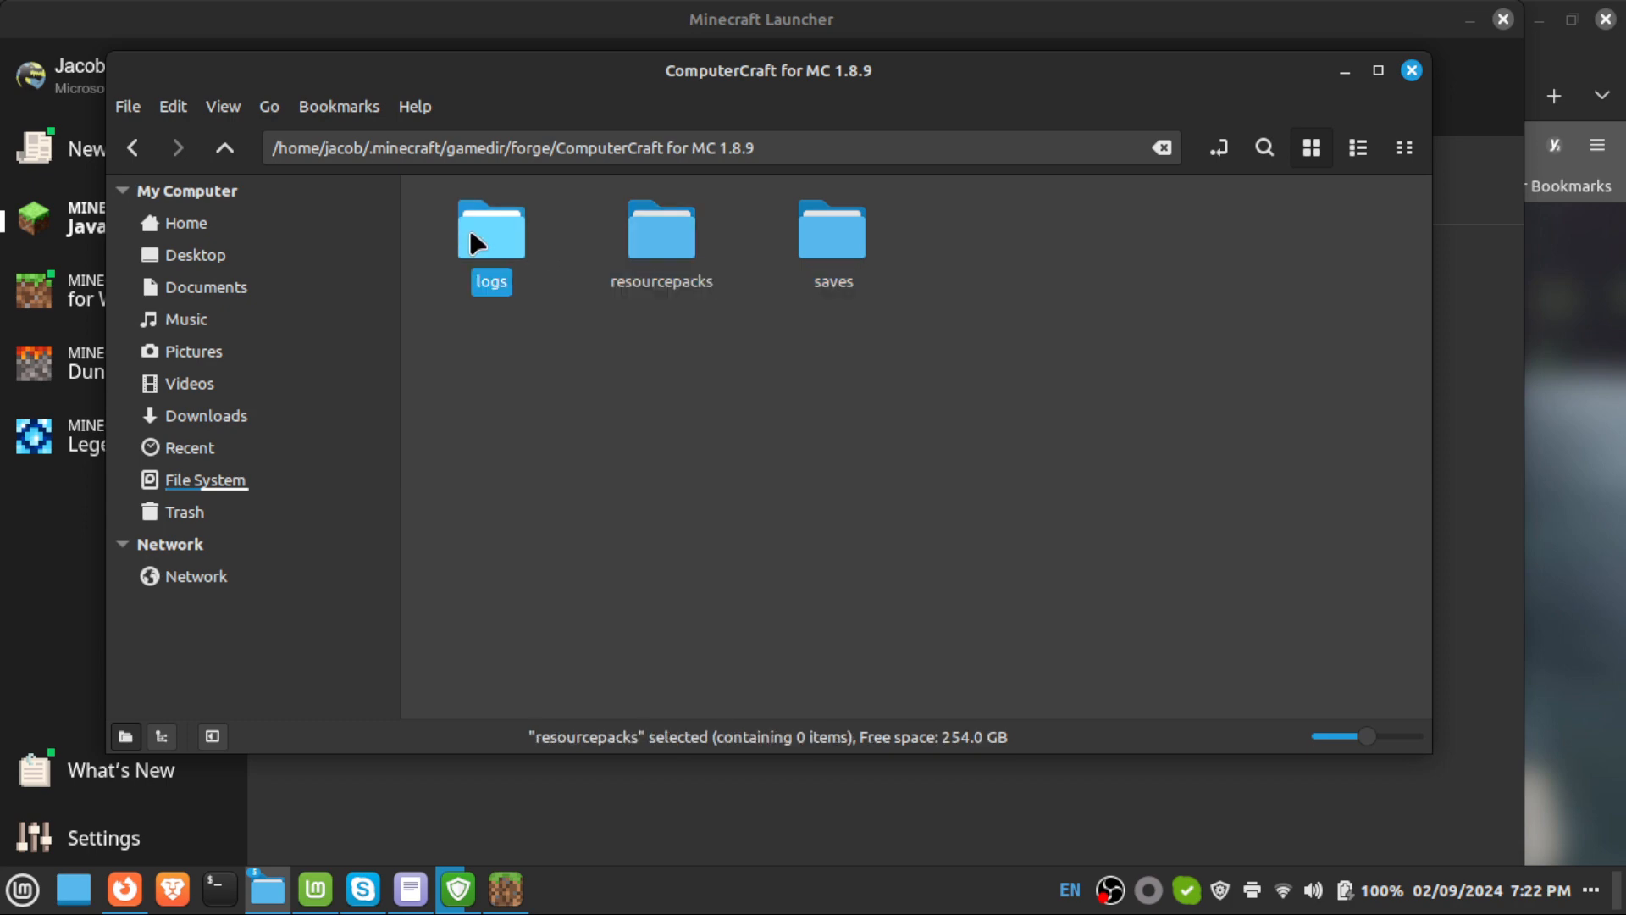
Return to Minecraft Launcher and launch the ComputerCraft for MC 1.8.9 installation, accepting the modified-installation risks without further warnings.
click(545, 18)
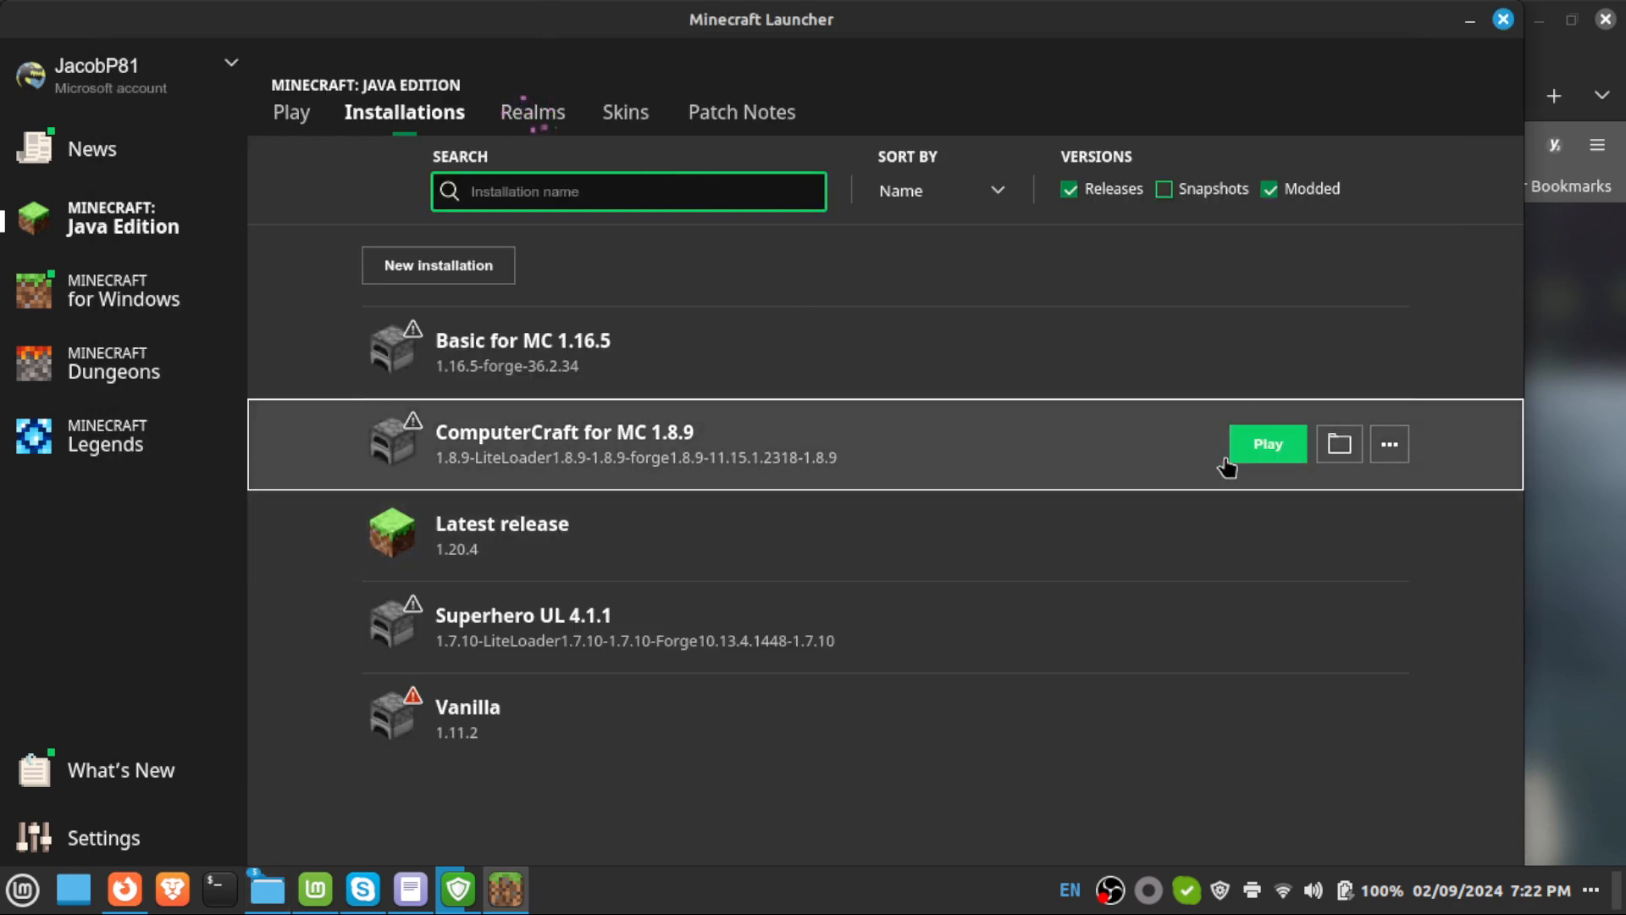
click(293, 114)
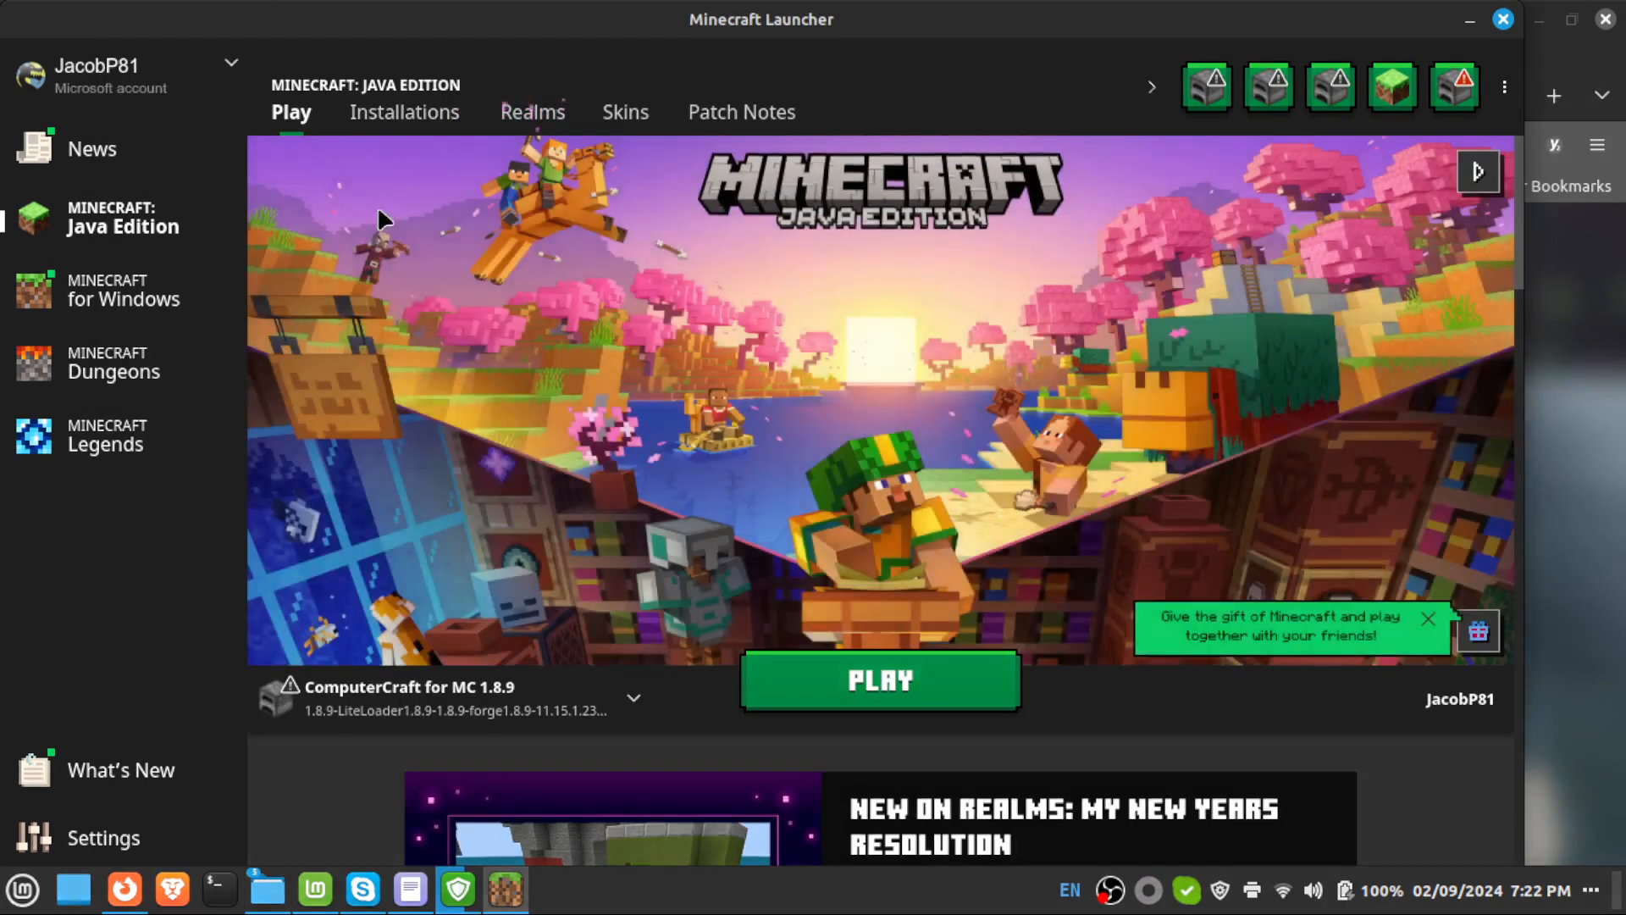
click(902, 684)
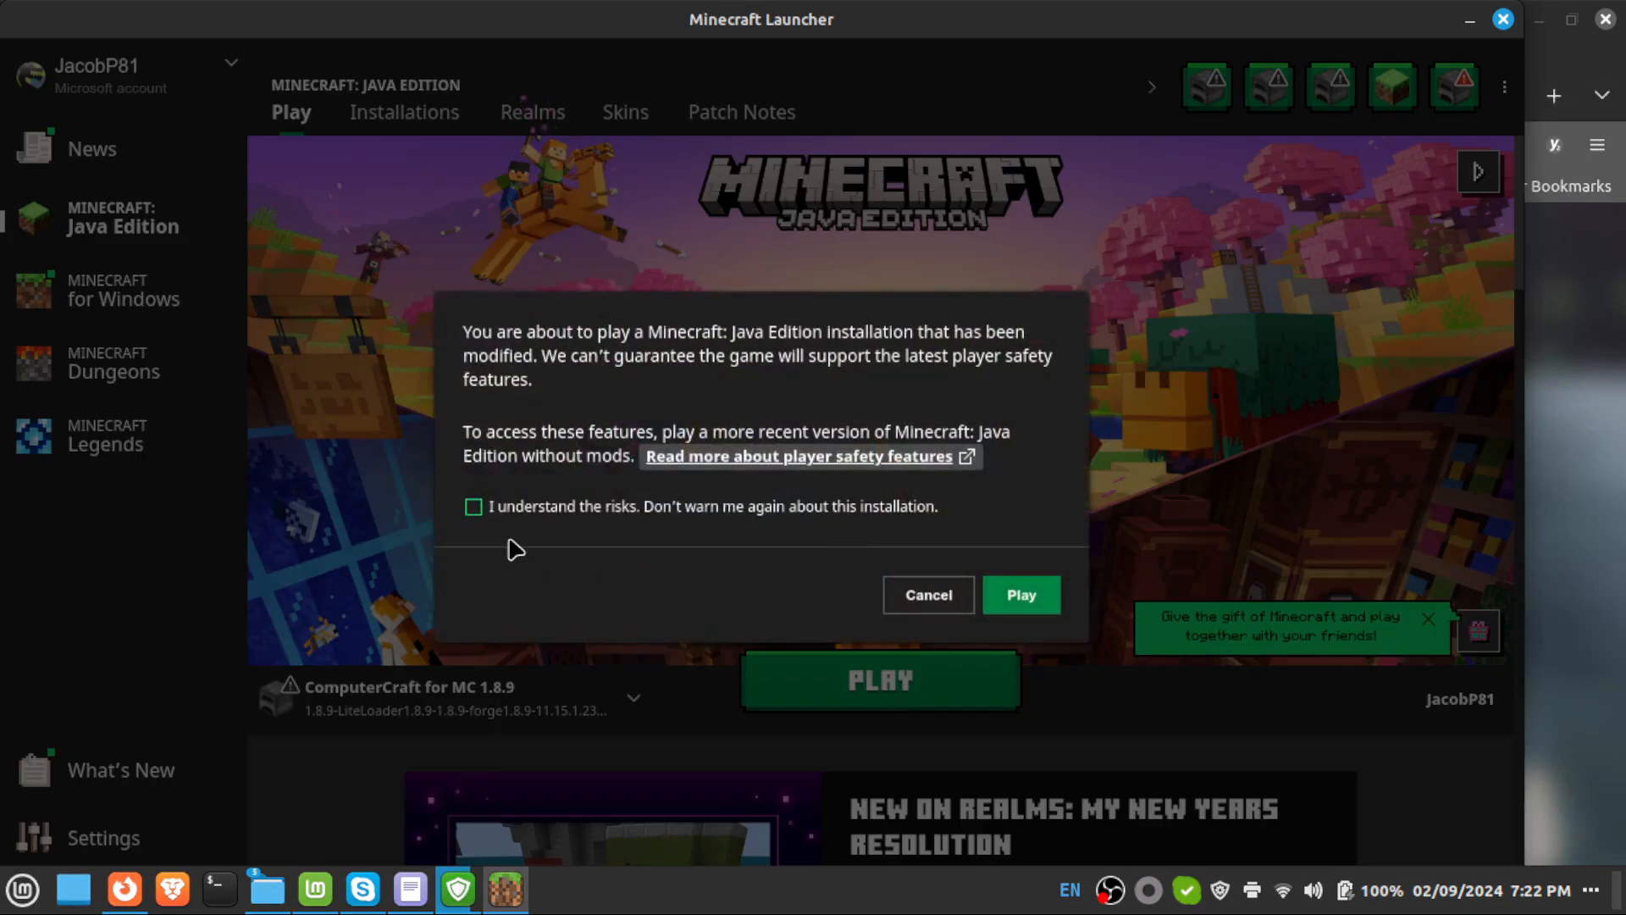
click(475, 508)
click(1021, 598)
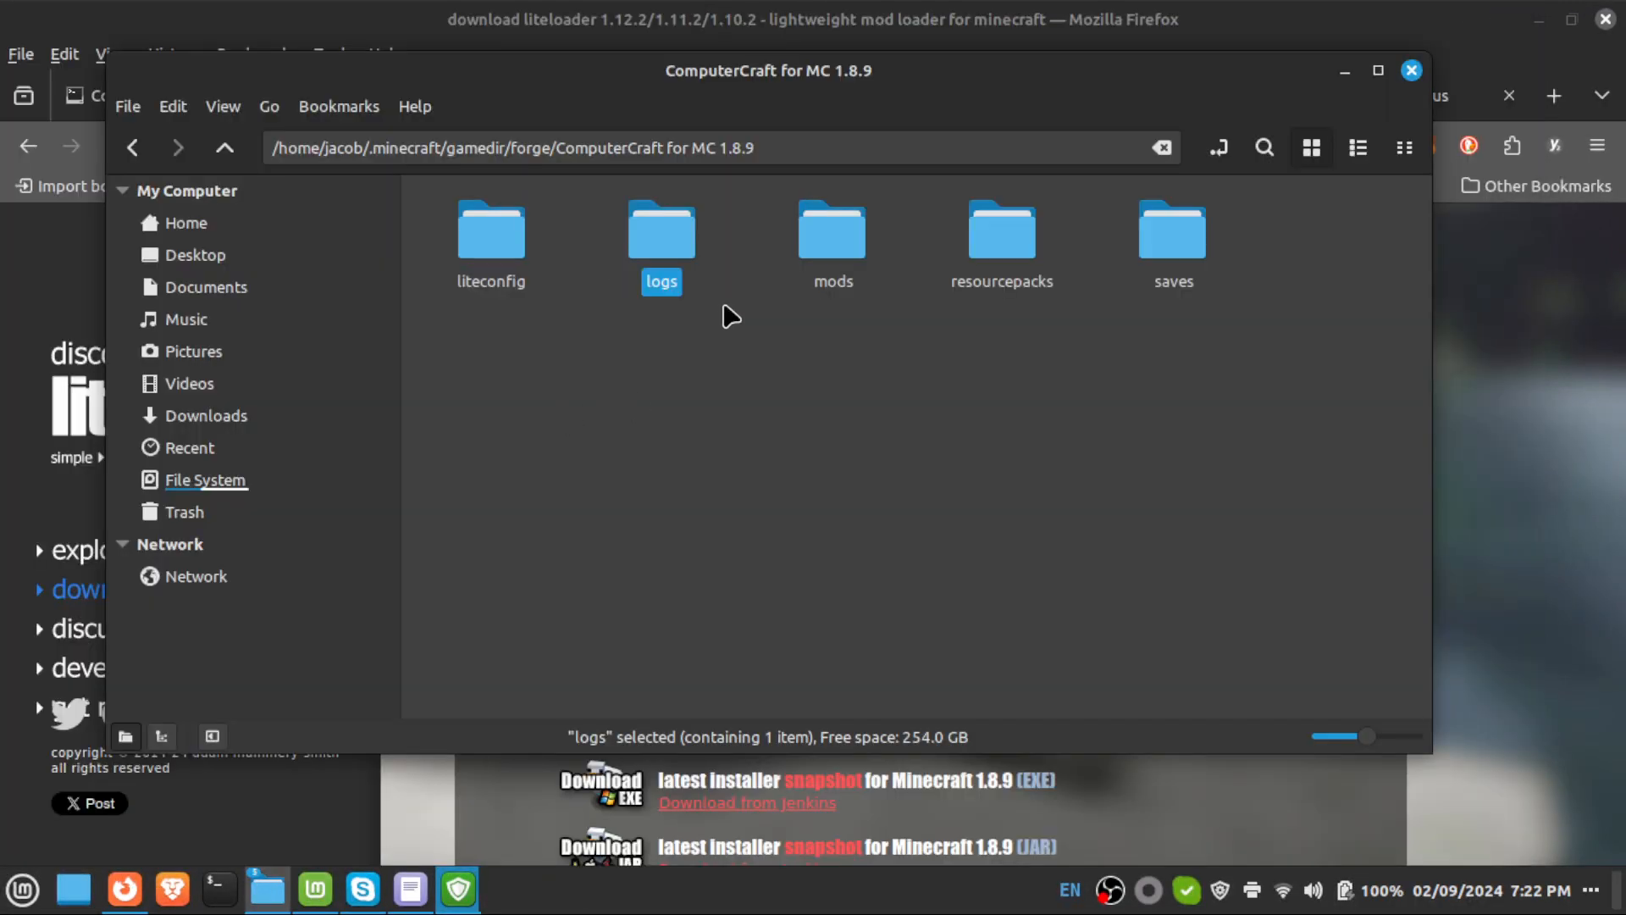
Select the mods folder in the game directory, minimize the file manager and browser windows, and quit Minecraft 1.8.9 from its title screen.
click(860, 238)
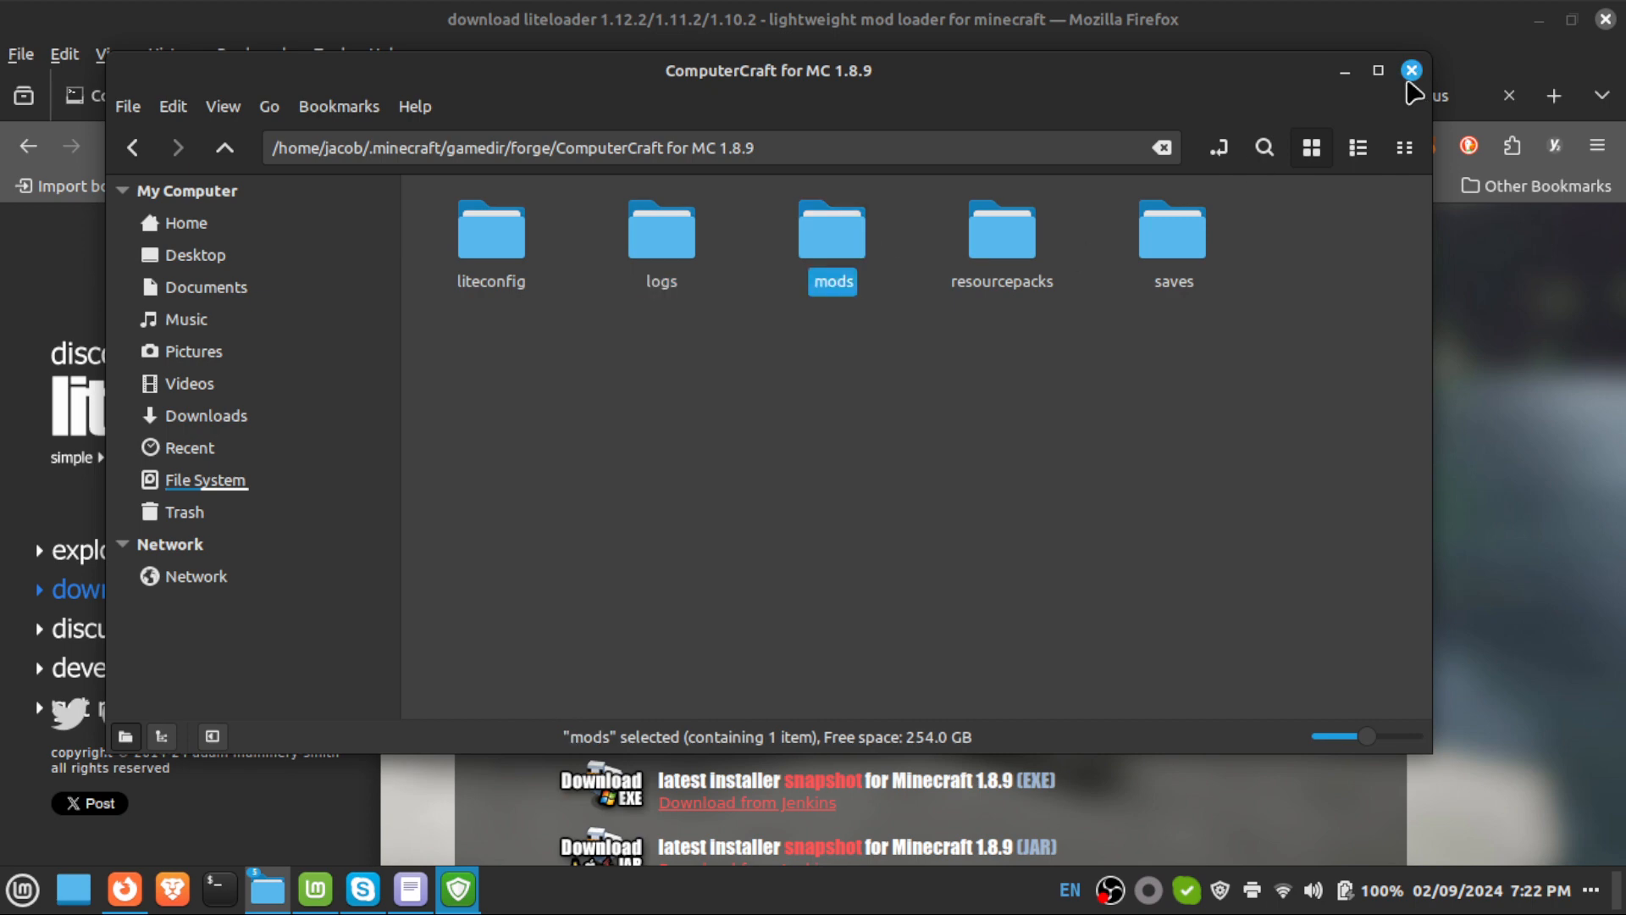
click(1345, 71)
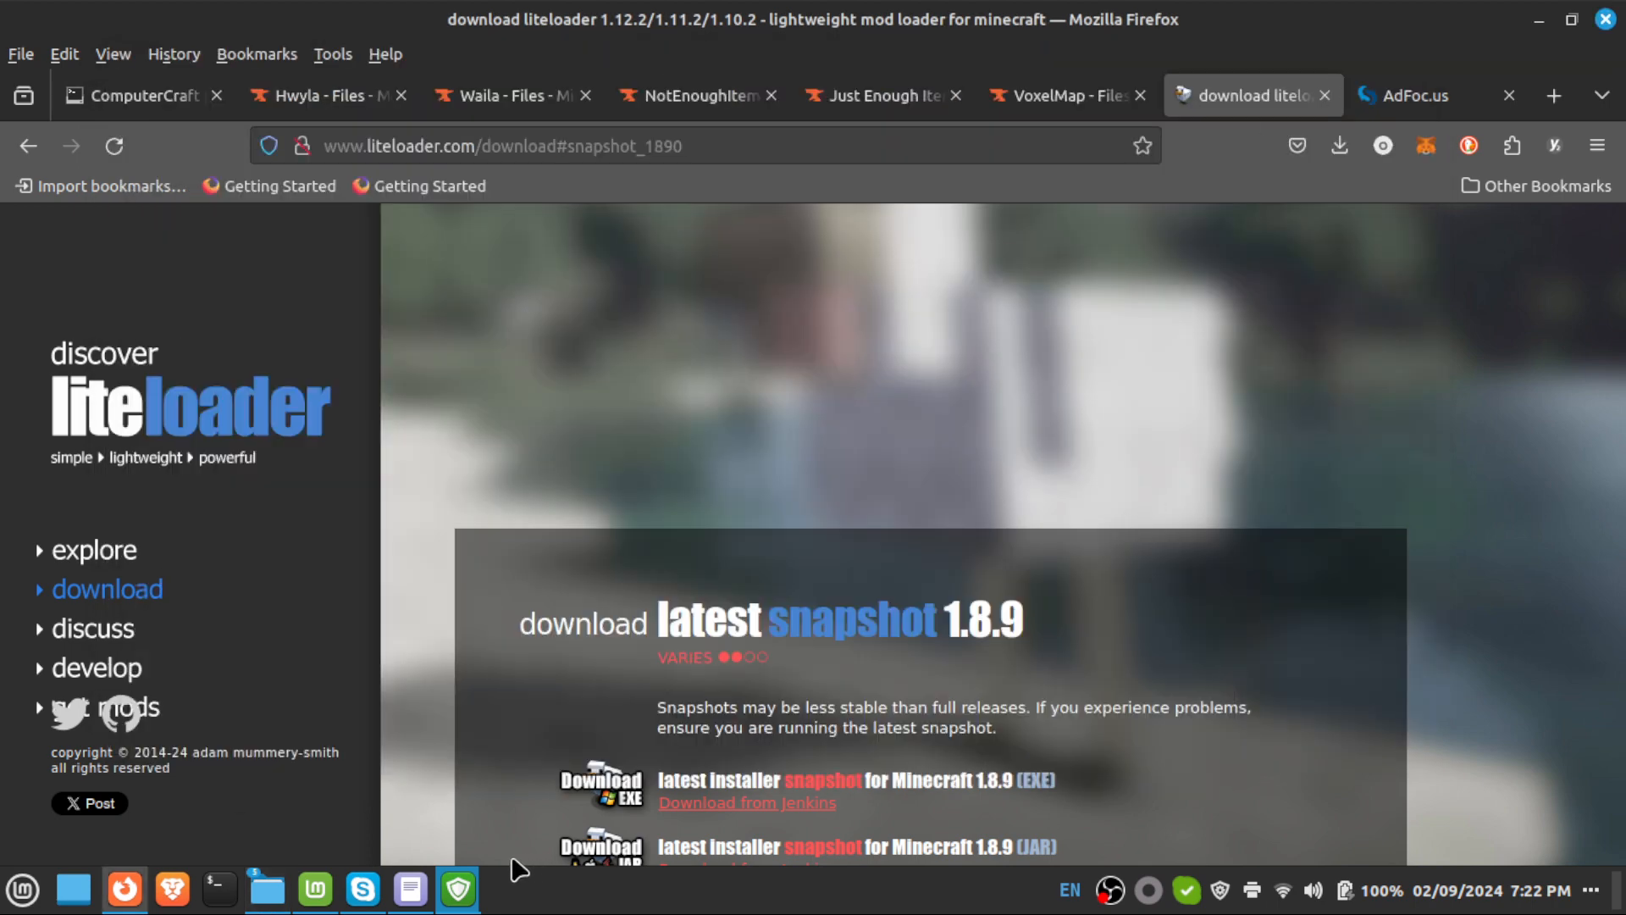
click(1538, 26)
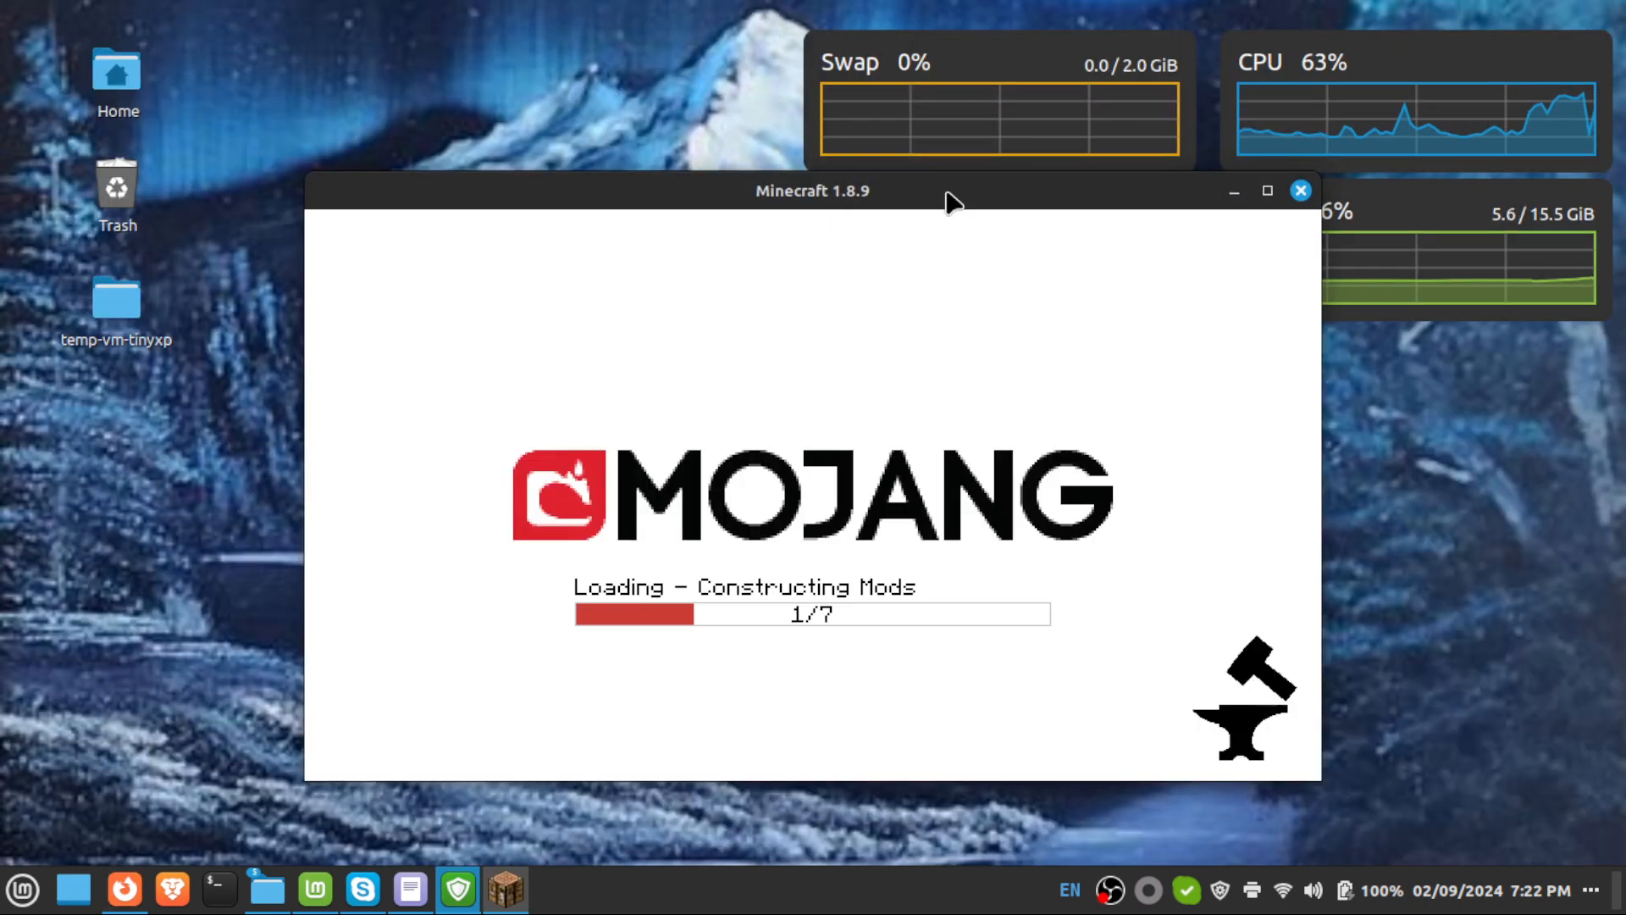
drag(950, 199, 900, 159)
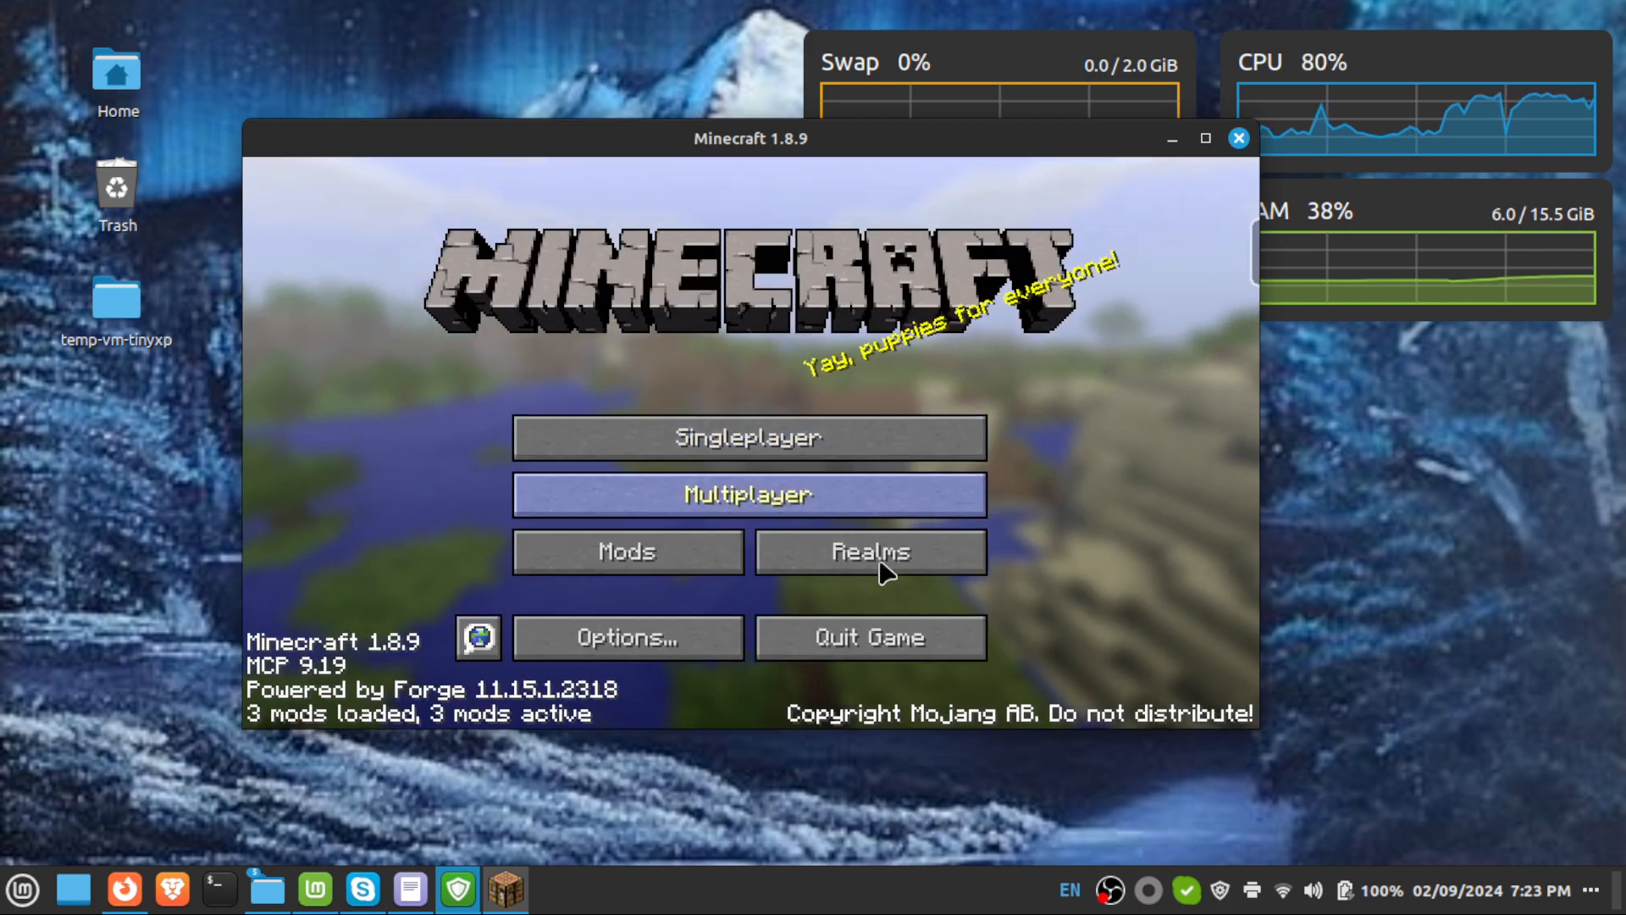
click(864, 623)
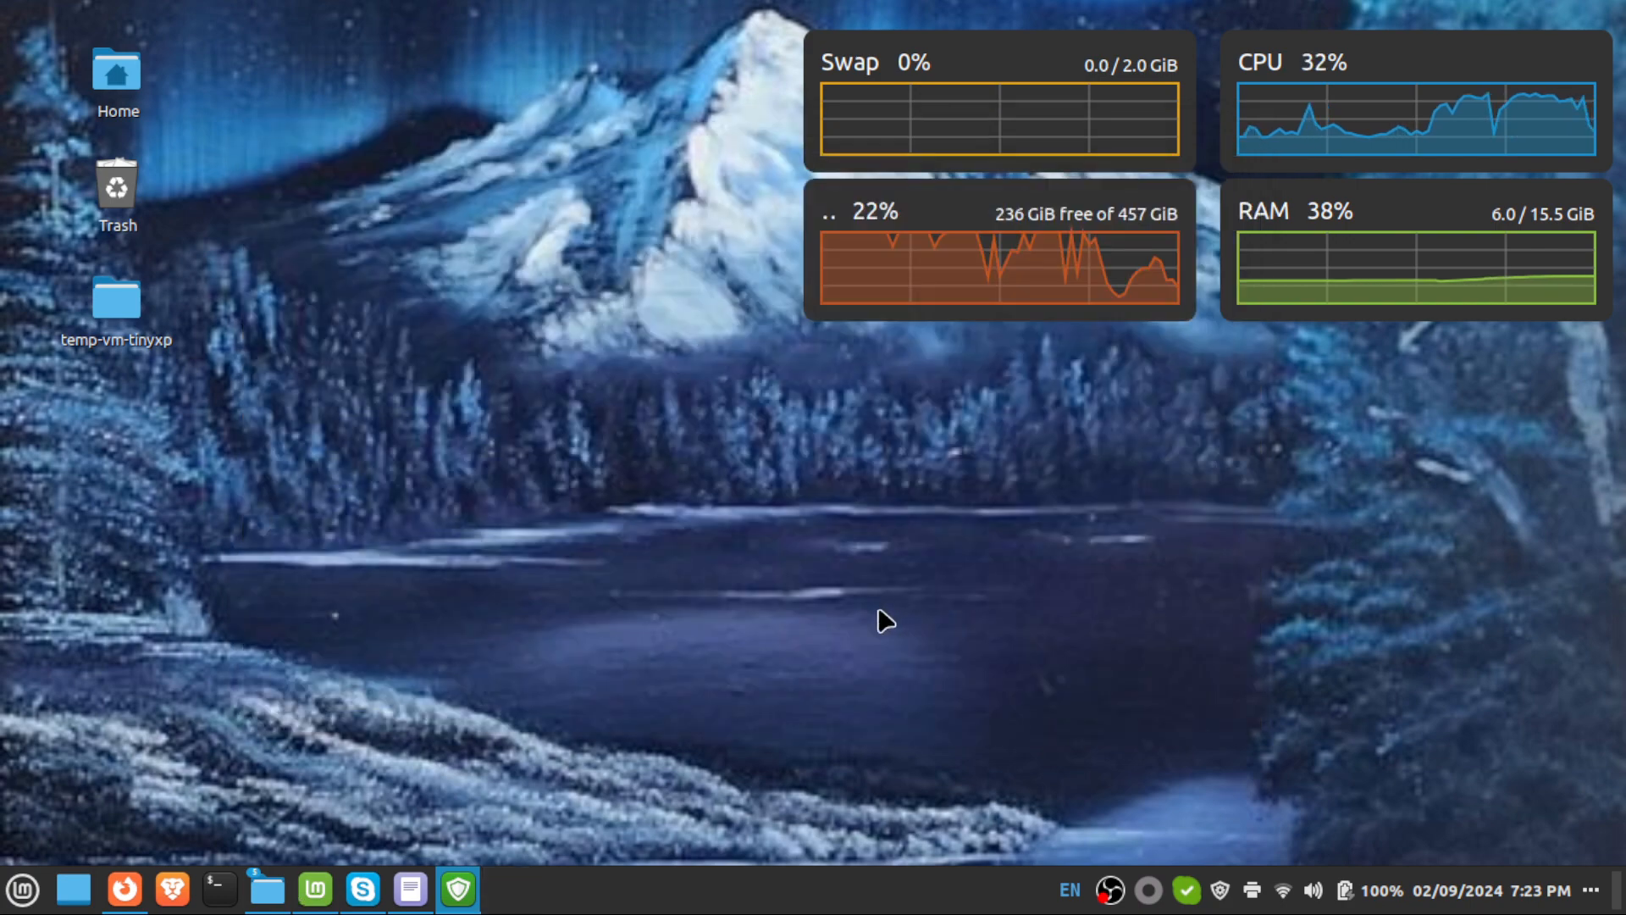
Open the mods folder of ComputerCraft for MC 1.8.9, check its 1.8.9 subfolder and go back to mods.
click(266, 885)
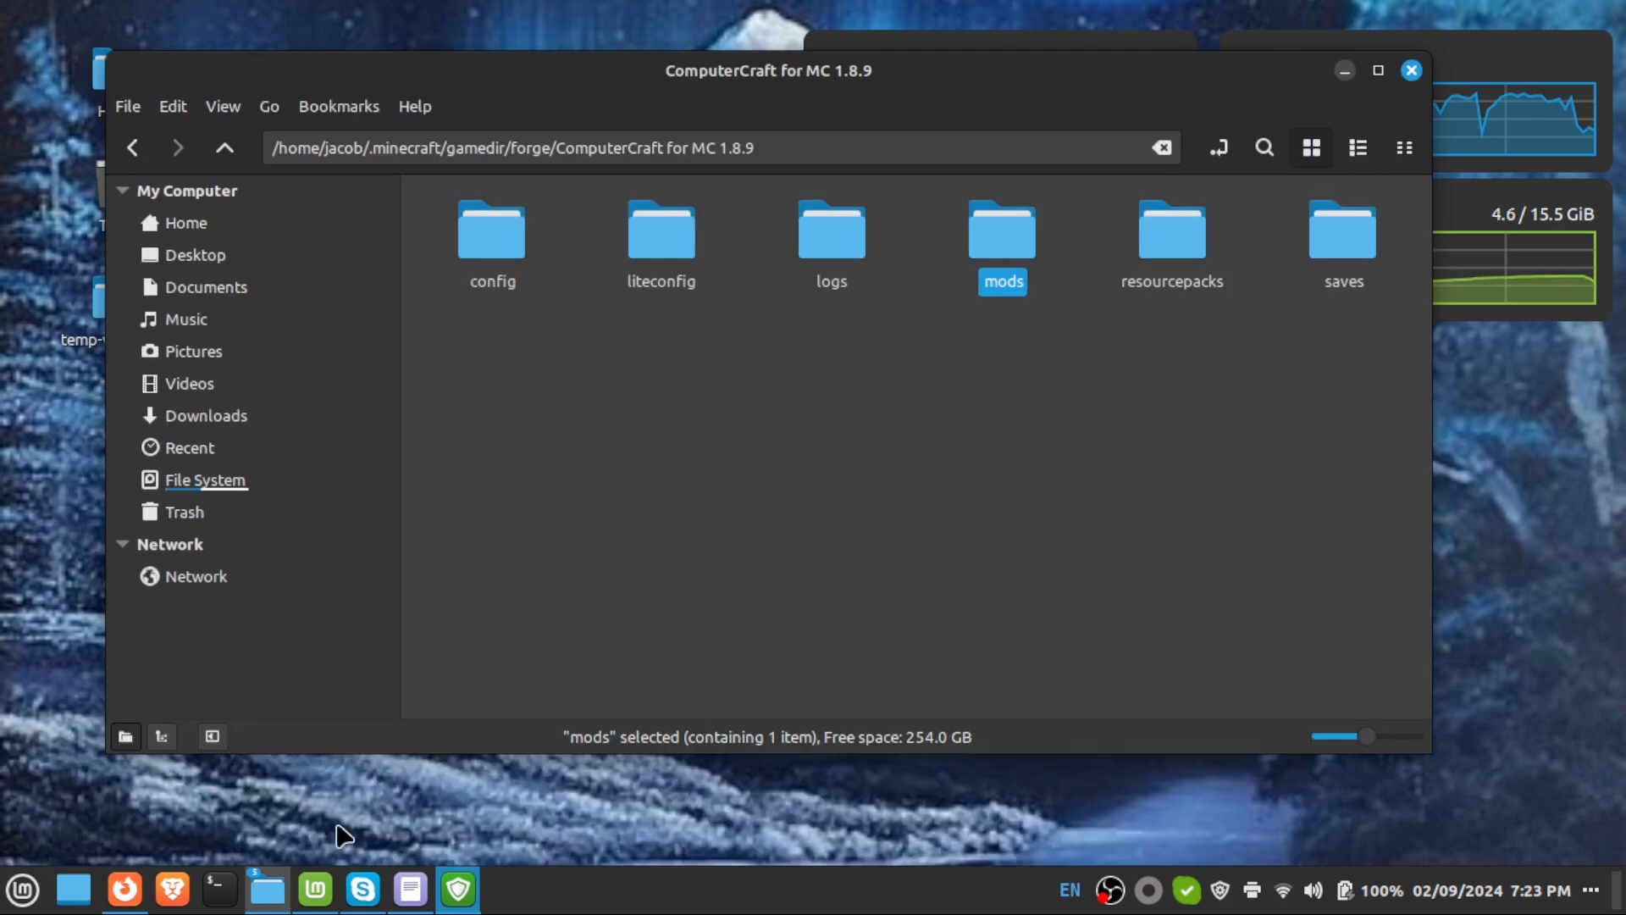
double_click(1012, 251)
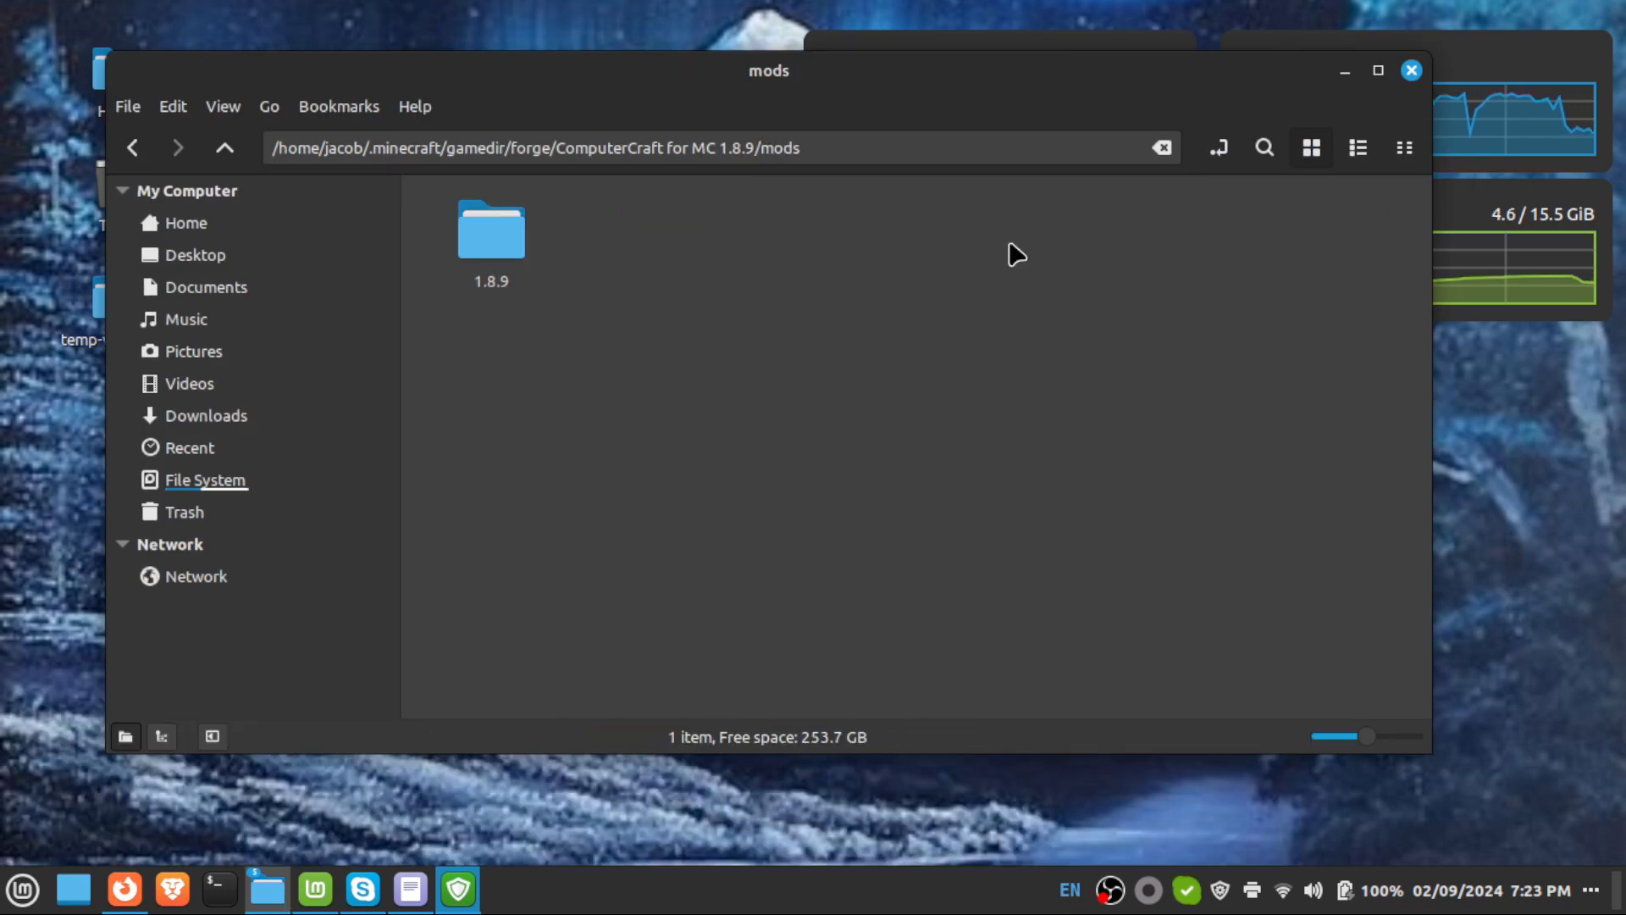
double_click(521, 233)
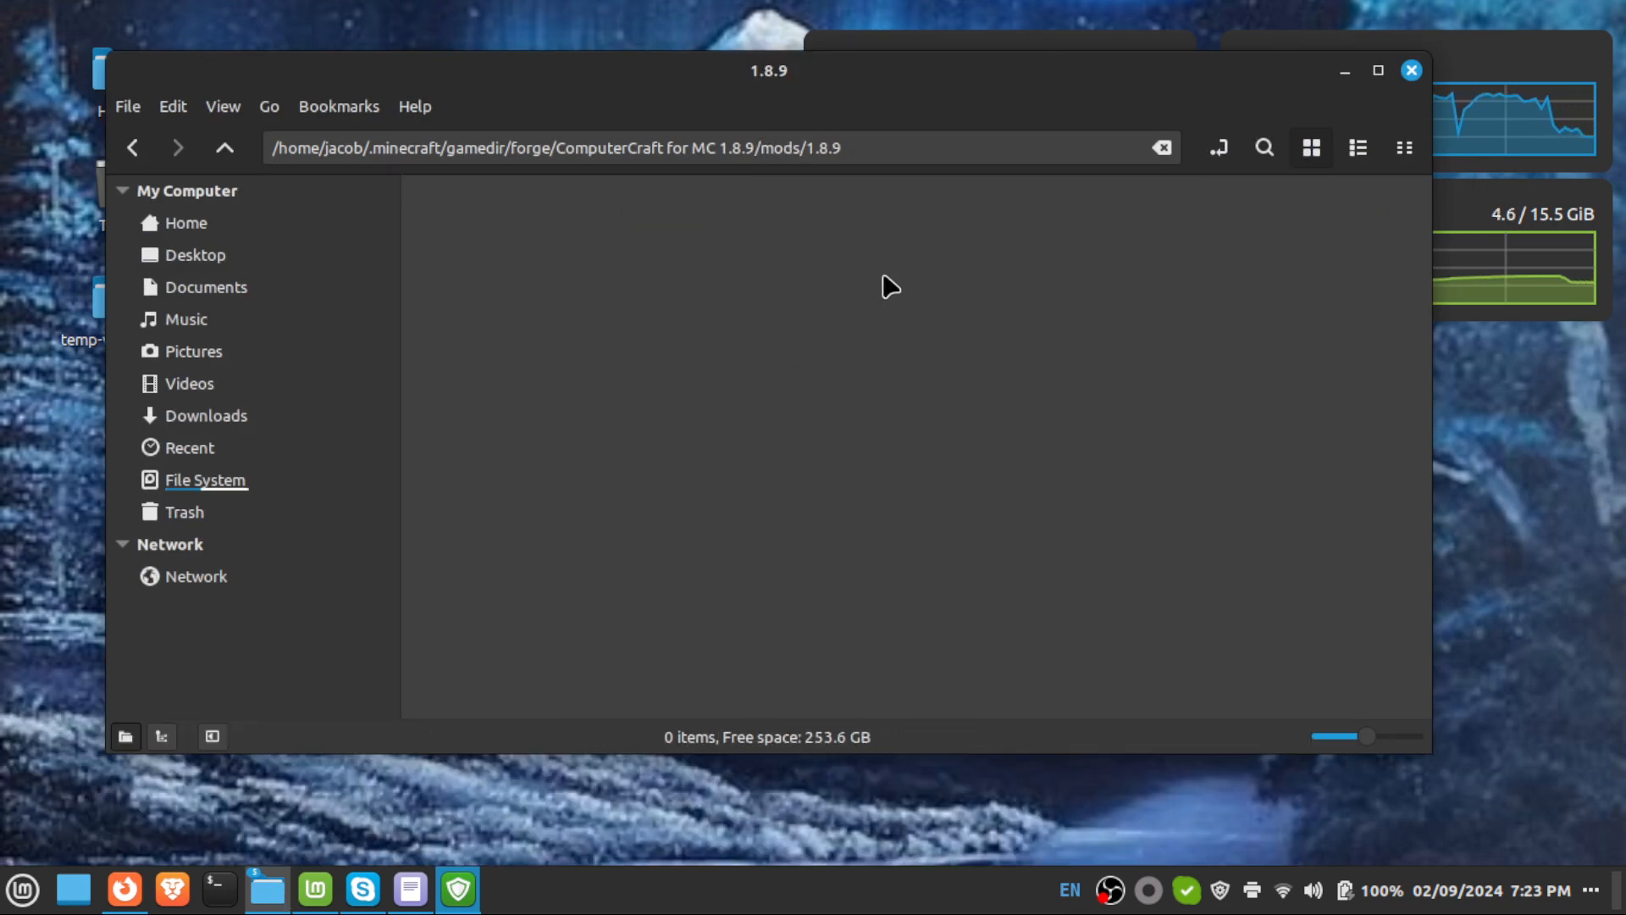
click(225, 147)
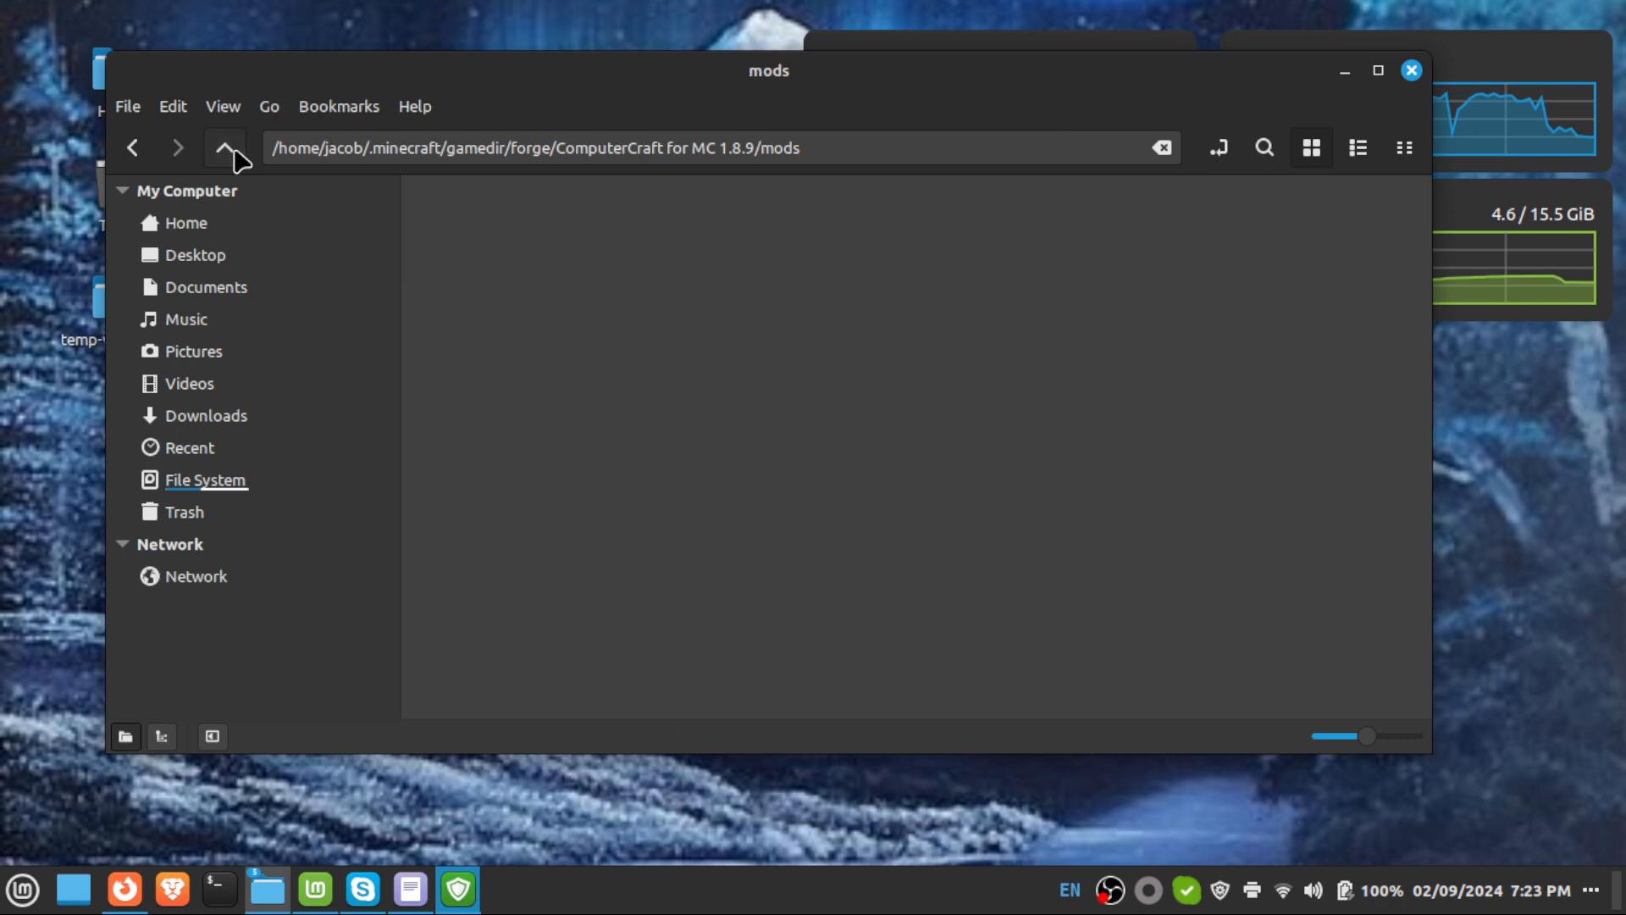
click(805, 395)
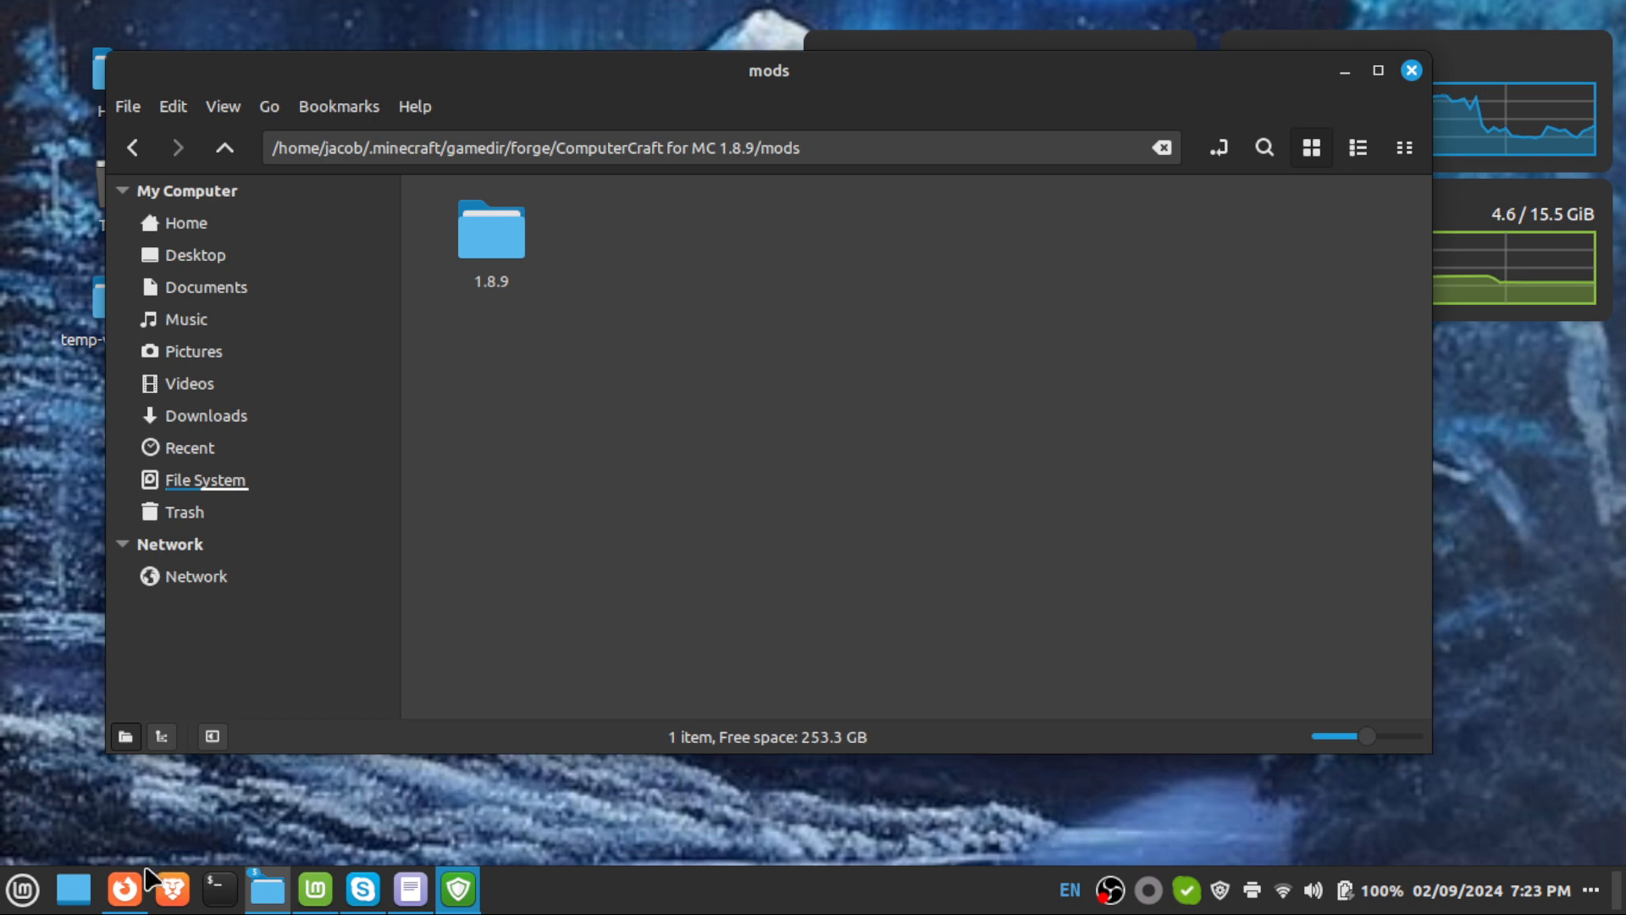
Switch to Firefox's ComputerCraft website and check the browser's list of recent downloads.
click(127, 889)
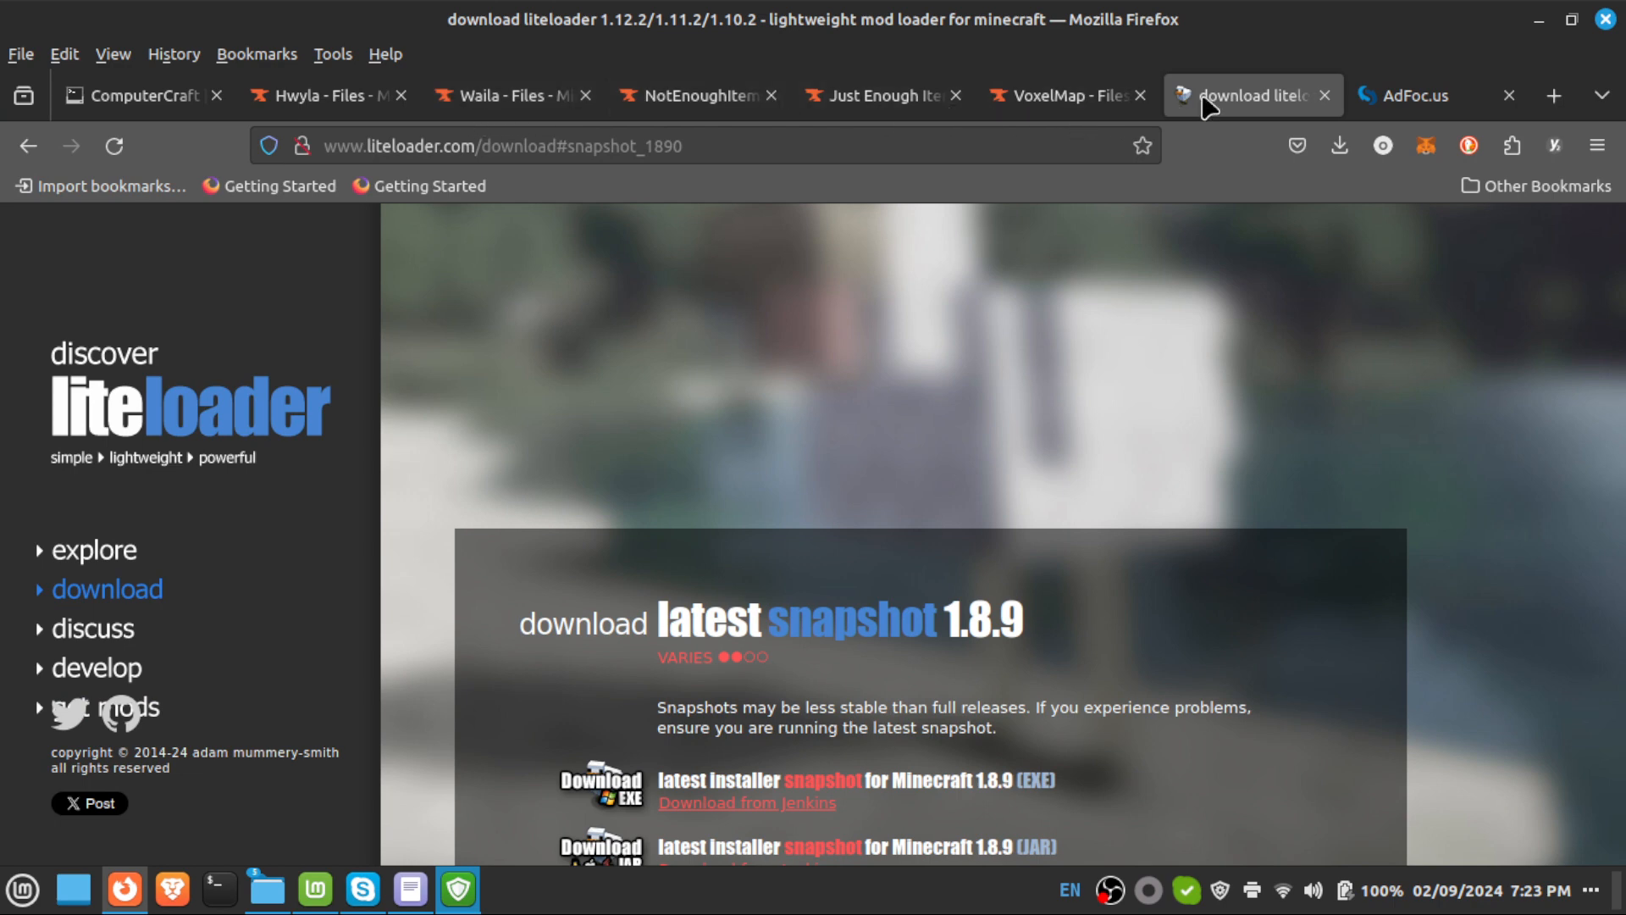
click(117, 136)
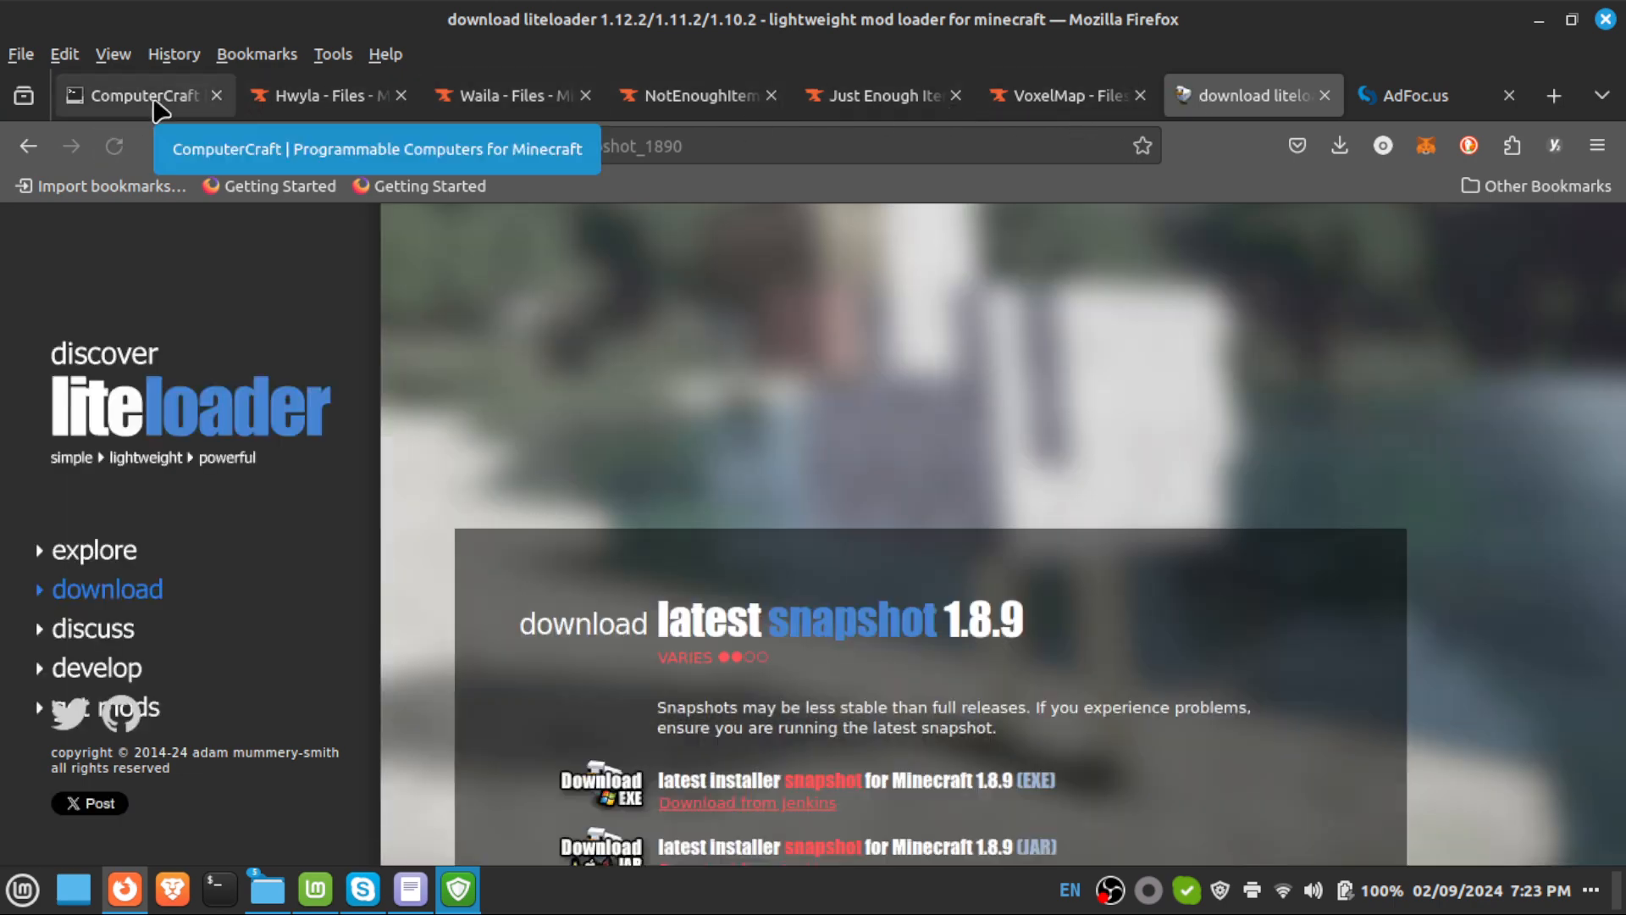
click(139, 95)
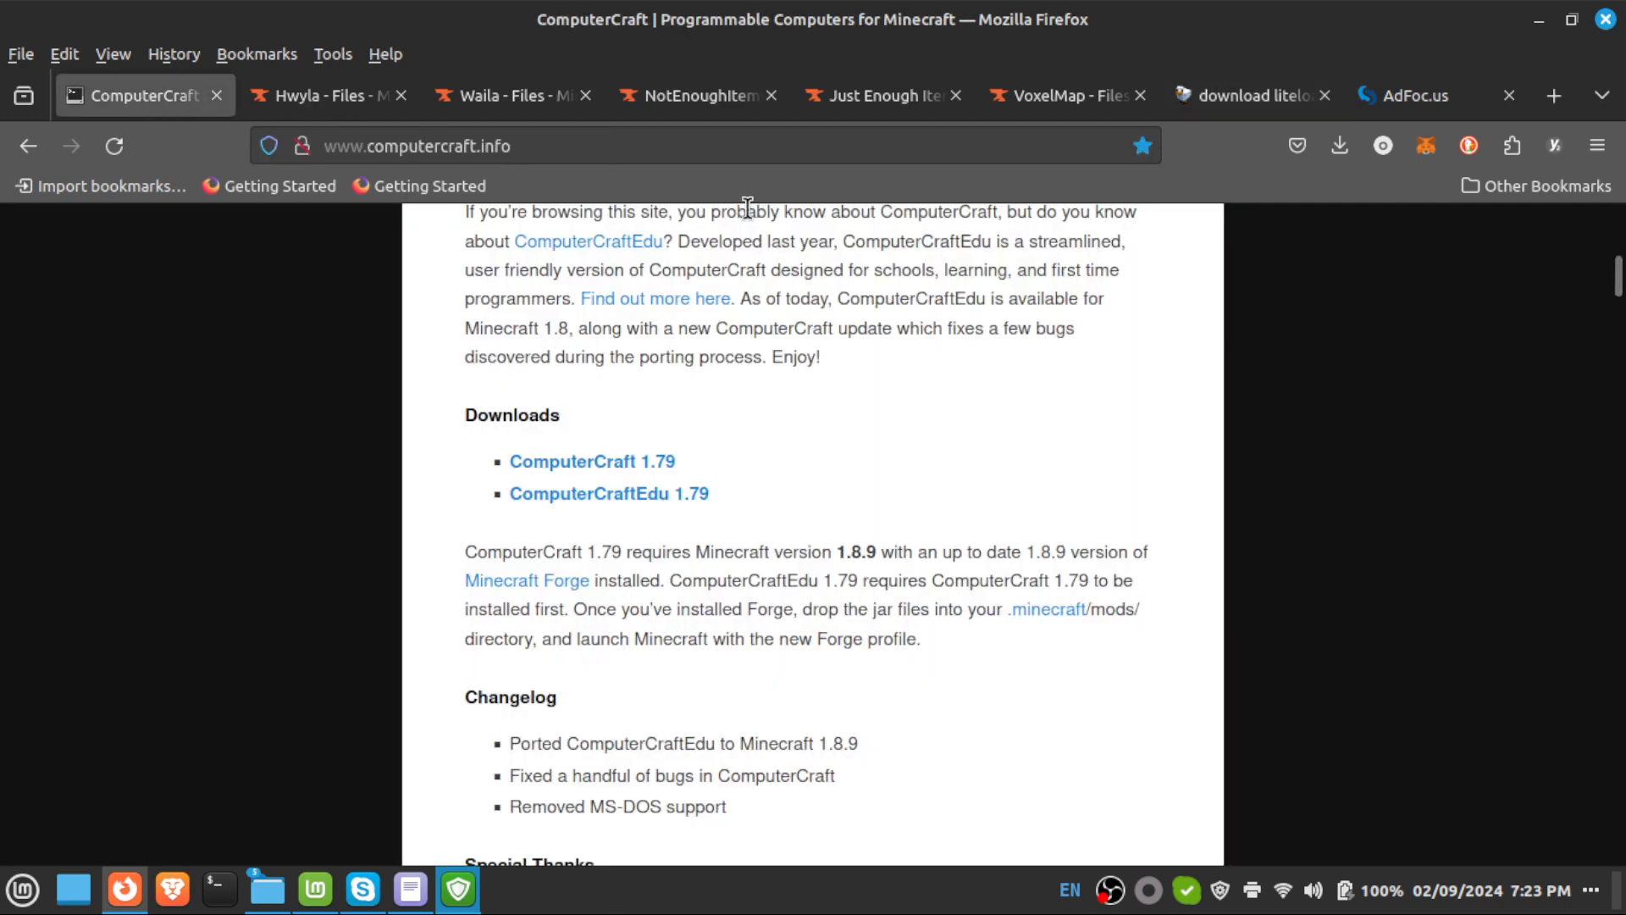
click(1343, 144)
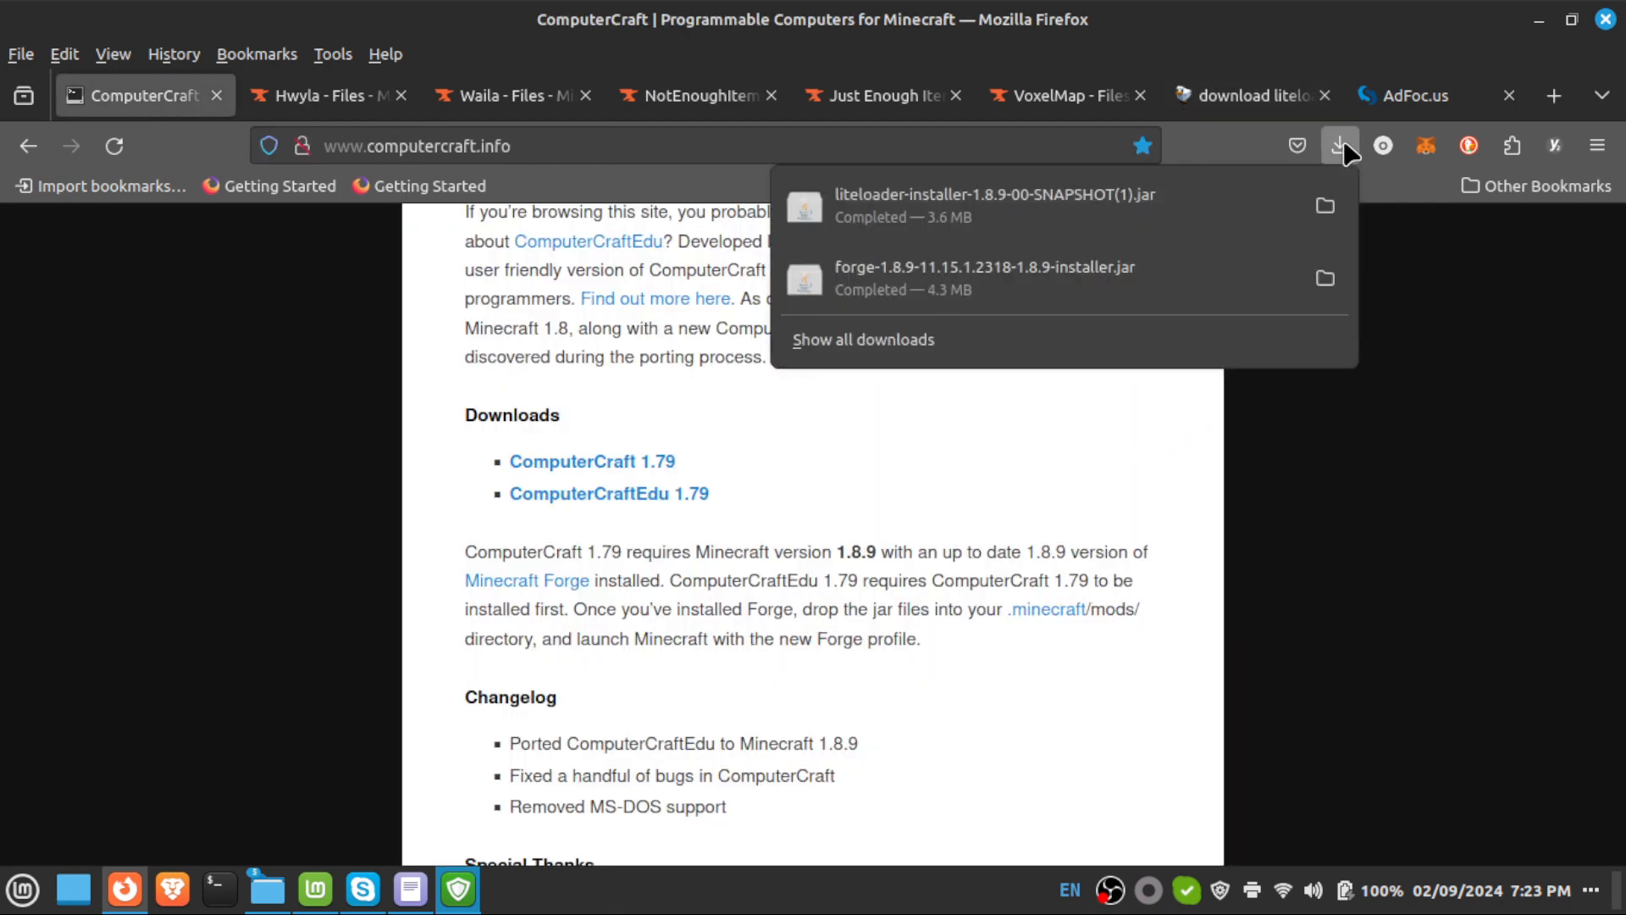
click(1386, 271)
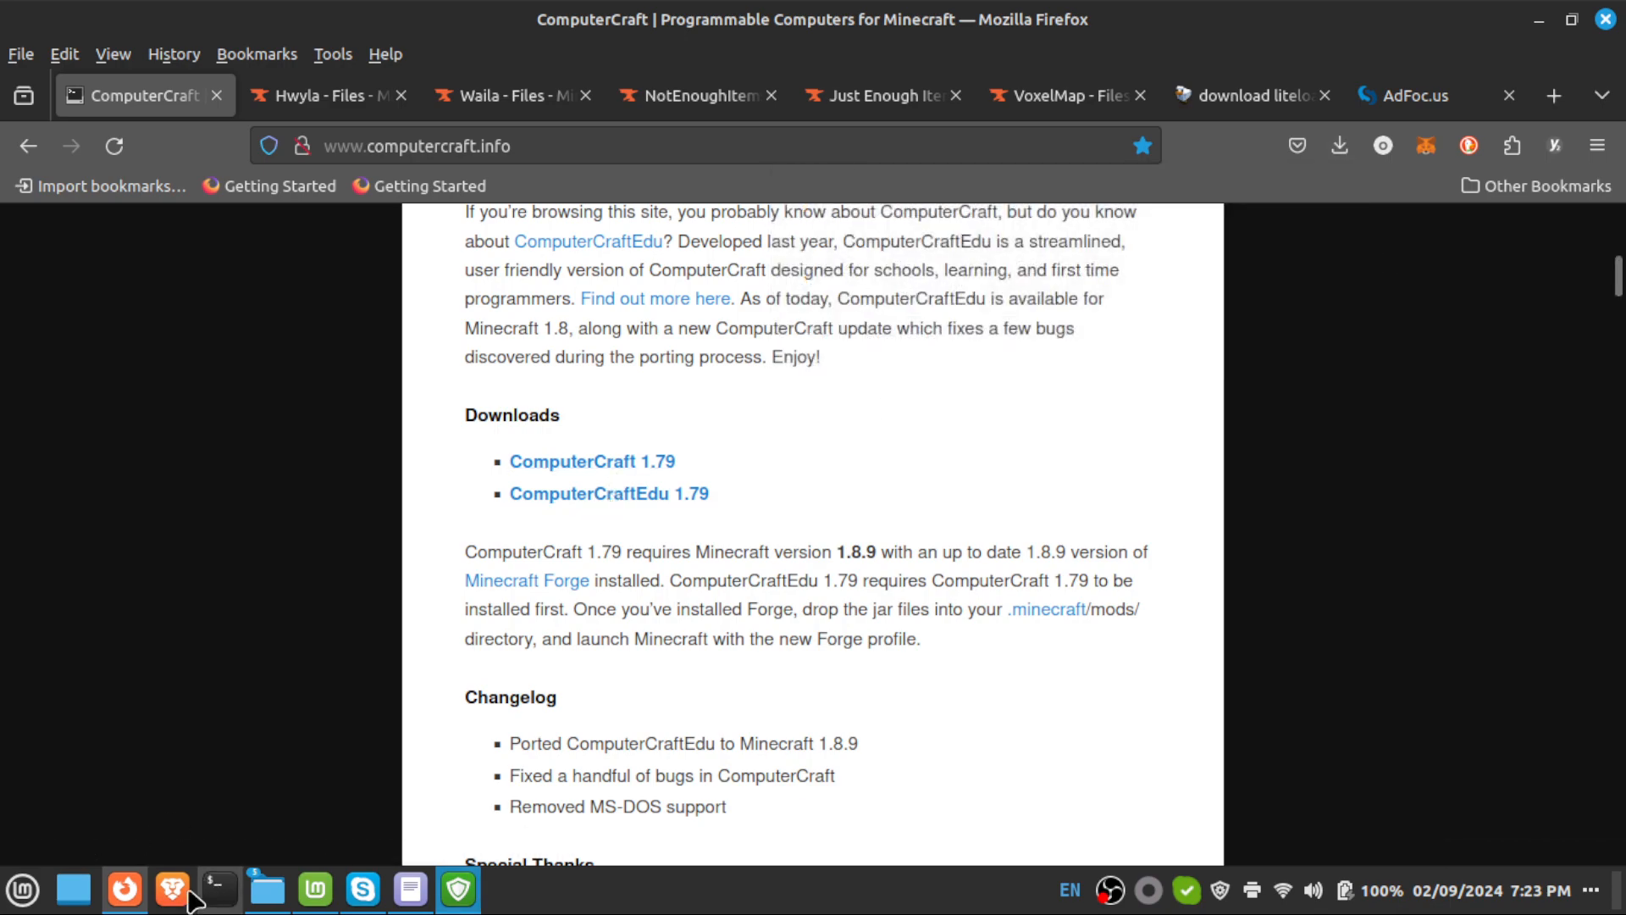
Look through the Downloads folder for mod files that are already there, such as the Hwyla and Forge jars, and minimize the folder window.
mouse_move(267, 889)
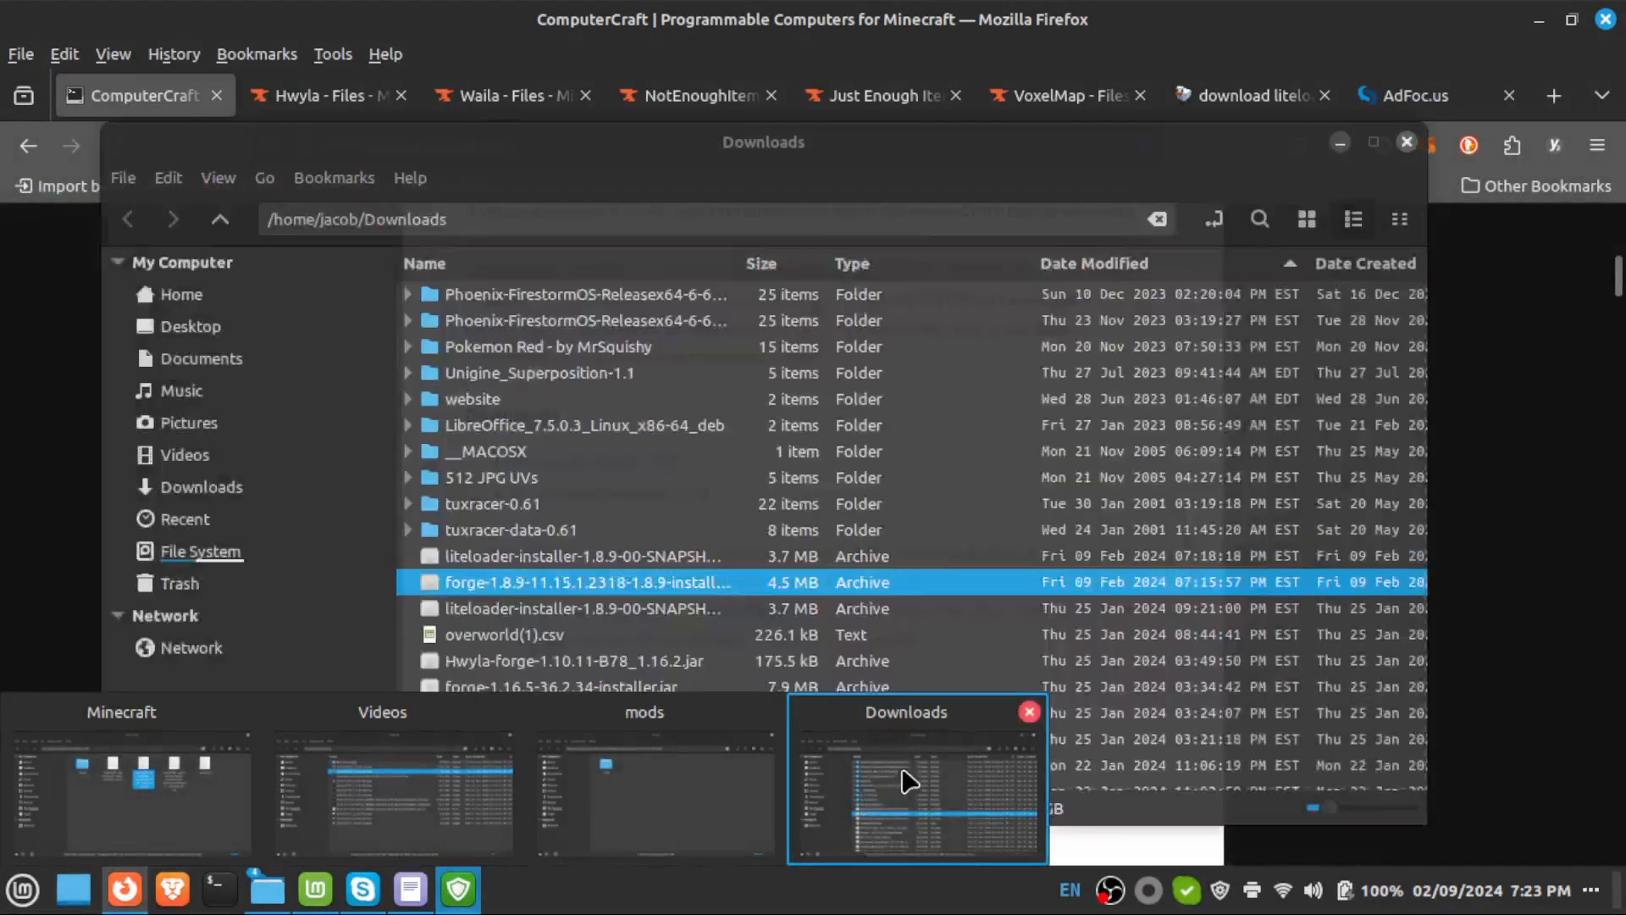
click(902, 767)
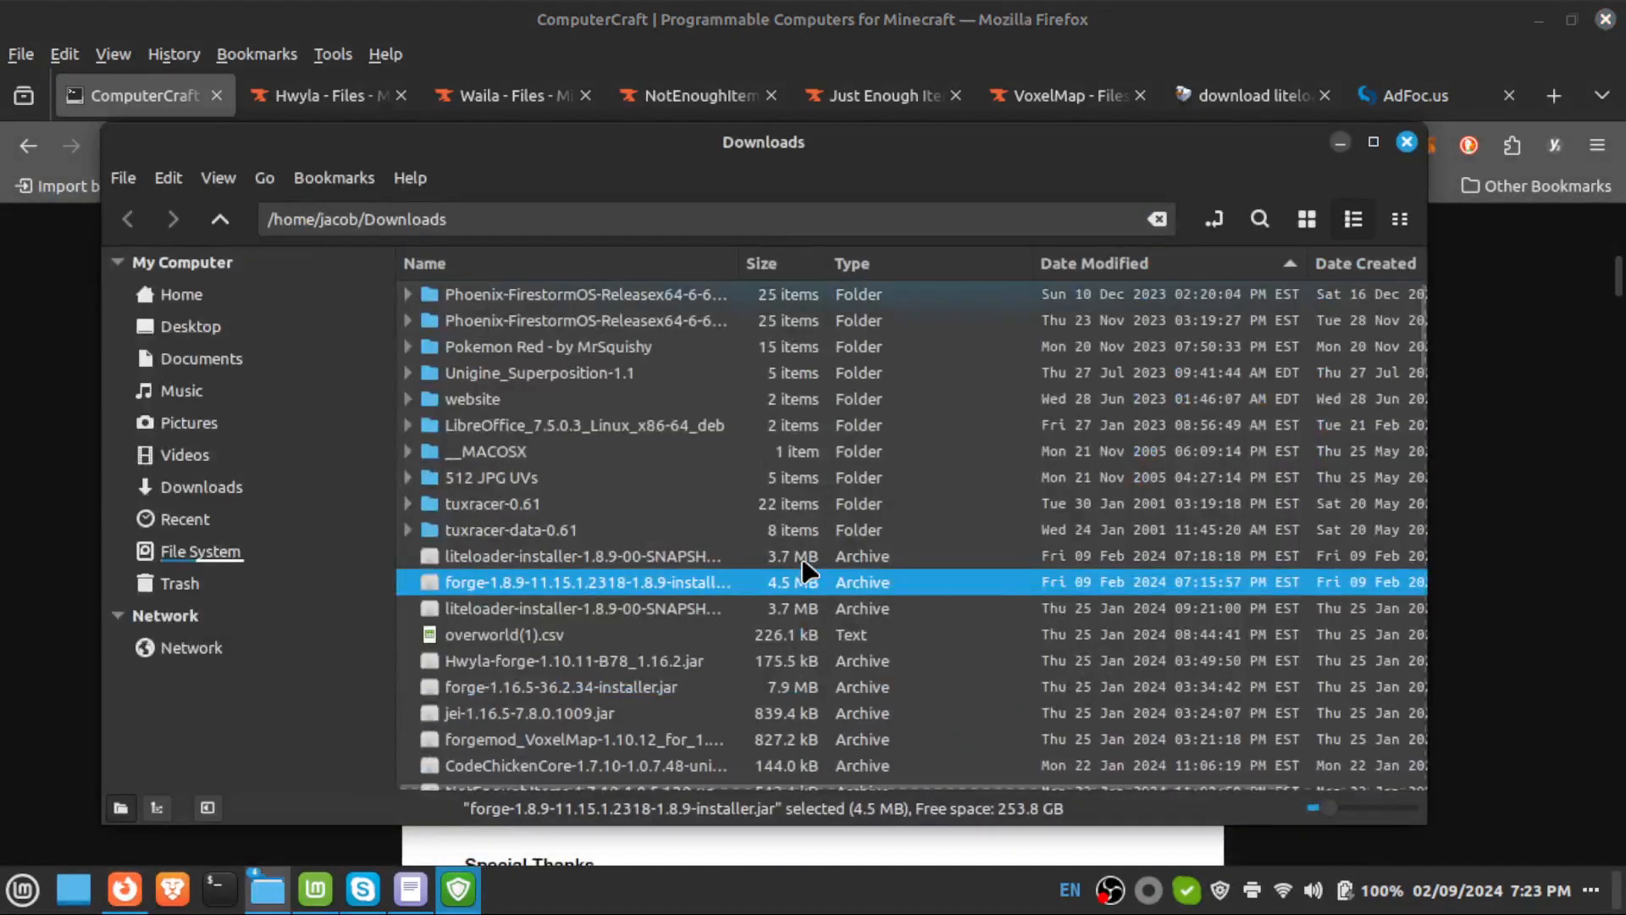
scroll(808, 568, down, 3)
scroll(806, 566, up, 2)
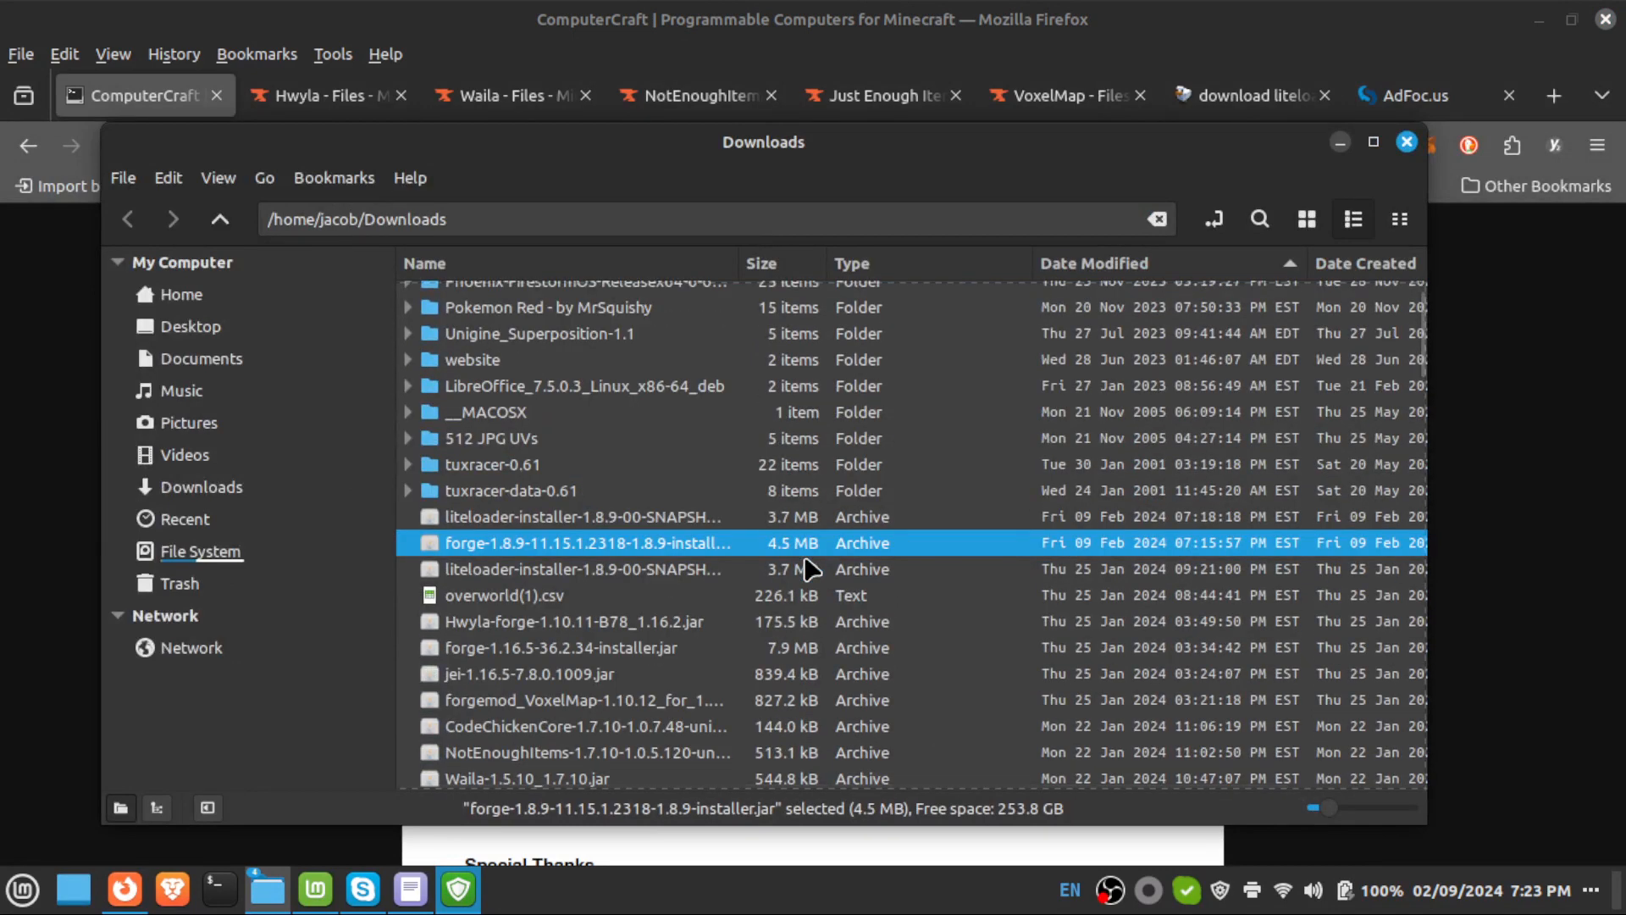
scroll(803, 564, down, 1)
scroll(801, 566, down, 3)
scroll(809, 567, up, 2)
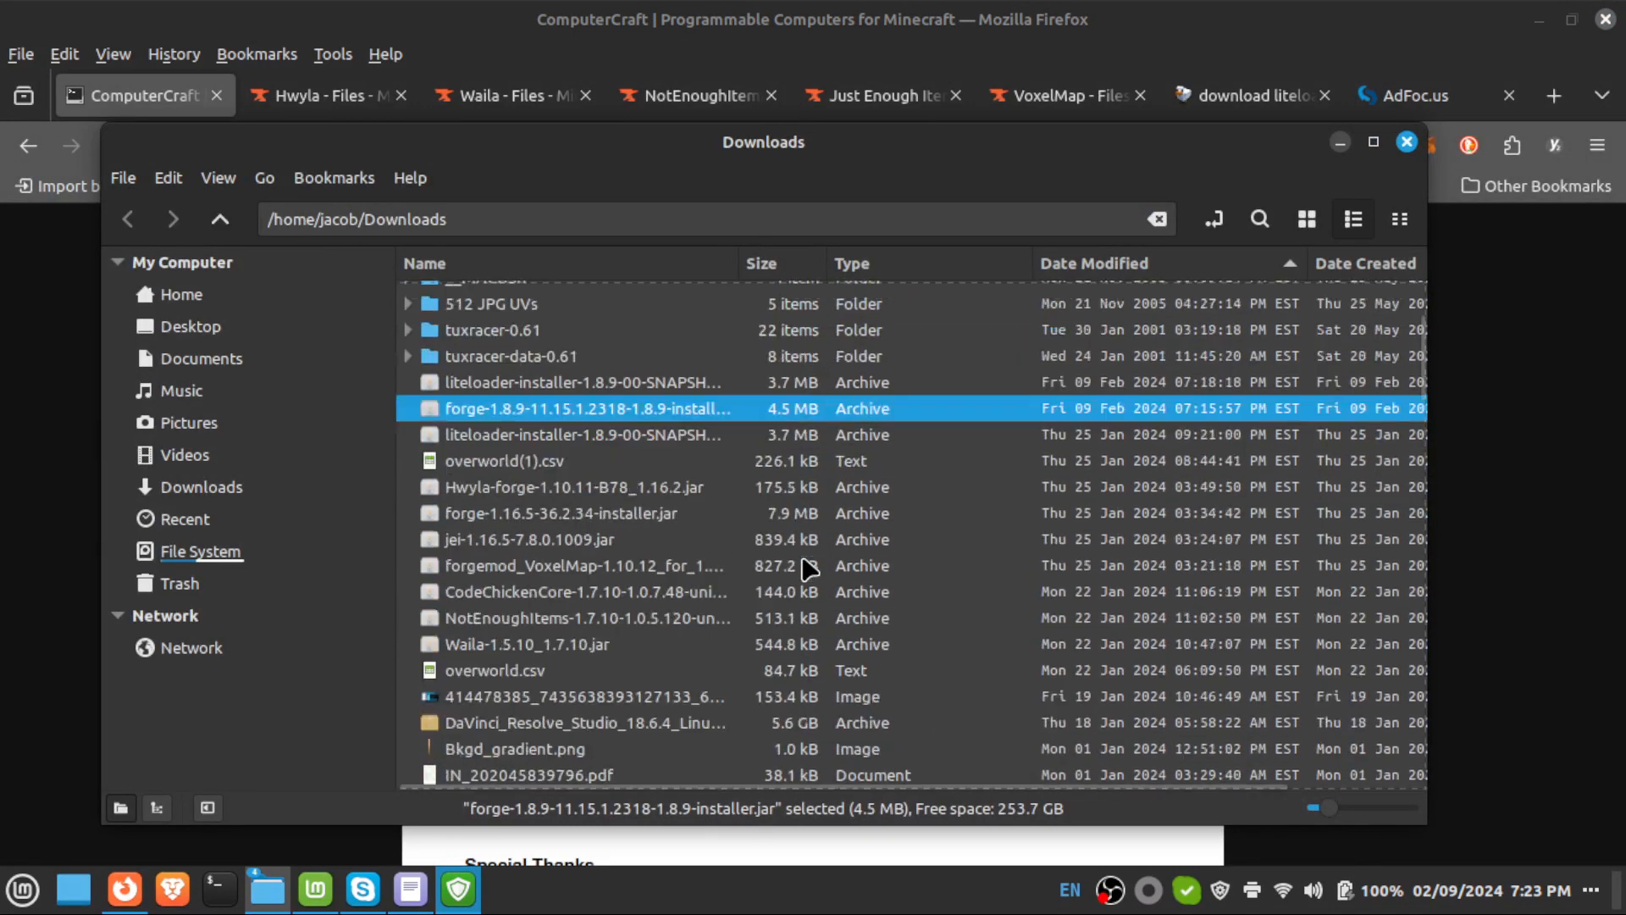
click(622, 437)
click(555, 461)
click(560, 489)
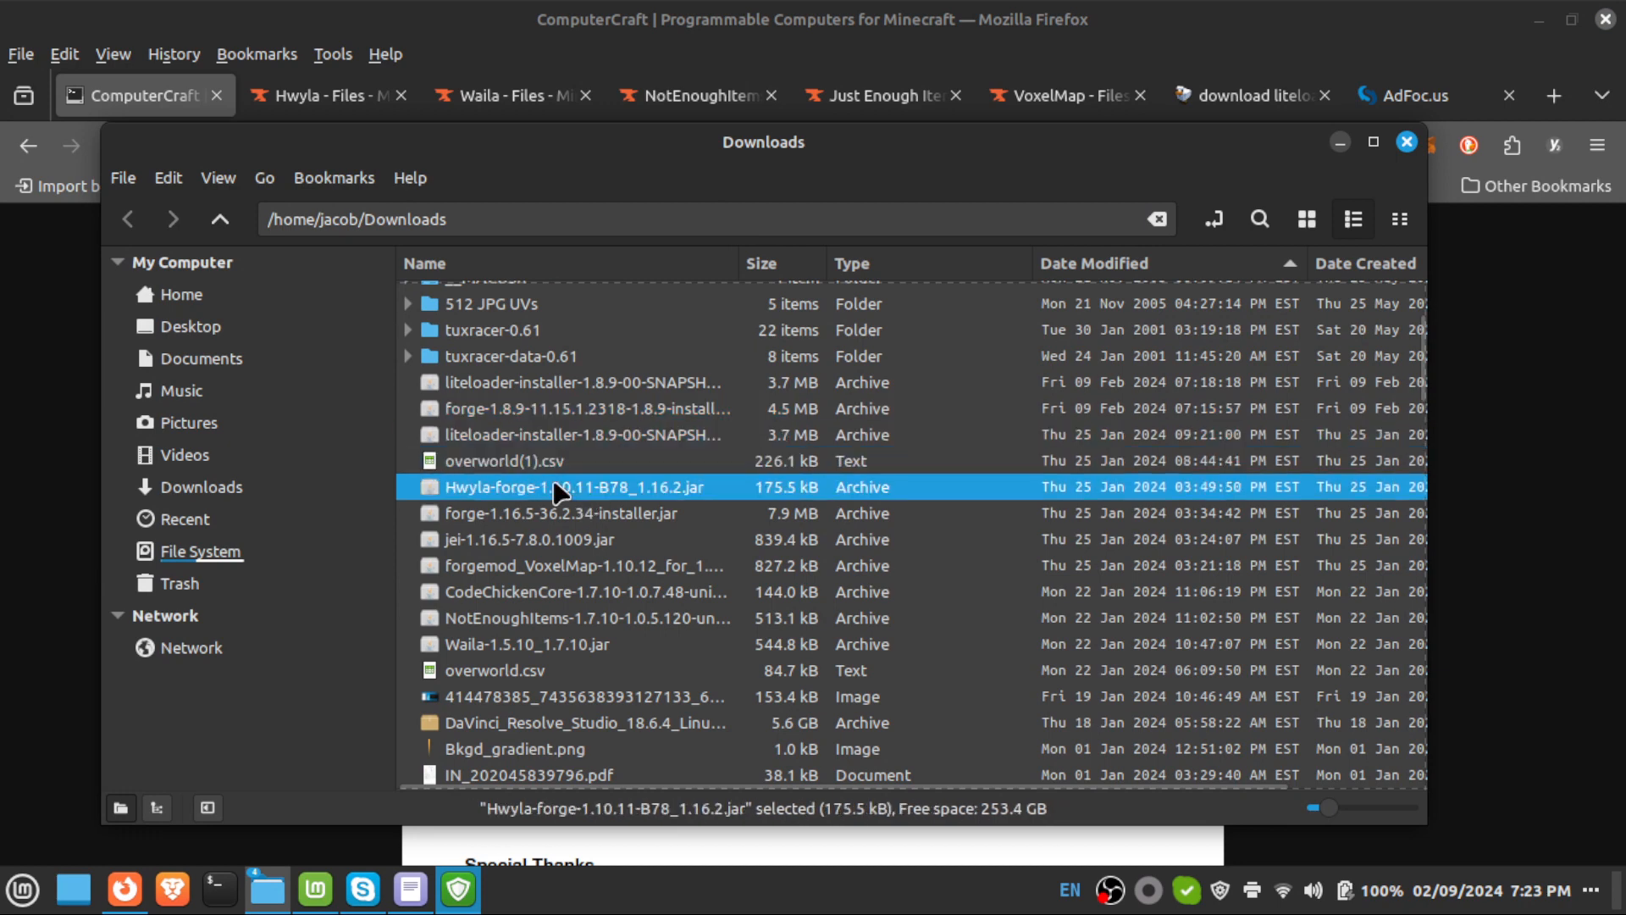
click(593, 515)
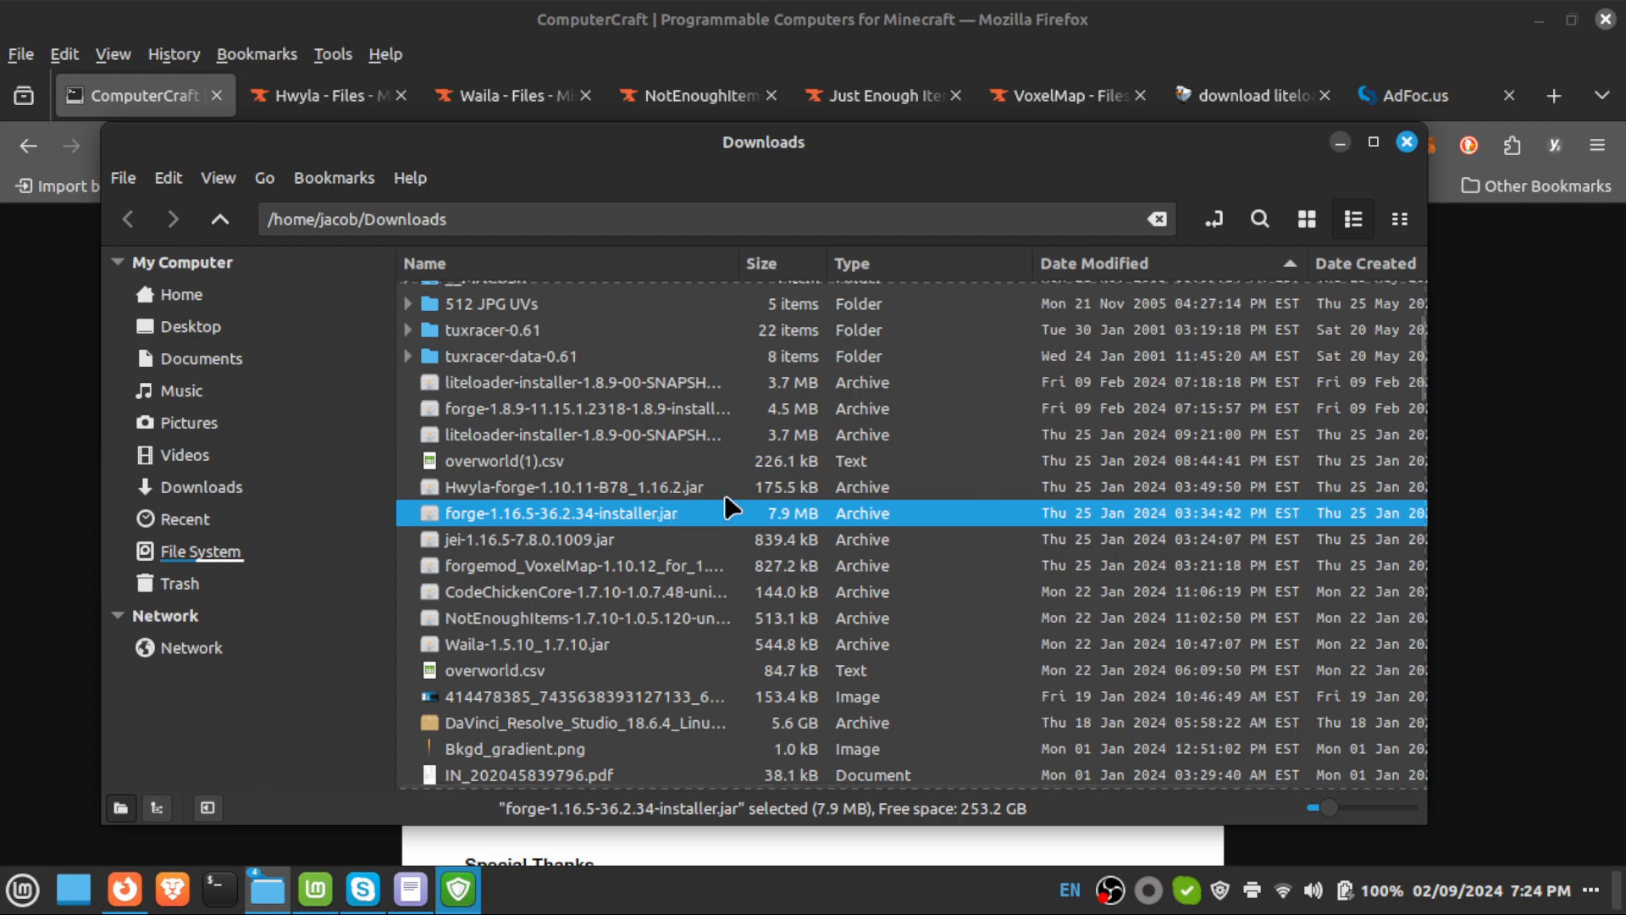
scroll(728, 500, up, 3)
scroll(757, 519, down, 7)
scroll(758, 517, down, 6)
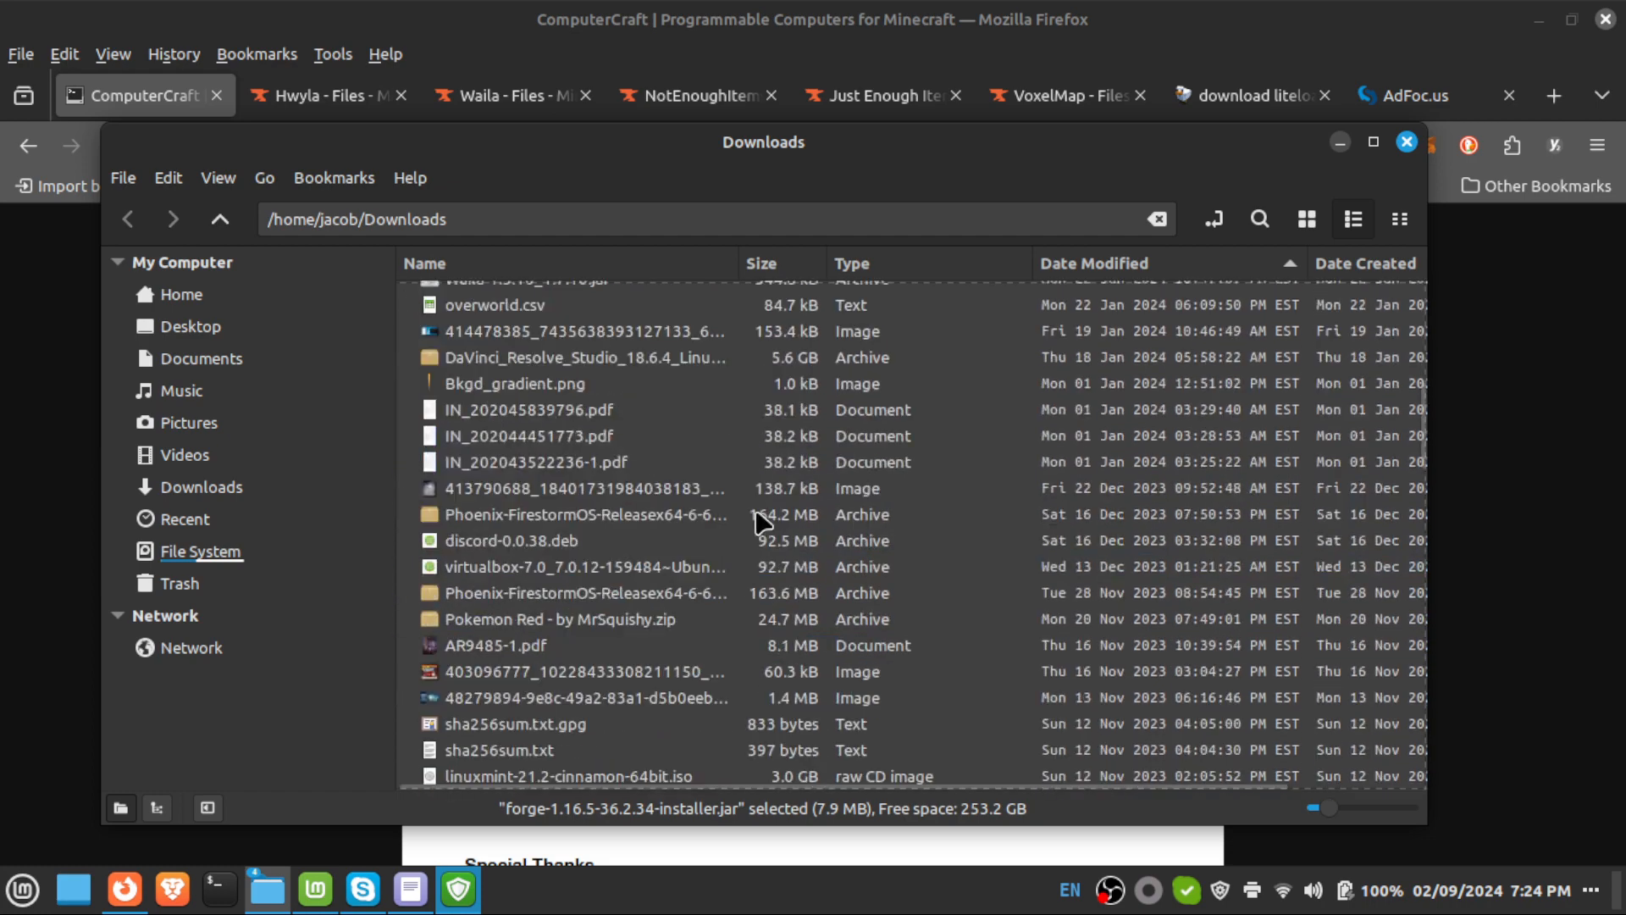
scroll(761, 499, up, 12)
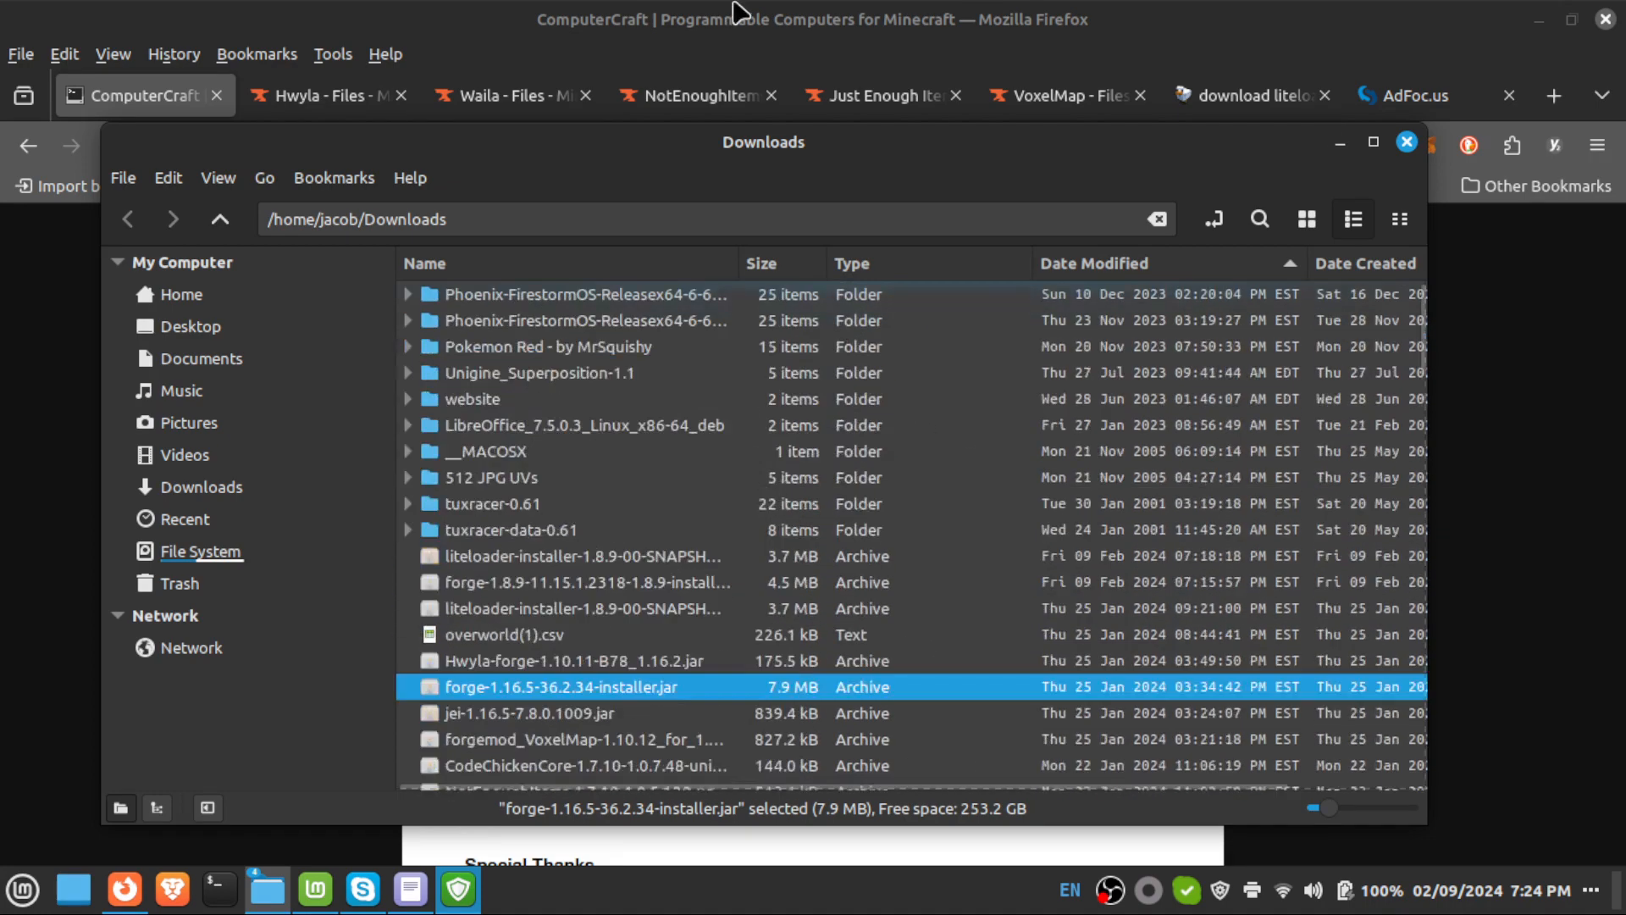
click(1340, 142)
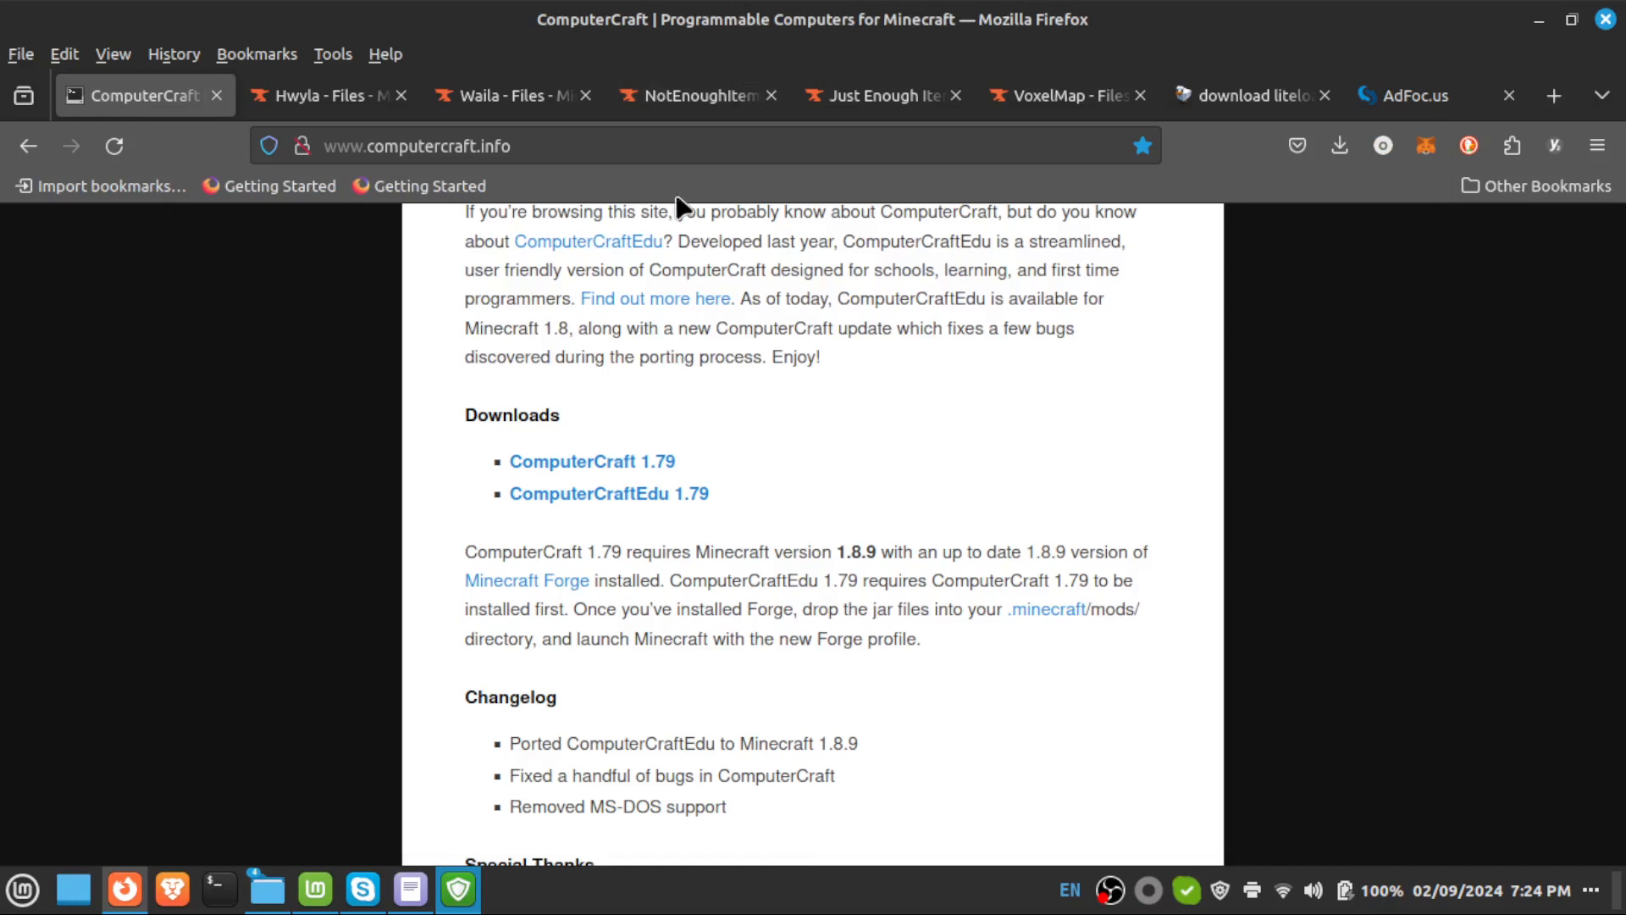
Download ComputerCraft 1.79 from its CurseForge page, show ComputerCraft1.79.jar in the Downloads folder and minimize that window.
click(604, 466)
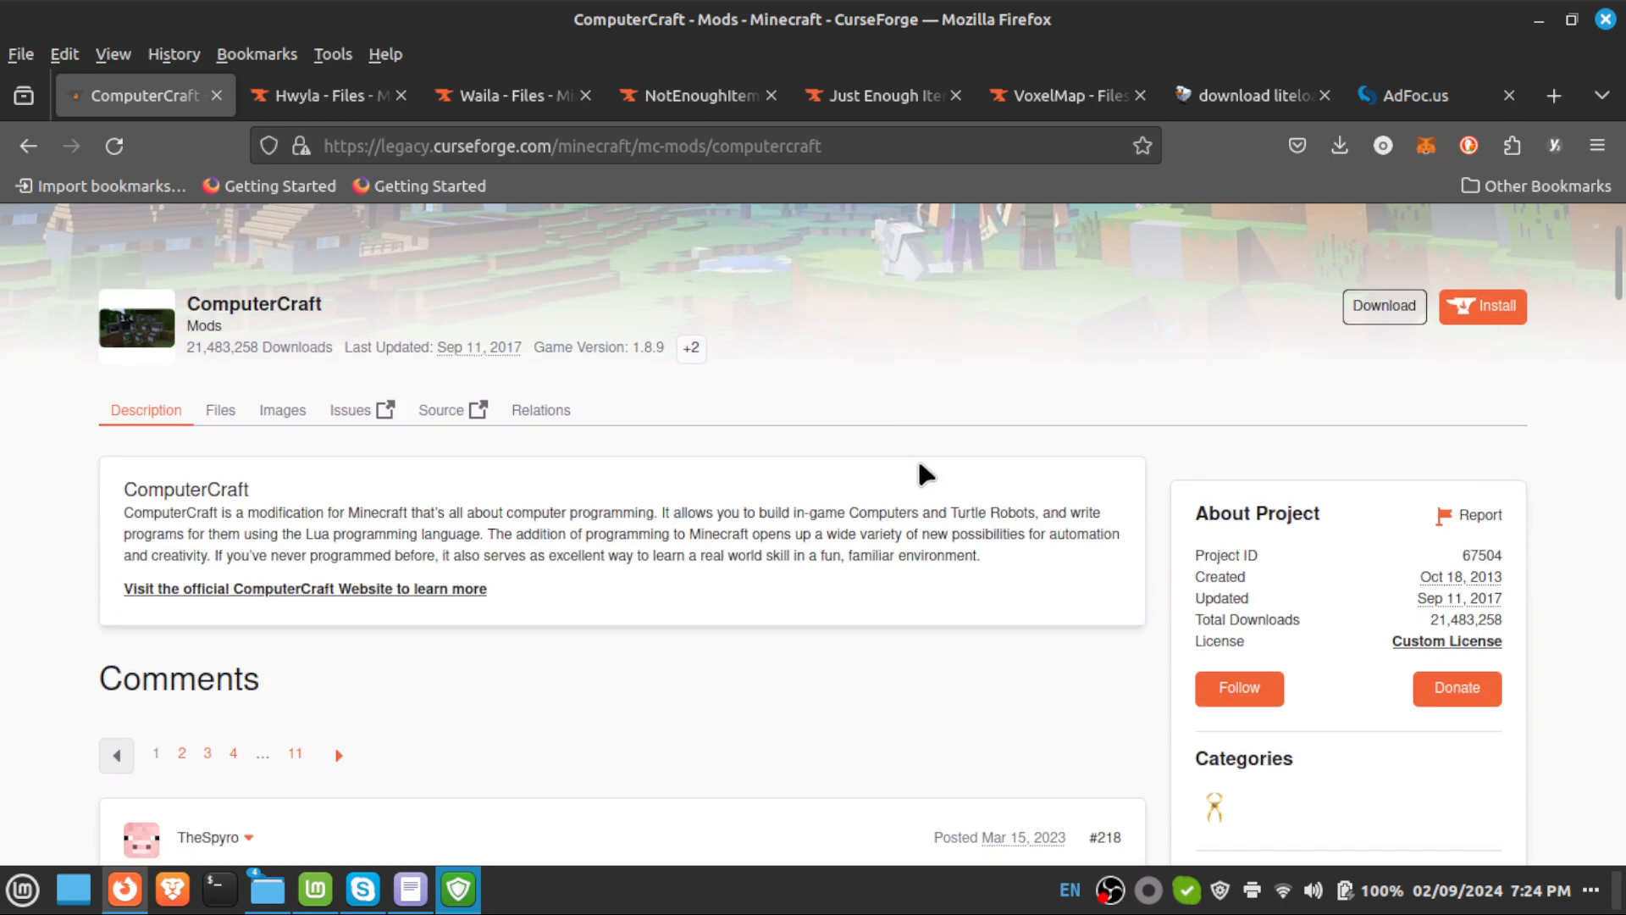
scroll(921, 457, down, 5)
scroll(929, 474, up, 6)
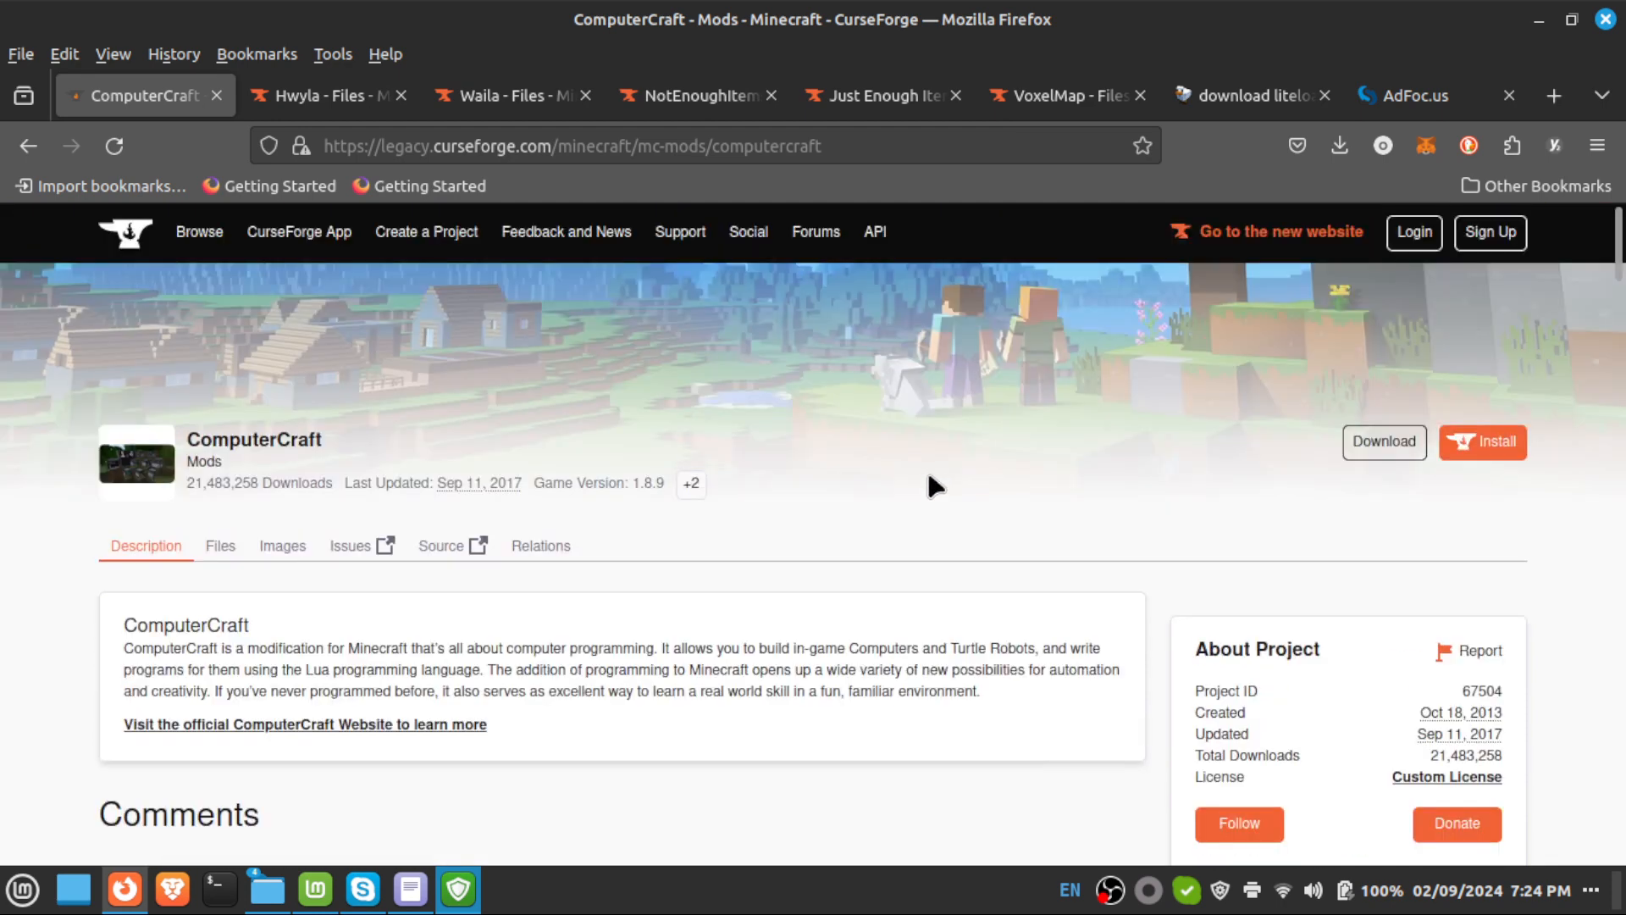
scroll(923, 483, down, 1)
scroll(921, 492, up, 1)
click(1357, 446)
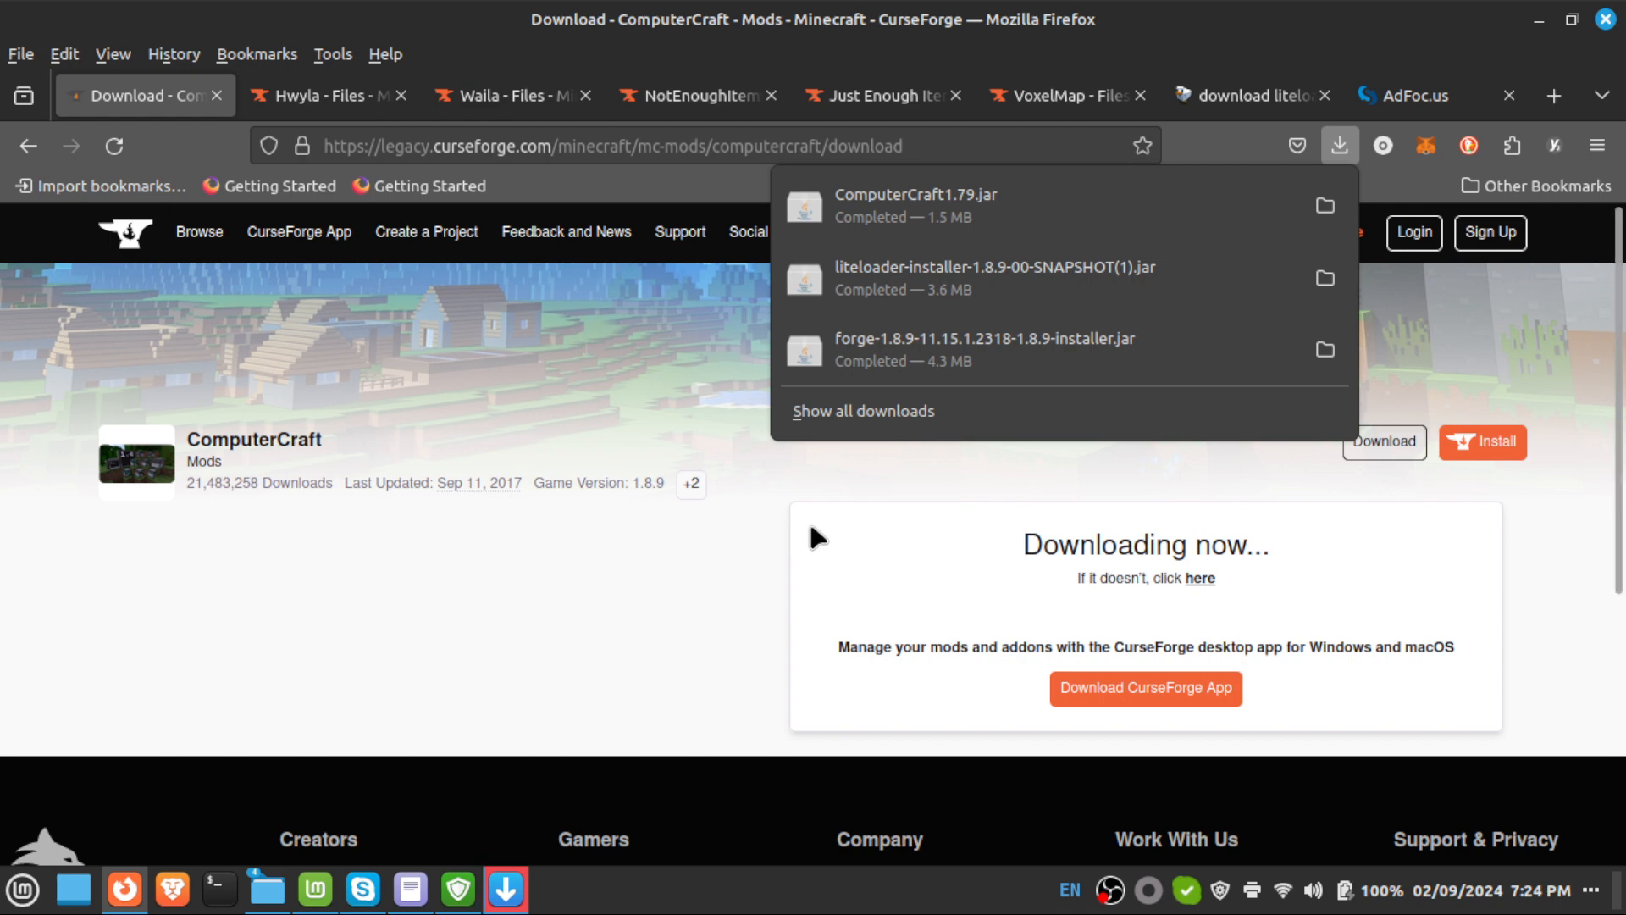
click(1326, 200)
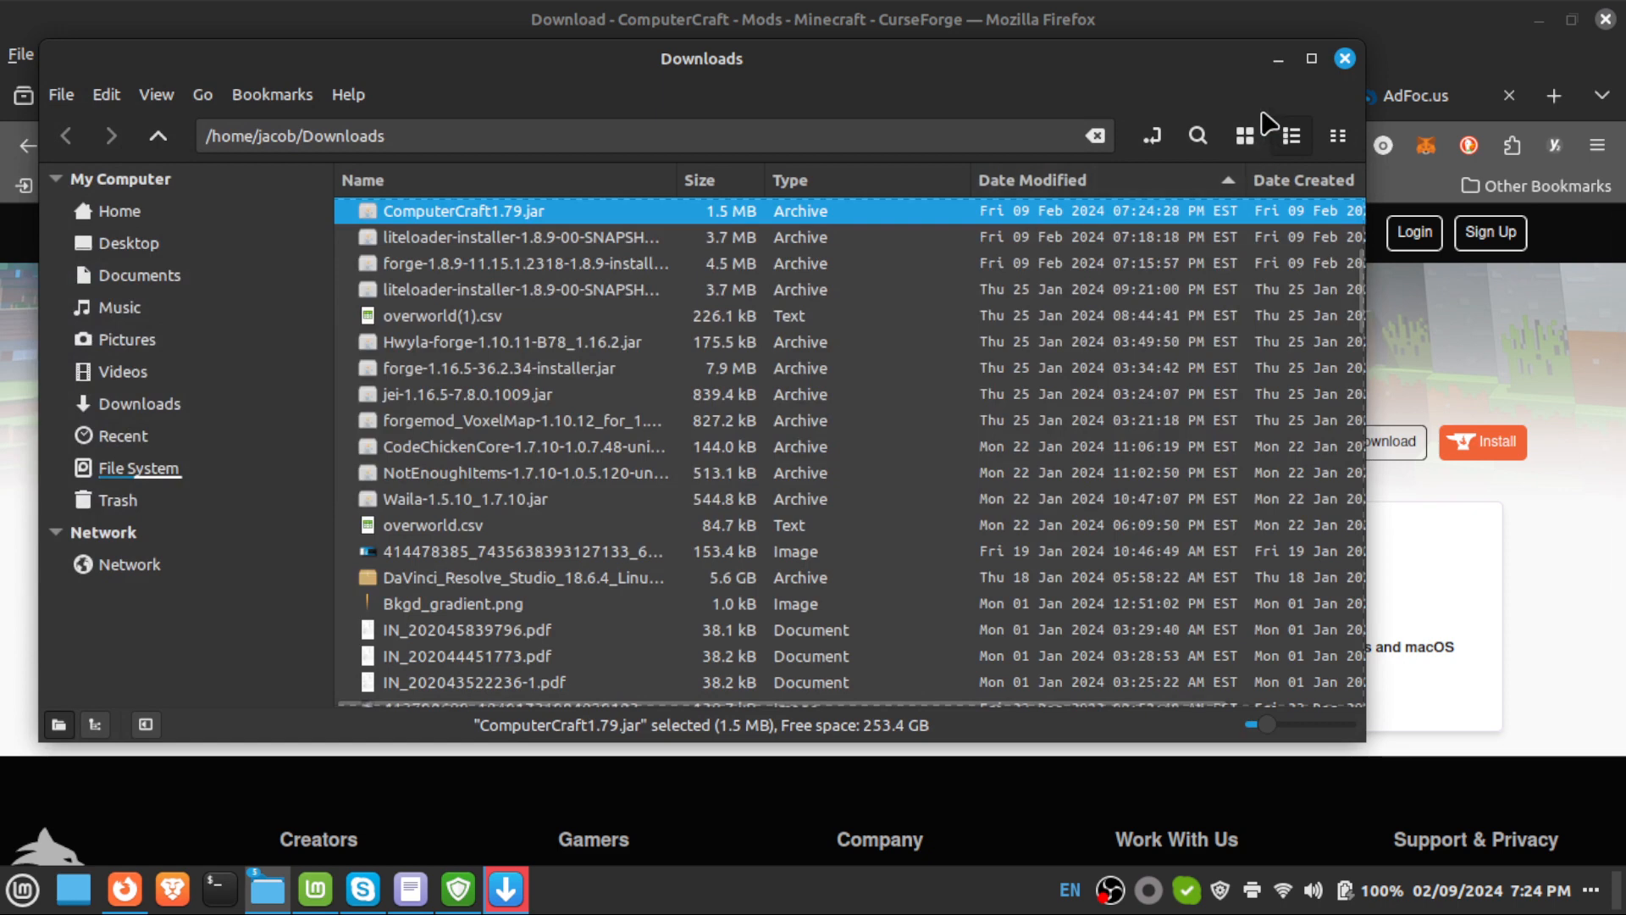
click(1278, 59)
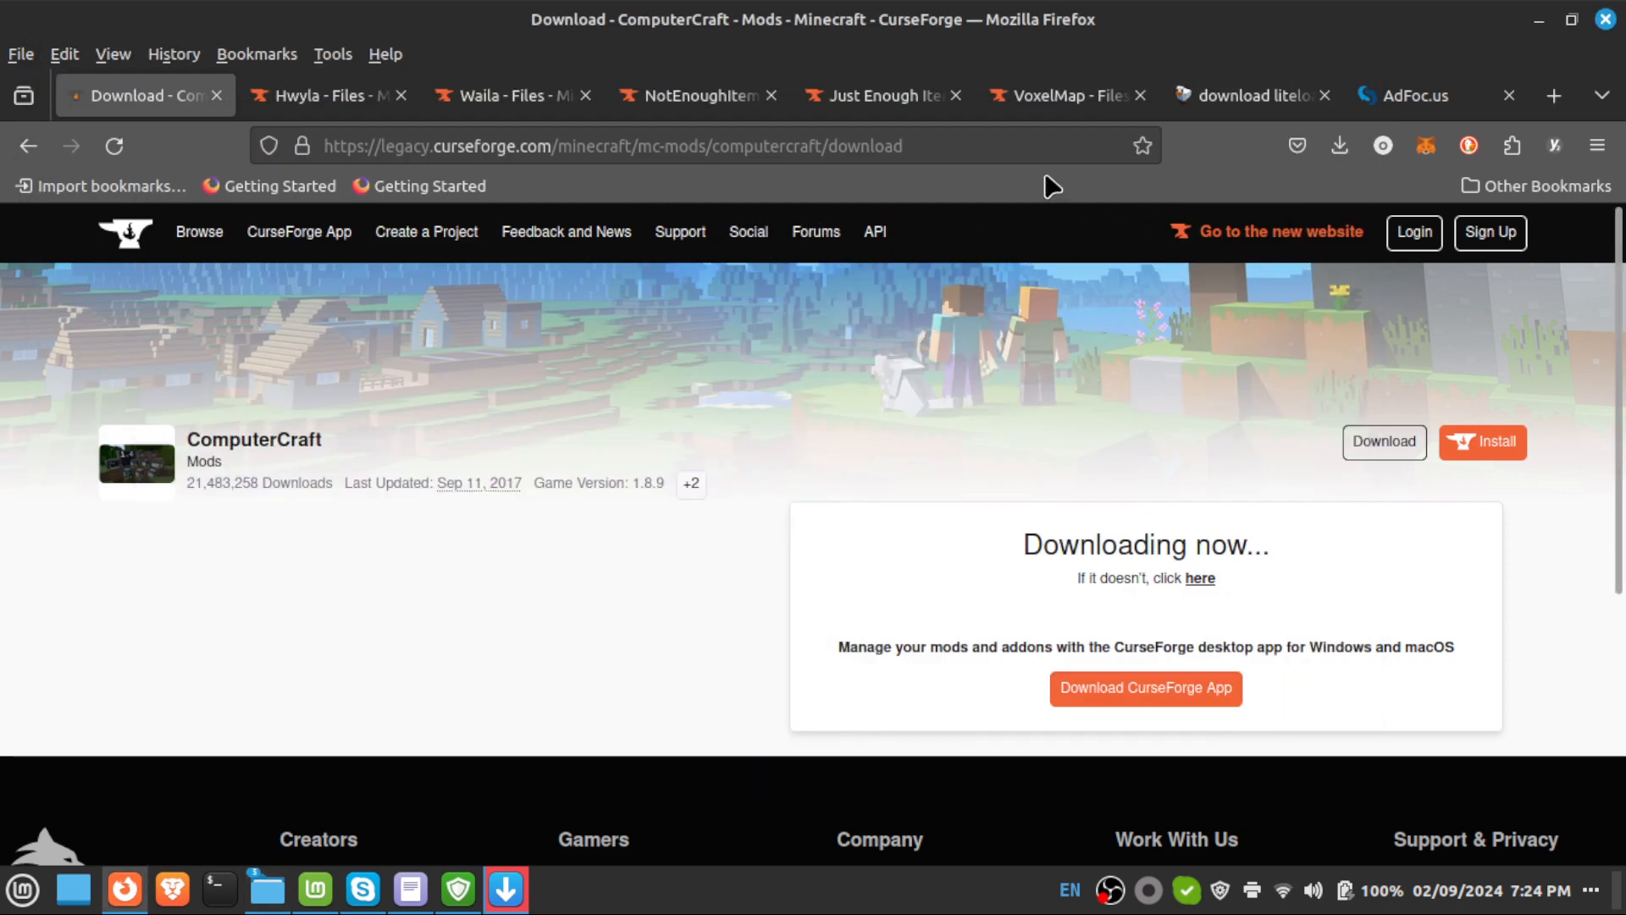
Return to the ComputerCraft website and download ComputerCraftEdu 1.79 from CurseForge as a file, without the CurseForge app.
click(28, 146)
click(29, 145)
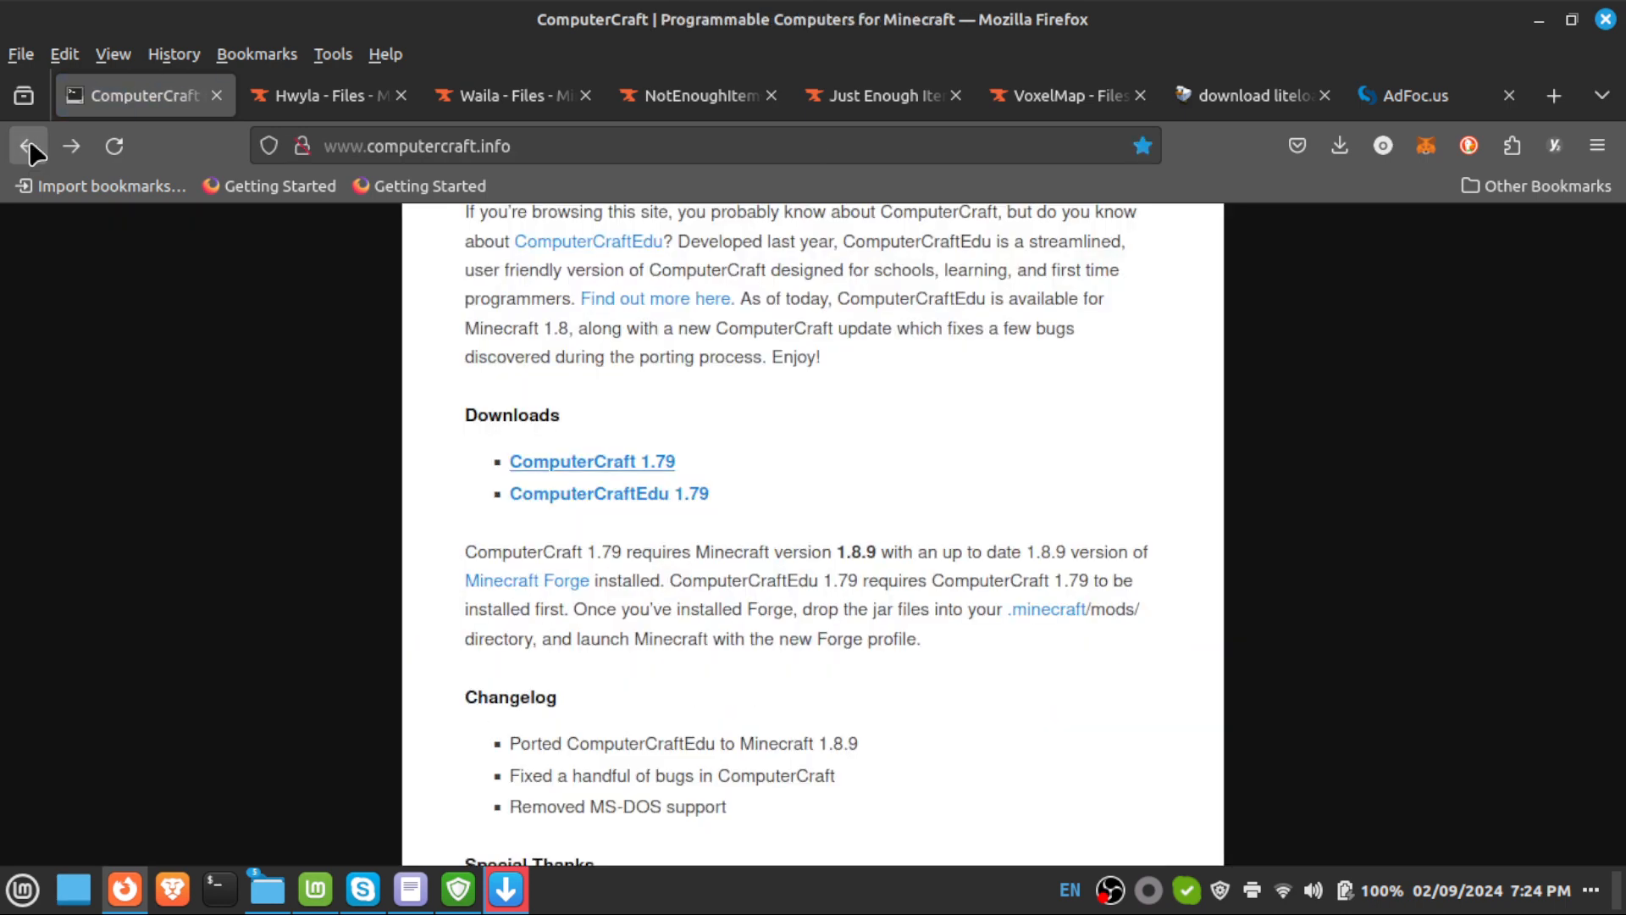
click(619, 500)
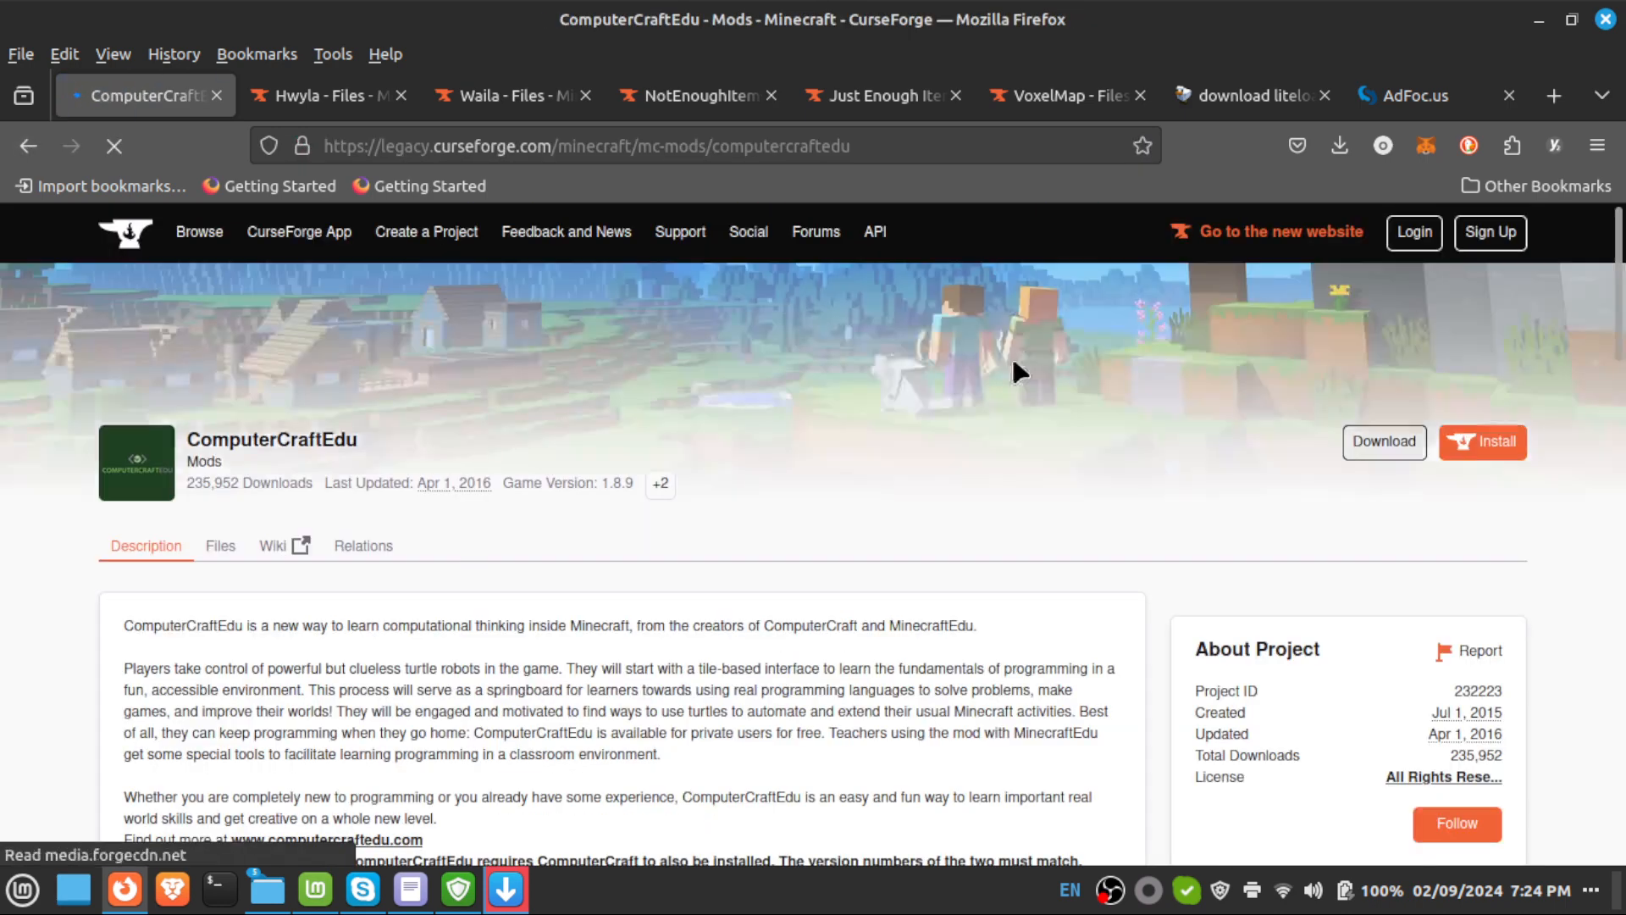
click(1495, 443)
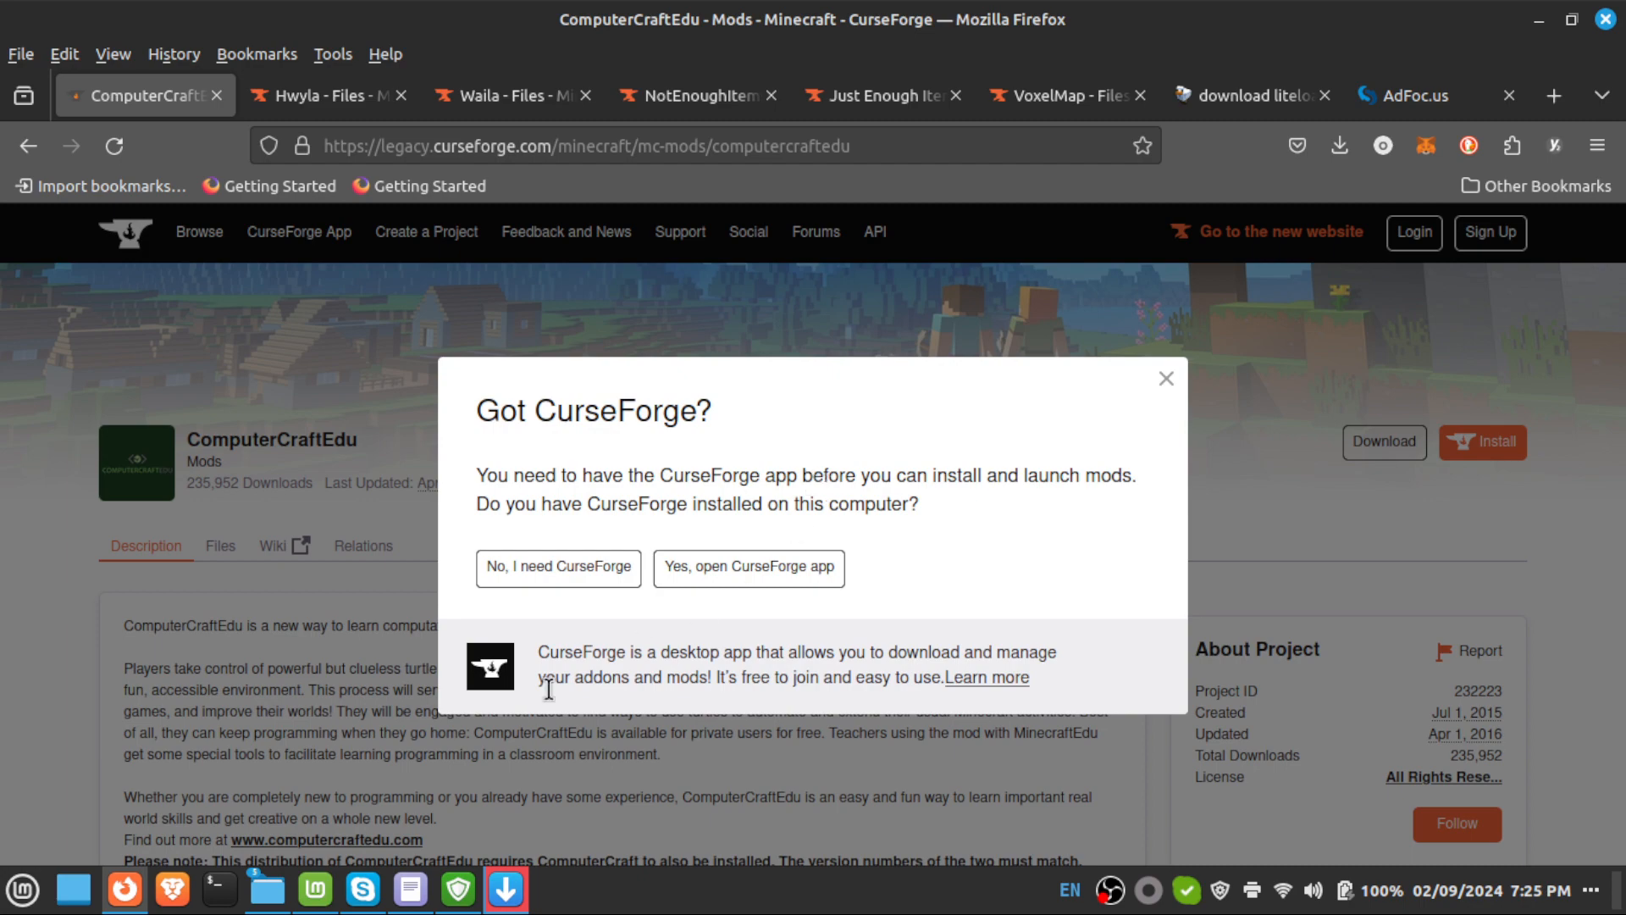
click(1167, 379)
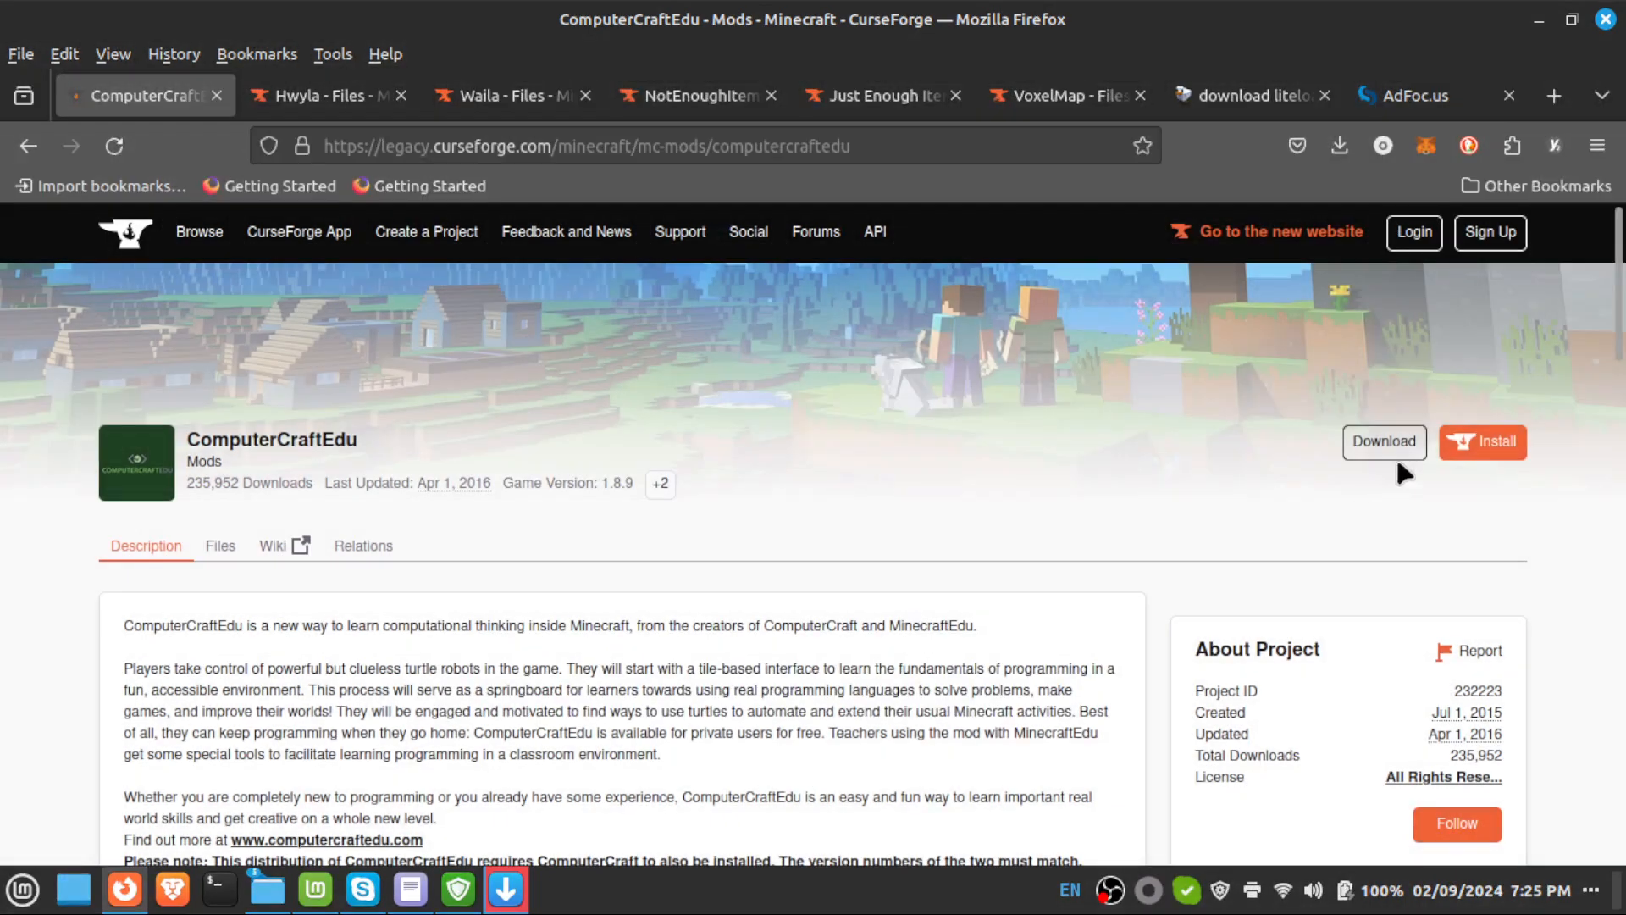
click(1386, 444)
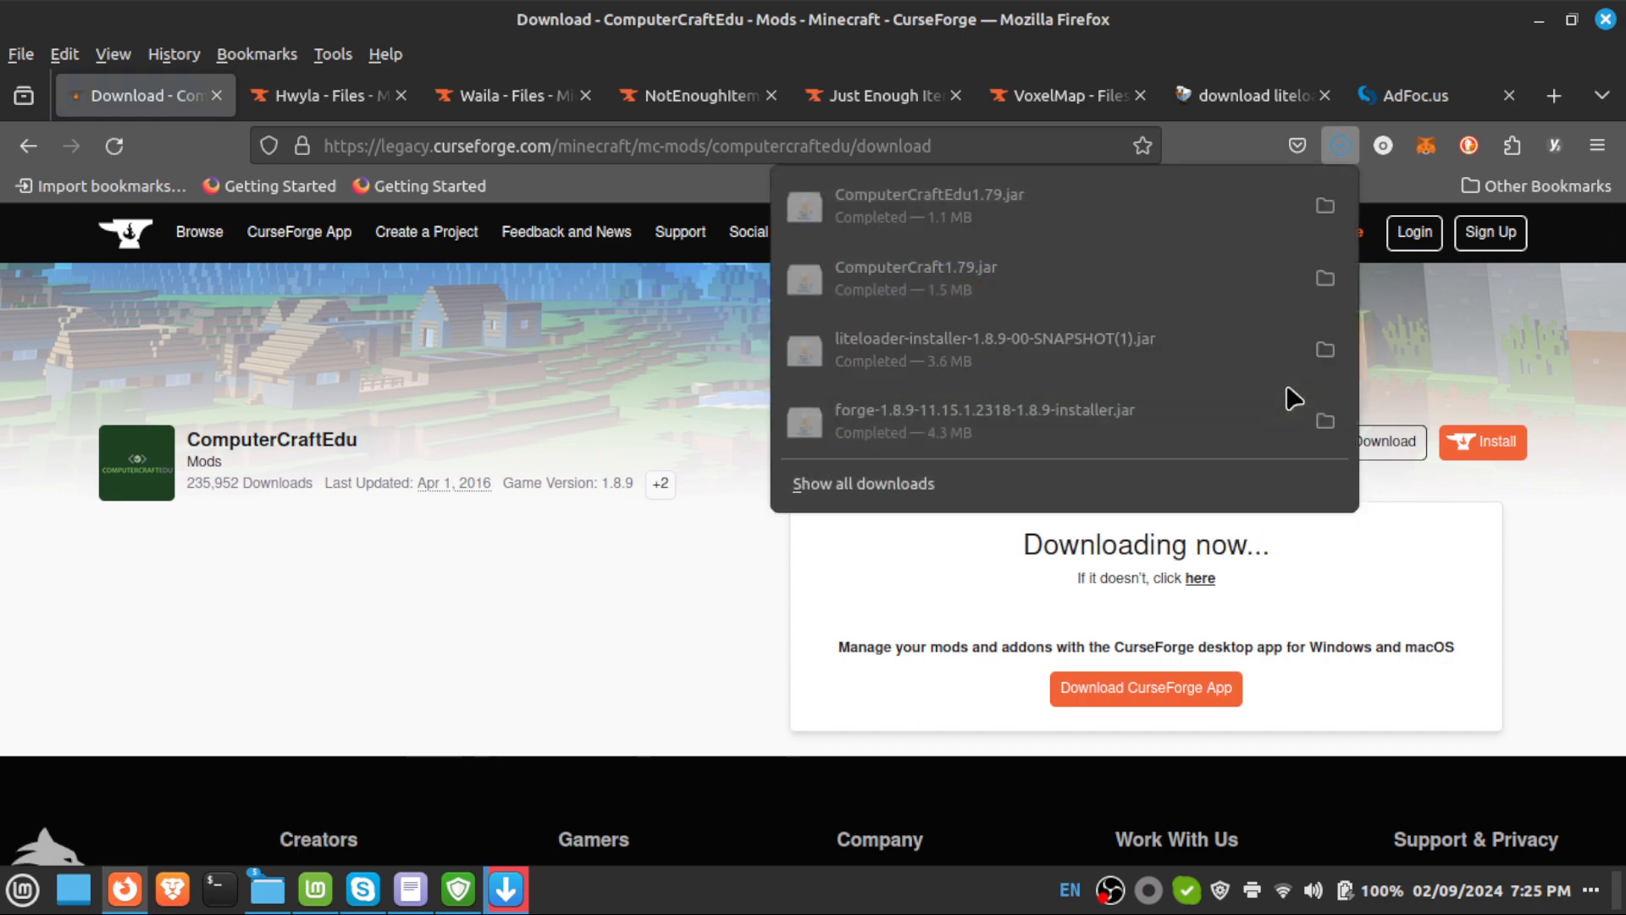
click(1340, 148)
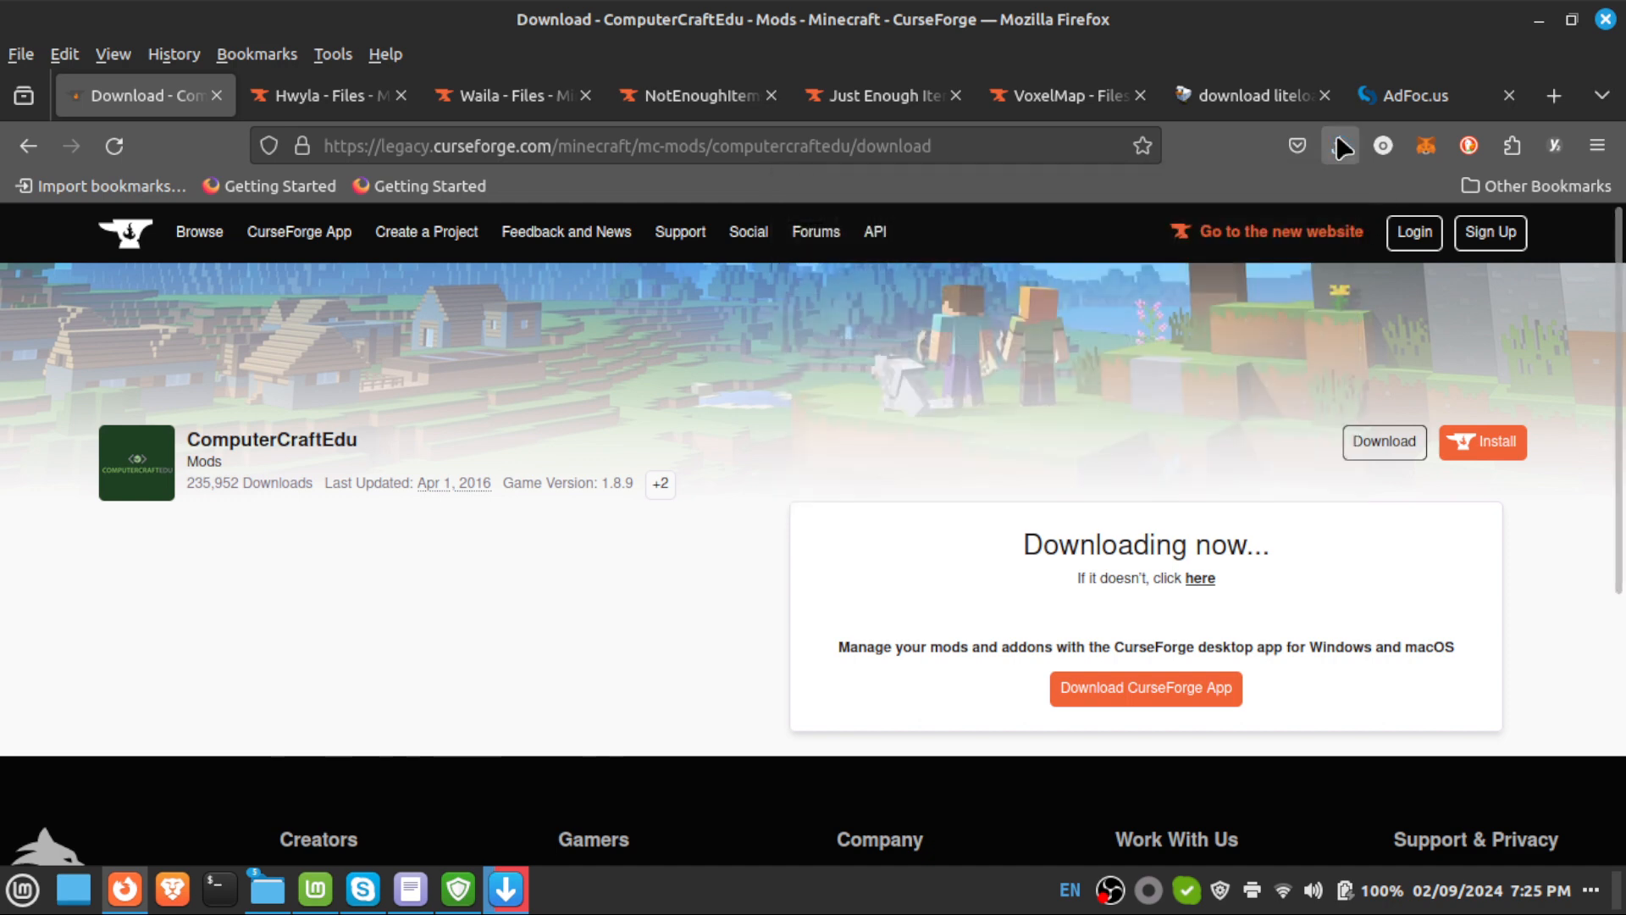
Open the ComputerCraft 1.79 modpack notes and review the mod list and the NEI and Hwyla version limits.
mouse_move(409, 900)
click(500, 834)
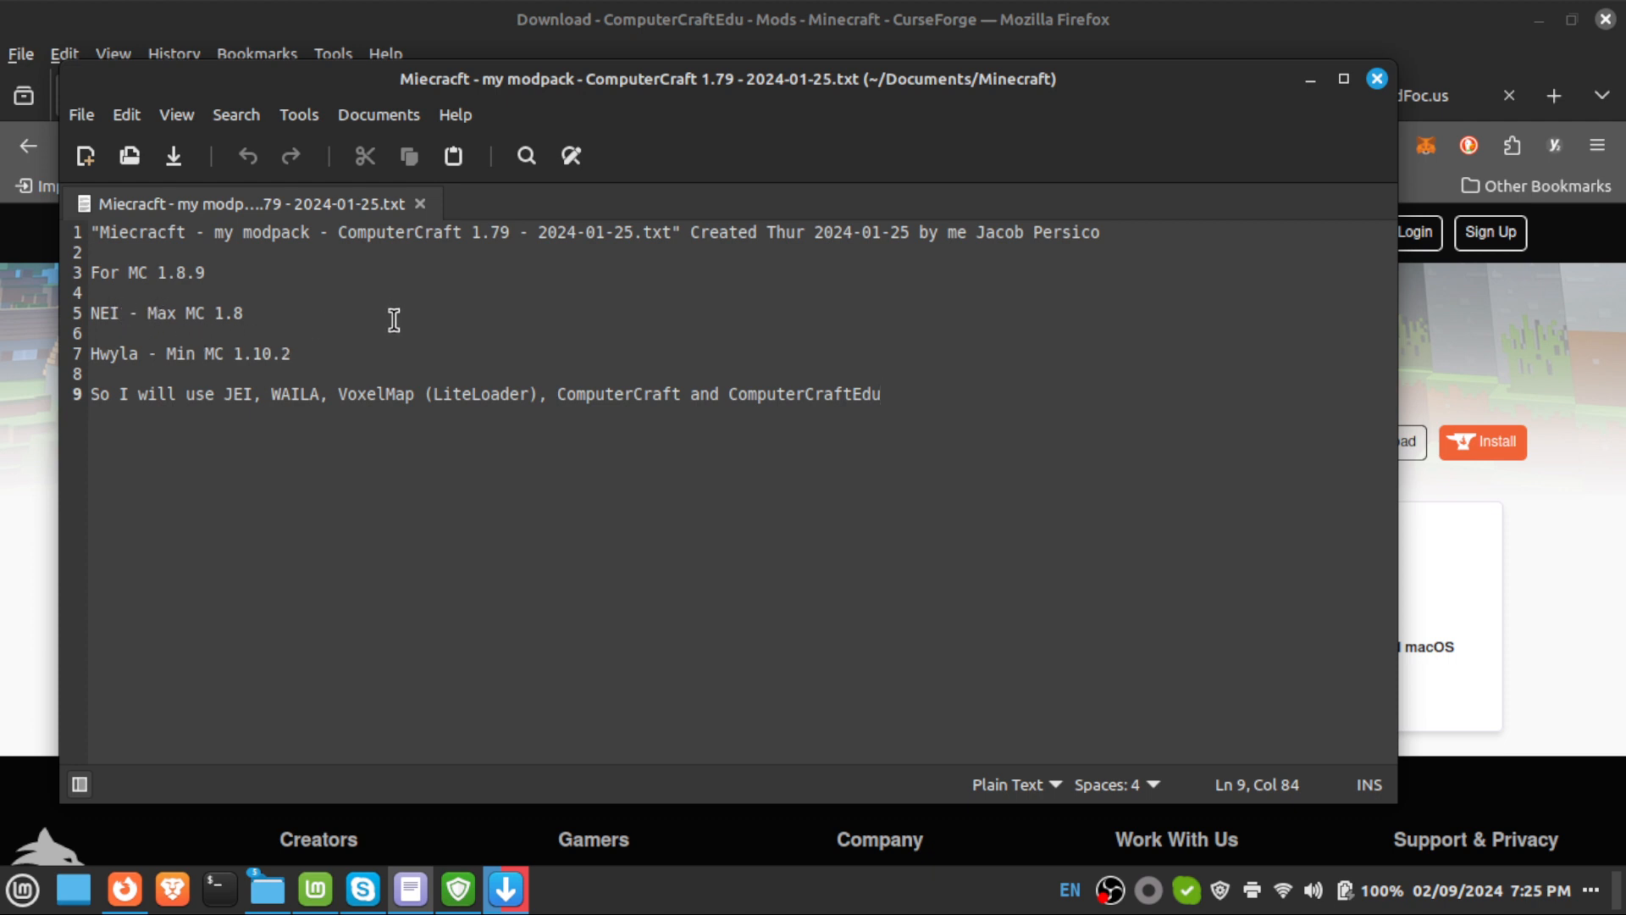
click(327, 305)
click(412, 297)
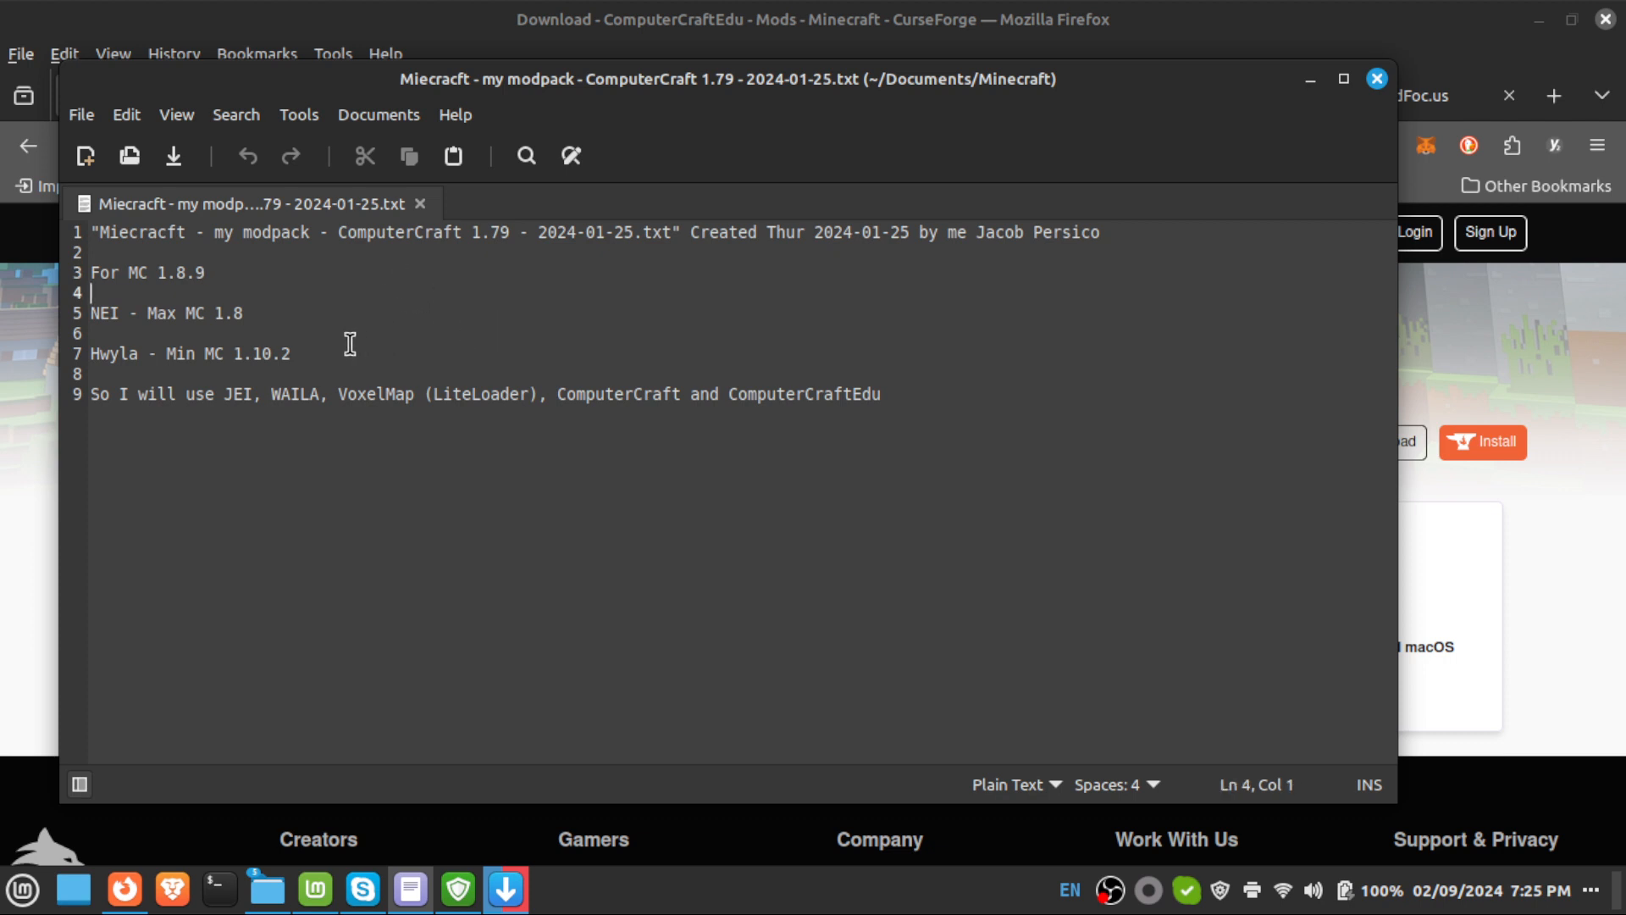
click(344, 307)
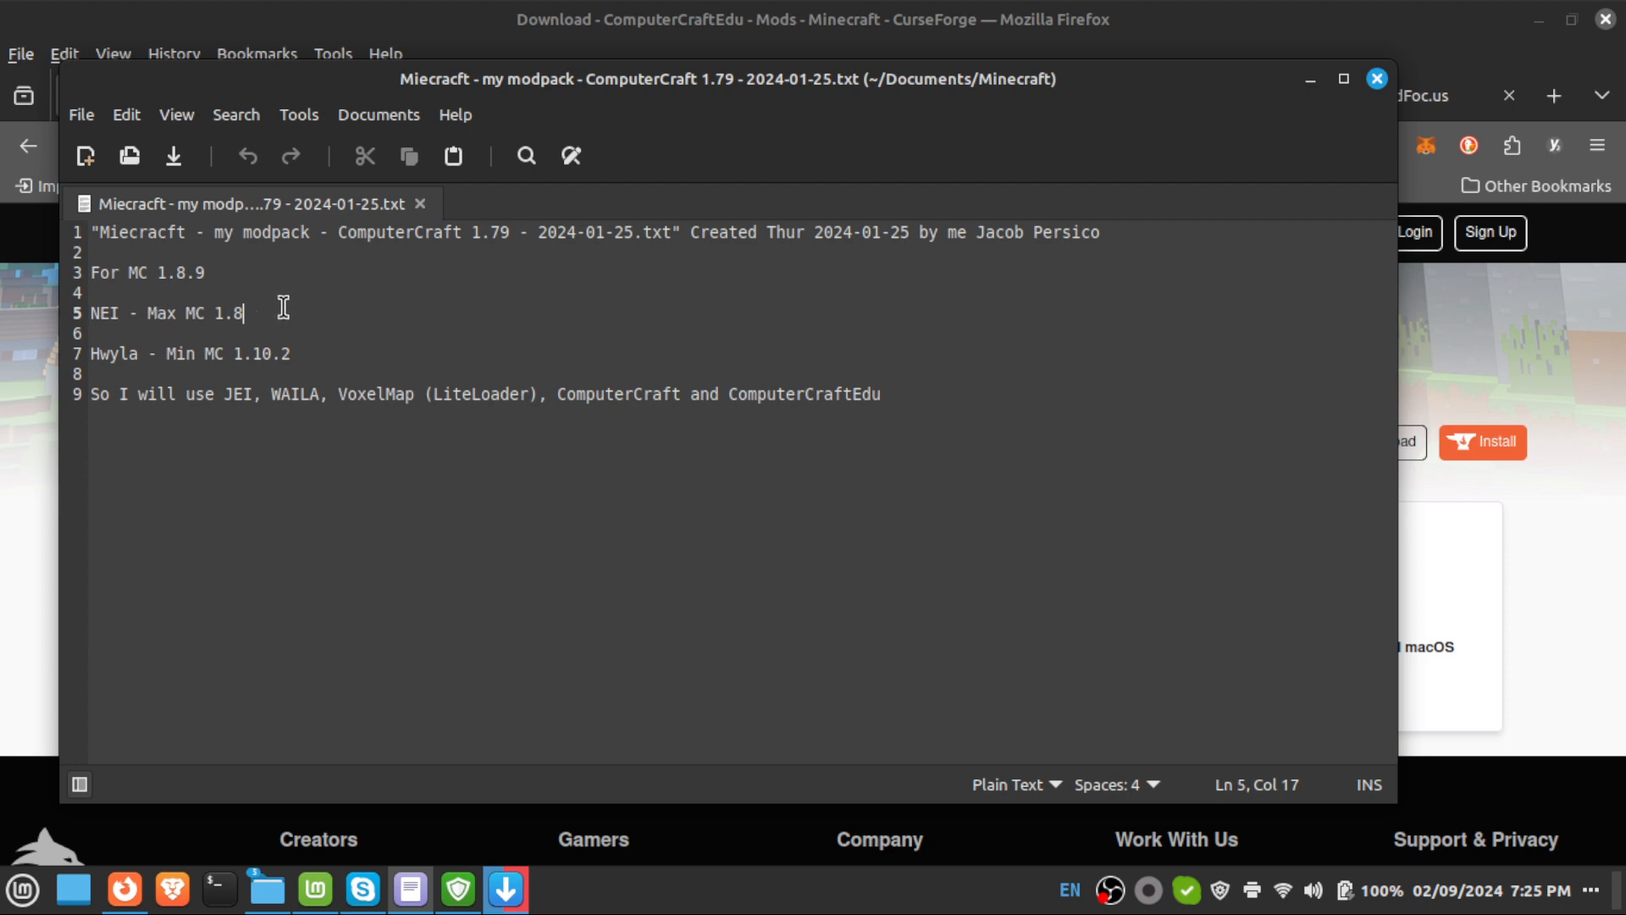
drag(284, 307, 207, 318)
click(254, 314)
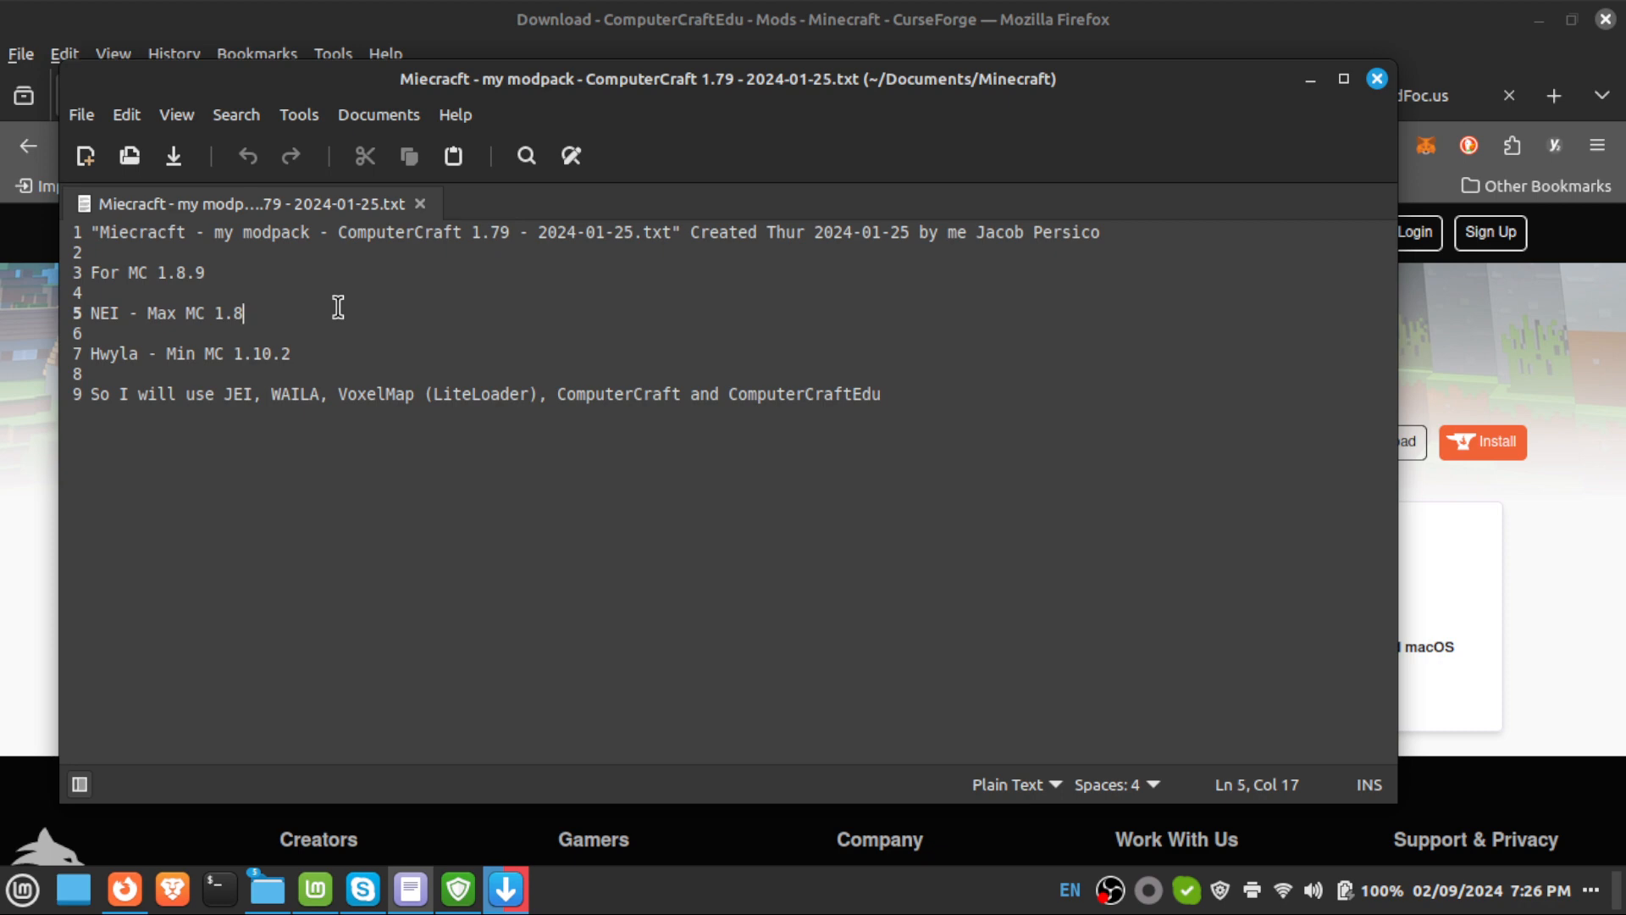
Return to Firefox and look through the Just Enough Items (JEI) files for Minecraft 1.8.9.
click(784, 14)
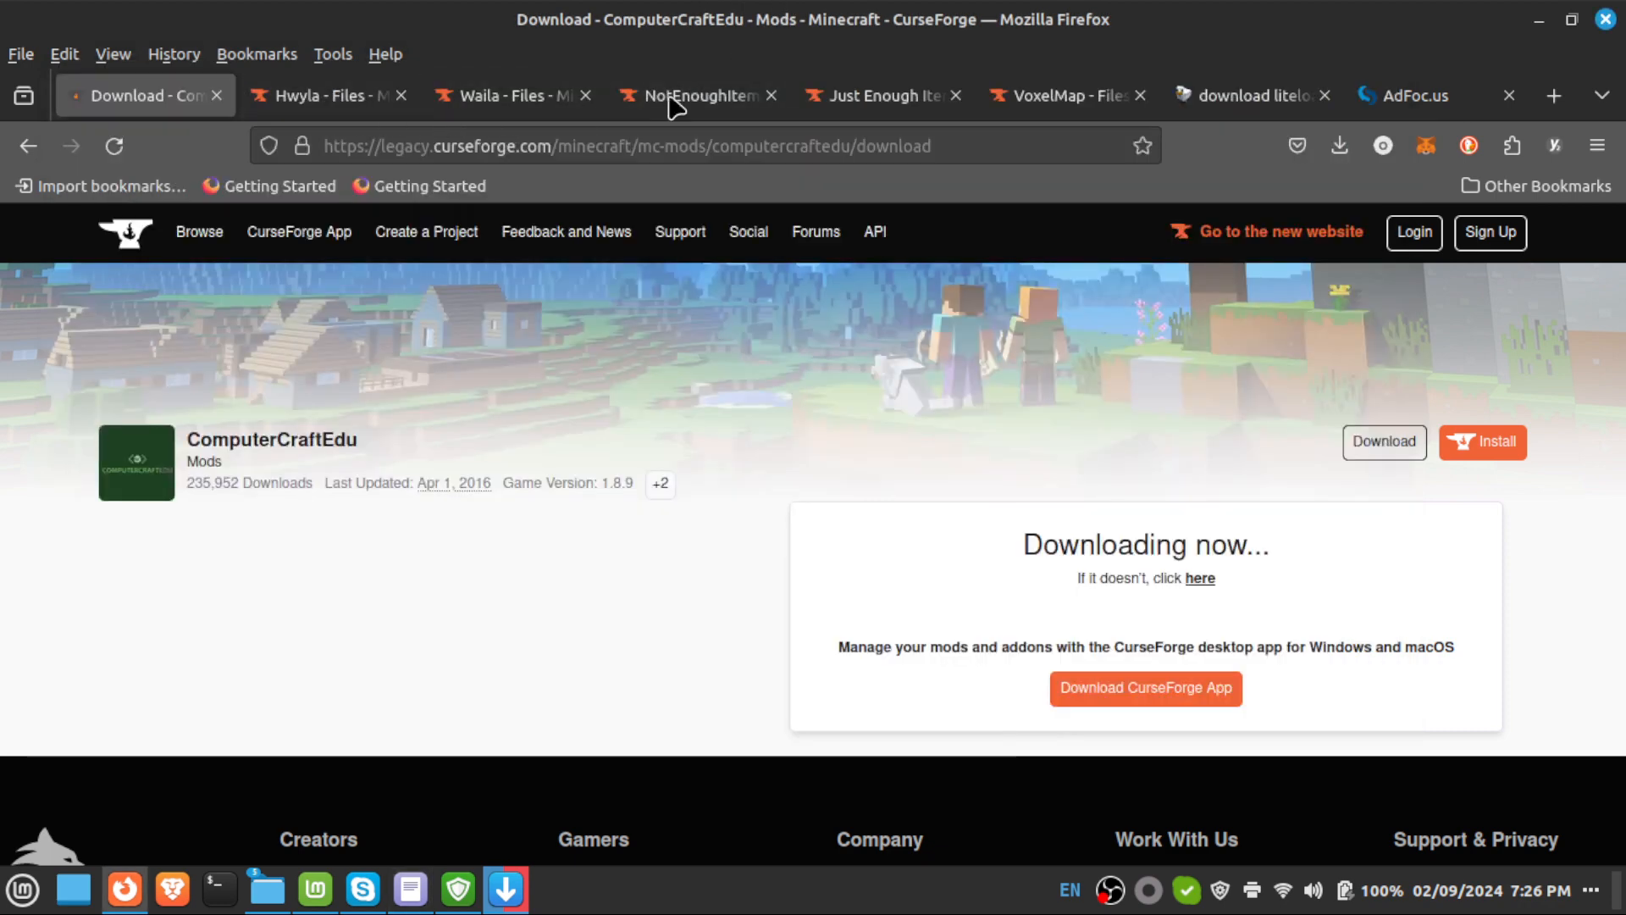
click(893, 97)
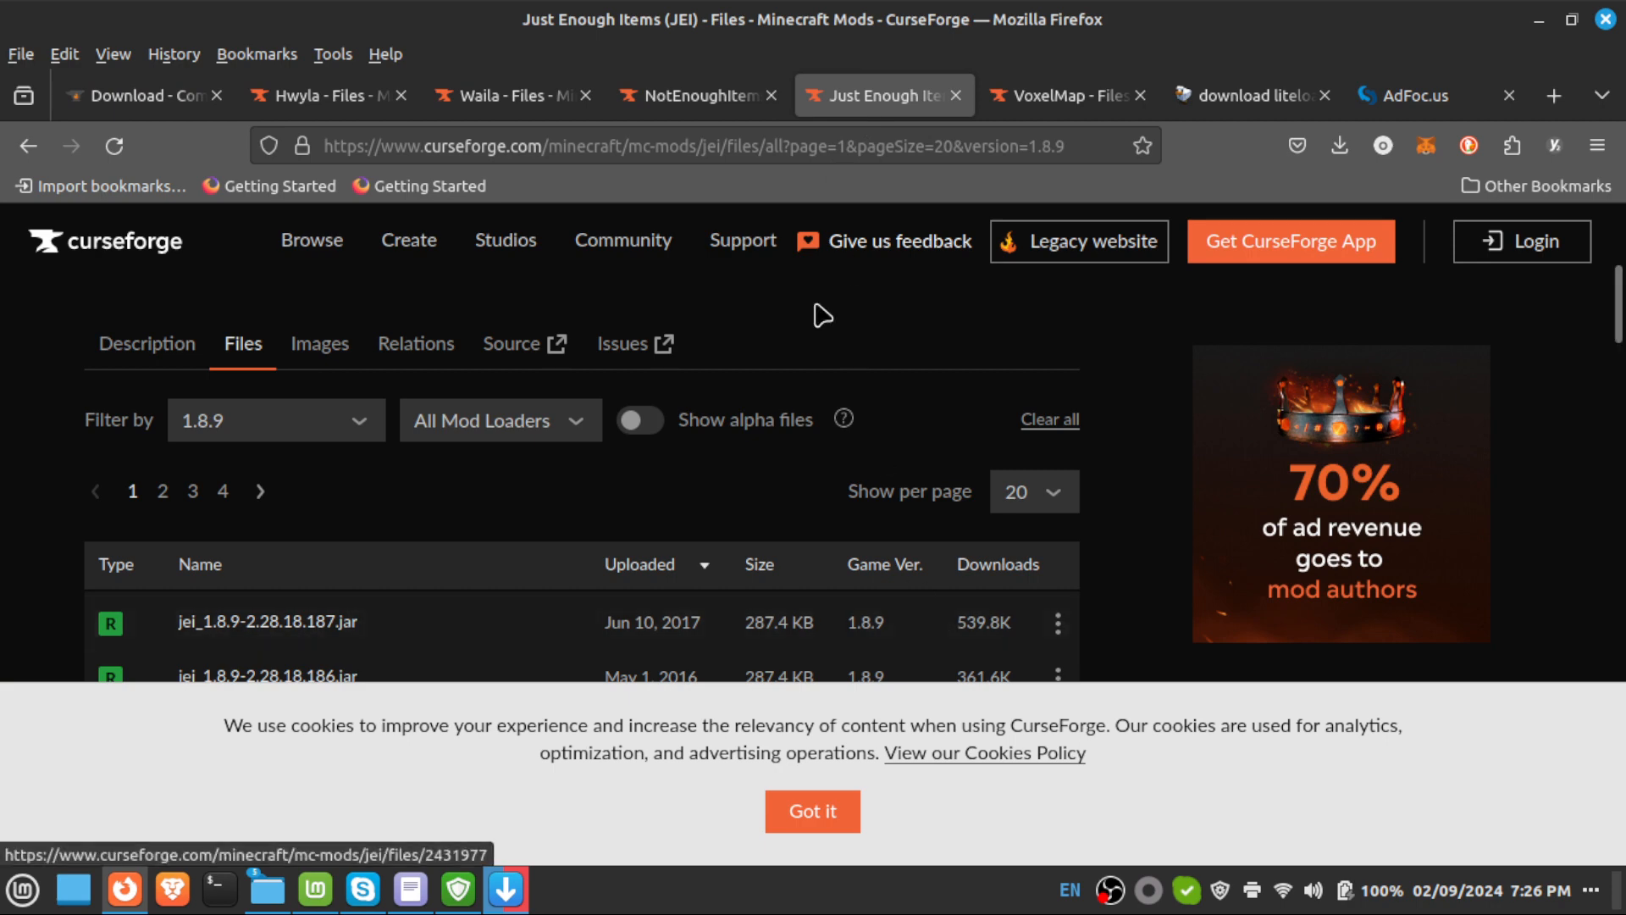
scroll(826, 315, down, 2)
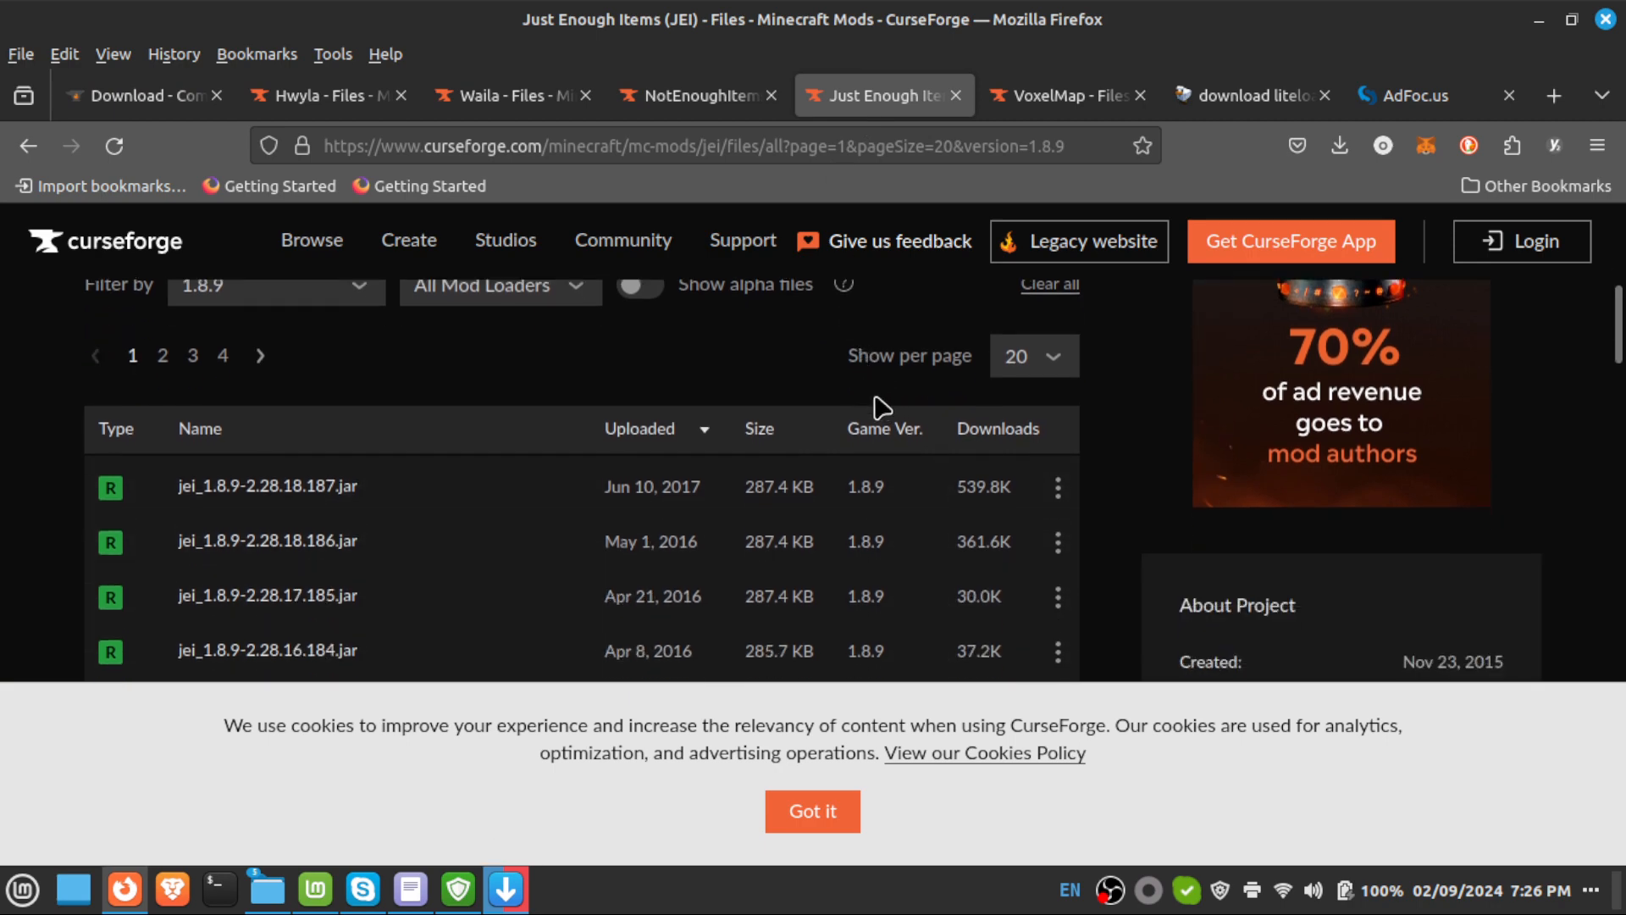
scroll(757, 431, down, 2)
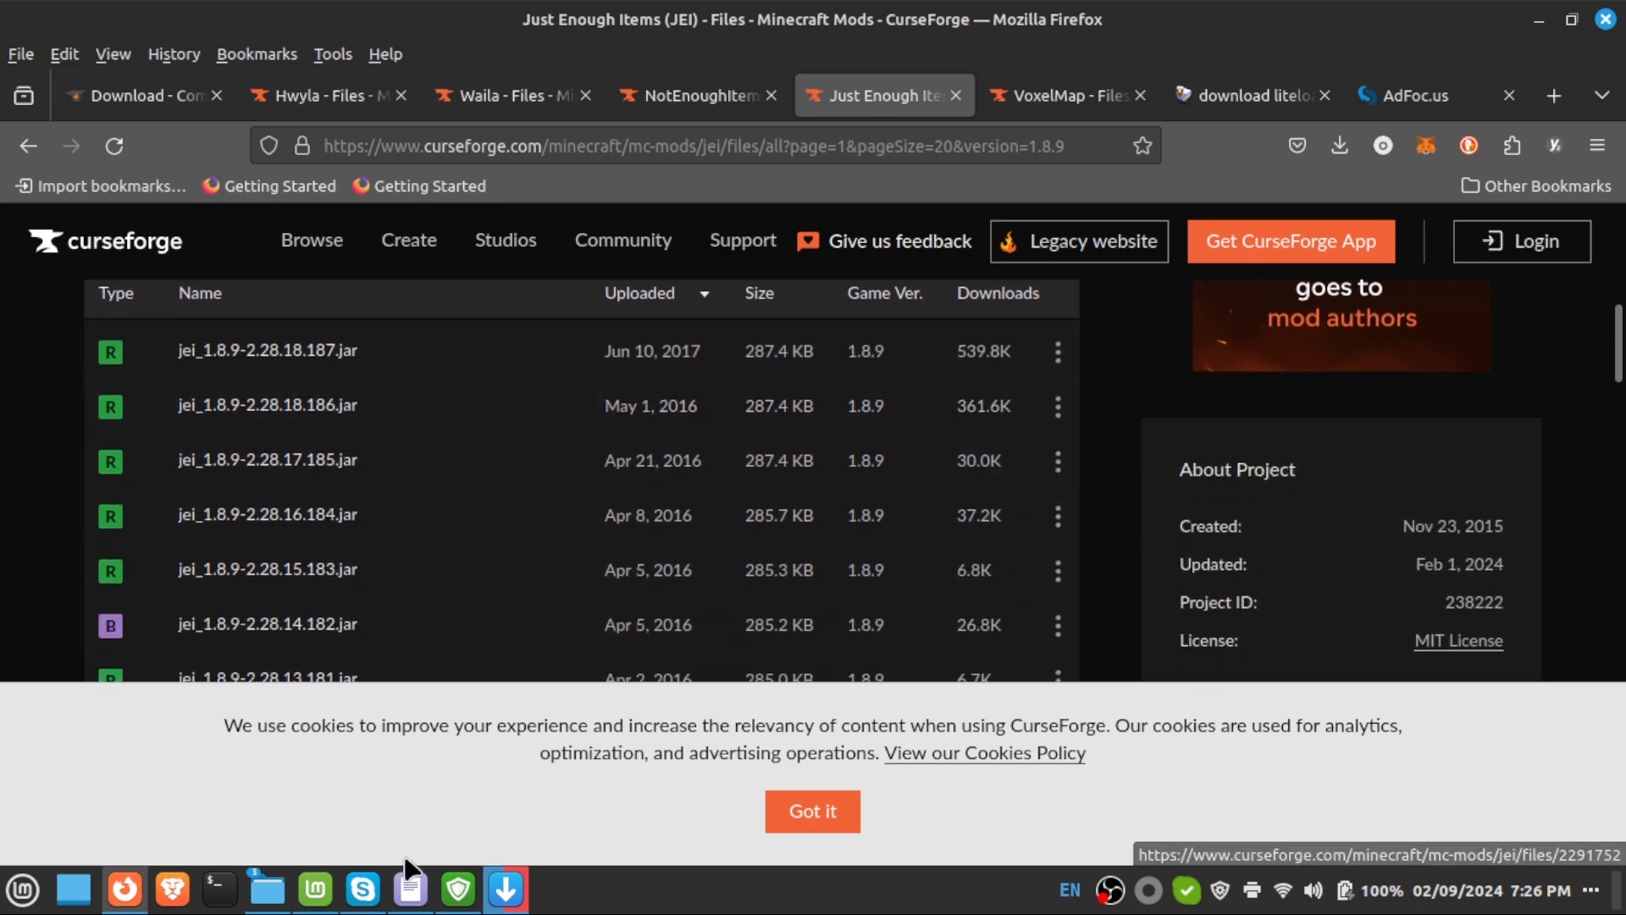
Switch to the newest Downloads folder window and check the mod jars in it.
mouse_move(267, 890)
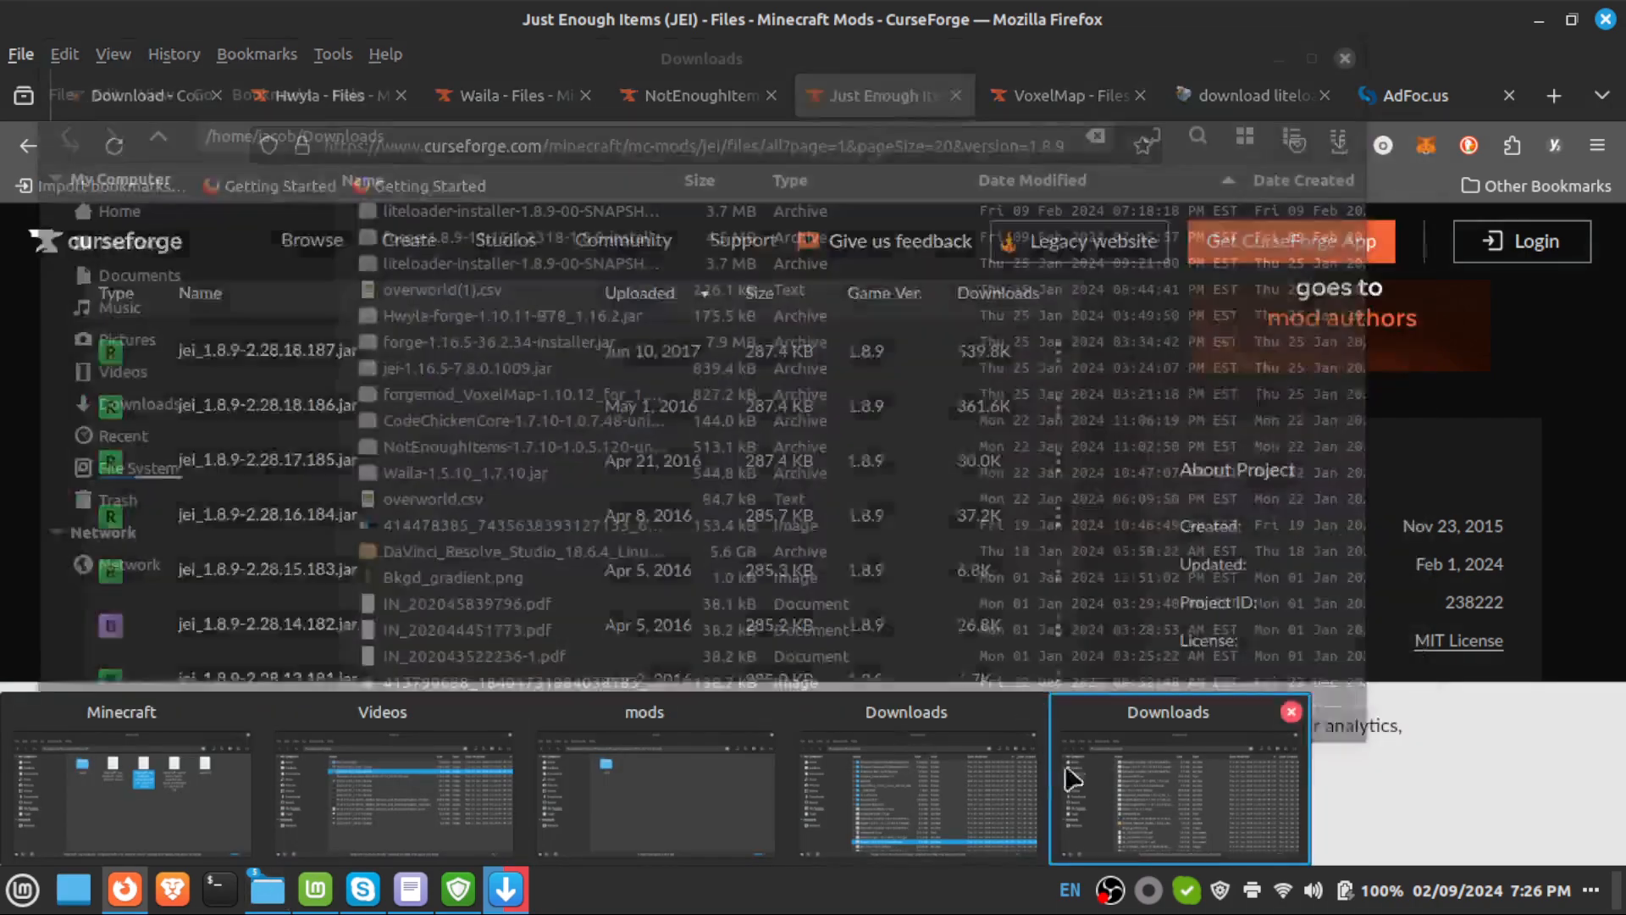
click(1080, 703)
scroll(669, 466, up, 3)
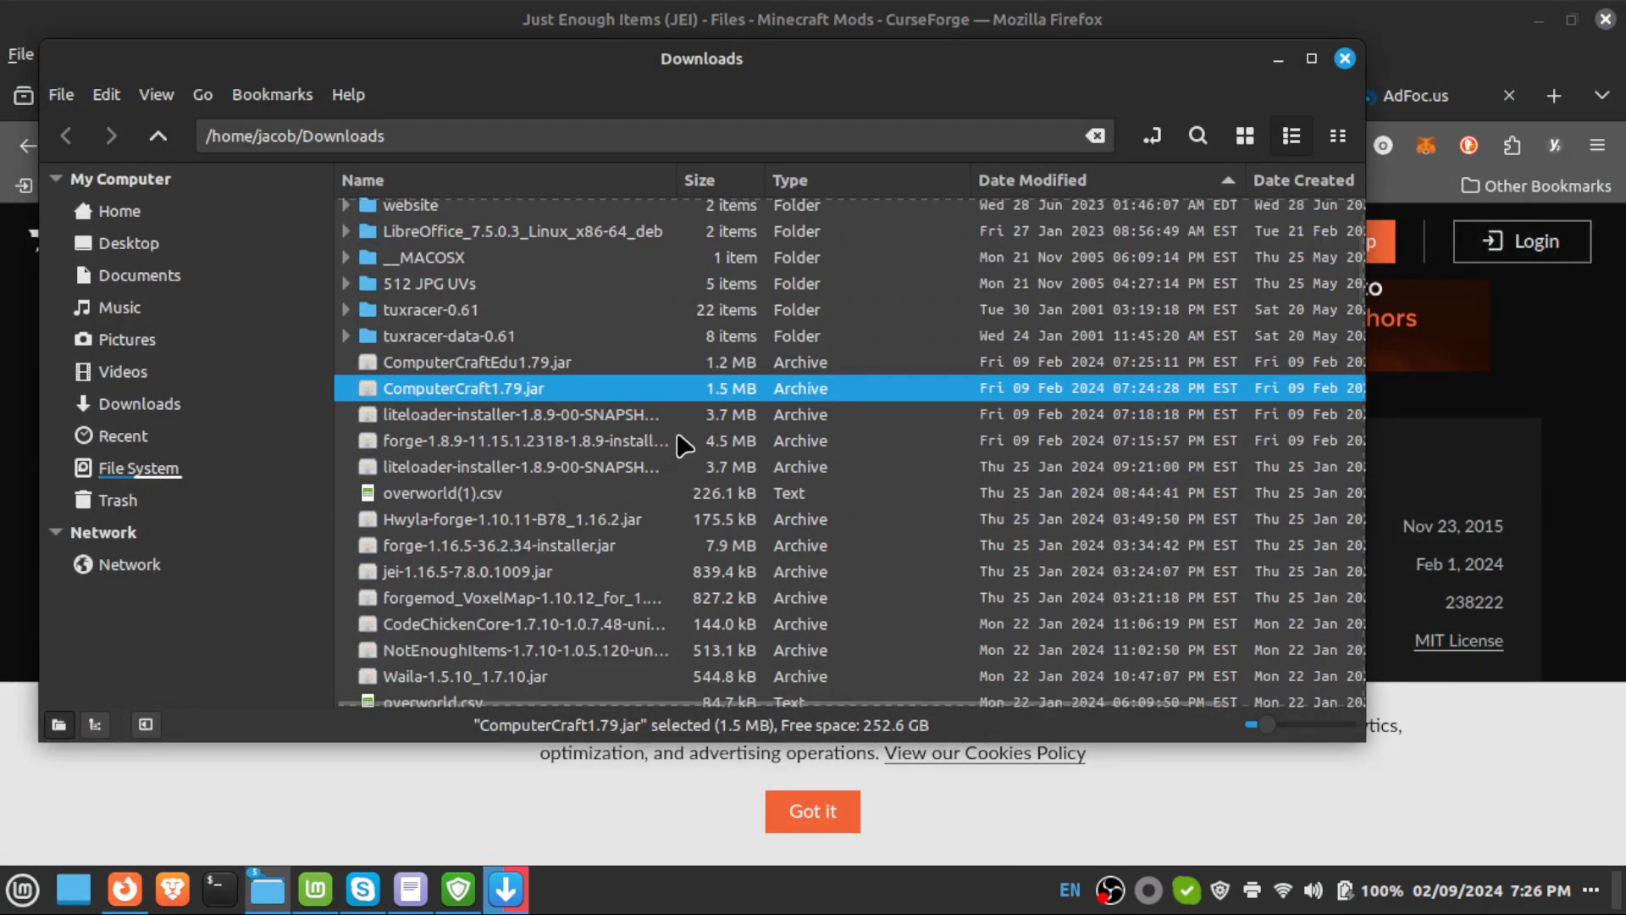
Return to Firefox and download the release file jei_1.8.9-2.28.18.187.jar from the JEI files on CurseForge.
scroll(683, 445, down, 1)
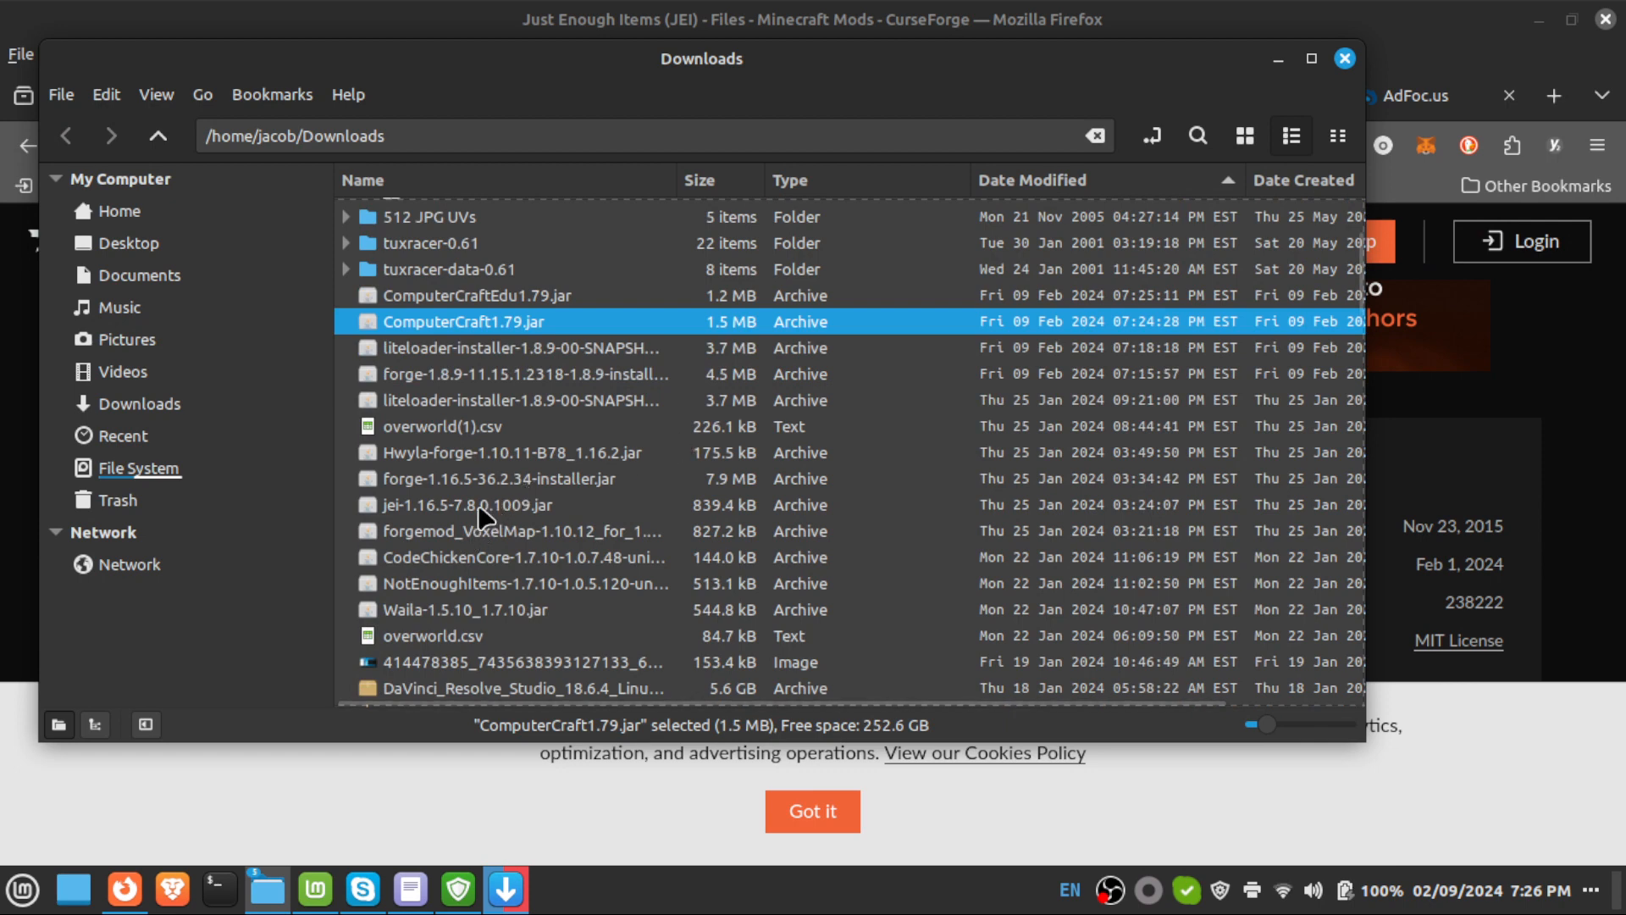
scroll(535, 563, down, 1)
scroll(535, 563, up, 1)
click(745, 32)
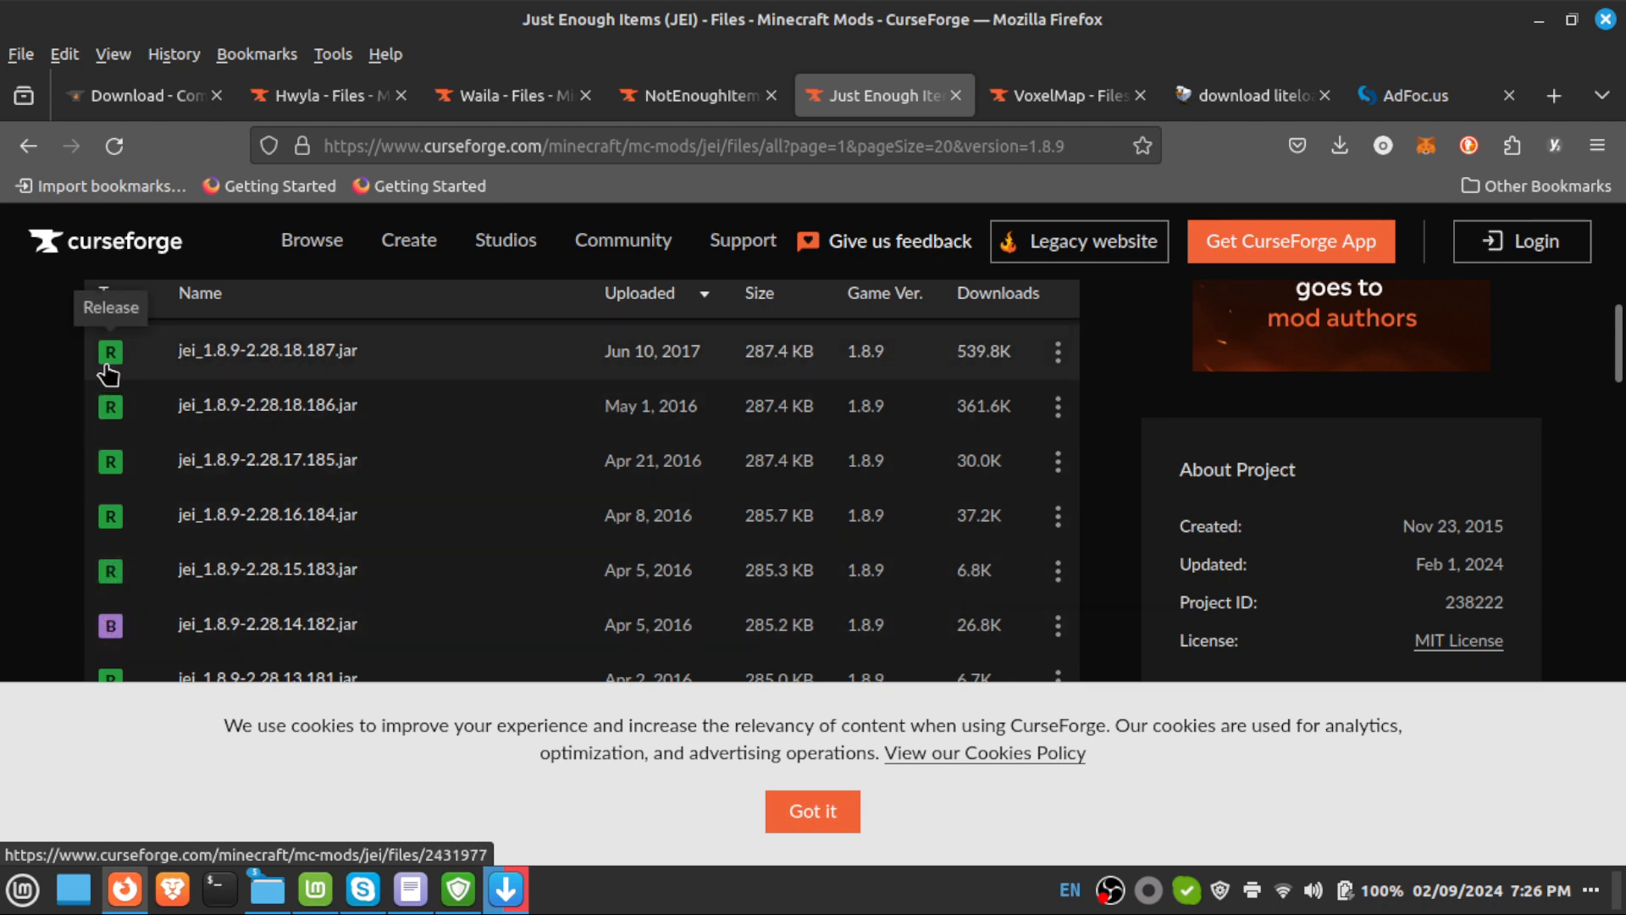
scroll(389, 366, up, 2)
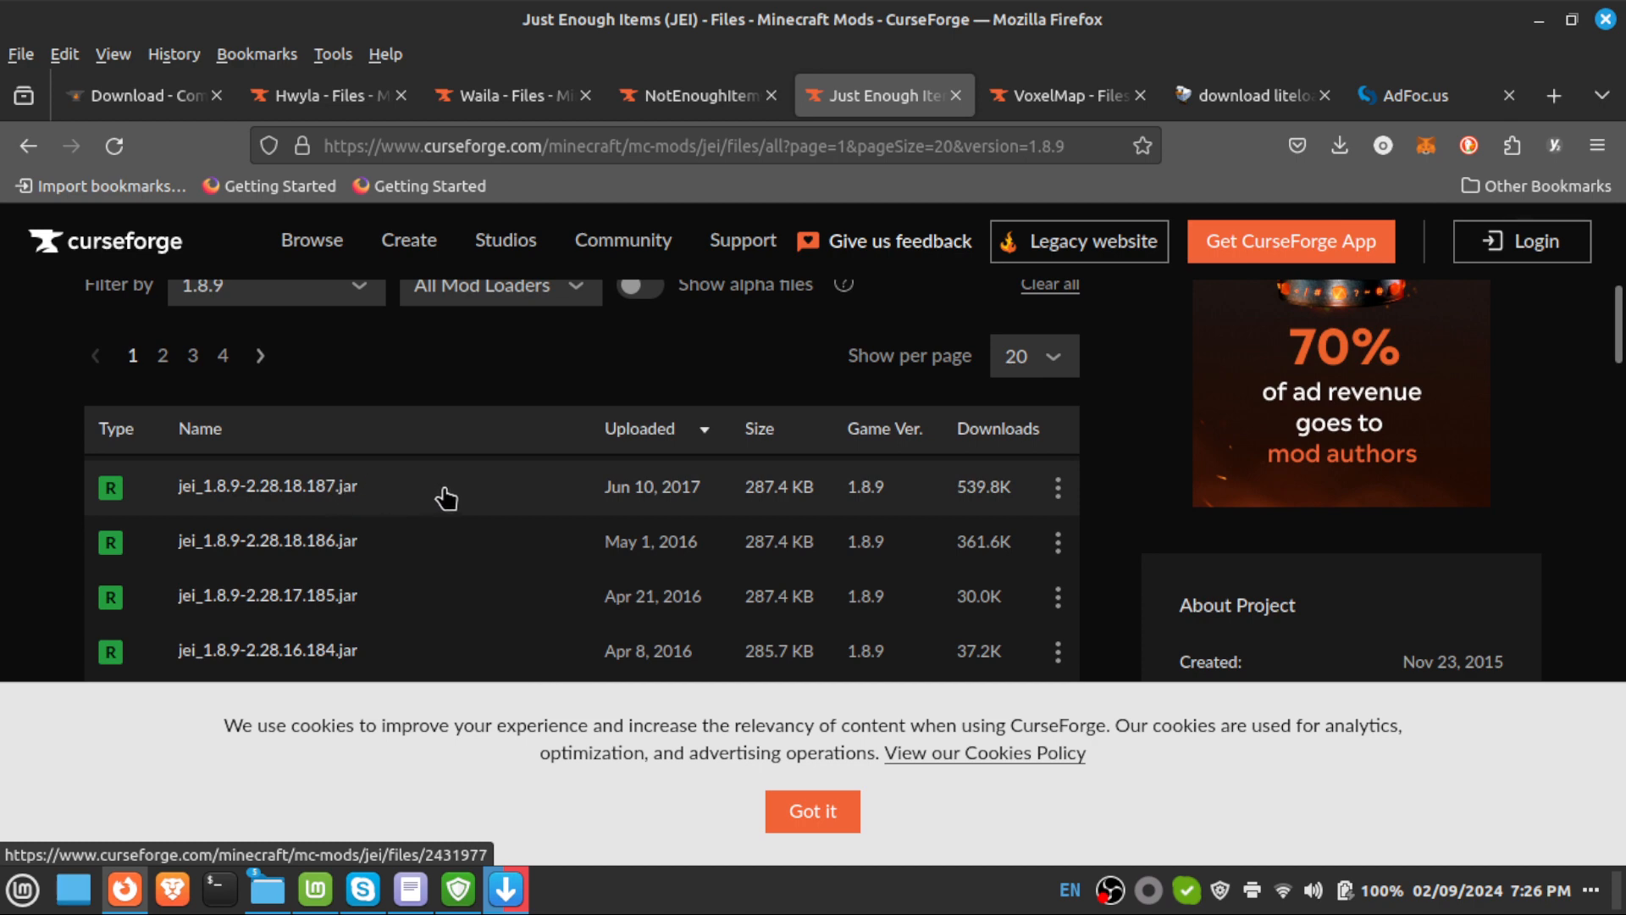
click(516, 500)
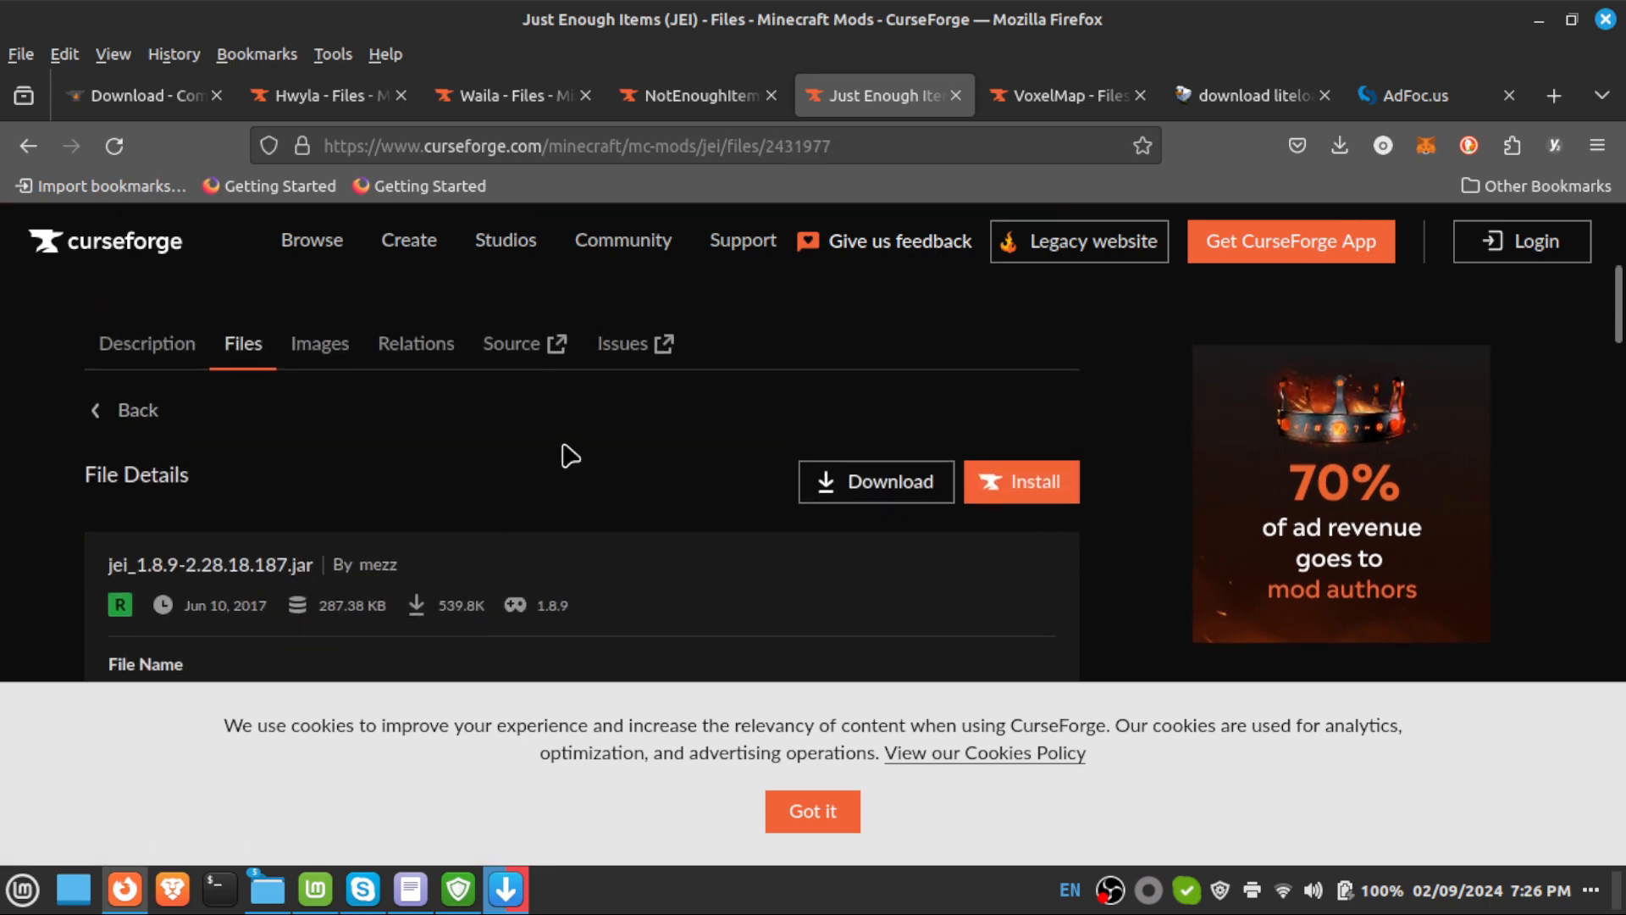
scroll(618, 377, down, 3)
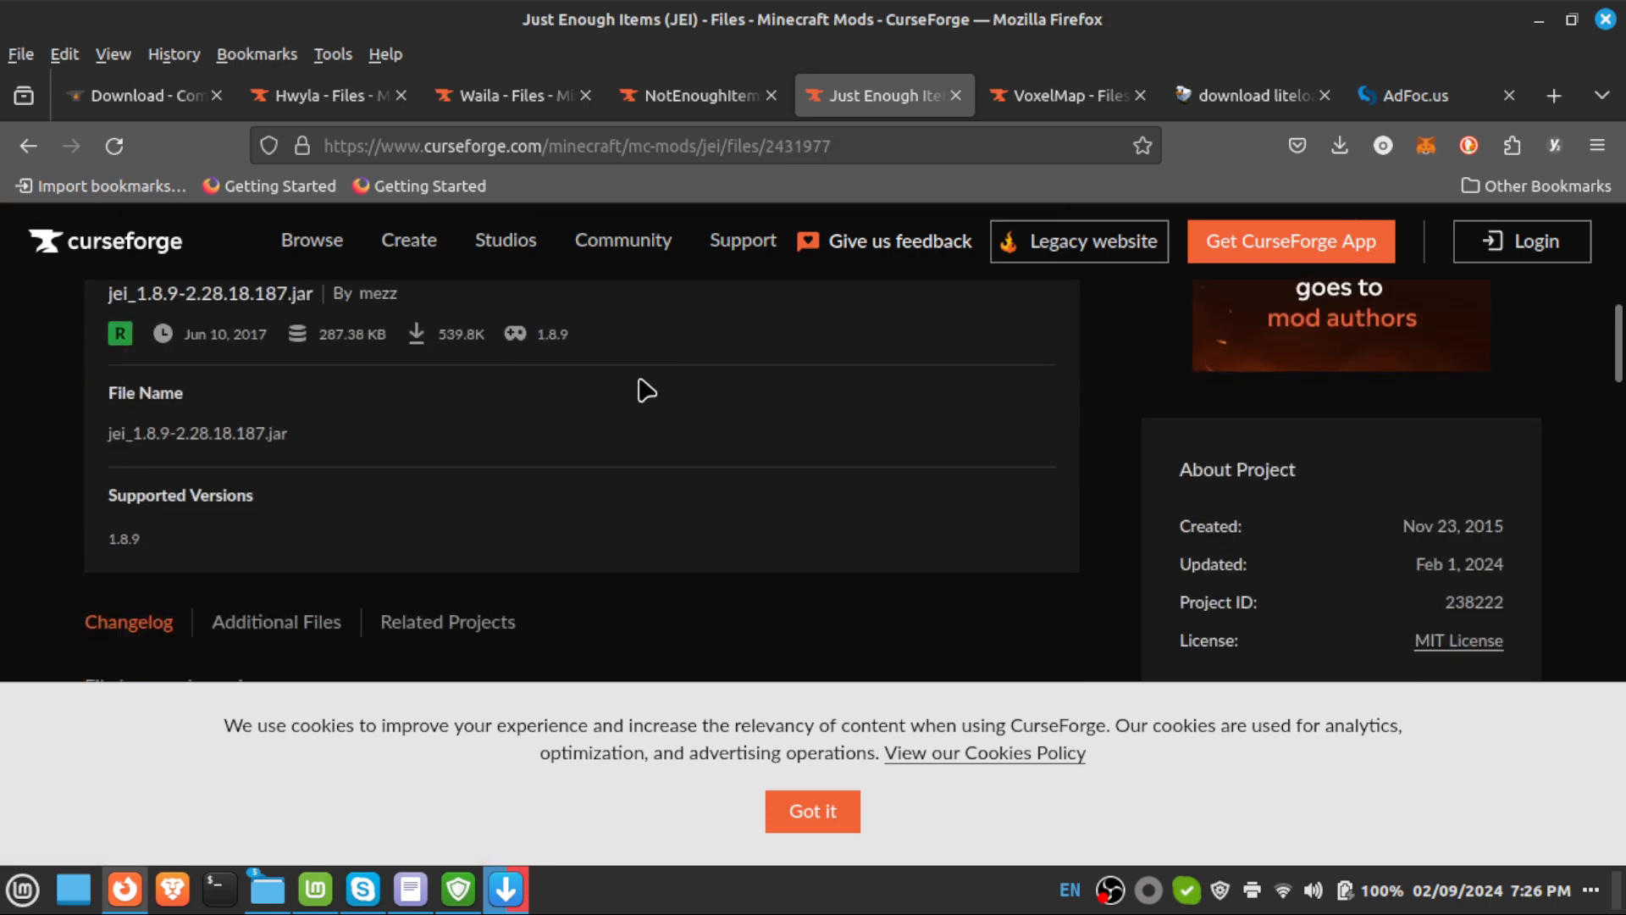
scroll(648, 406, up, 3)
scroll(654, 424, down, 2)
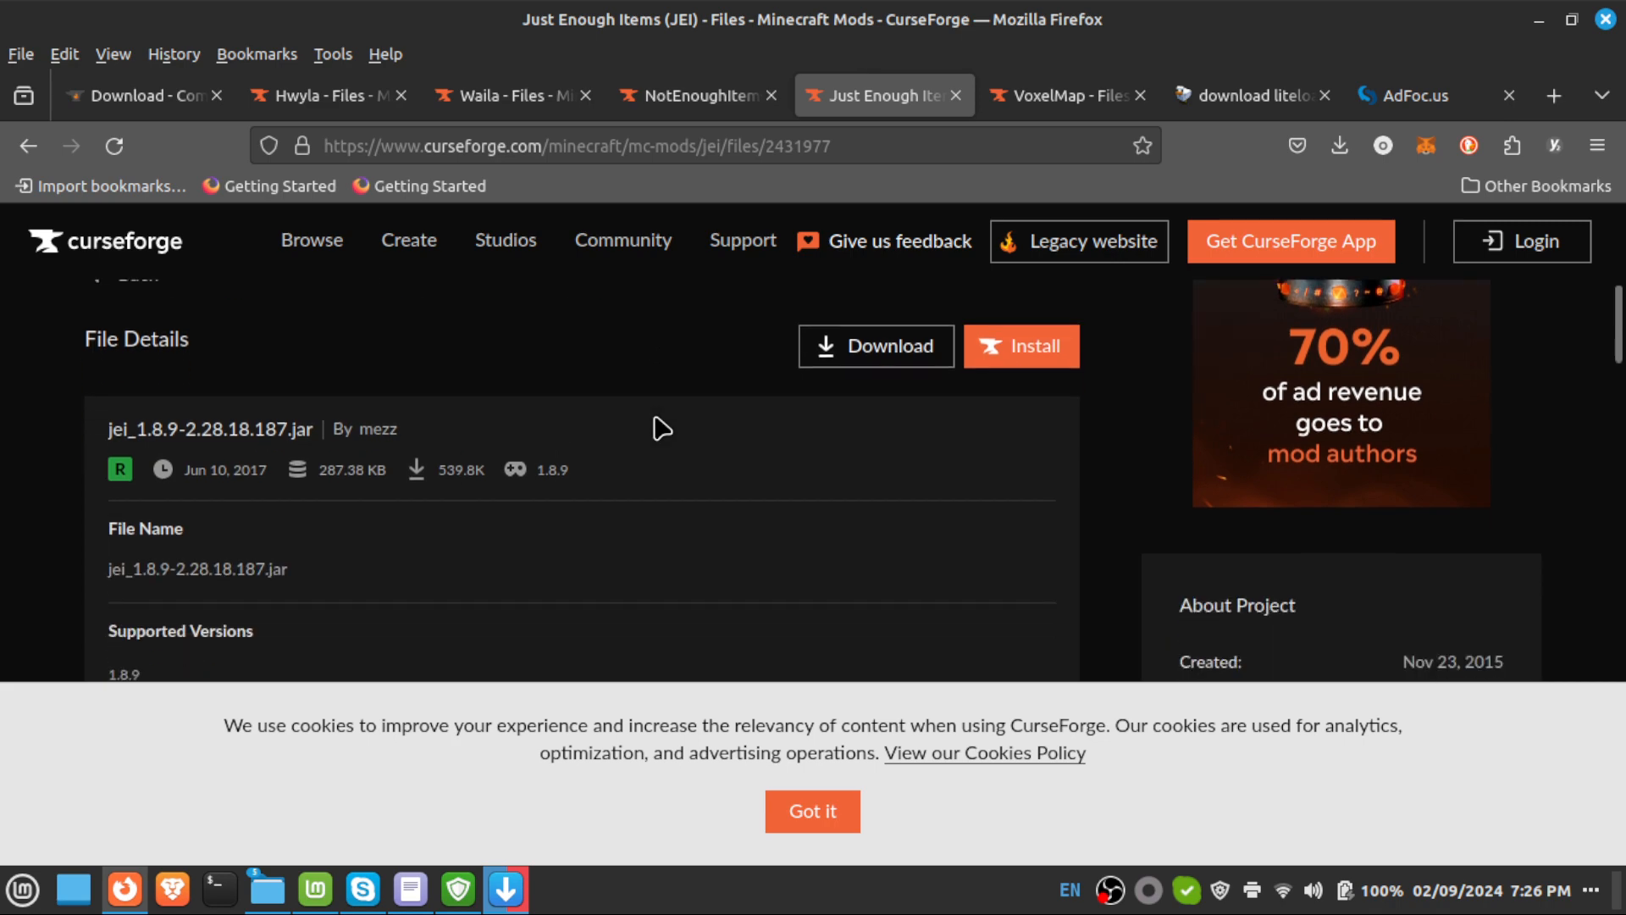
click(881, 353)
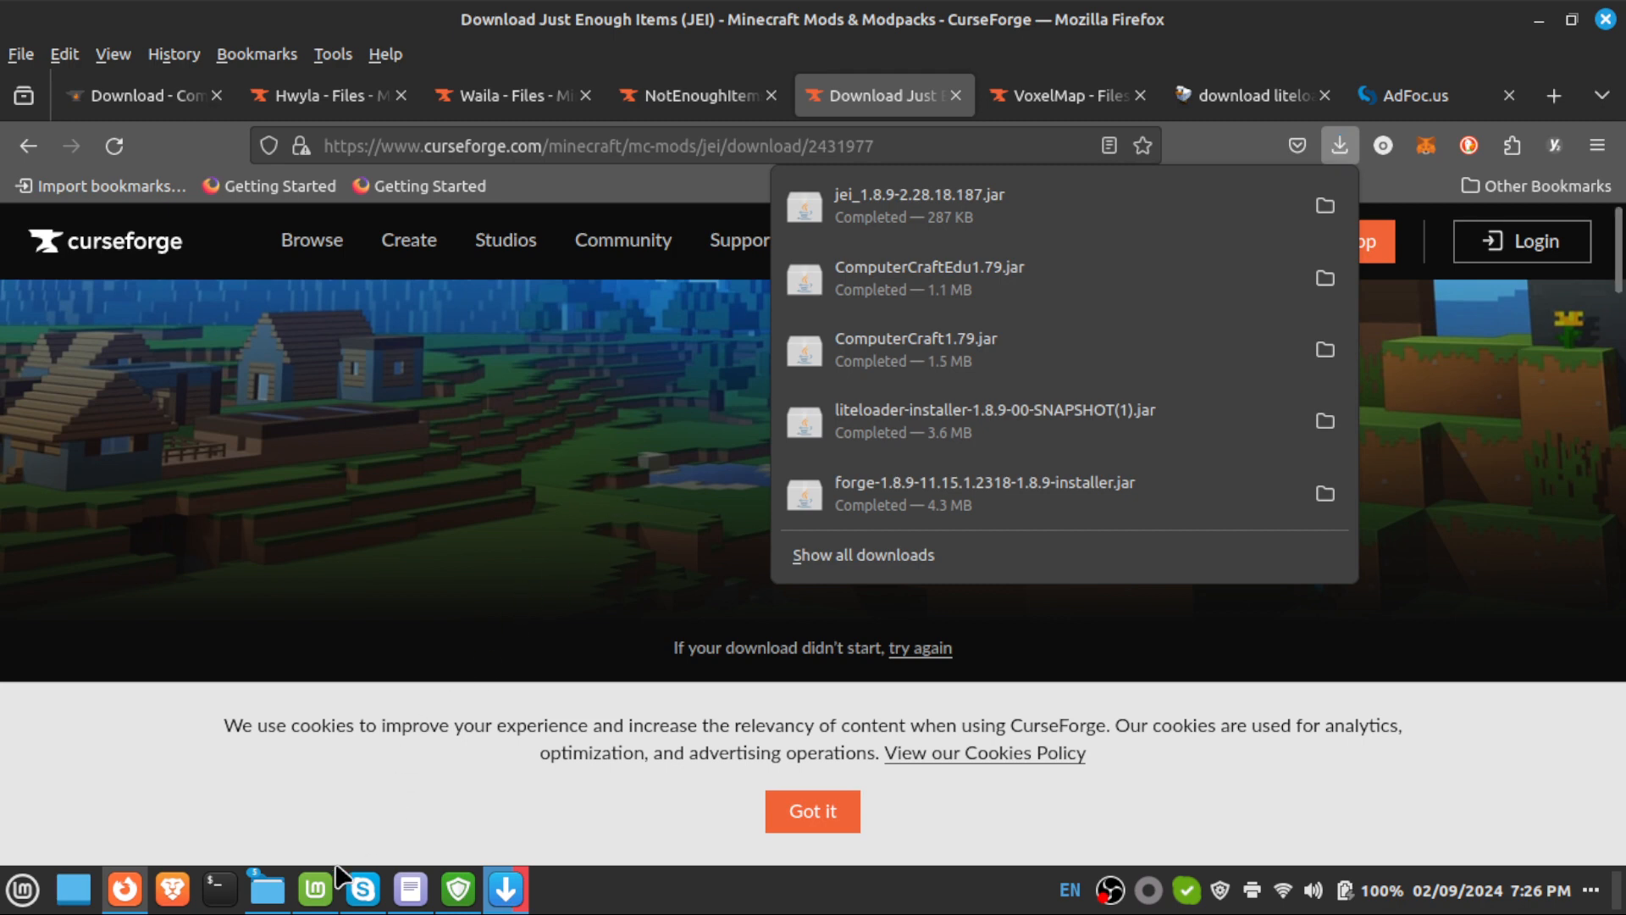
Open the ComputerCraft 1.79 modpack notes and review the minimum Minecraft version noted for Hwyla.
click(411, 896)
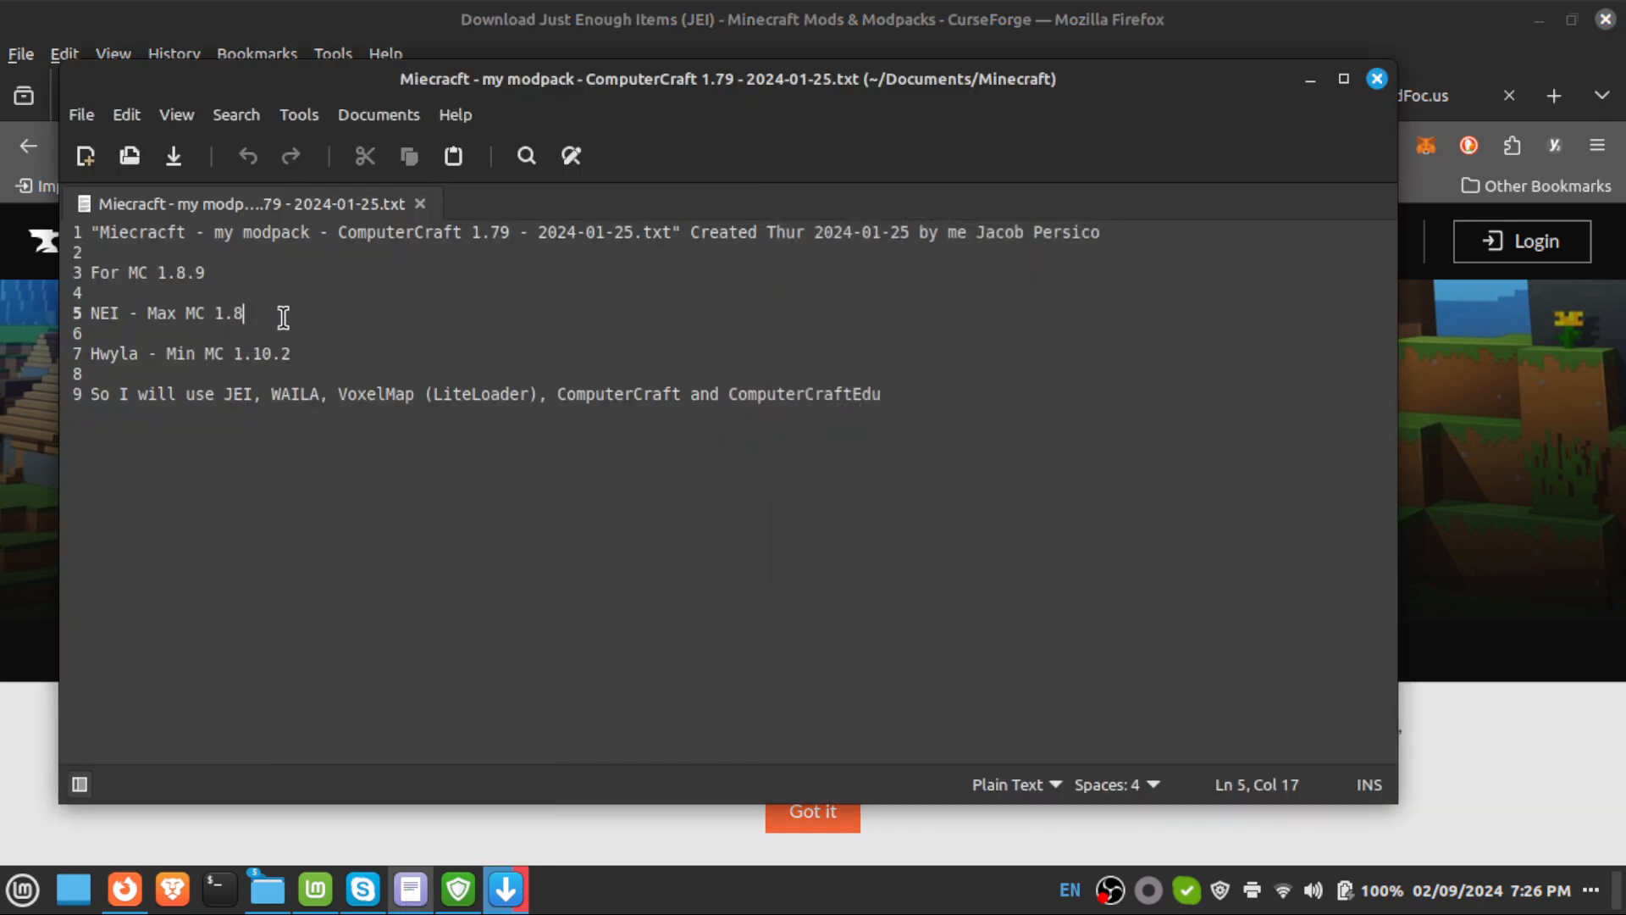
click(128, 354)
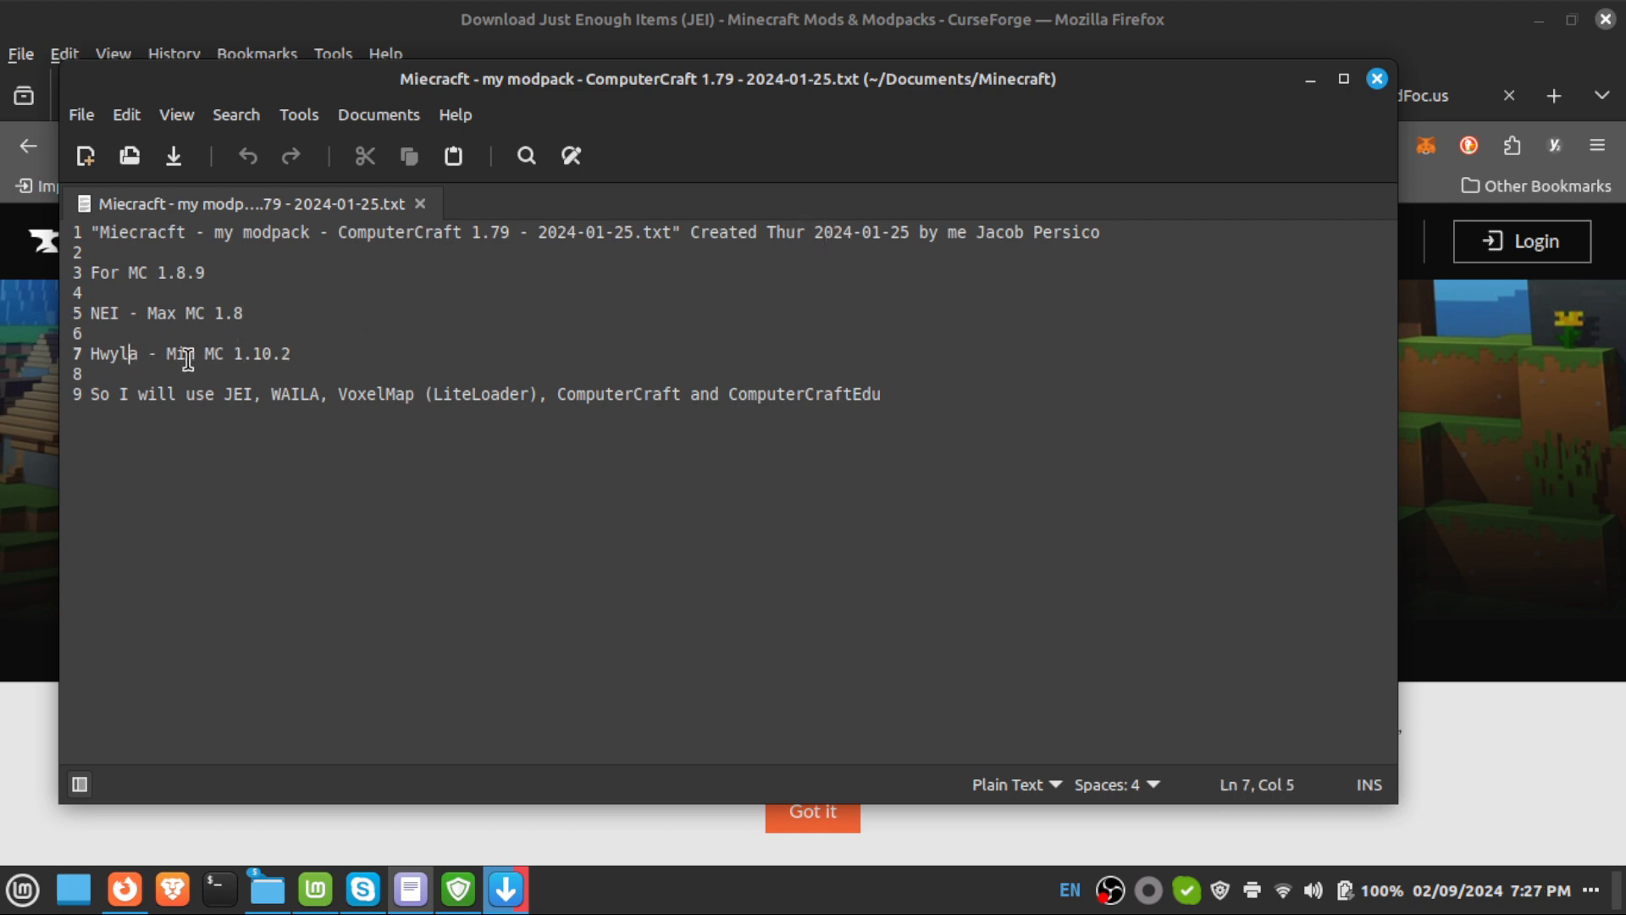
click(357, 352)
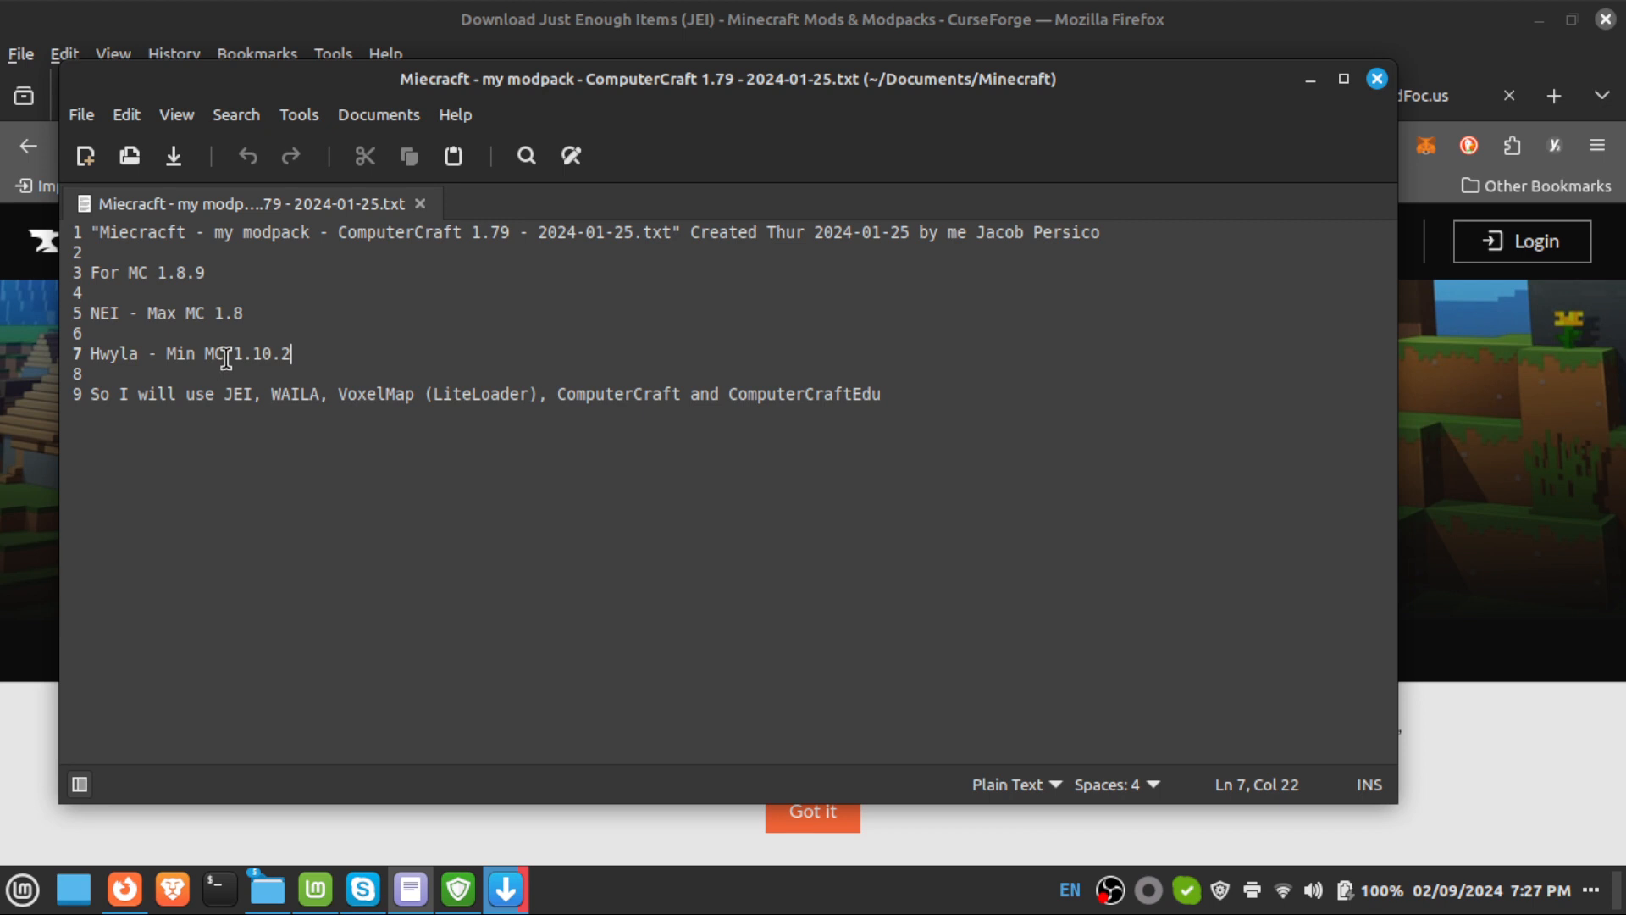
drag(229, 354, 305, 353)
click(328, 354)
Return to Firefox and examine the Waila files for Minecraft 1.8.9, checking them against the modpack notes.
click(936, 12)
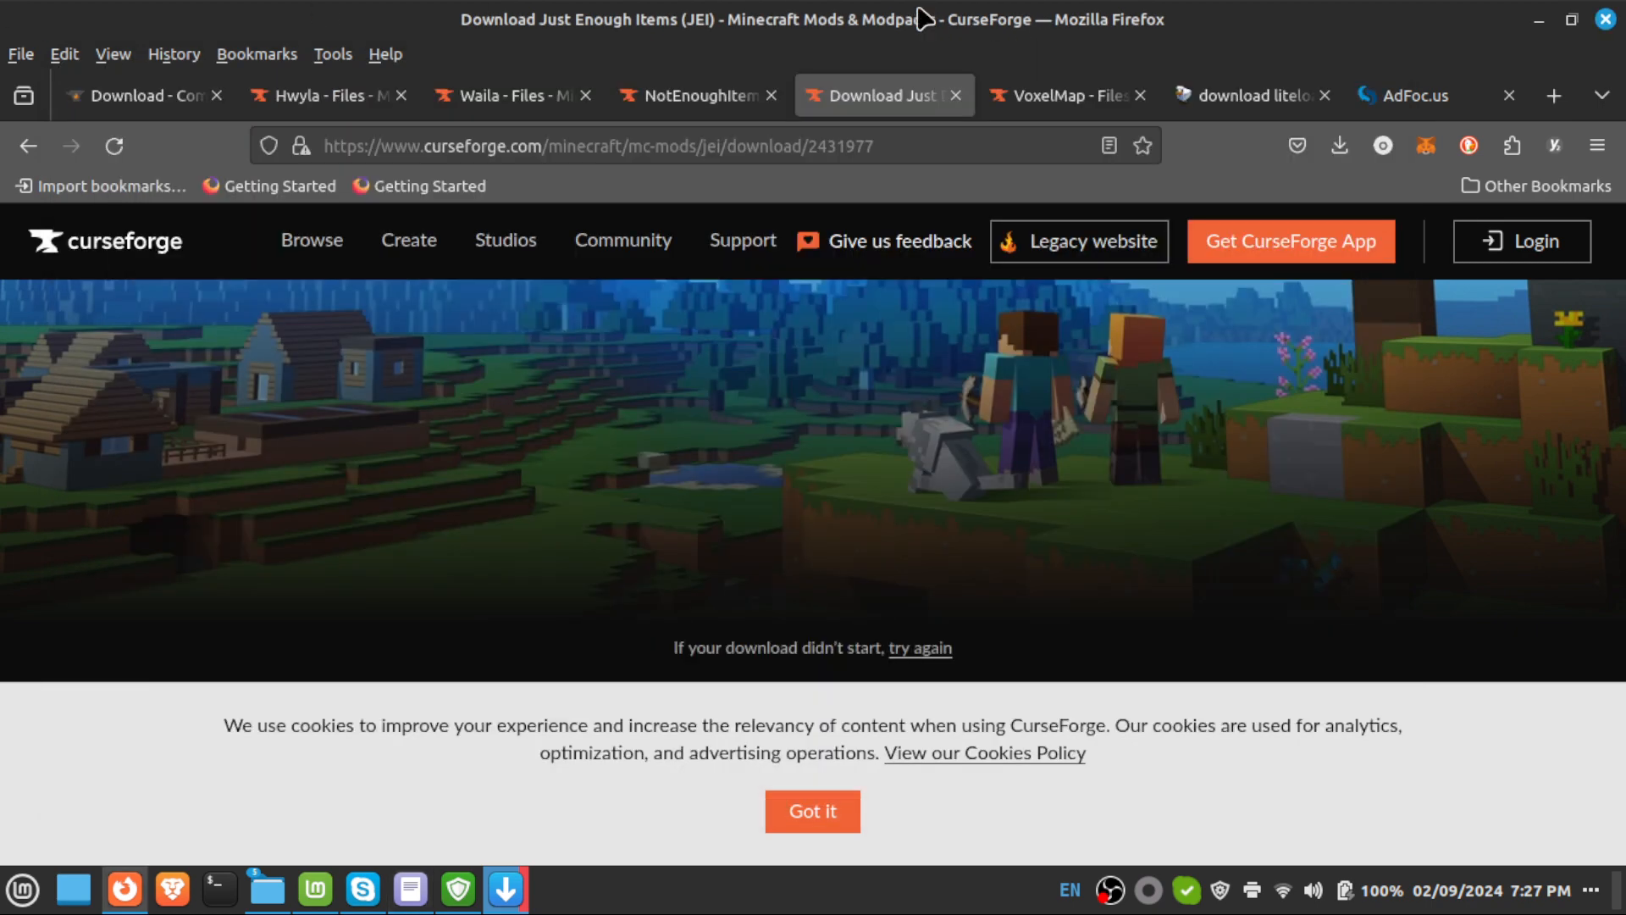
click(522, 100)
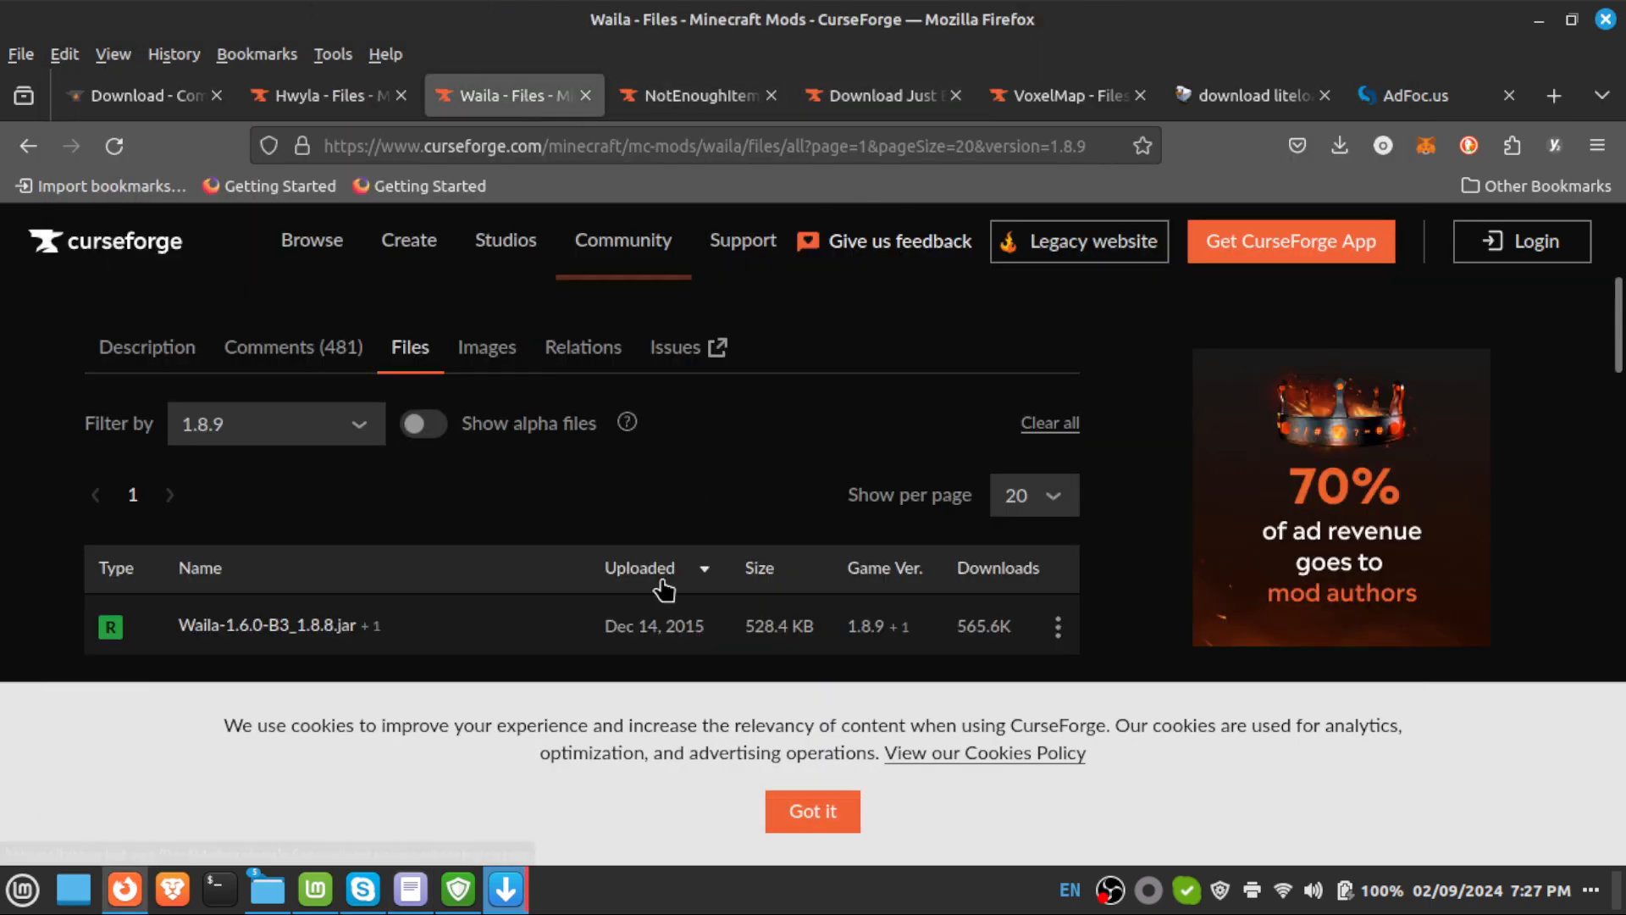
click(418, 903)
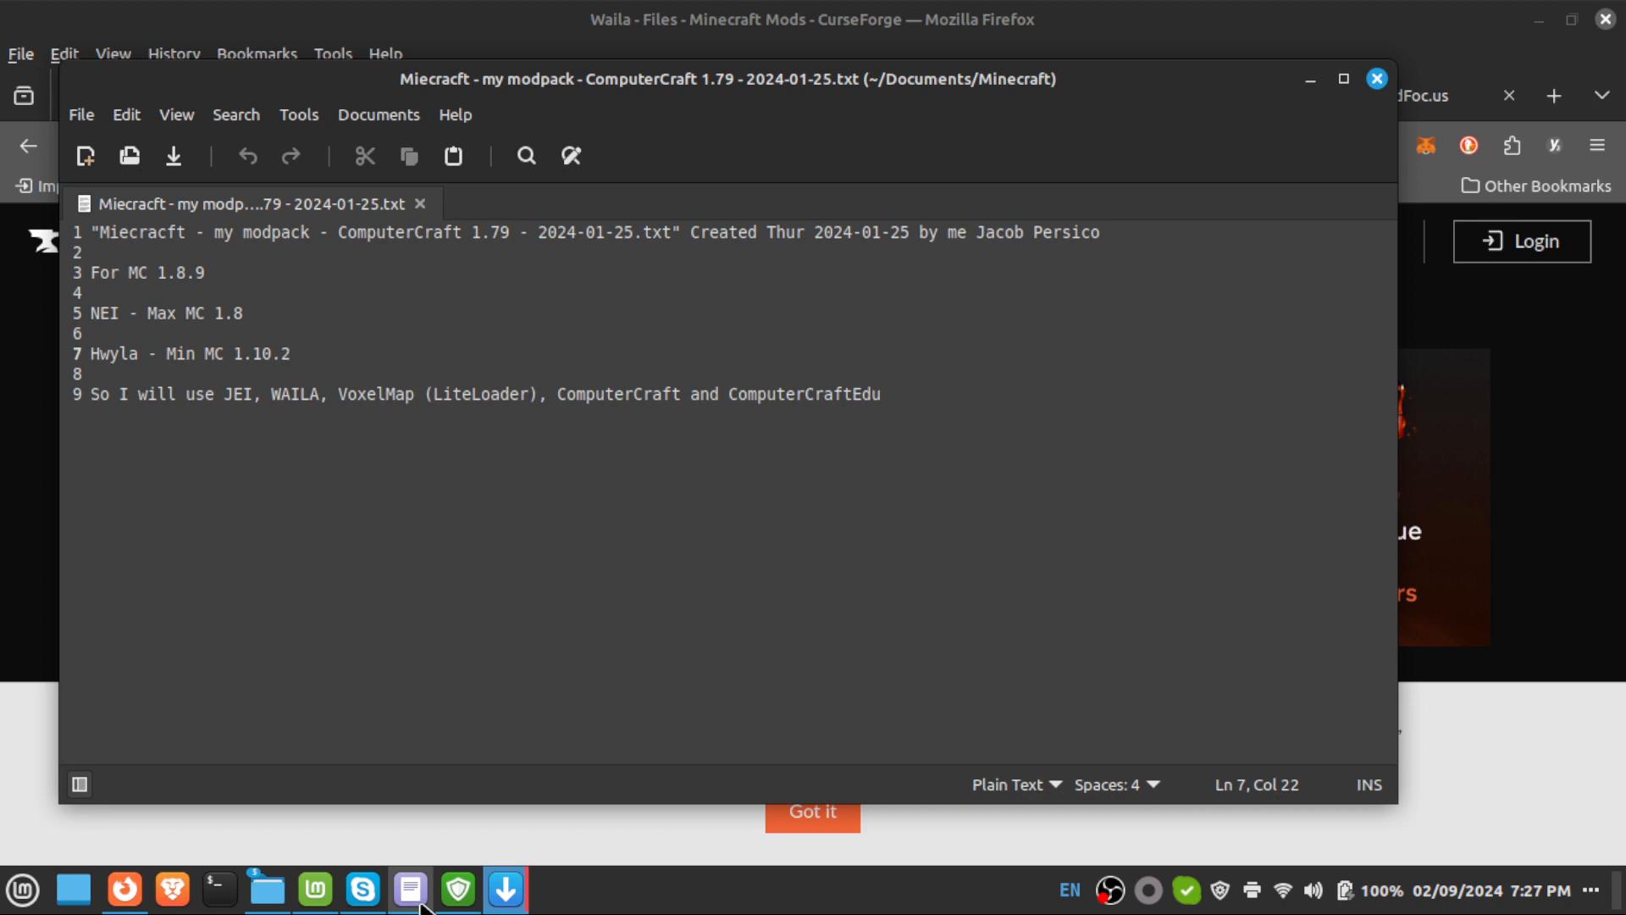
click(422, 904)
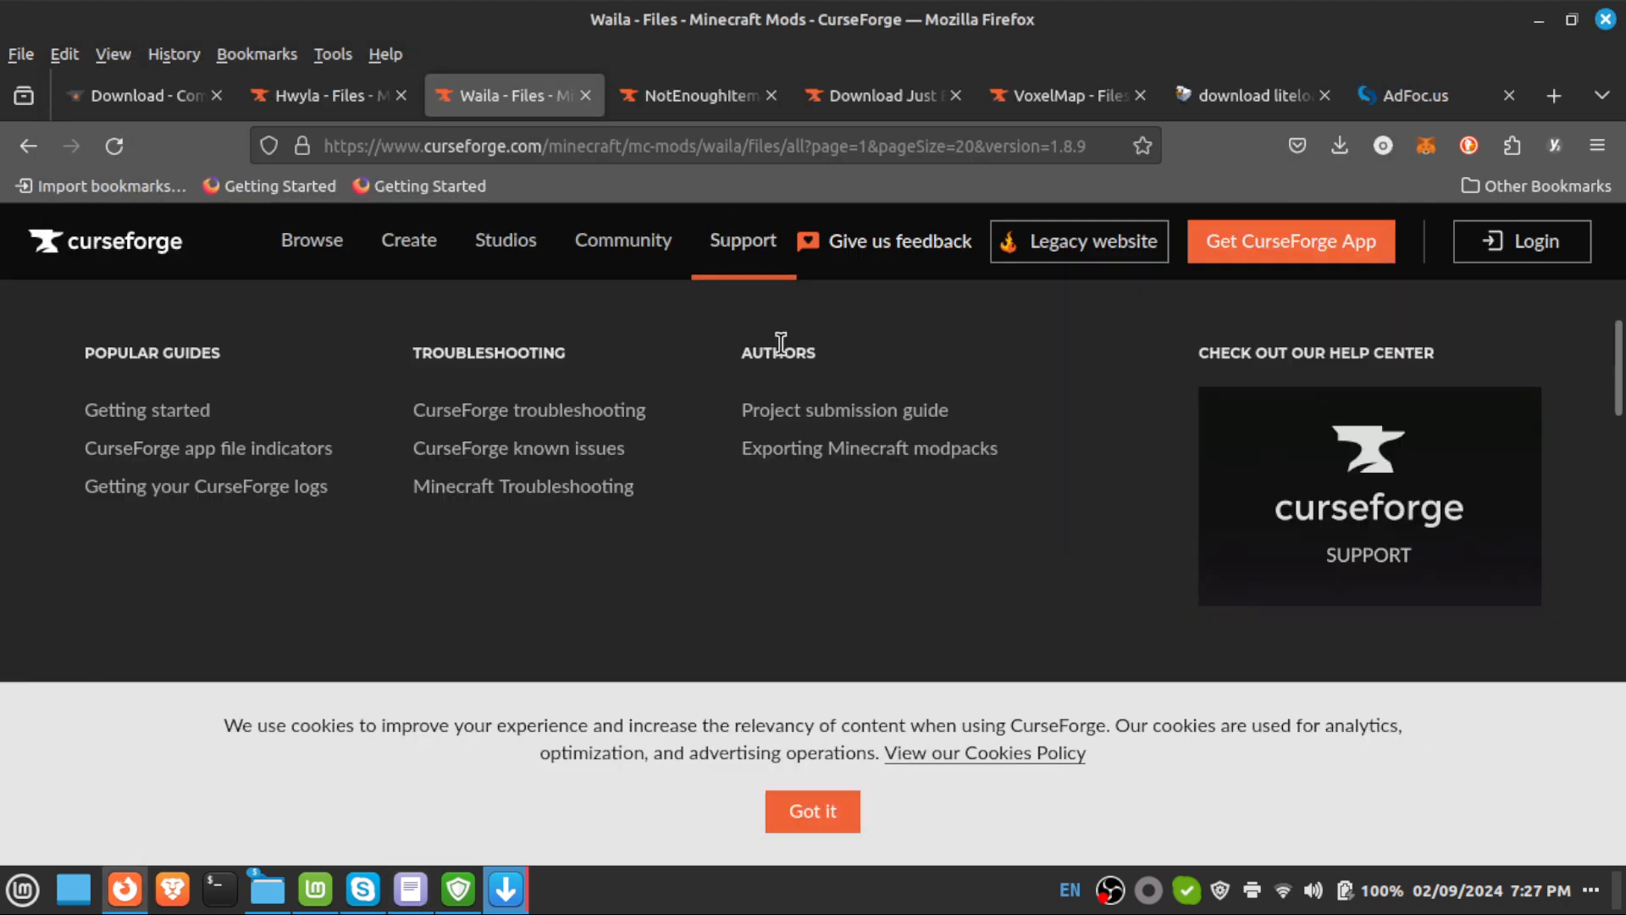
mouse_move(642, 208)
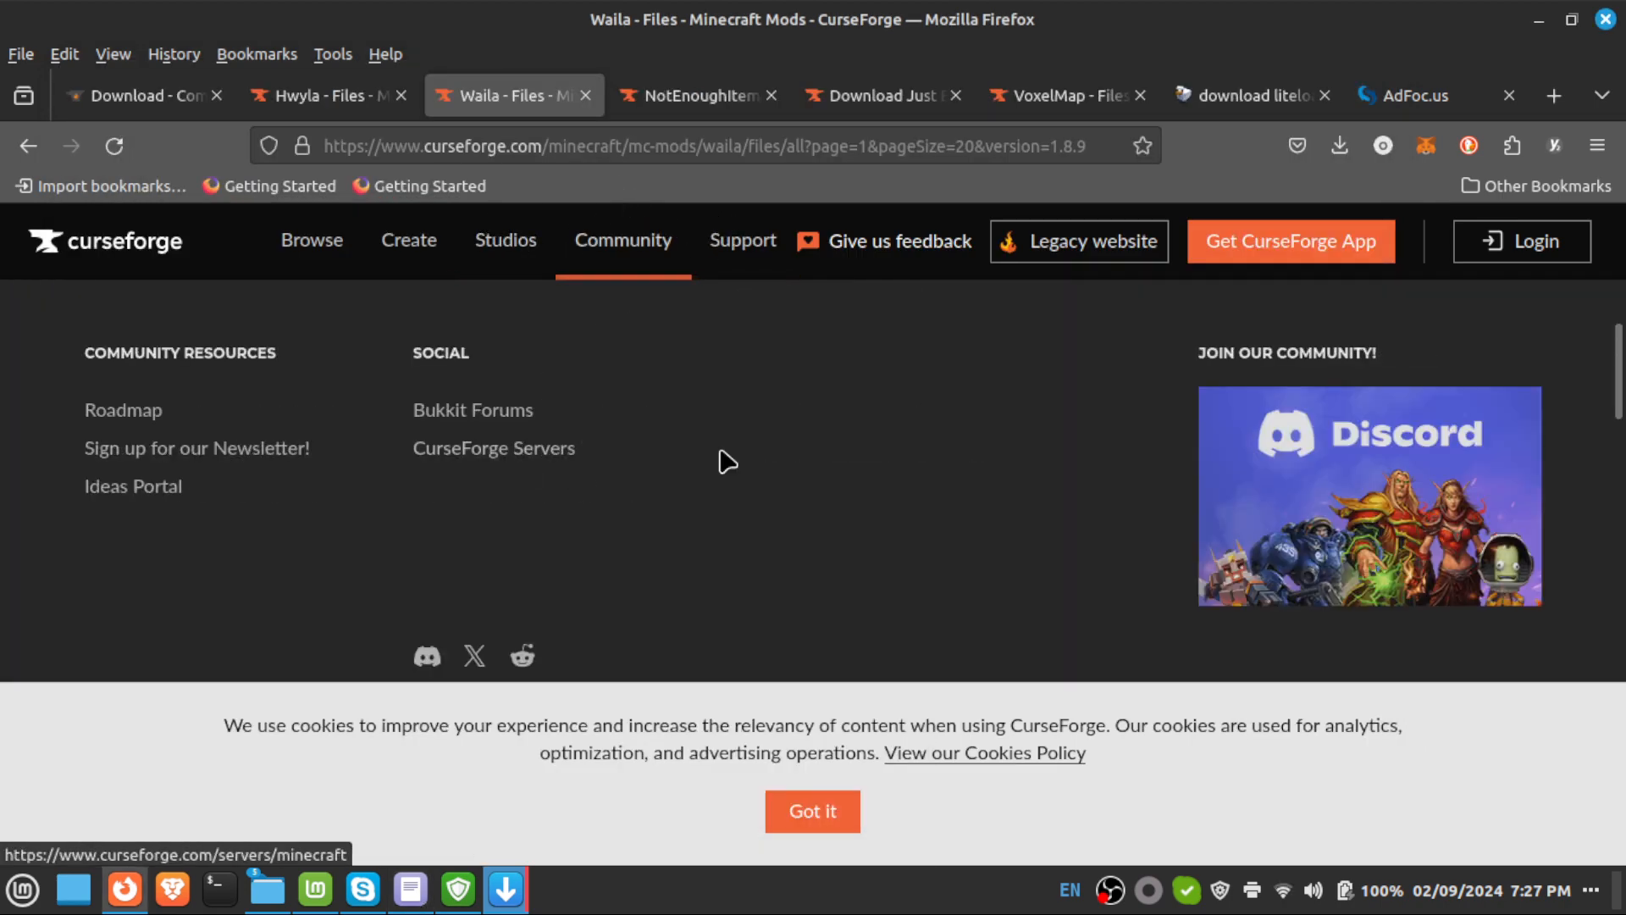
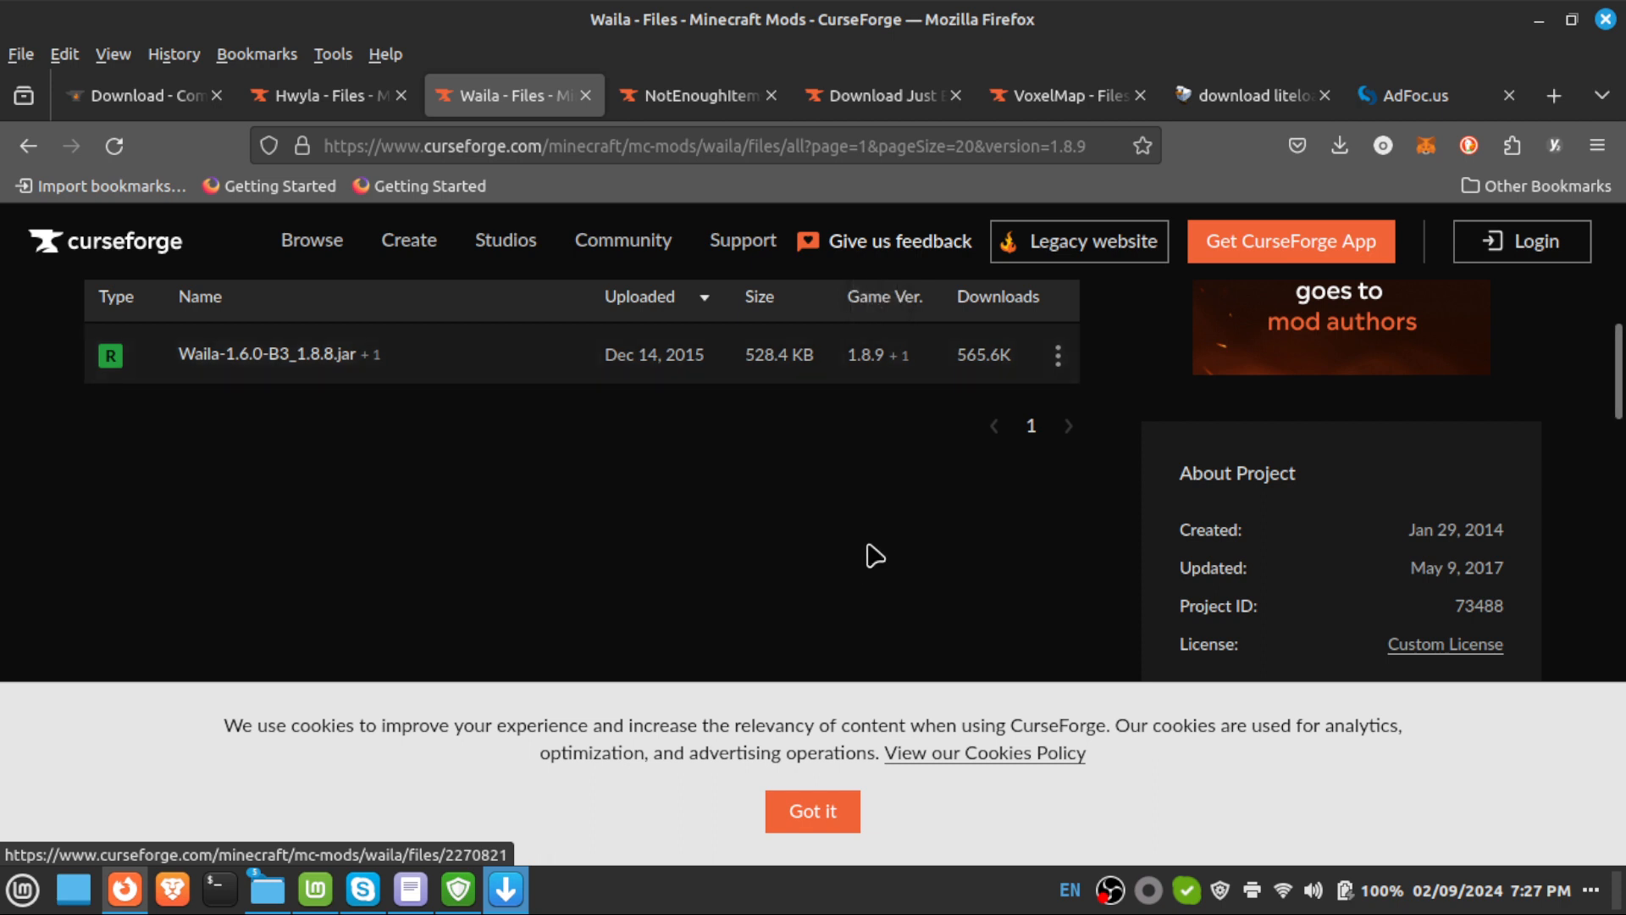
scroll(678, 398, up, 4)
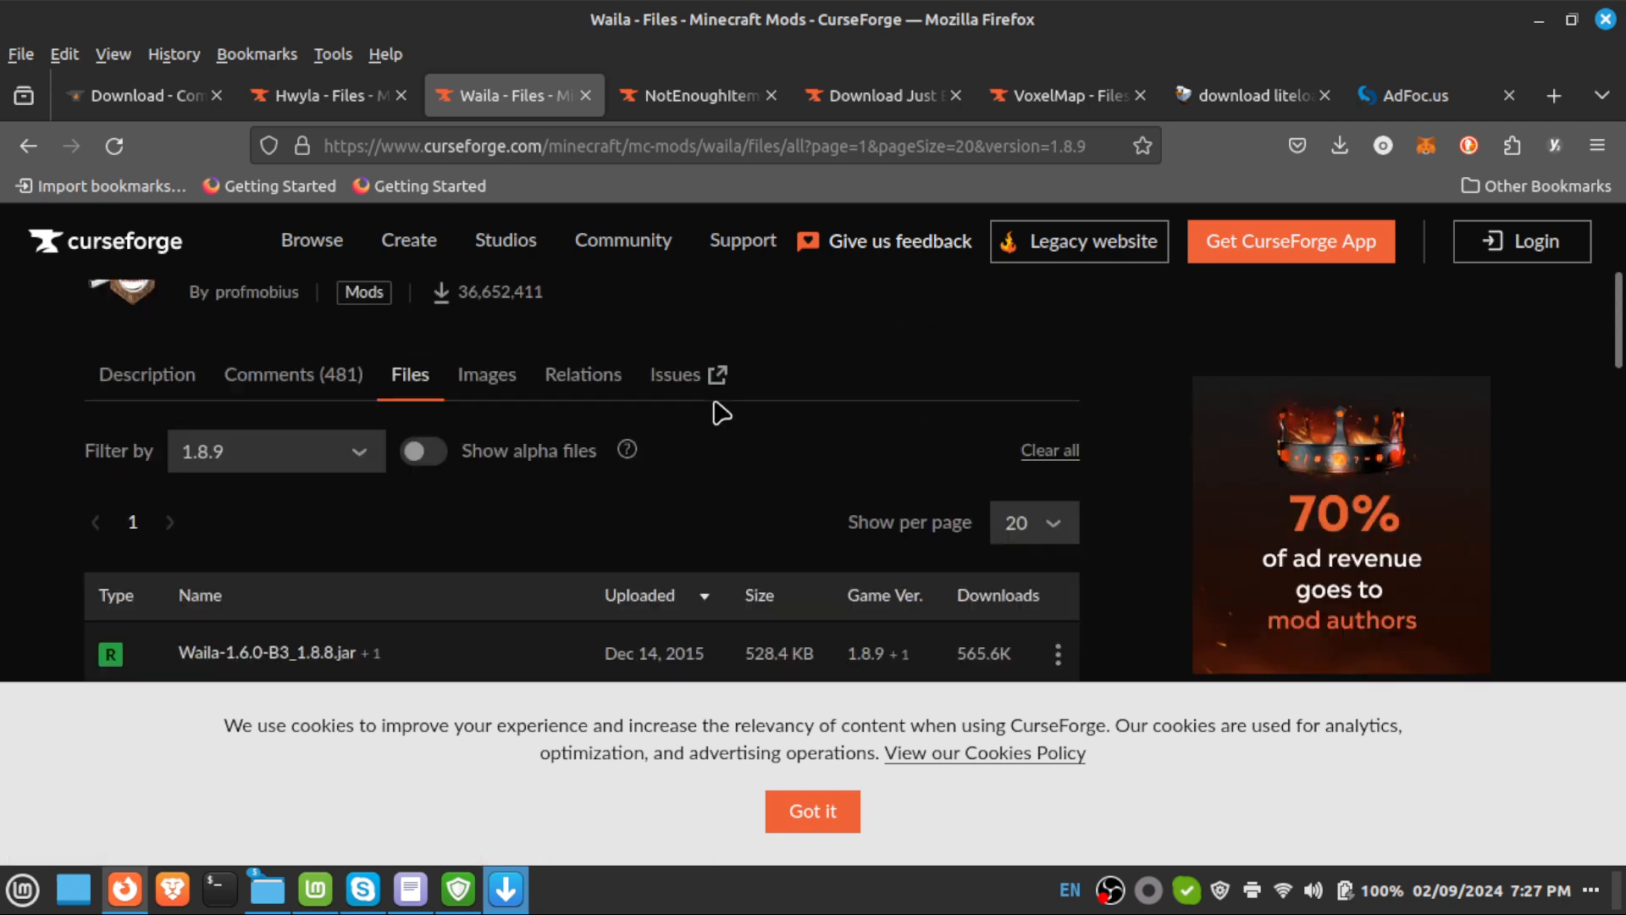
scroll(813, 389, down, 3)
scroll(824, 389, up, 2)
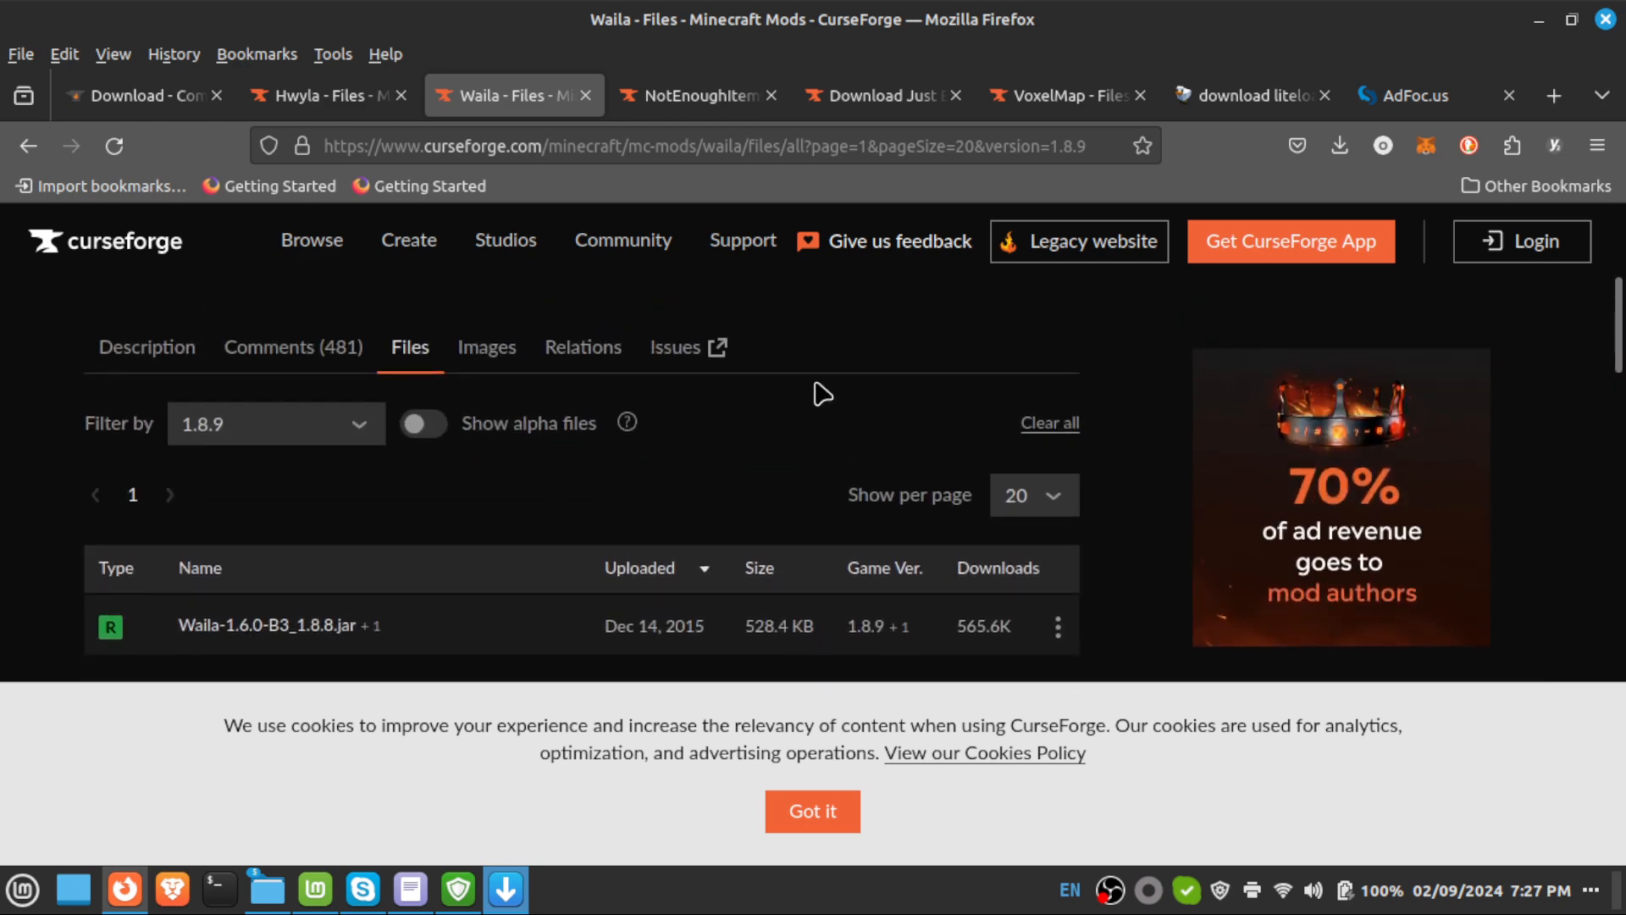
scroll(822, 394, down, 2)
scroll(818, 392, up, 3)
scroll(818, 392, down, 2)
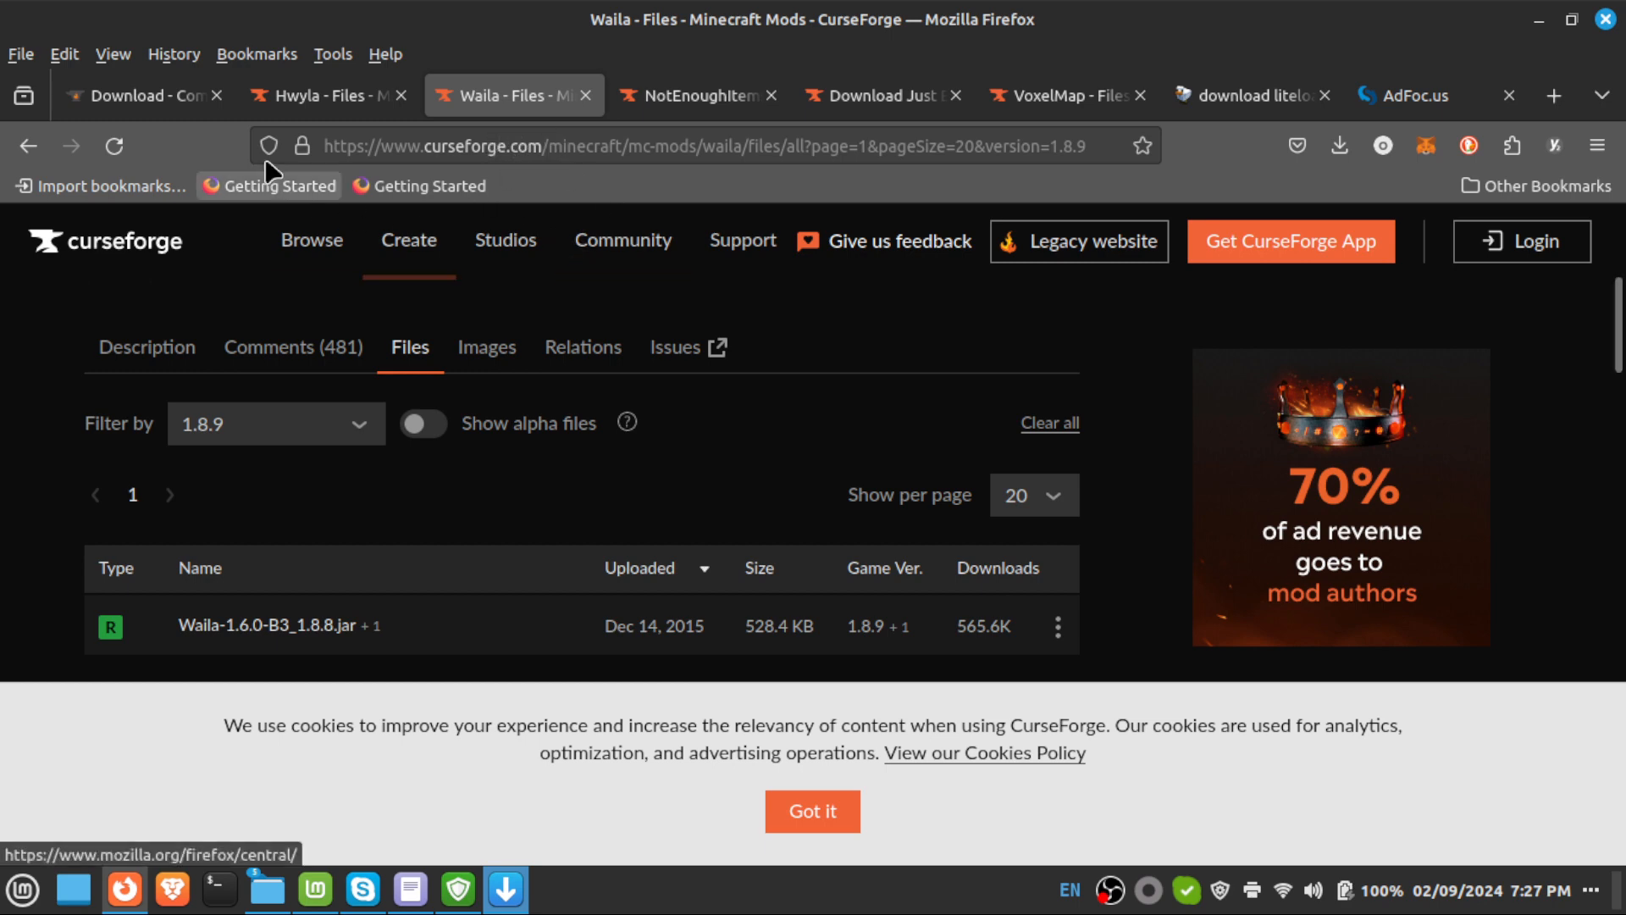
mouse_move(409, 240)
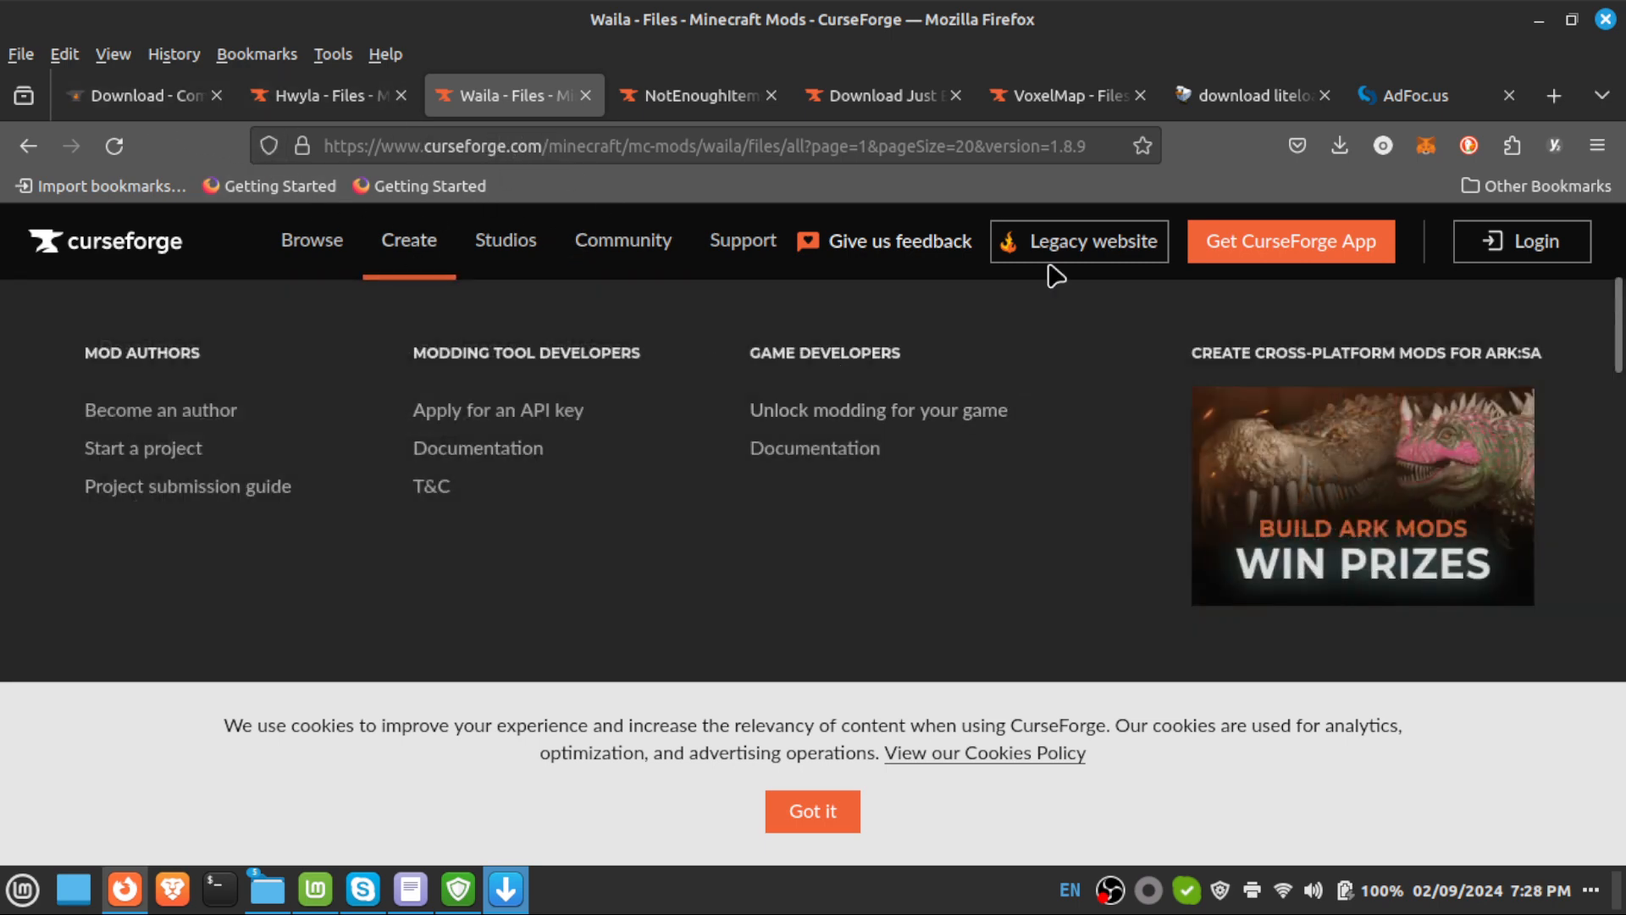
scroll(924, 362, down, 2)
scroll(911, 360, up, 2)
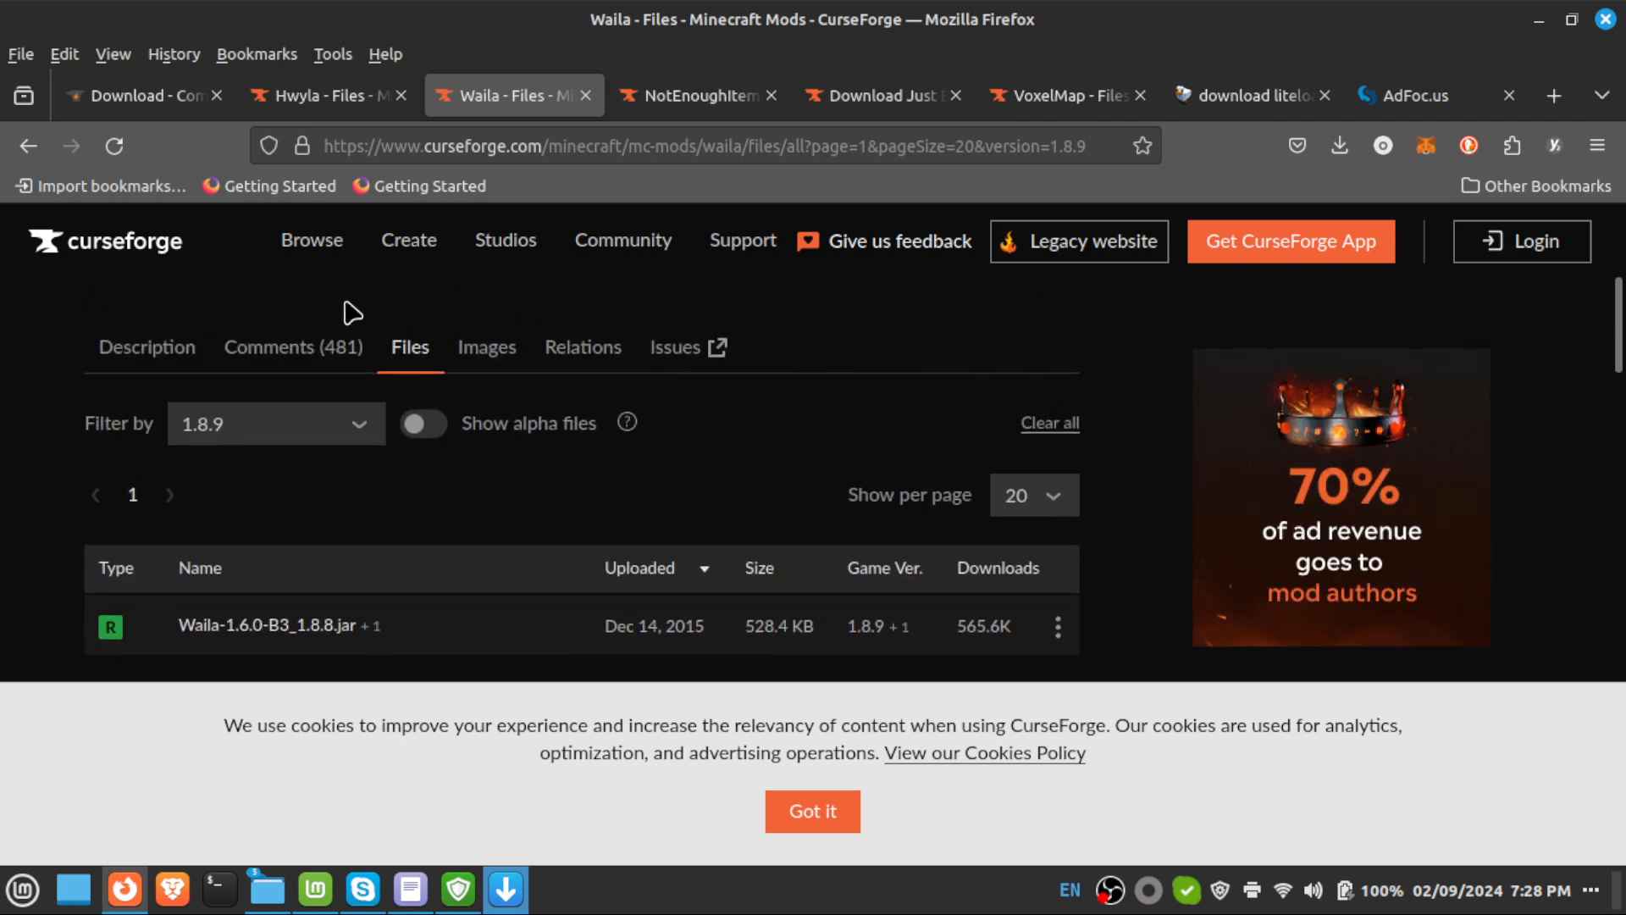
scroll(873, 372, down, 2)
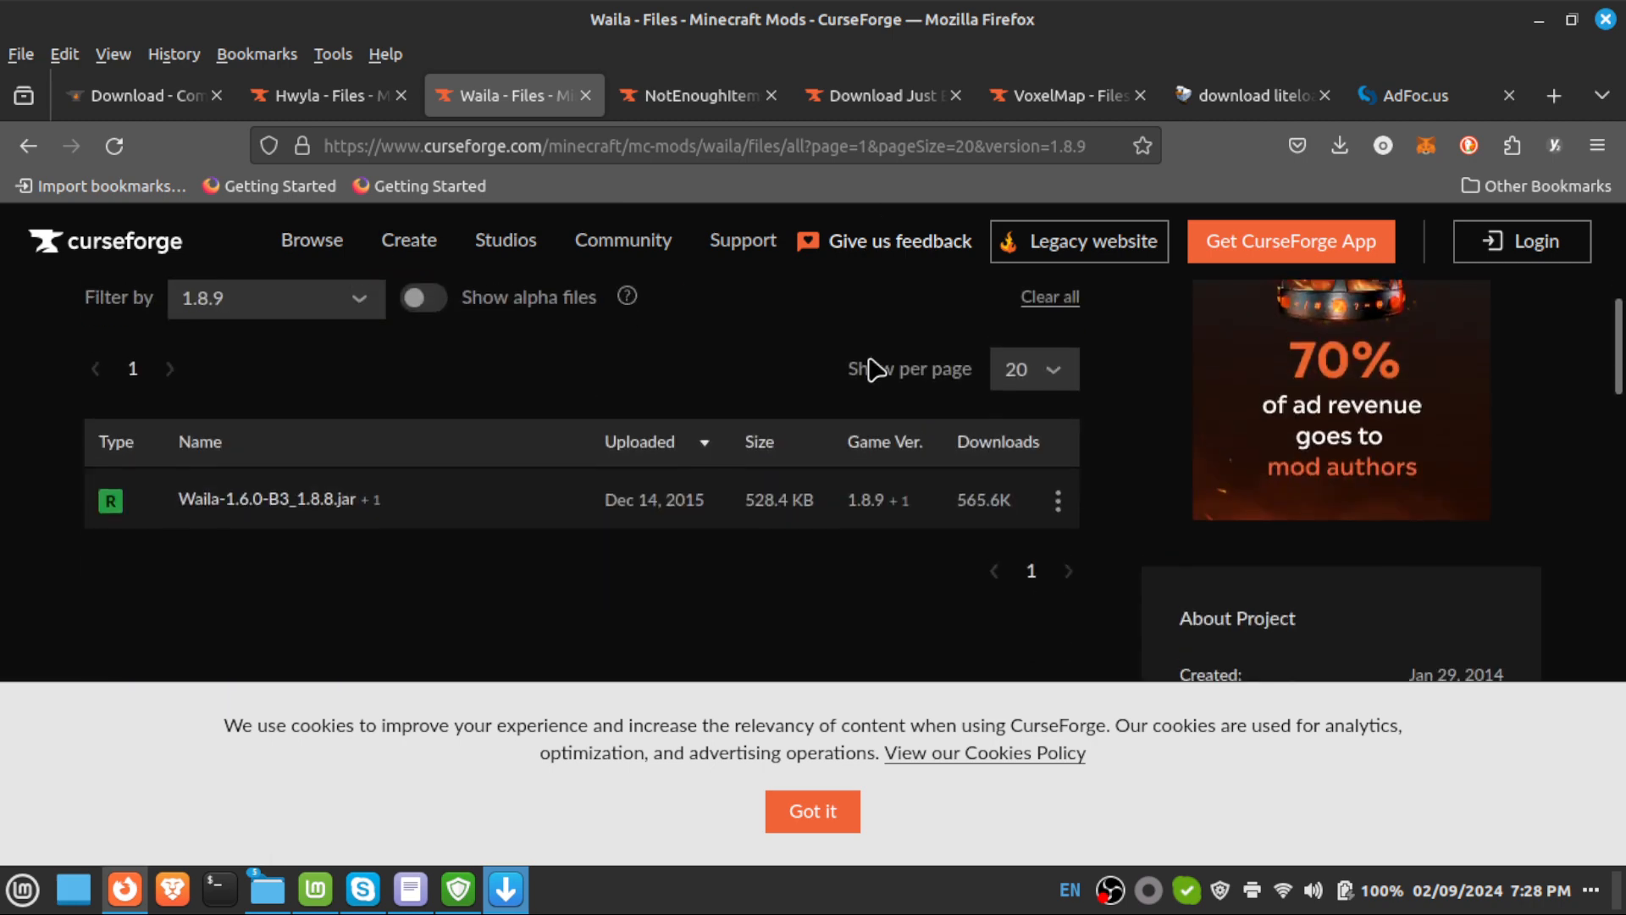
scroll(855, 360, up, 2)
scroll(855, 360, down, 2)
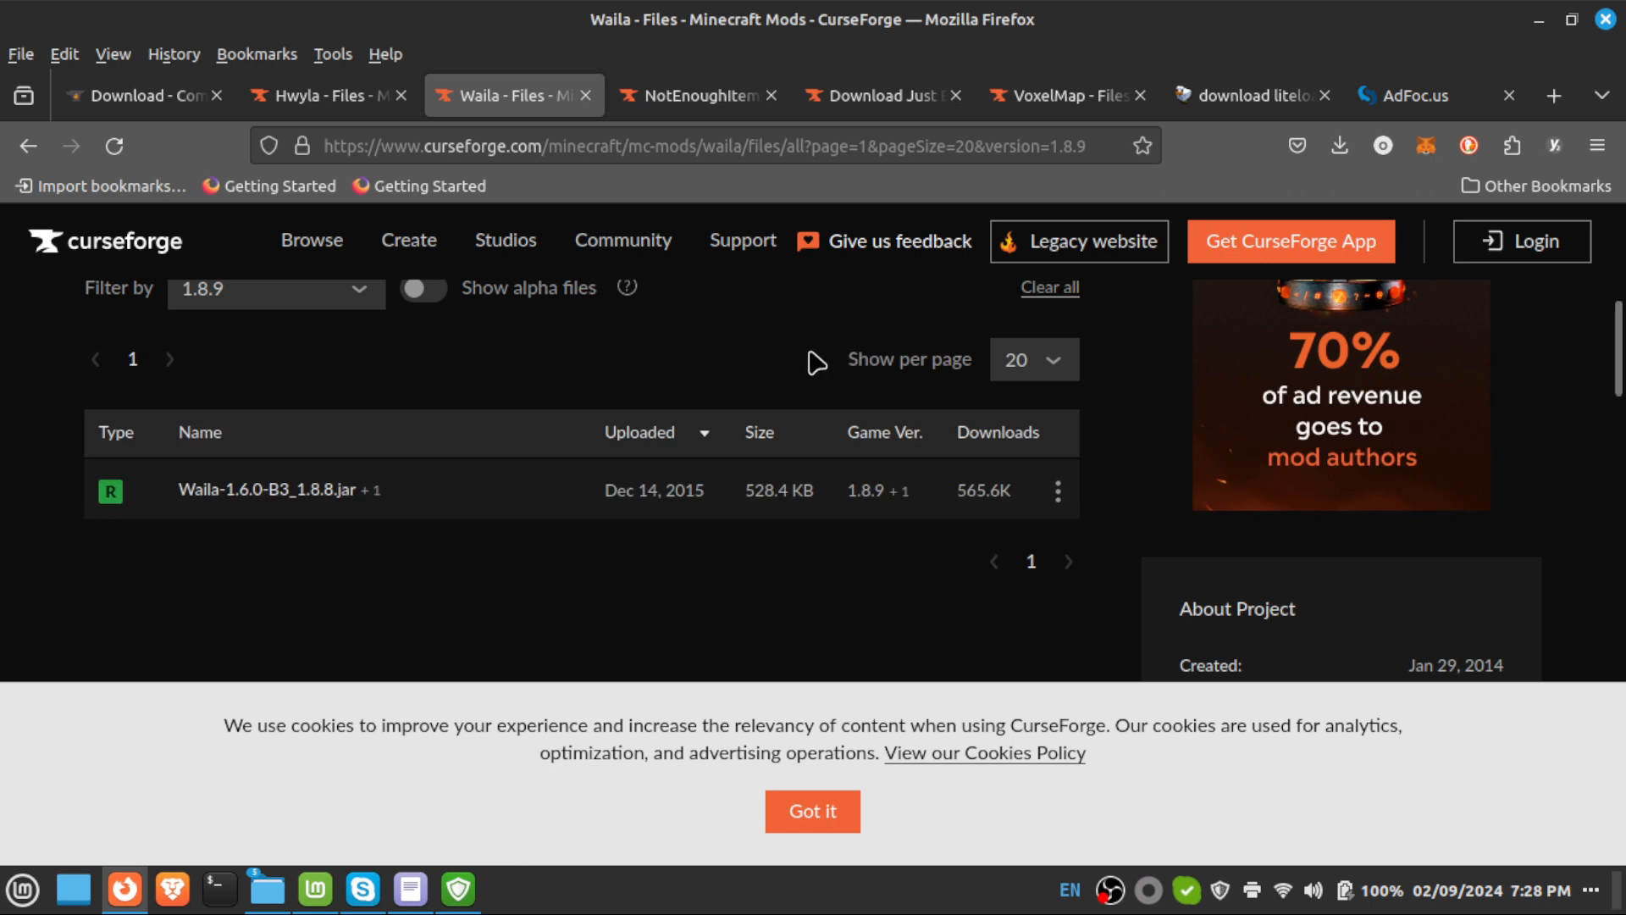
Download Waila-1.6.0-B3_1.8.8.jar from CurseForge as a file, without the CurseForge app.
scroll(816, 362, up, 2)
scroll(593, 474, down, 2)
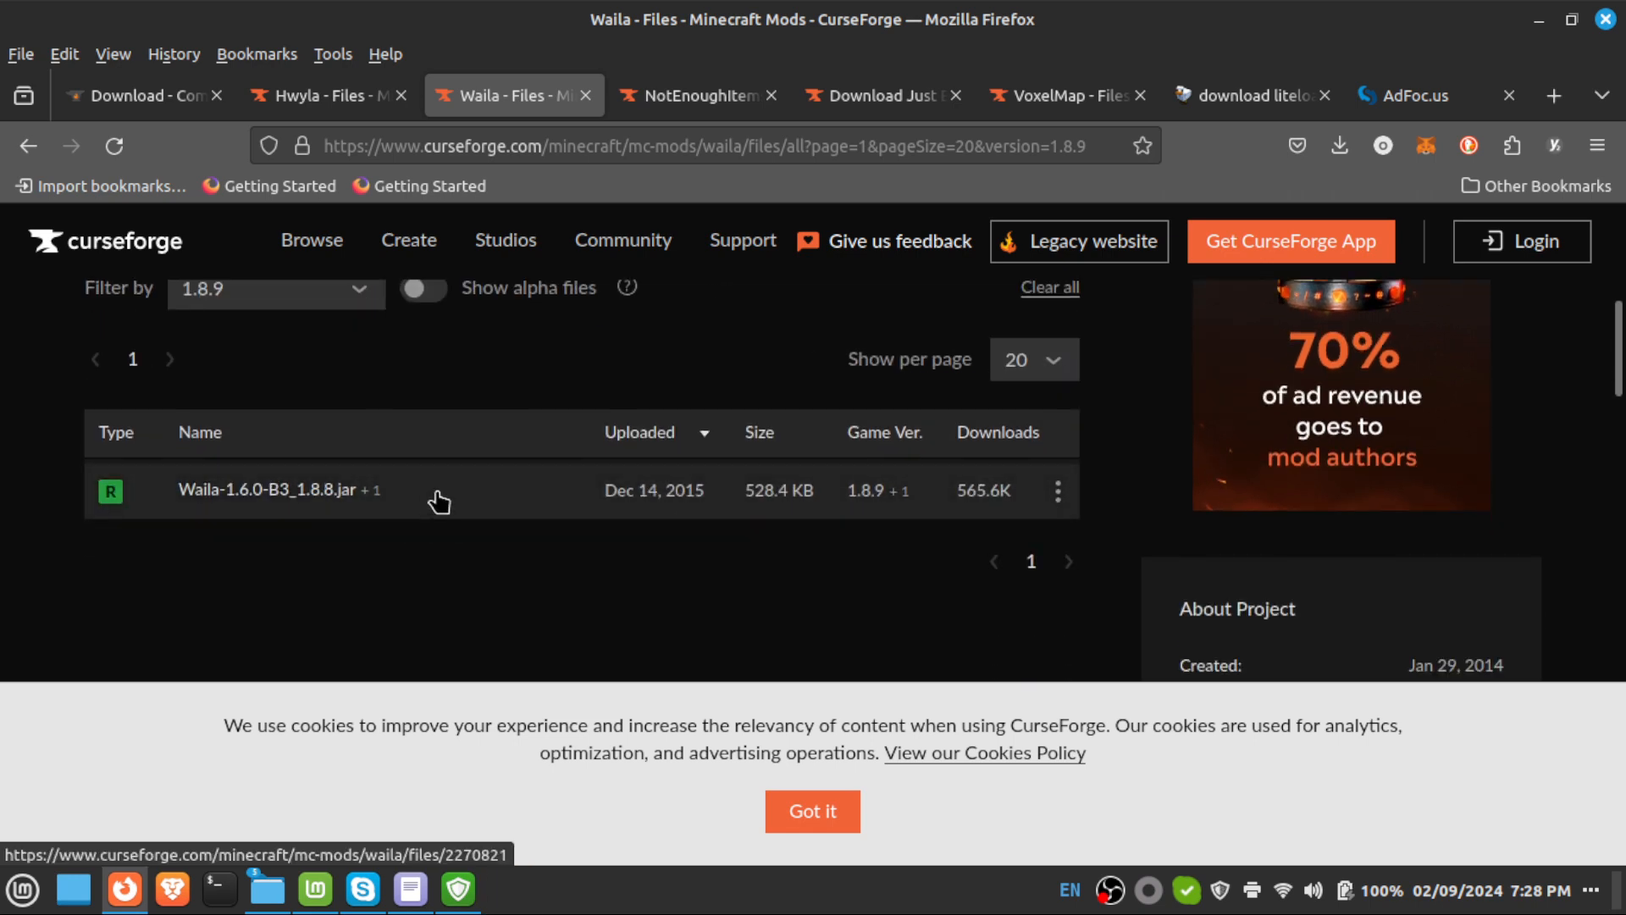
click(439, 501)
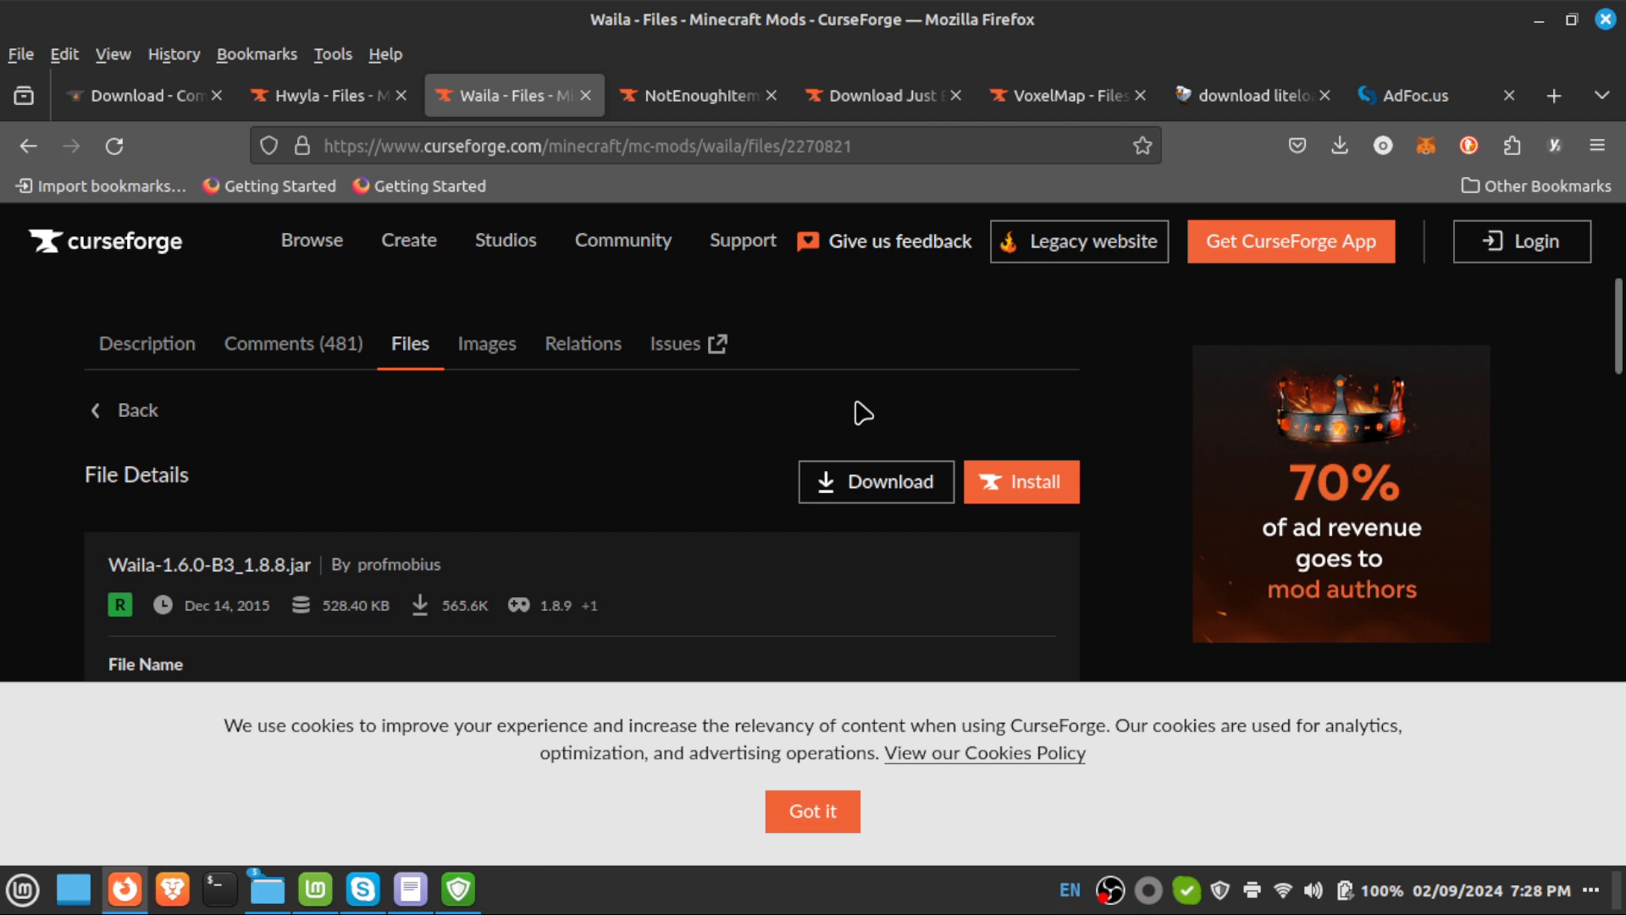
click(877, 500)
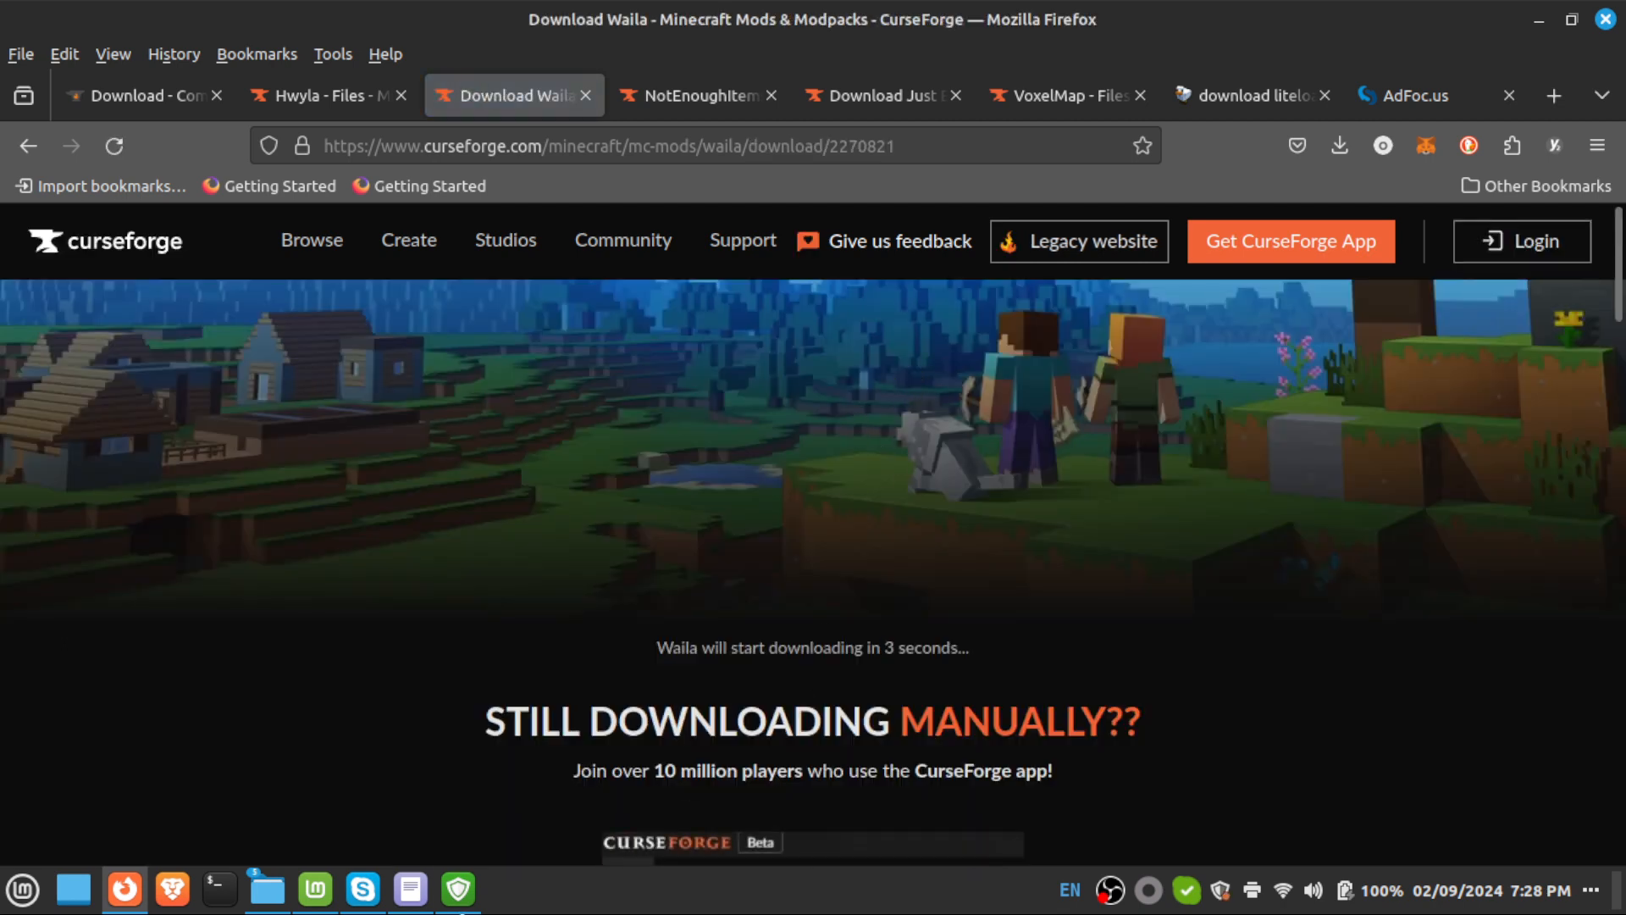
Check the mod list in the modpack notes and download (Liteloader) VoxelMap for 1.8.9 from CurseForge in Firefox.
click(413, 891)
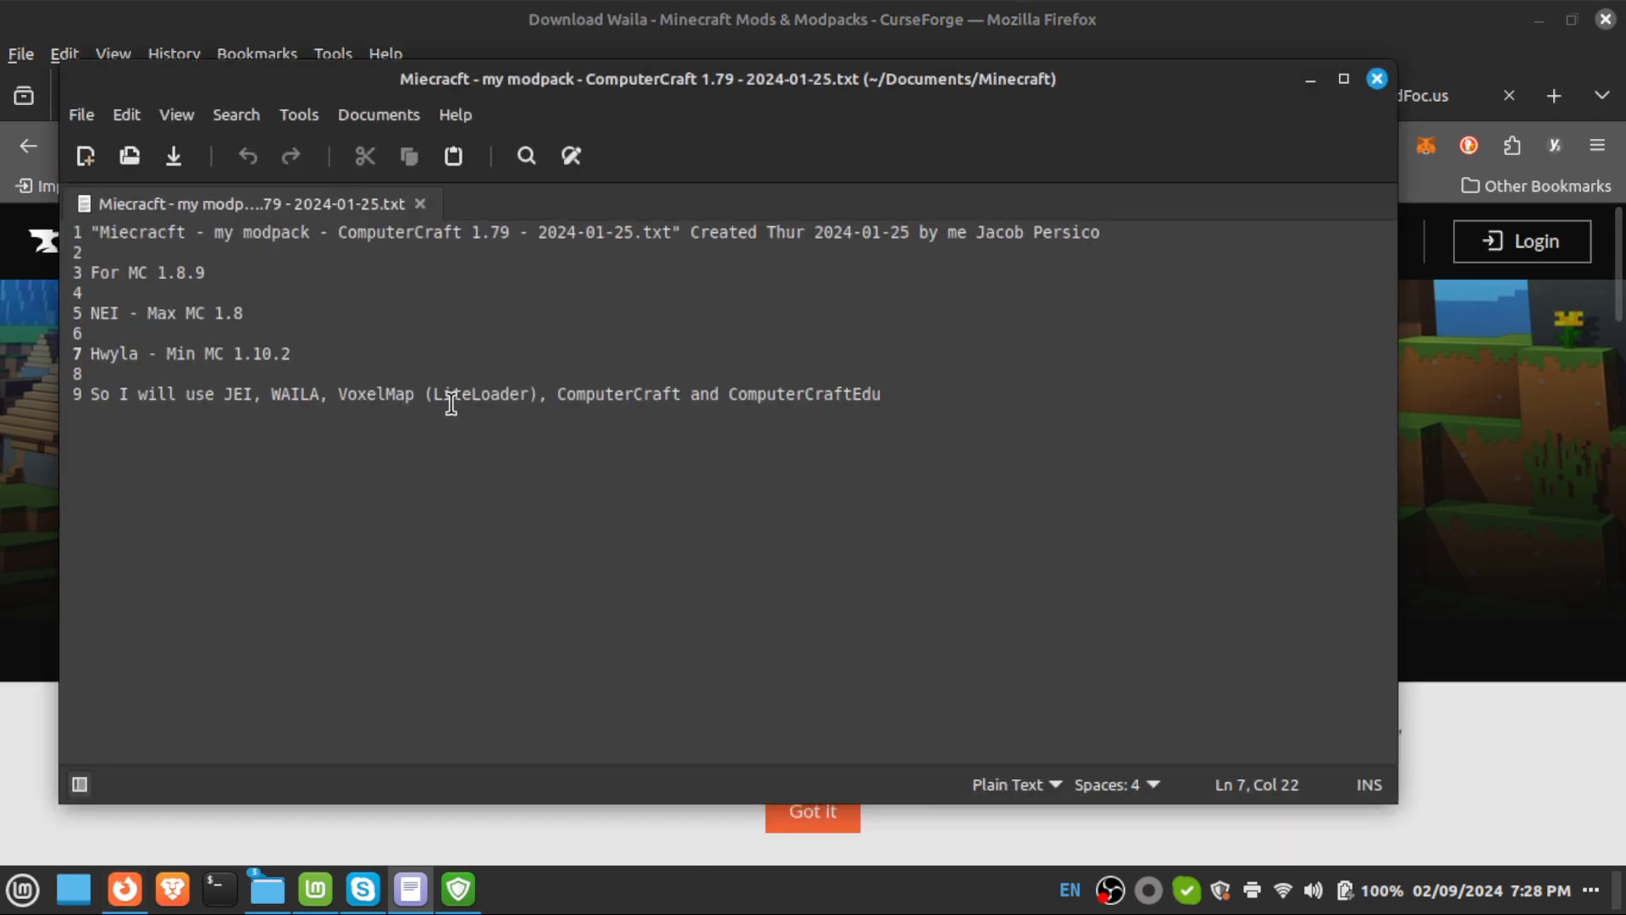
click(865, 23)
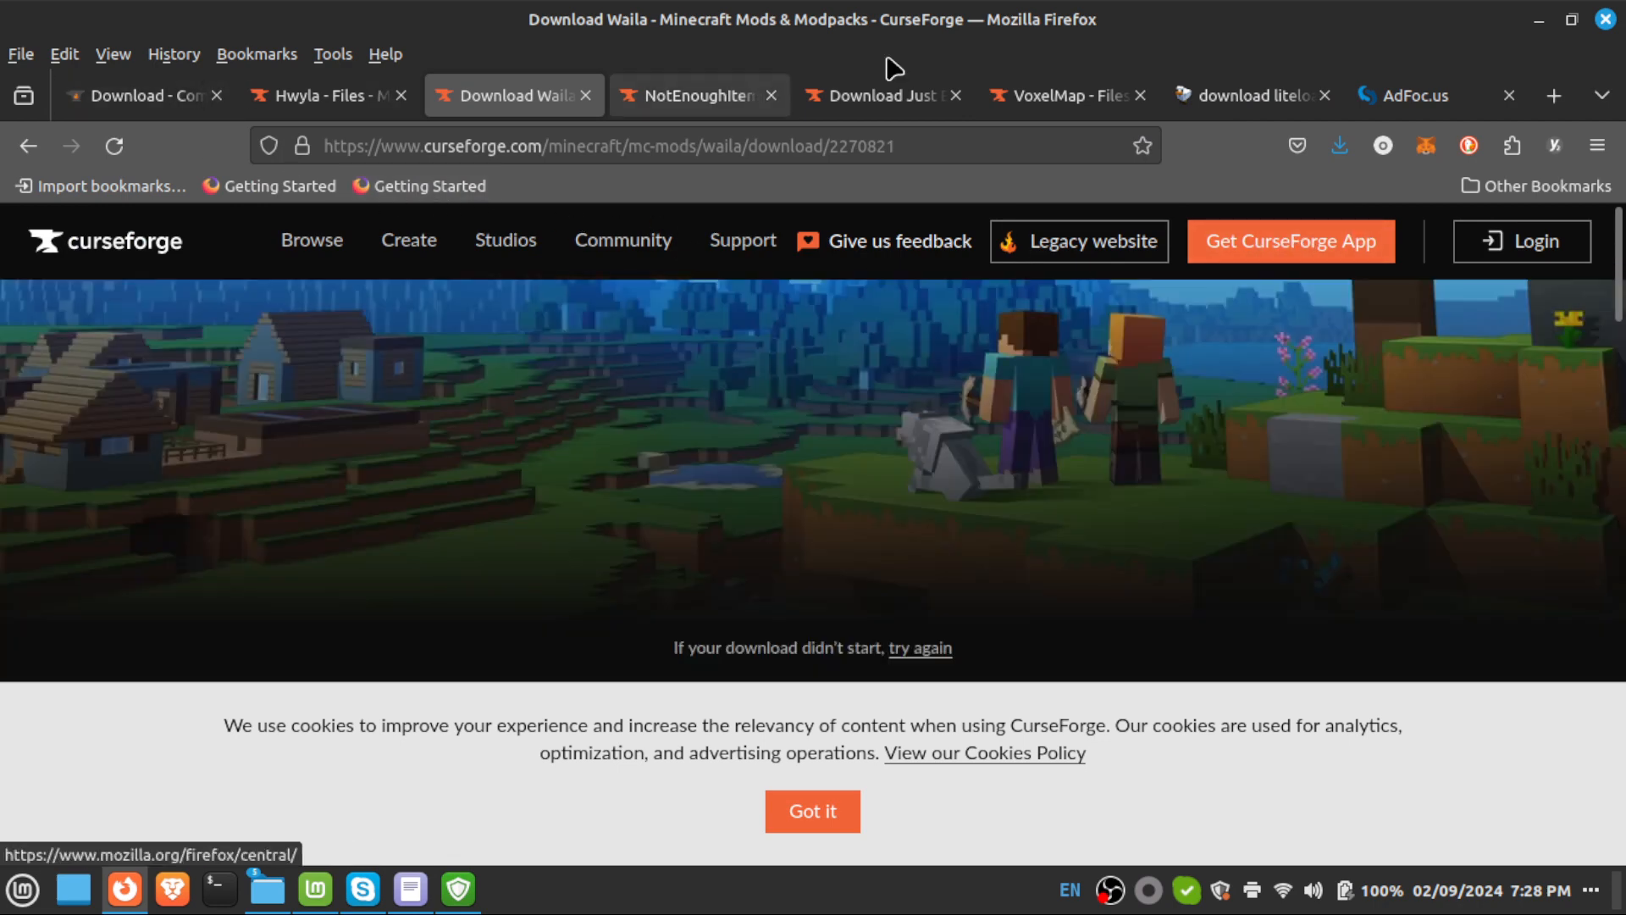
click(1261, 97)
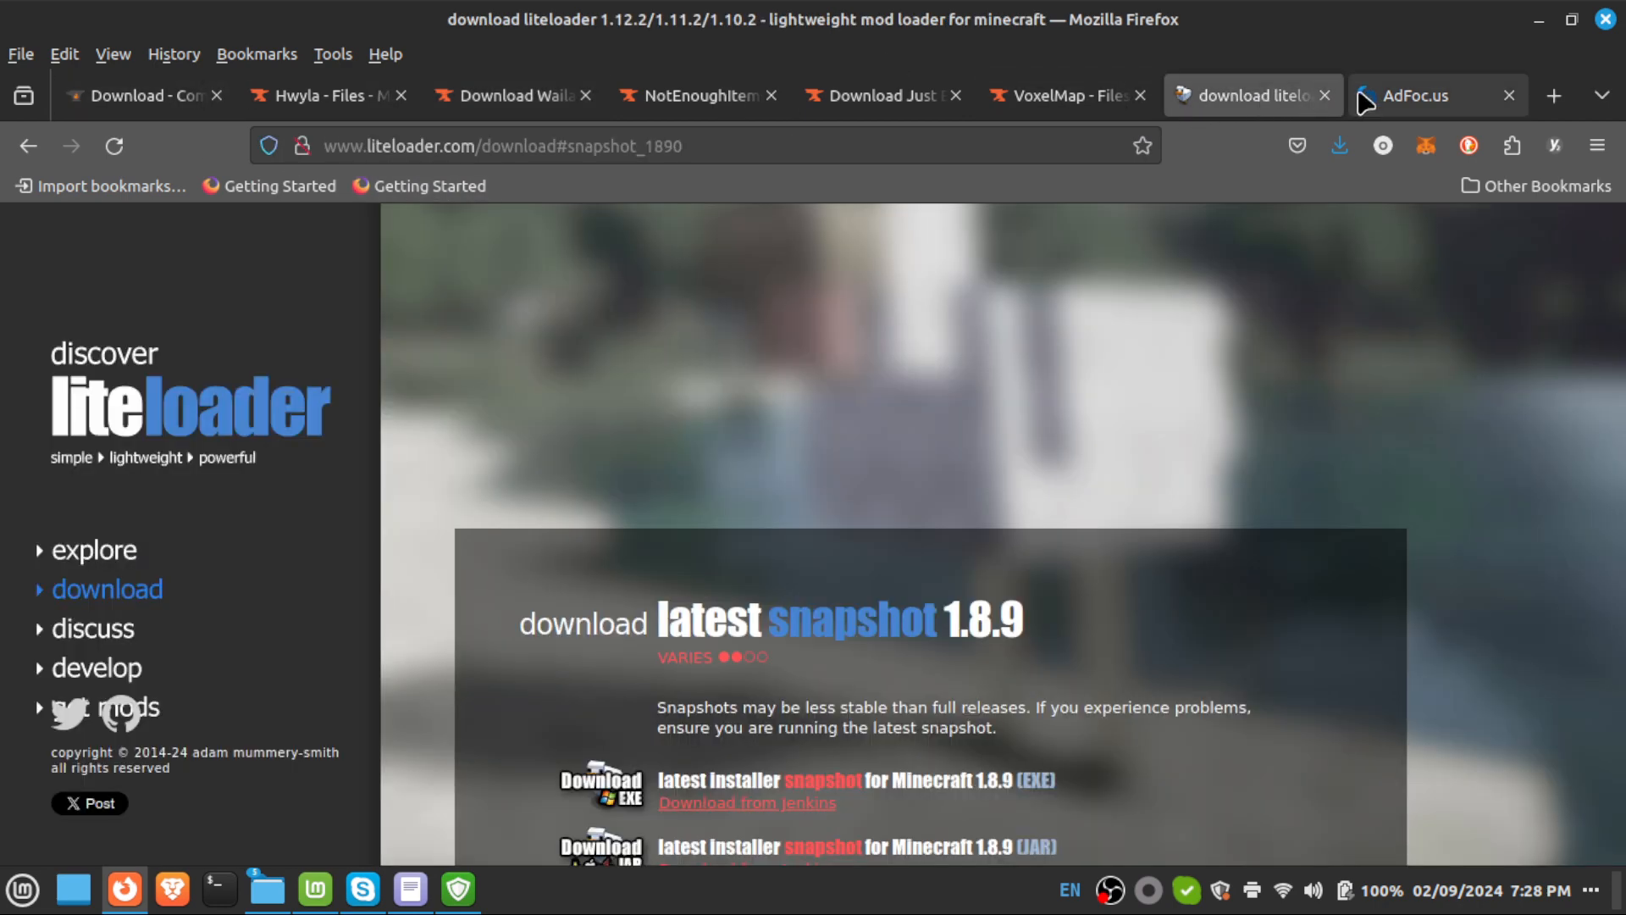
click(1078, 106)
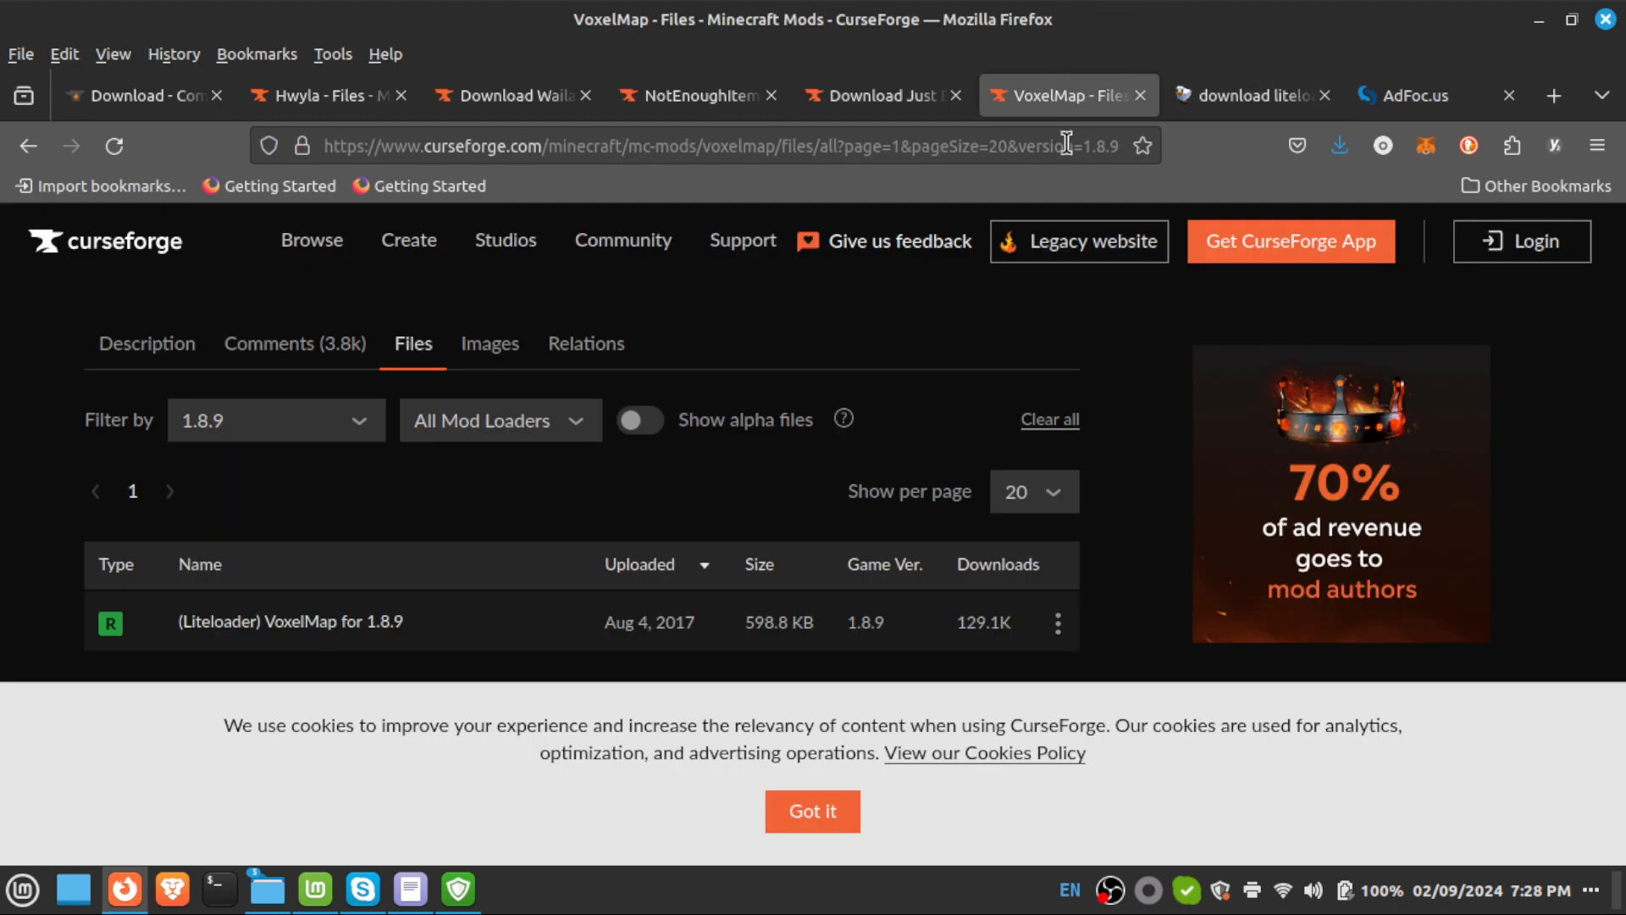
scroll(745, 508, down, 2)
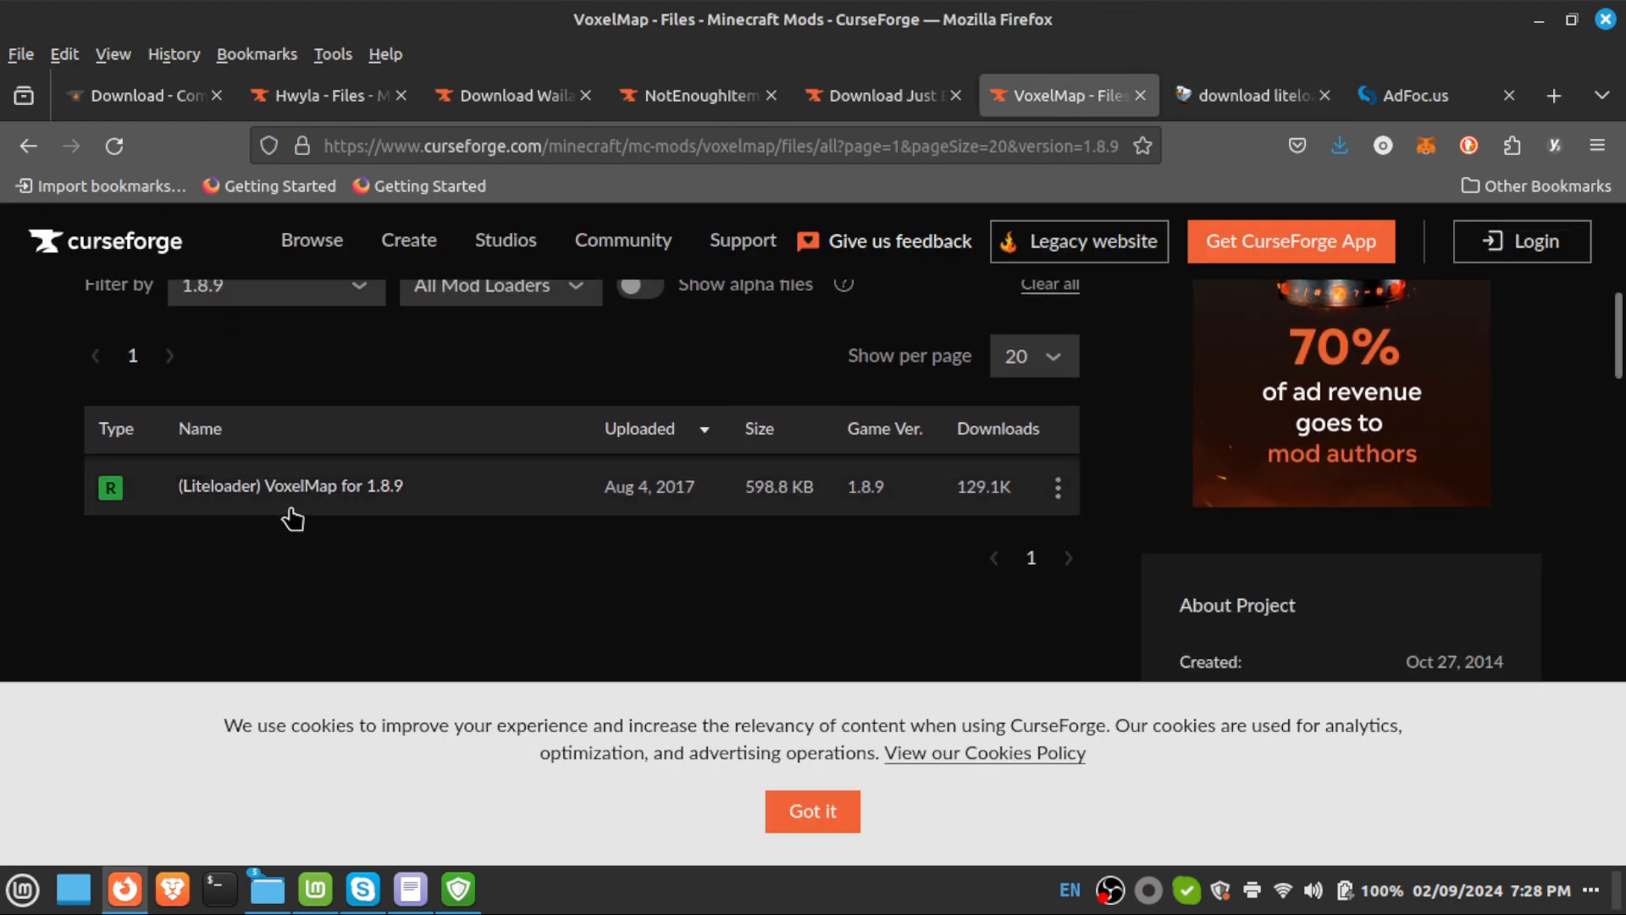
click(424, 495)
click(881, 487)
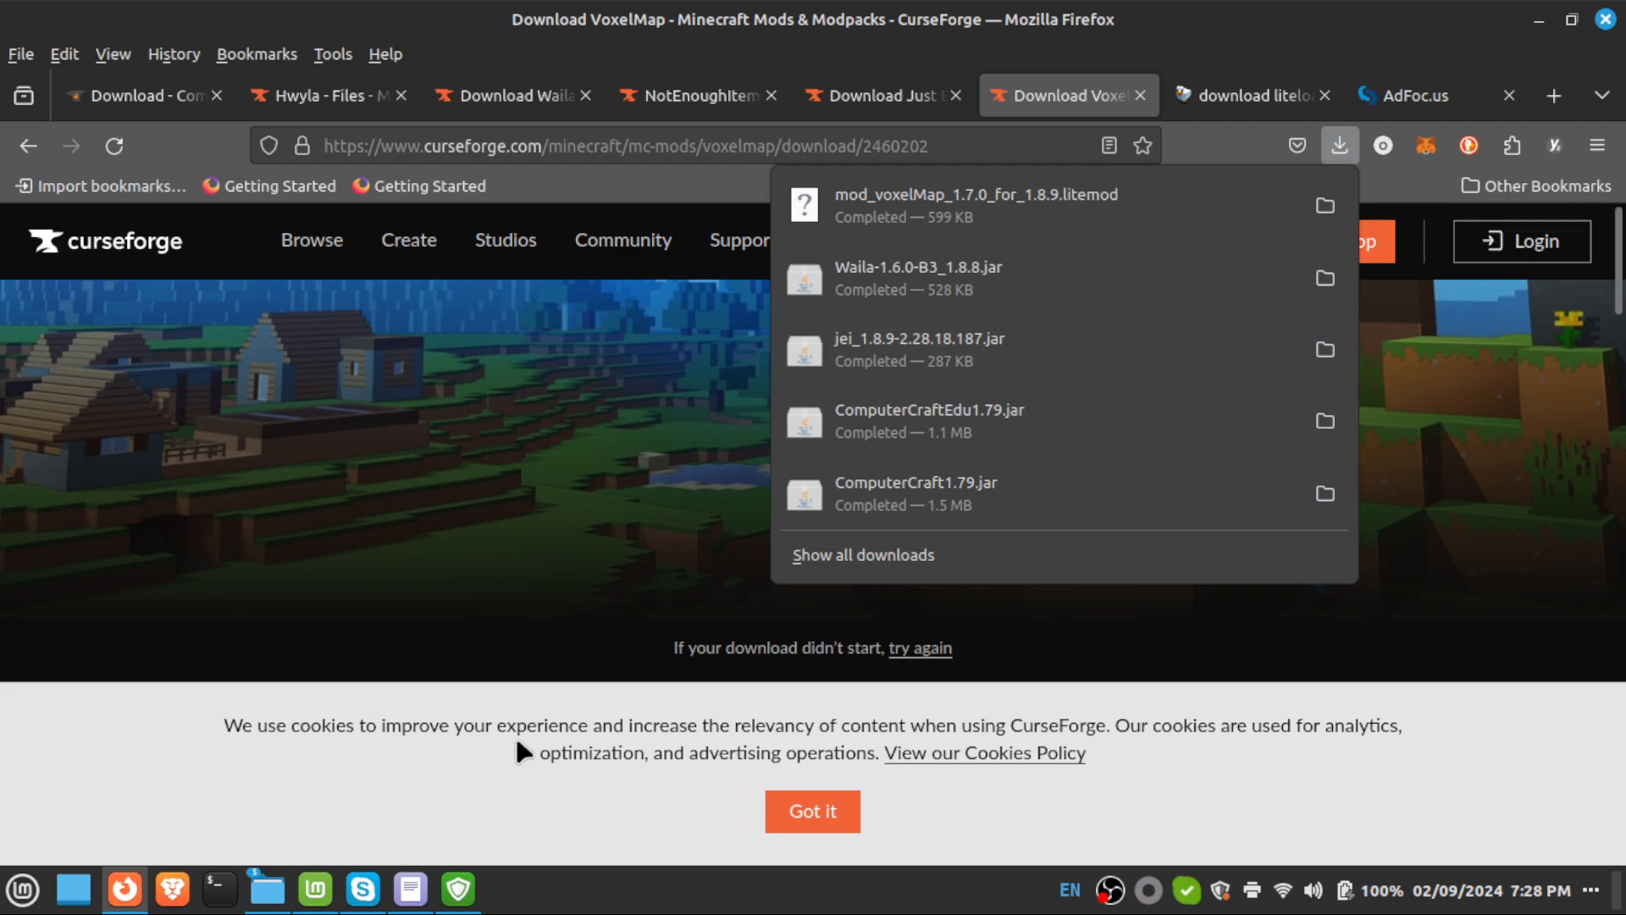
Show the modpack's mods folder and the Downloads folder side by side, minimising Firefox and the modpack notes.
click(270, 891)
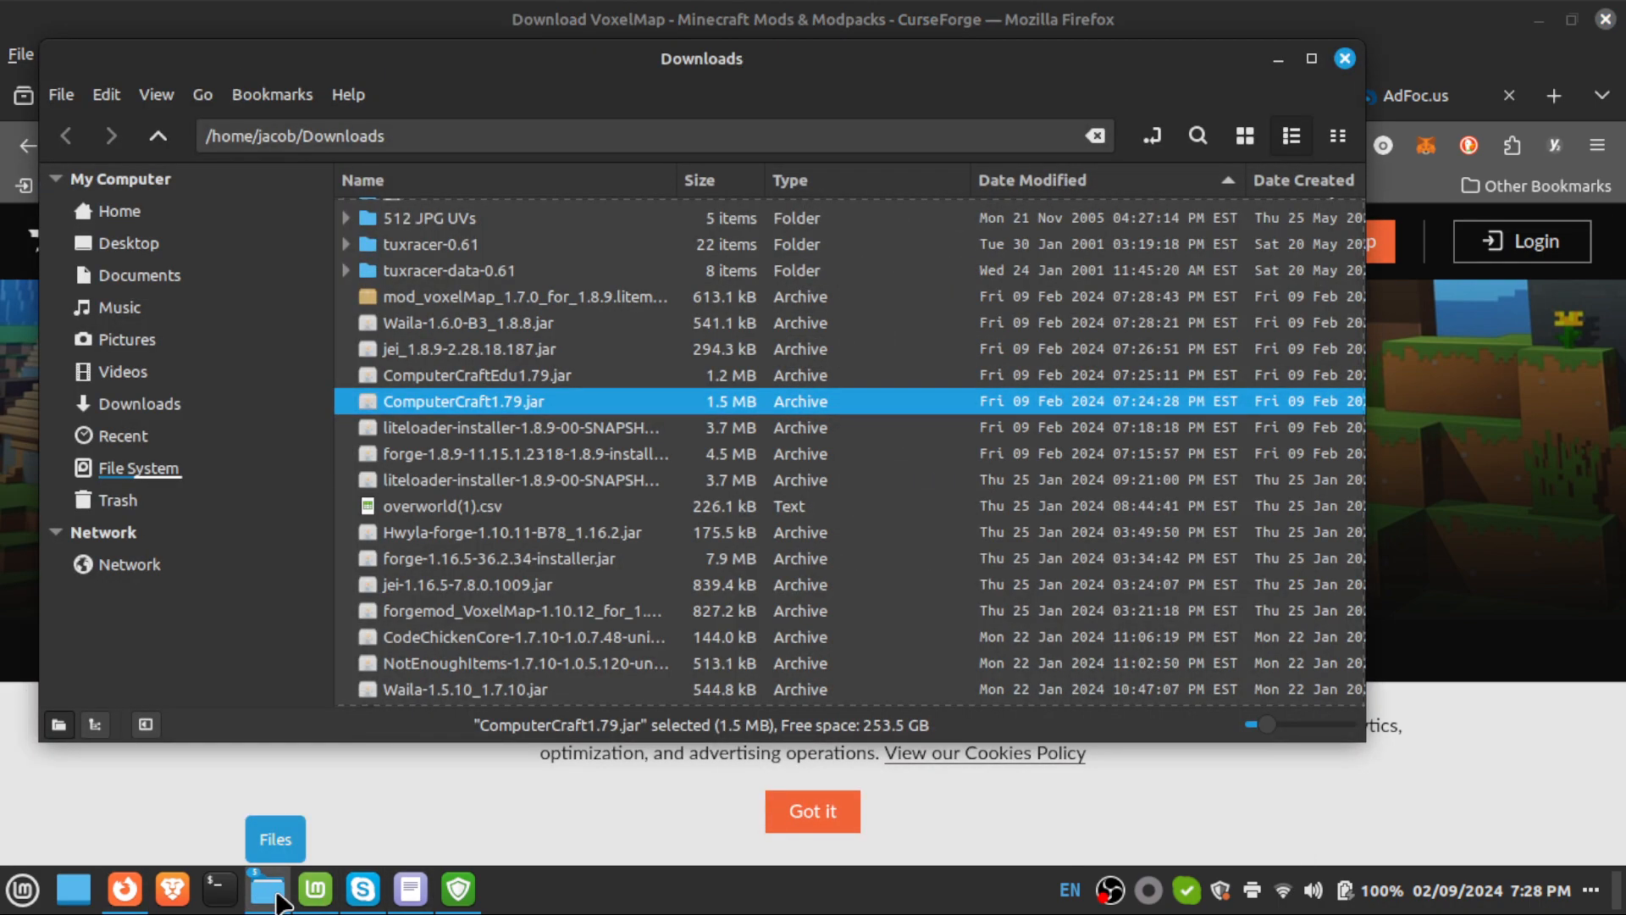
click(270, 893)
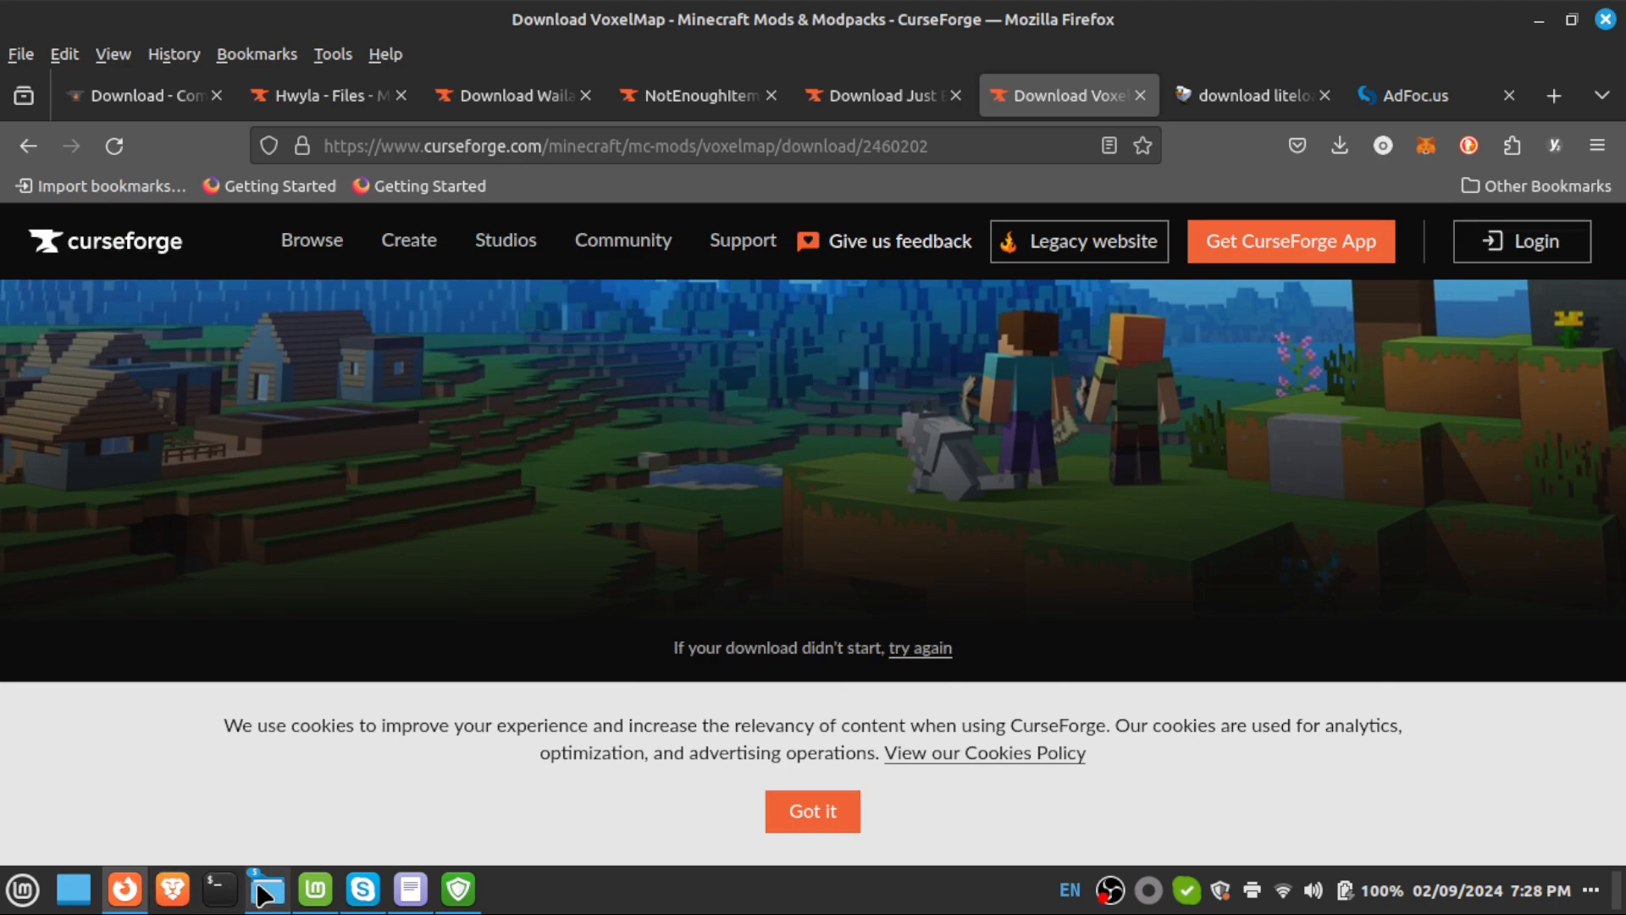
mouse_move(267, 891)
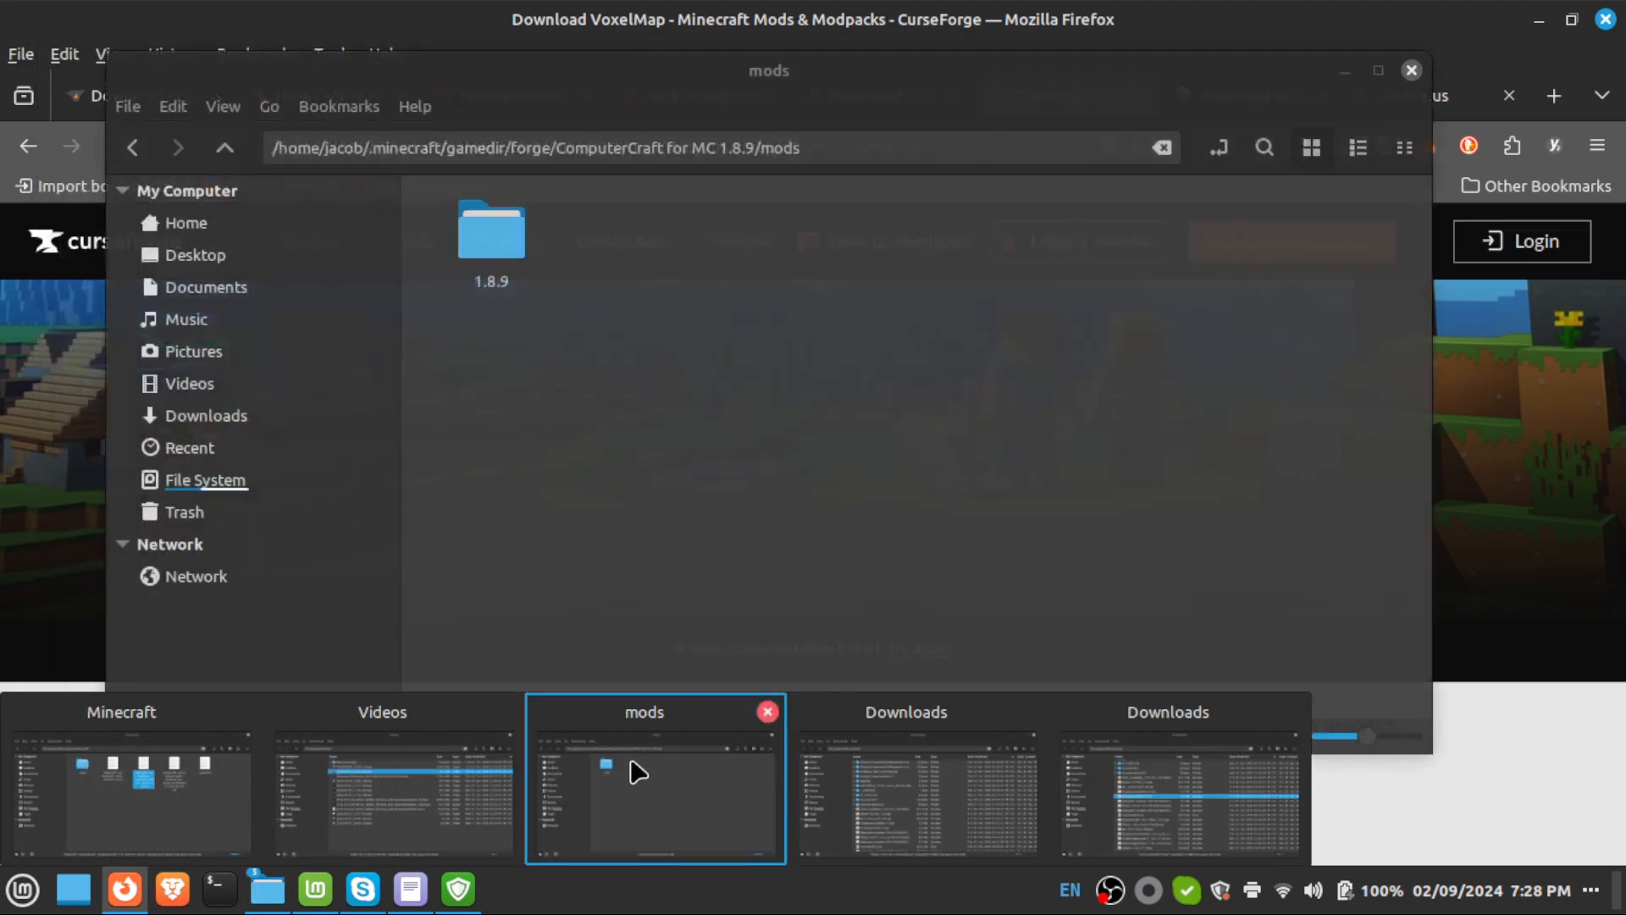
click(702, 792)
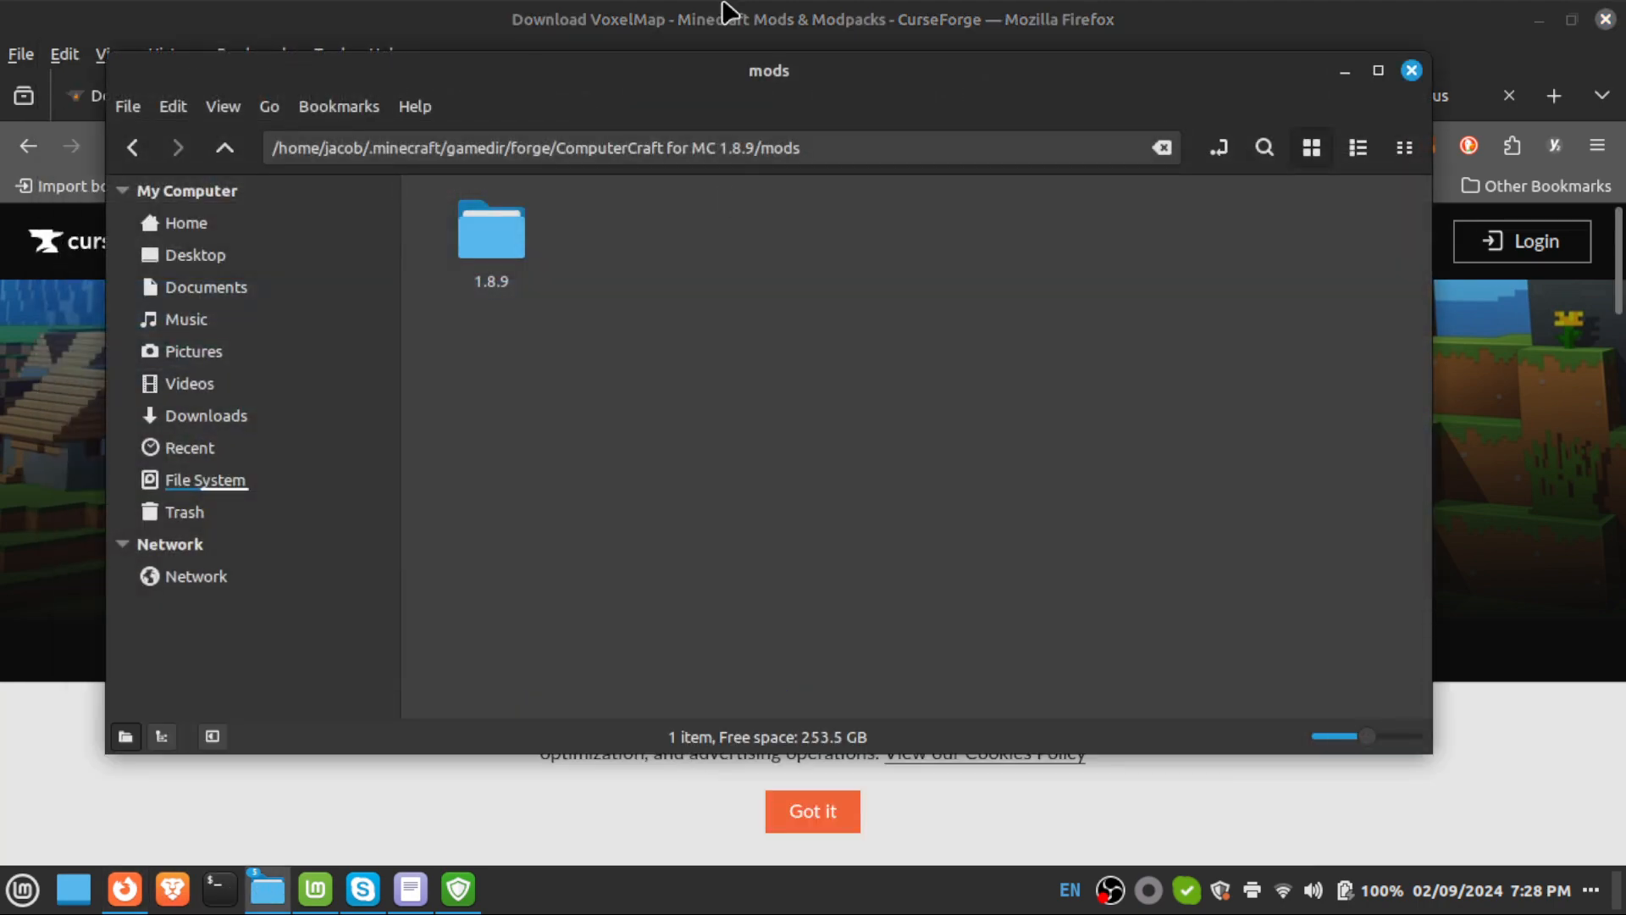
drag(739, 95, 4, 93)
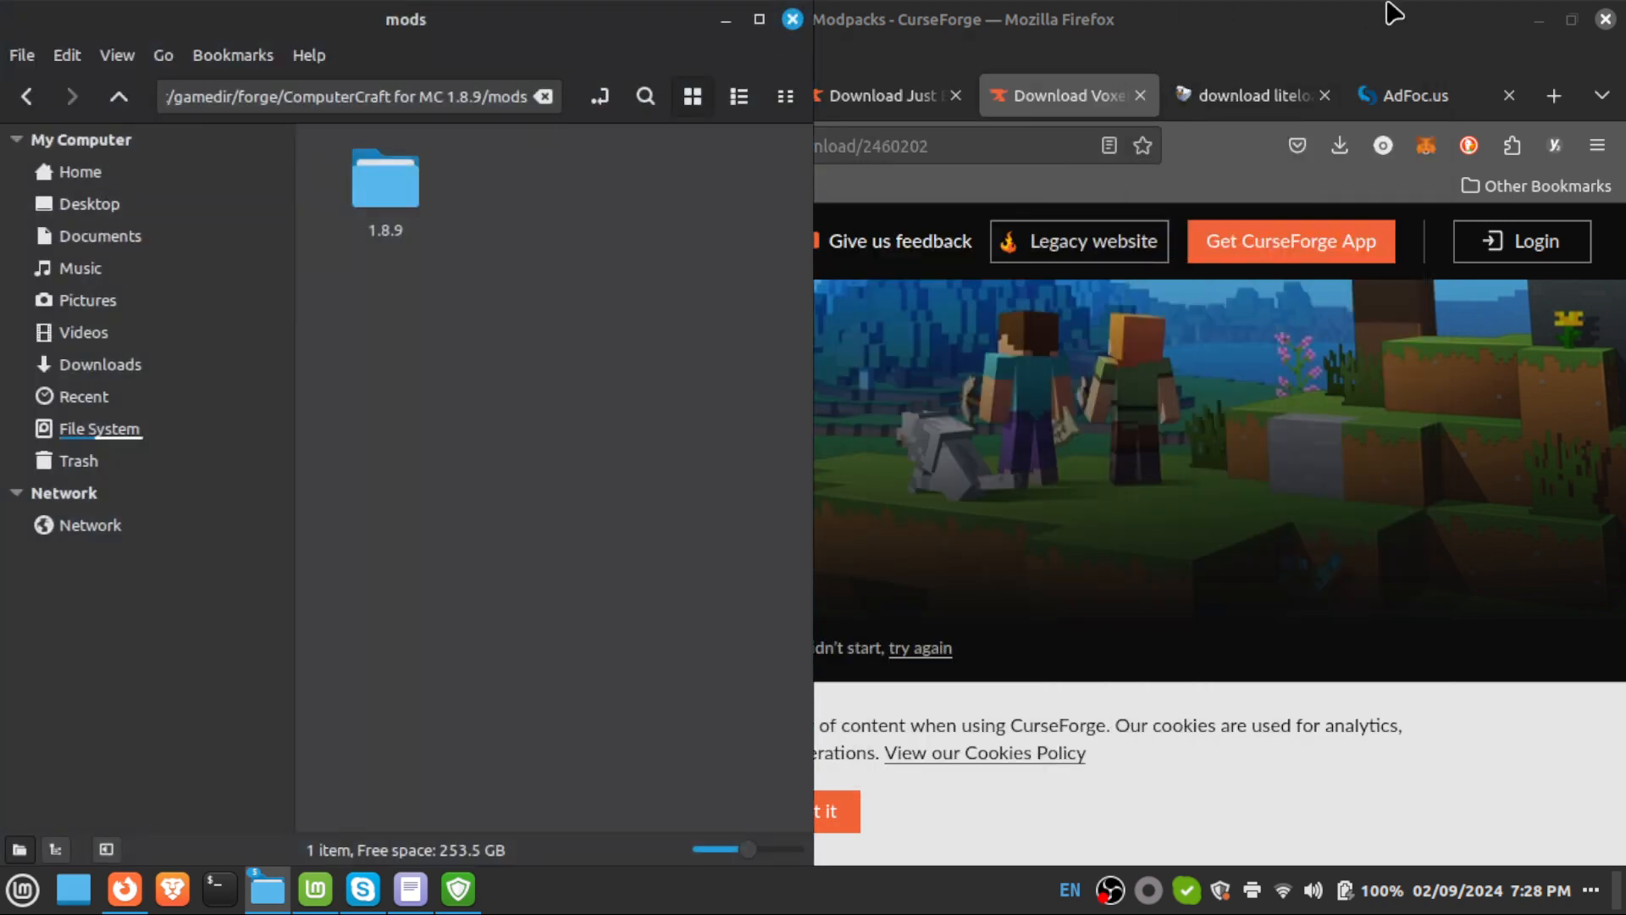
click(1539, 19)
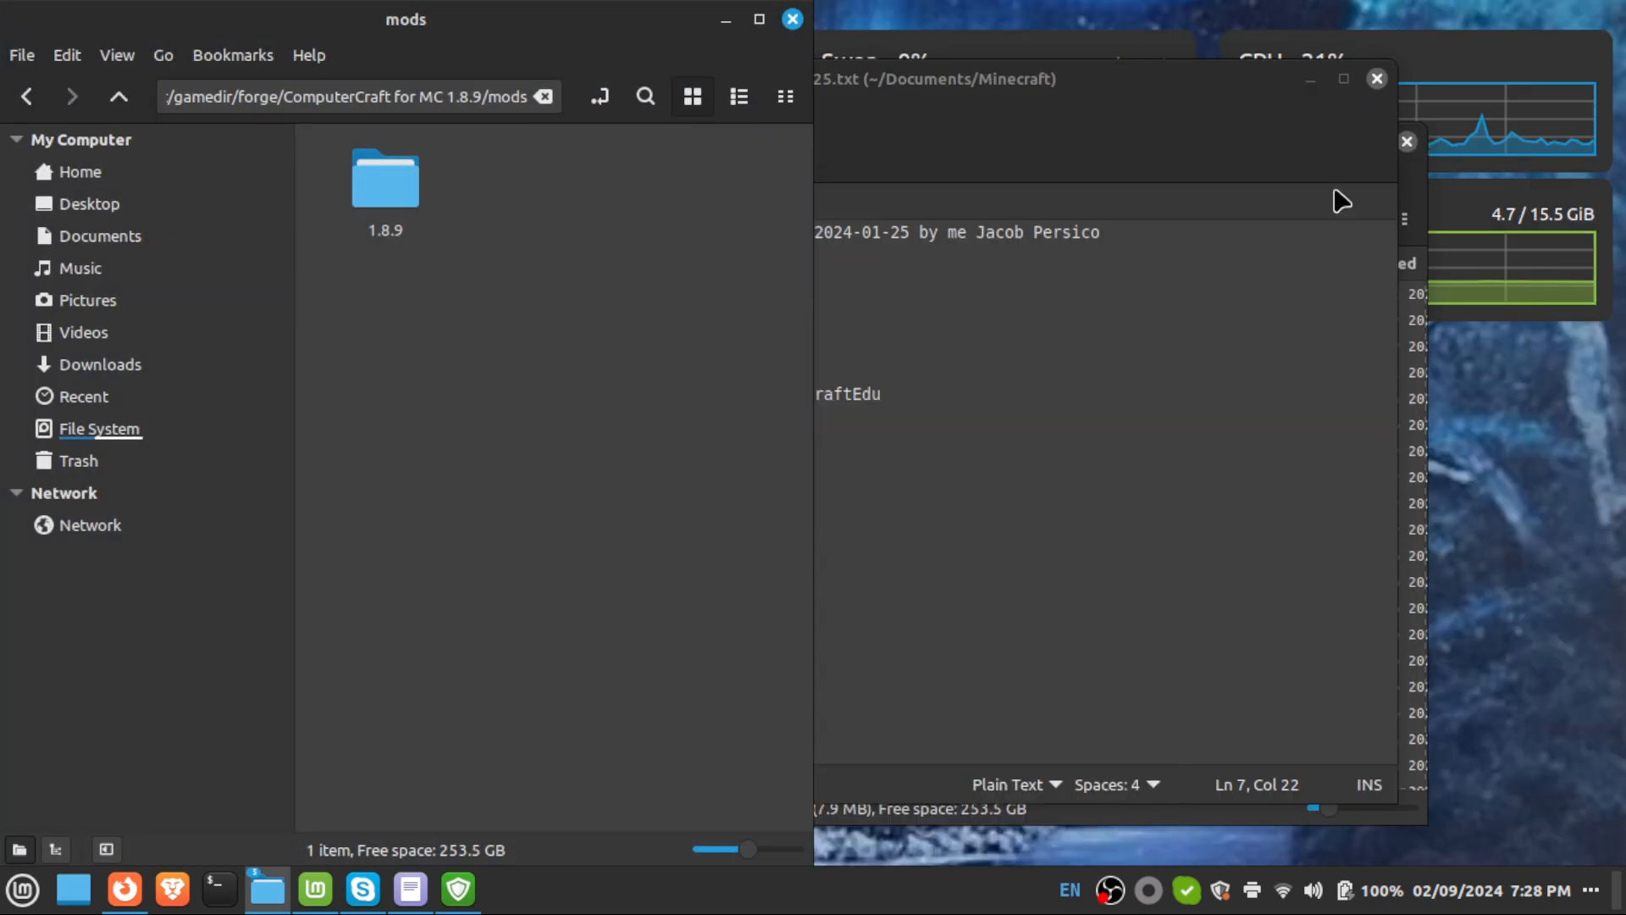
click(1311, 80)
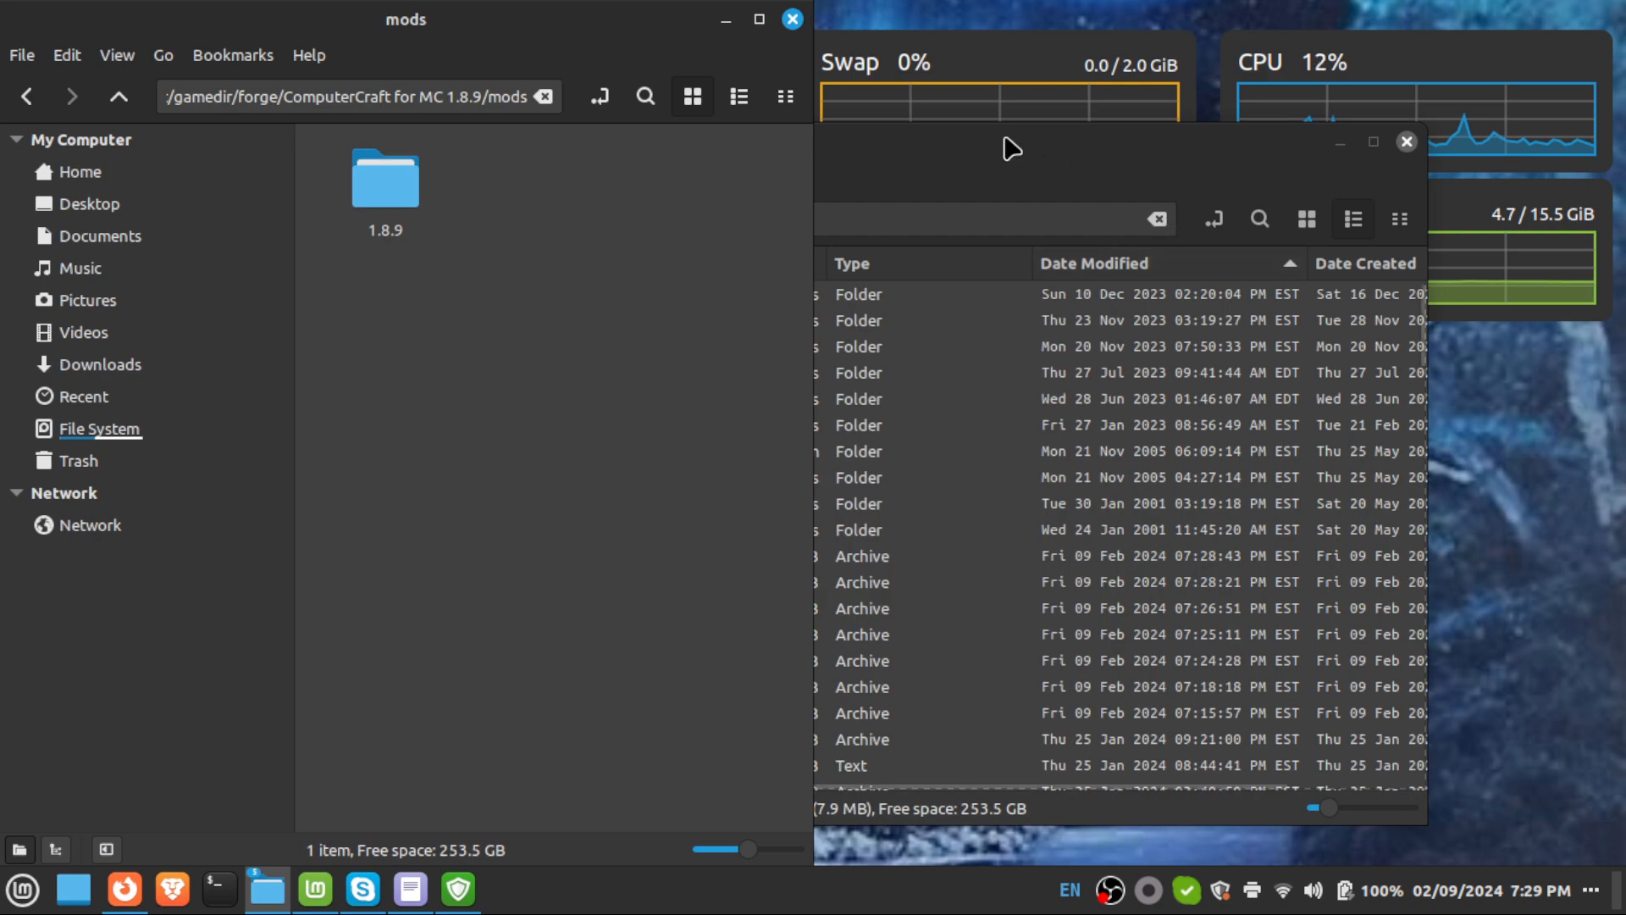
drag(1005, 149, 1622, 144)
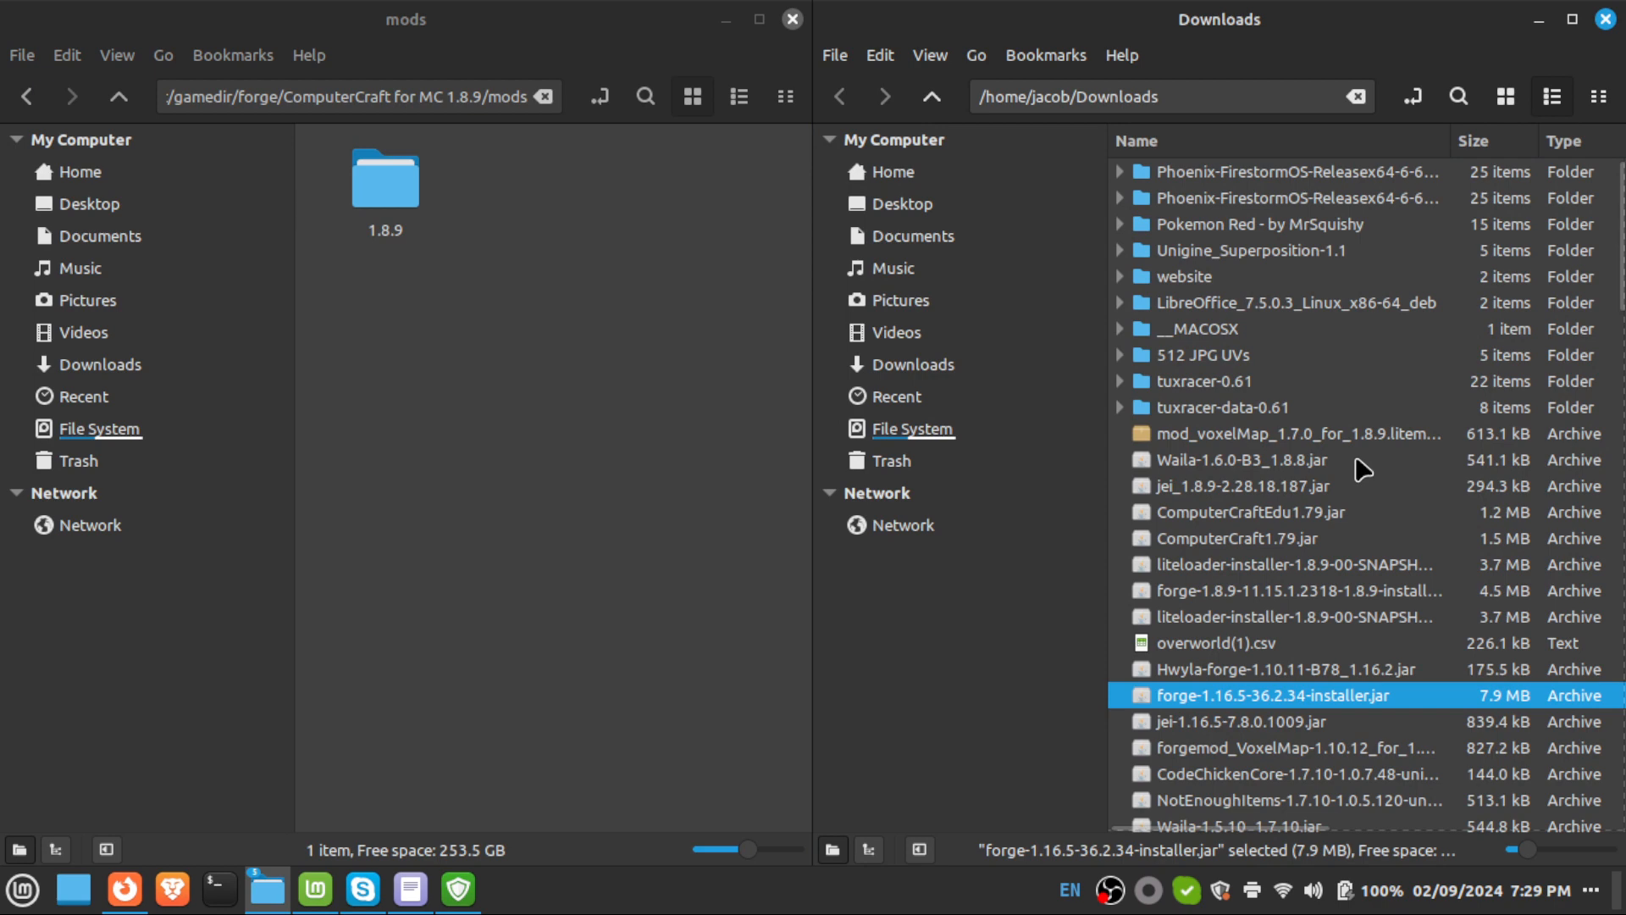
Copy the downloaded VoxelMap, Waila, JEI, ComputerCraftEdu and ComputerCraft files from Downloads into the ComputerCraft for MC 1.8.9 mods folder.
scroll(1365, 484, down, 5)
scroll(1365, 485, up, 5)
scroll(1364, 483, down, 1)
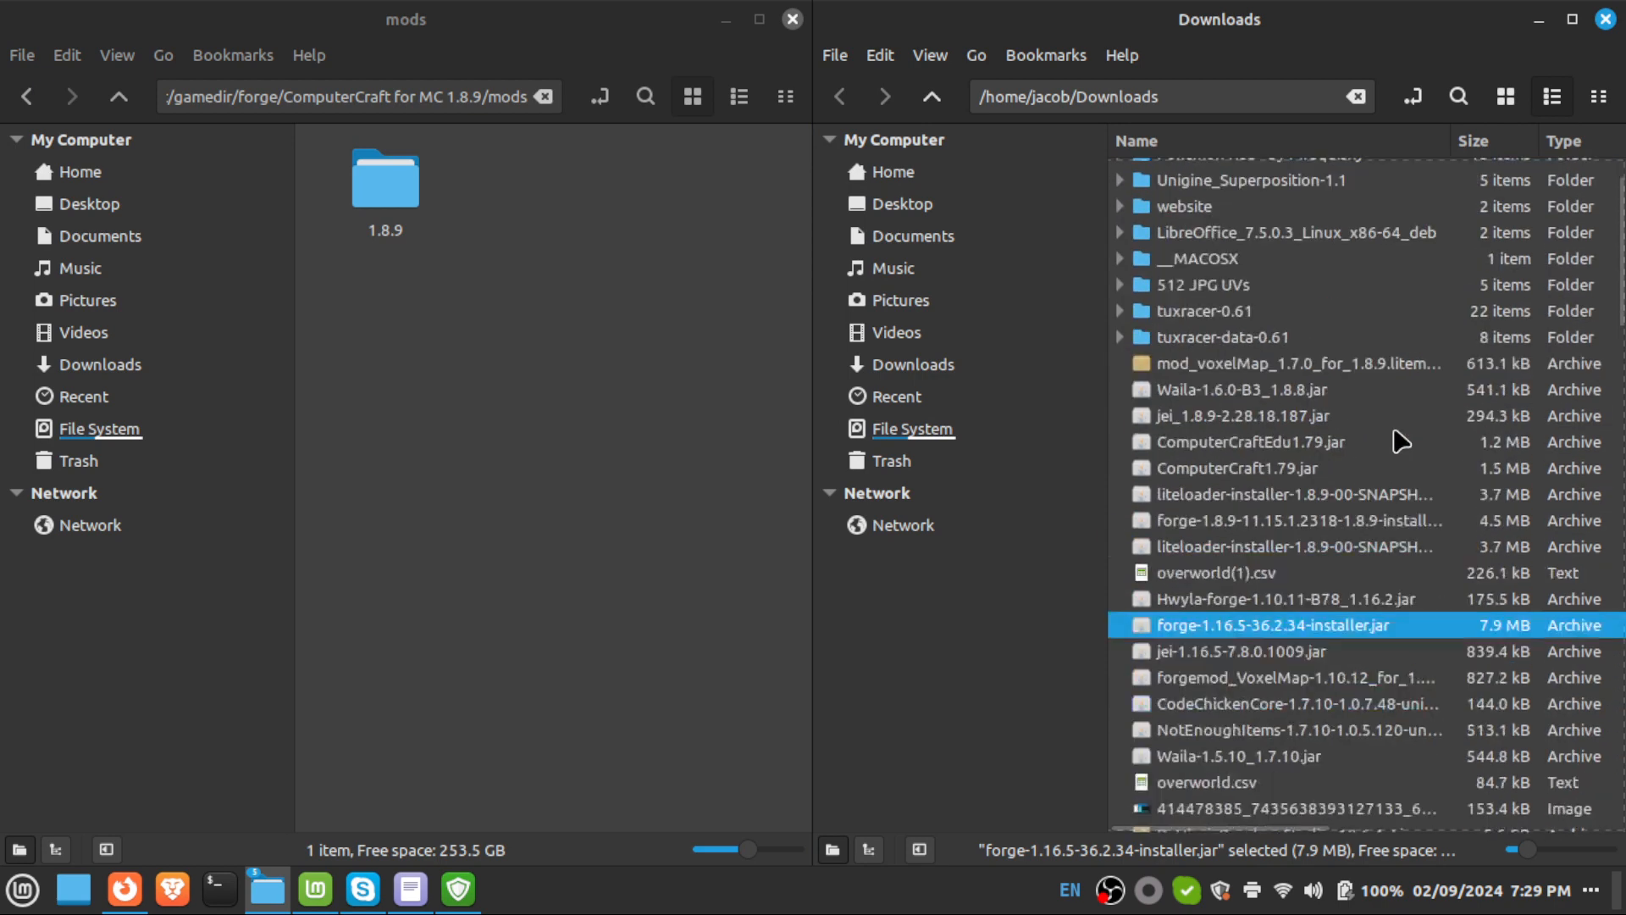
scroll(1359, 480, up, 1)
click(1250, 439)
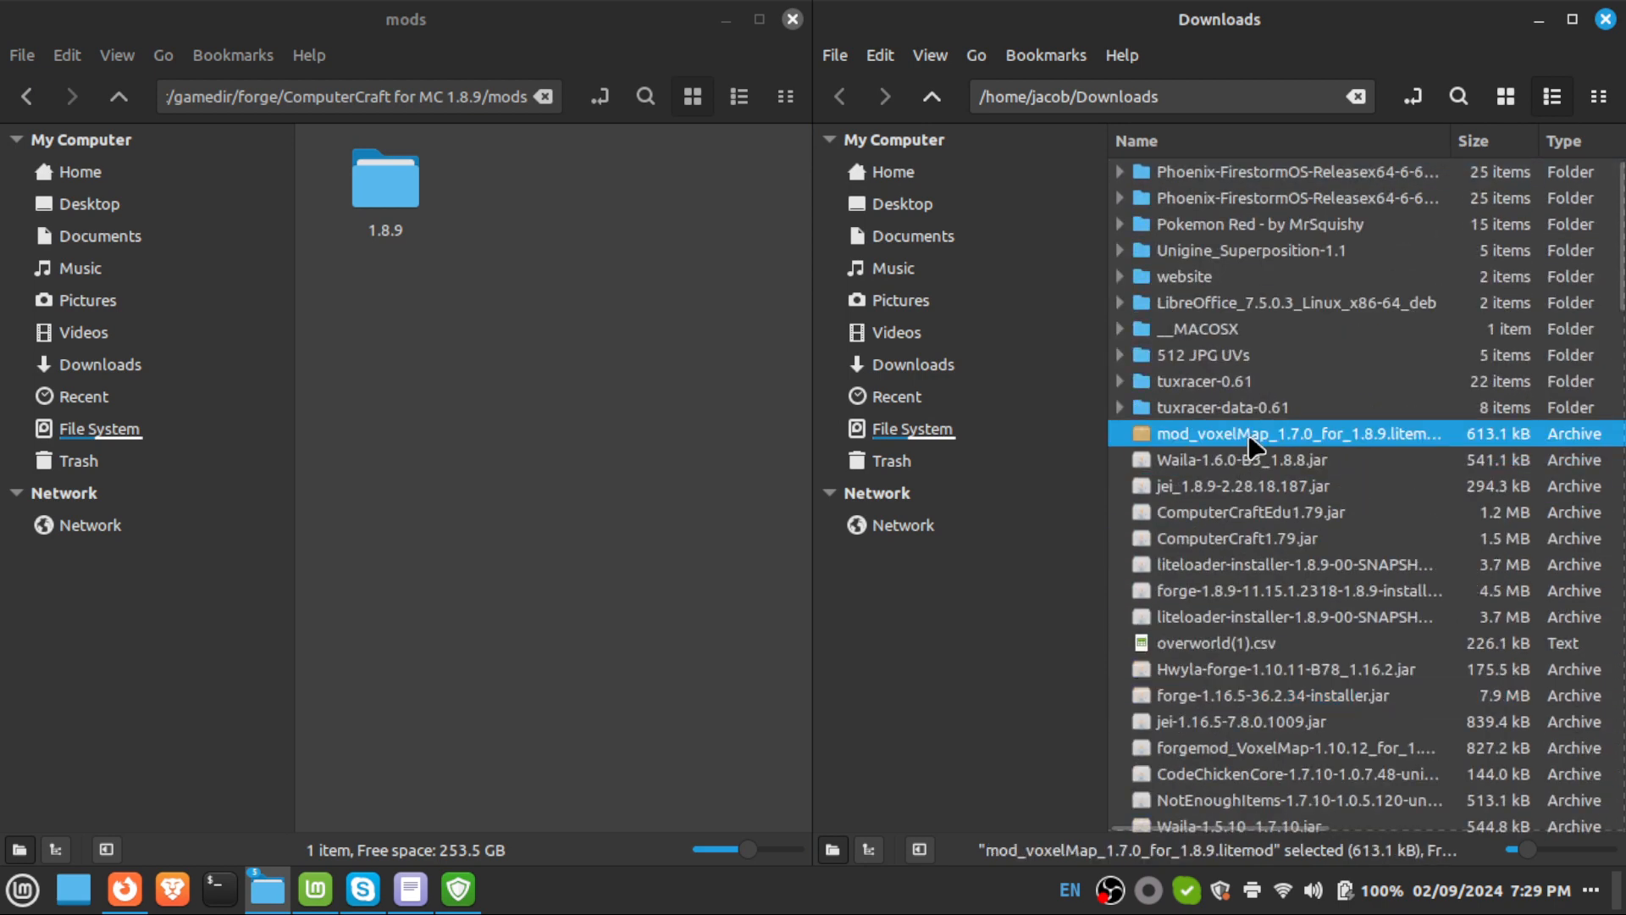
click(1251, 471)
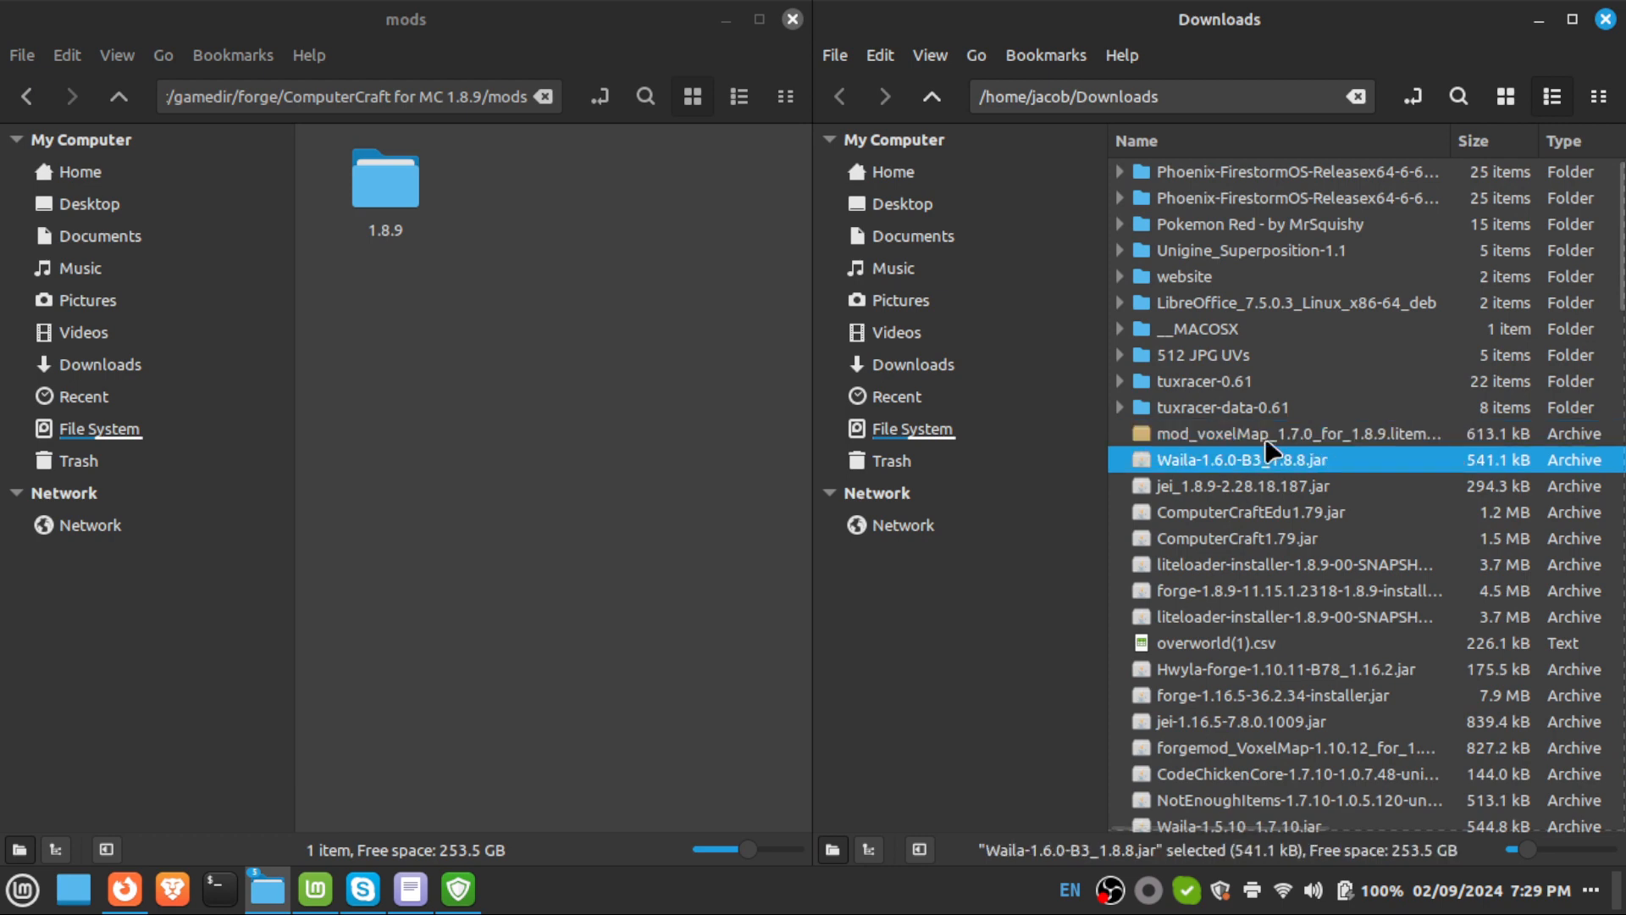
click(1264, 439)
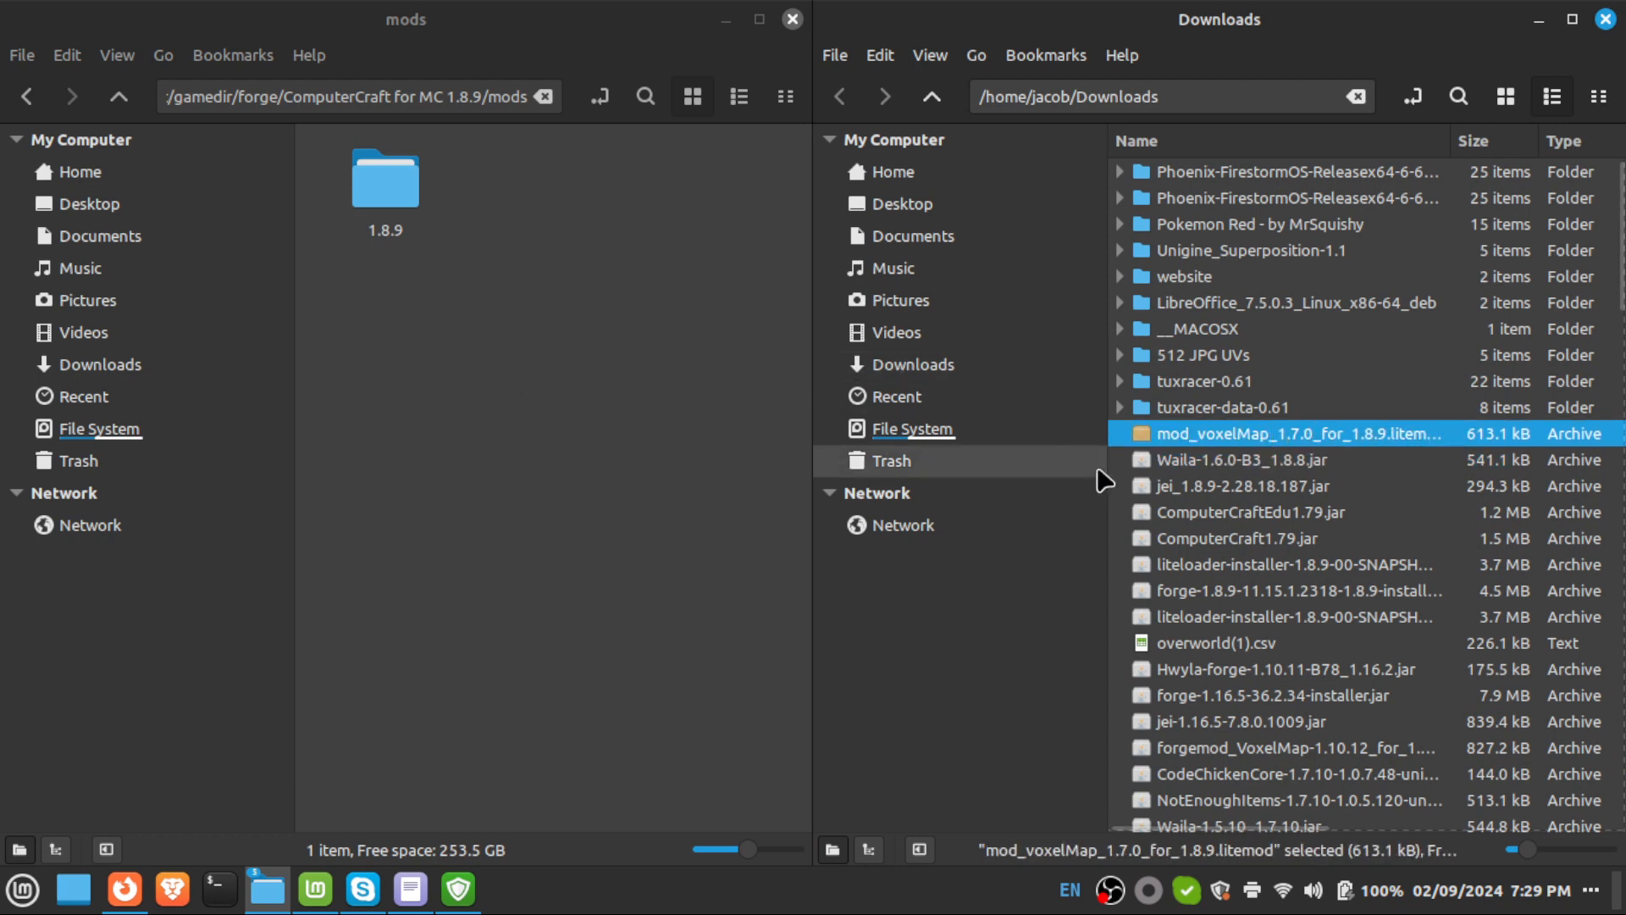
ctrl+click(1246, 459)
ctrl+click(1243, 486)
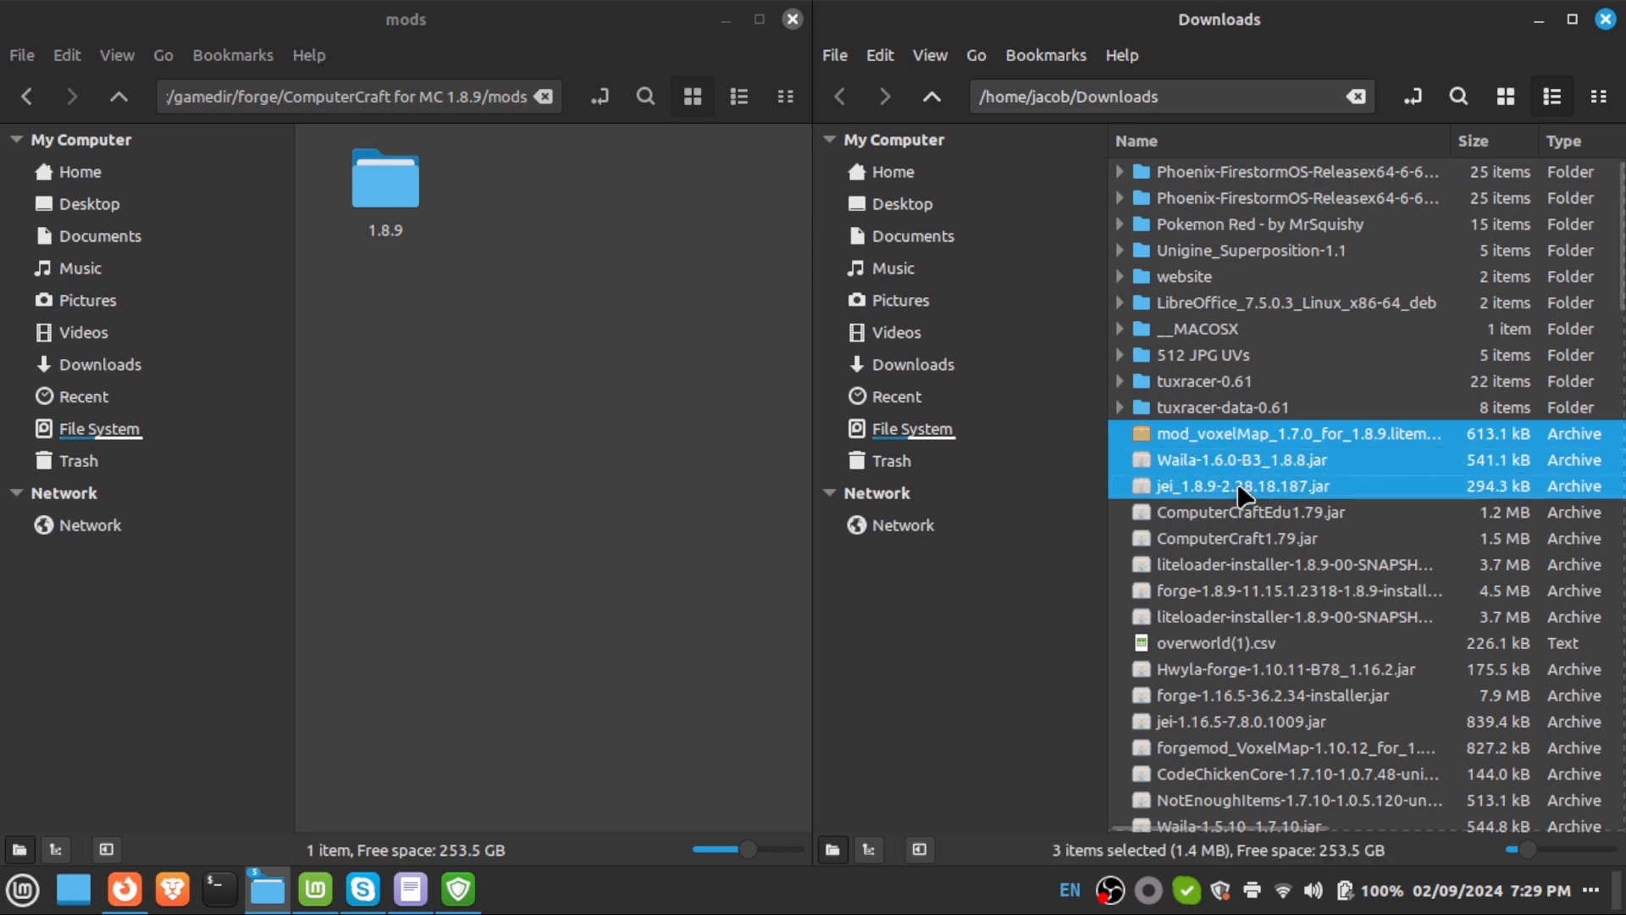
ctrl+click(1248, 513)
ctrl+click(1250, 541)
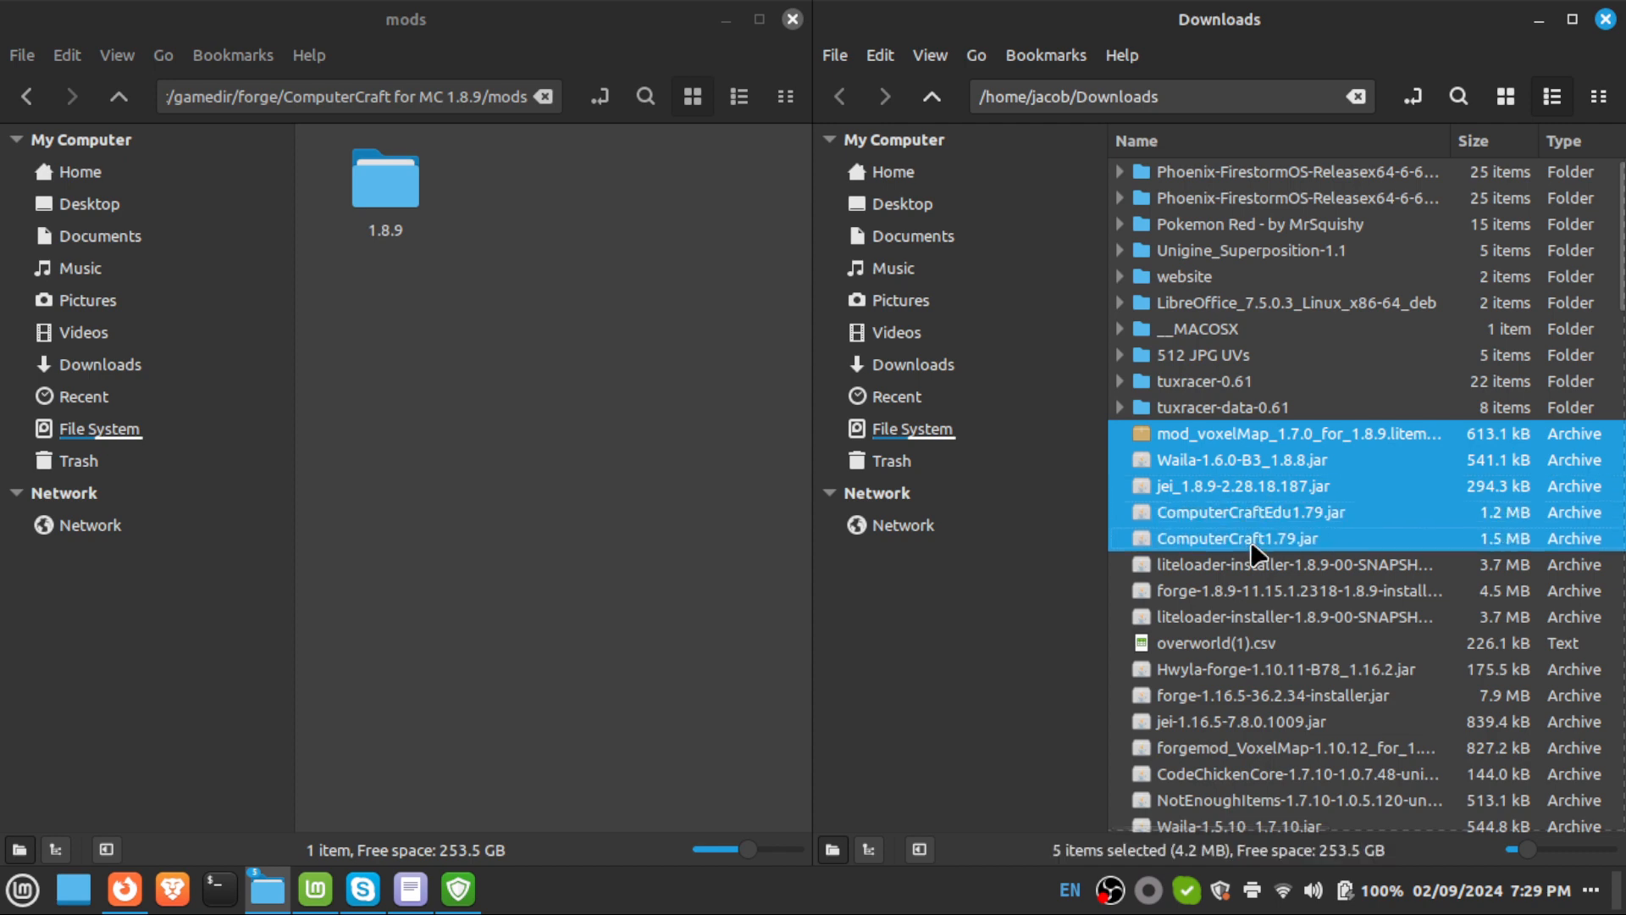
right_click(1253, 549)
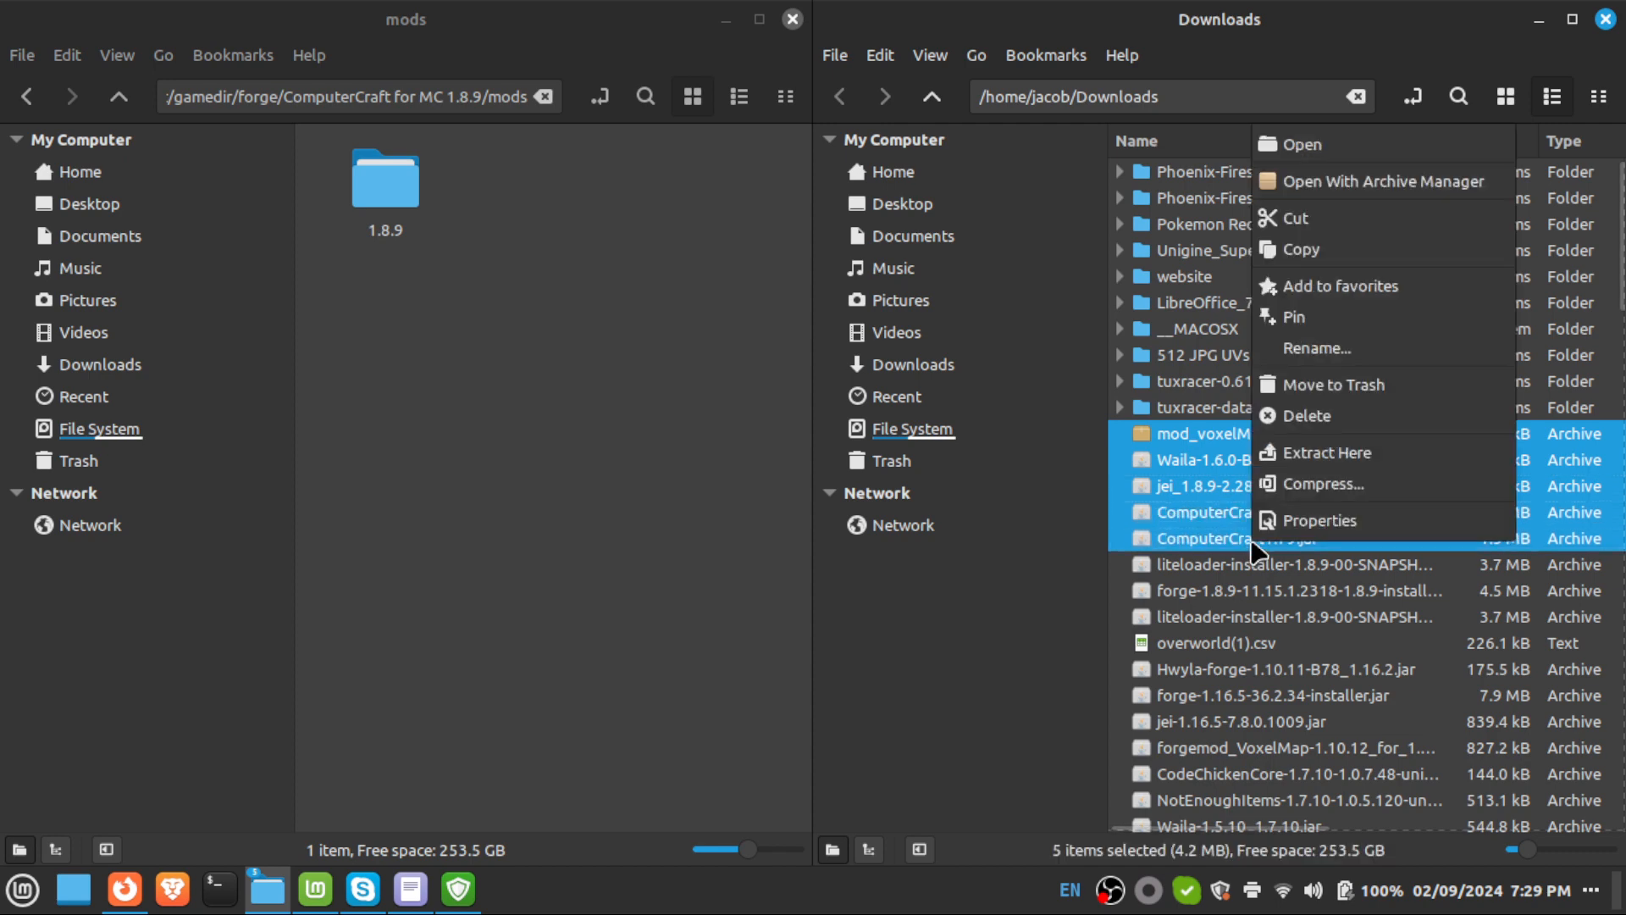
click(1333, 252)
right_click(569, 315)
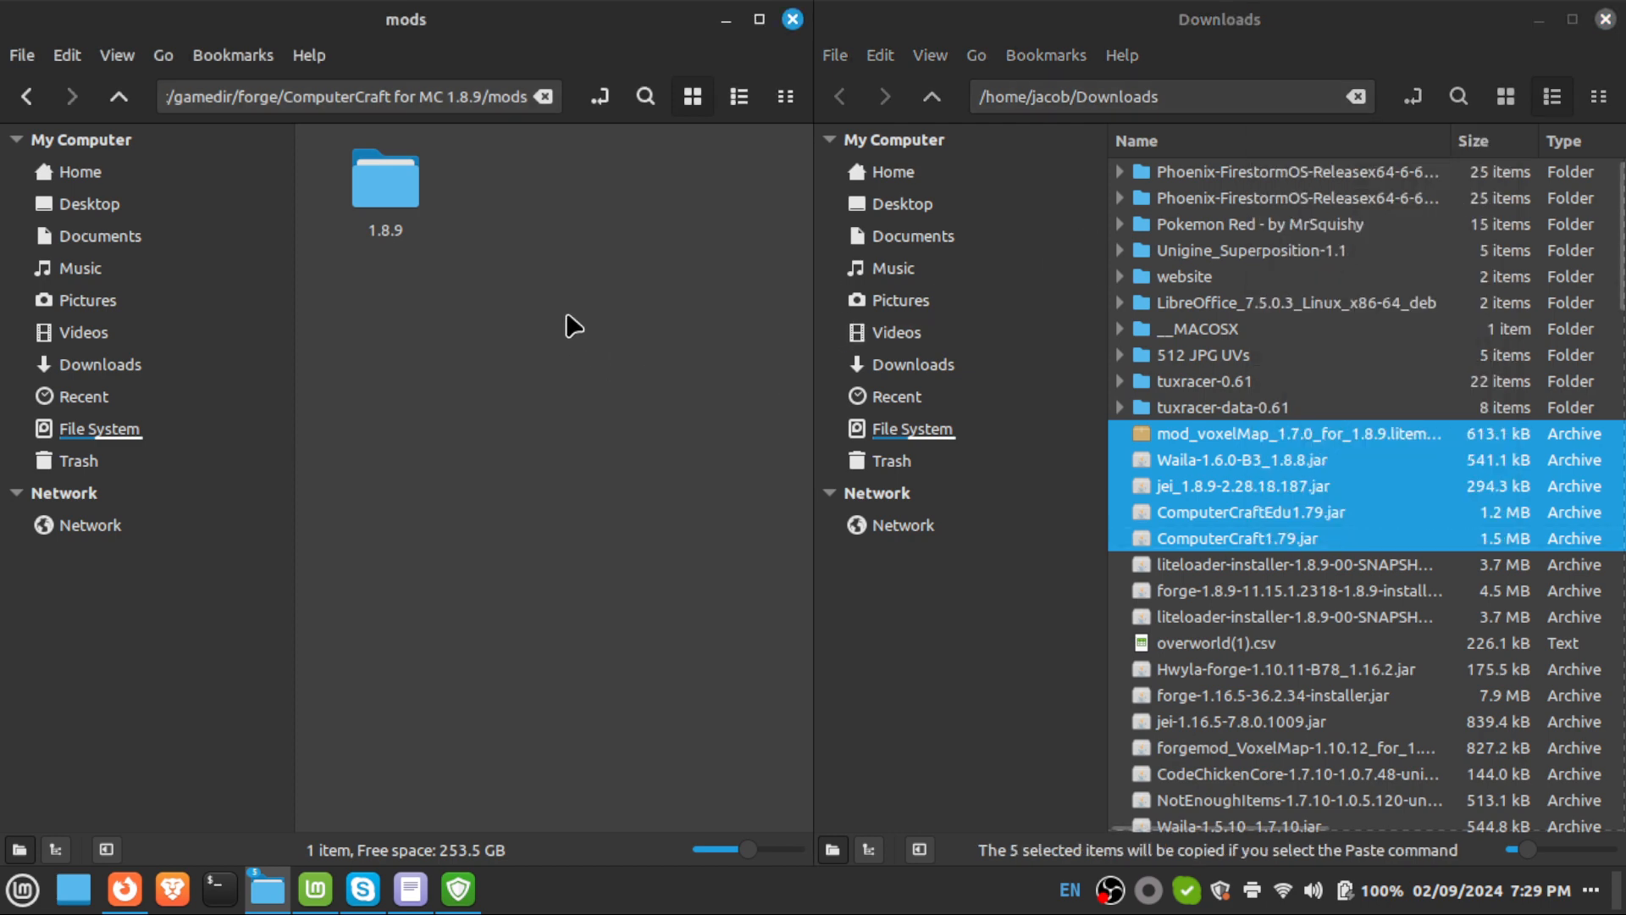
click(652, 569)
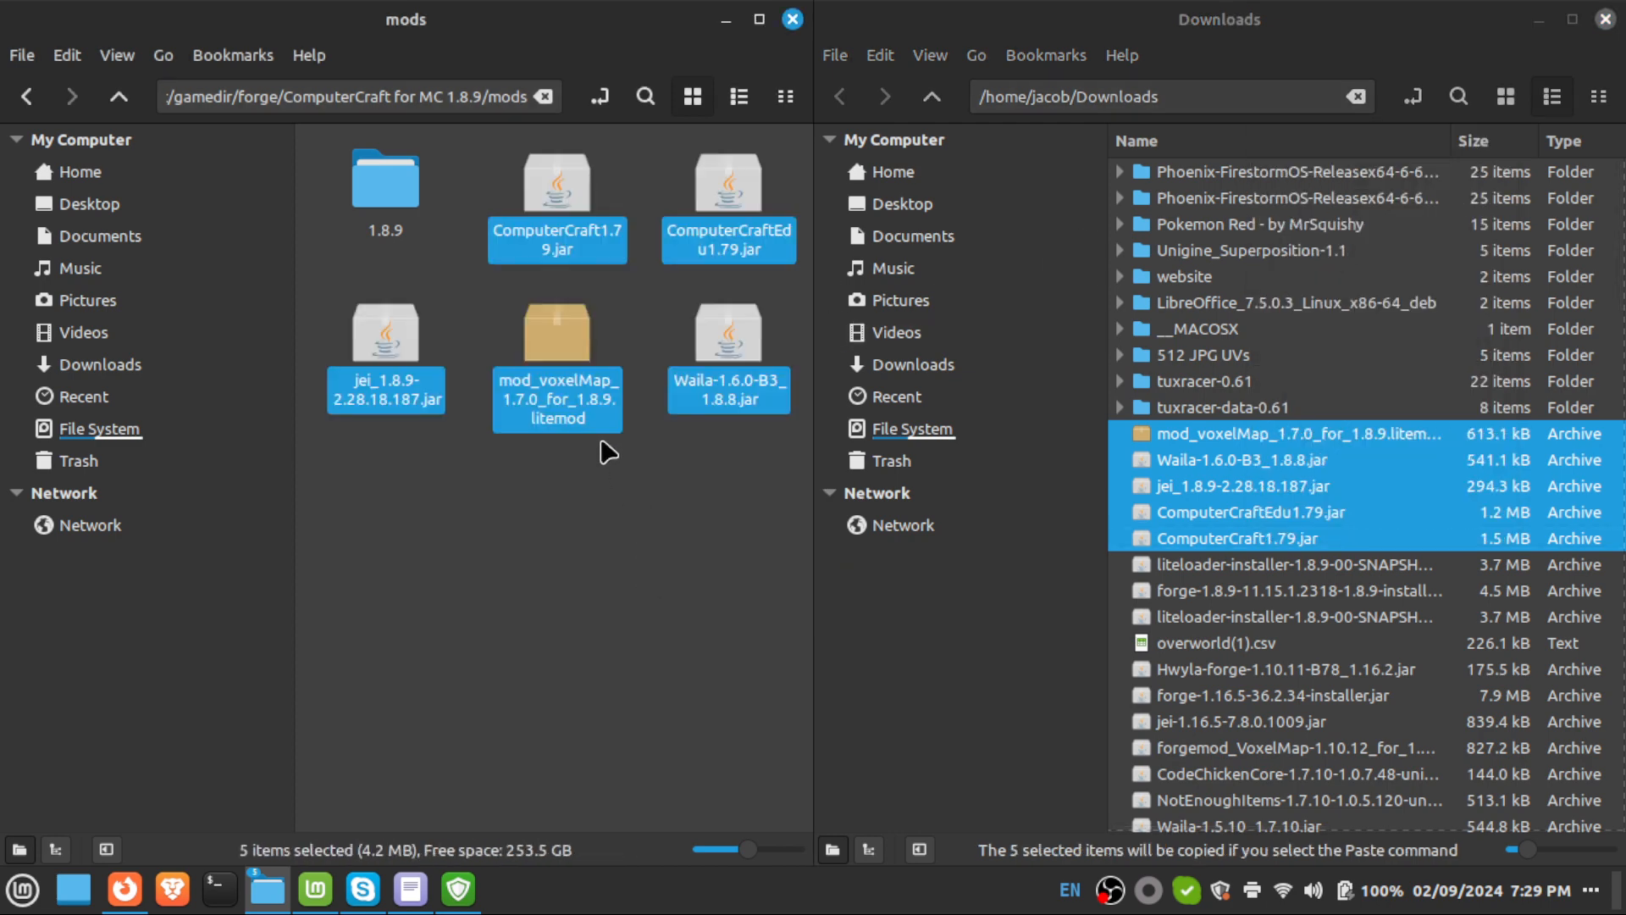
Check the copied mod files in the mods folder one by one, including ComputerCraftEdu, JEI and VoxelMap.
click(702, 612)
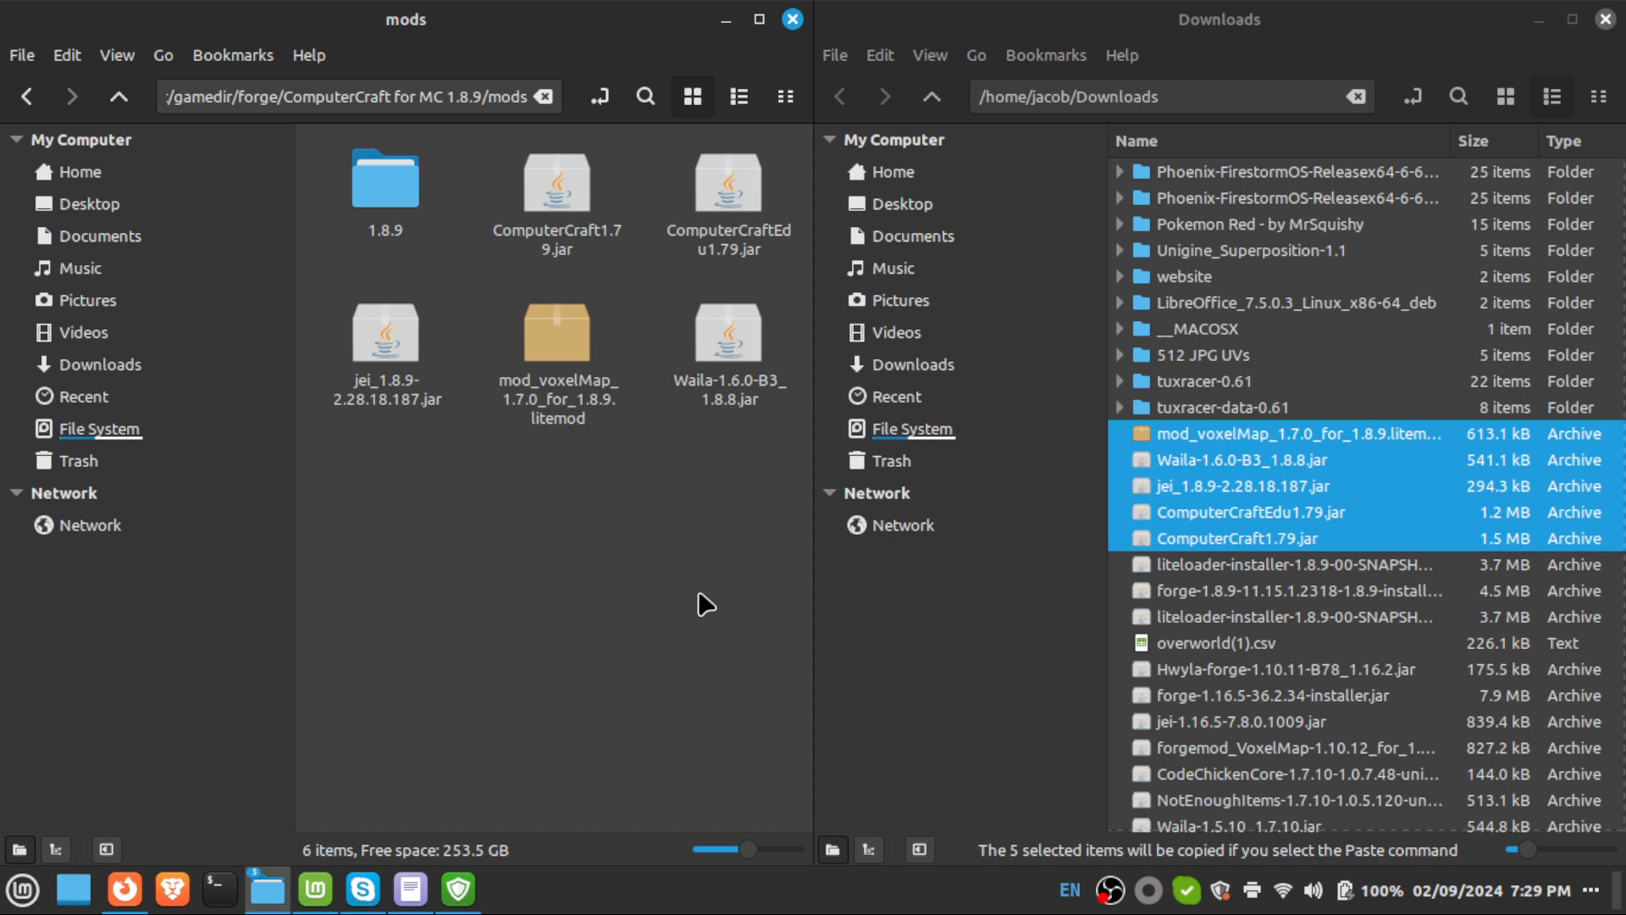
click(704, 175)
click(408, 337)
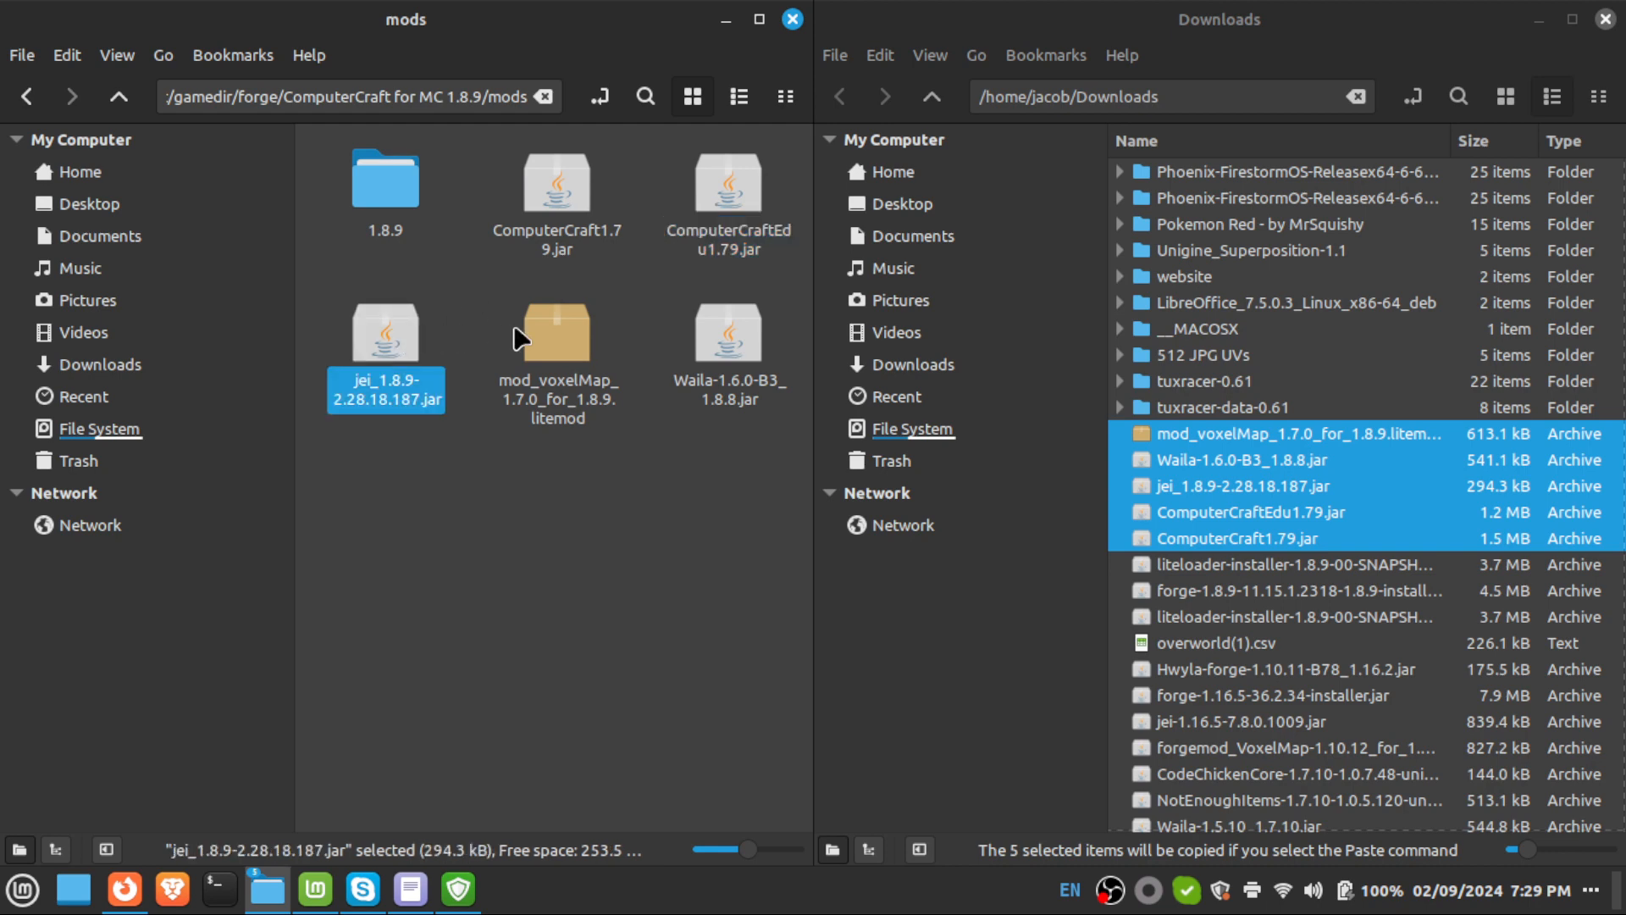
click(546, 337)
click(610, 600)
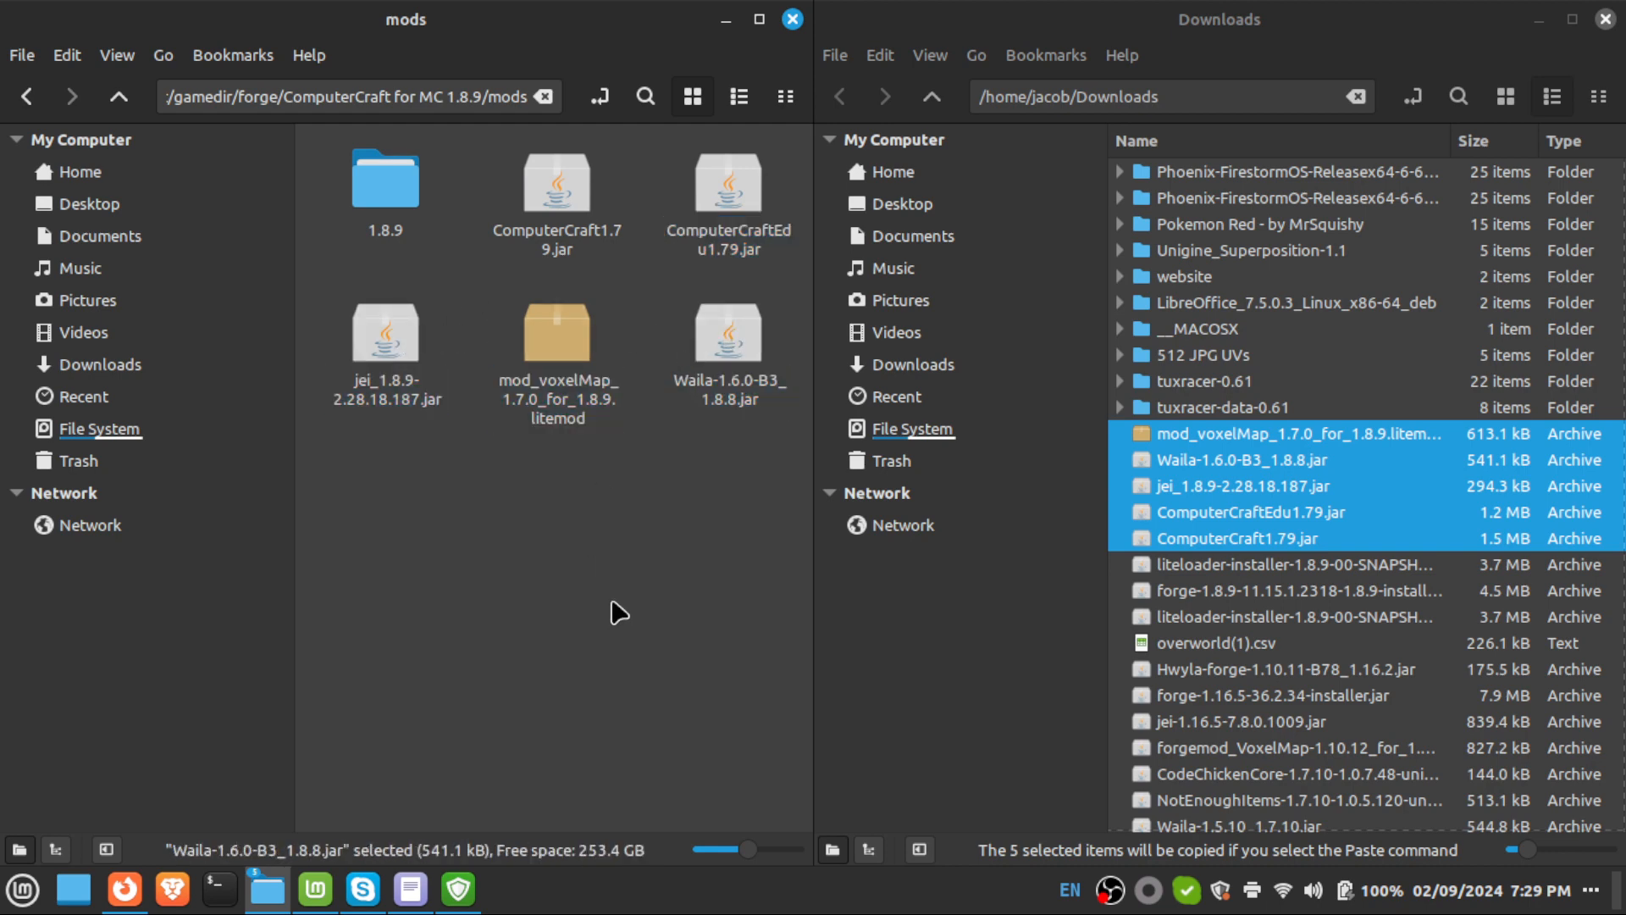
Open Minecraft Launcher and start the game with the ComputerCraft for MC 1.8.9 installation.
click(20, 891)
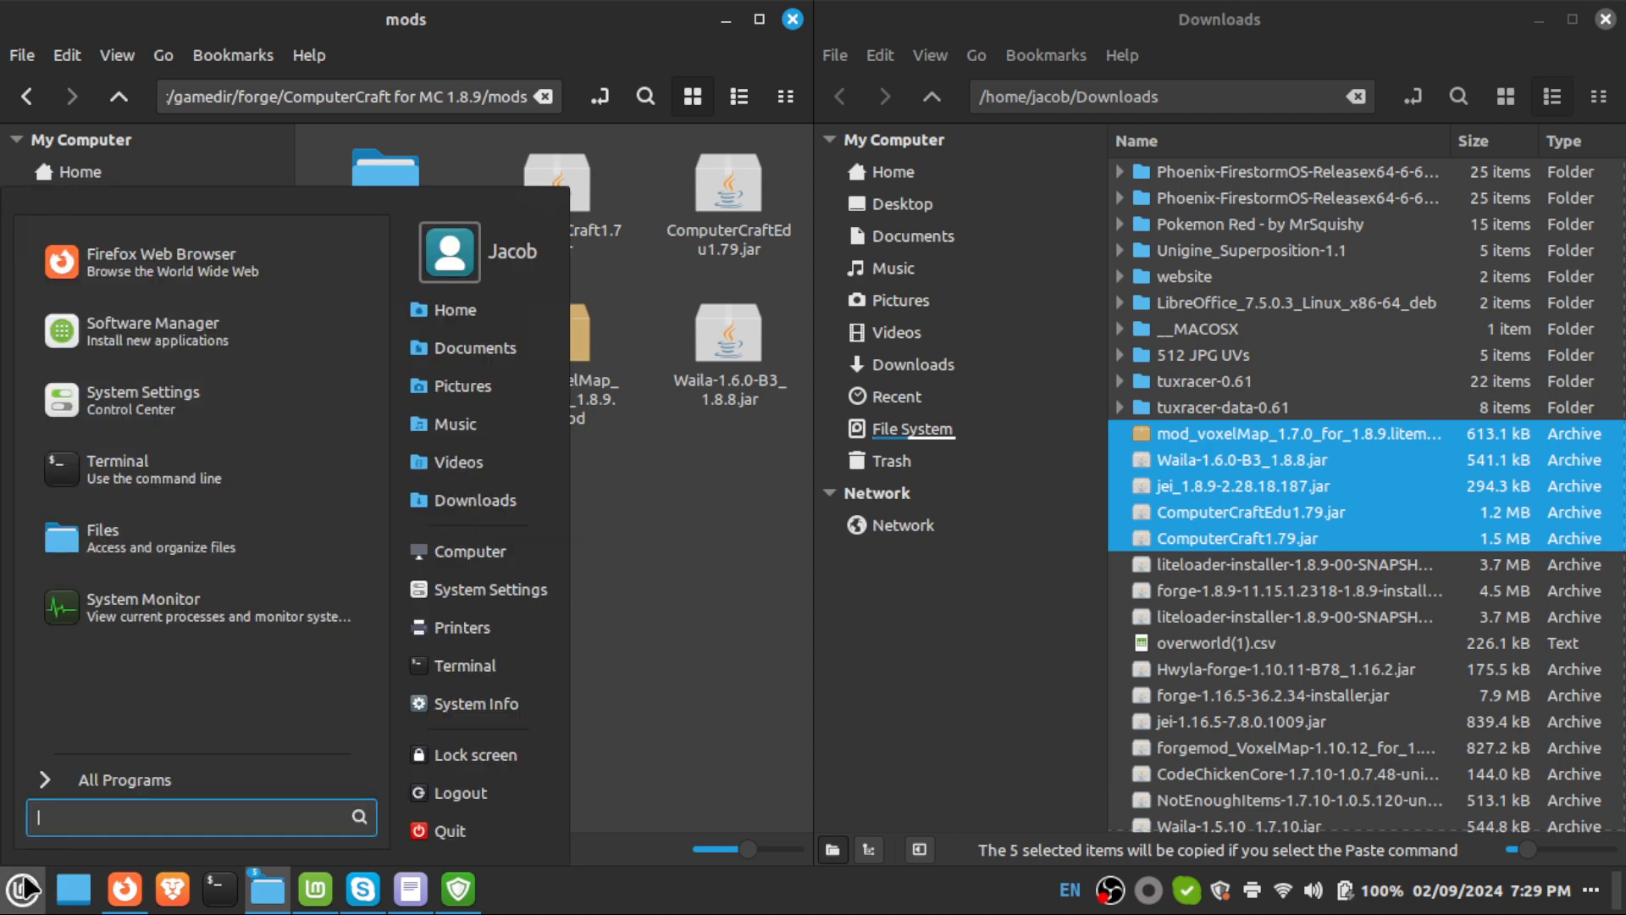
text(minecr)
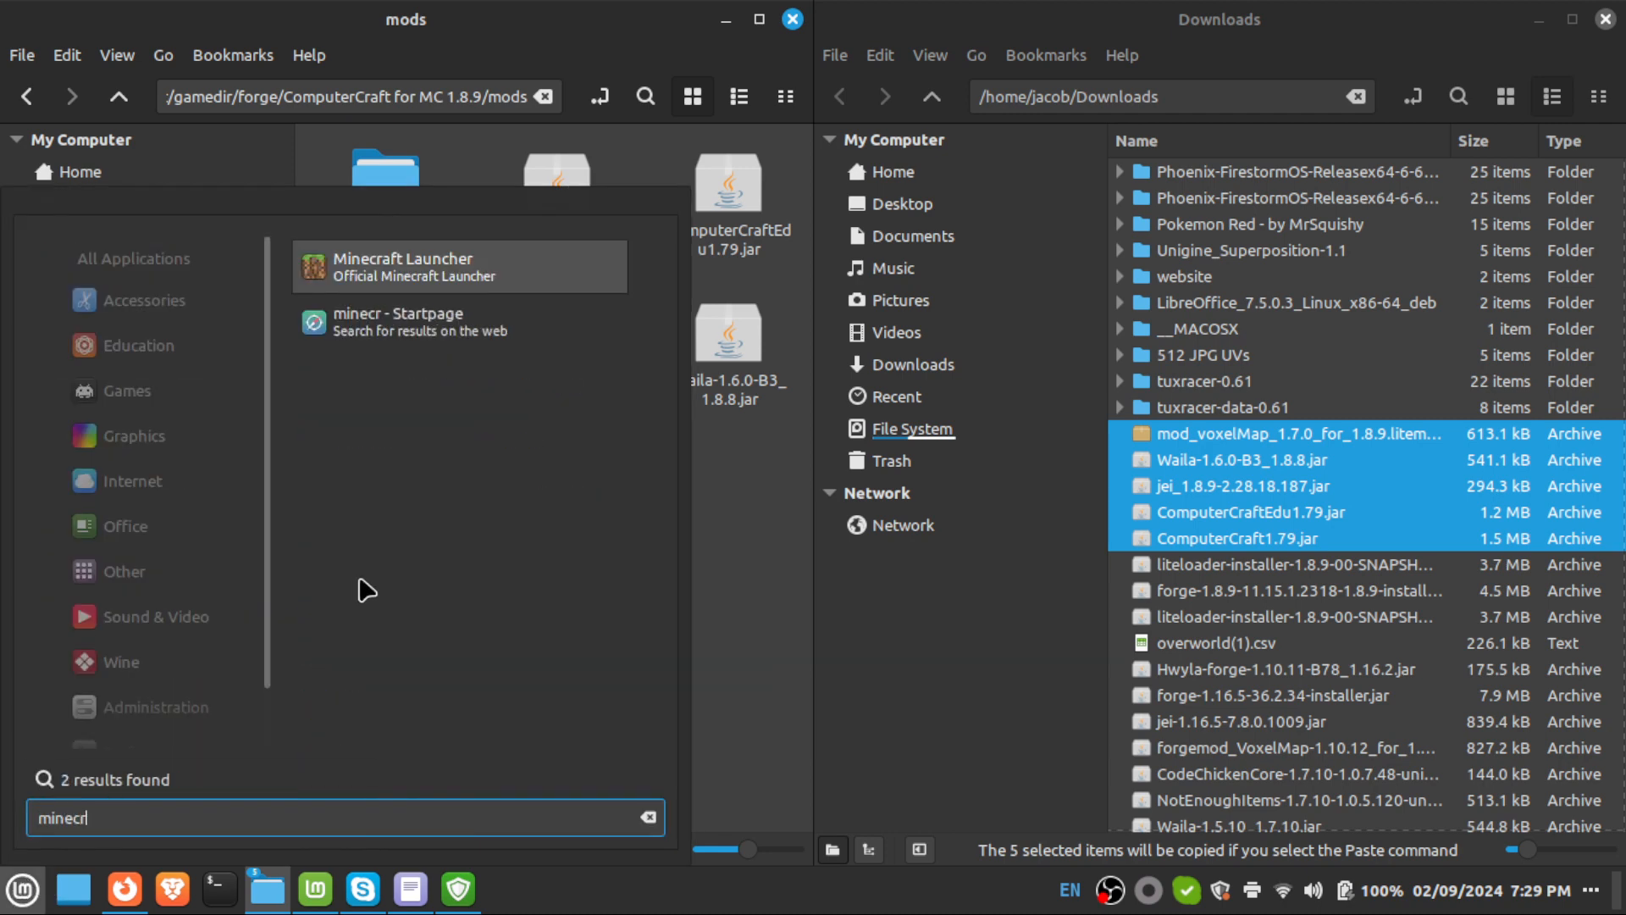
click(428, 279)
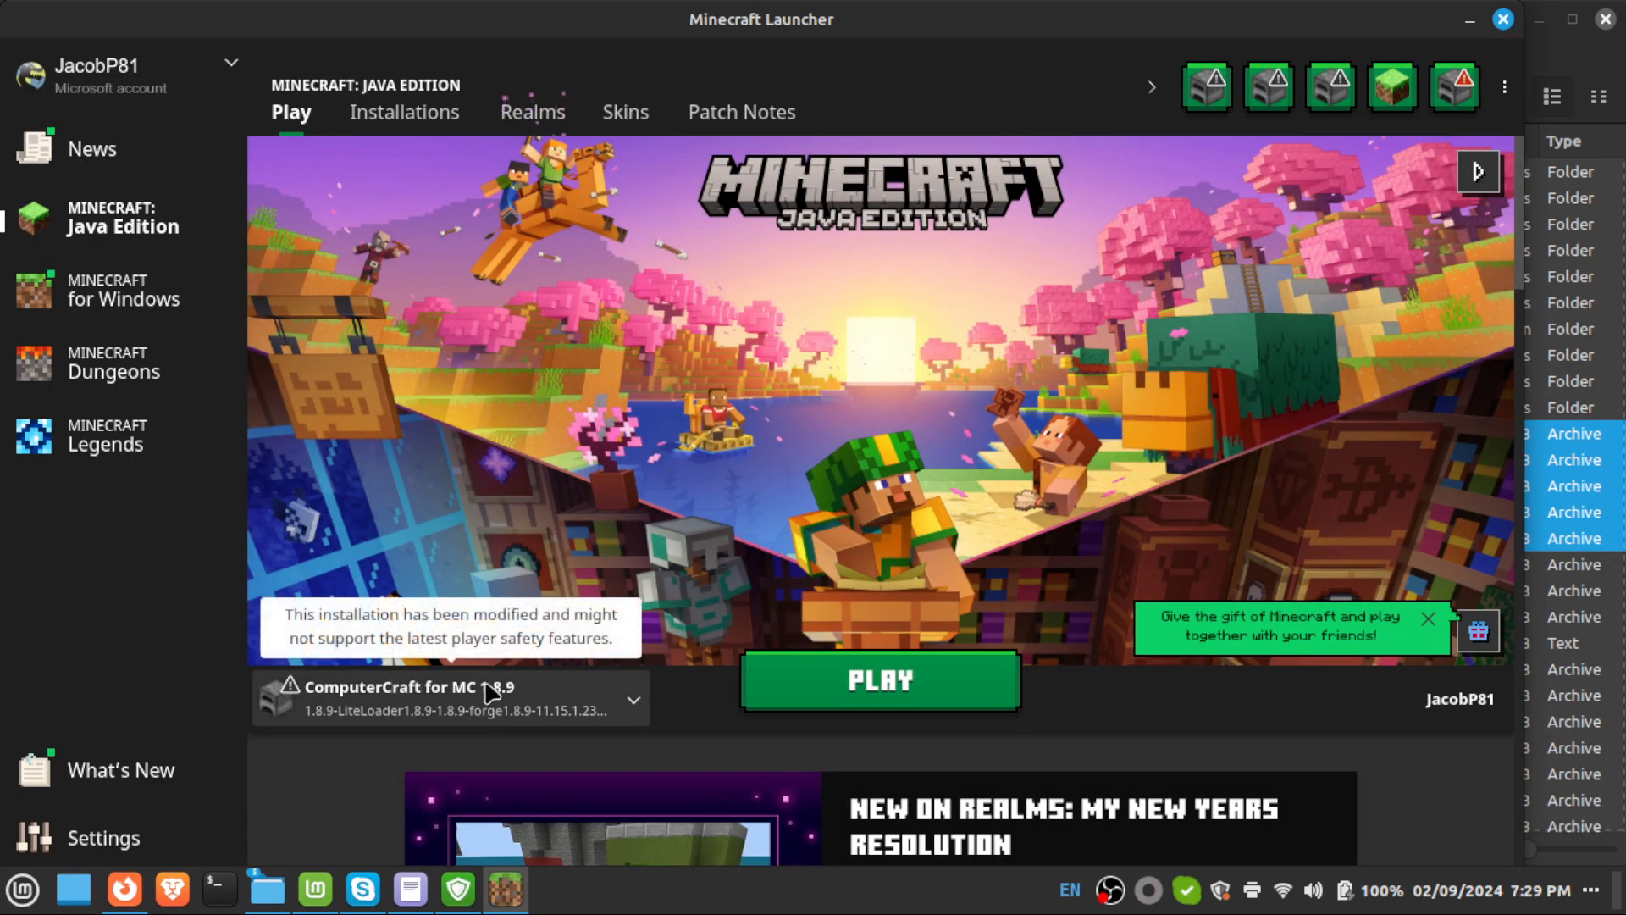
click(931, 682)
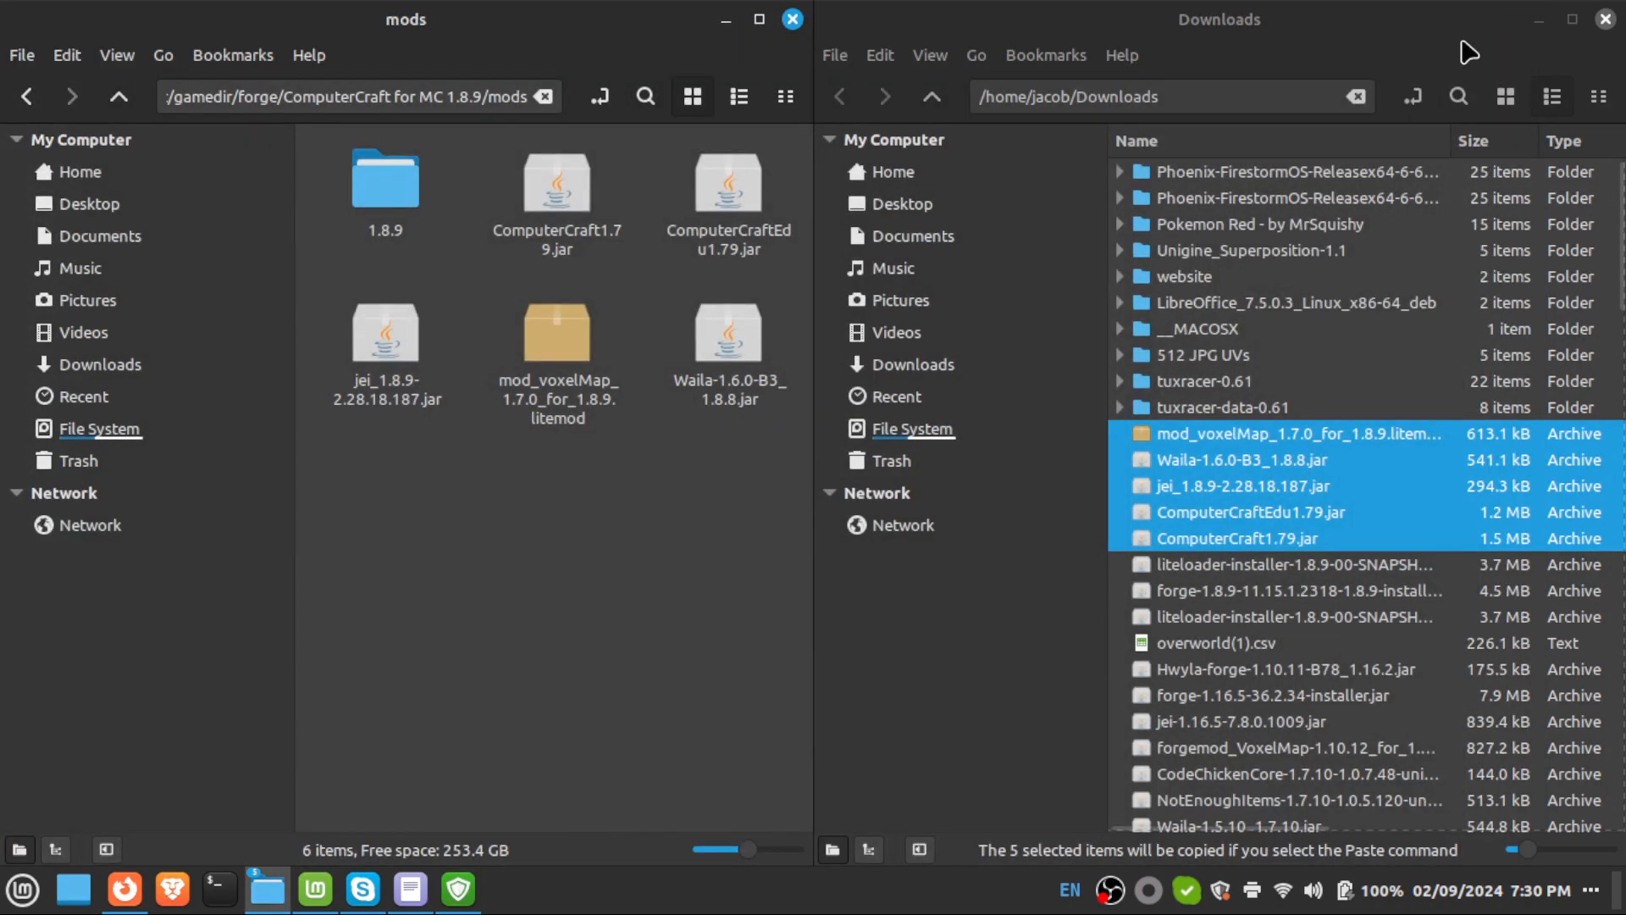
Minimise the Downloads and mods folder windows and reposition the Minecraft 1.8.9 window on the desktop.
click(1538, 19)
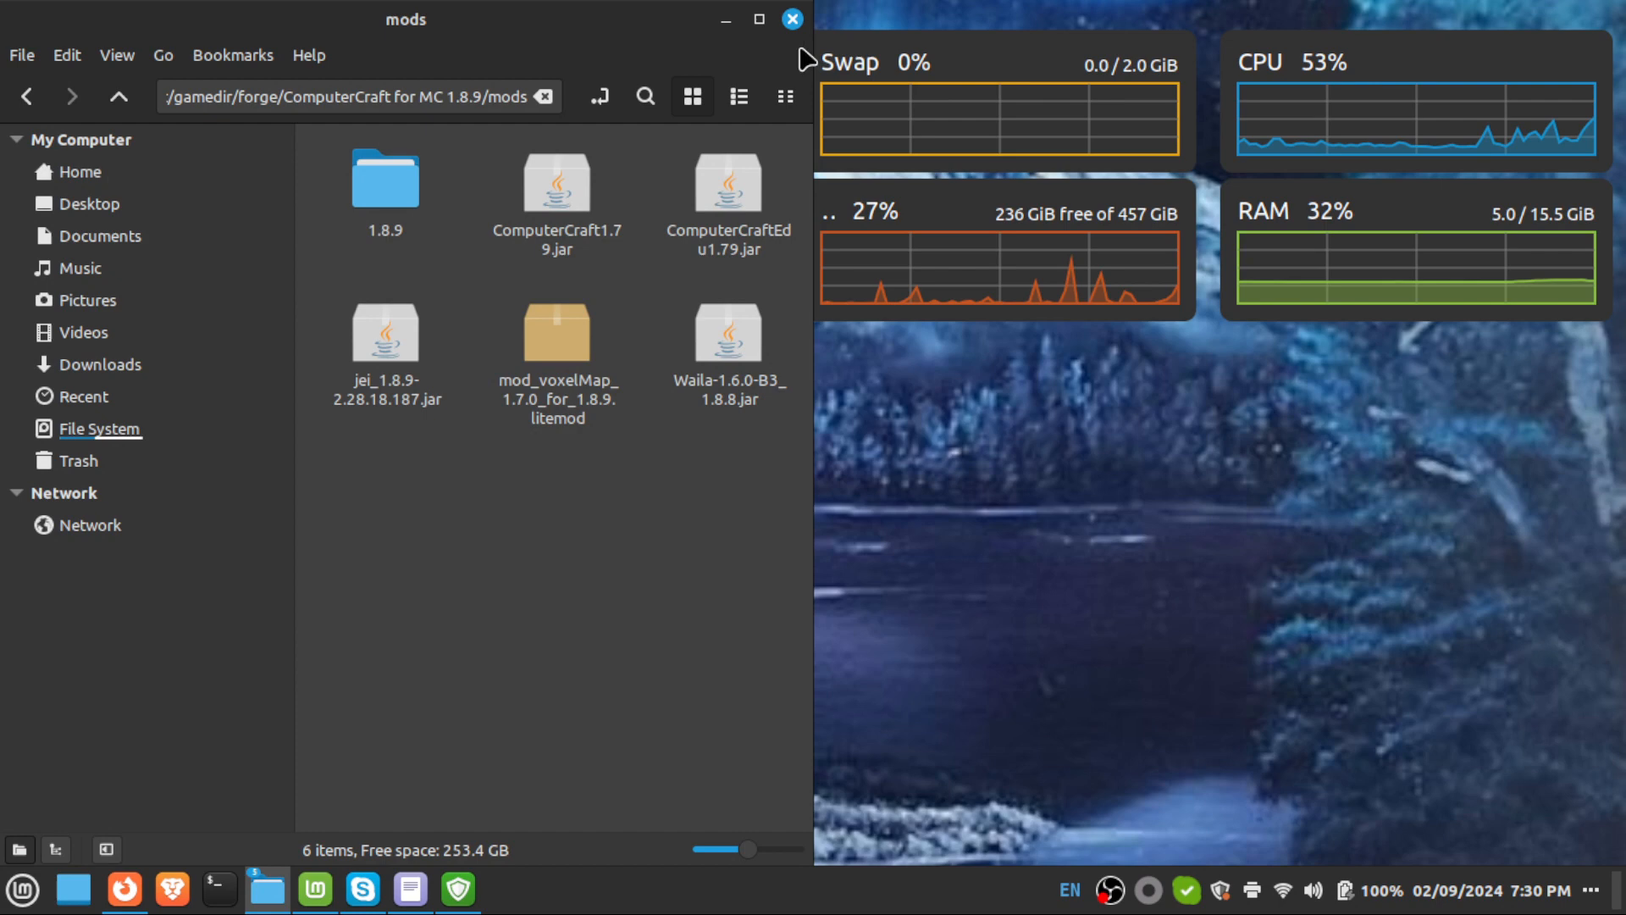
click(725, 18)
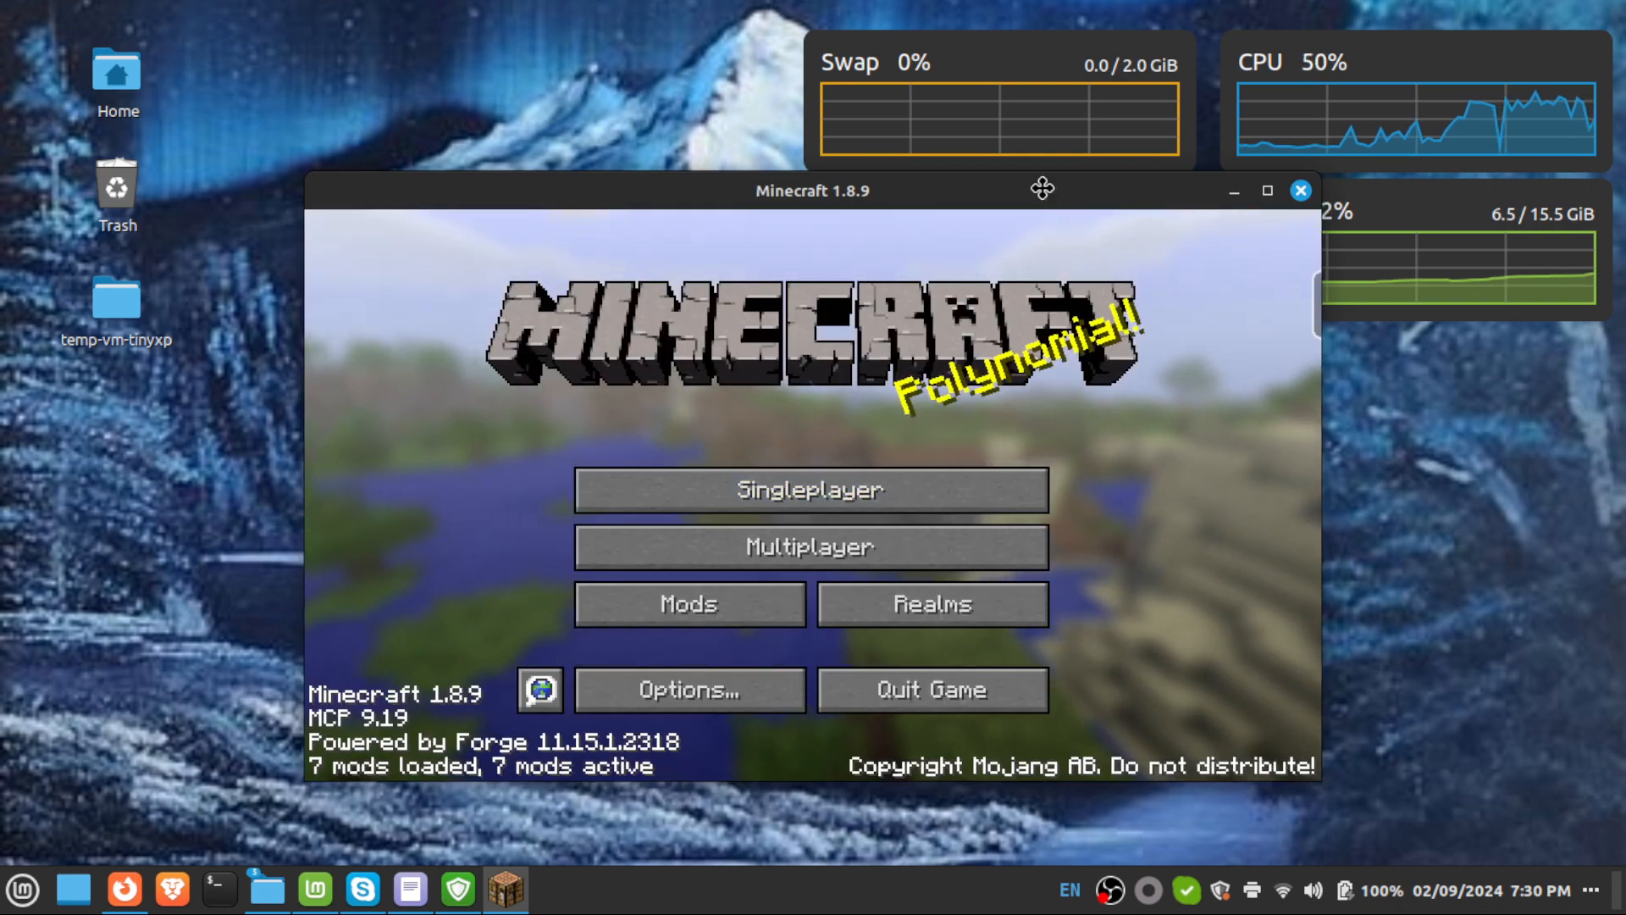
drag(1043, 188, 961, 162)
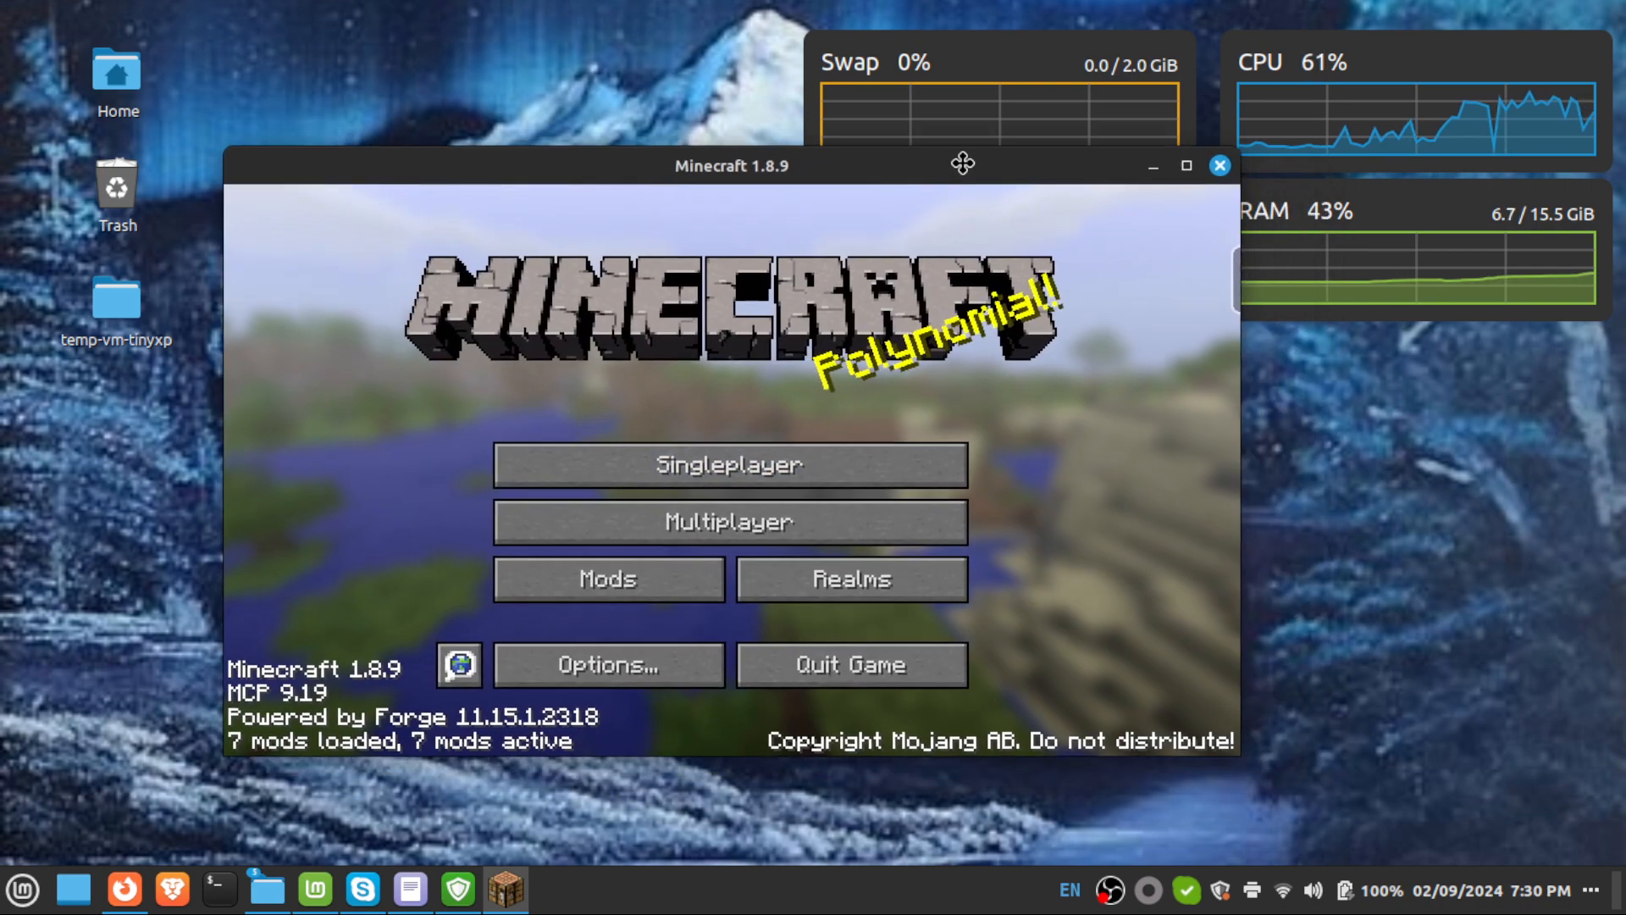
Open Minecraft's mod list and review the details of Minecraft Coder Pack, Forge Mod Loader and Minecraft Forge.
click(606, 592)
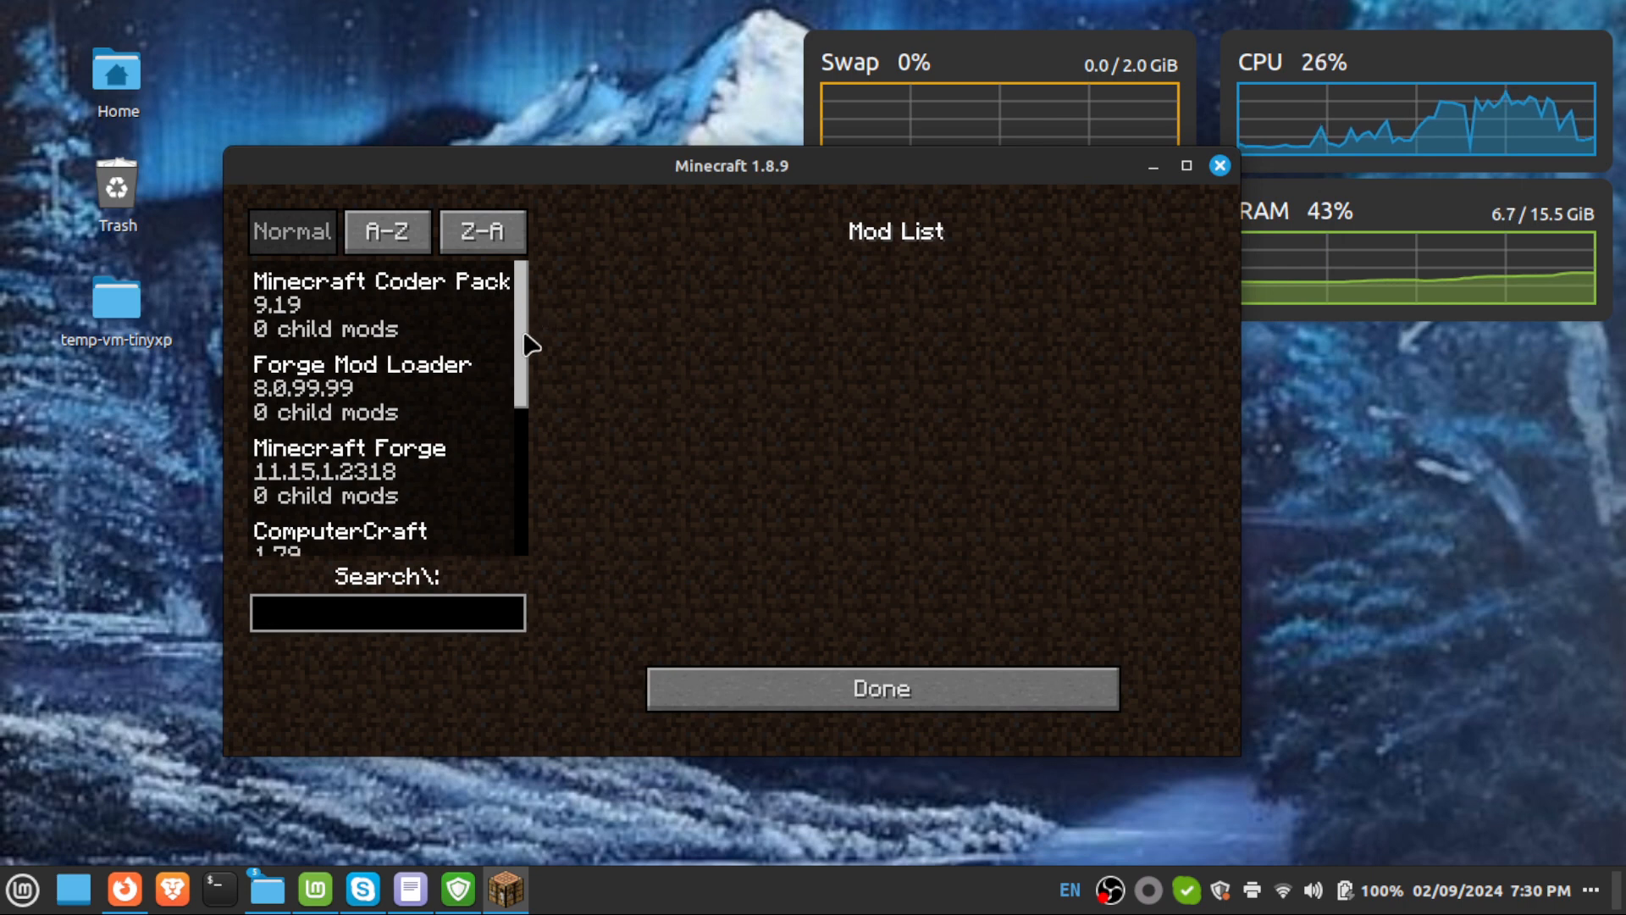
scroll(526, 338, down, 3)
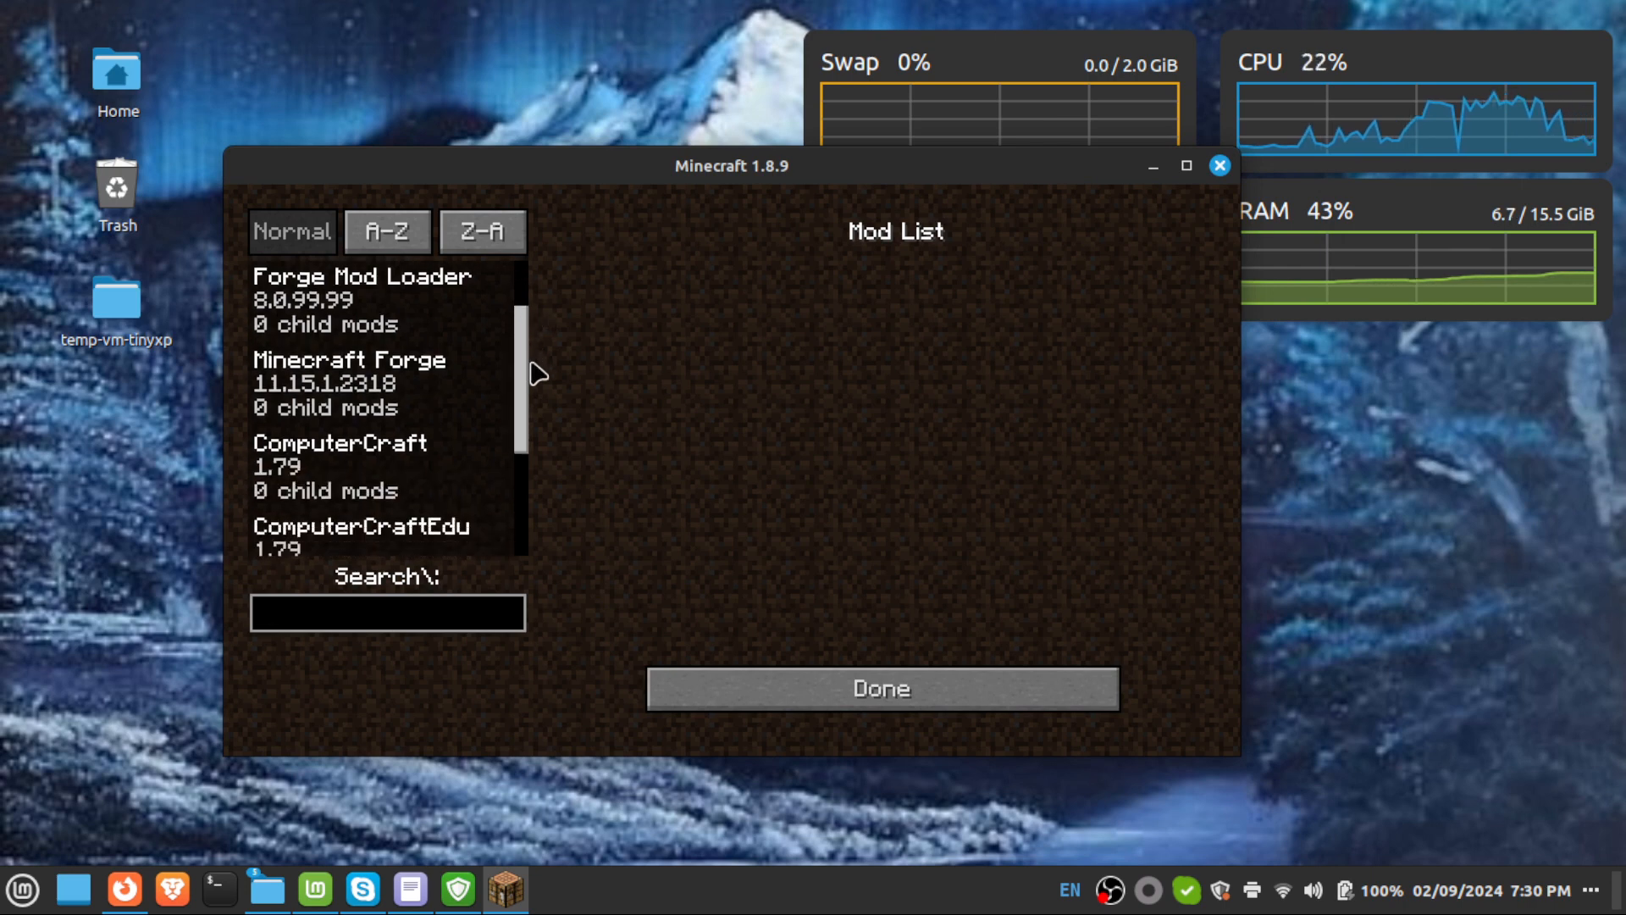
scroll(537, 366, up, 2)
click(407, 286)
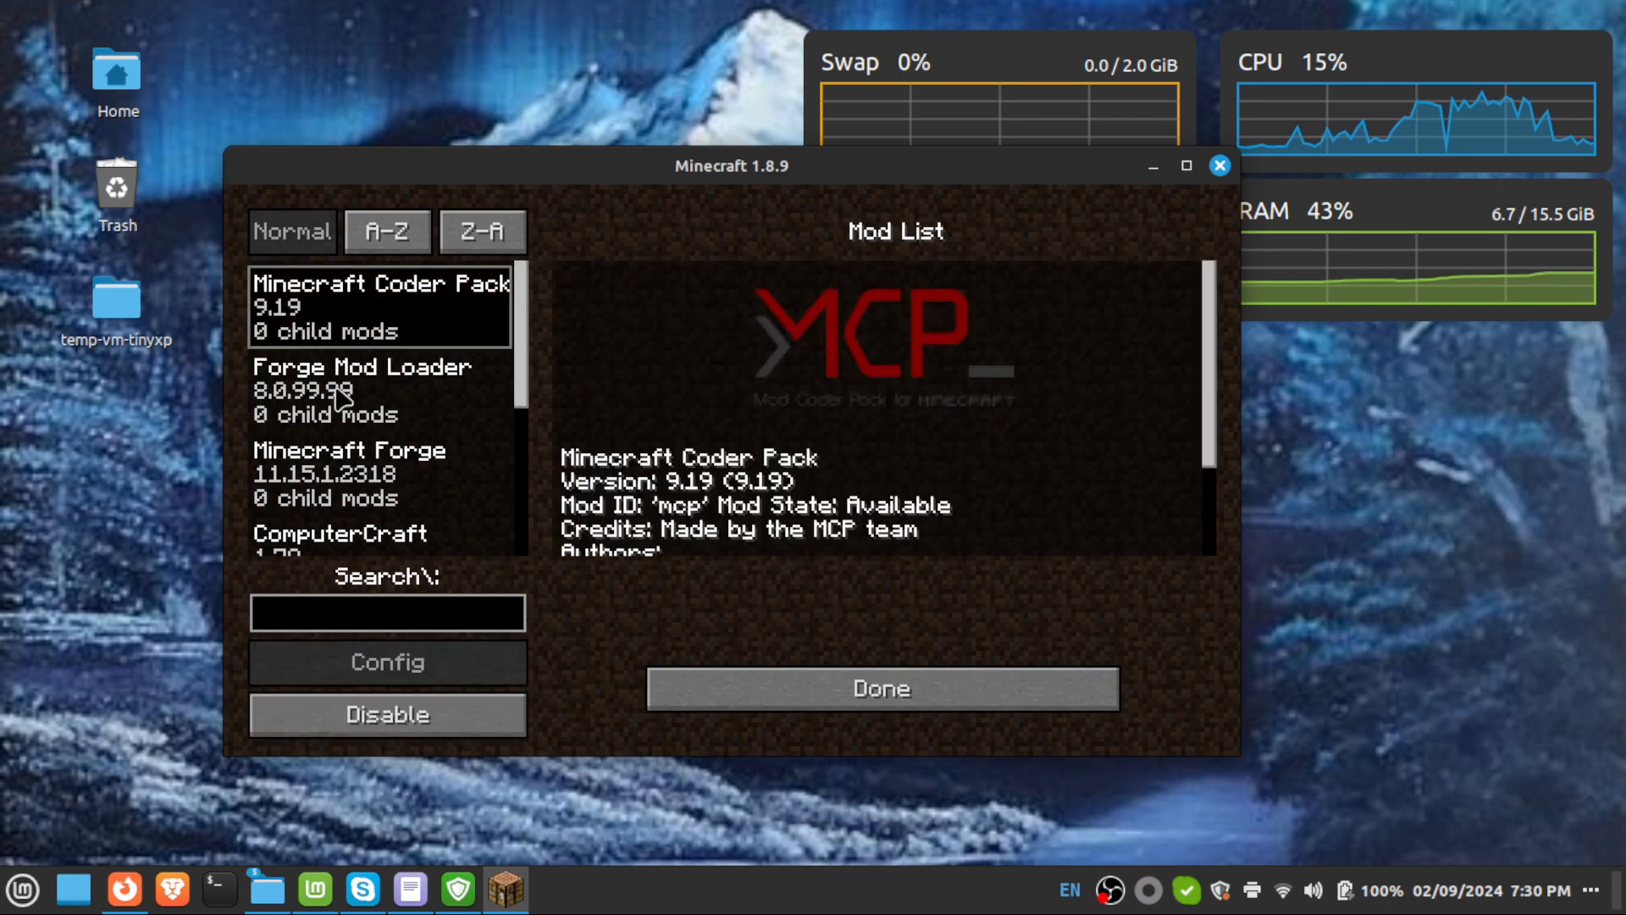
click(432, 408)
scroll(531, 345, down, 3)
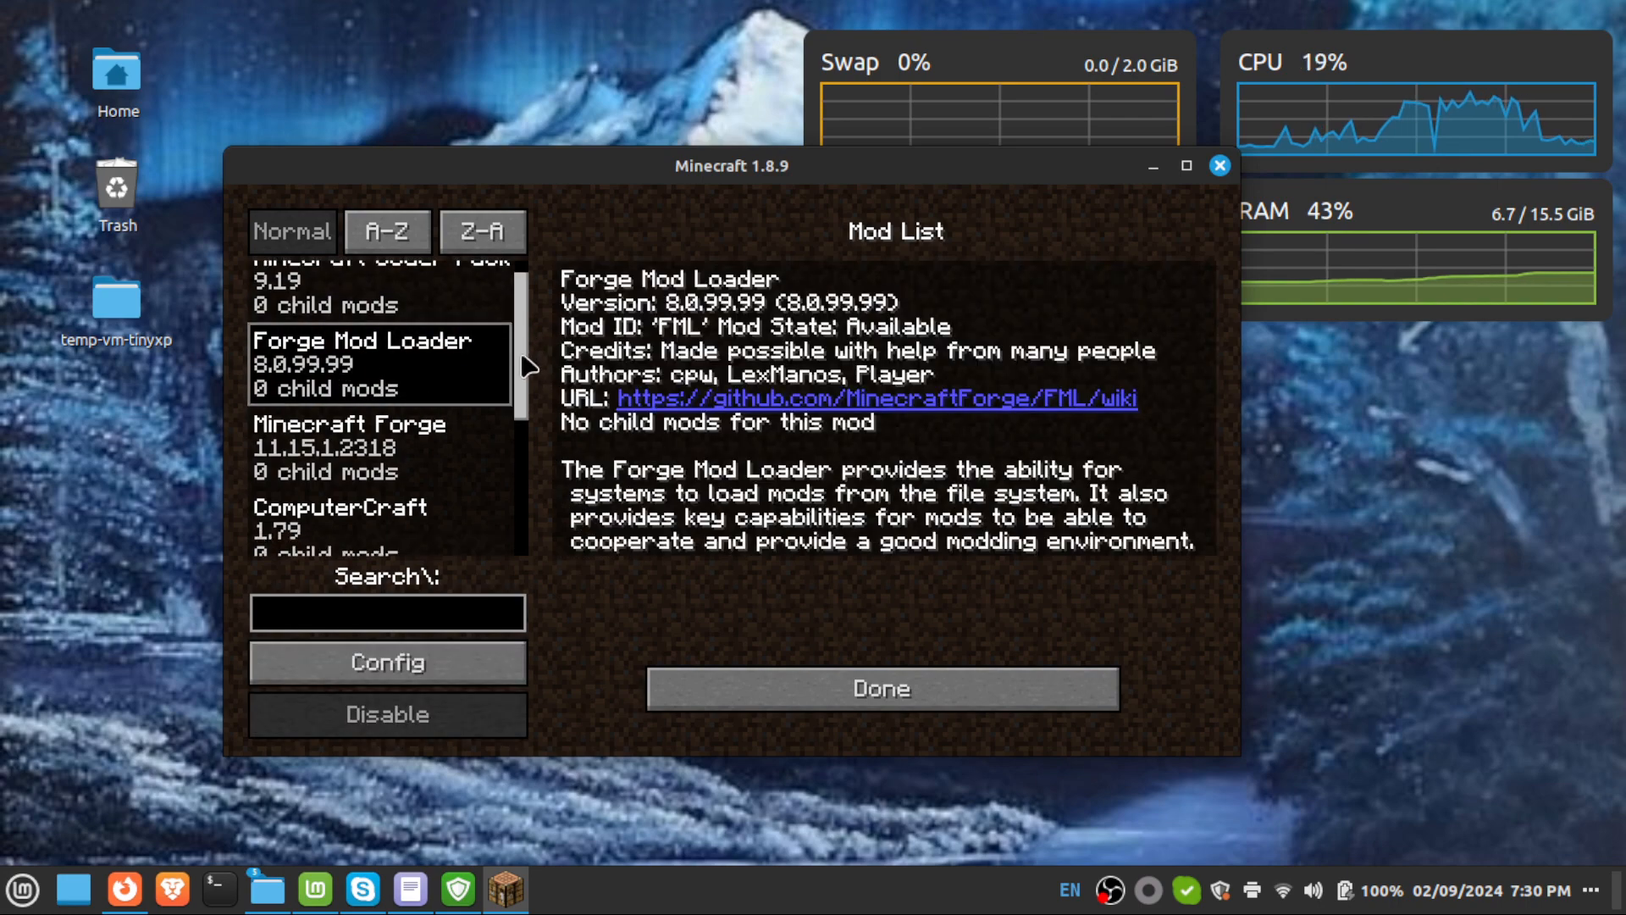
click(410, 385)
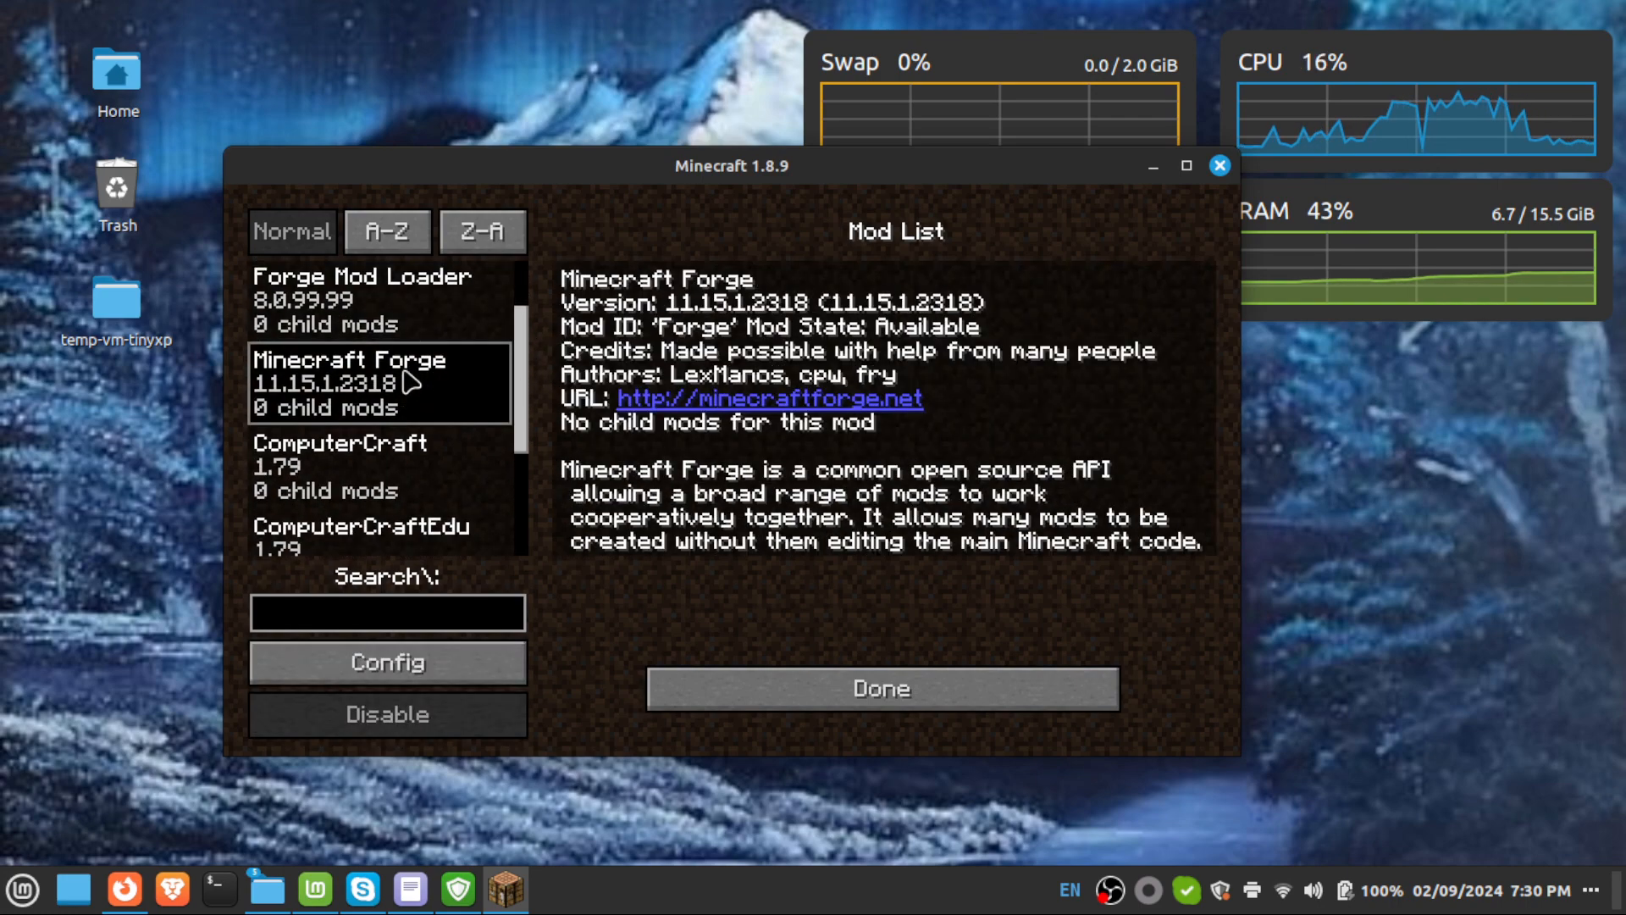
Review the mod list details of ComputerCraft, ComputerCraftEdu, Just Enough Items and Waila, and return to the title screen.
drag(525, 354, 524, 455)
click(366, 398)
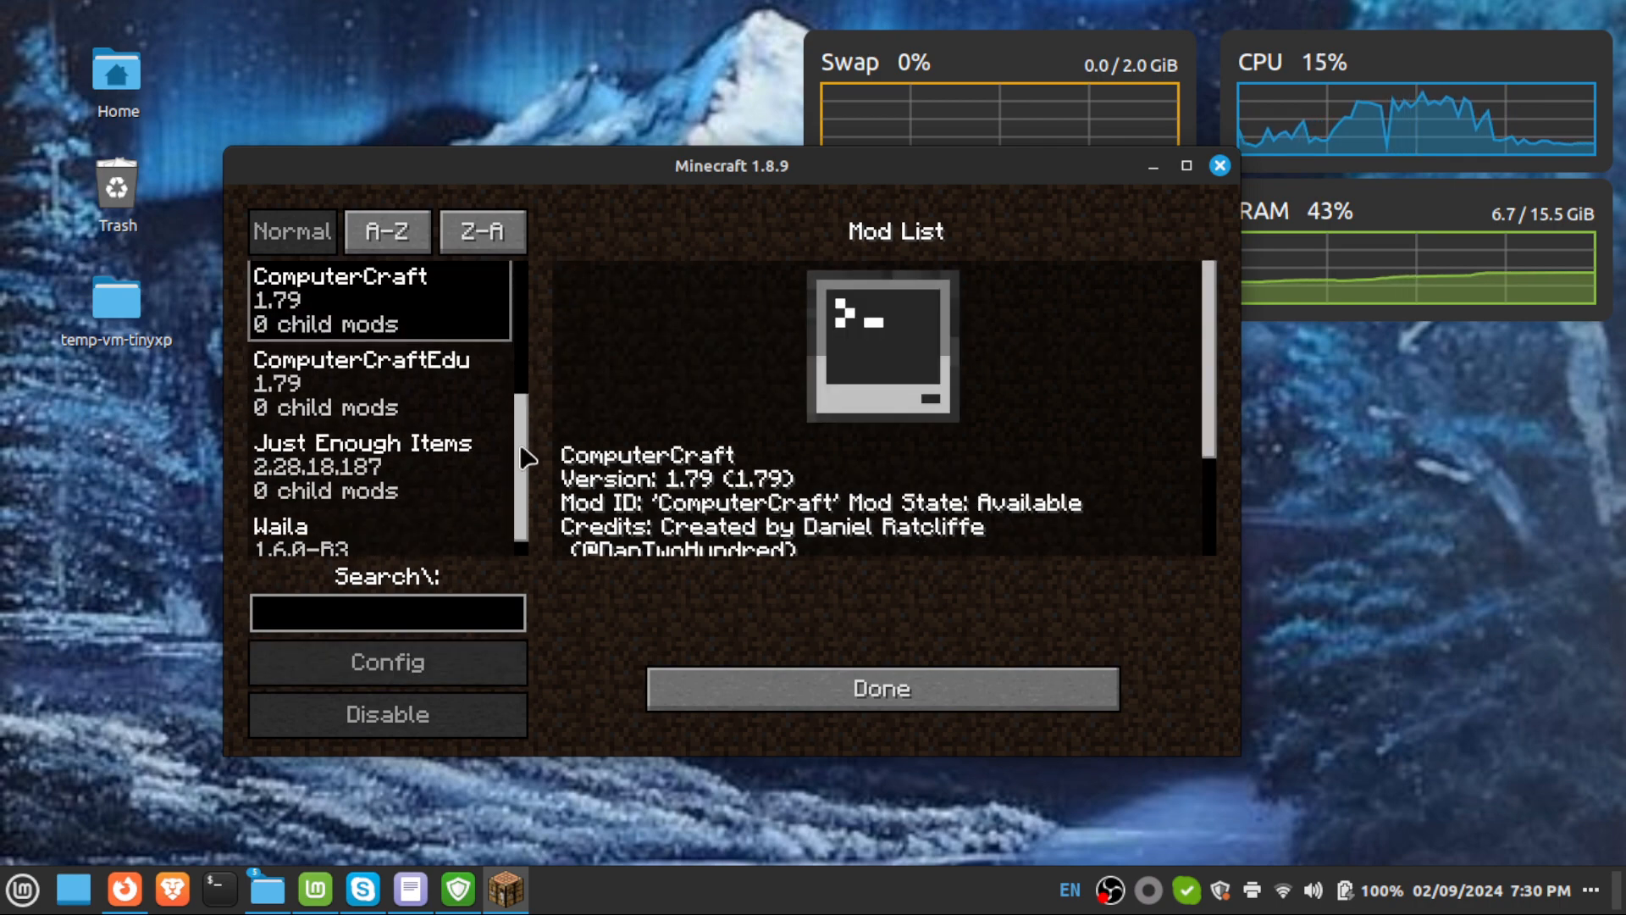
click(360, 390)
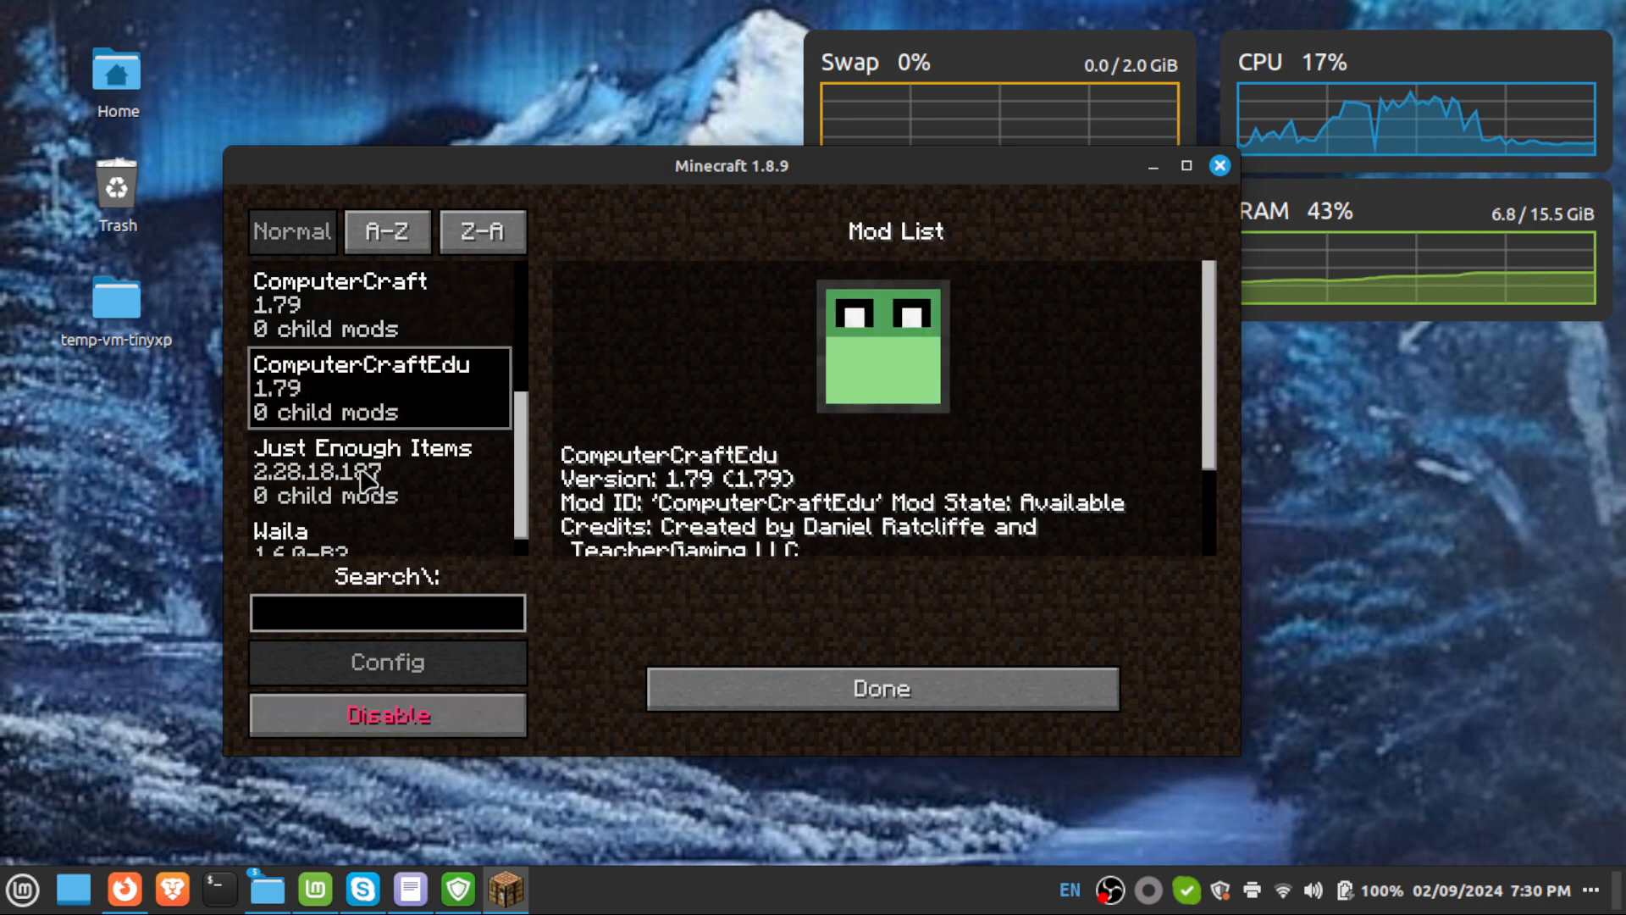
click(360, 474)
scroll(529, 471, down, 1)
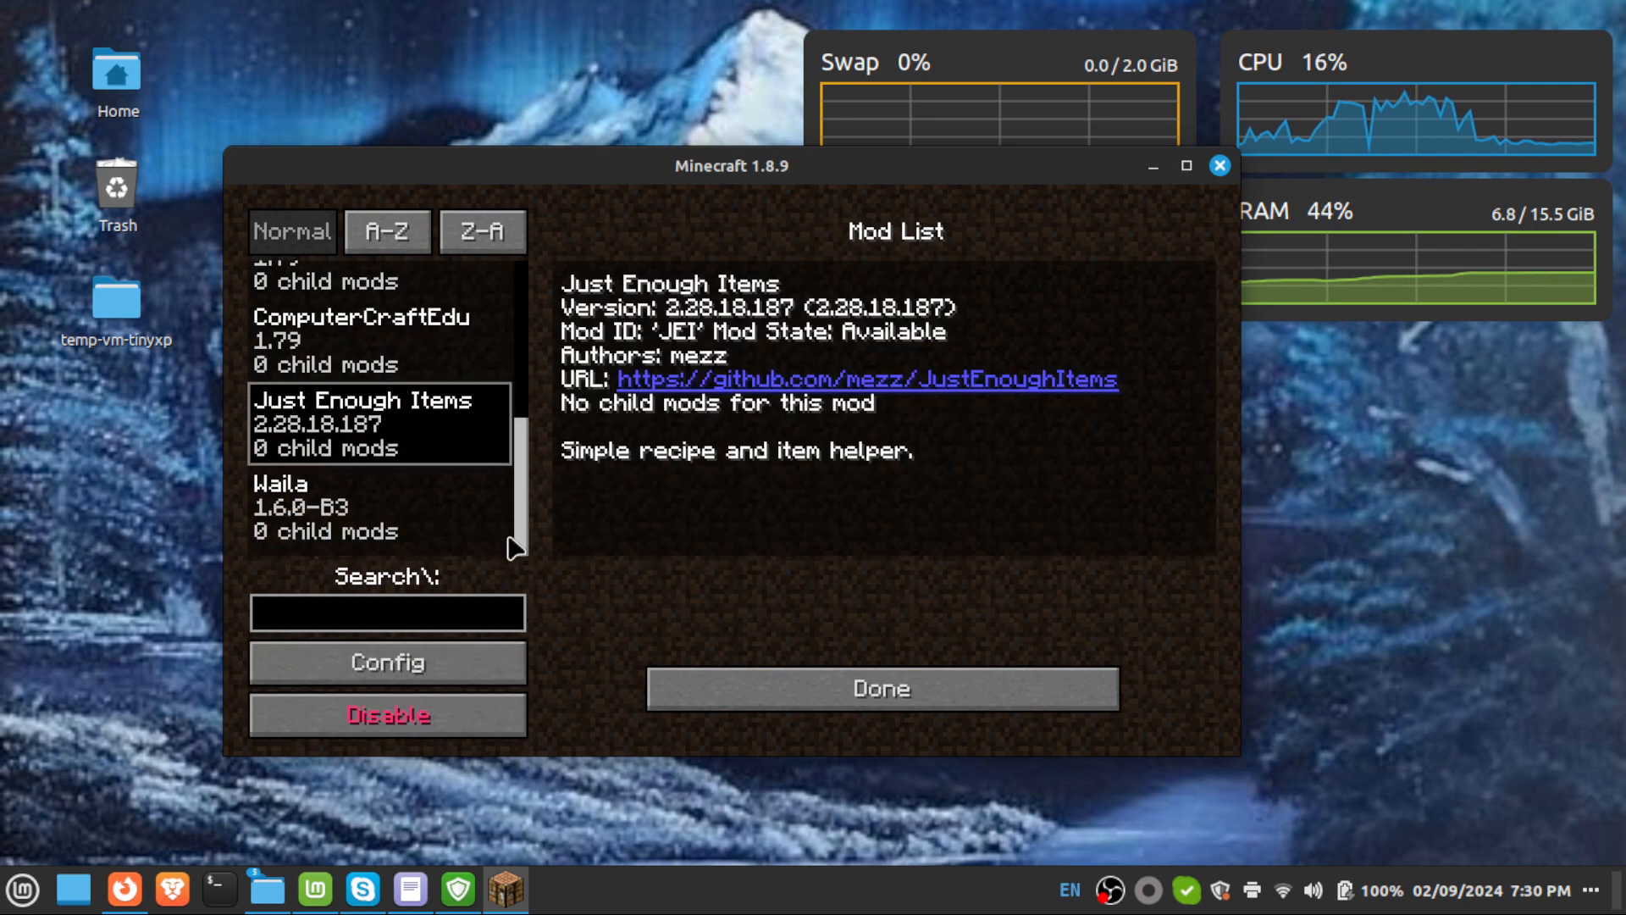
click(271, 530)
drag(522, 487, 549, 280)
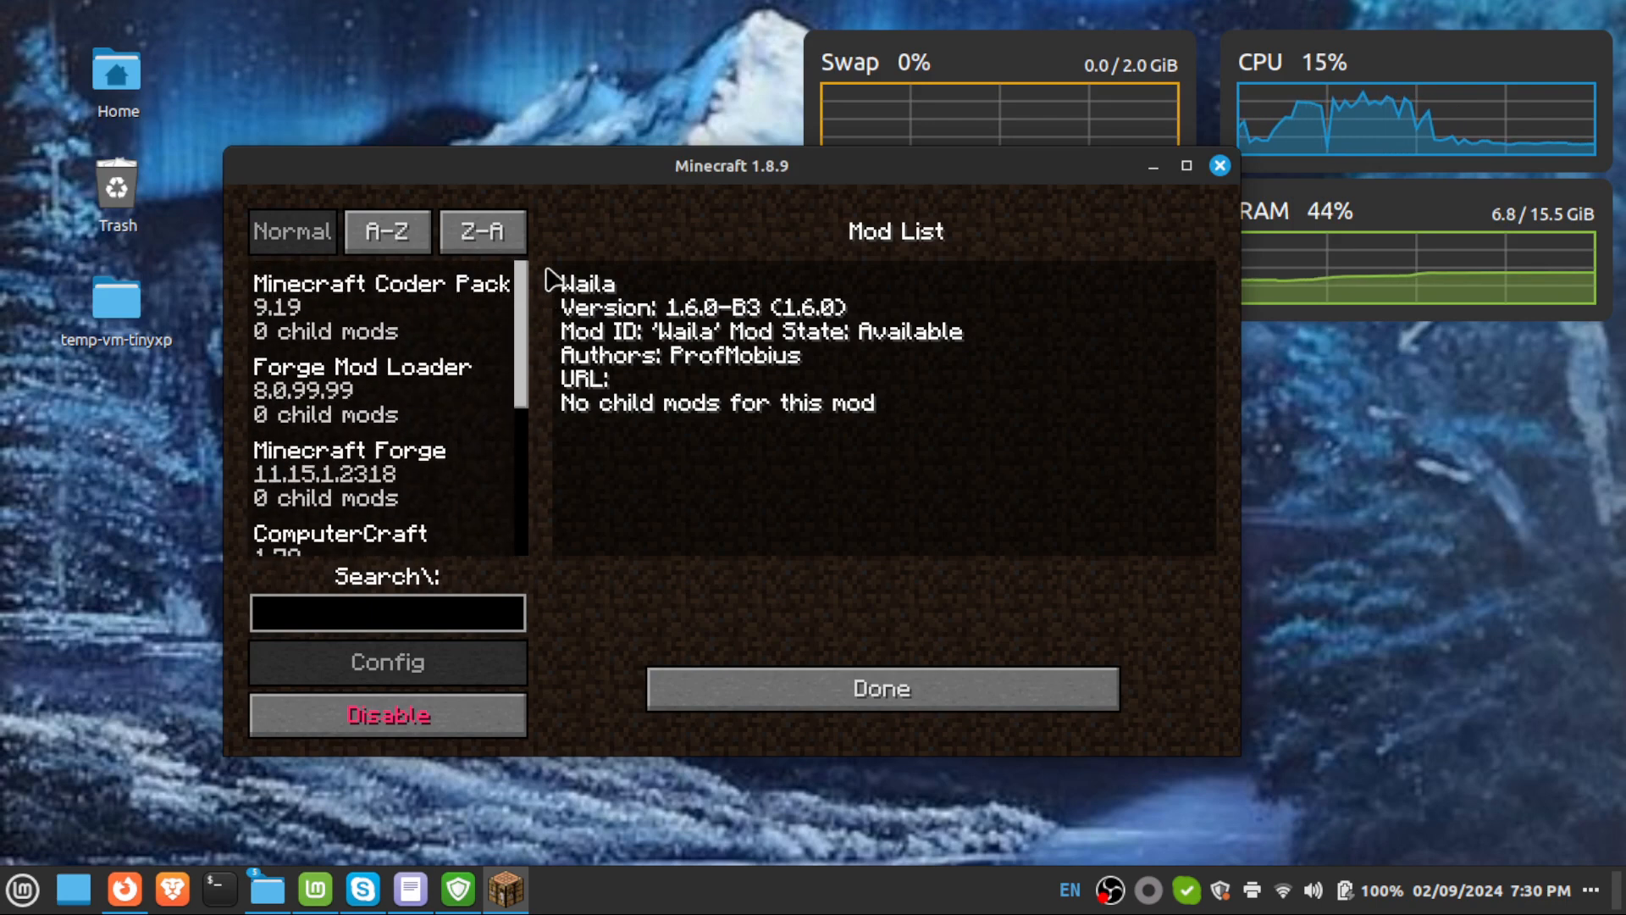
click(860, 696)
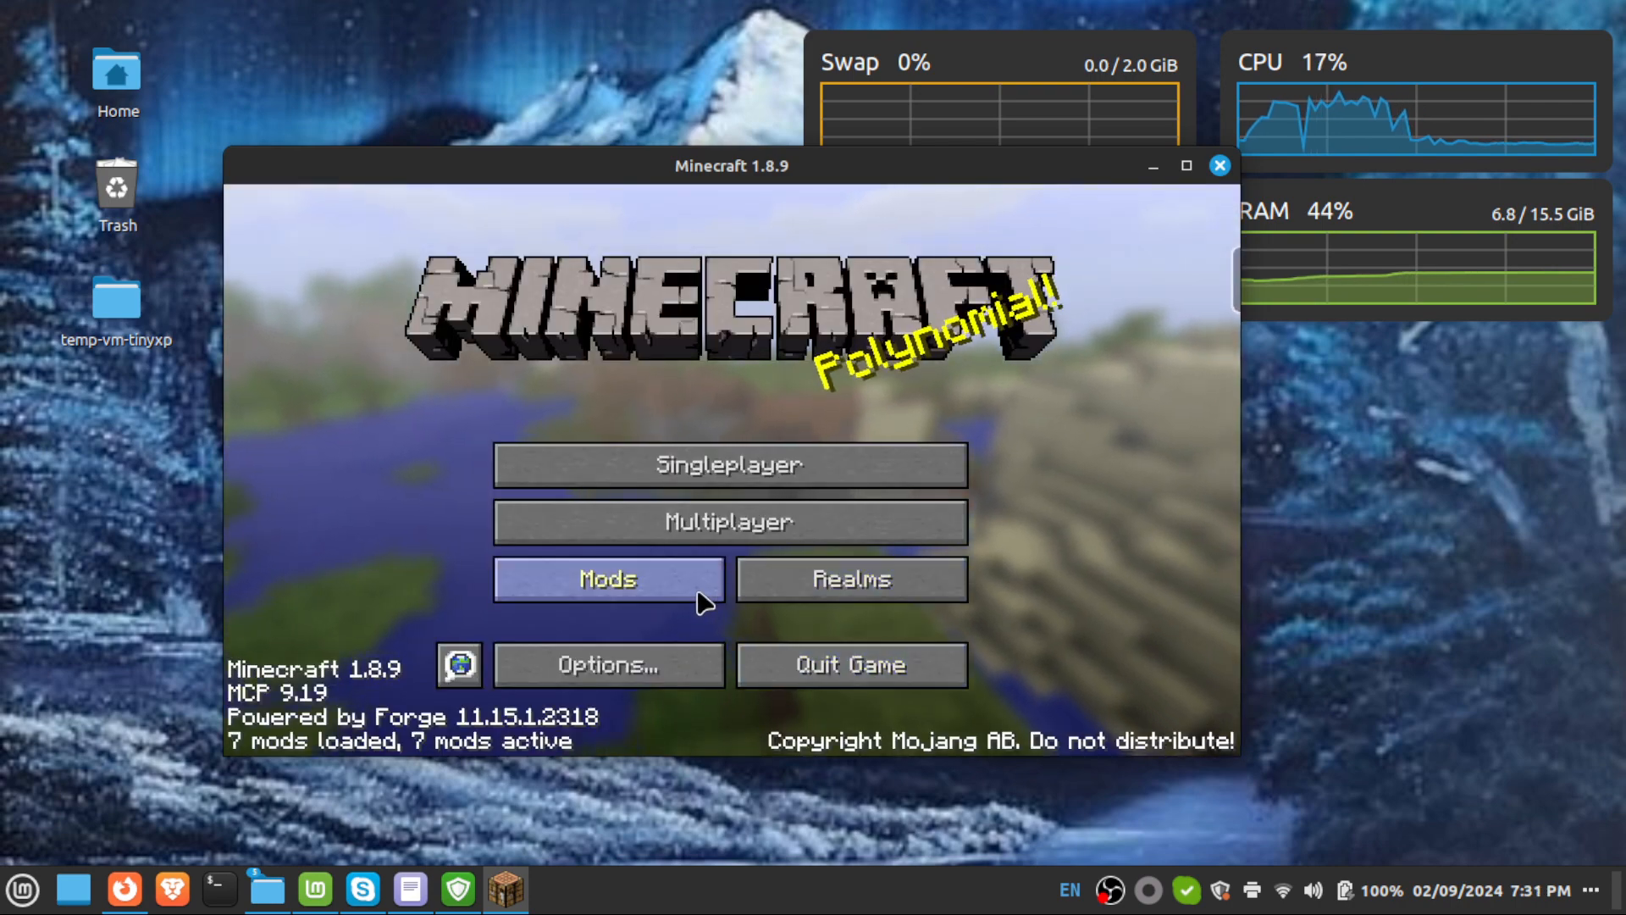
Reopen the mod list and compare its entries with the files in the mods folder, focusing on the VoxelMap litemod.
click(647, 584)
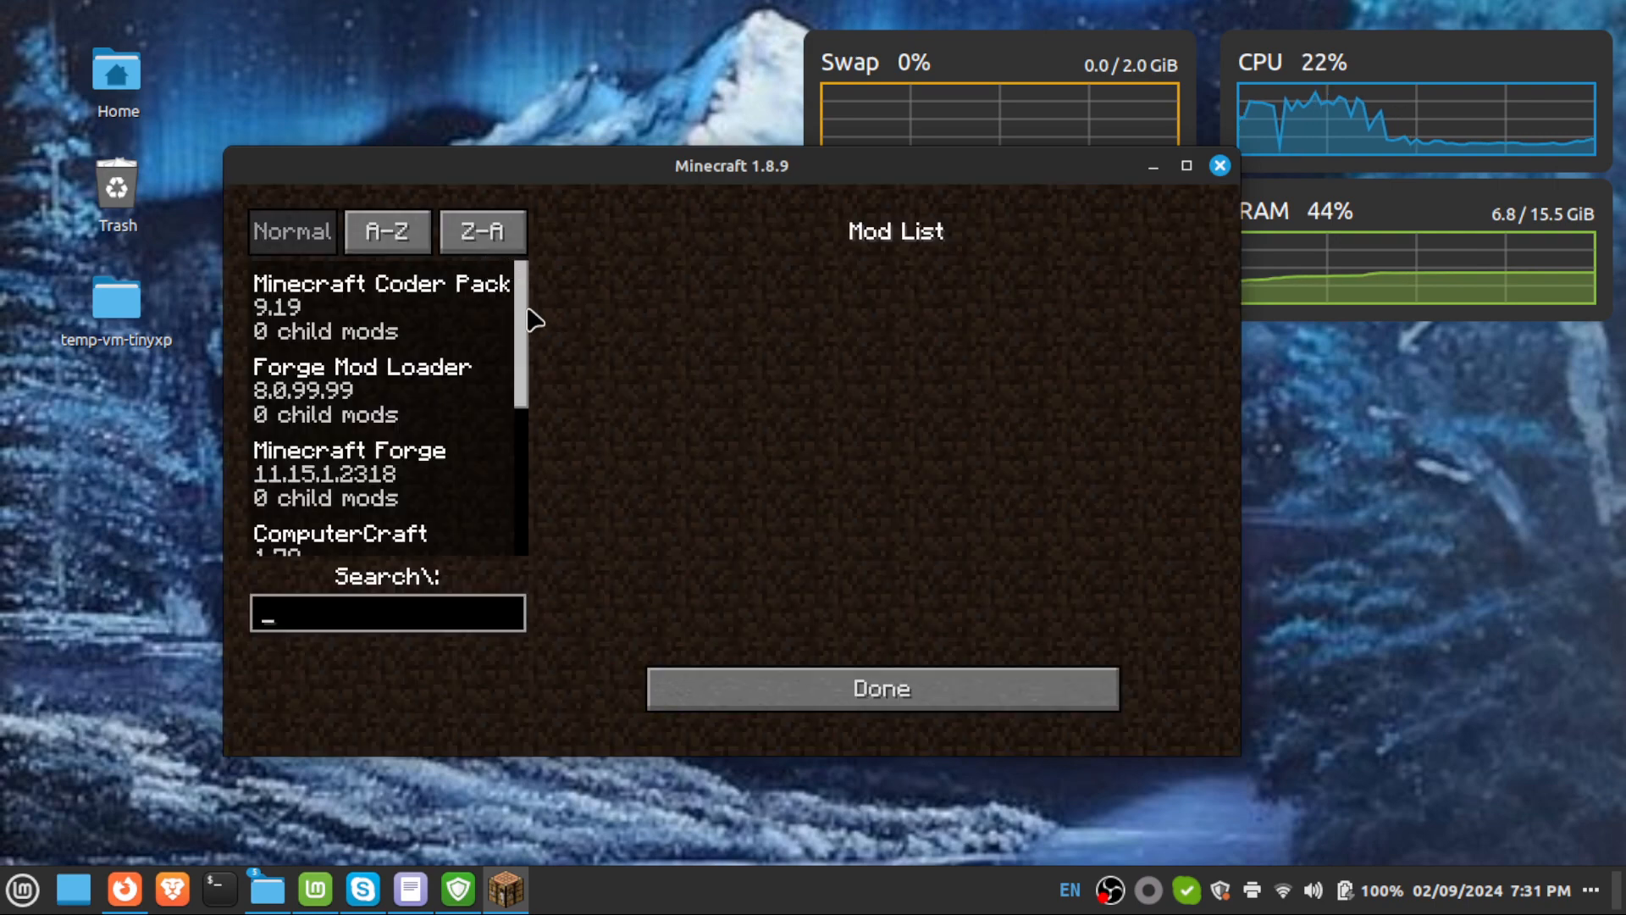
drag(526, 322, 530, 479)
mouse_move(311, 912)
click(677, 787)
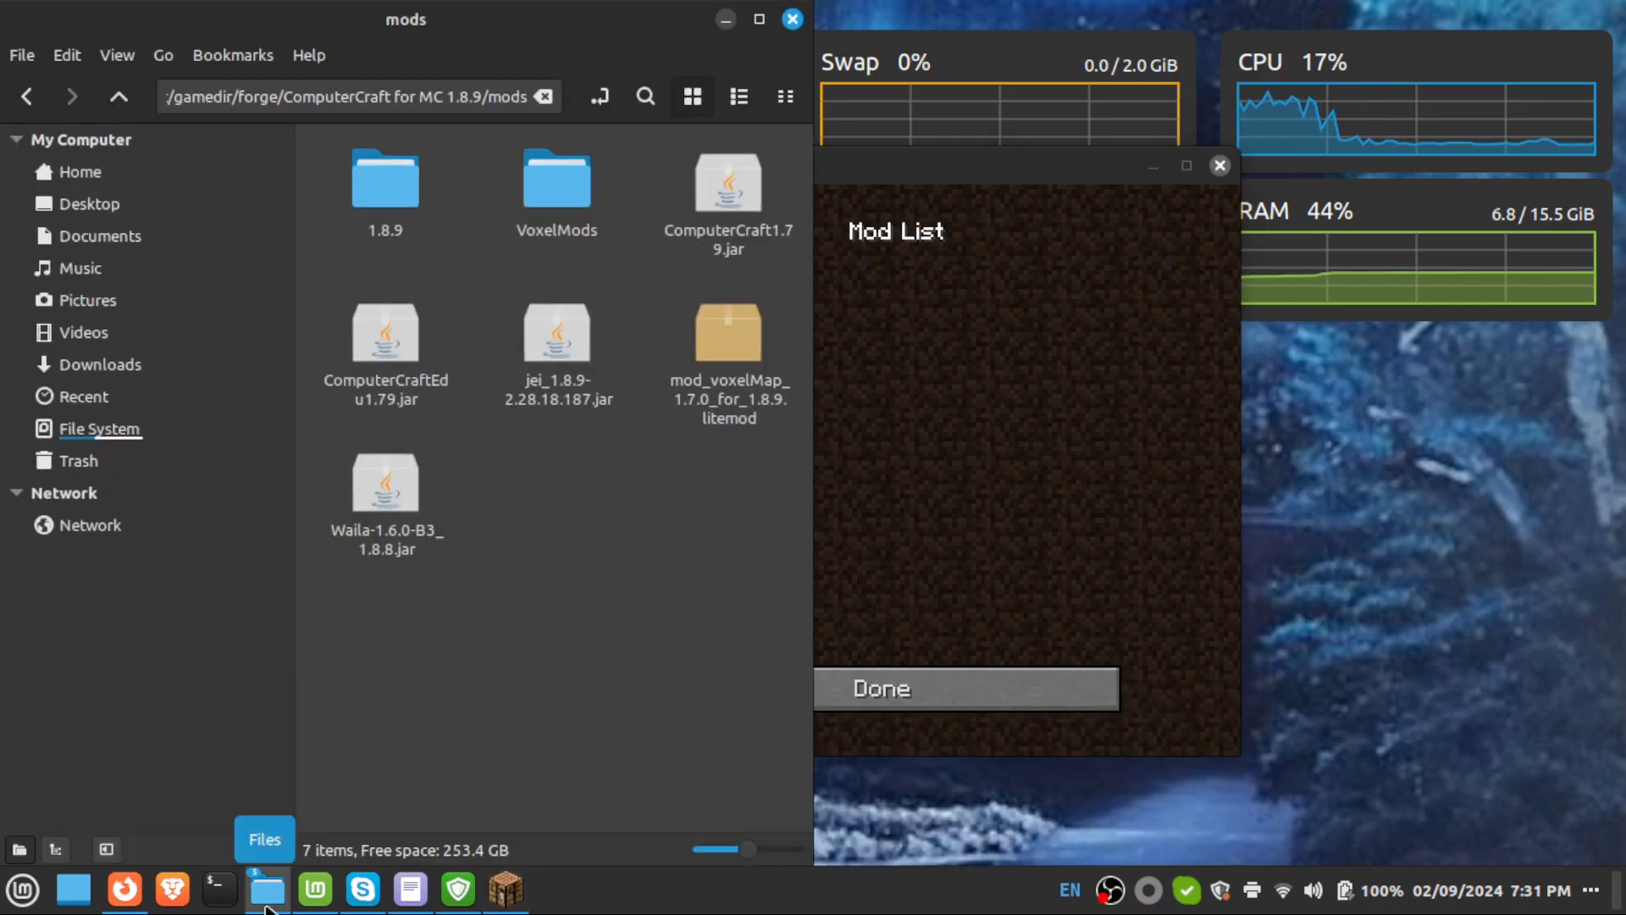
click(738, 351)
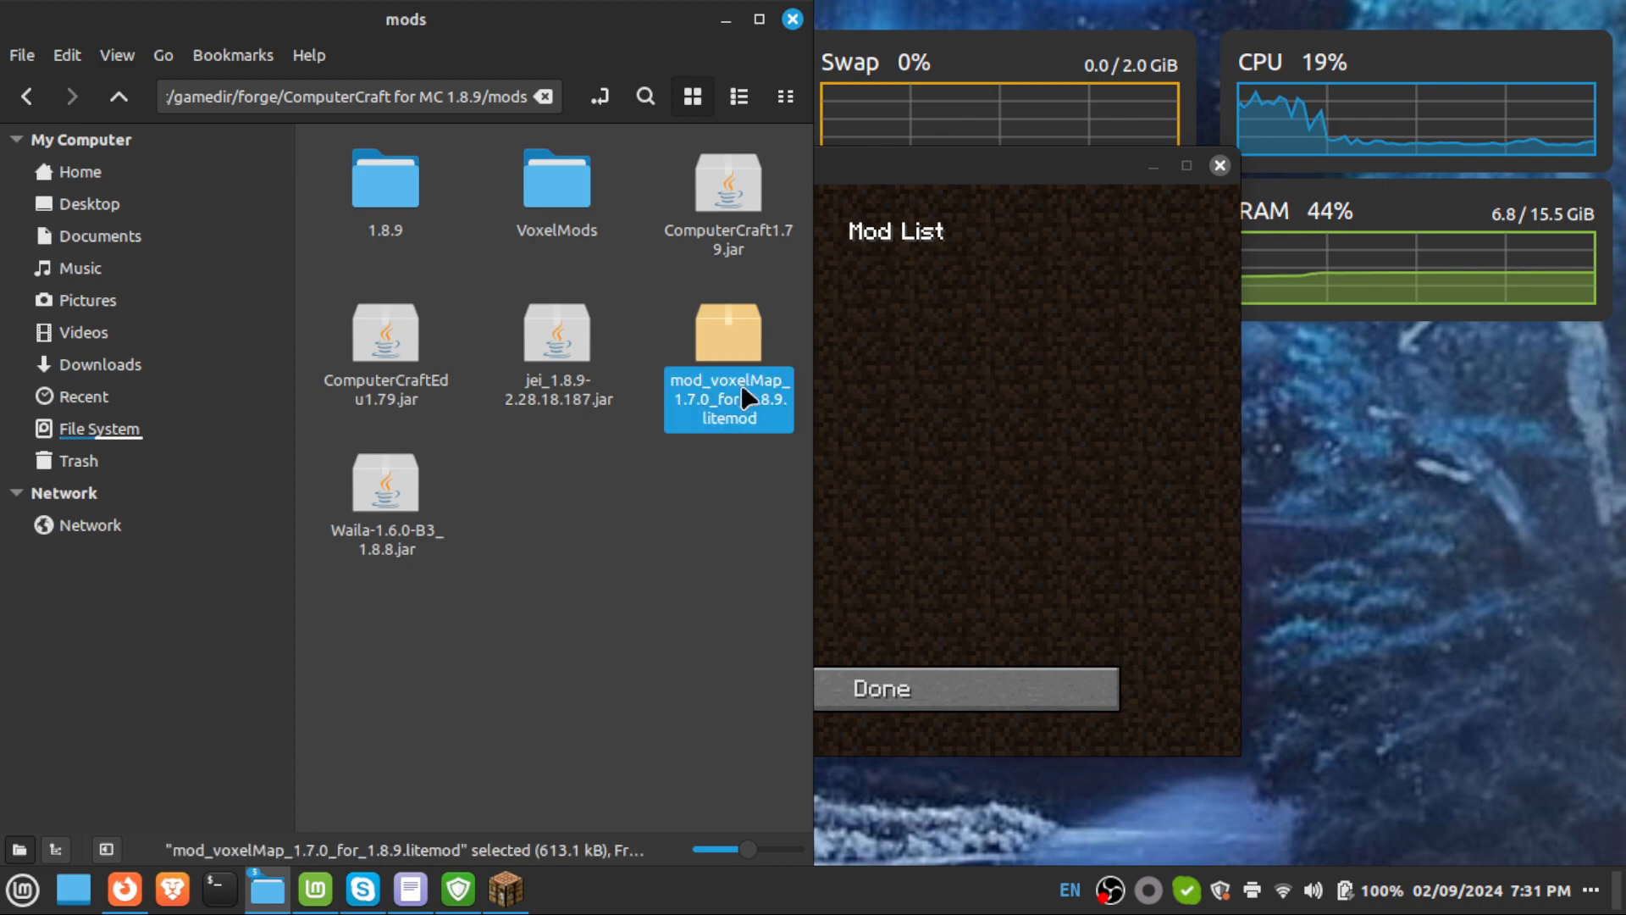
click(657, 551)
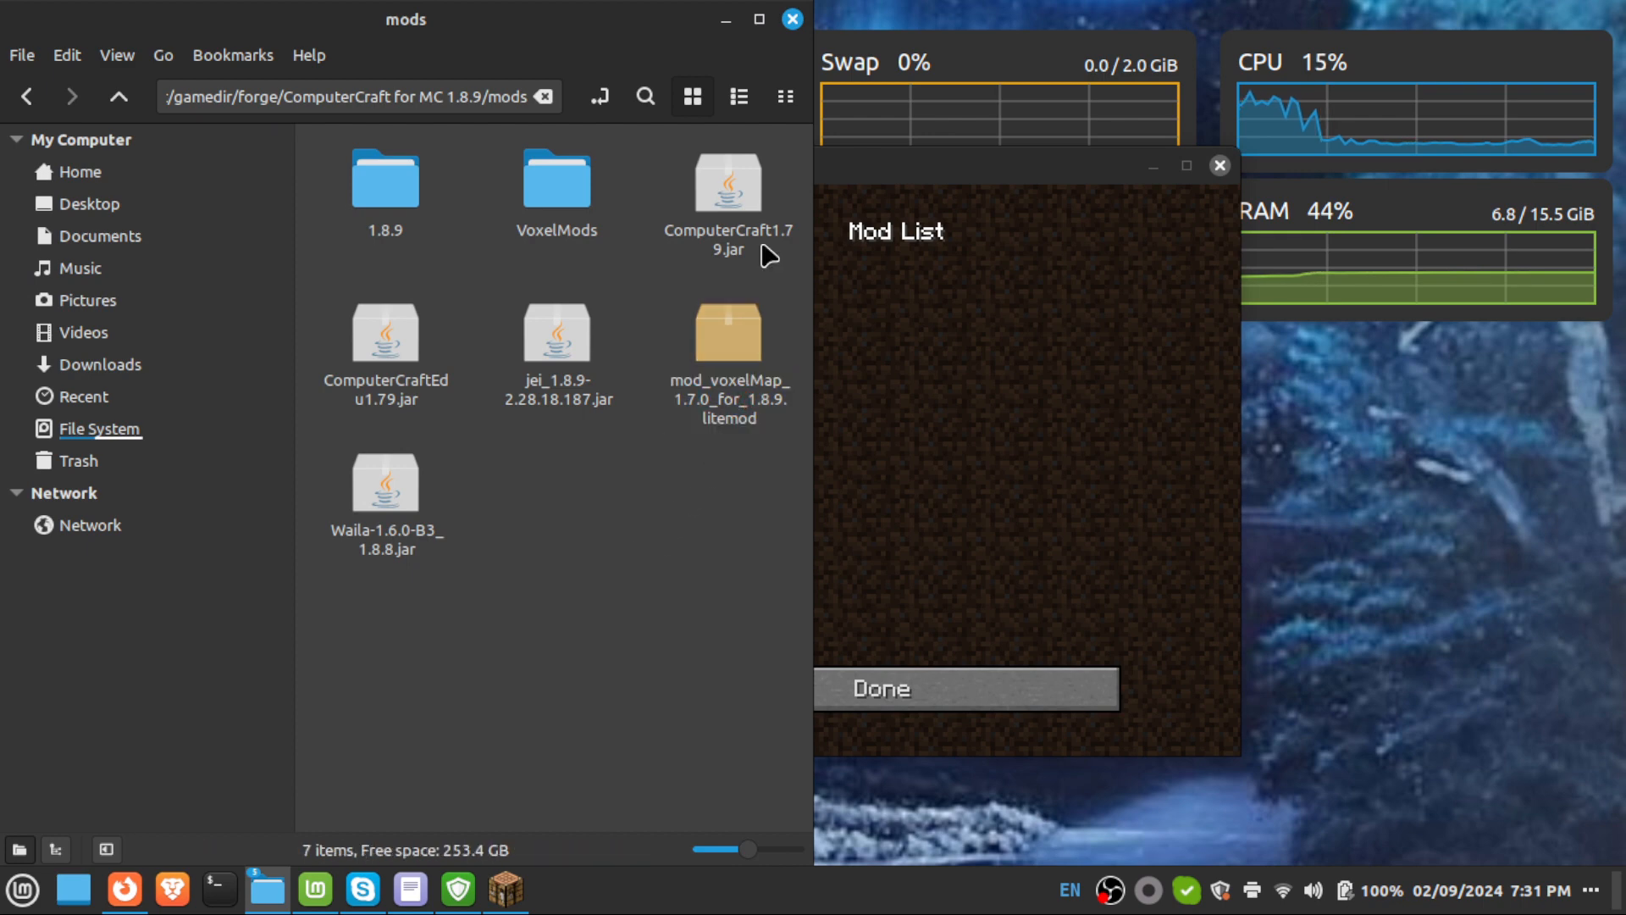
click(725, 19)
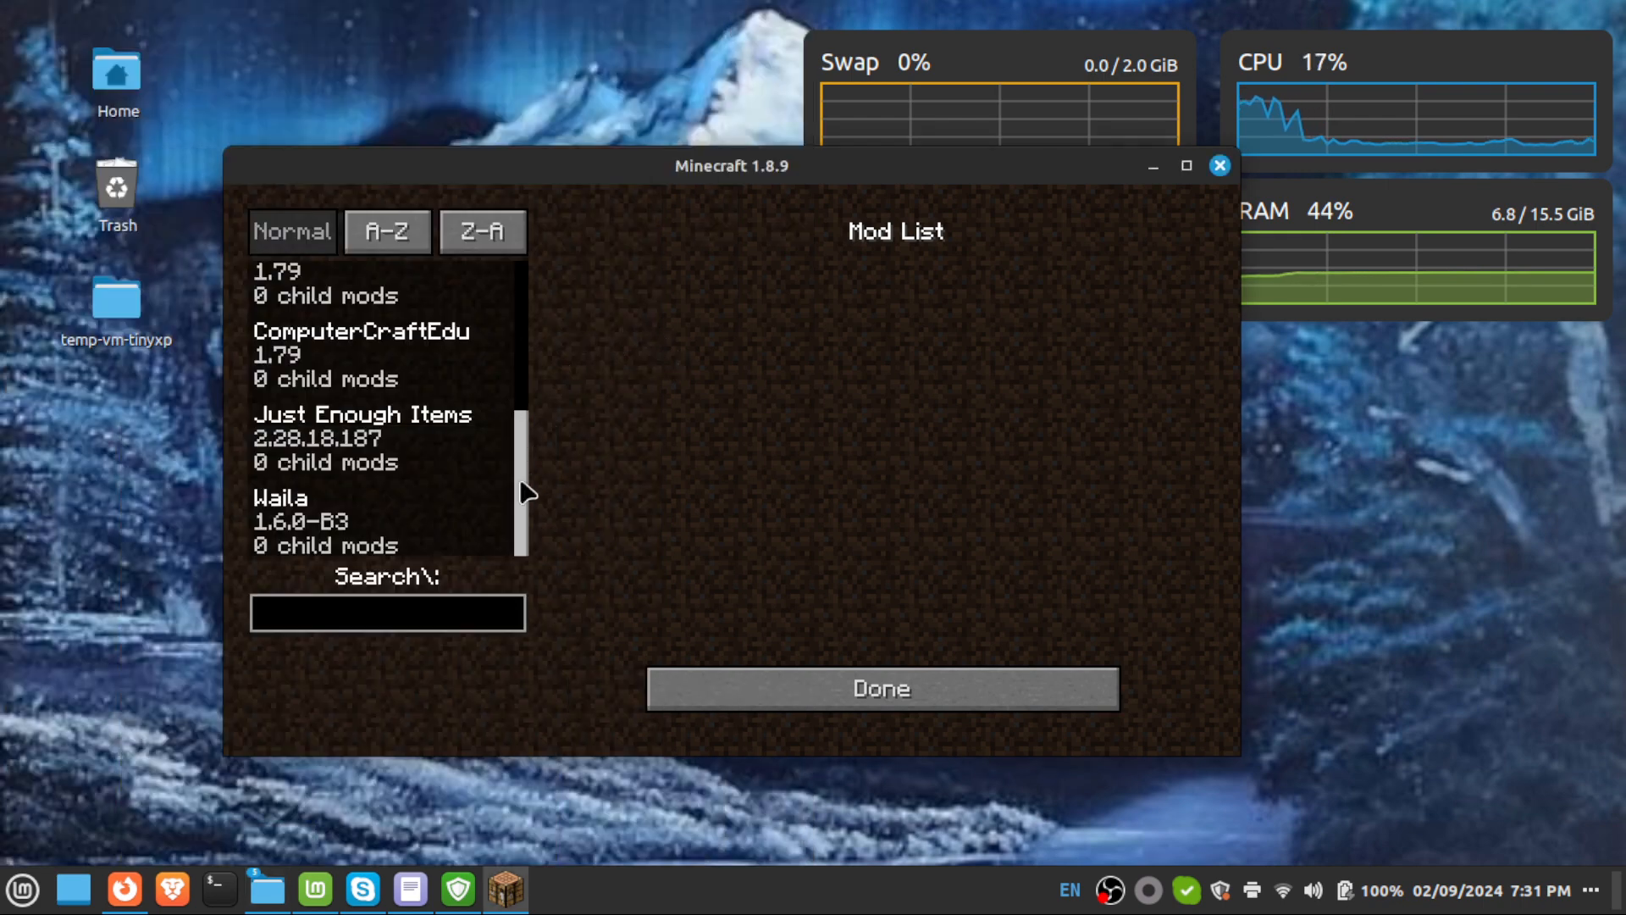
Look through the whole Forge mod list for a VoxelMap entry and close the list.
scroll(533, 499, up, 2)
scroll(544, 551, down, 2)
scroll(546, 458, up, 5)
drag(539, 357, 515, 539)
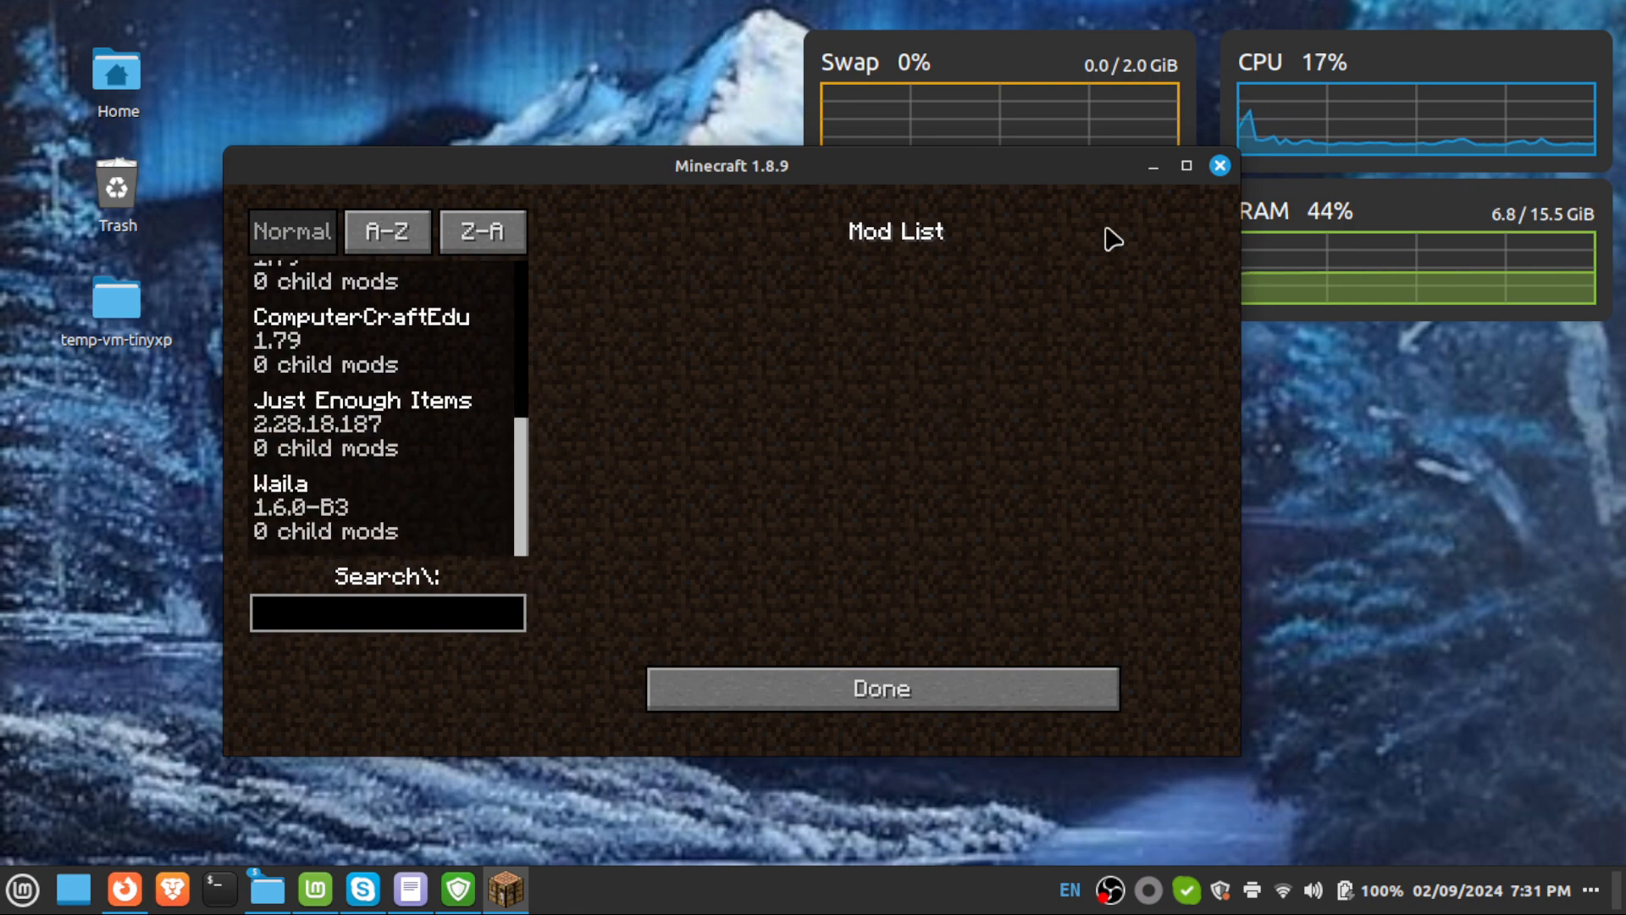
click(733, 705)
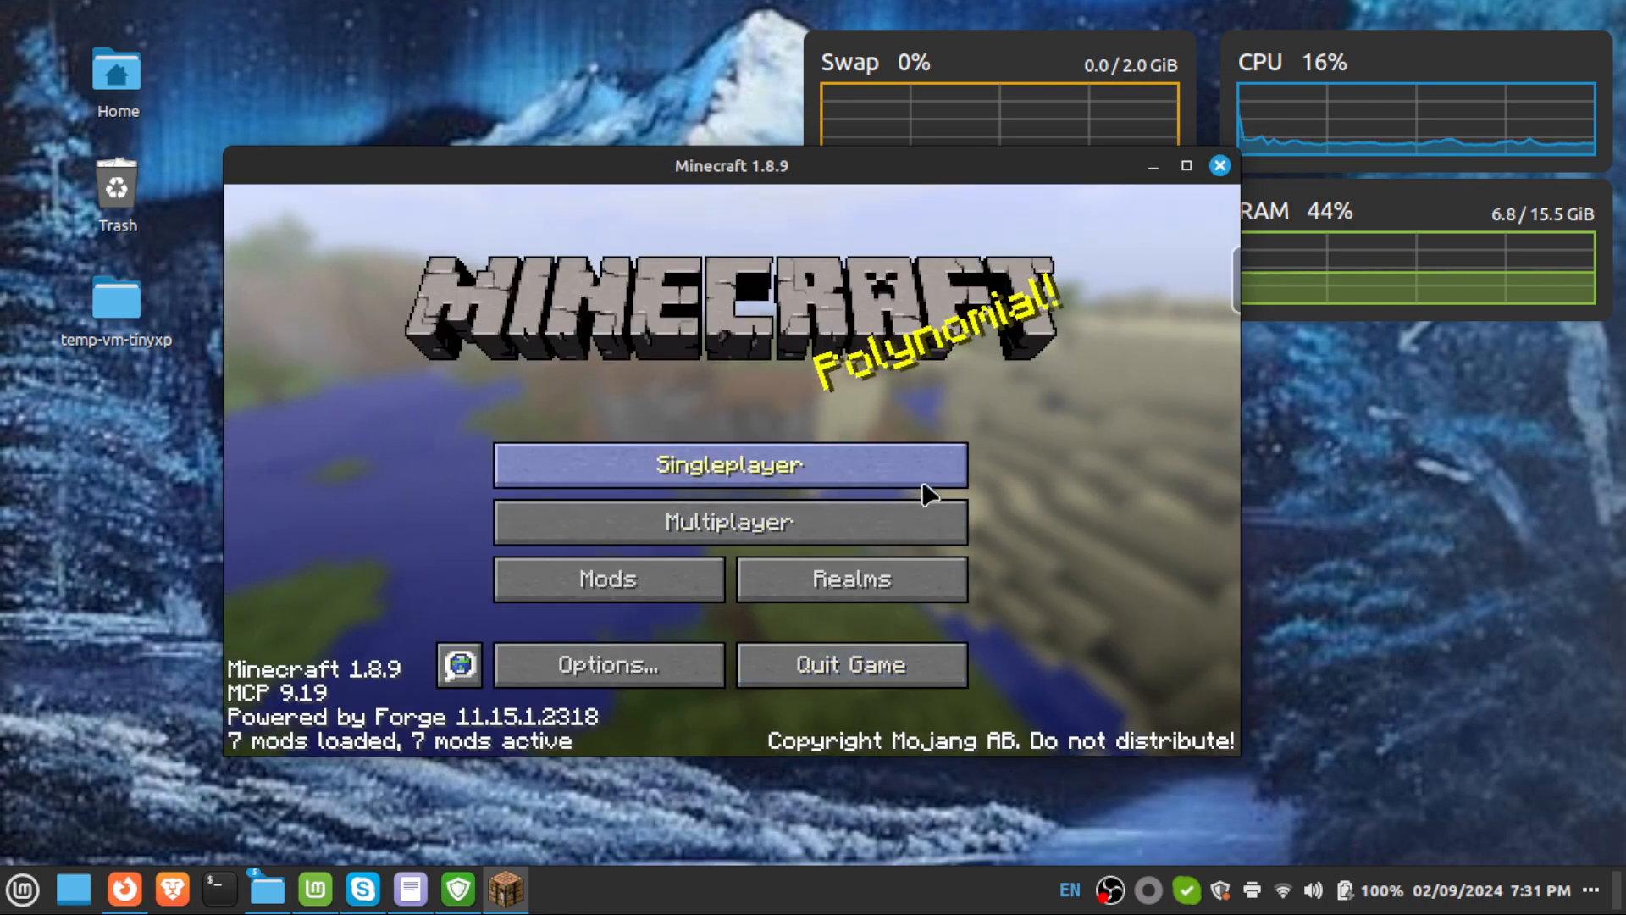
Inspect VoxelMap in the LiteLoader panel, comparing that panel with the separate Forge mod list.
click(1216, 270)
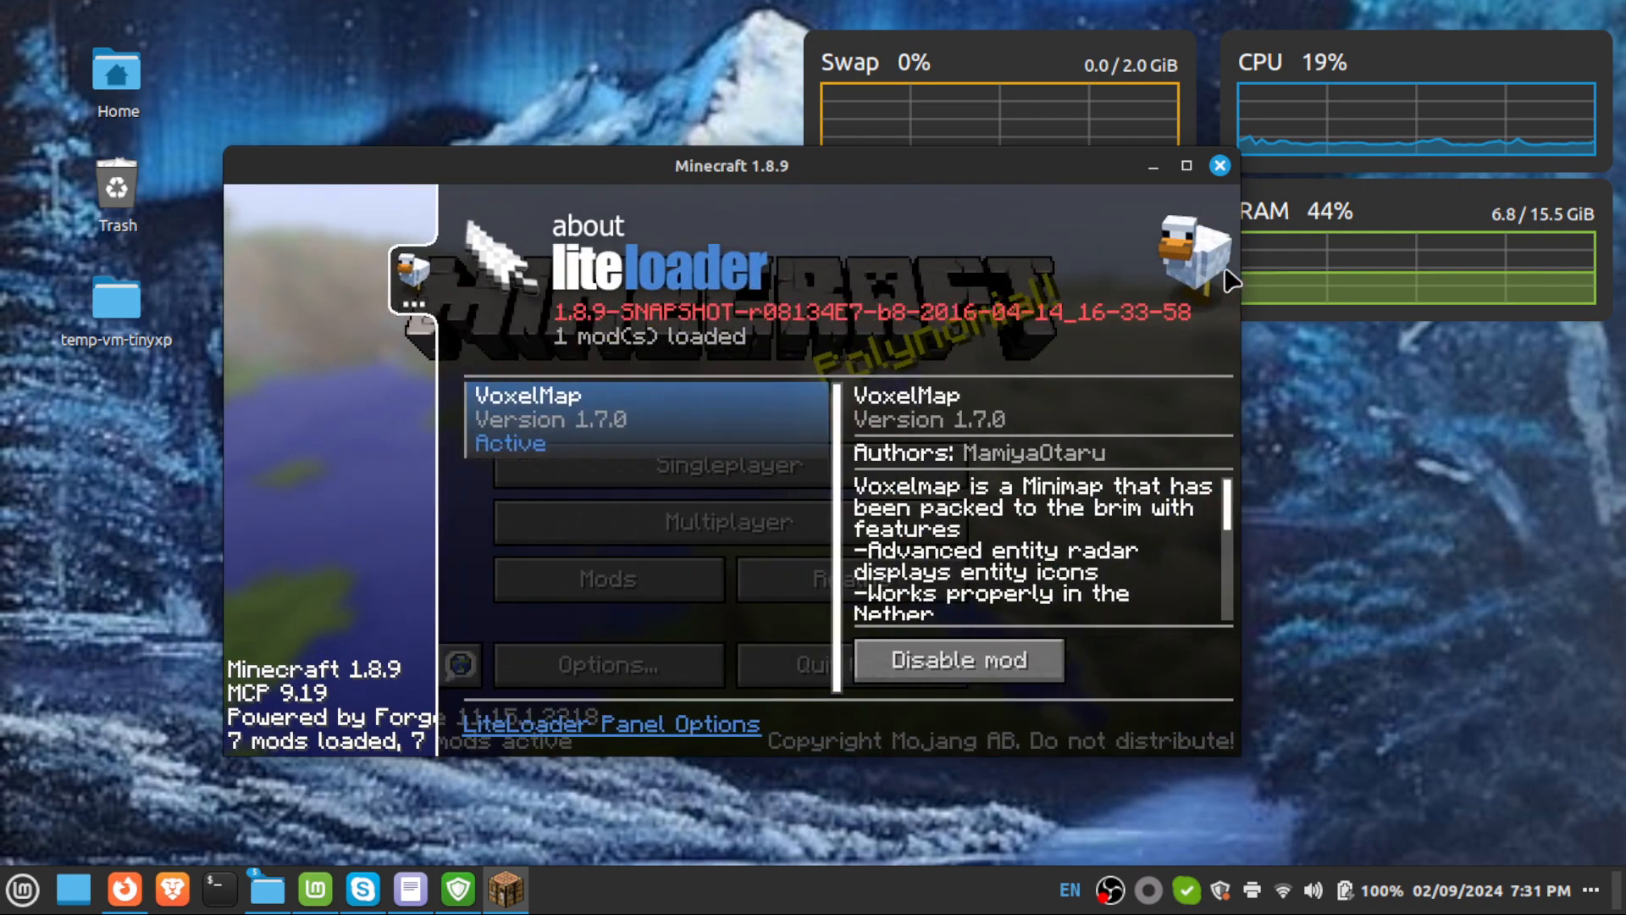
click(405, 279)
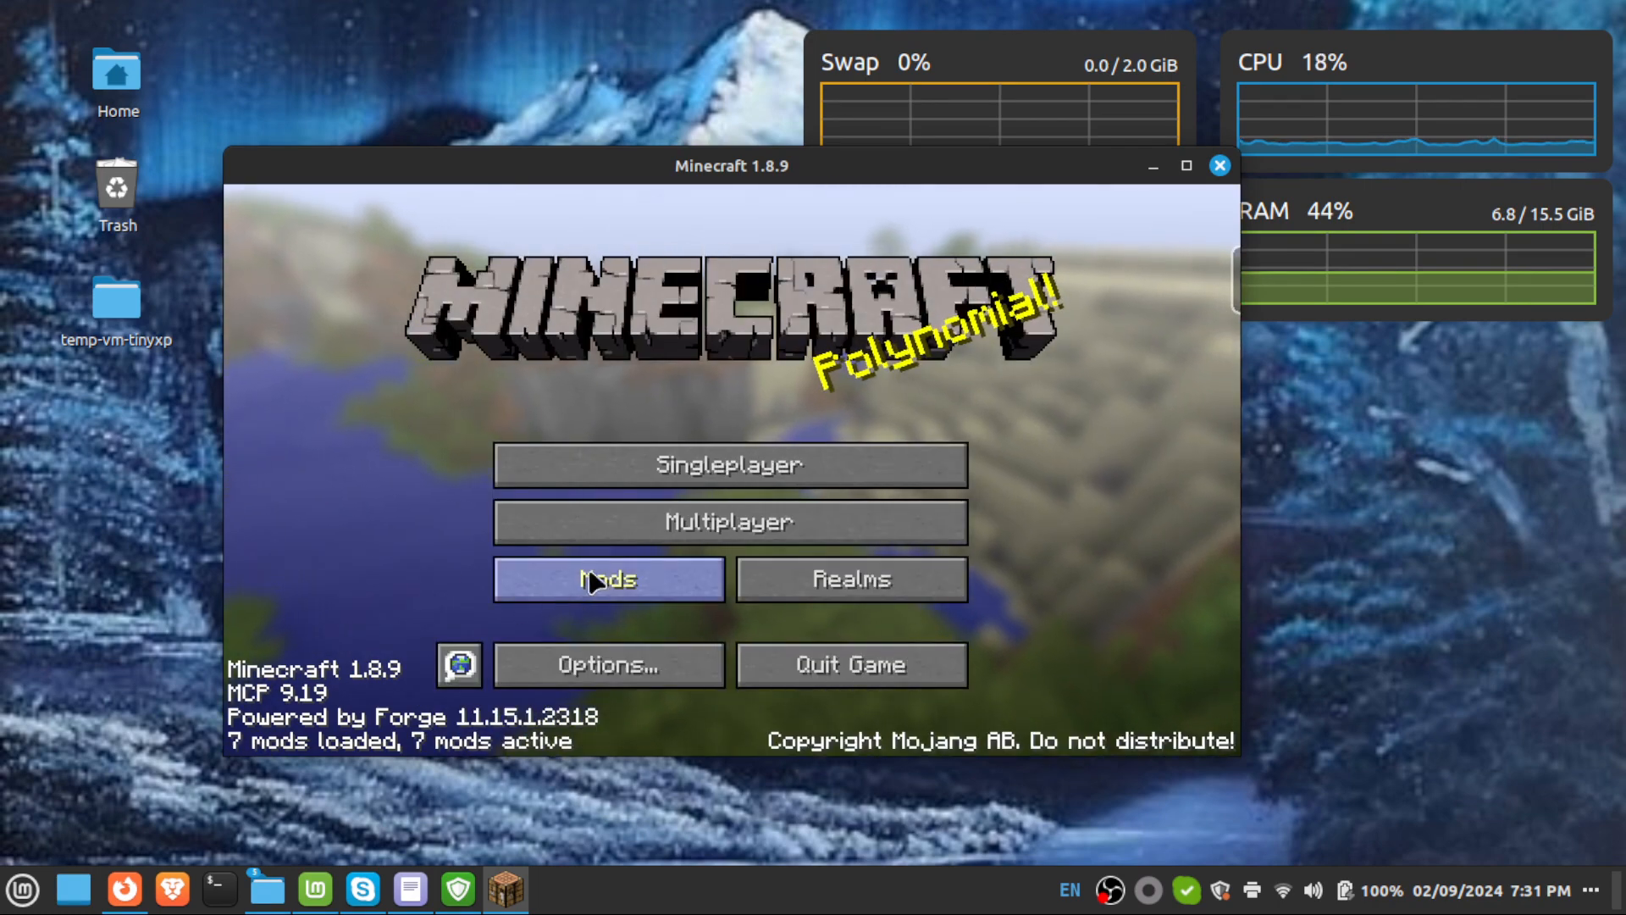
click(614, 597)
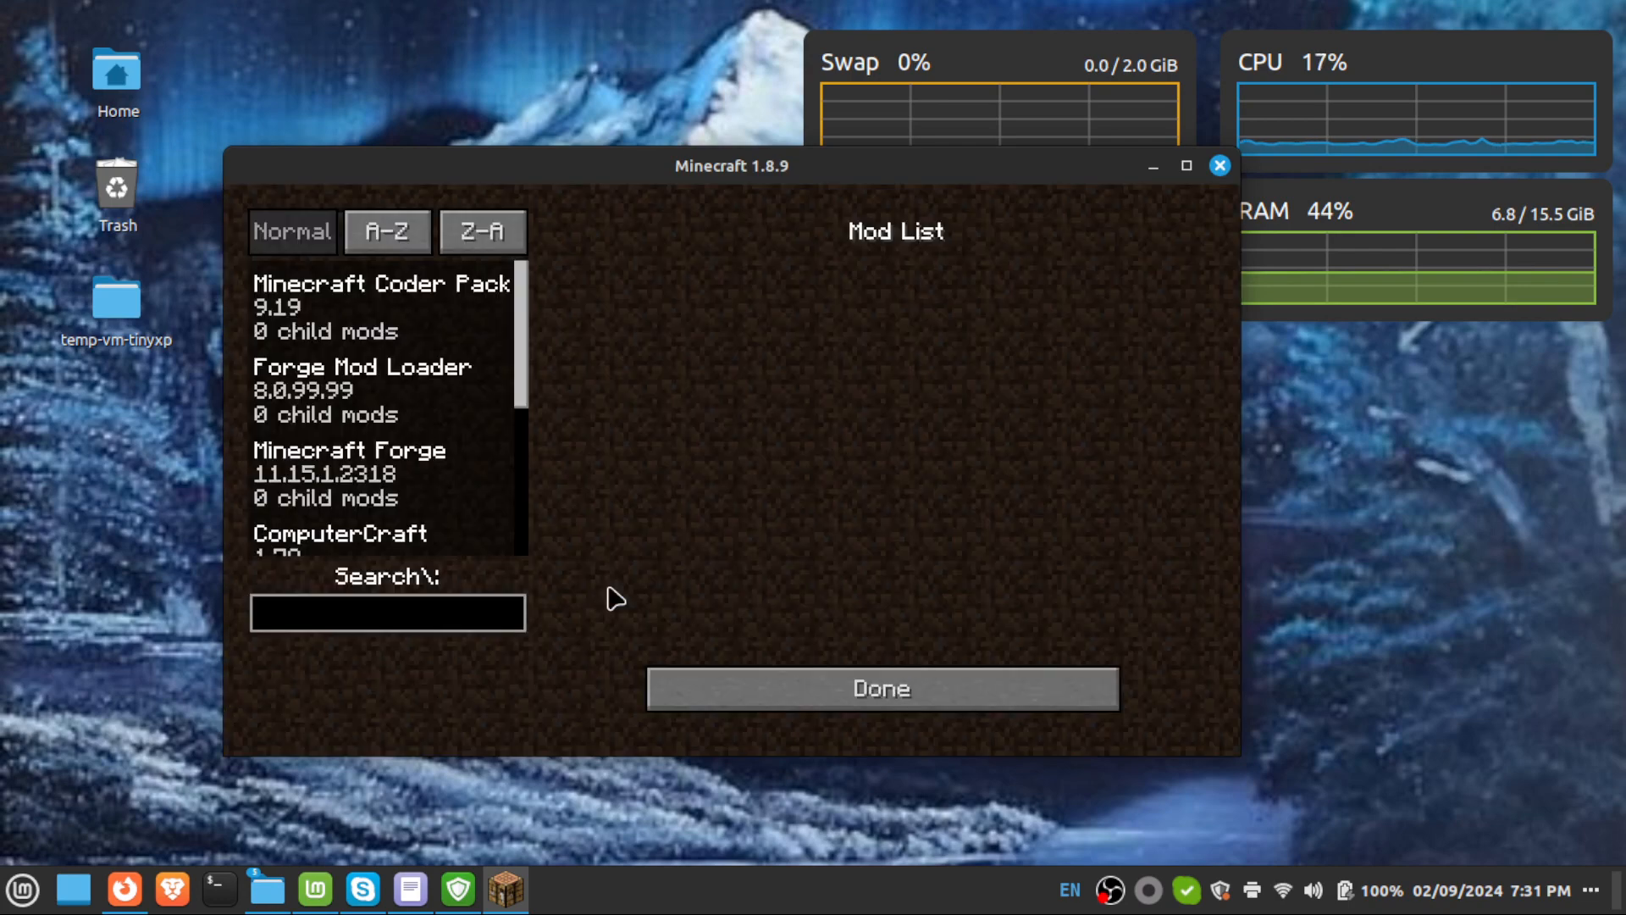
click(842, 695)
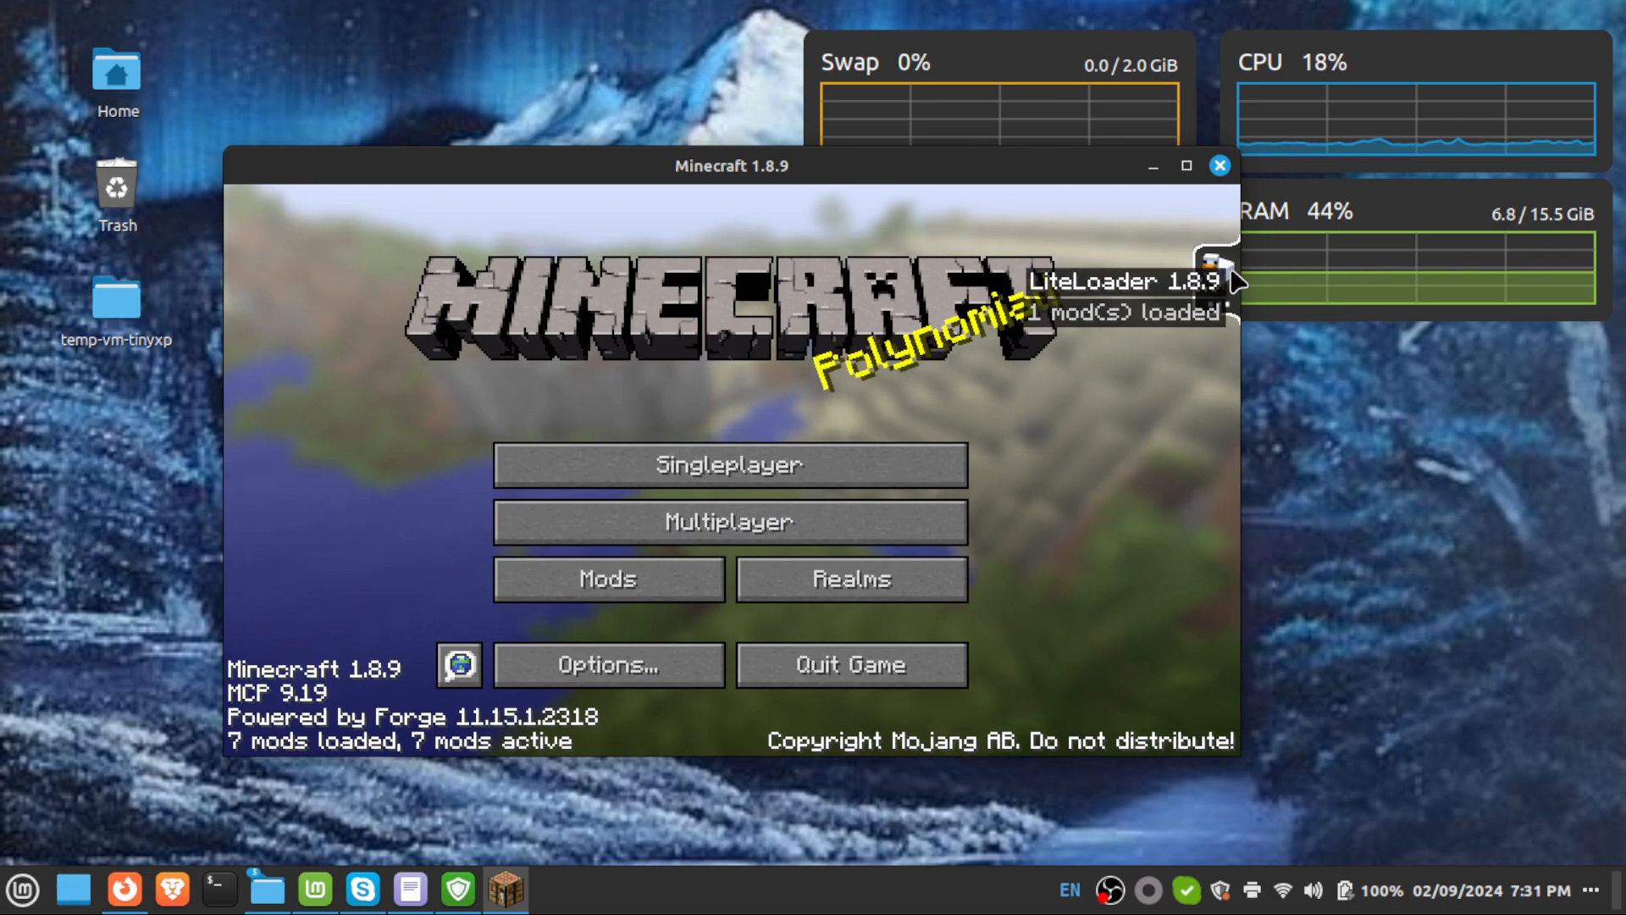
click(1231, 267)
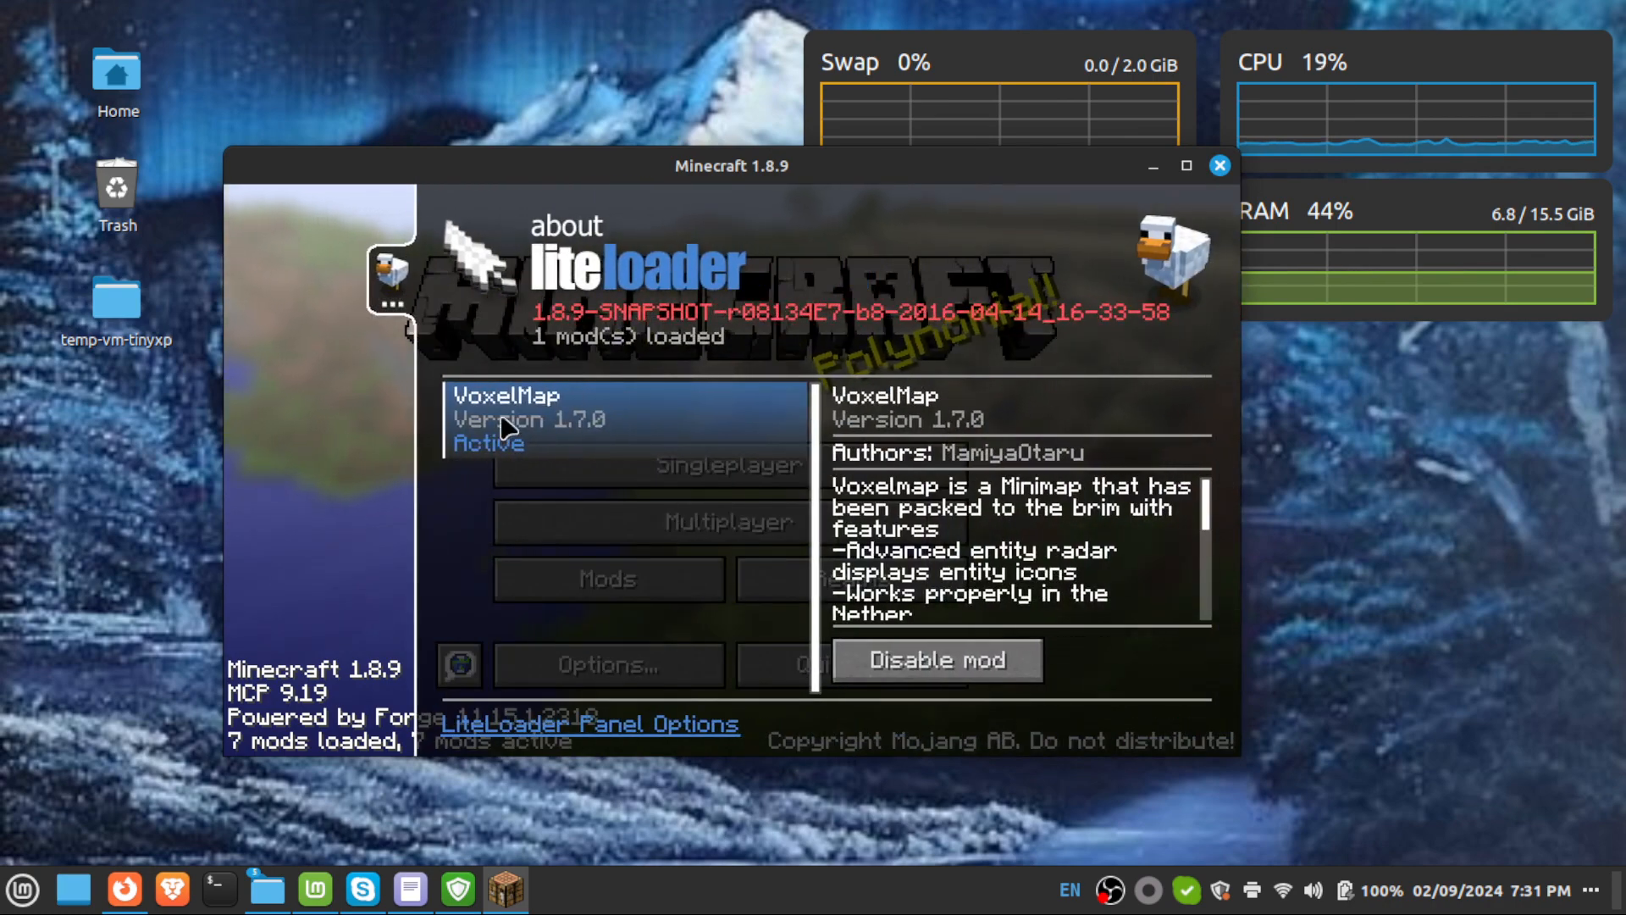
click(383, 273)
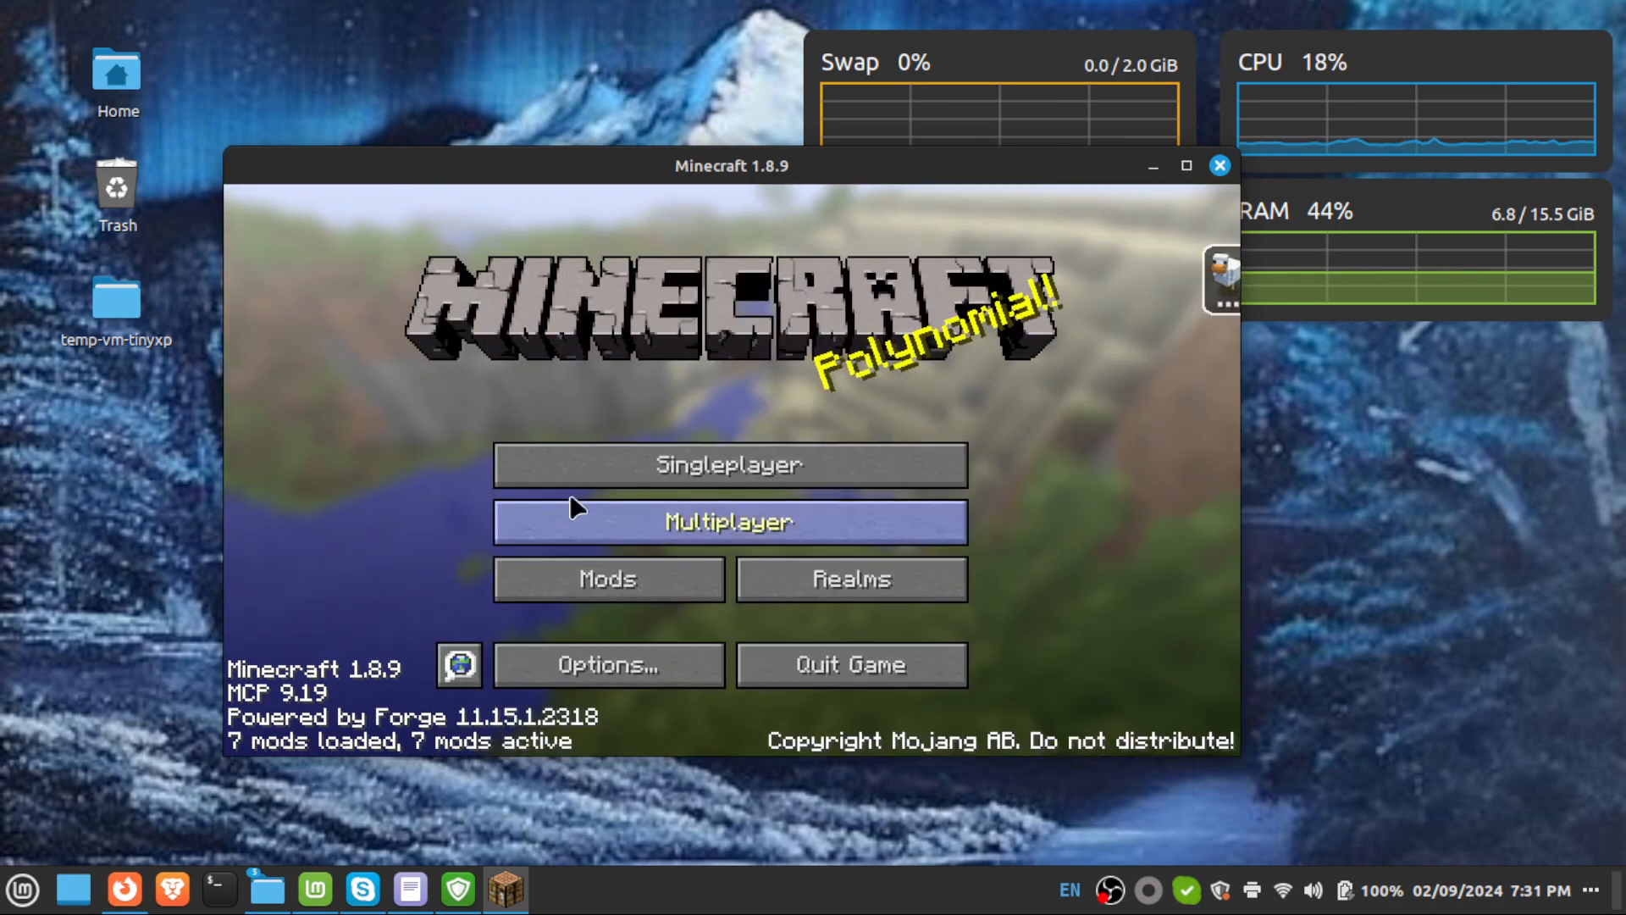
Start creating a new singleplayer world and name it Test World.
click(734, 465)
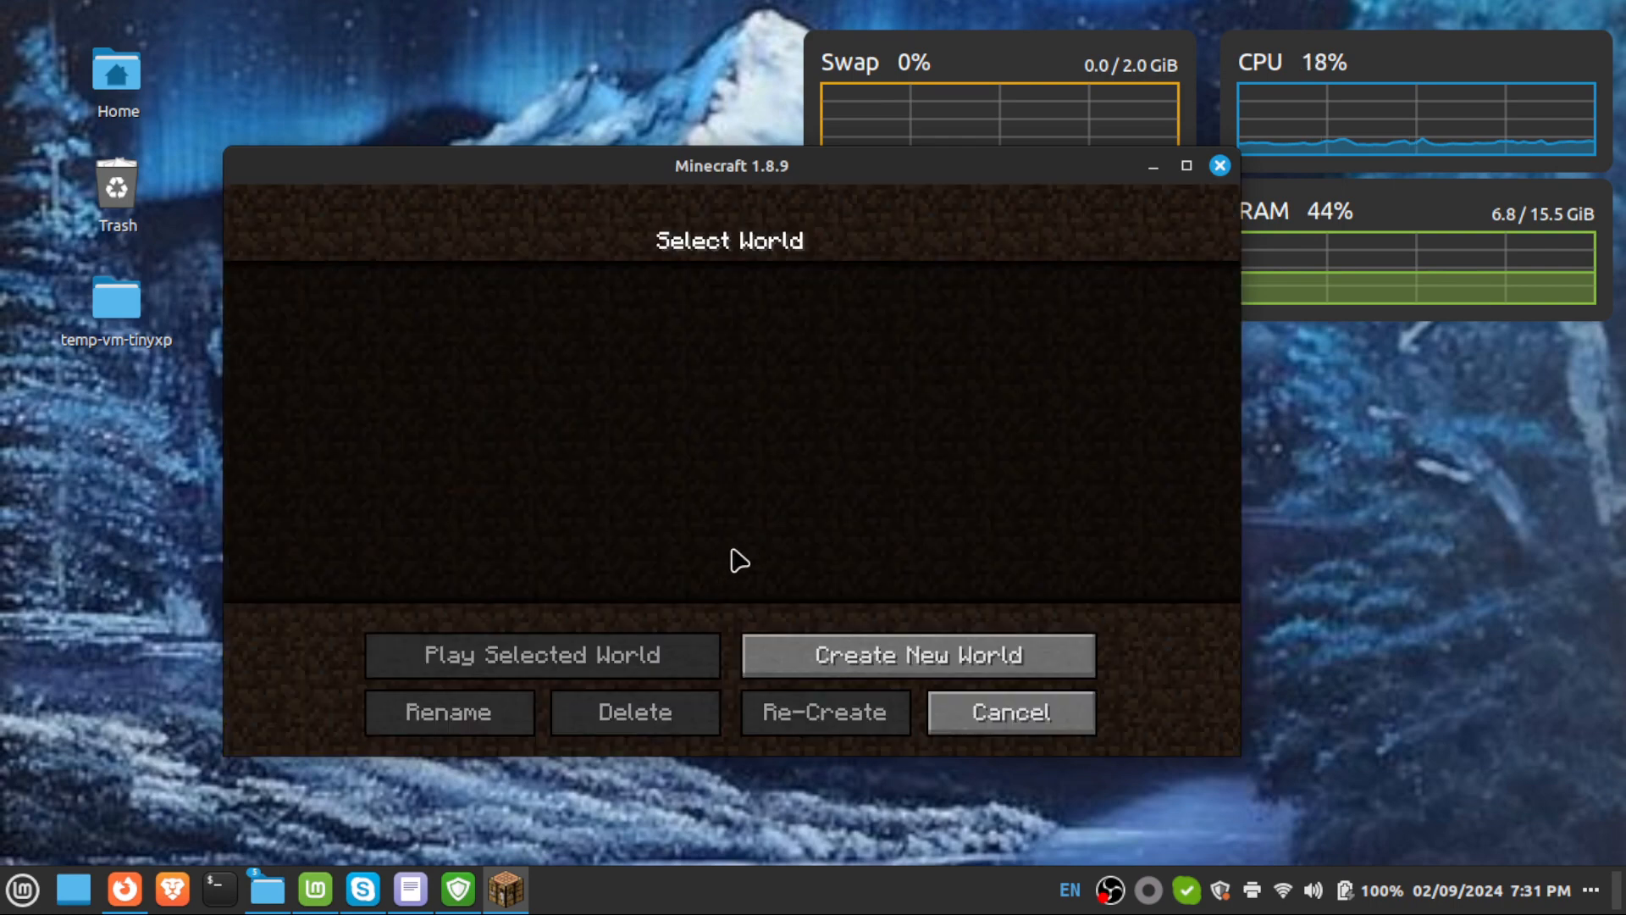
click(864, 664)
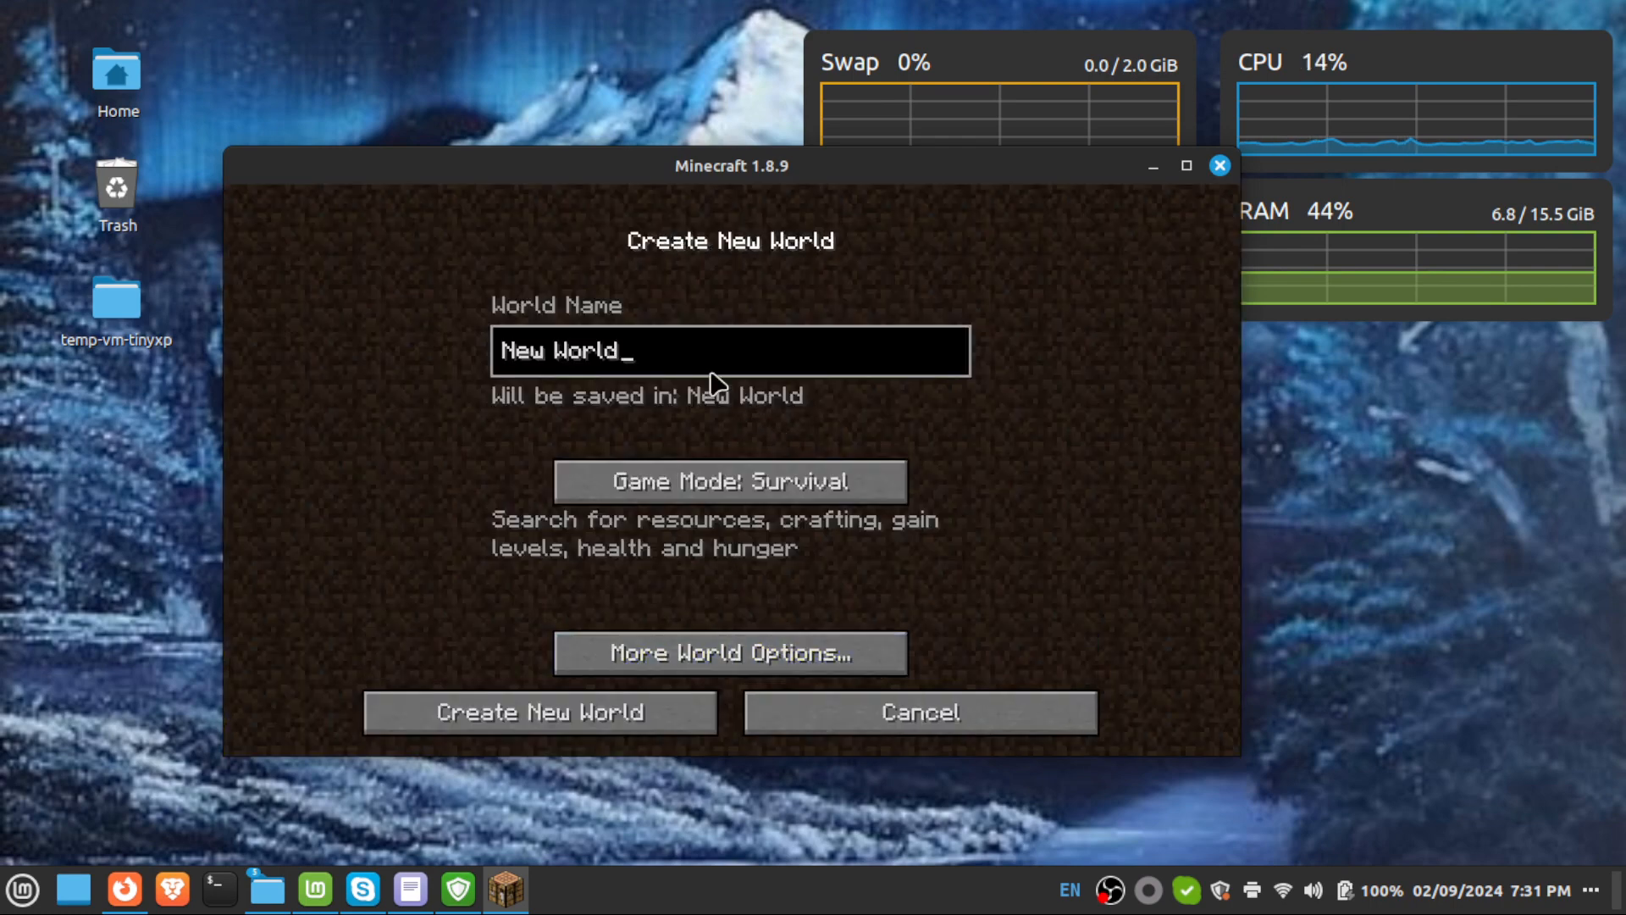
key(BackSpace)
key(BackSpace)
key(BackSpace)
key(BackSpace)
key(BackSpace)
text(Test)
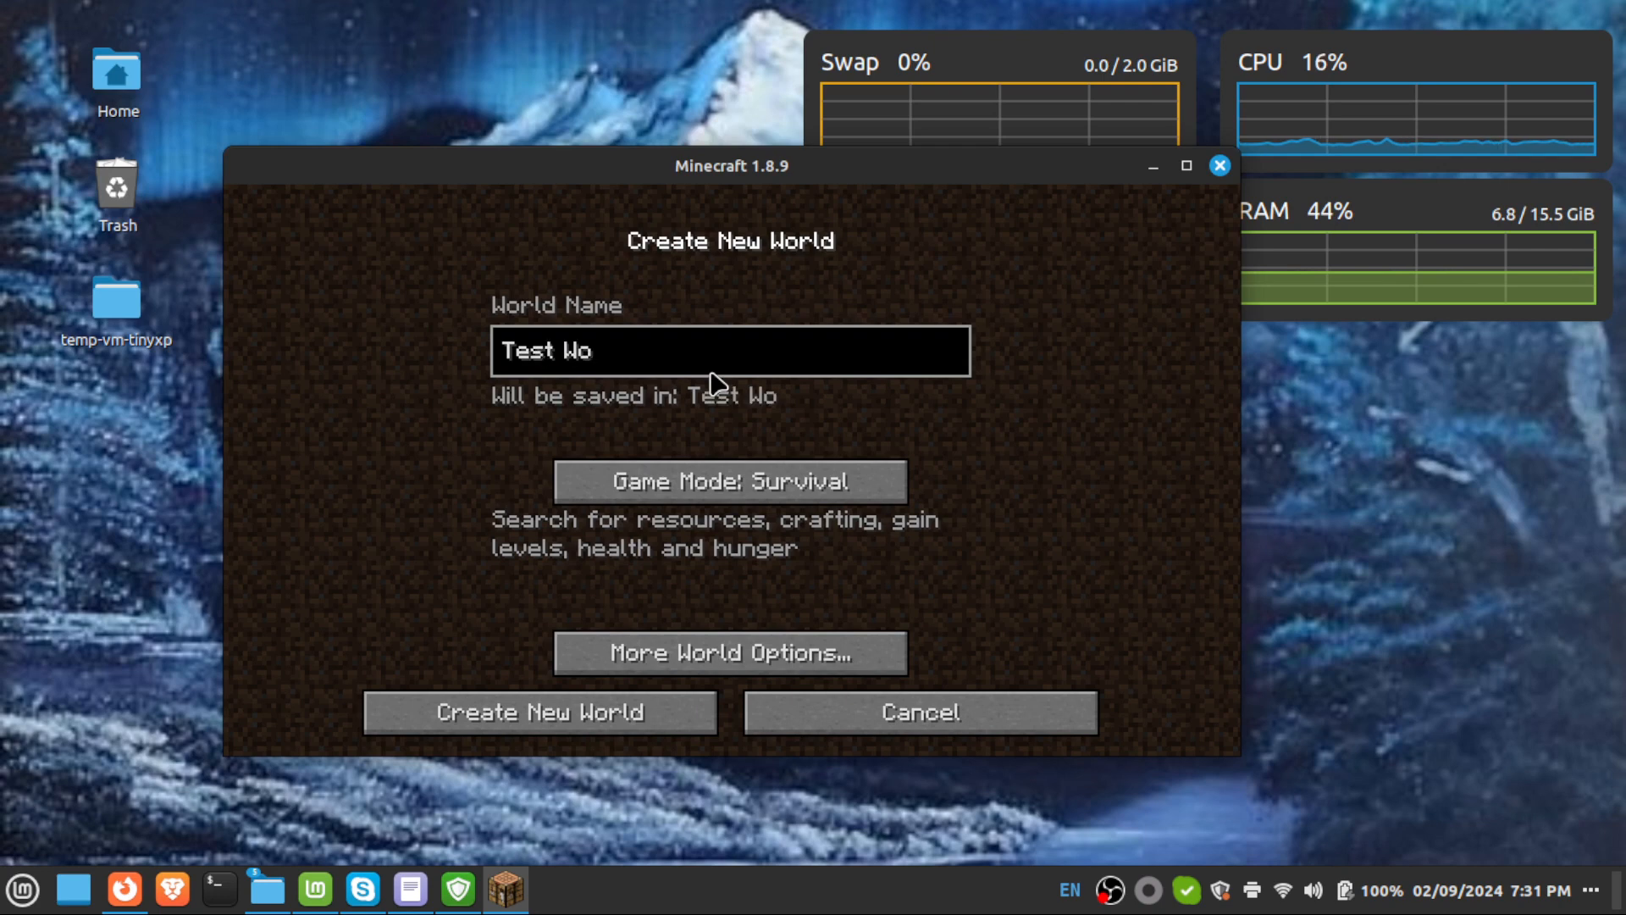
Set the game mode to Creative with cheats allowed, create the world and maximise the game window.
click(801, 491)
click(801, 491)
click(789, 640)
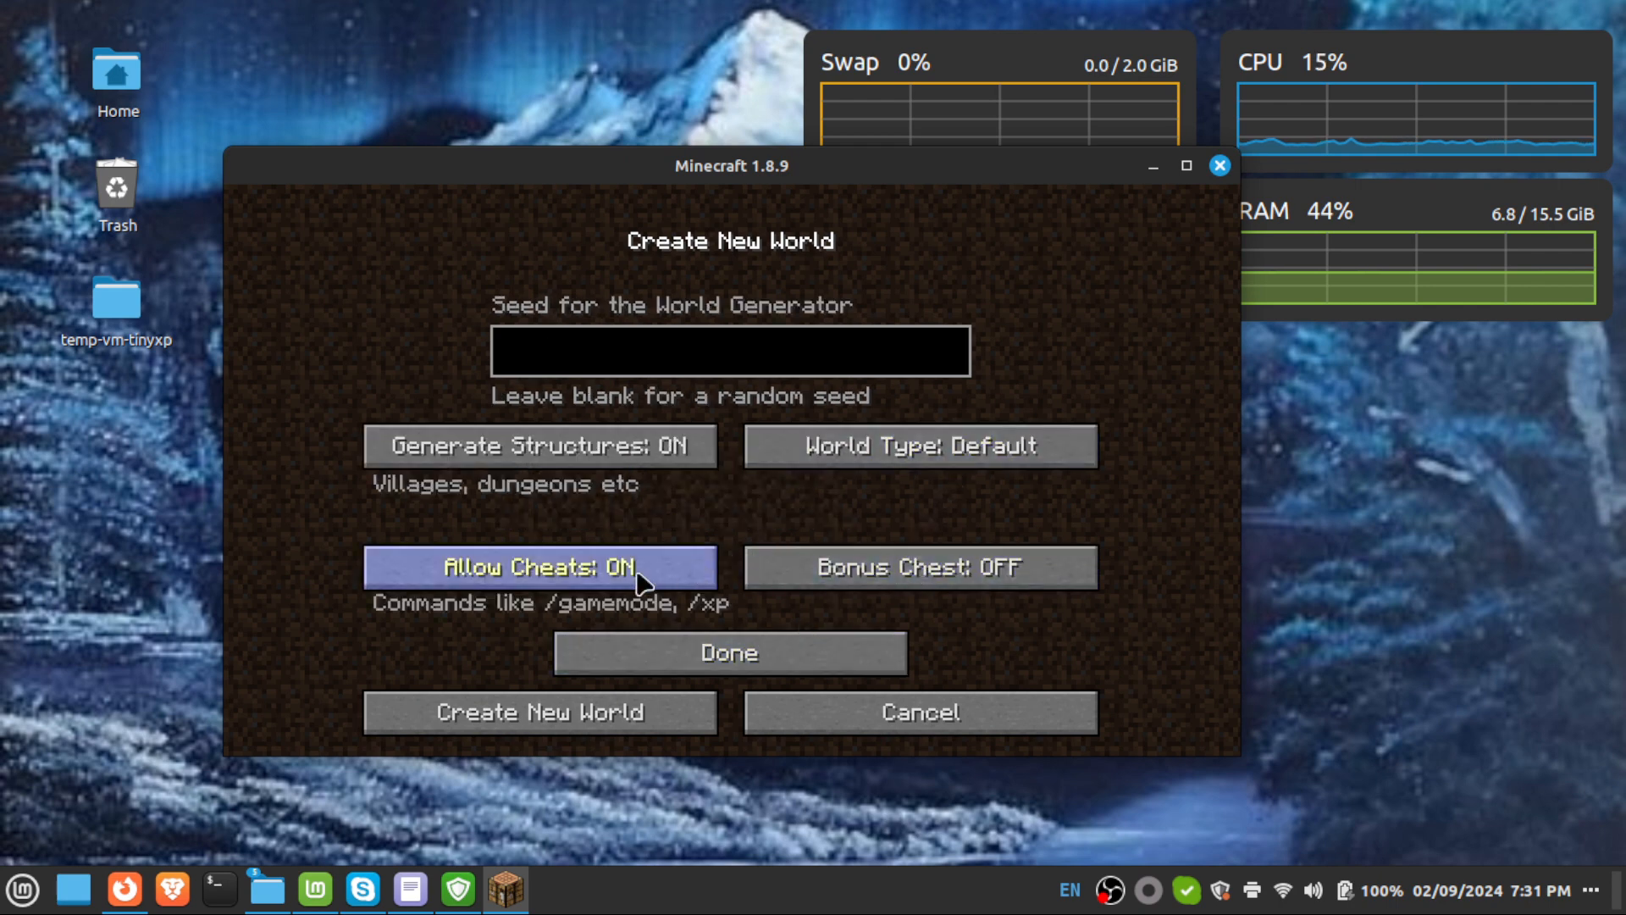
click(727, 674)
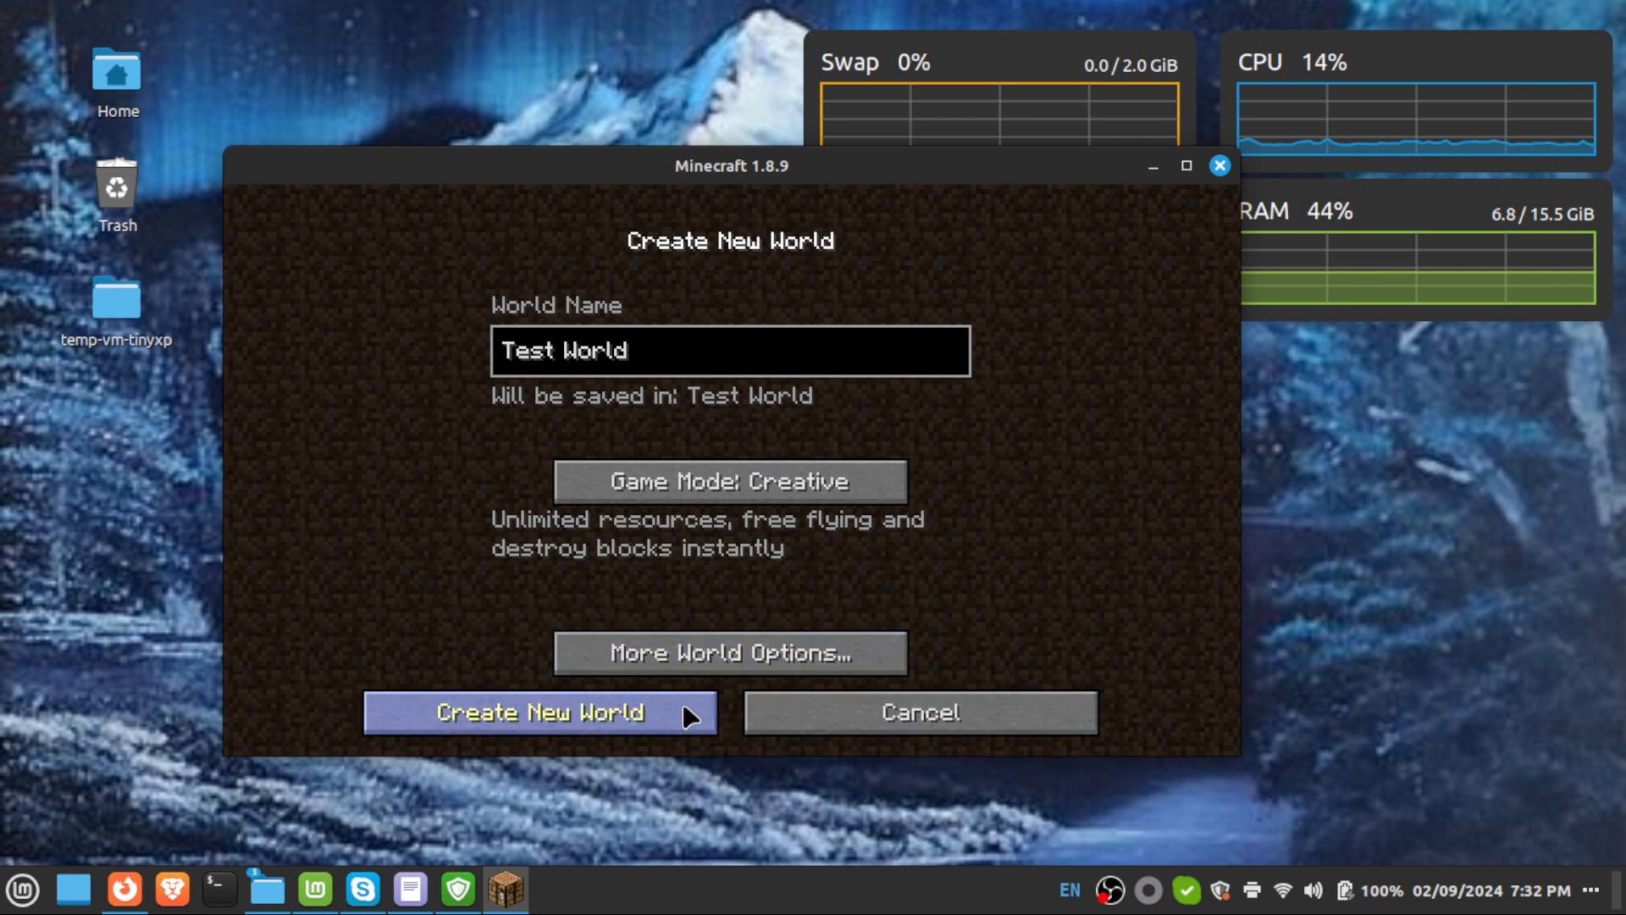
click(617, 722)
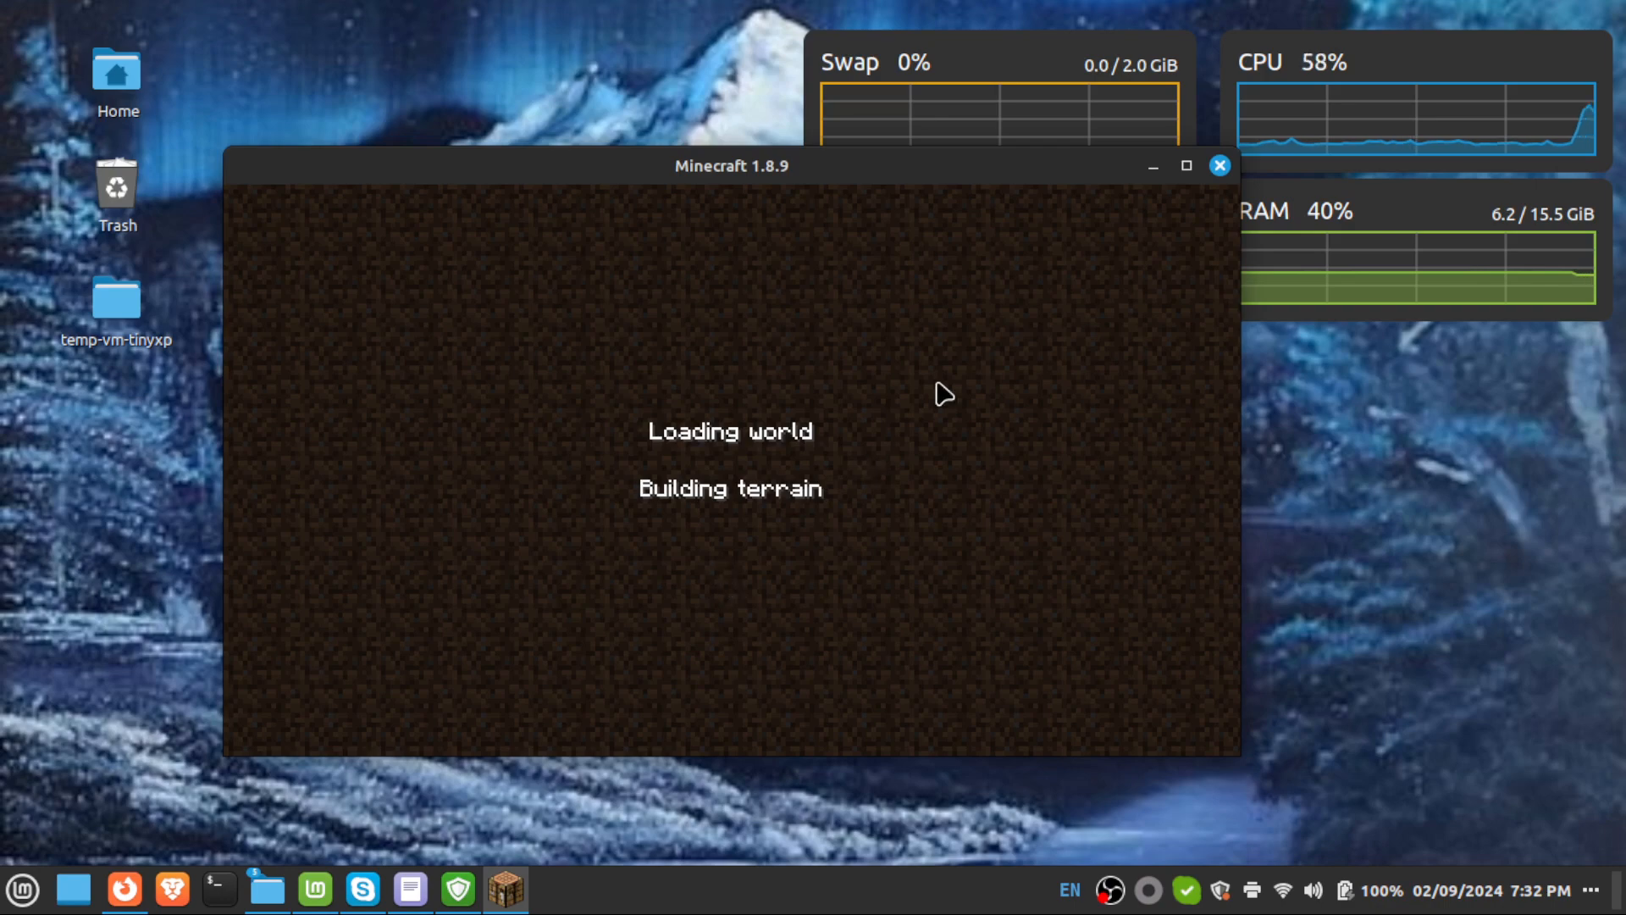
click(1186, 173)
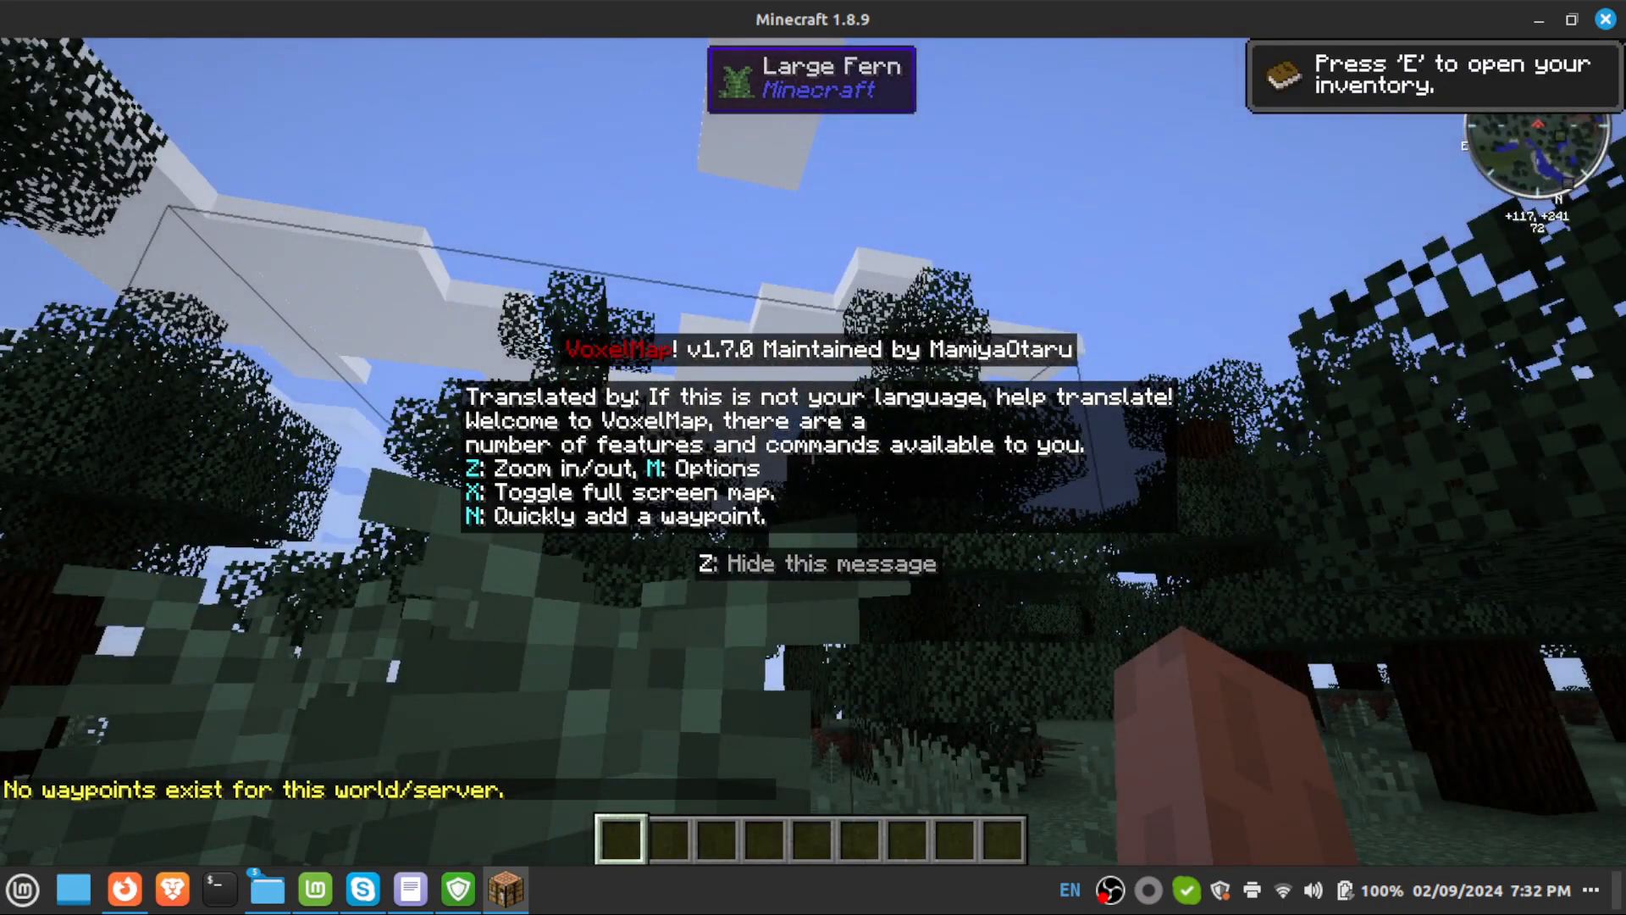
Hide the VoxelMap welcome message, set the minimap zoom to 2.0x and view the full-screen map before returning to the game.
key(z)
key(z)
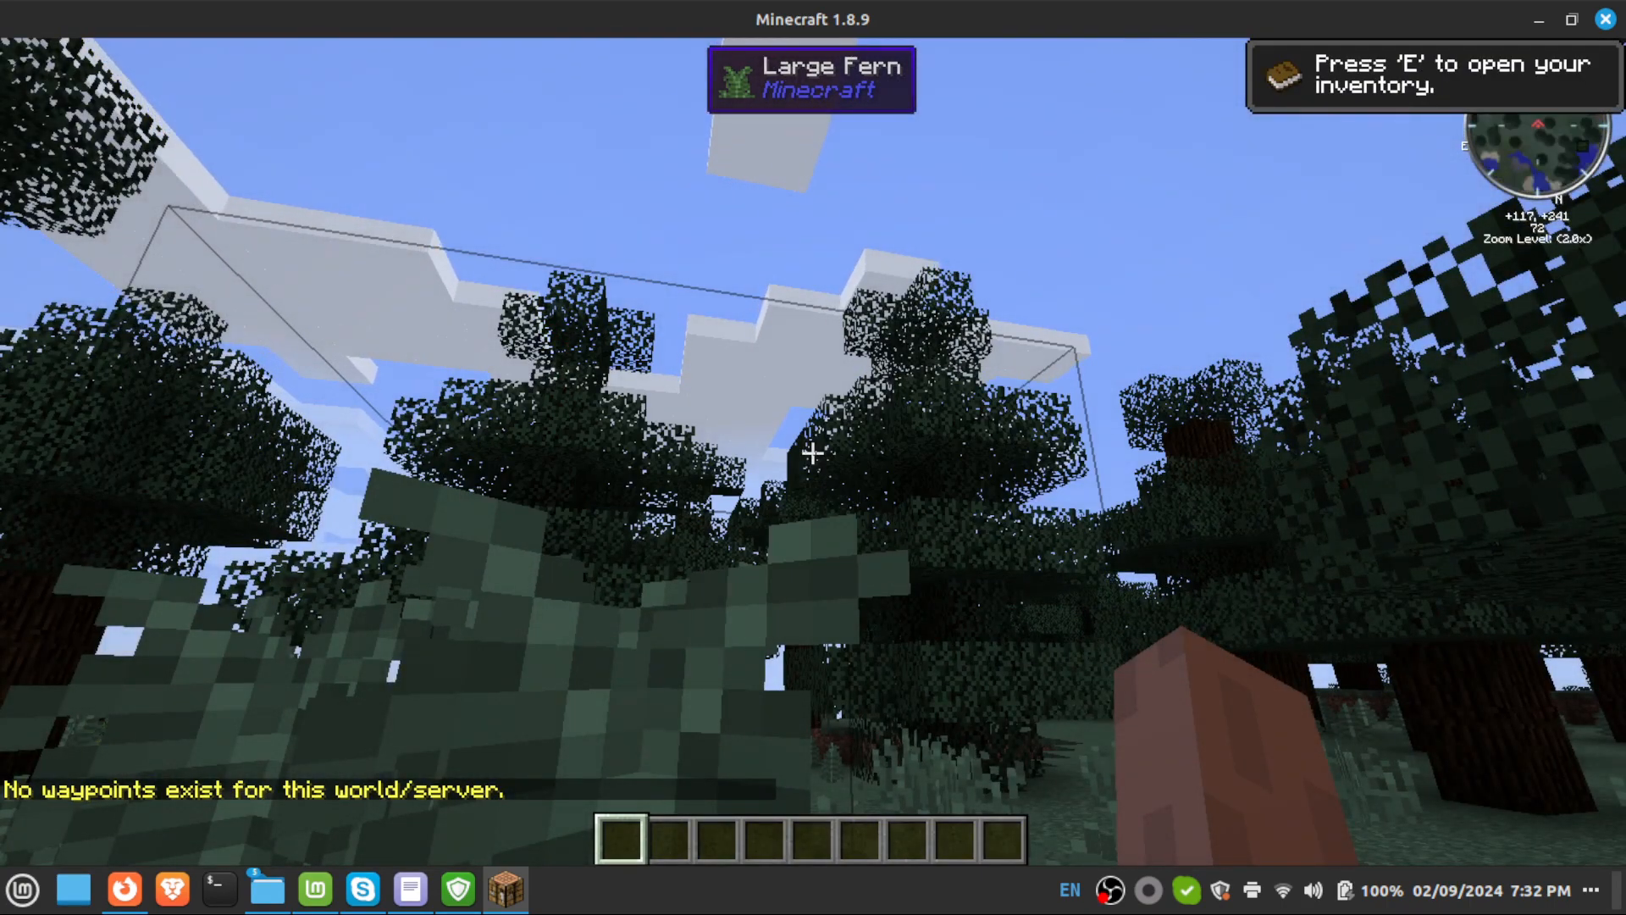
key(m)
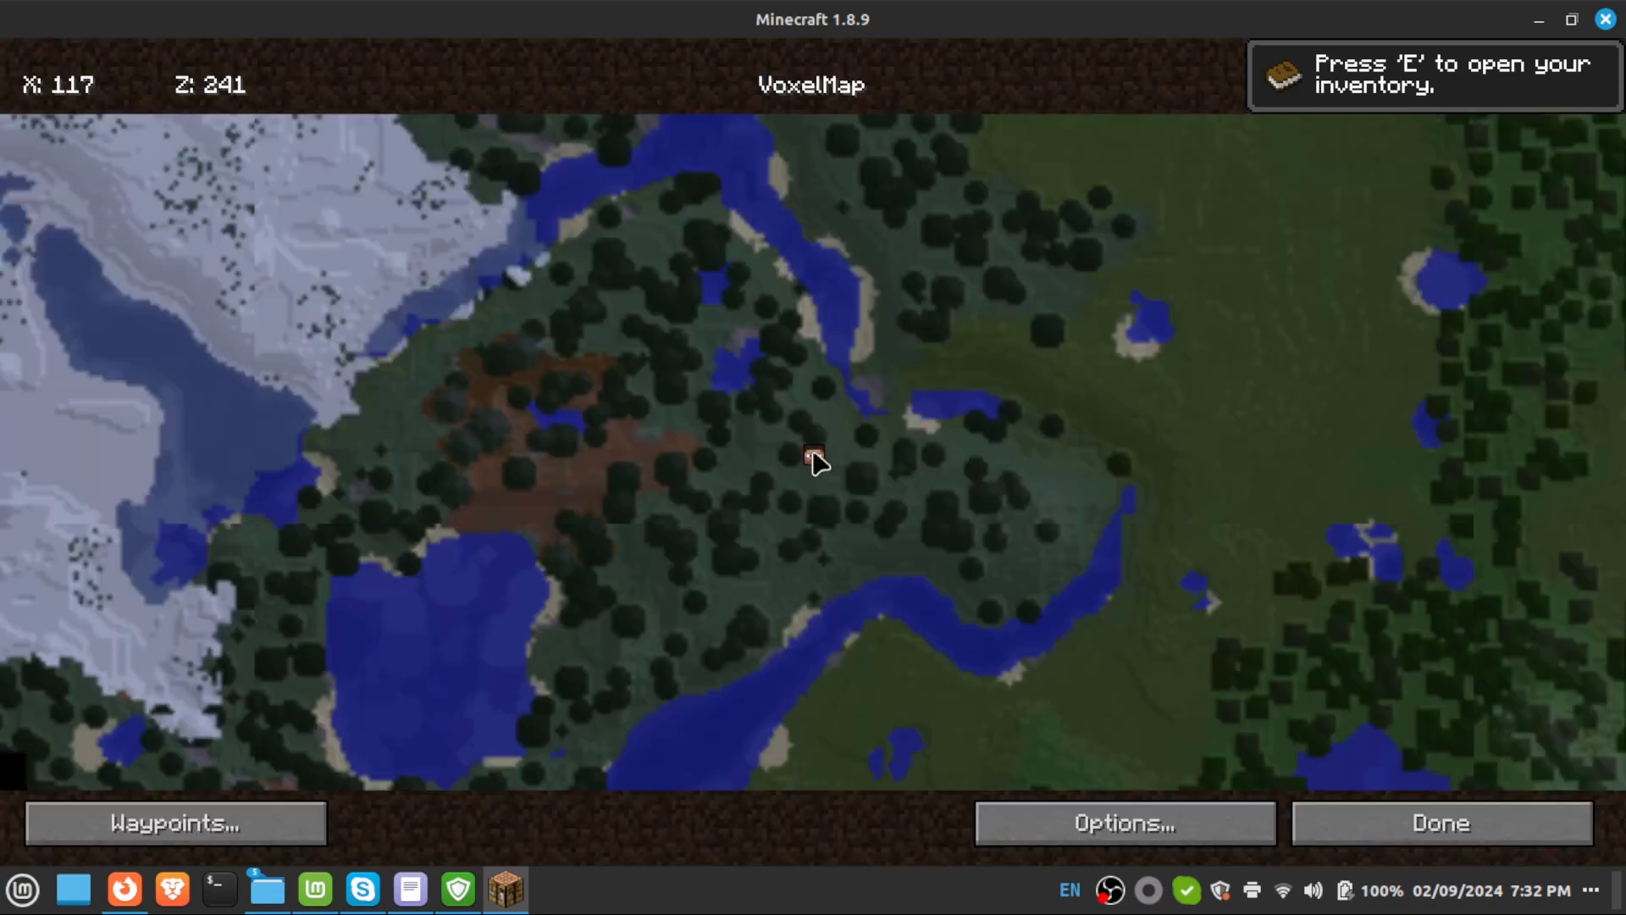
click(1335, 820)
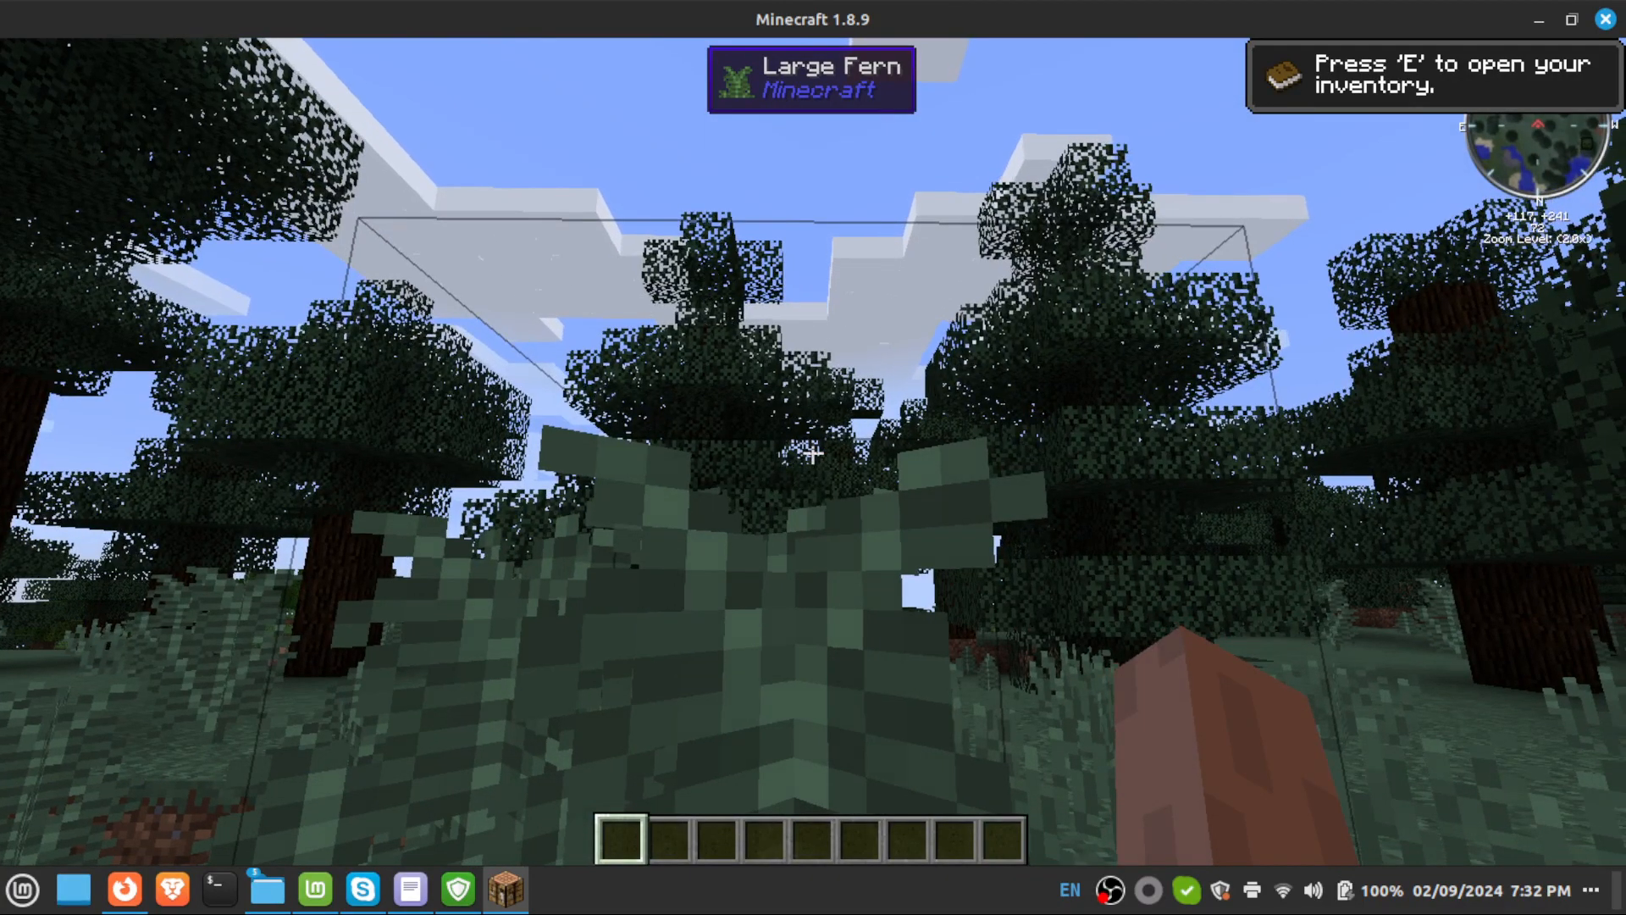
Open the inventory, browse the Just Enough Items list to its second page and close the inventory.
key(e)
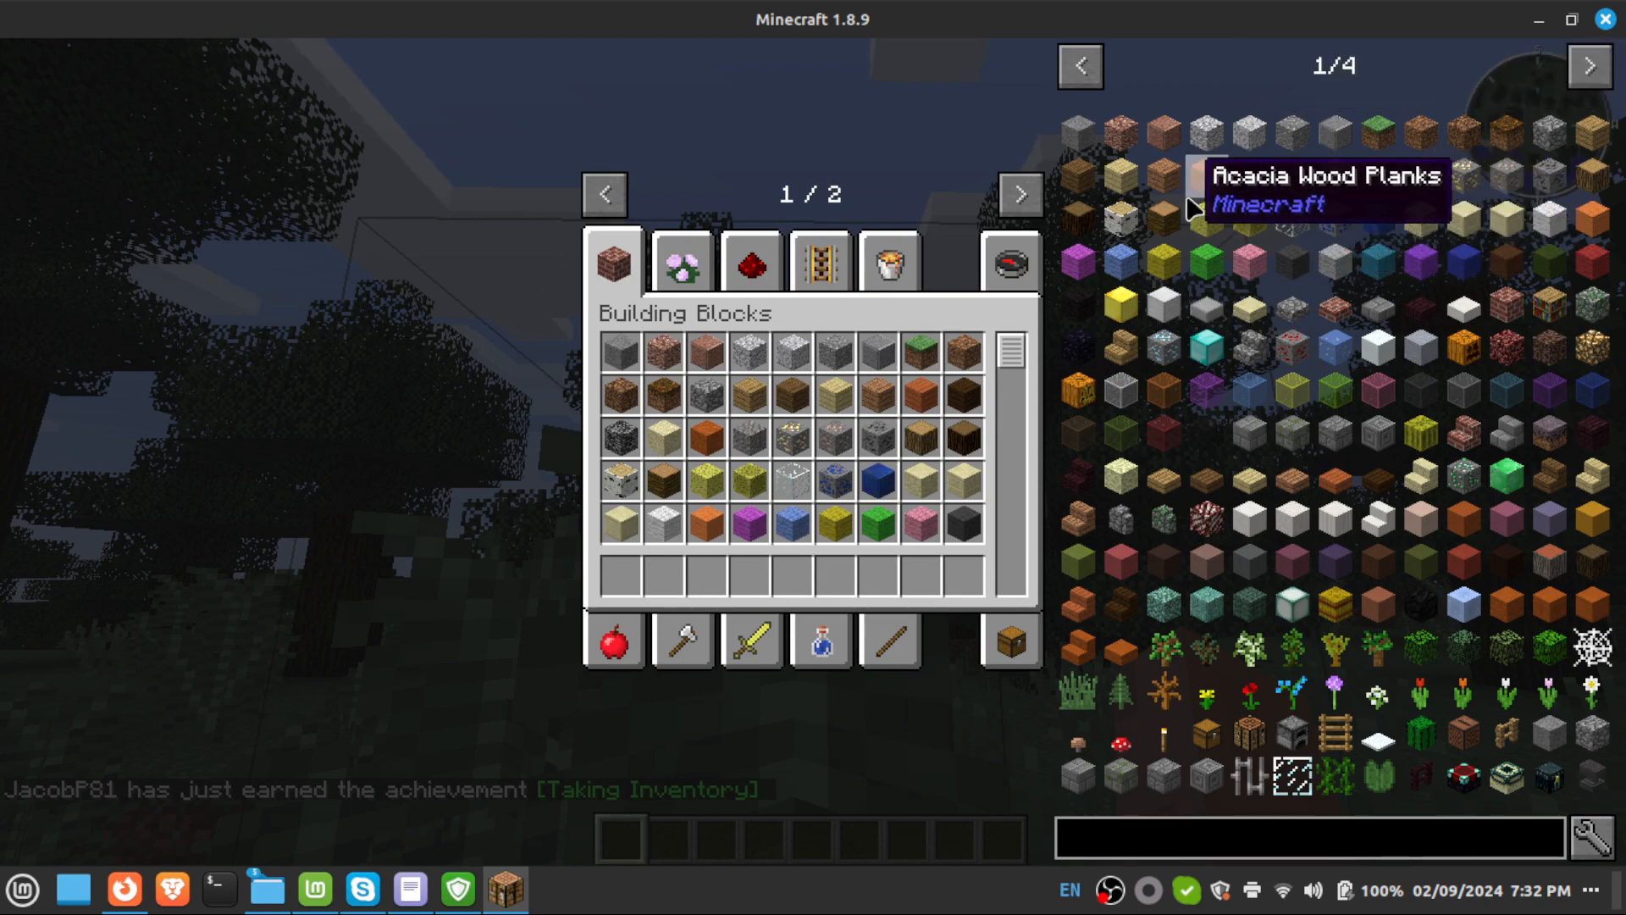
scroll(1291, 373, up, 1)
scroll(1300, 385, down, 1)
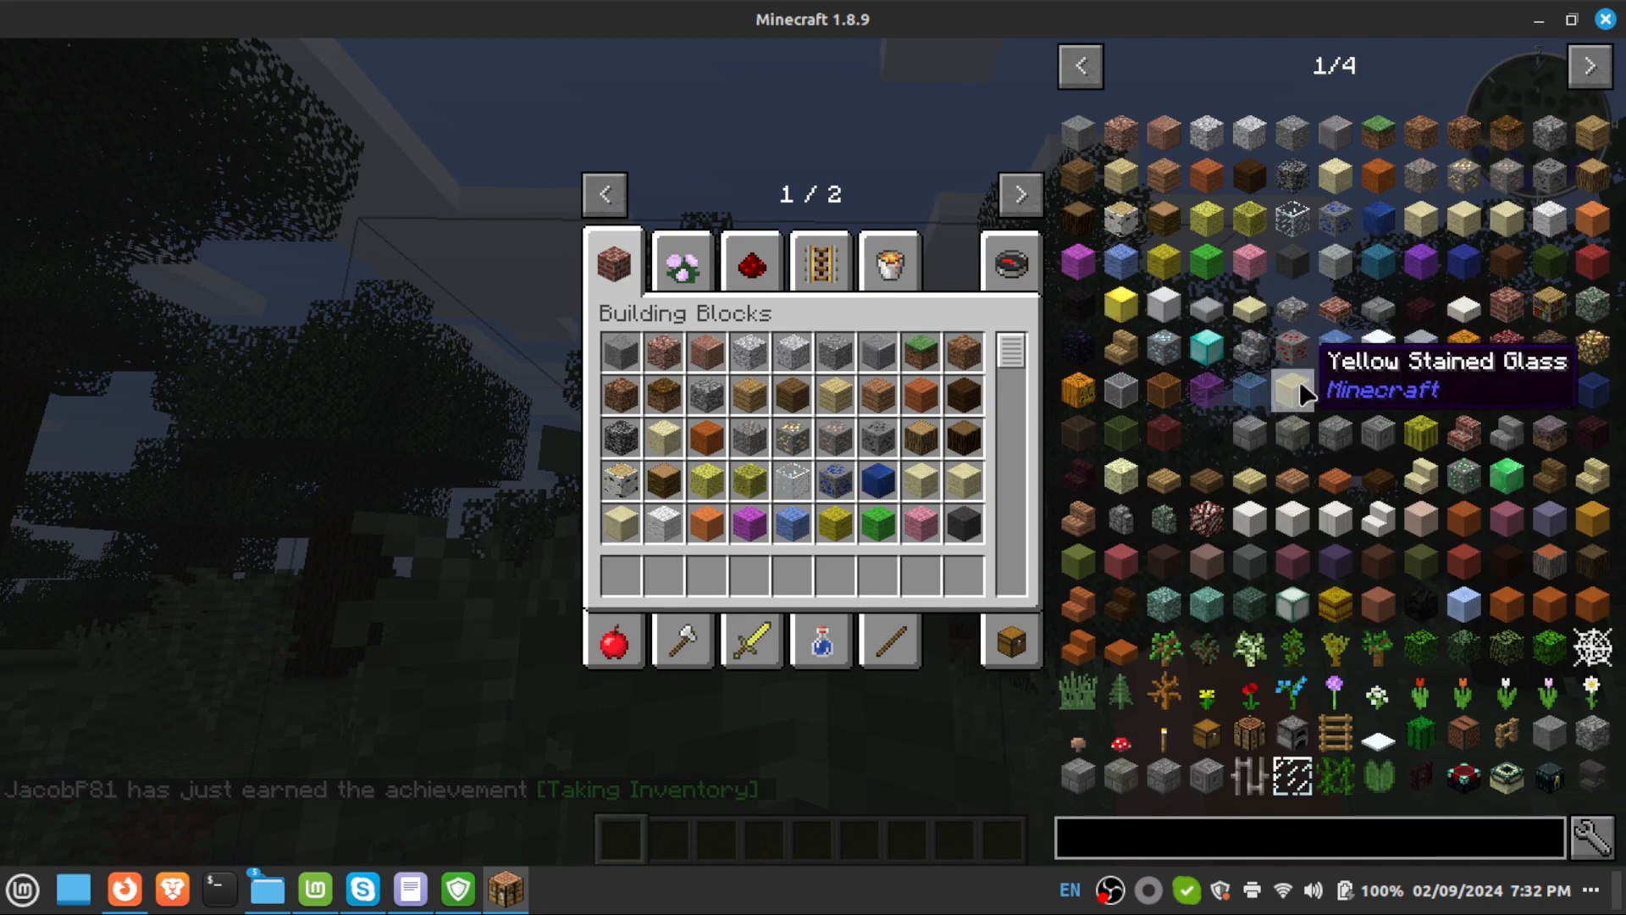
scroll(1302, 394, down, 1)
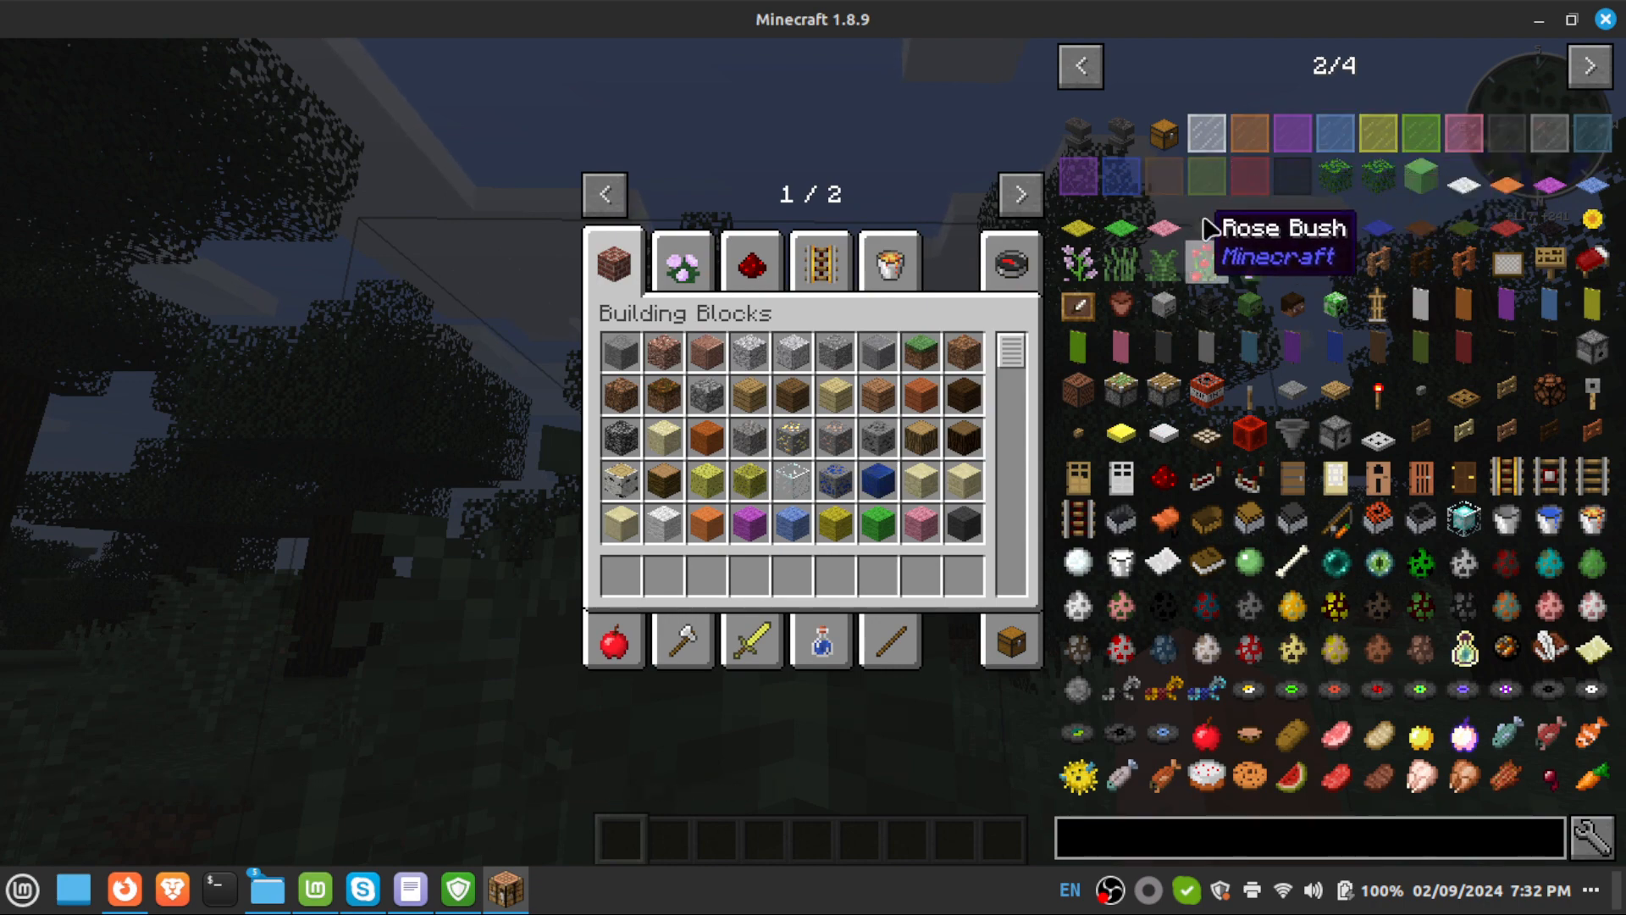
key(e)
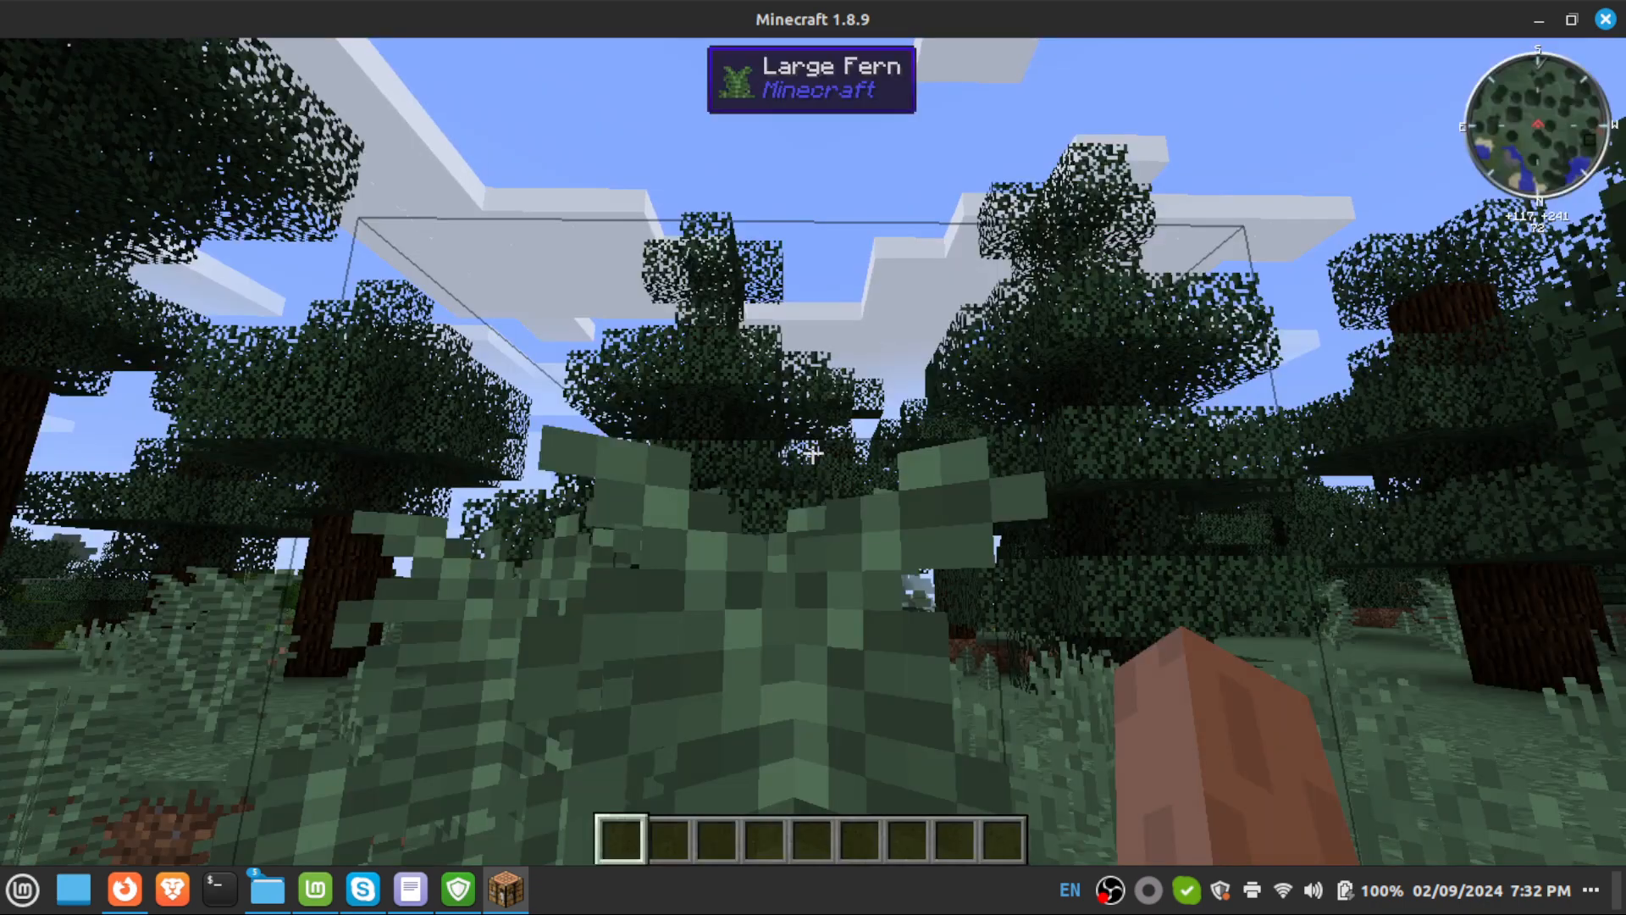
Run the command /gamemode creative in the game chat.
key(slash)
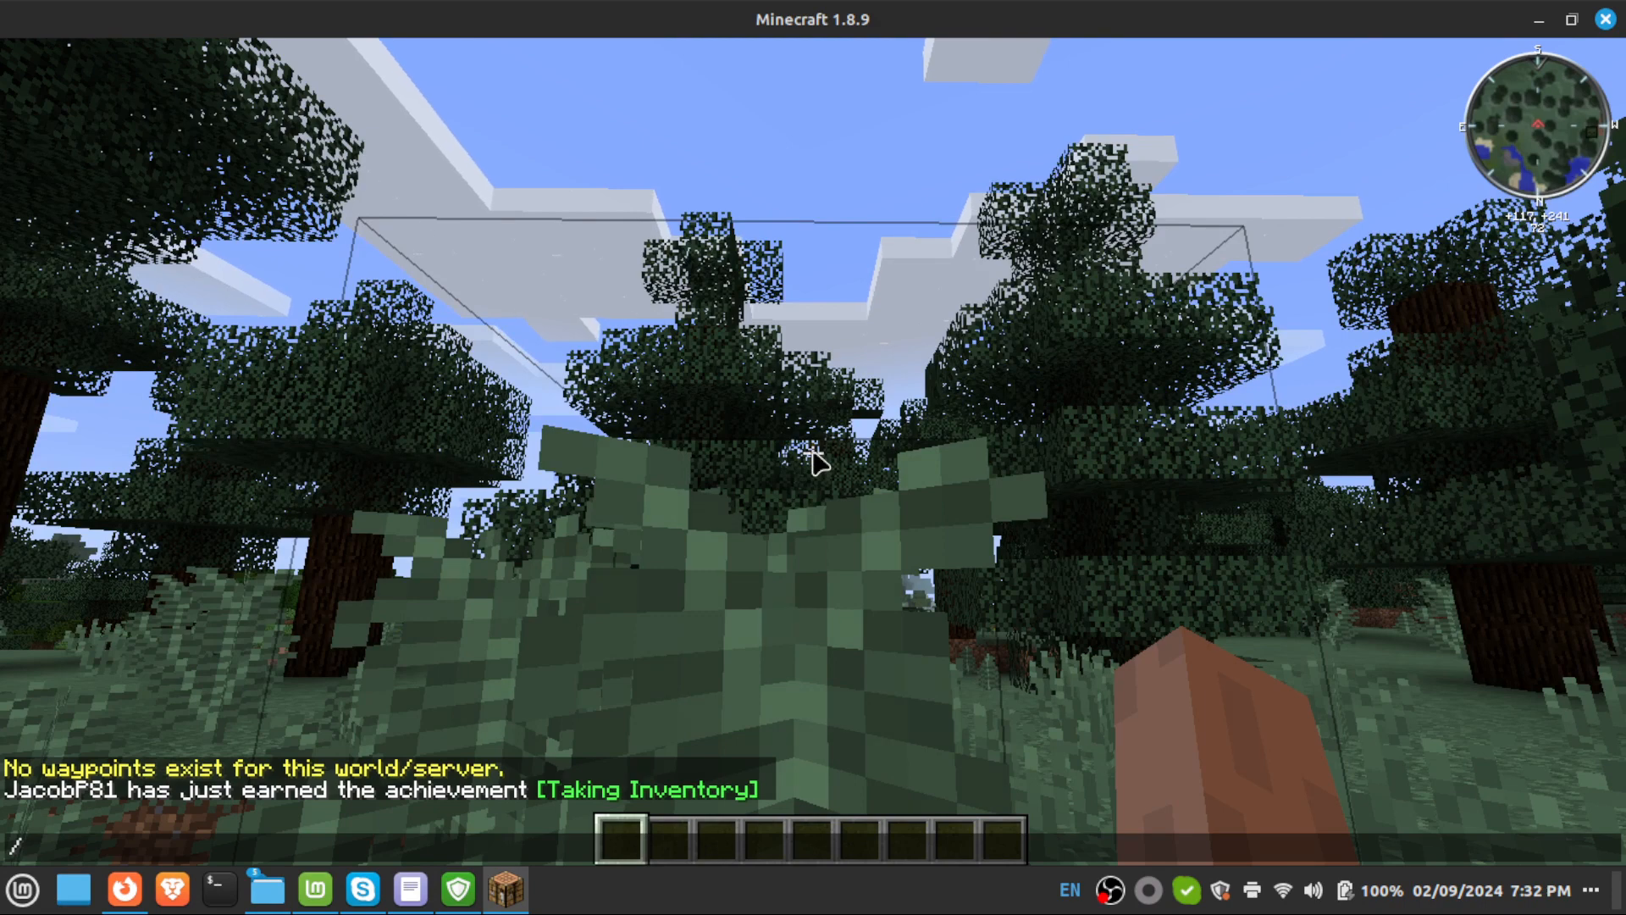
text(gamemode crea)
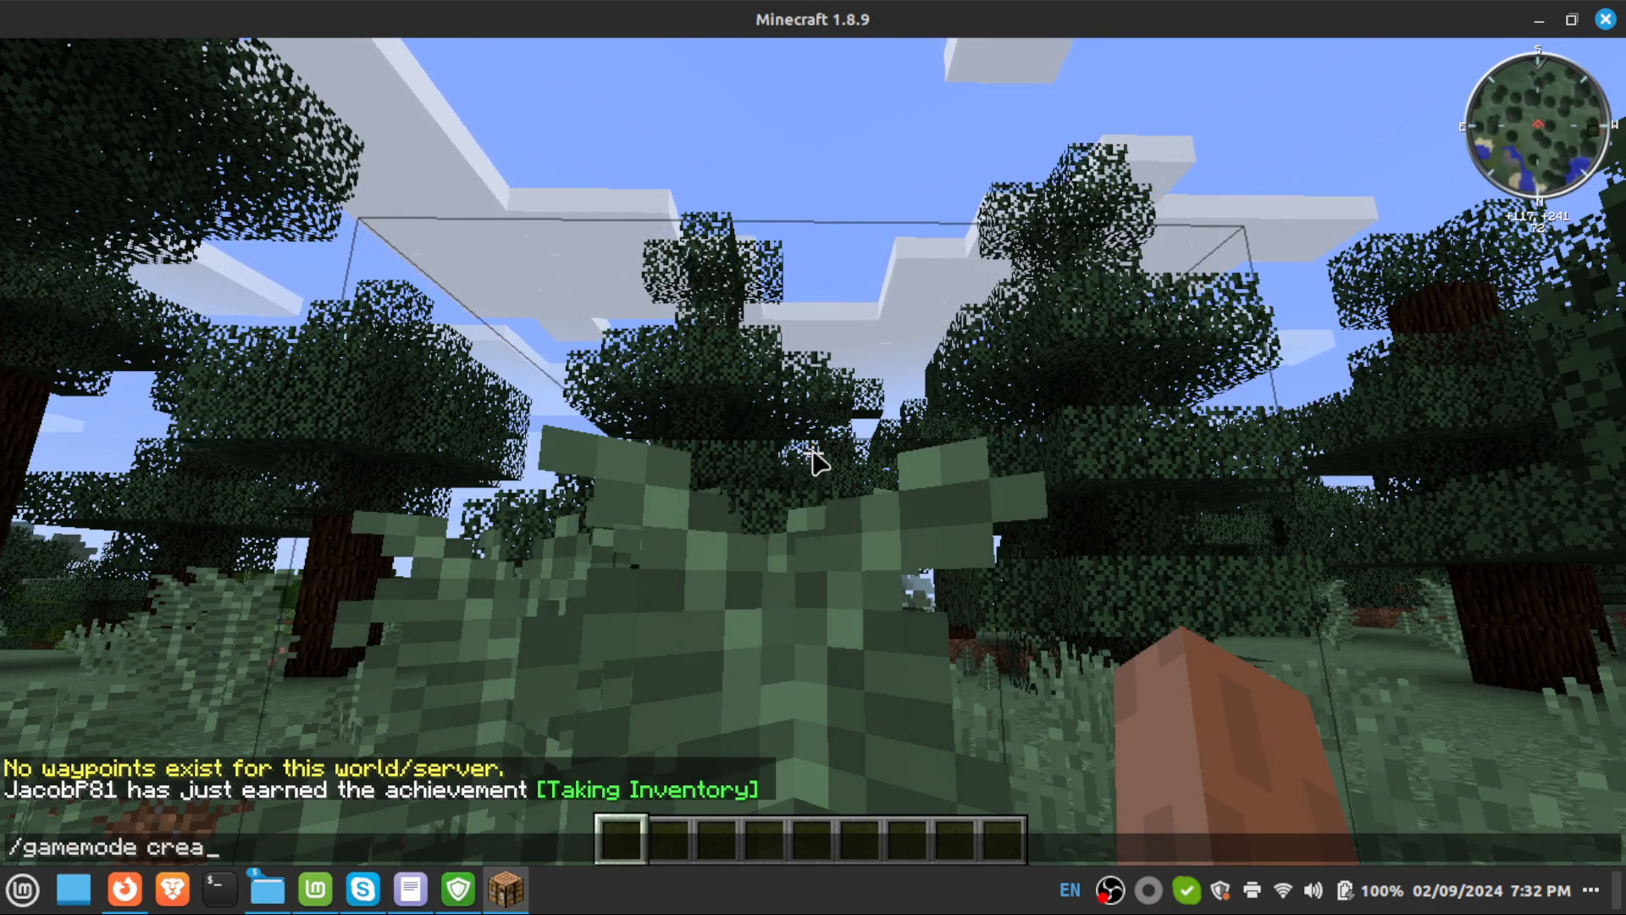
text(tive)
key(Return)
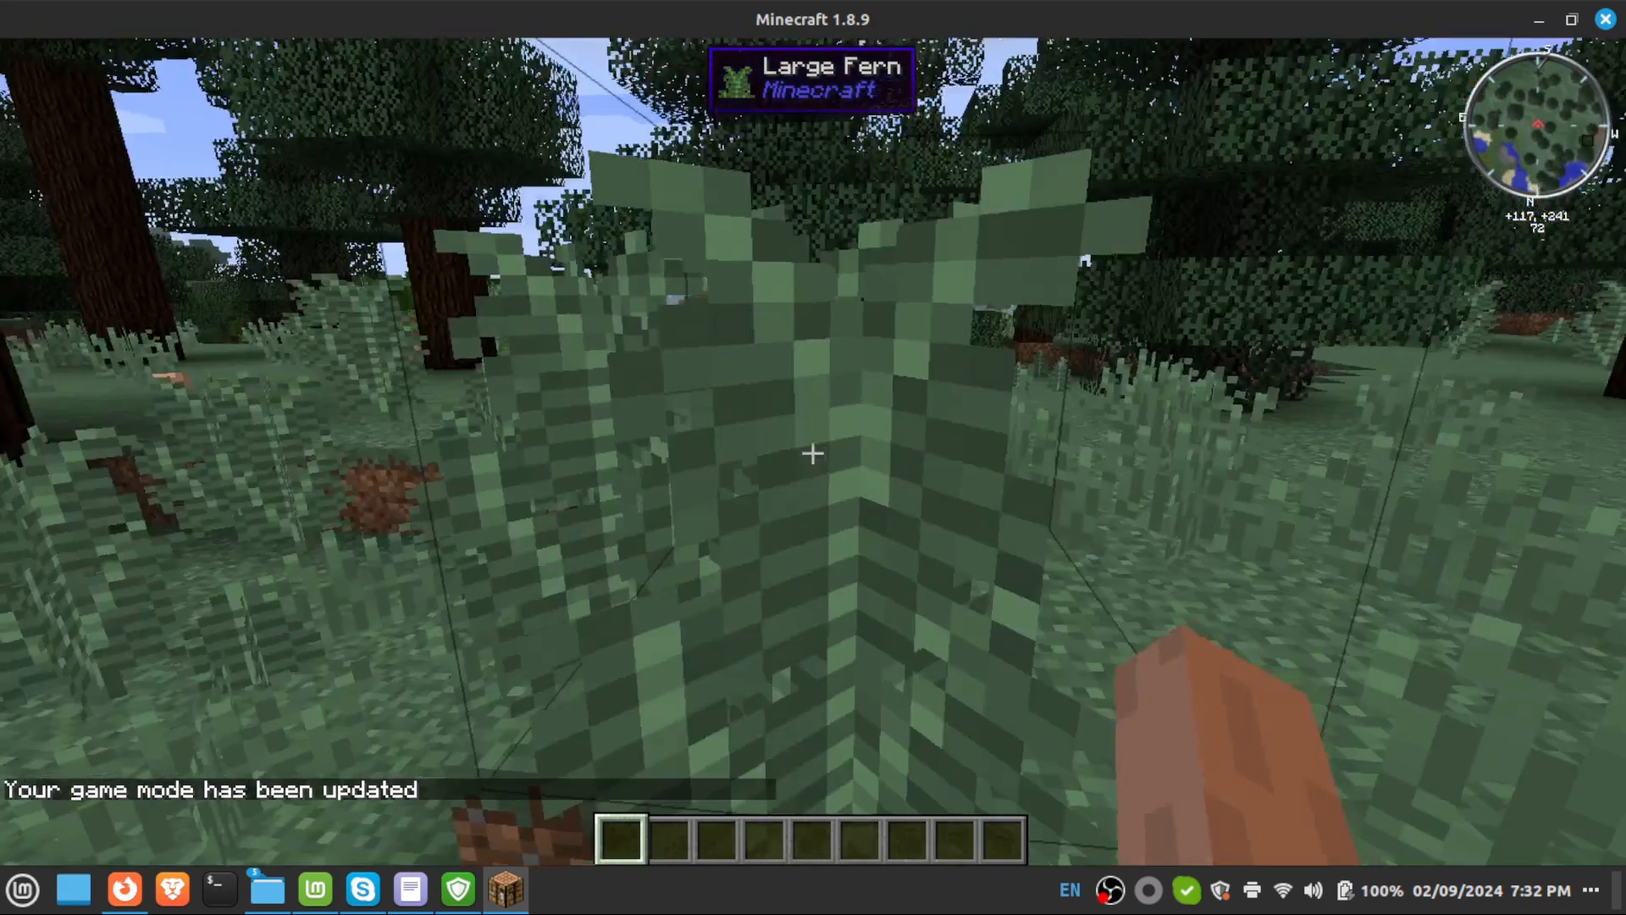
Run the command /gamemode survival in the game chat.
key(slash)
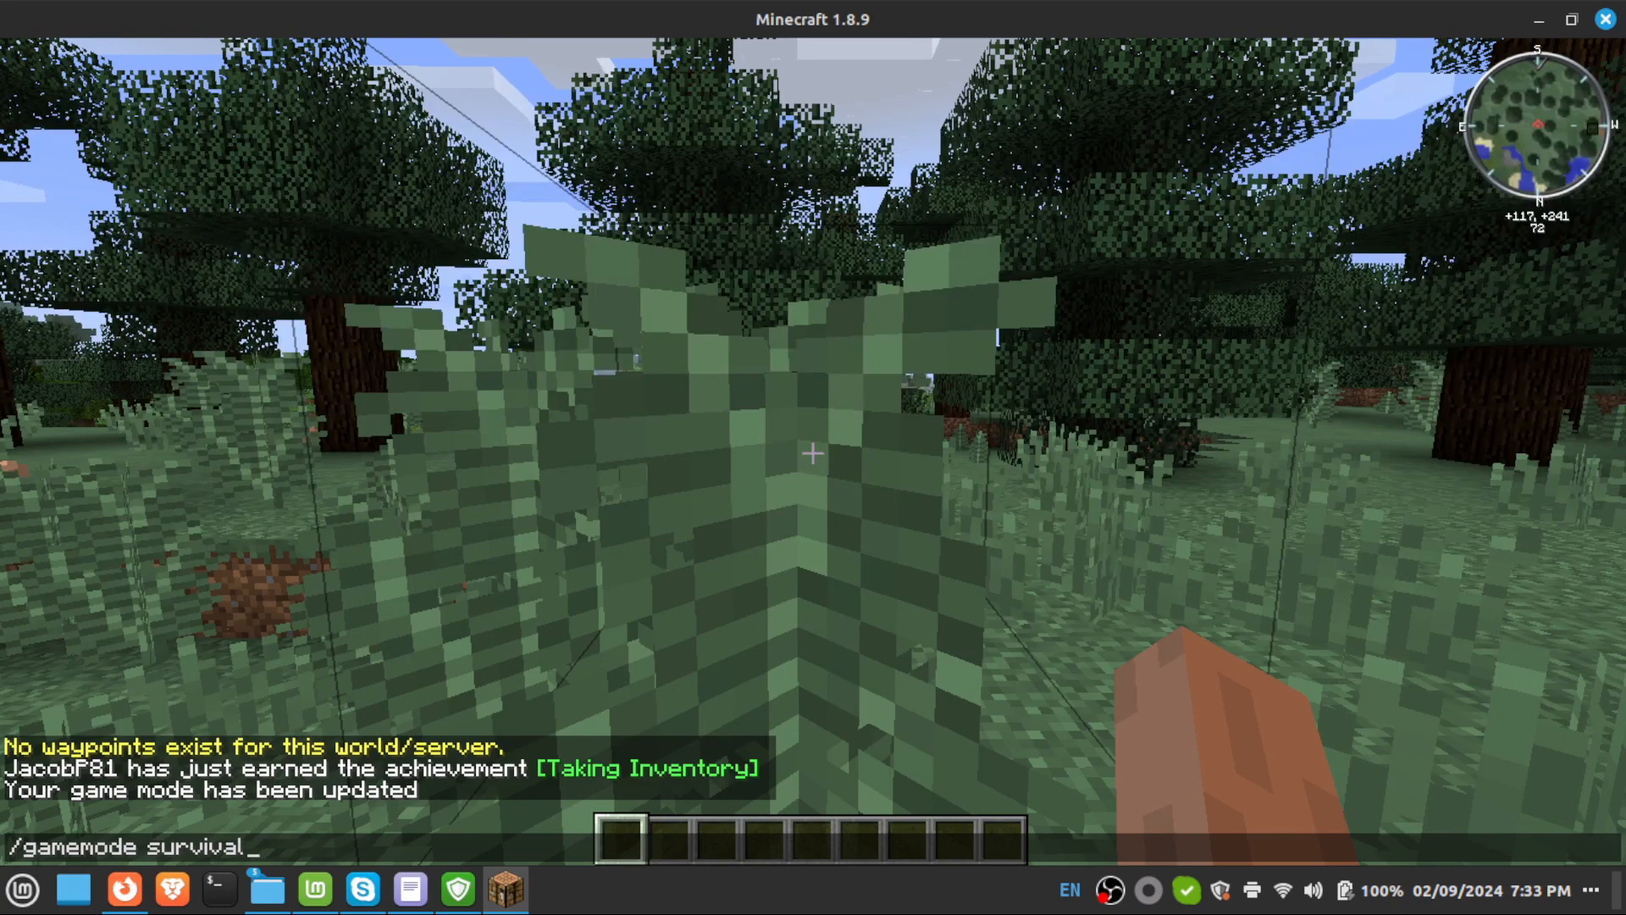
key(Return)
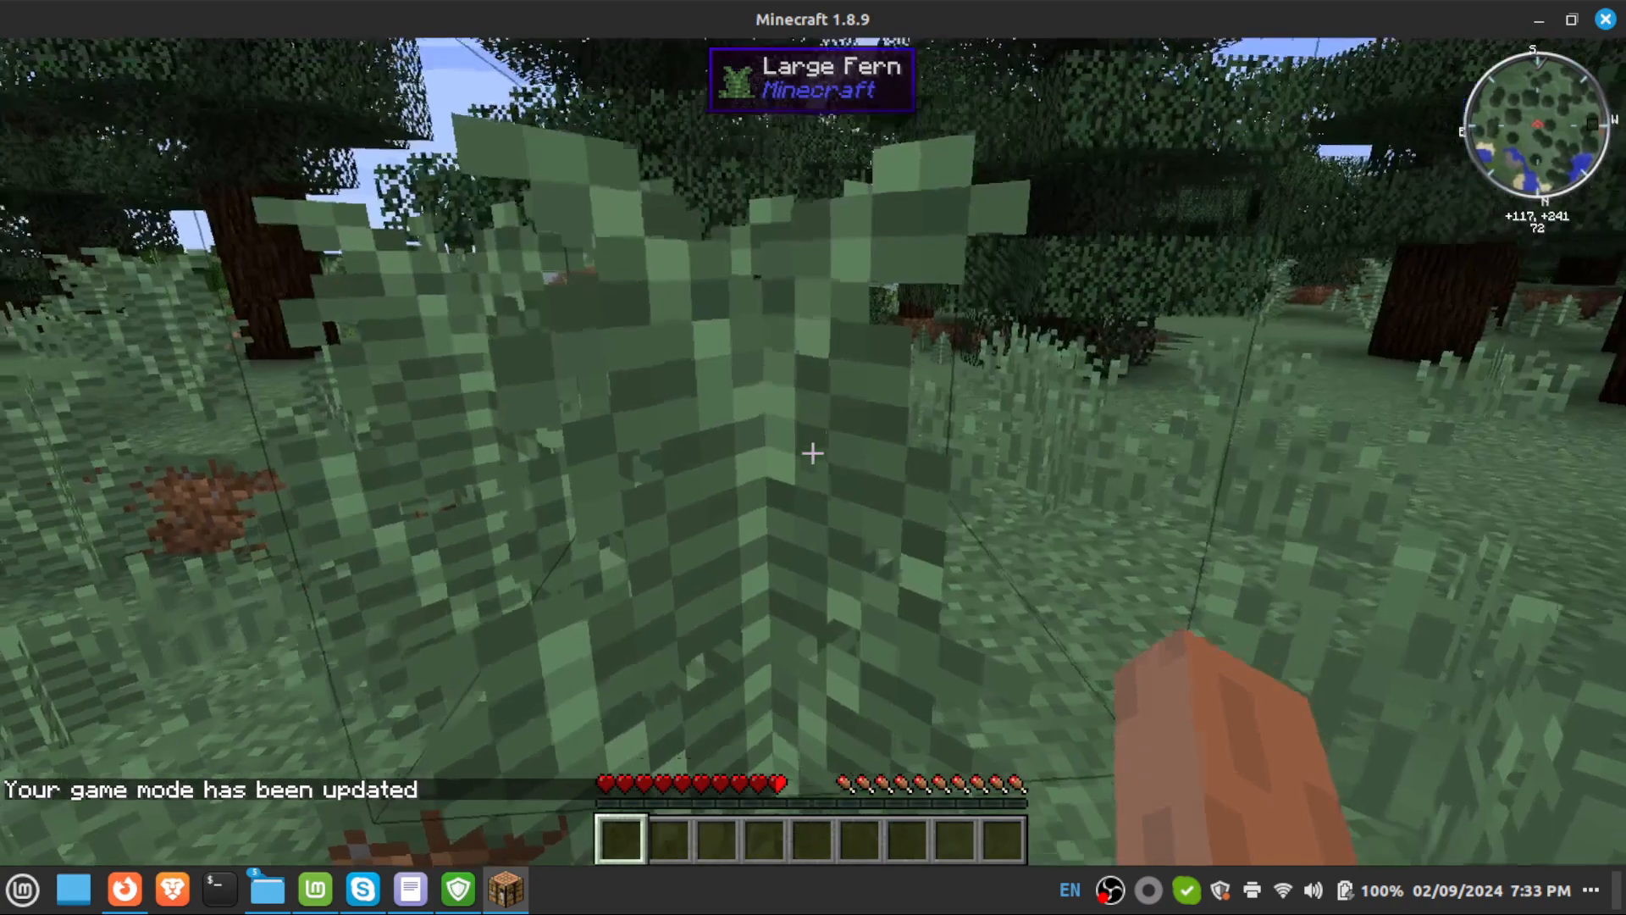
Open the inventory, view the Cyan Carpet crafting recipe in Just Enough Items and return to the game.
key(e)
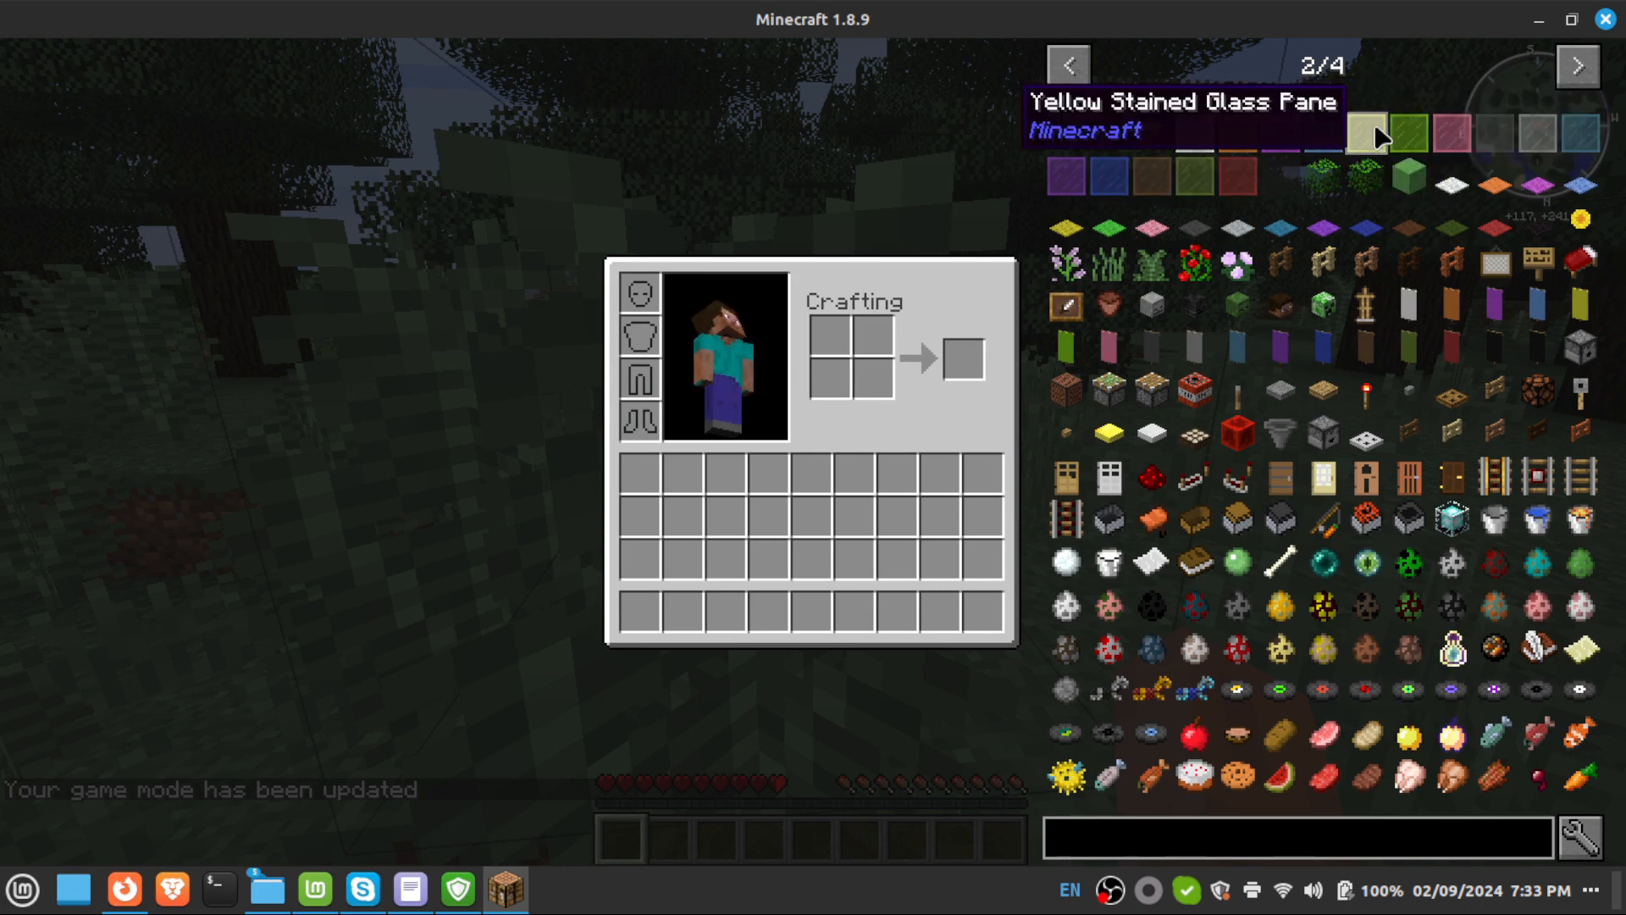
click(1171, 148)
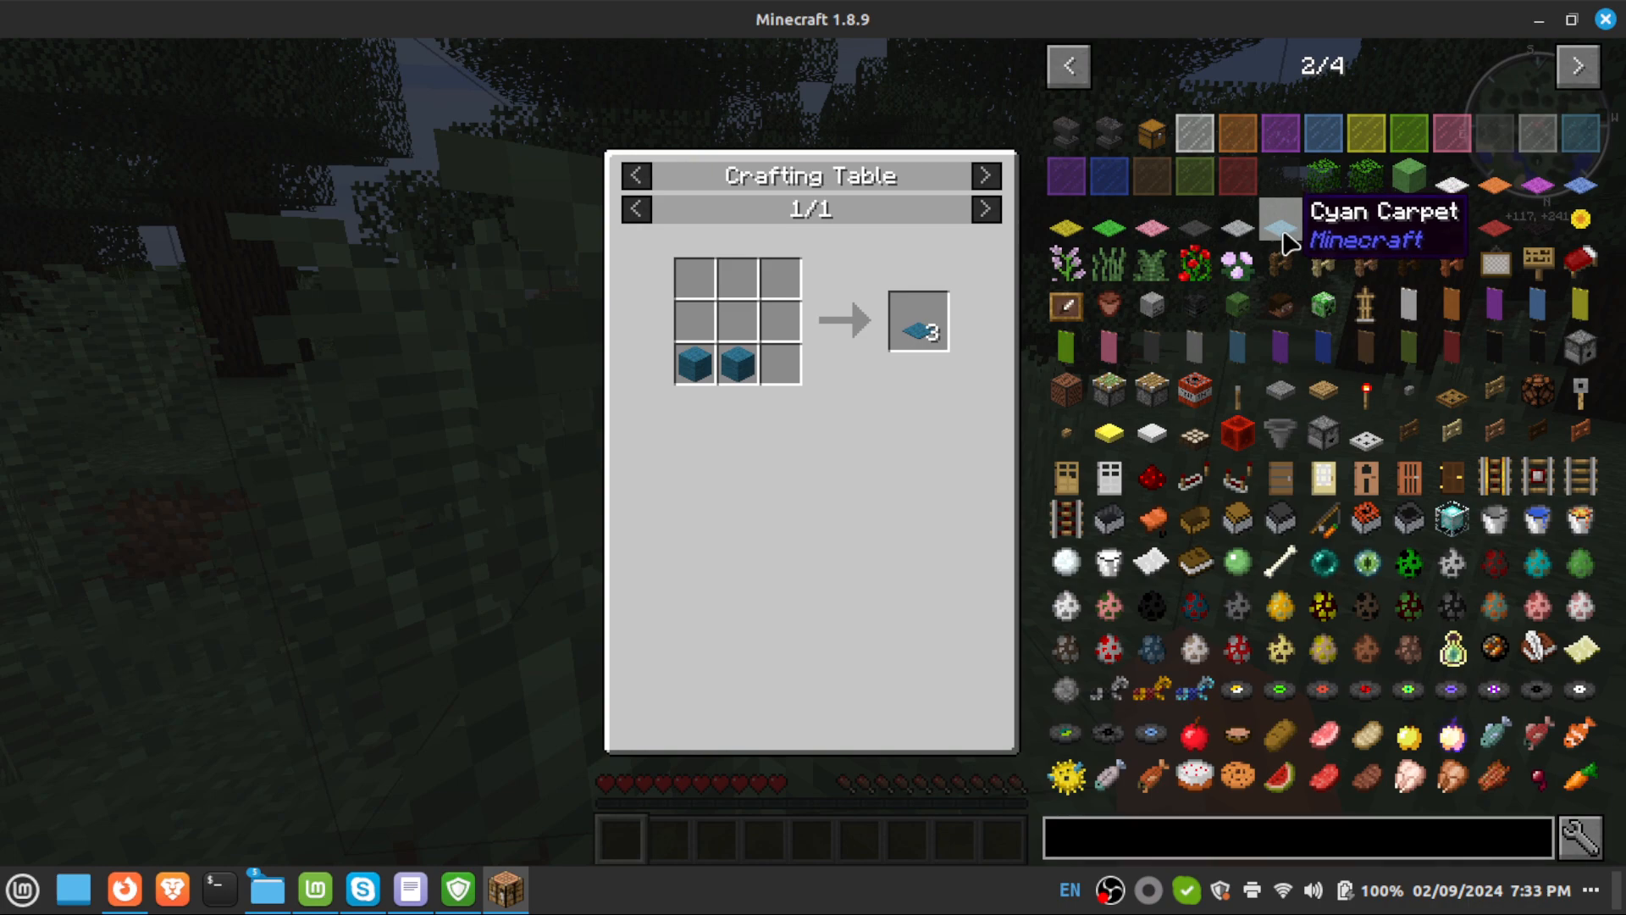
key(Escape)
key(Escape)
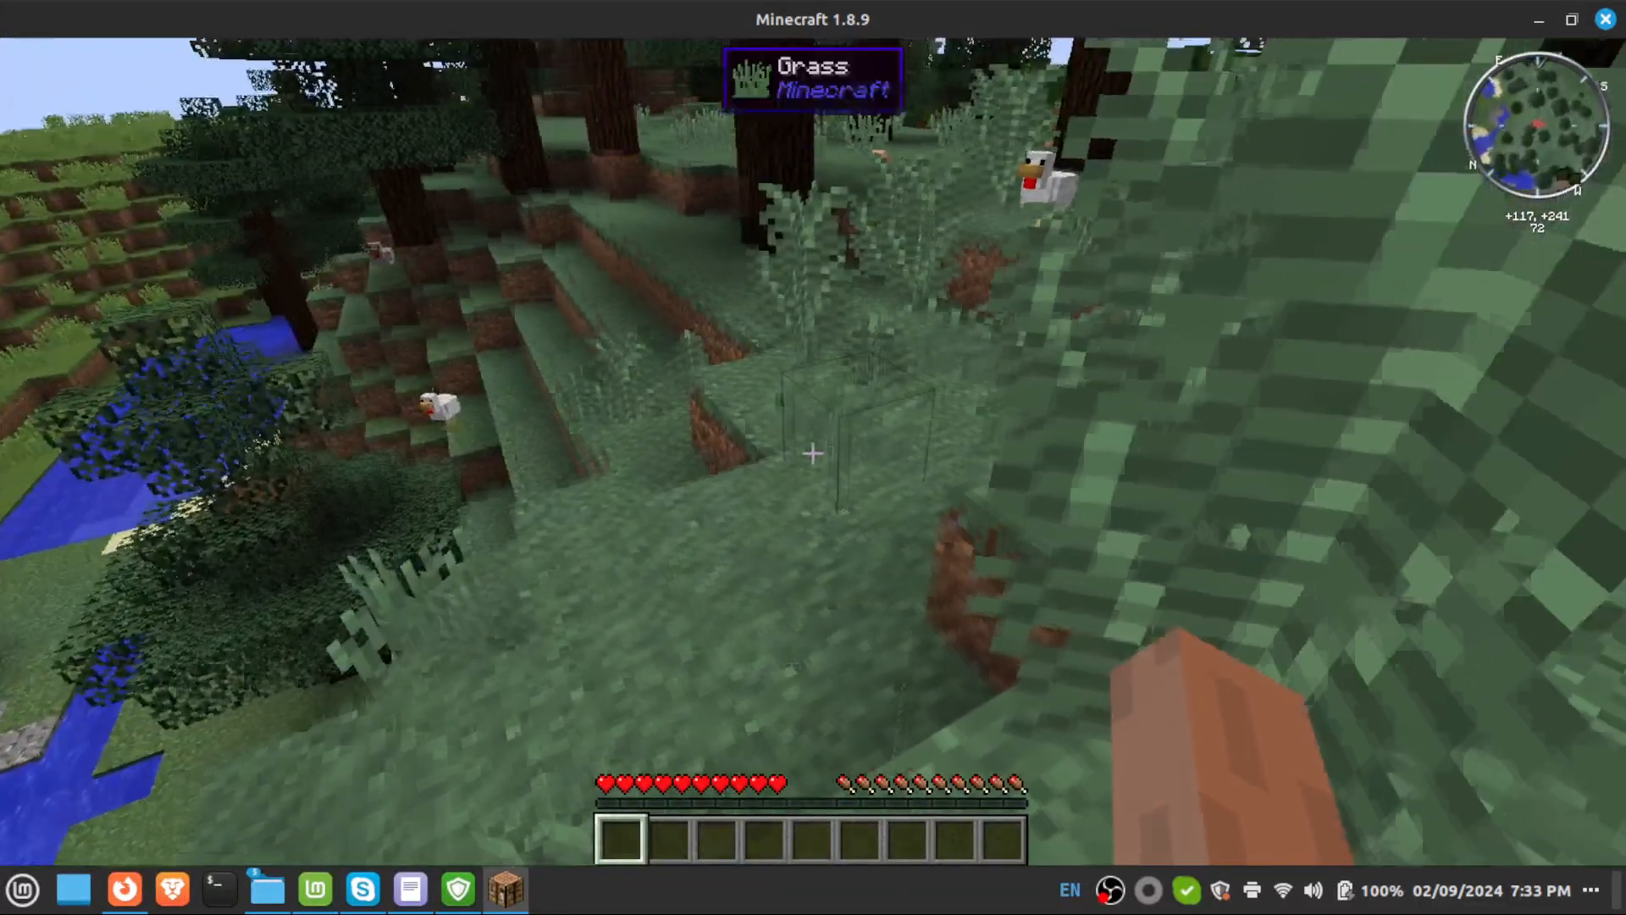
Walk through the forest past the large ferns and approach the chicken to look around the world.
key(w)
key(w)
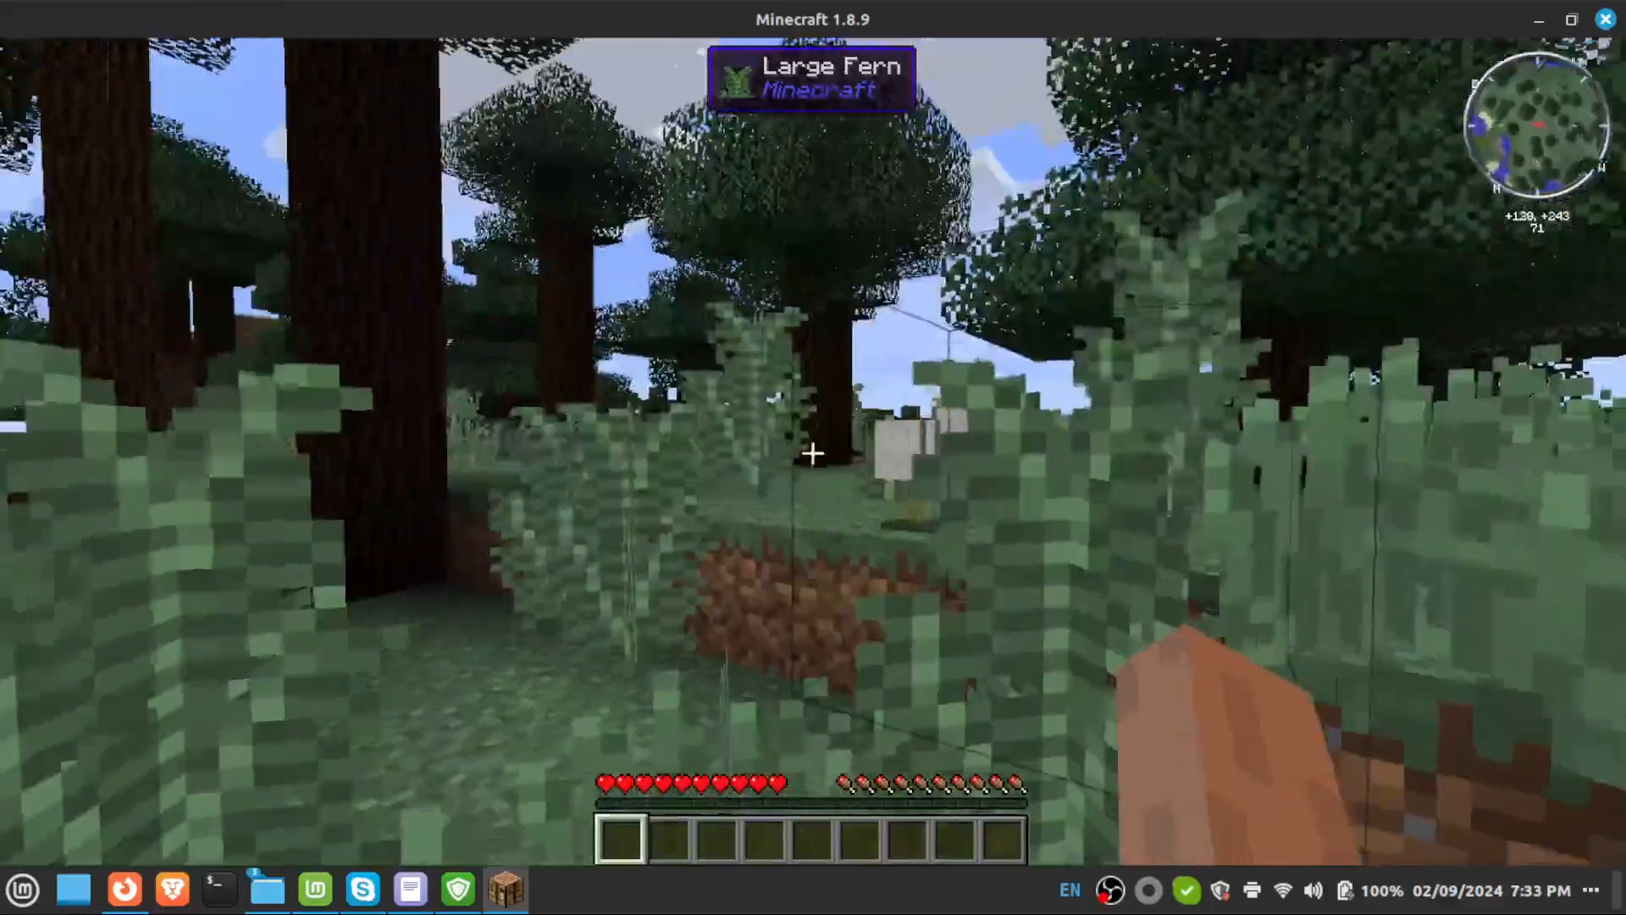
key(w)
key(space)
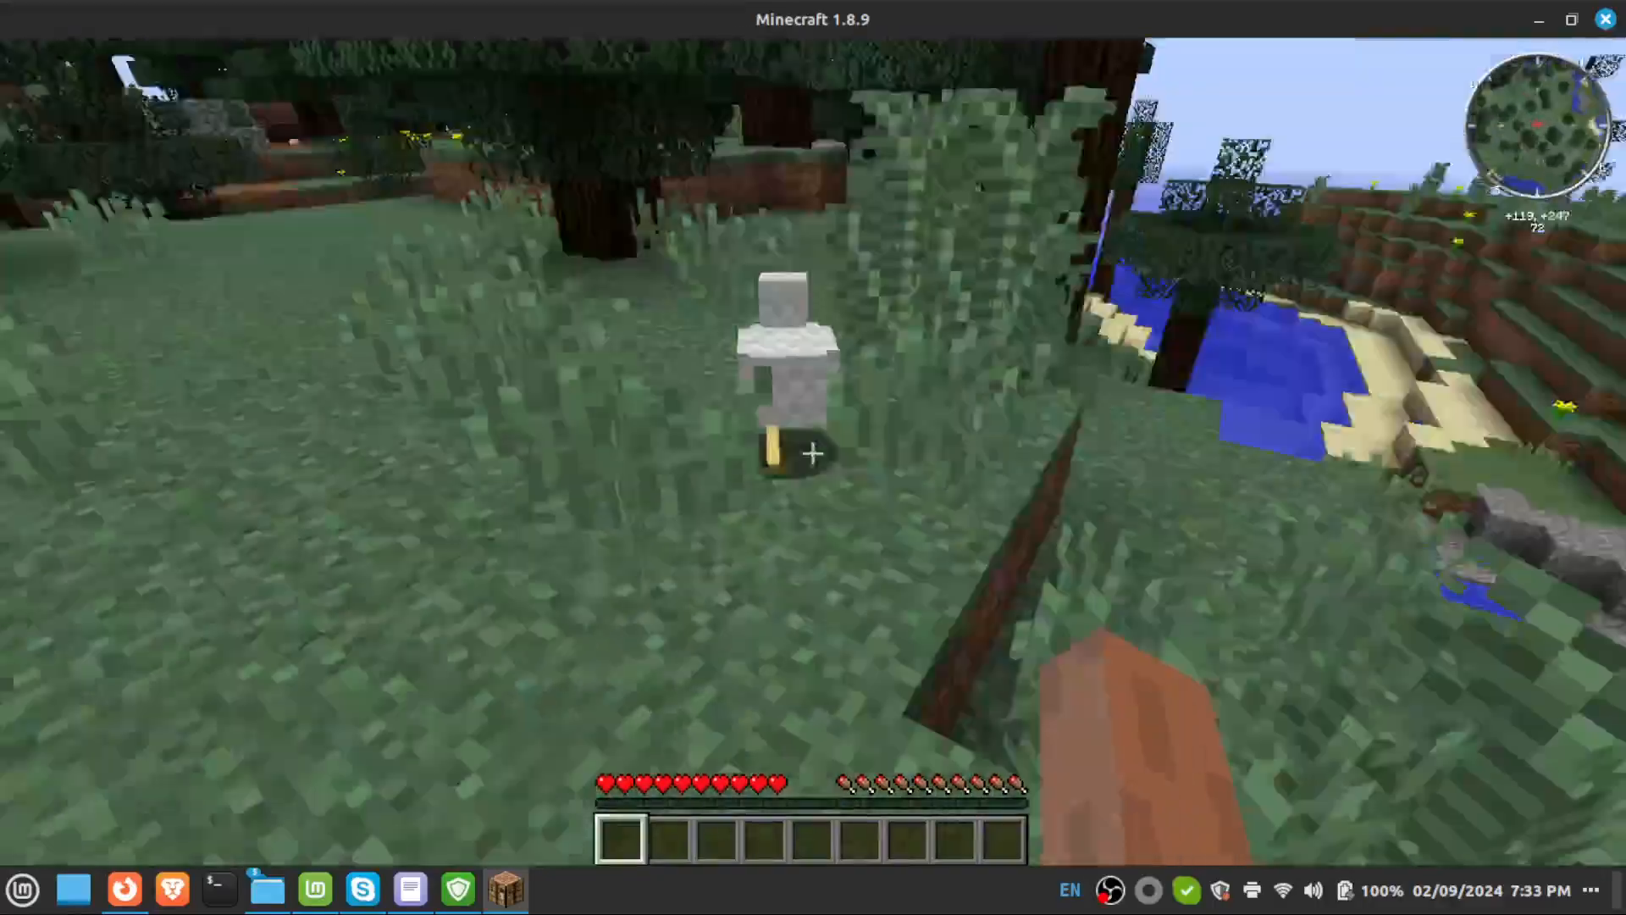
key(w)
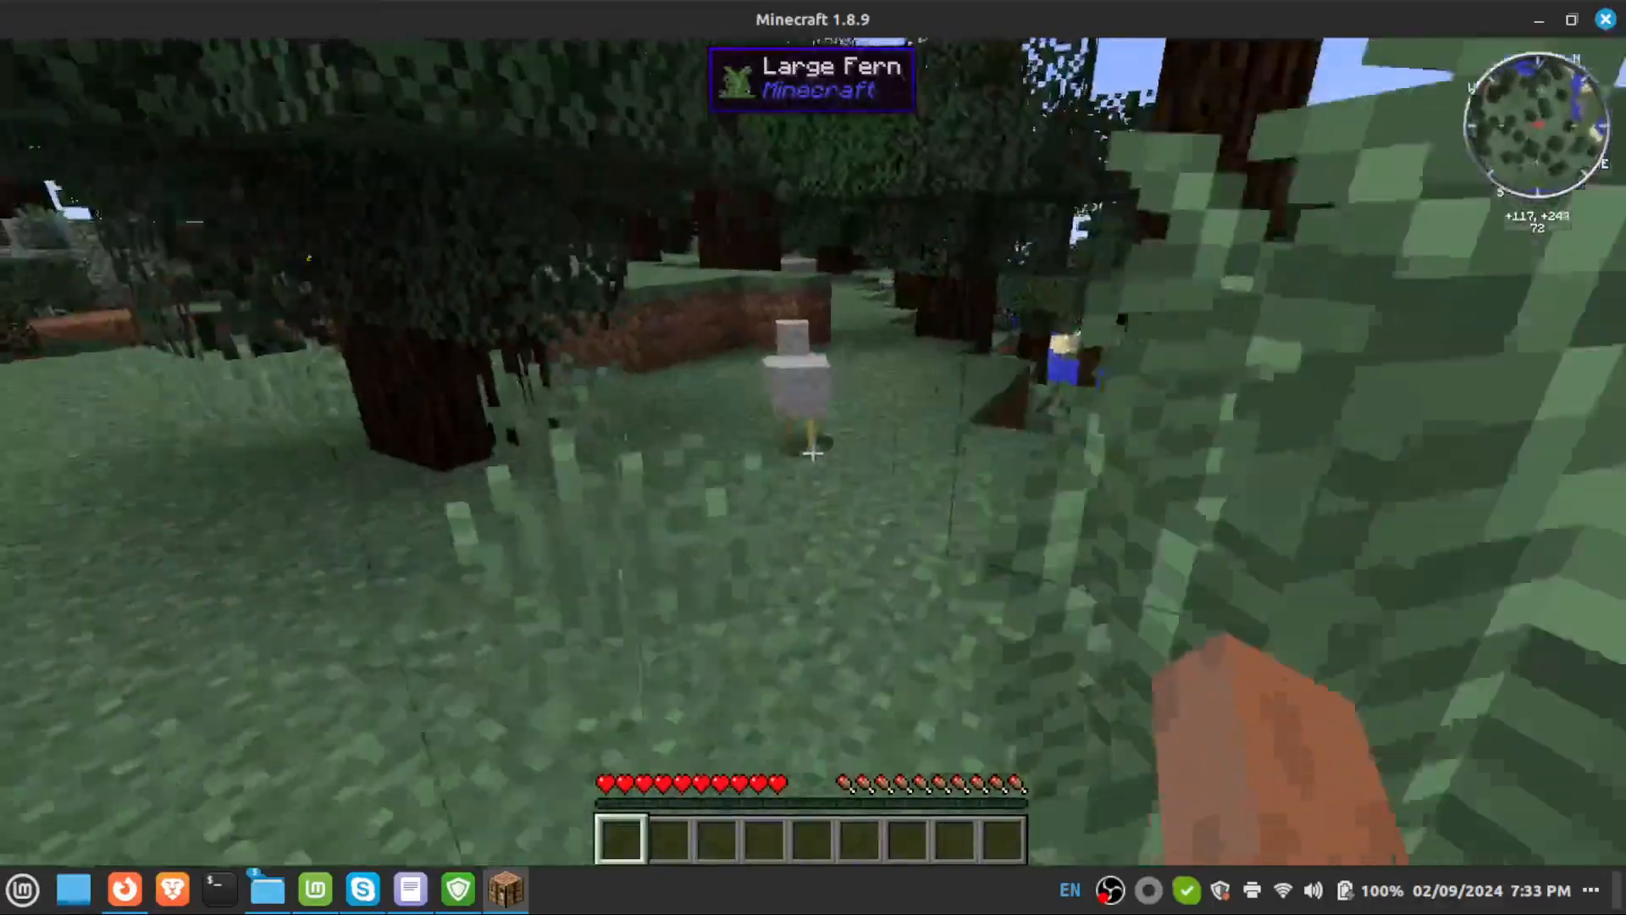
key(s)
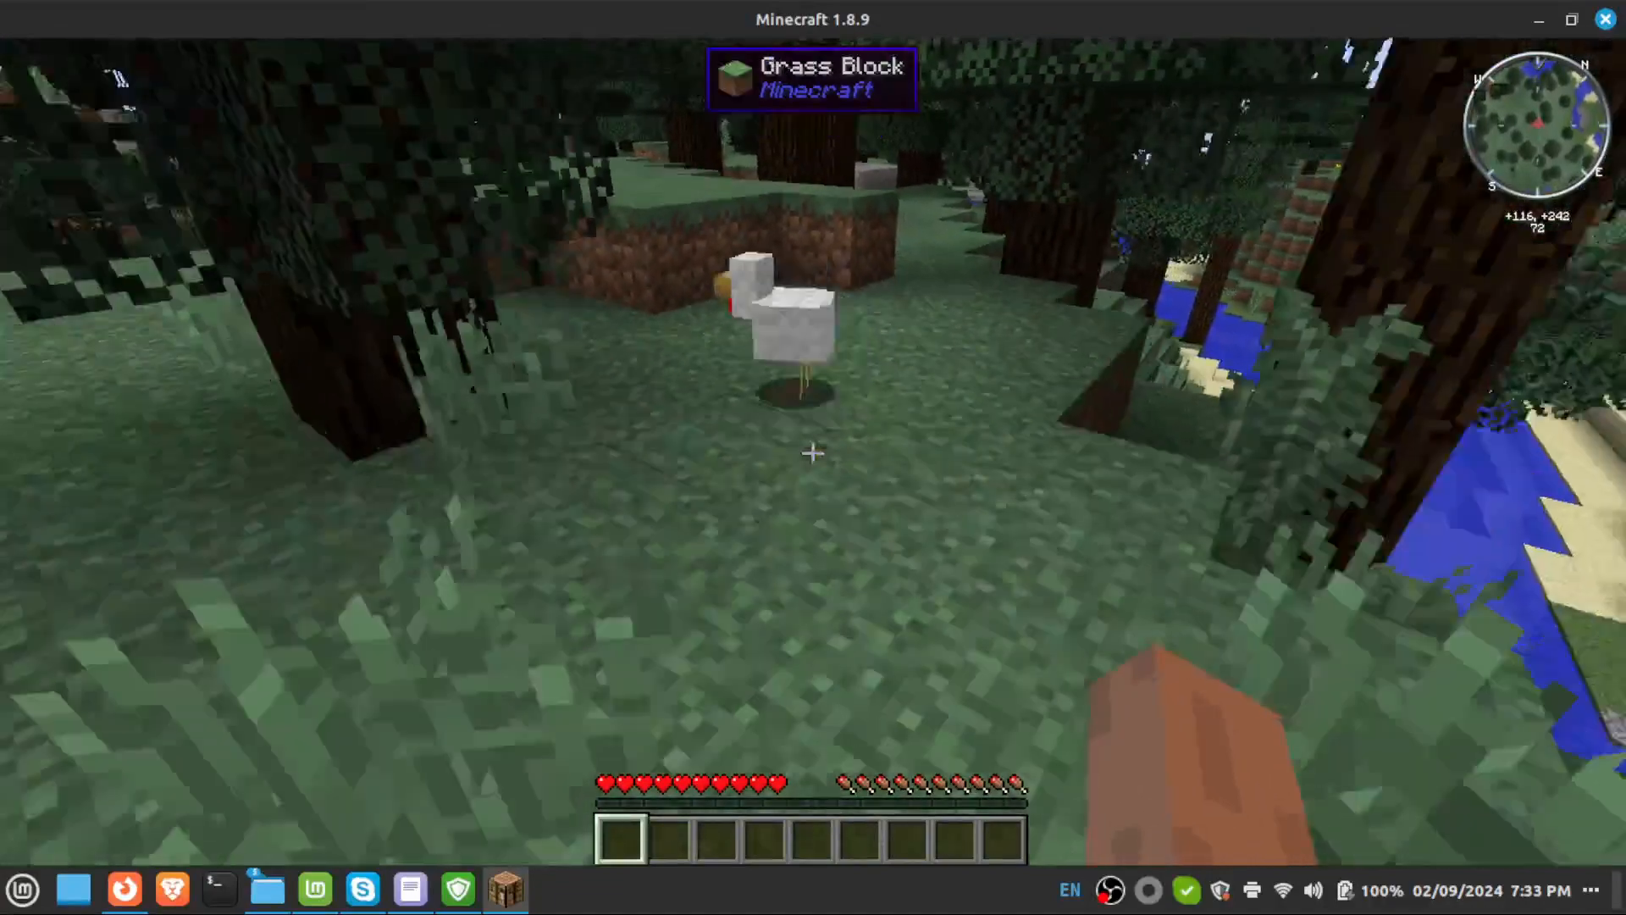
key(w)
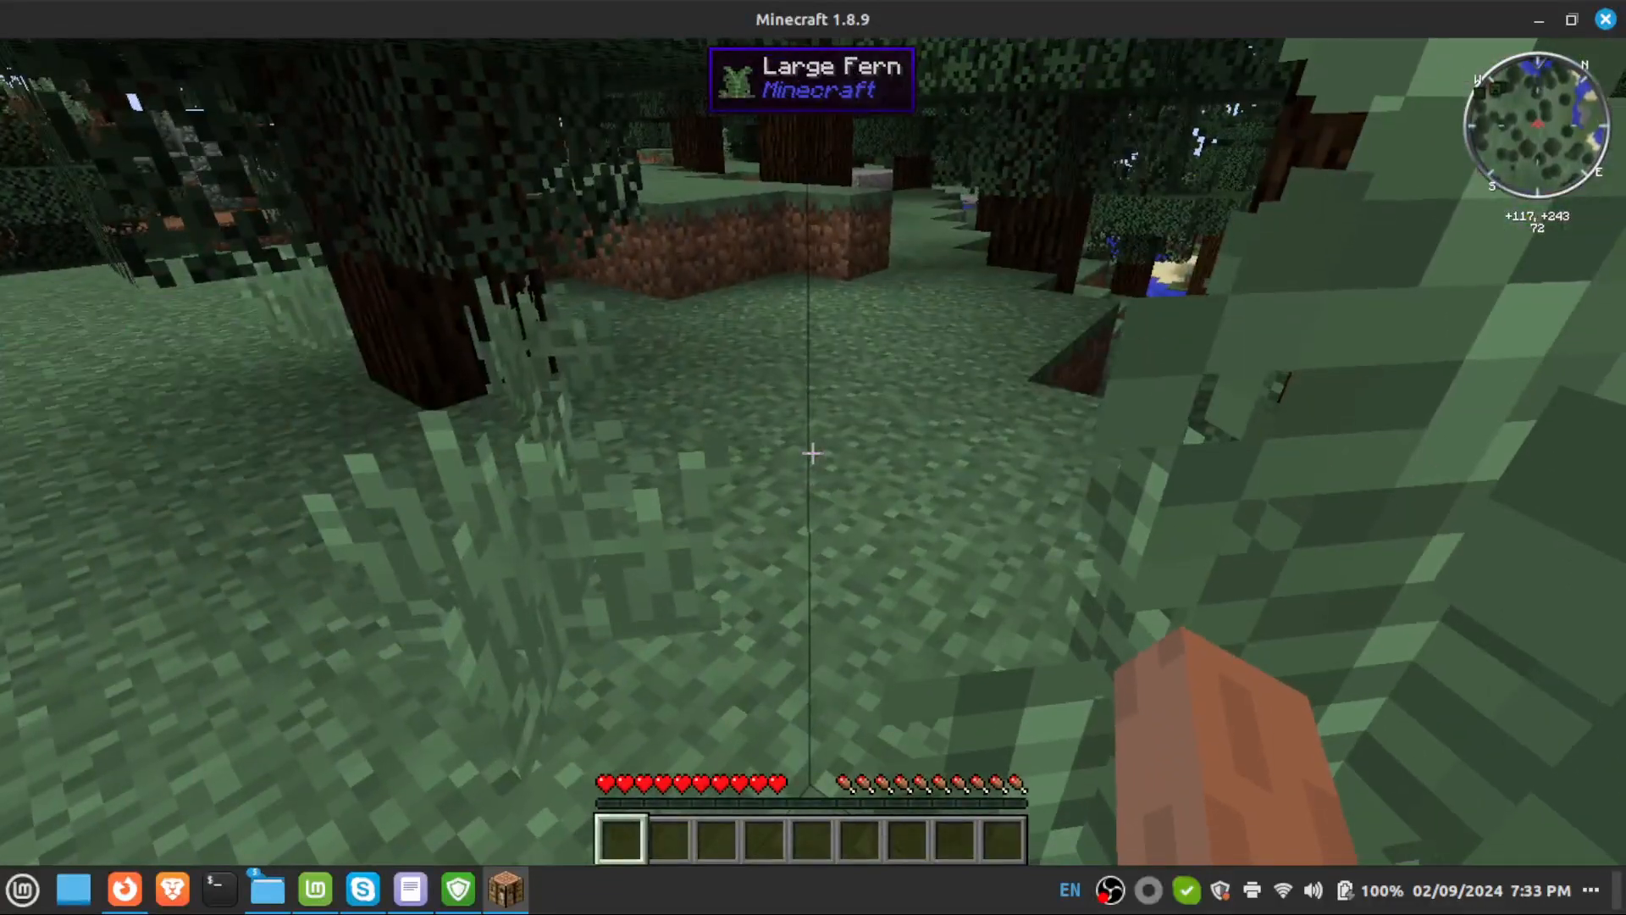
Browse the Just Enough Items list in the inventory to its fourth page, go back one page and close the inventory.
key(e)
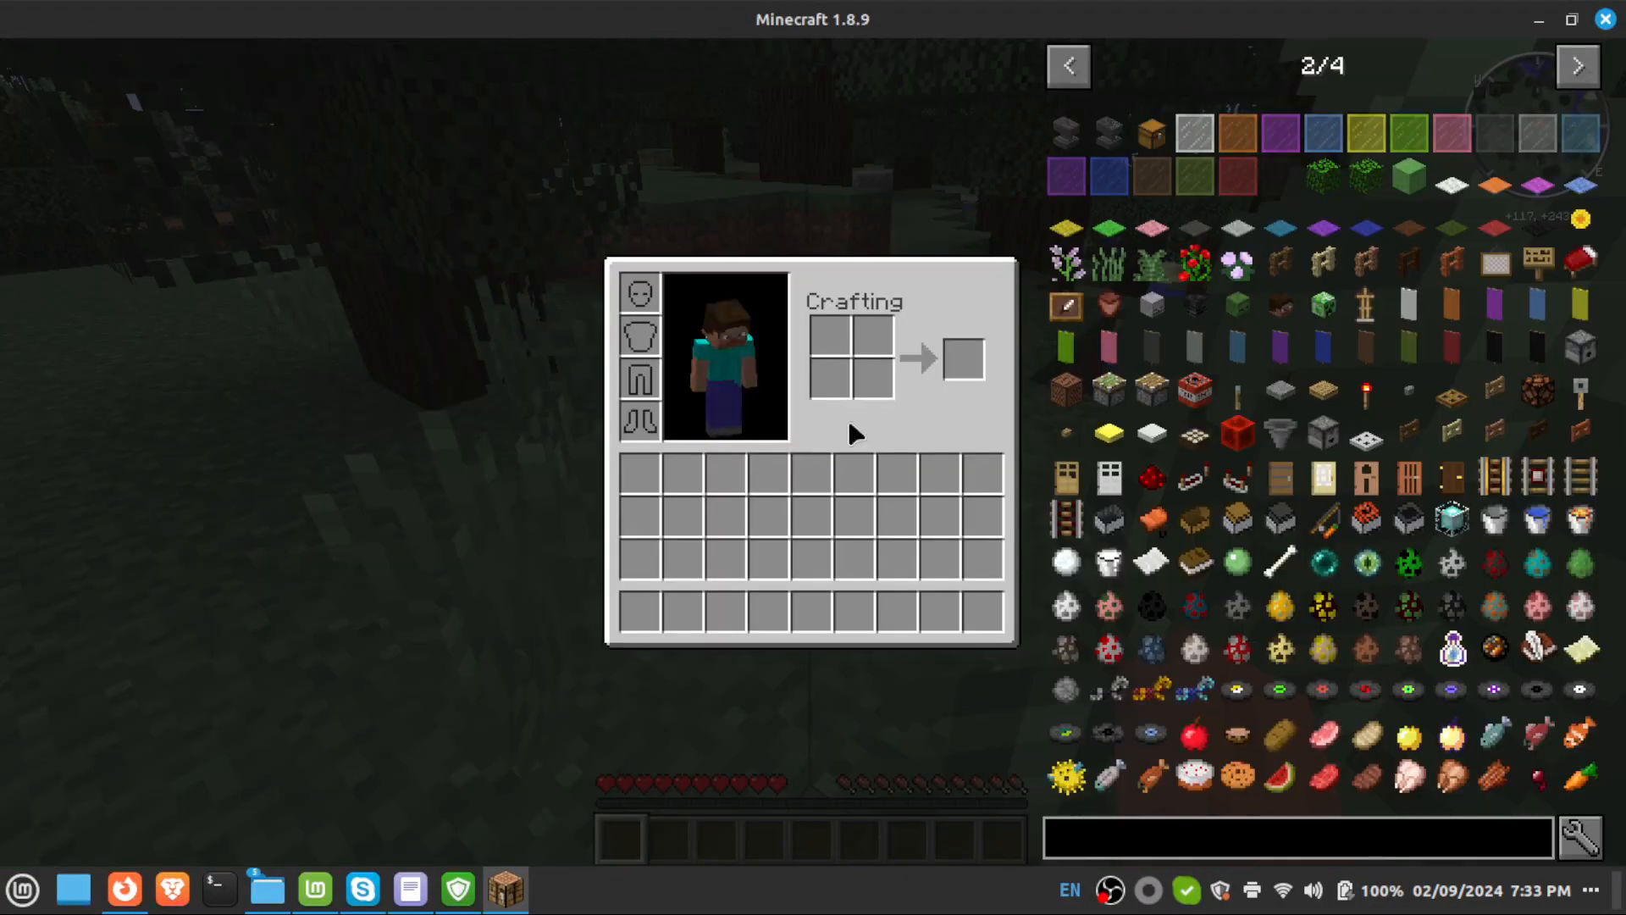
click(1586, 78)
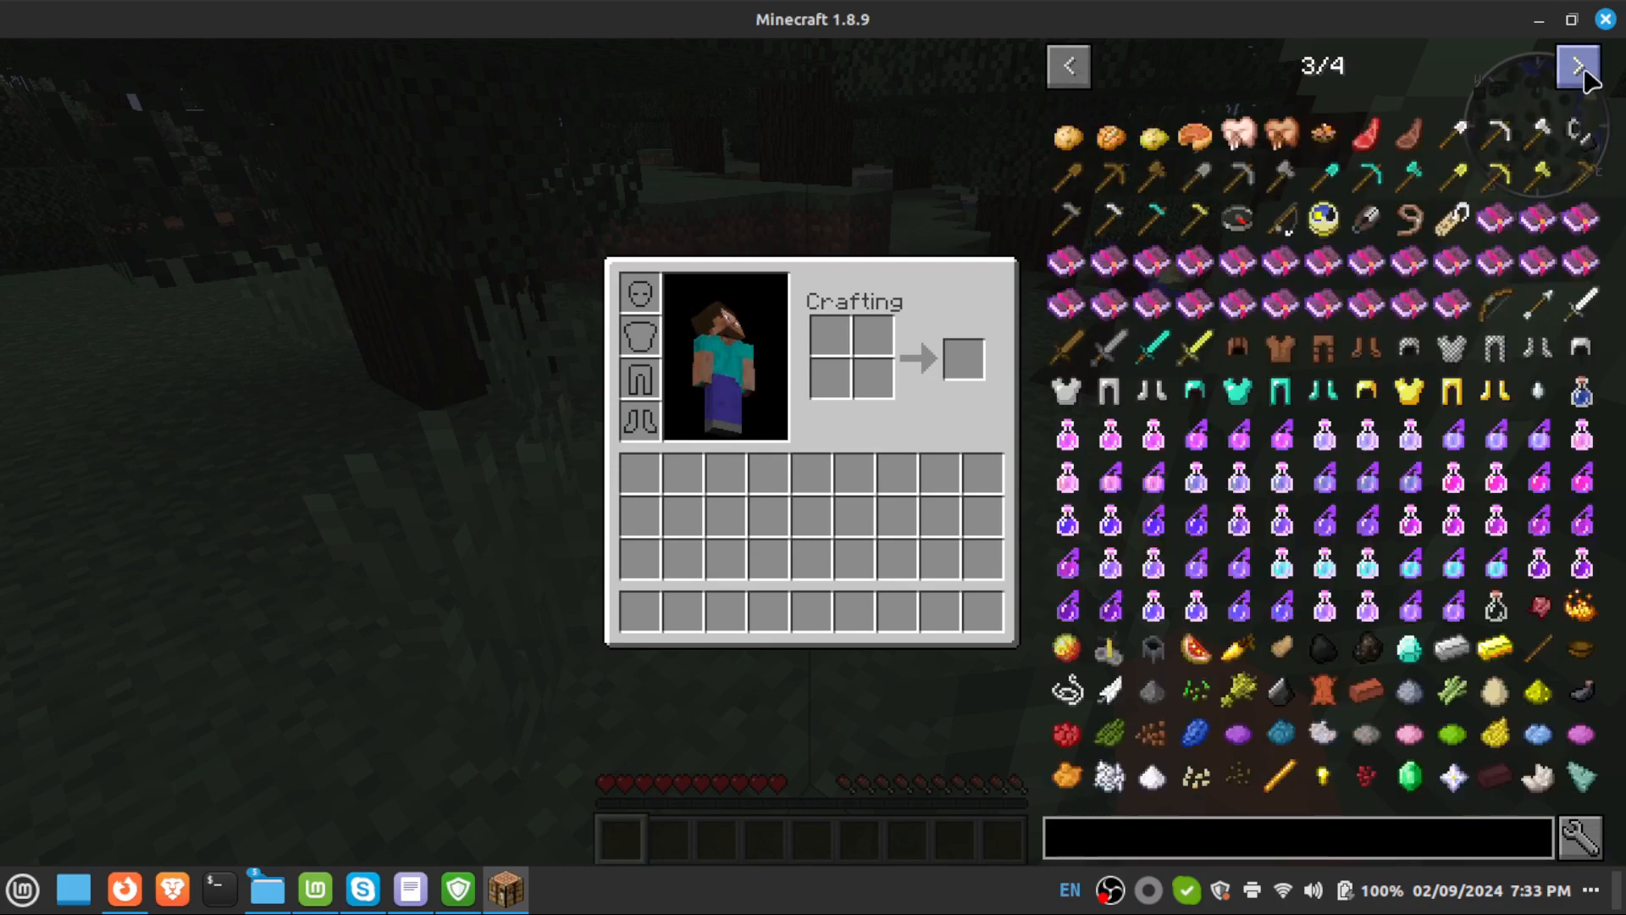
click(1585, 78)
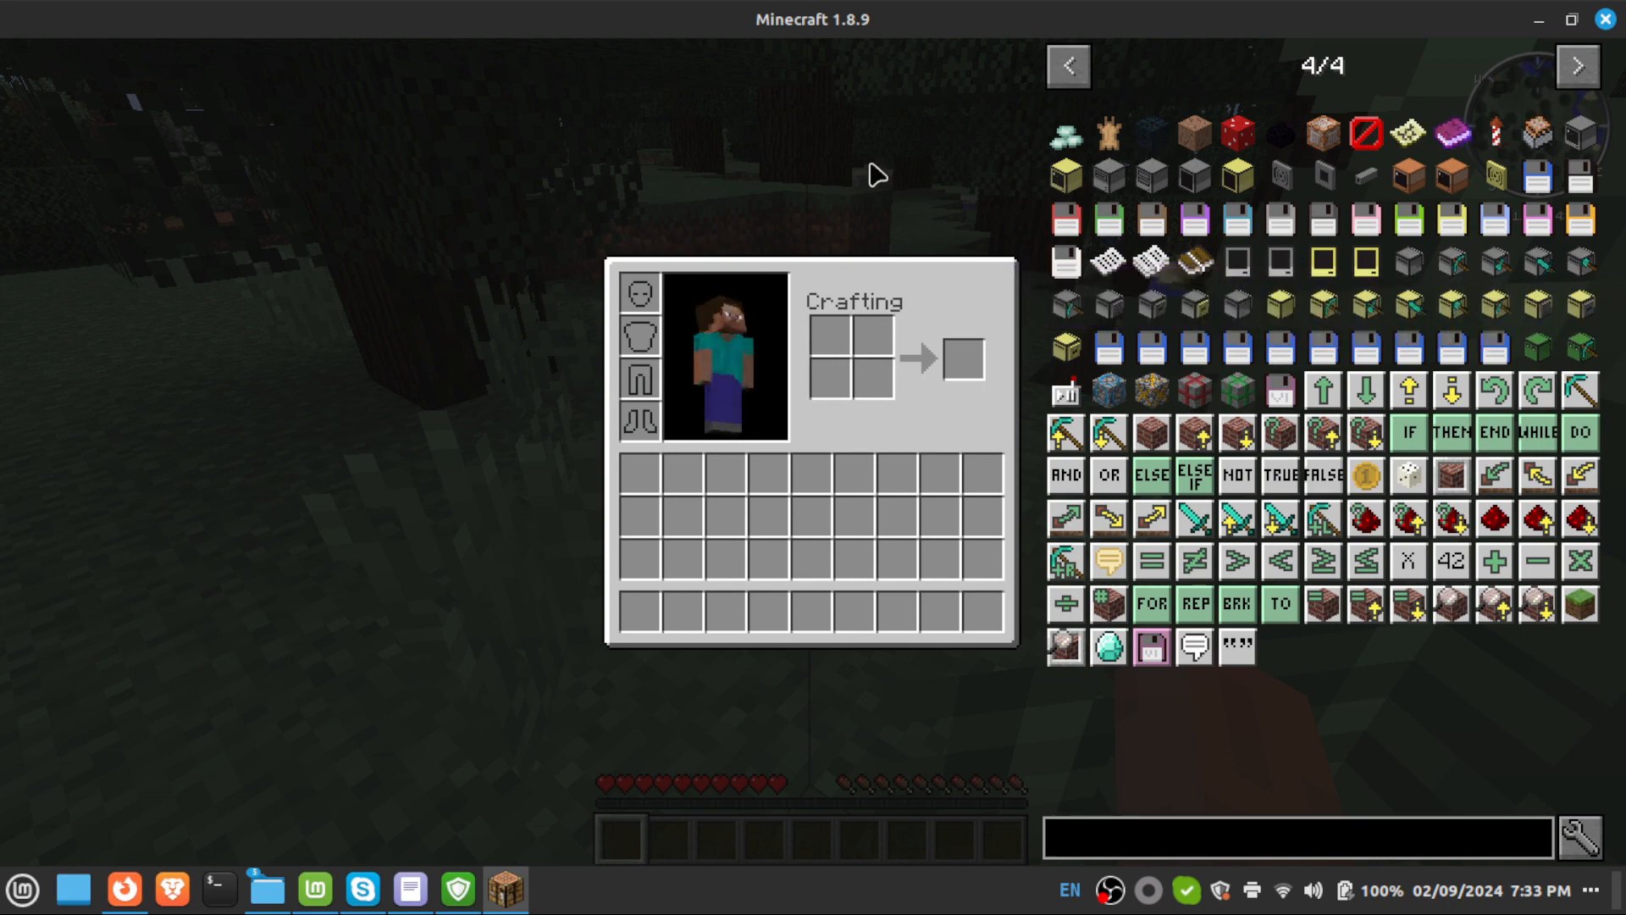
click(1075, 68)
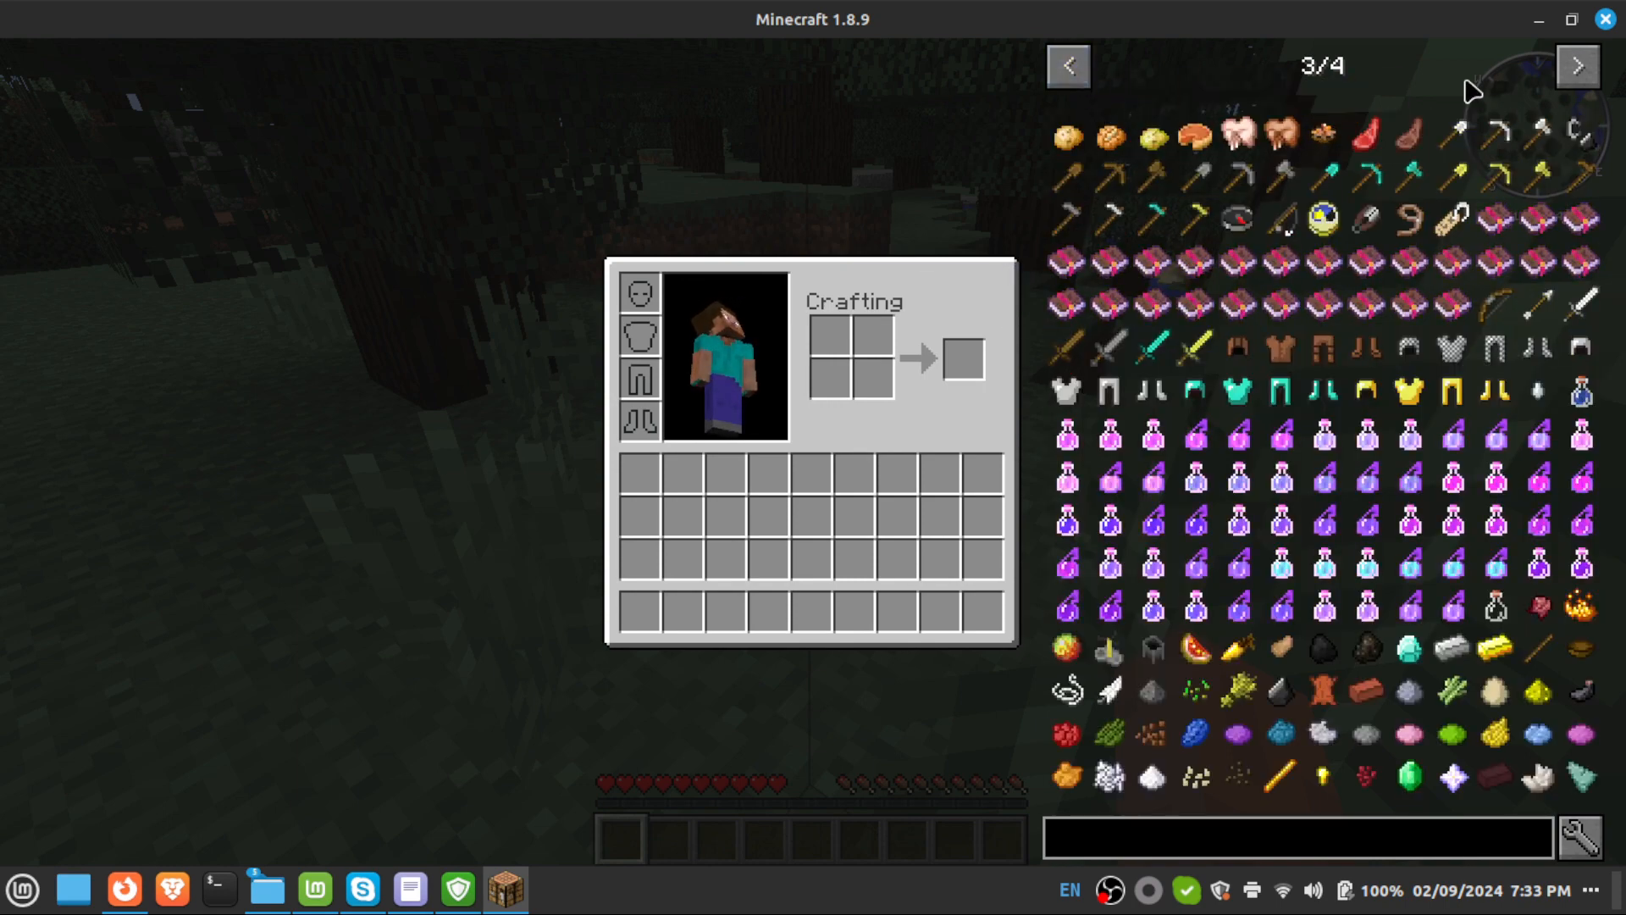
key(e)
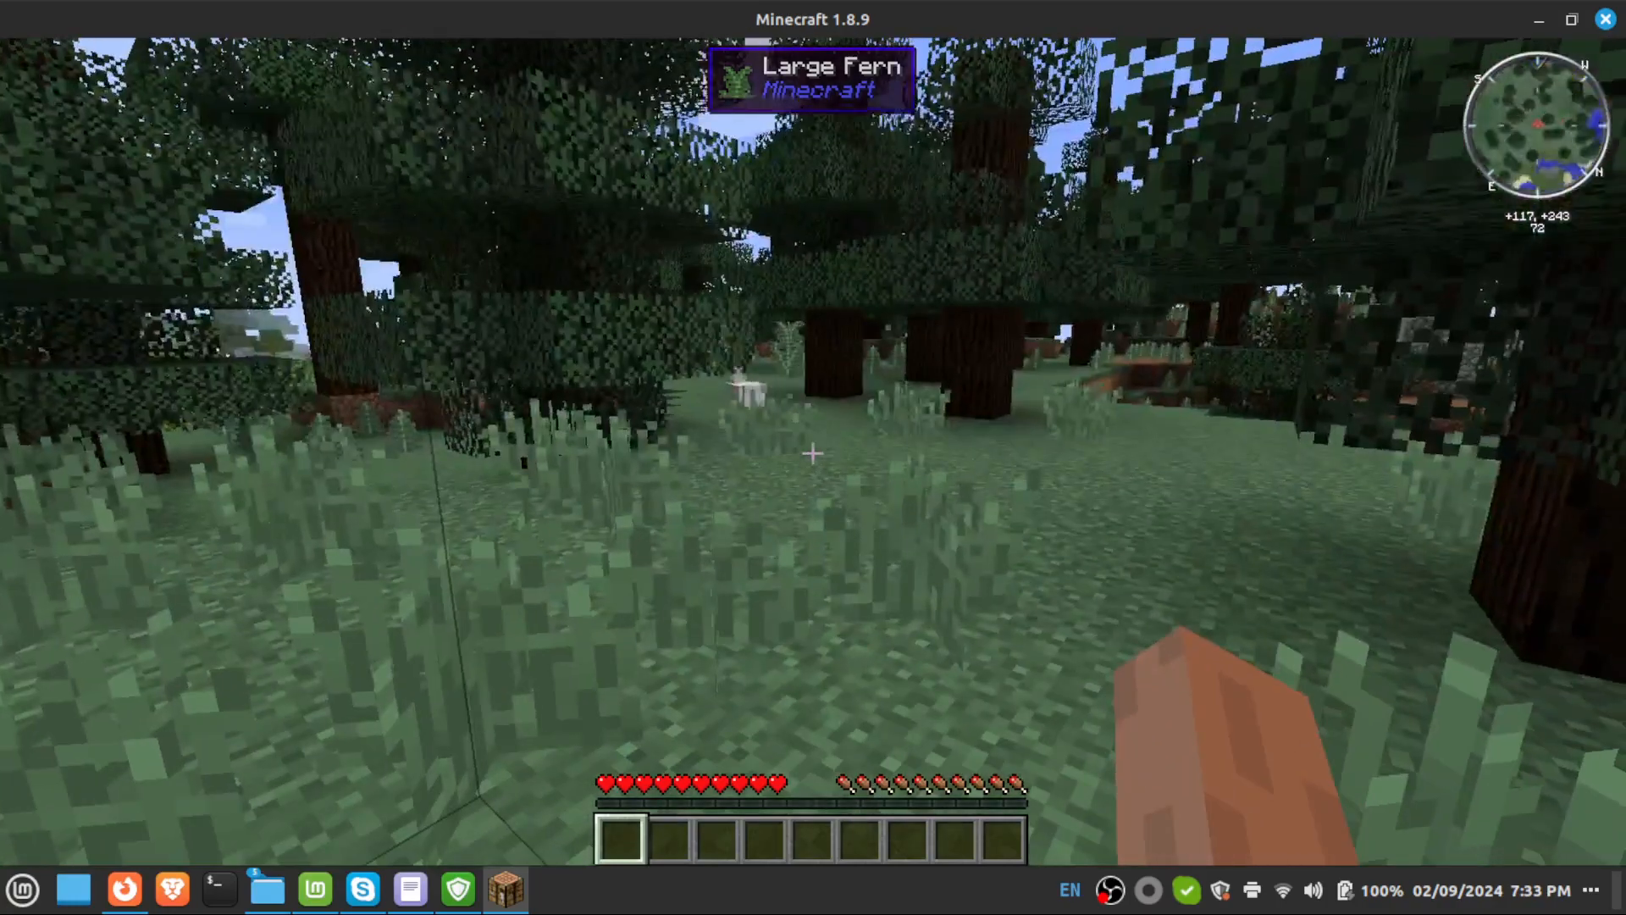
Walk forward through the forest and break a patch of tall grass by hand.
key(w)
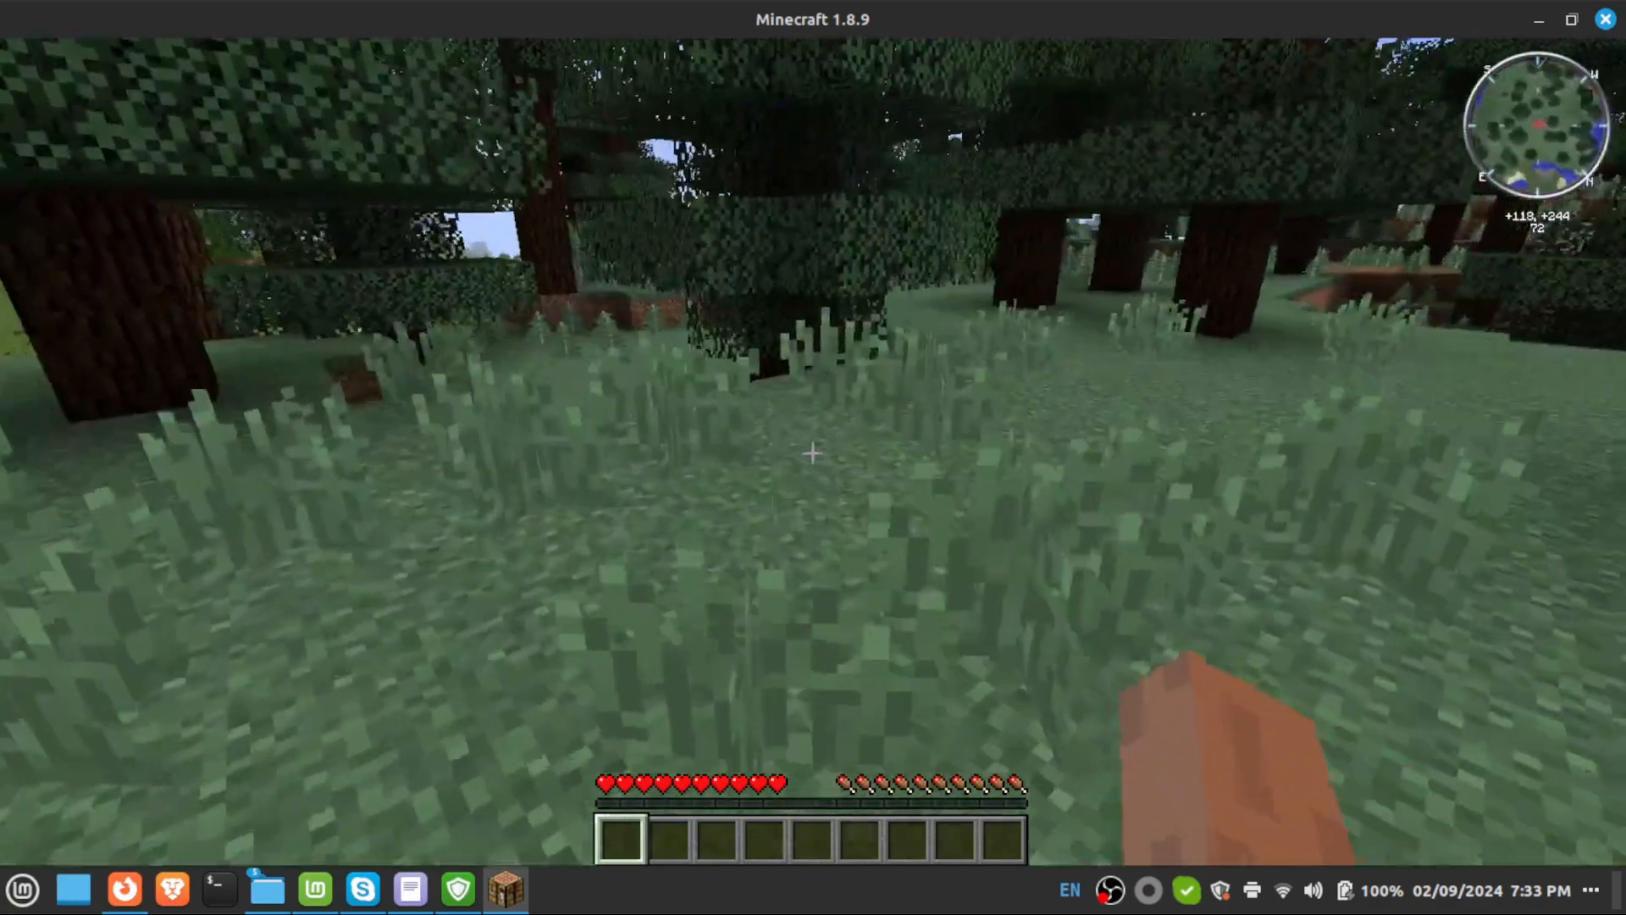
key(w)
click(813, 453)
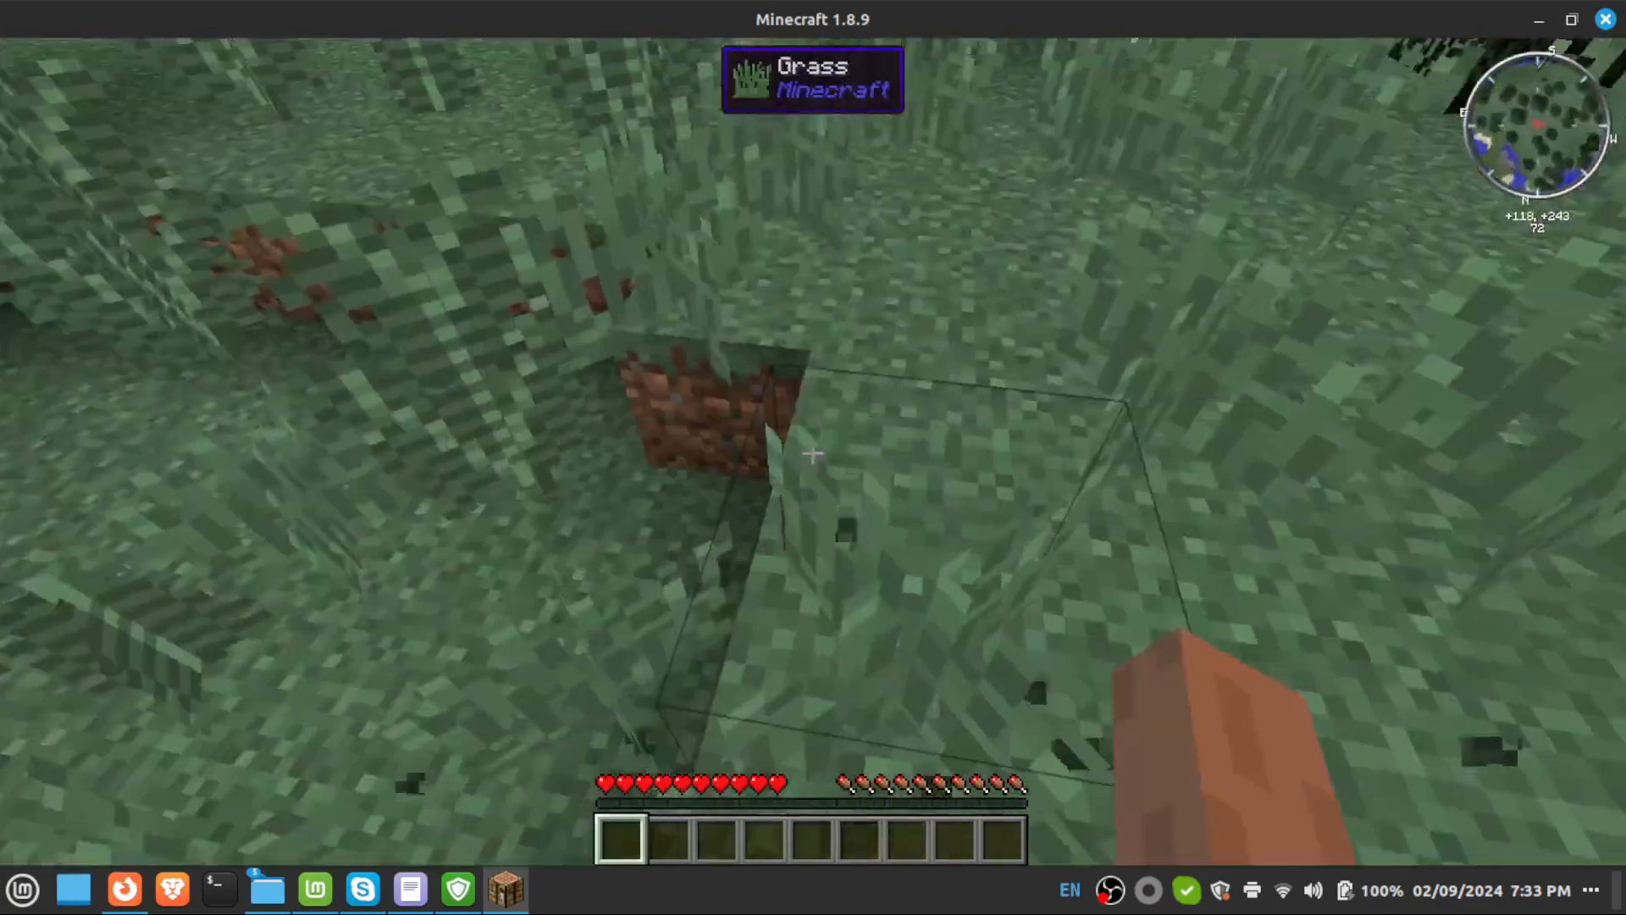
key(w)
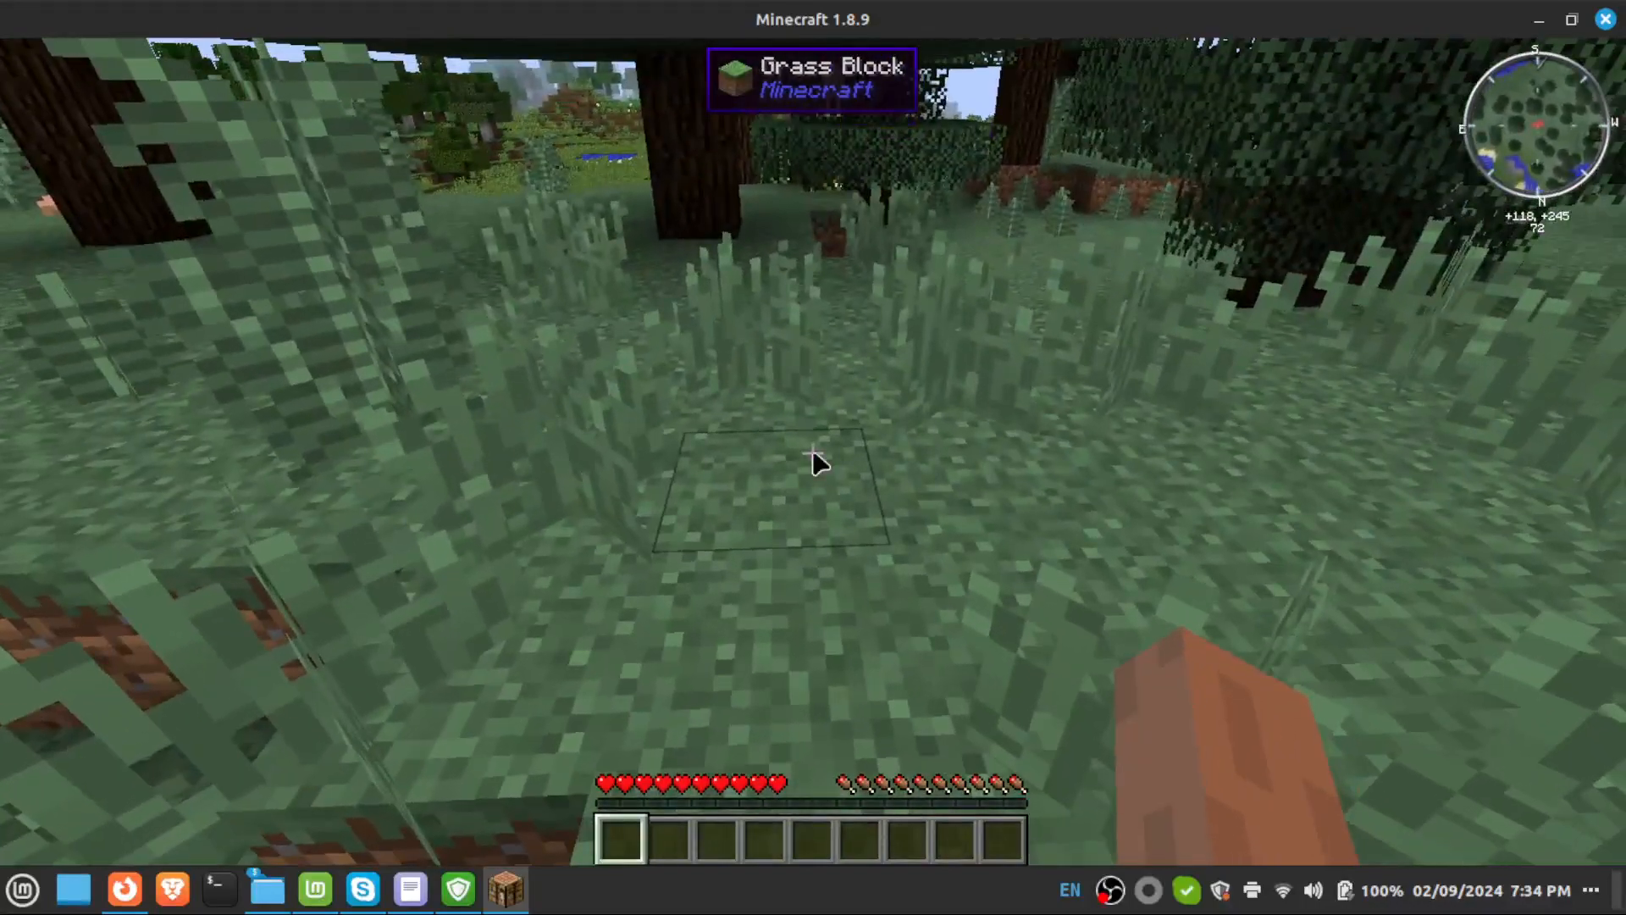
Save the test world and quit to the title screen.
key(Escape)
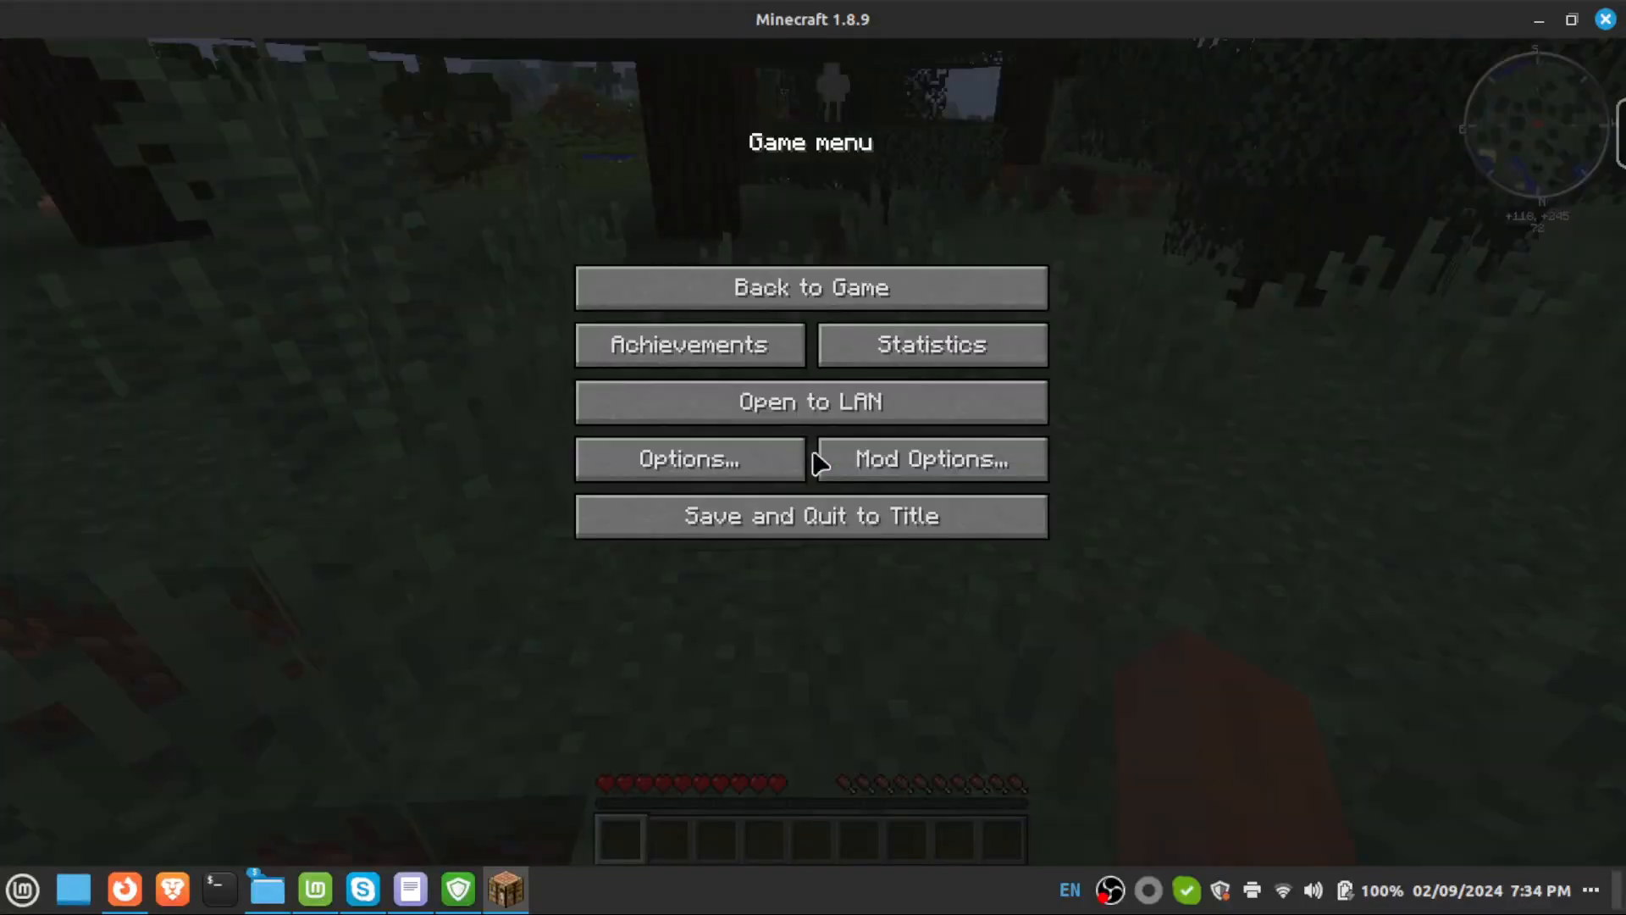
click(815, 523)
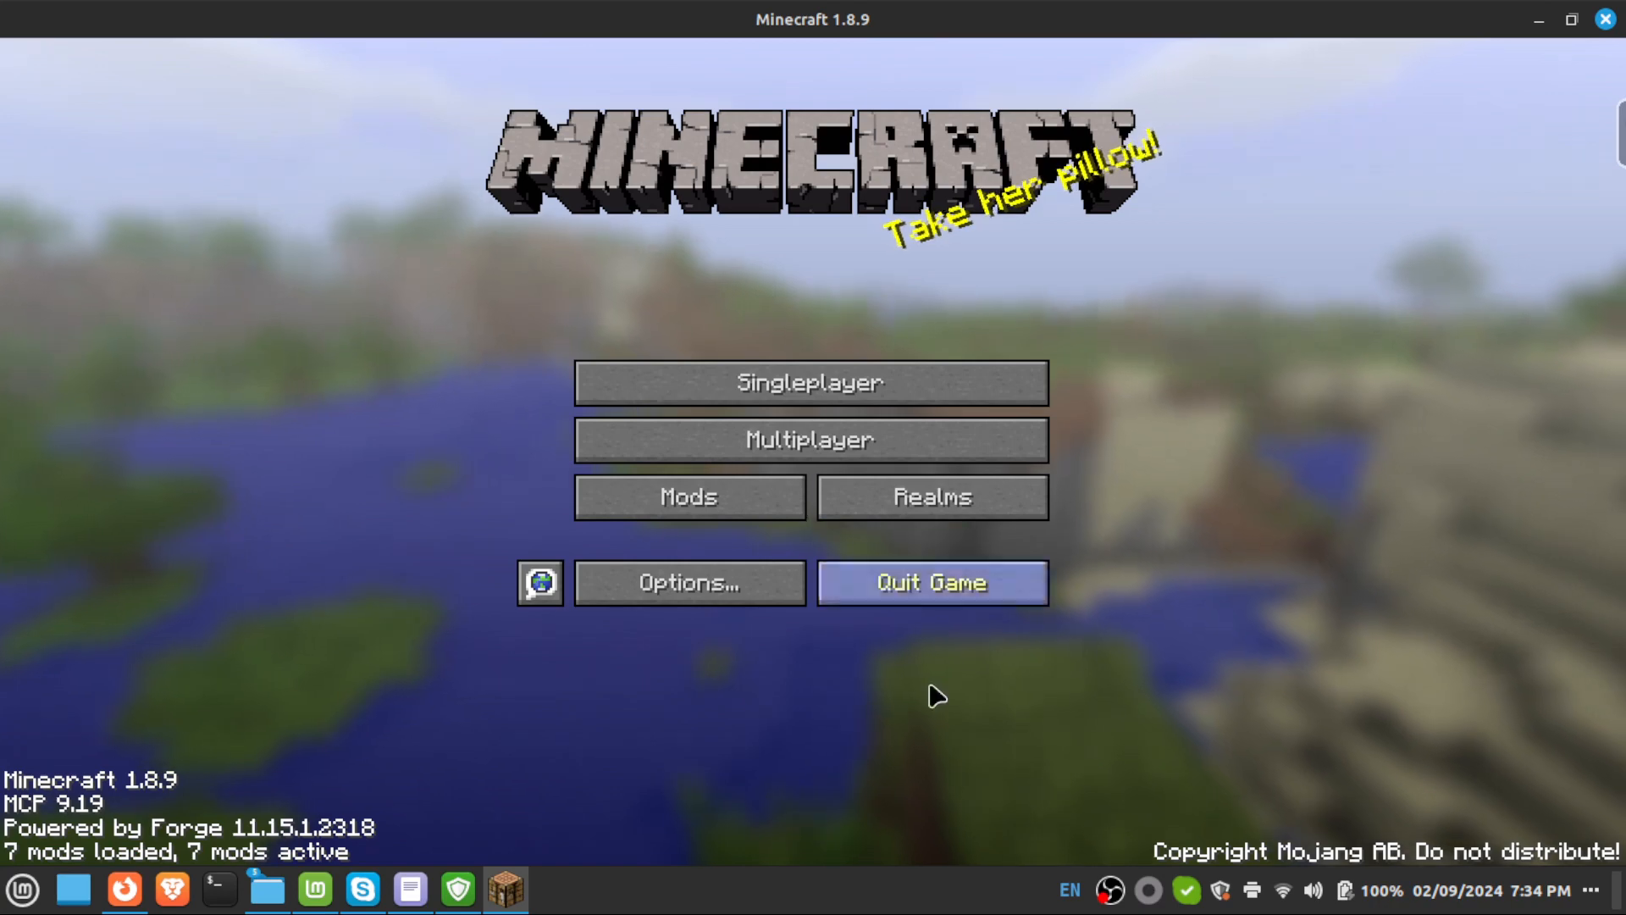
right_click(1109, 891)
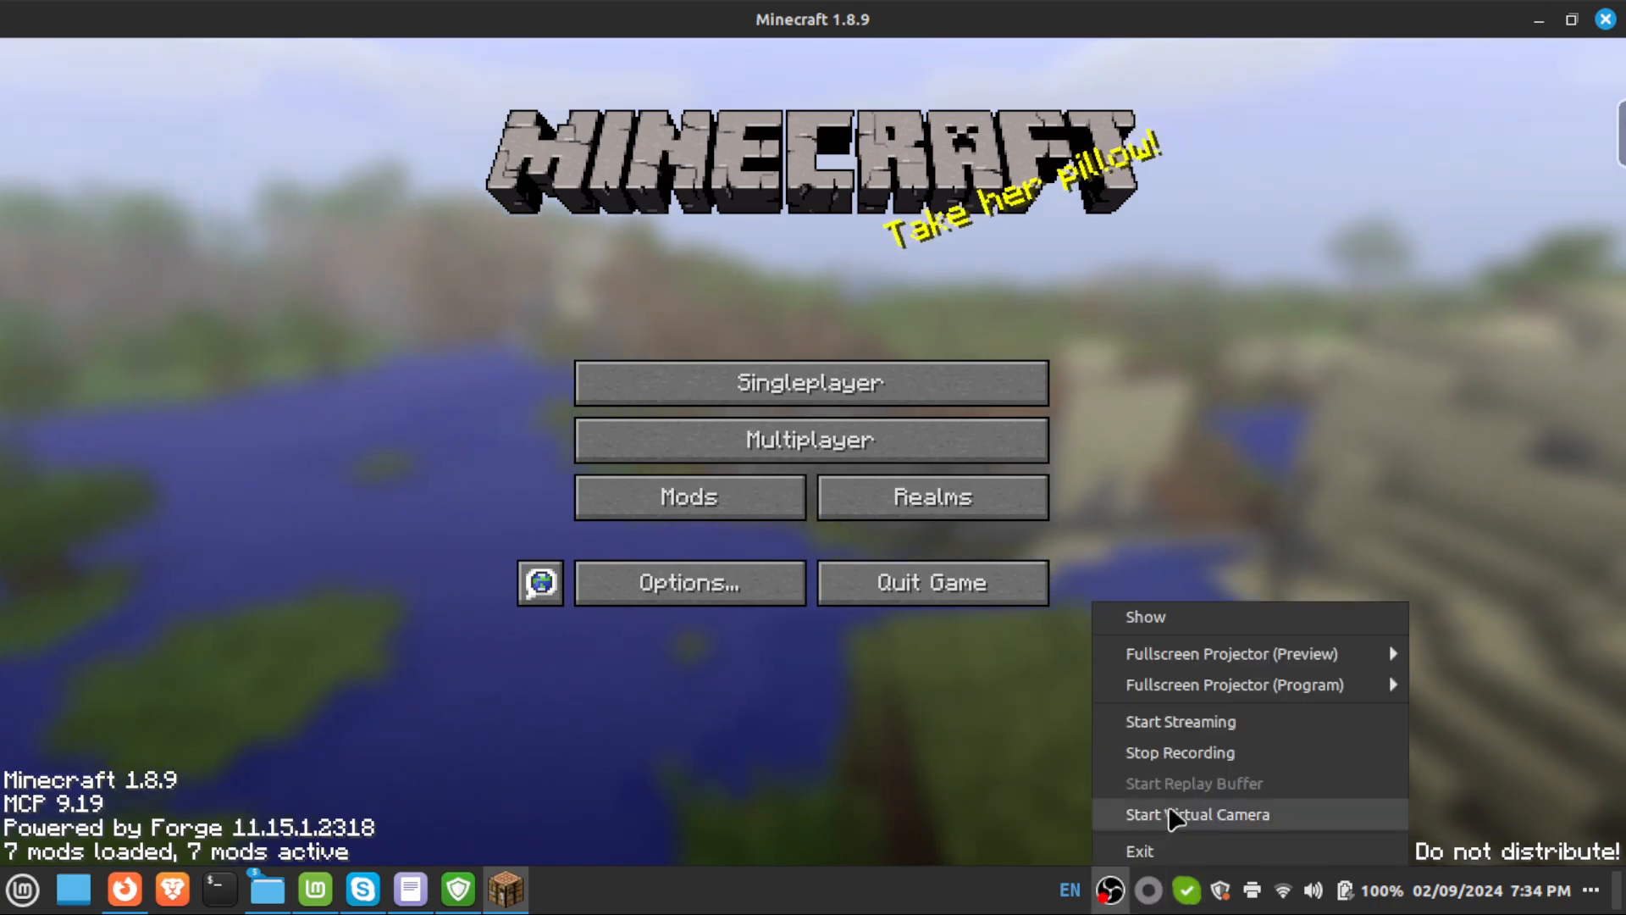